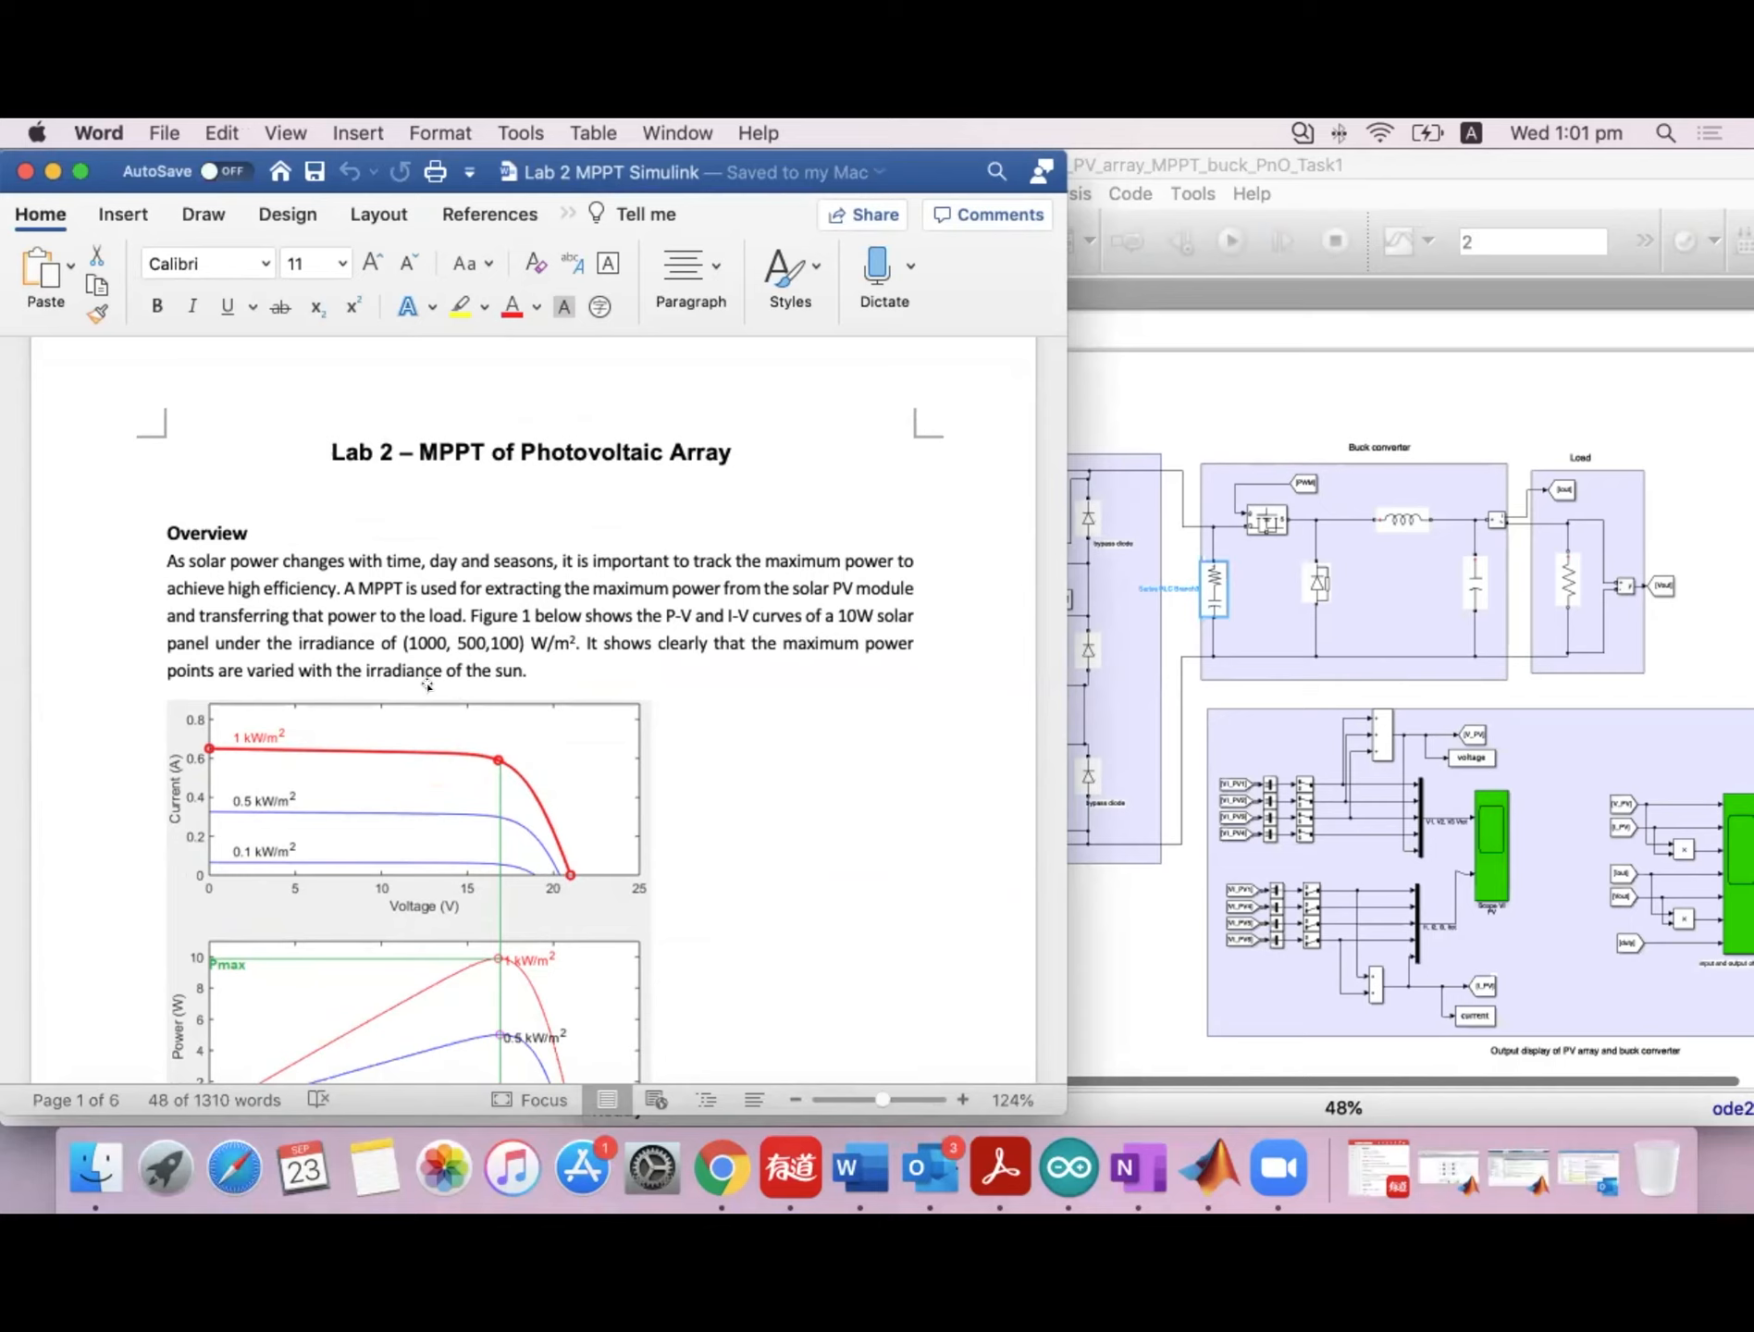
Read the lab sheet from the overview through the standard testing condition task and the Figure 5 circuit diagram.
scroll(626, 727, "down", 2)
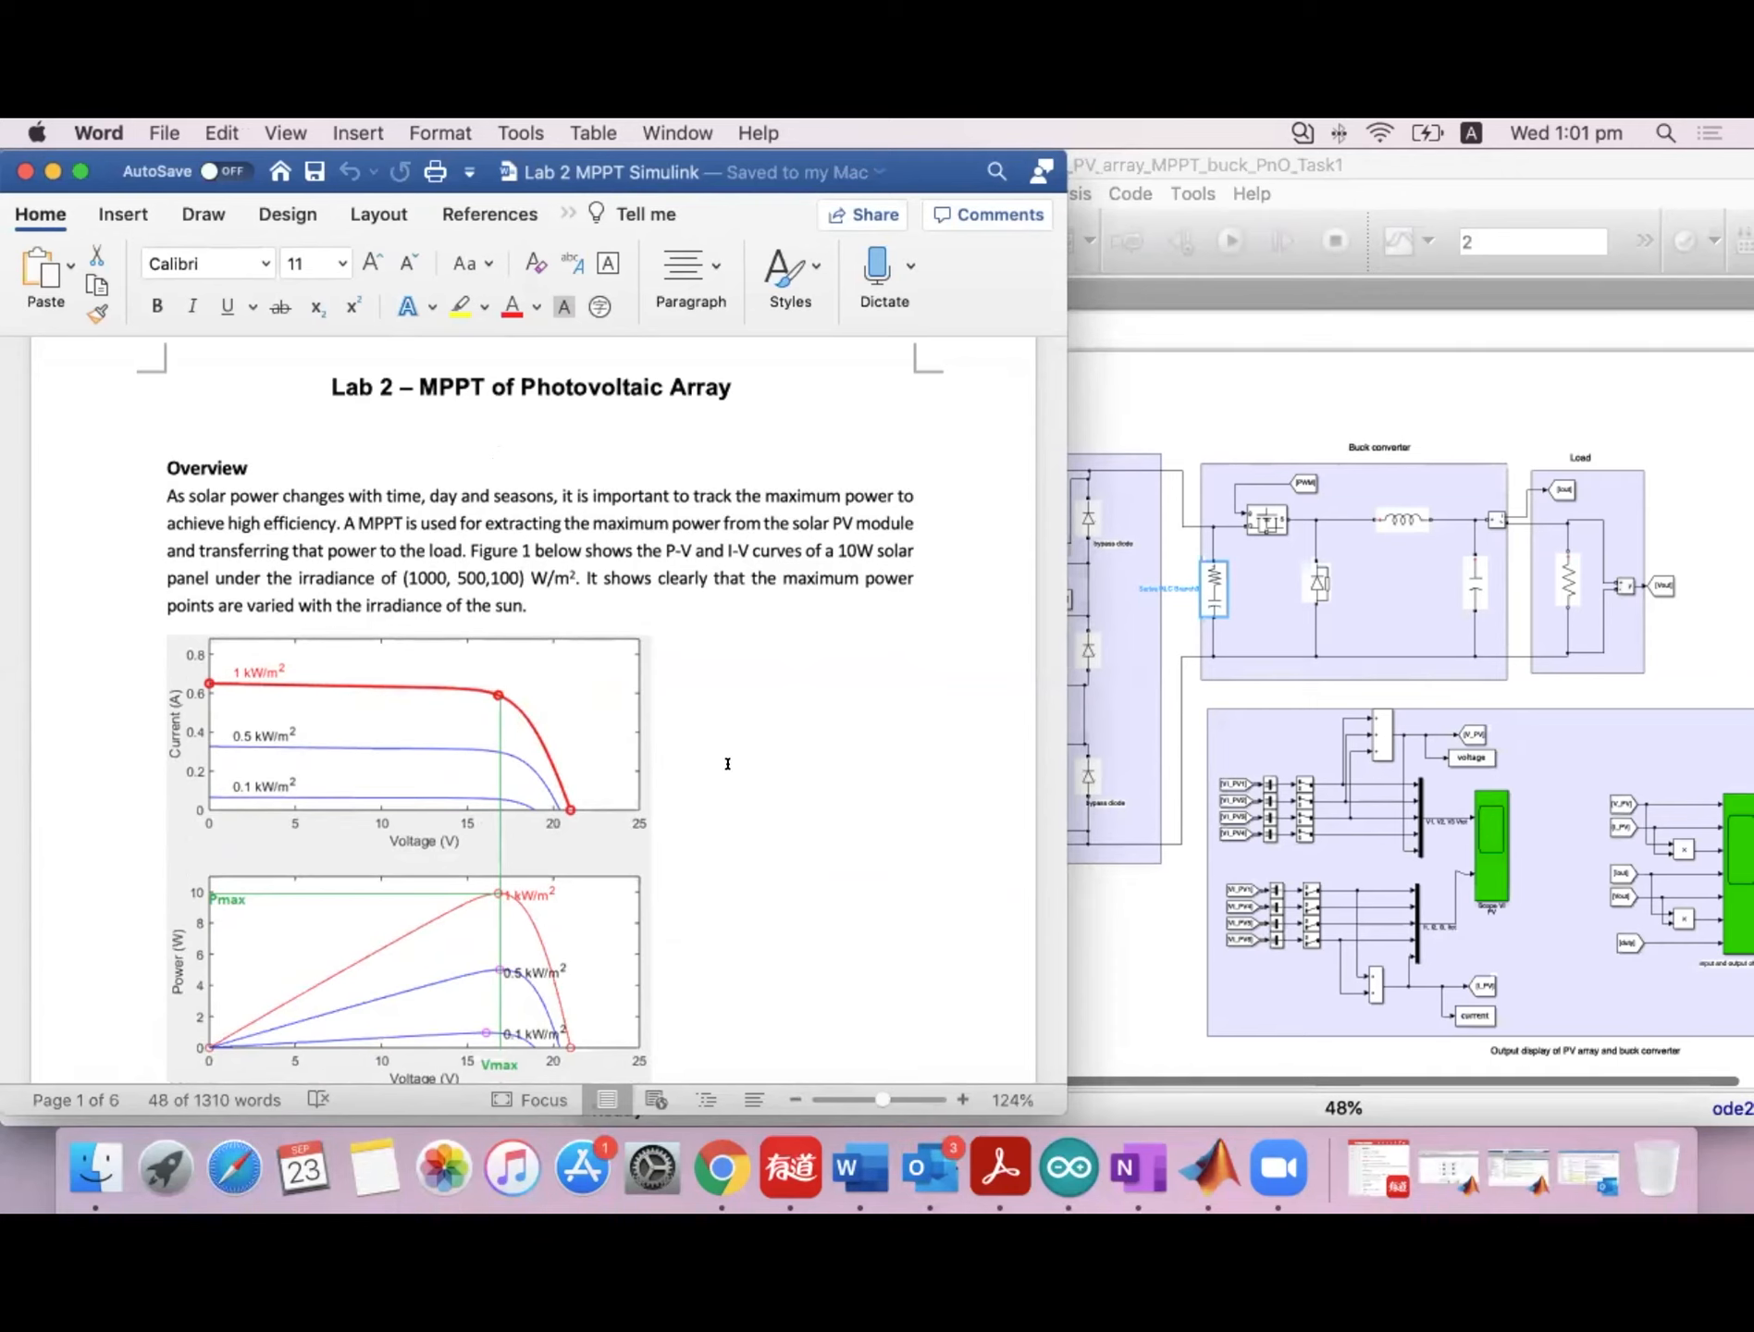
scroll(727, 763, "down", 20)
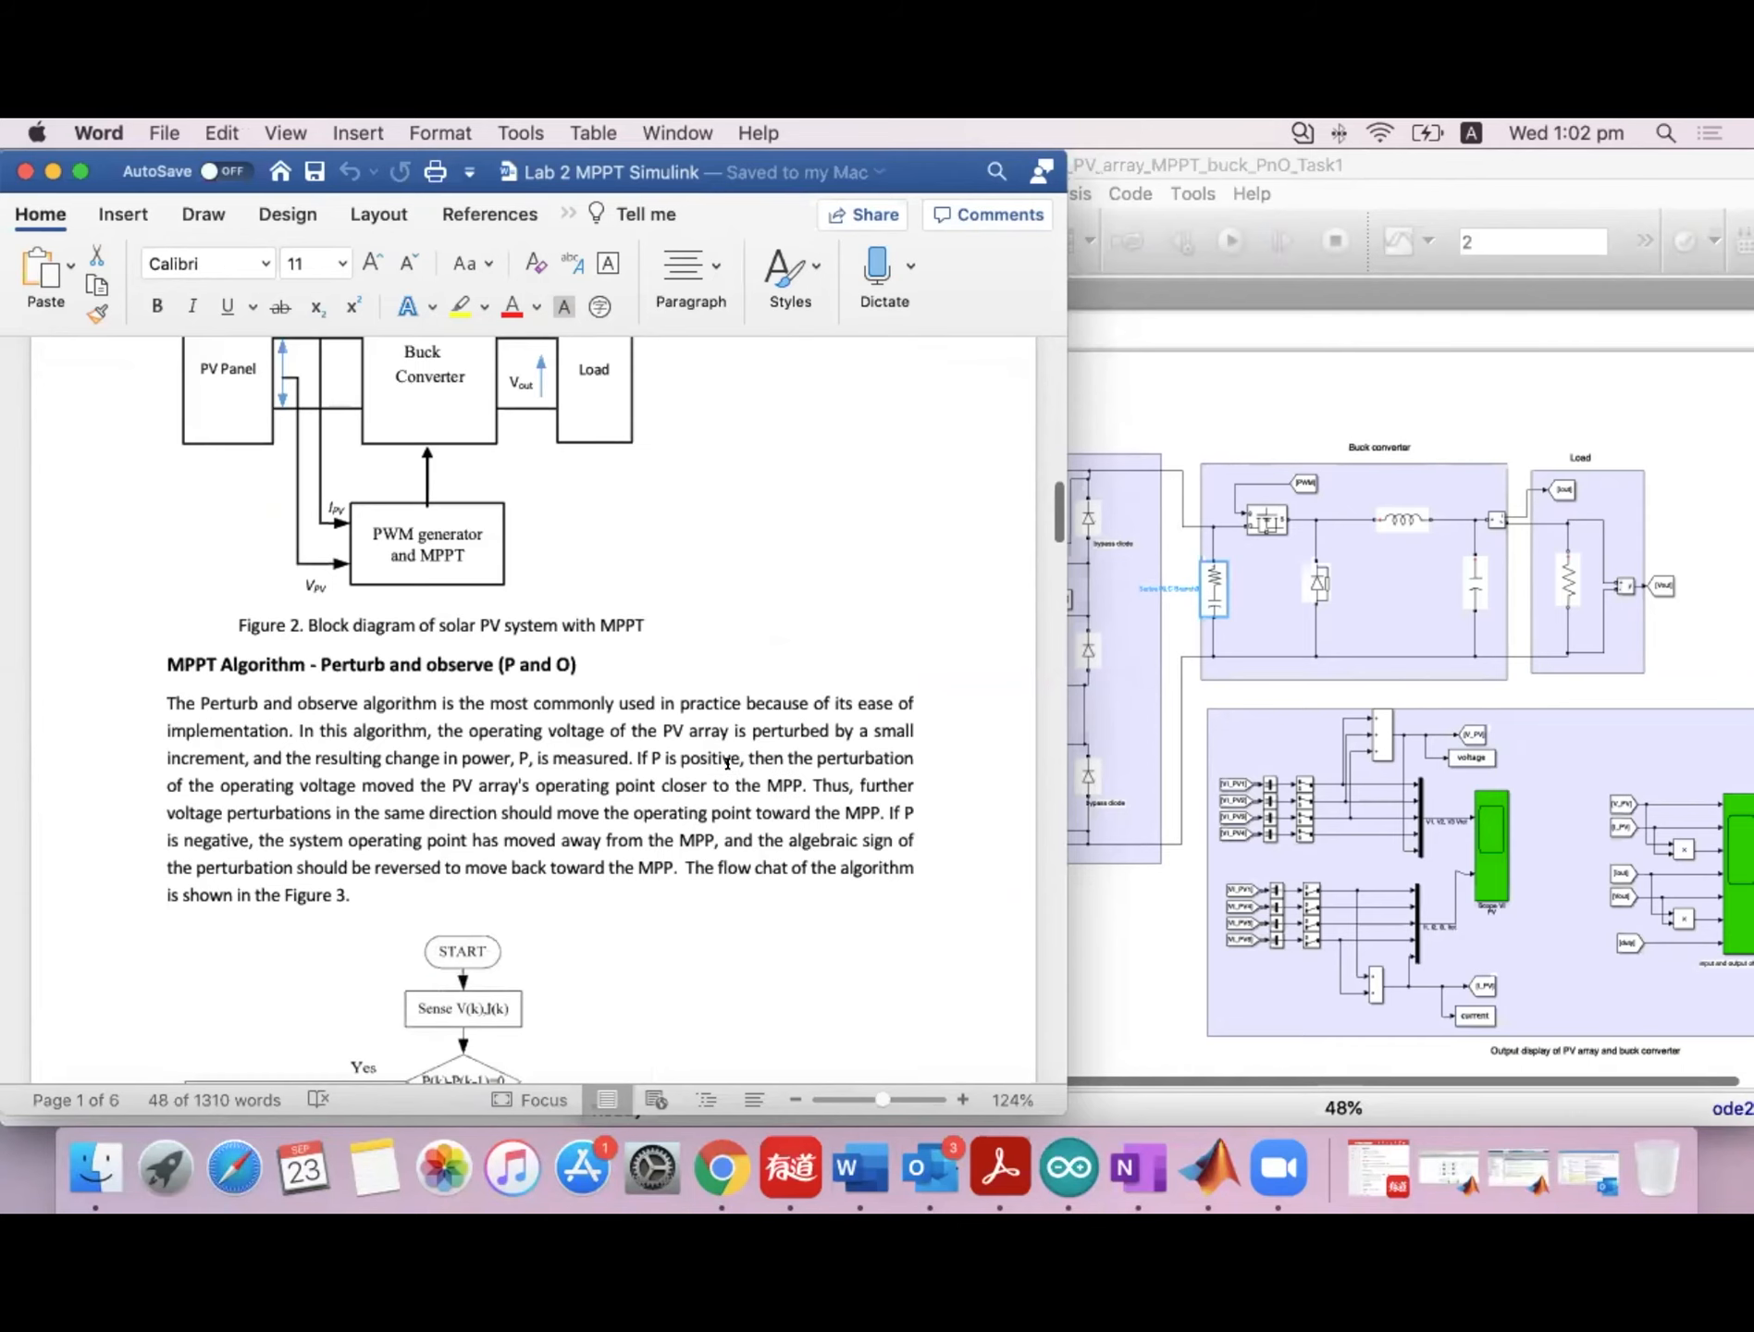
scroll(728, 763, "down", 20)
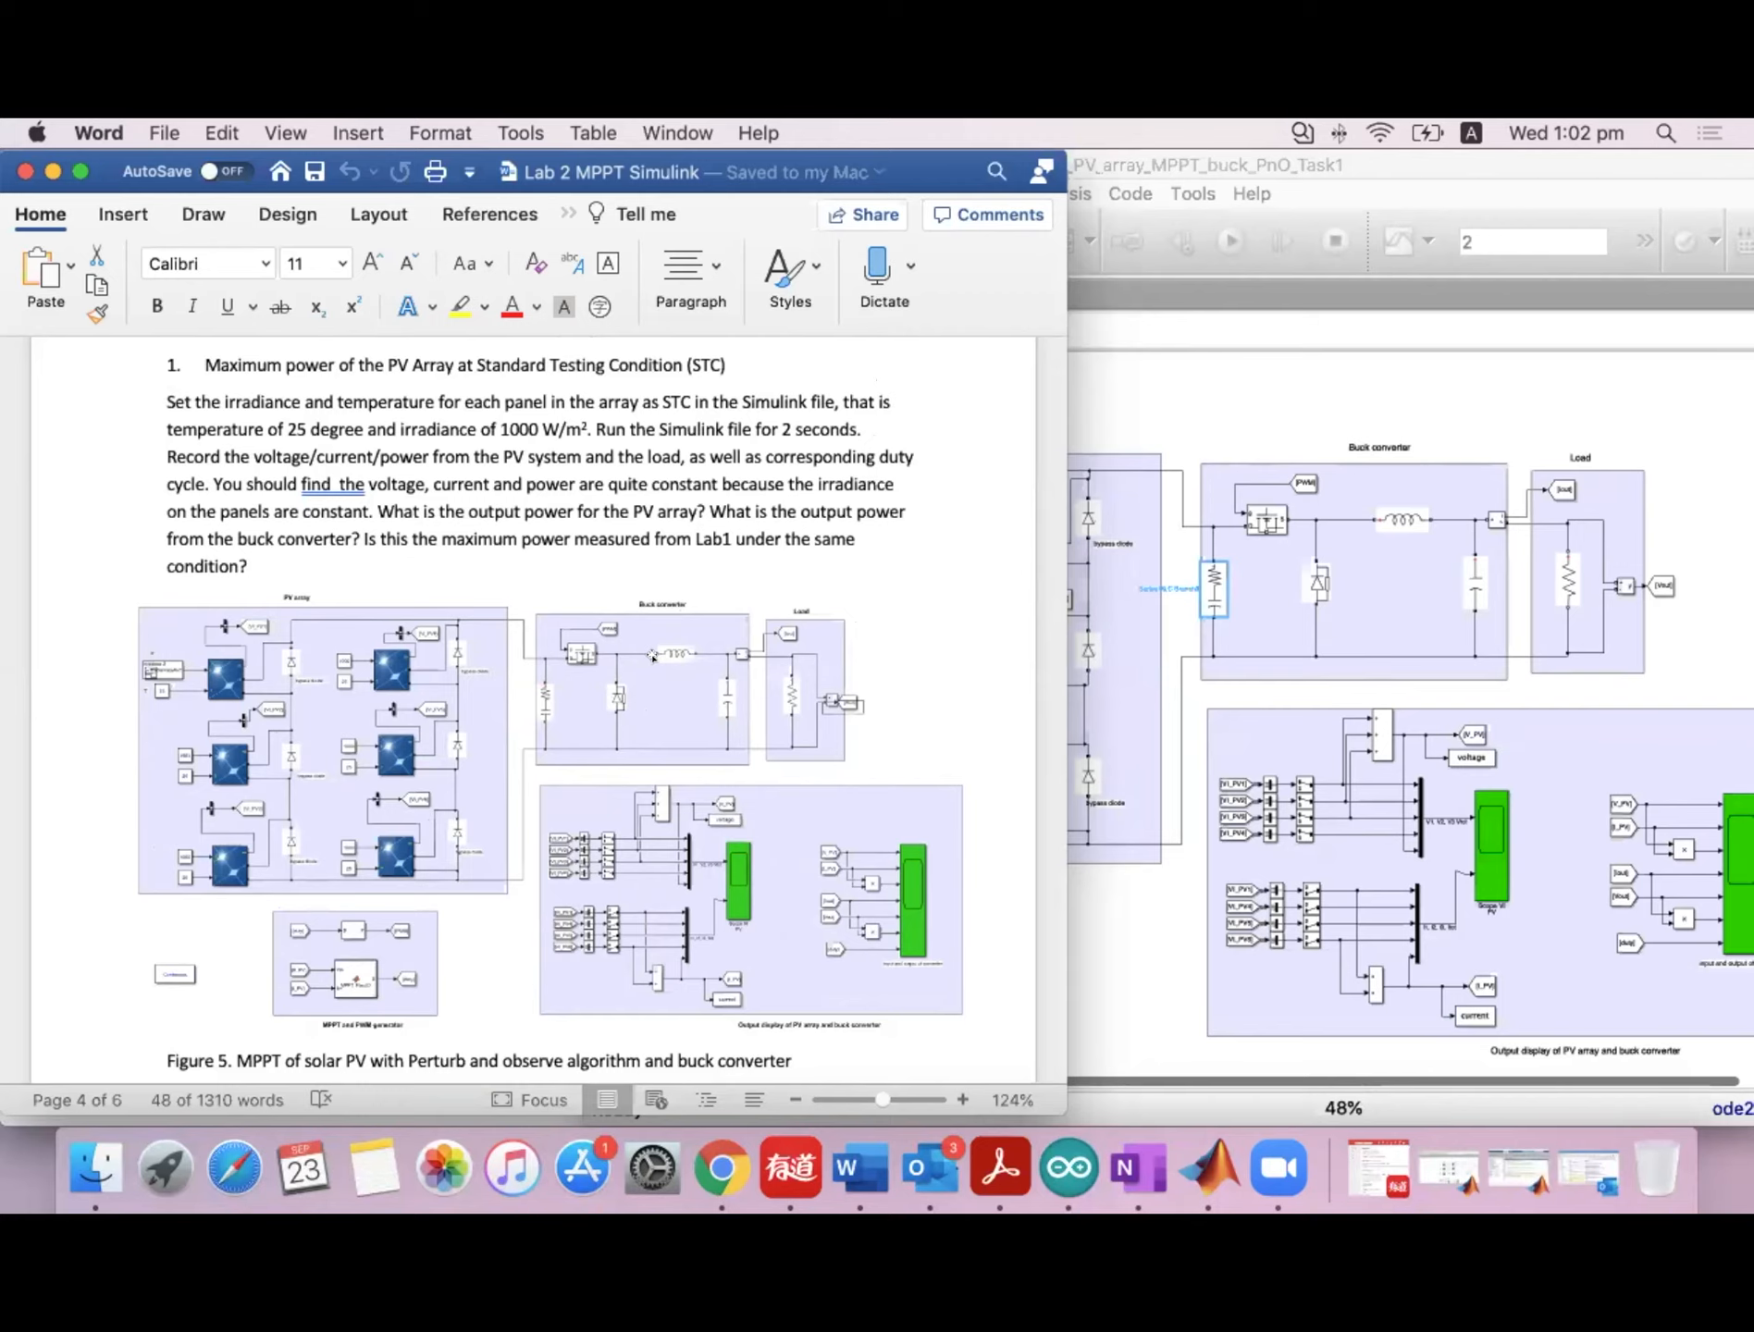
scroll(653, 656, "up", 6)
scroll(630, 895, "down", 7)
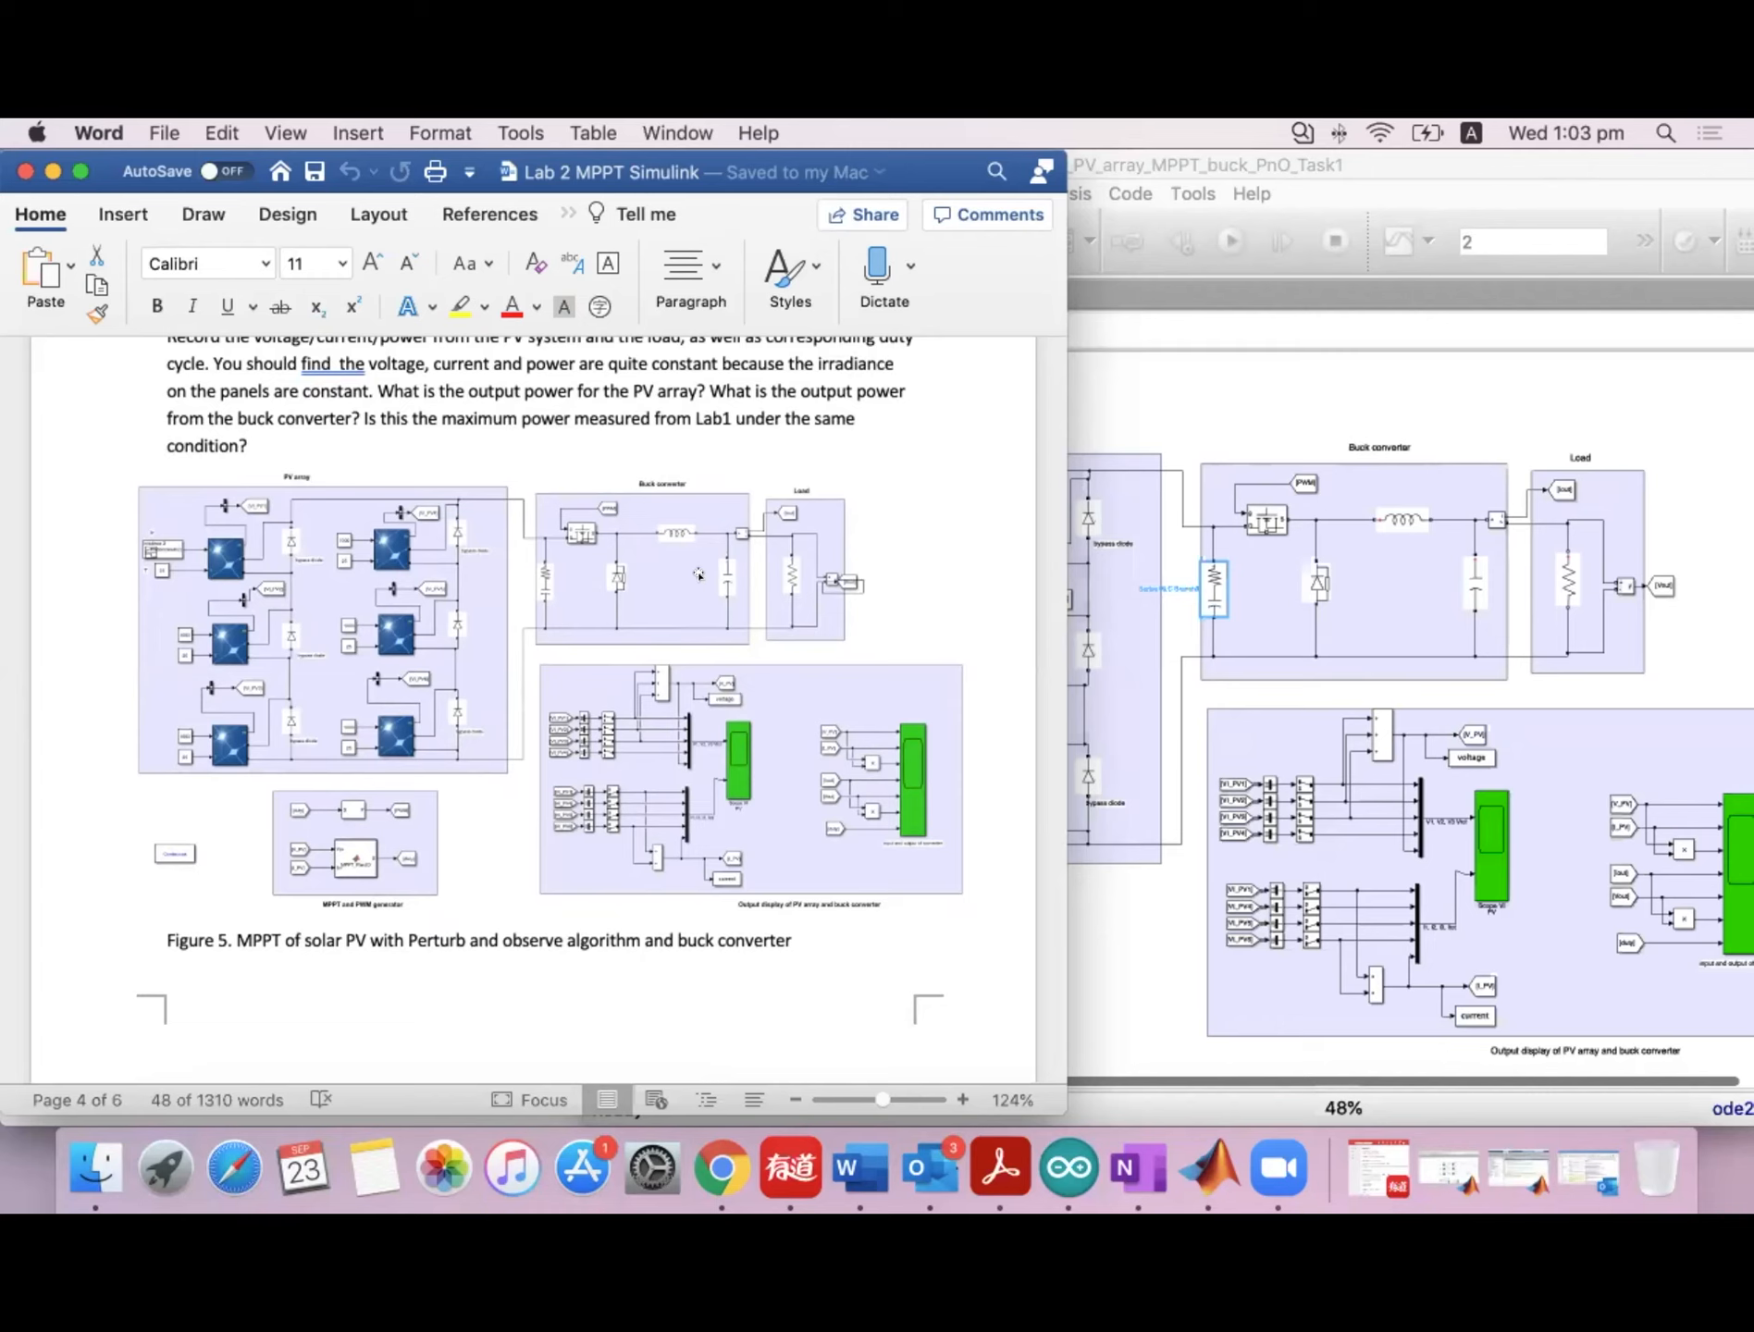
scroll(699, 575, "up", 1)
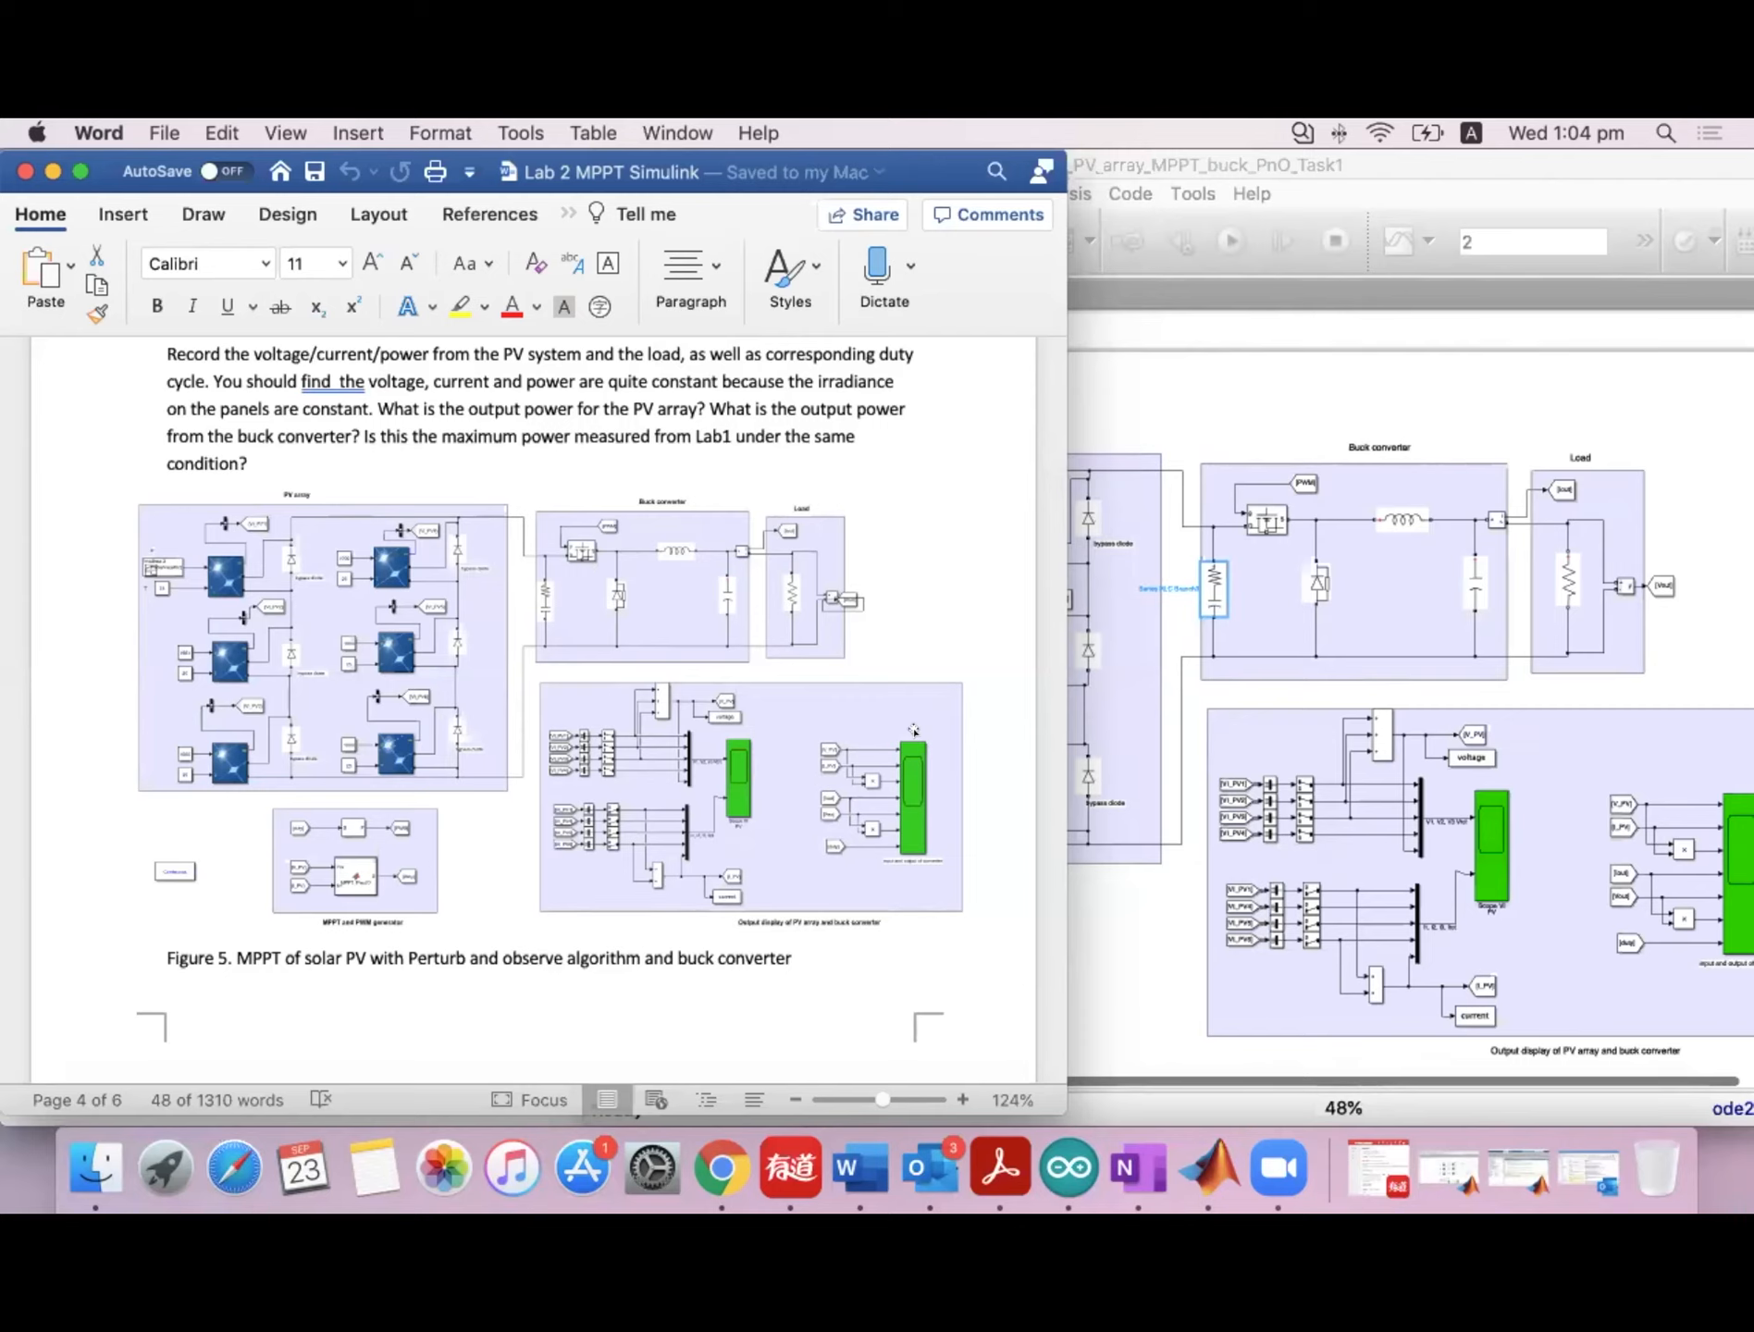
scroll(603, 683, "up", 5)
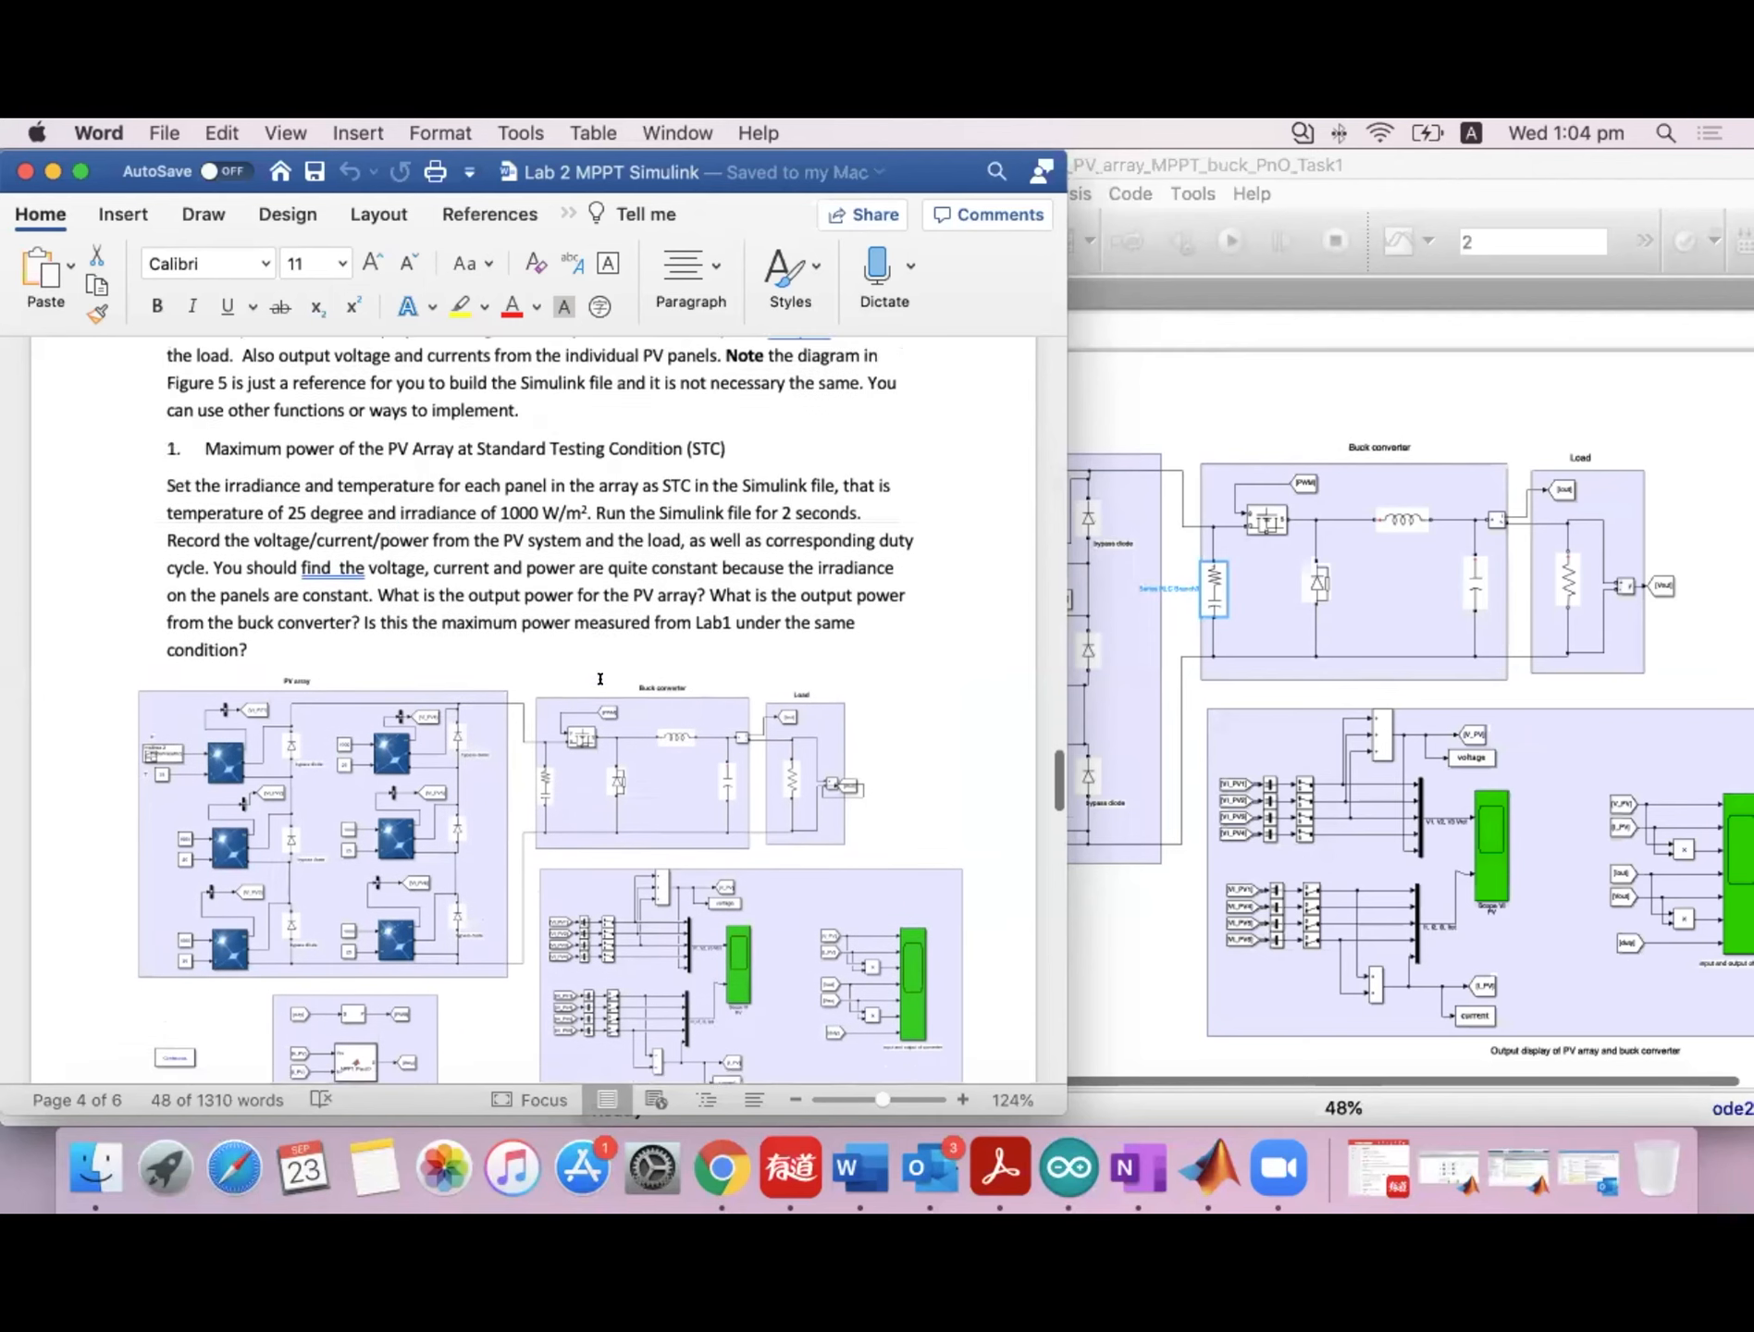
scroll(627, 571, "down", 1)
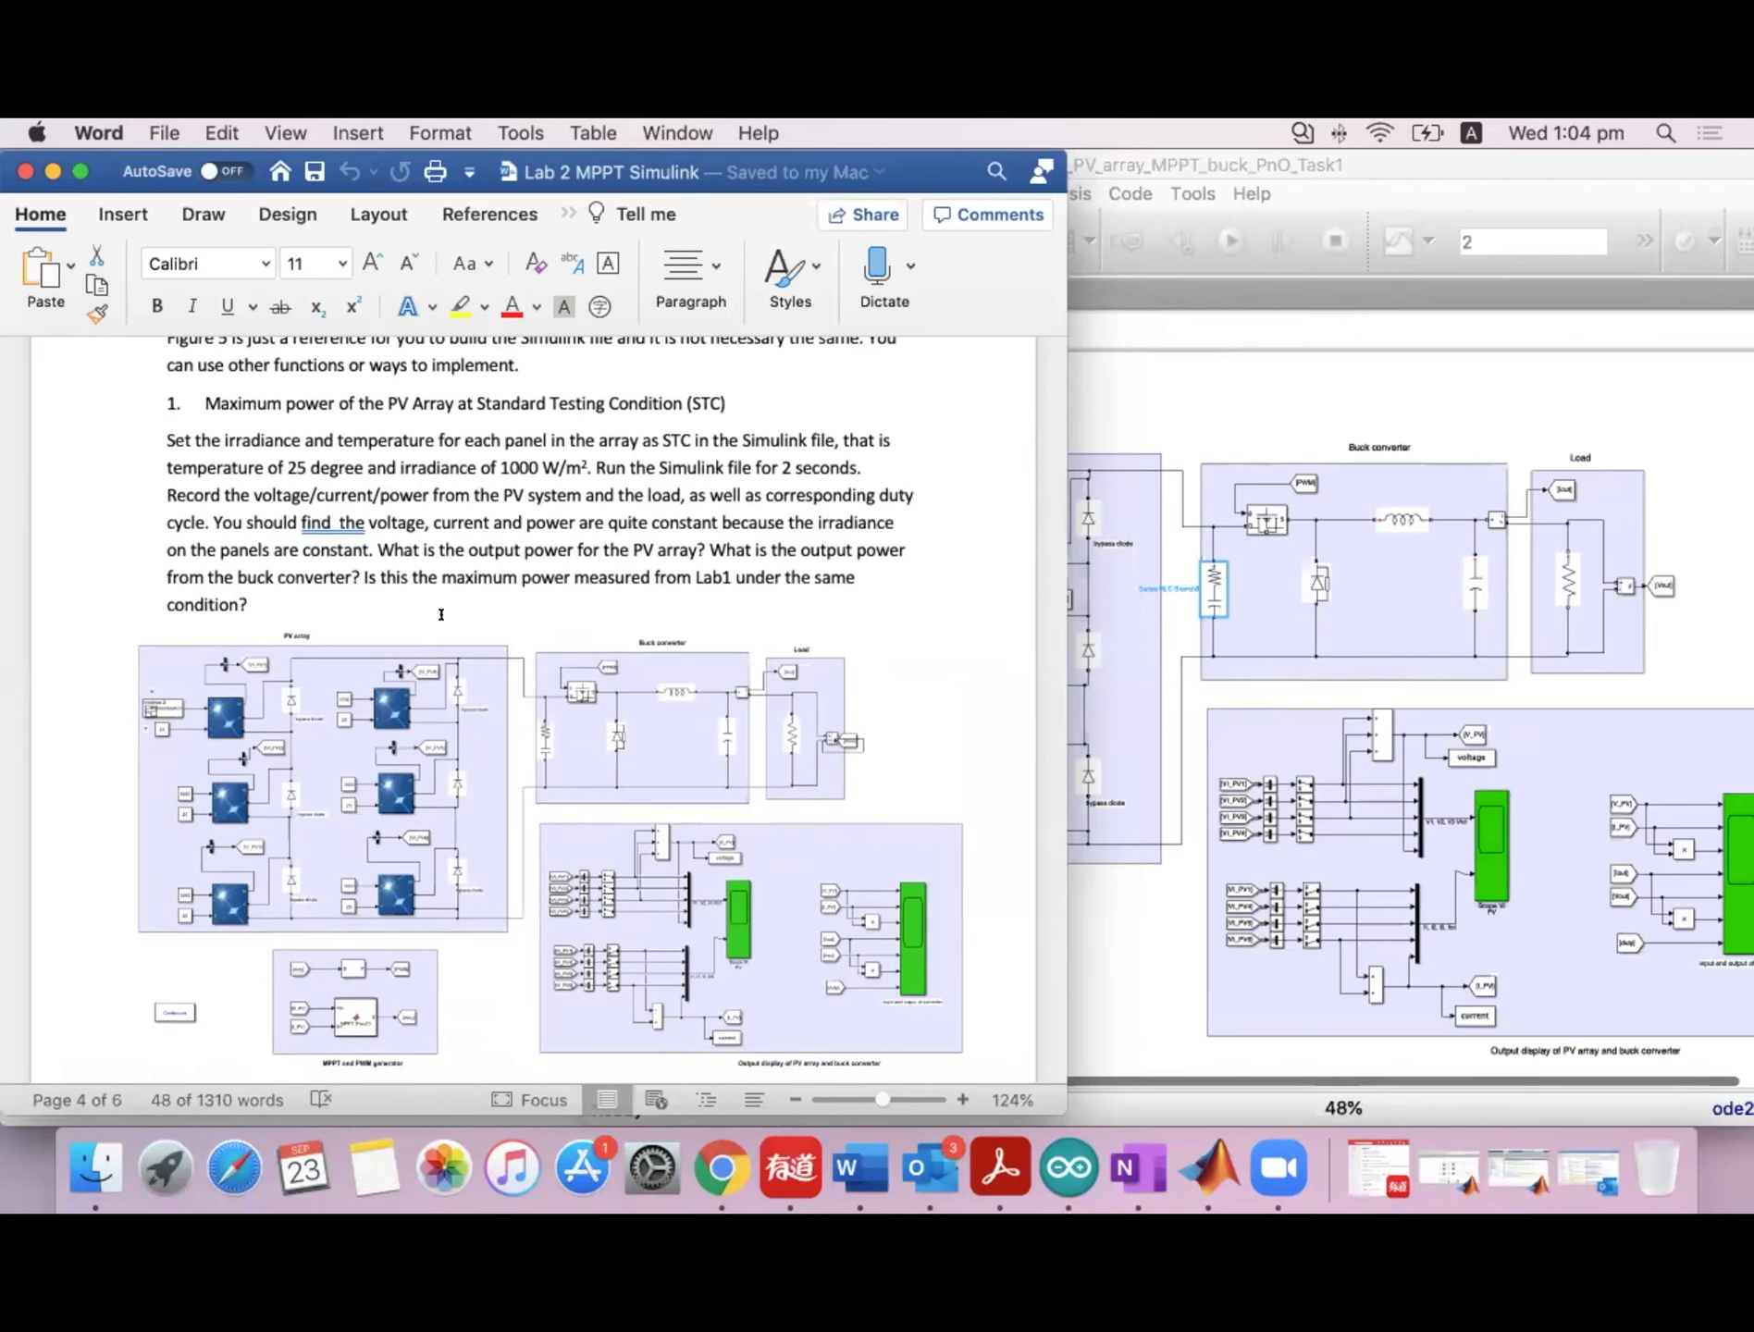
scroll(590, 641, "down", 1)
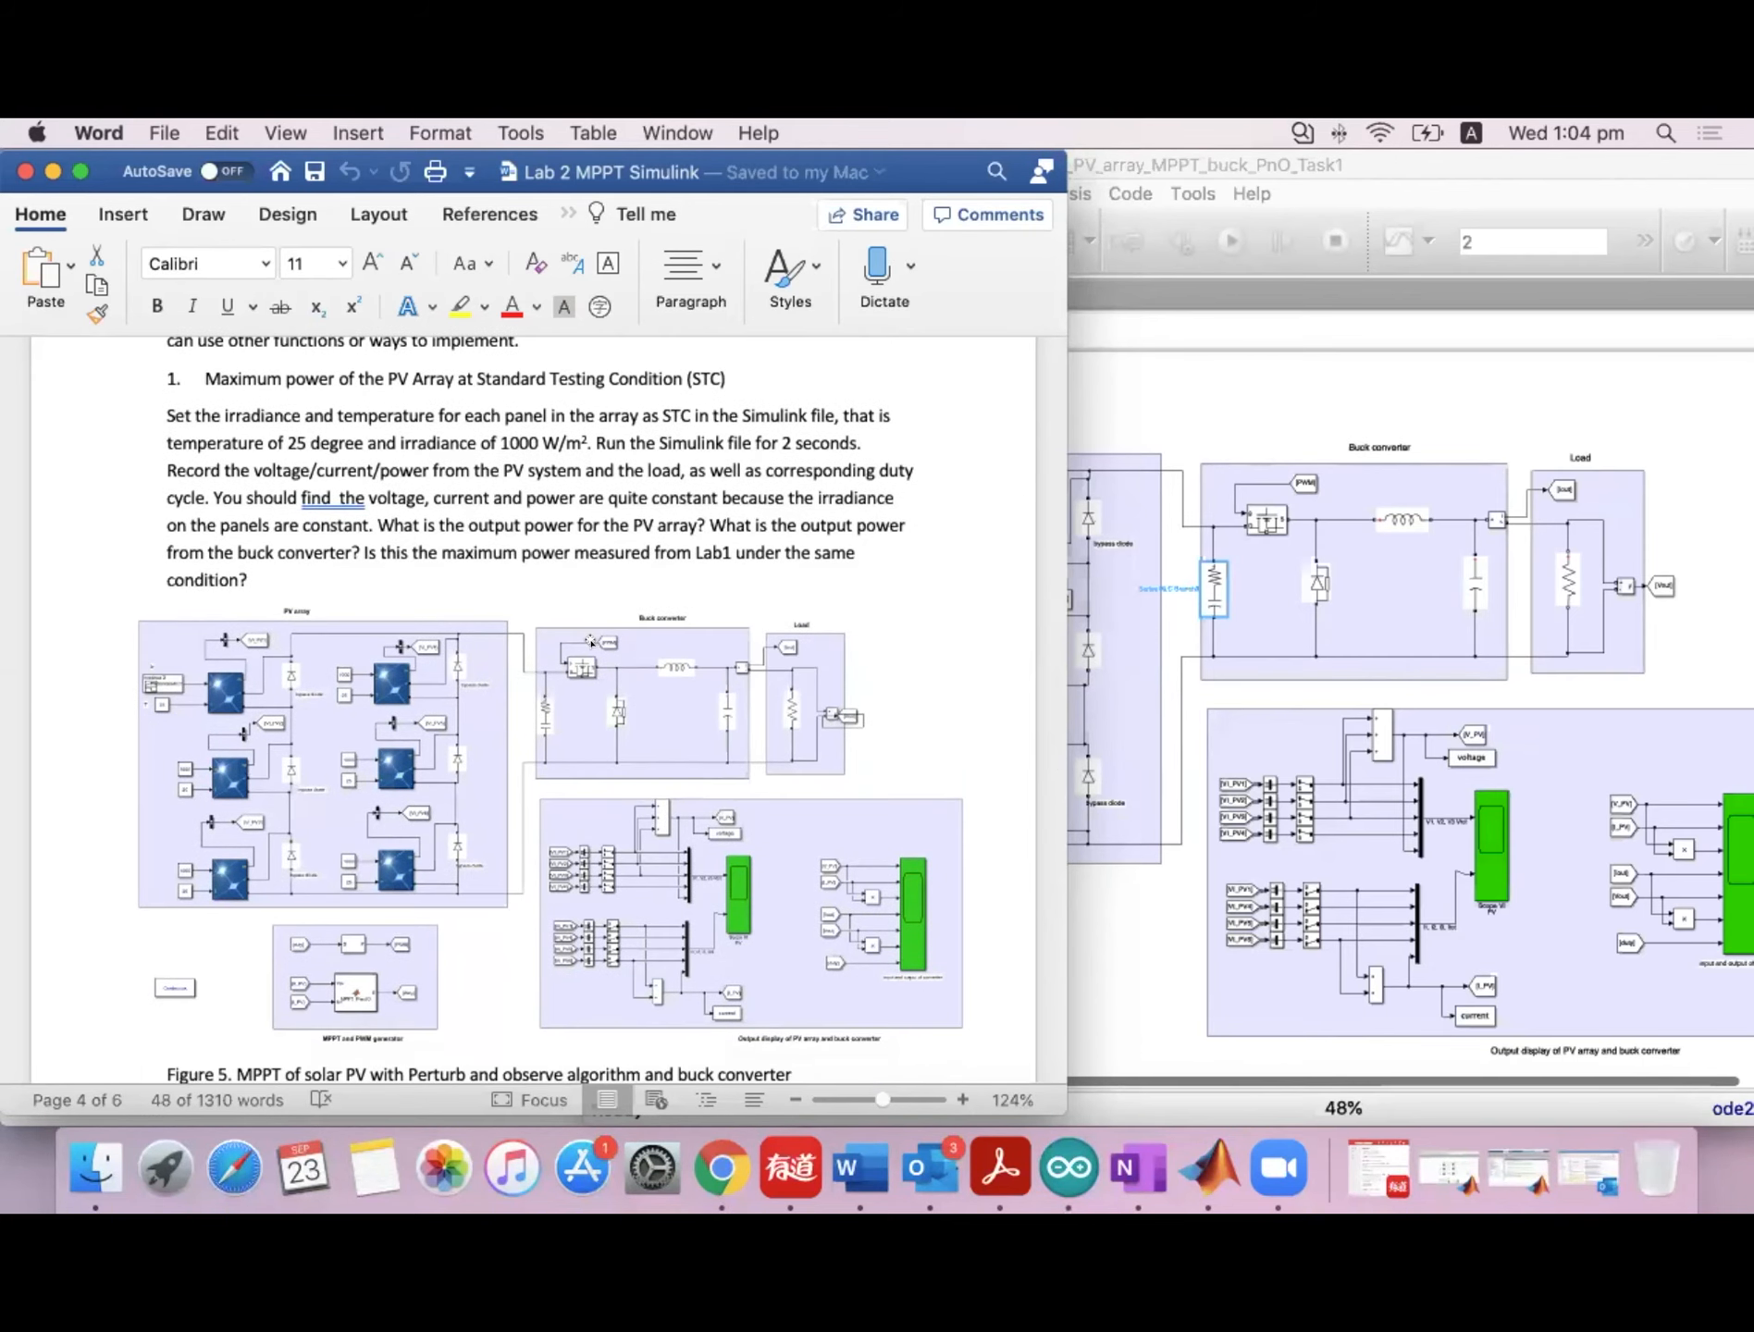
Review the Simscape library figure, the day/year and partial shading tasks, and the irradiance tables in the lab sheet.
scroll(590, 640, "down", 20)
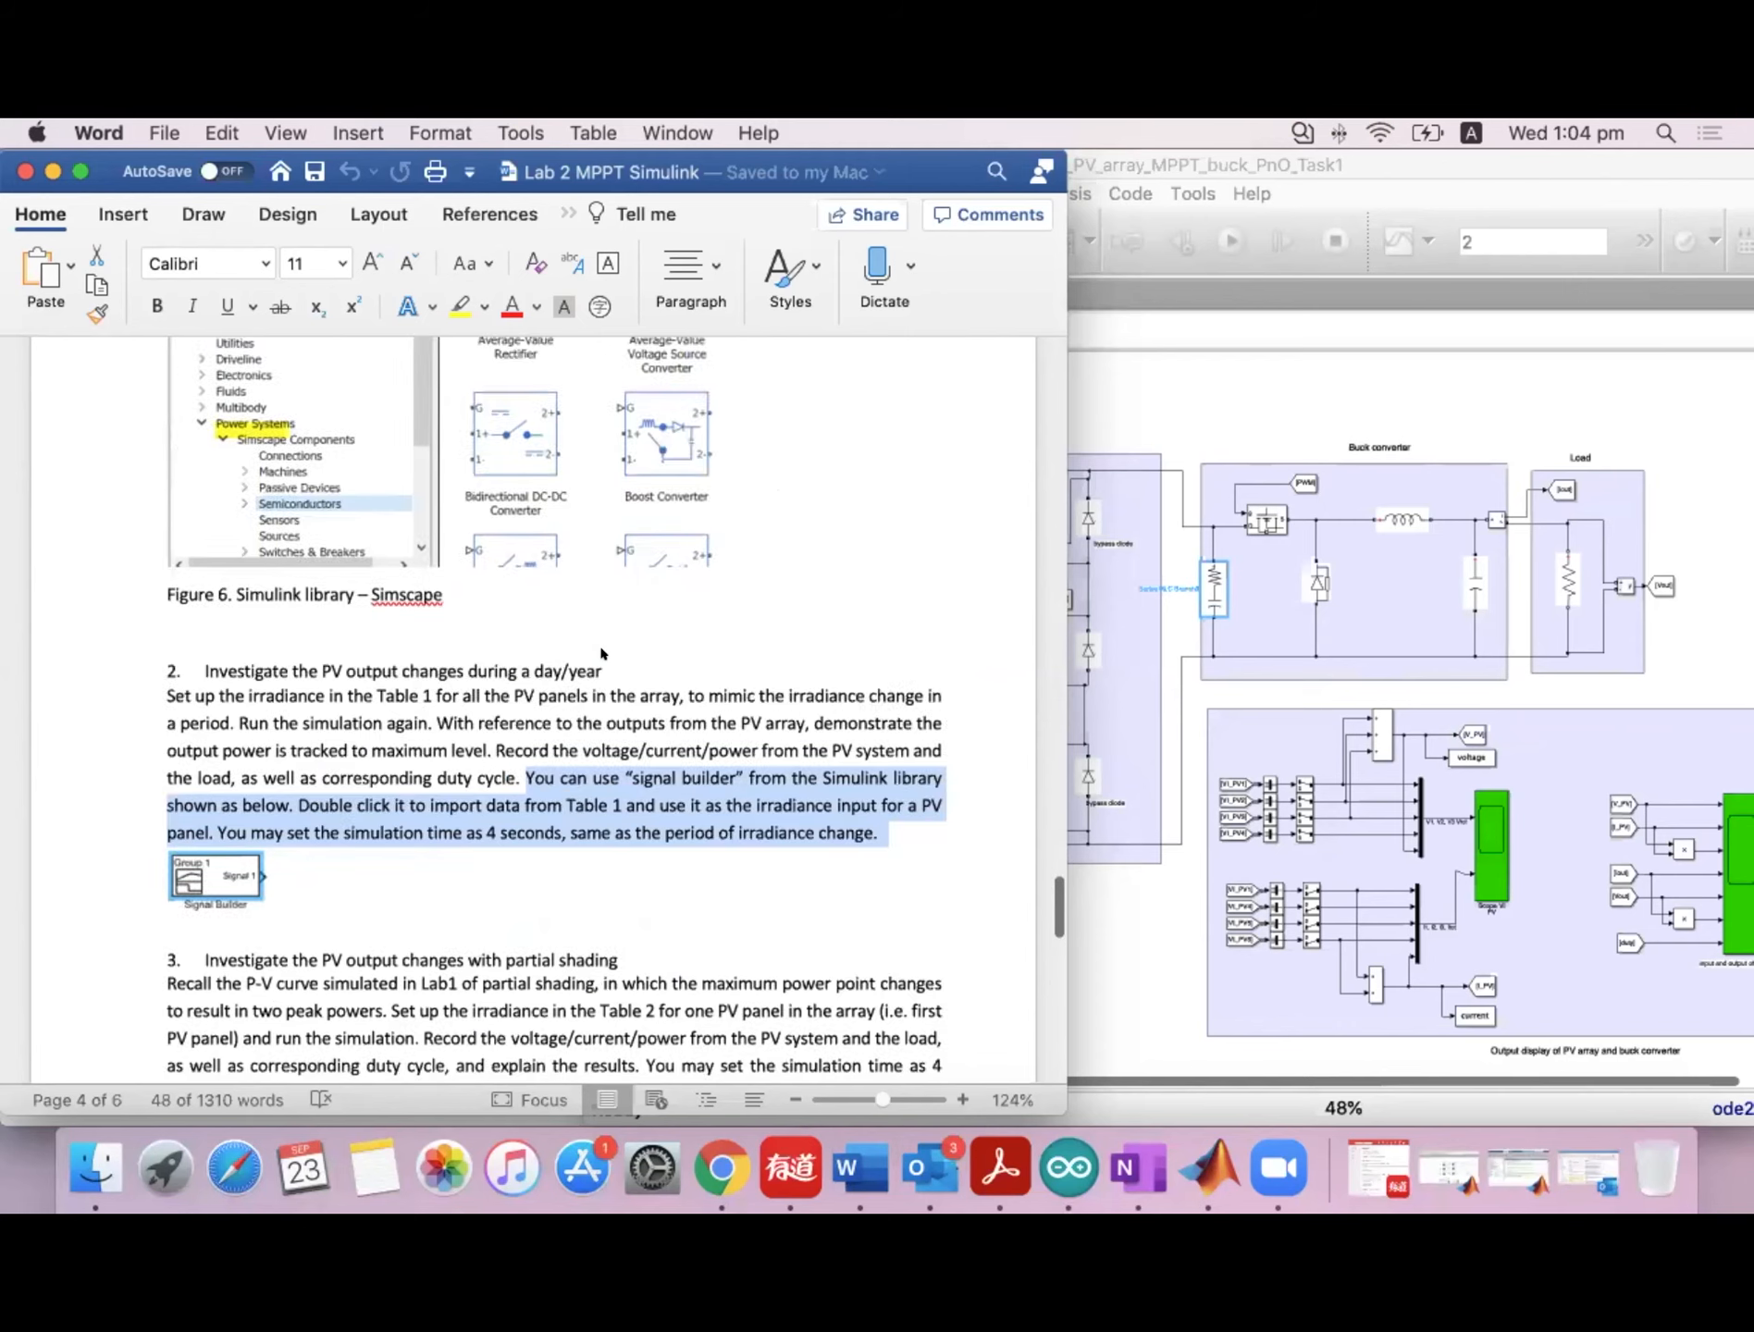
scroll(602, 653, "up", 10)
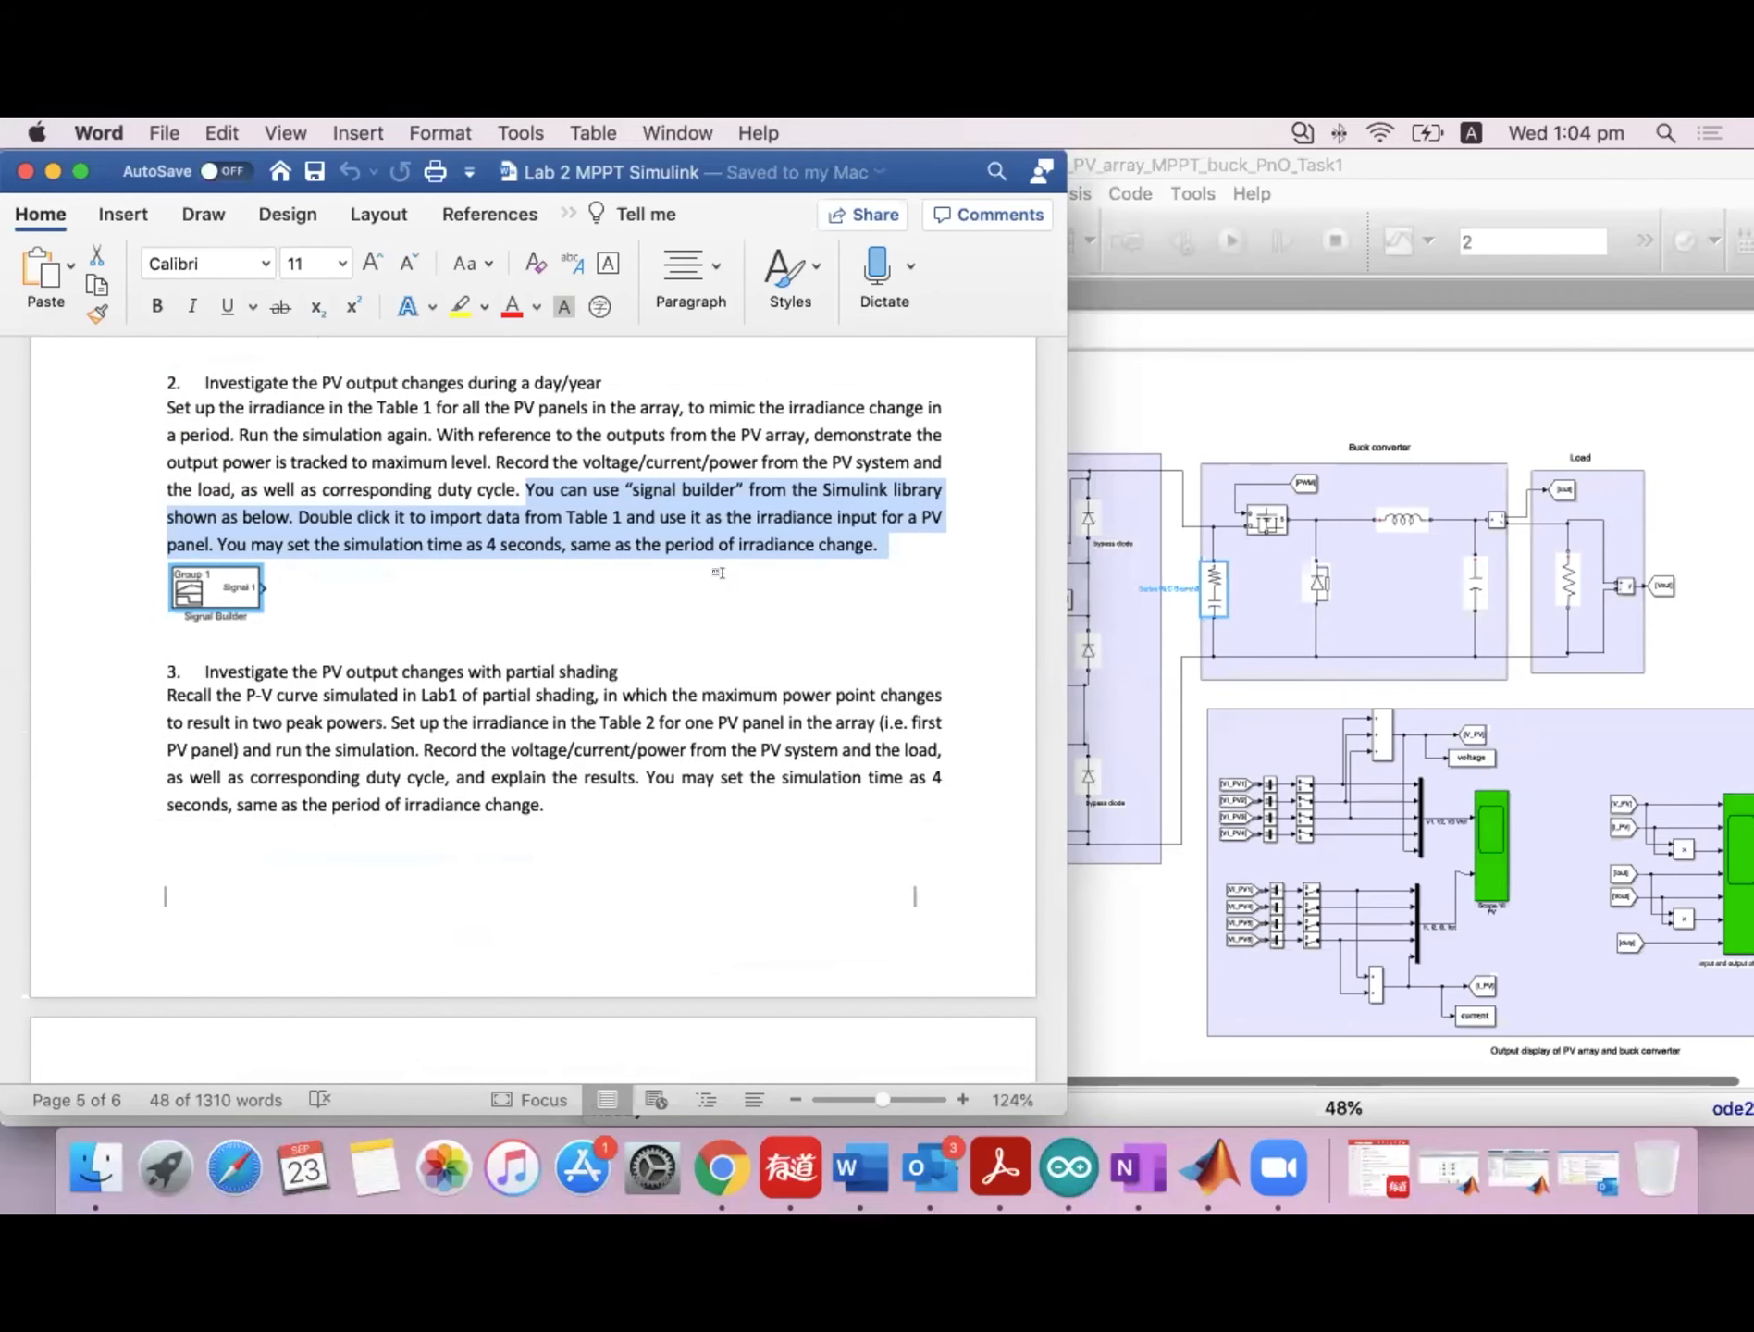
scroll(719, 573, "up", 13)
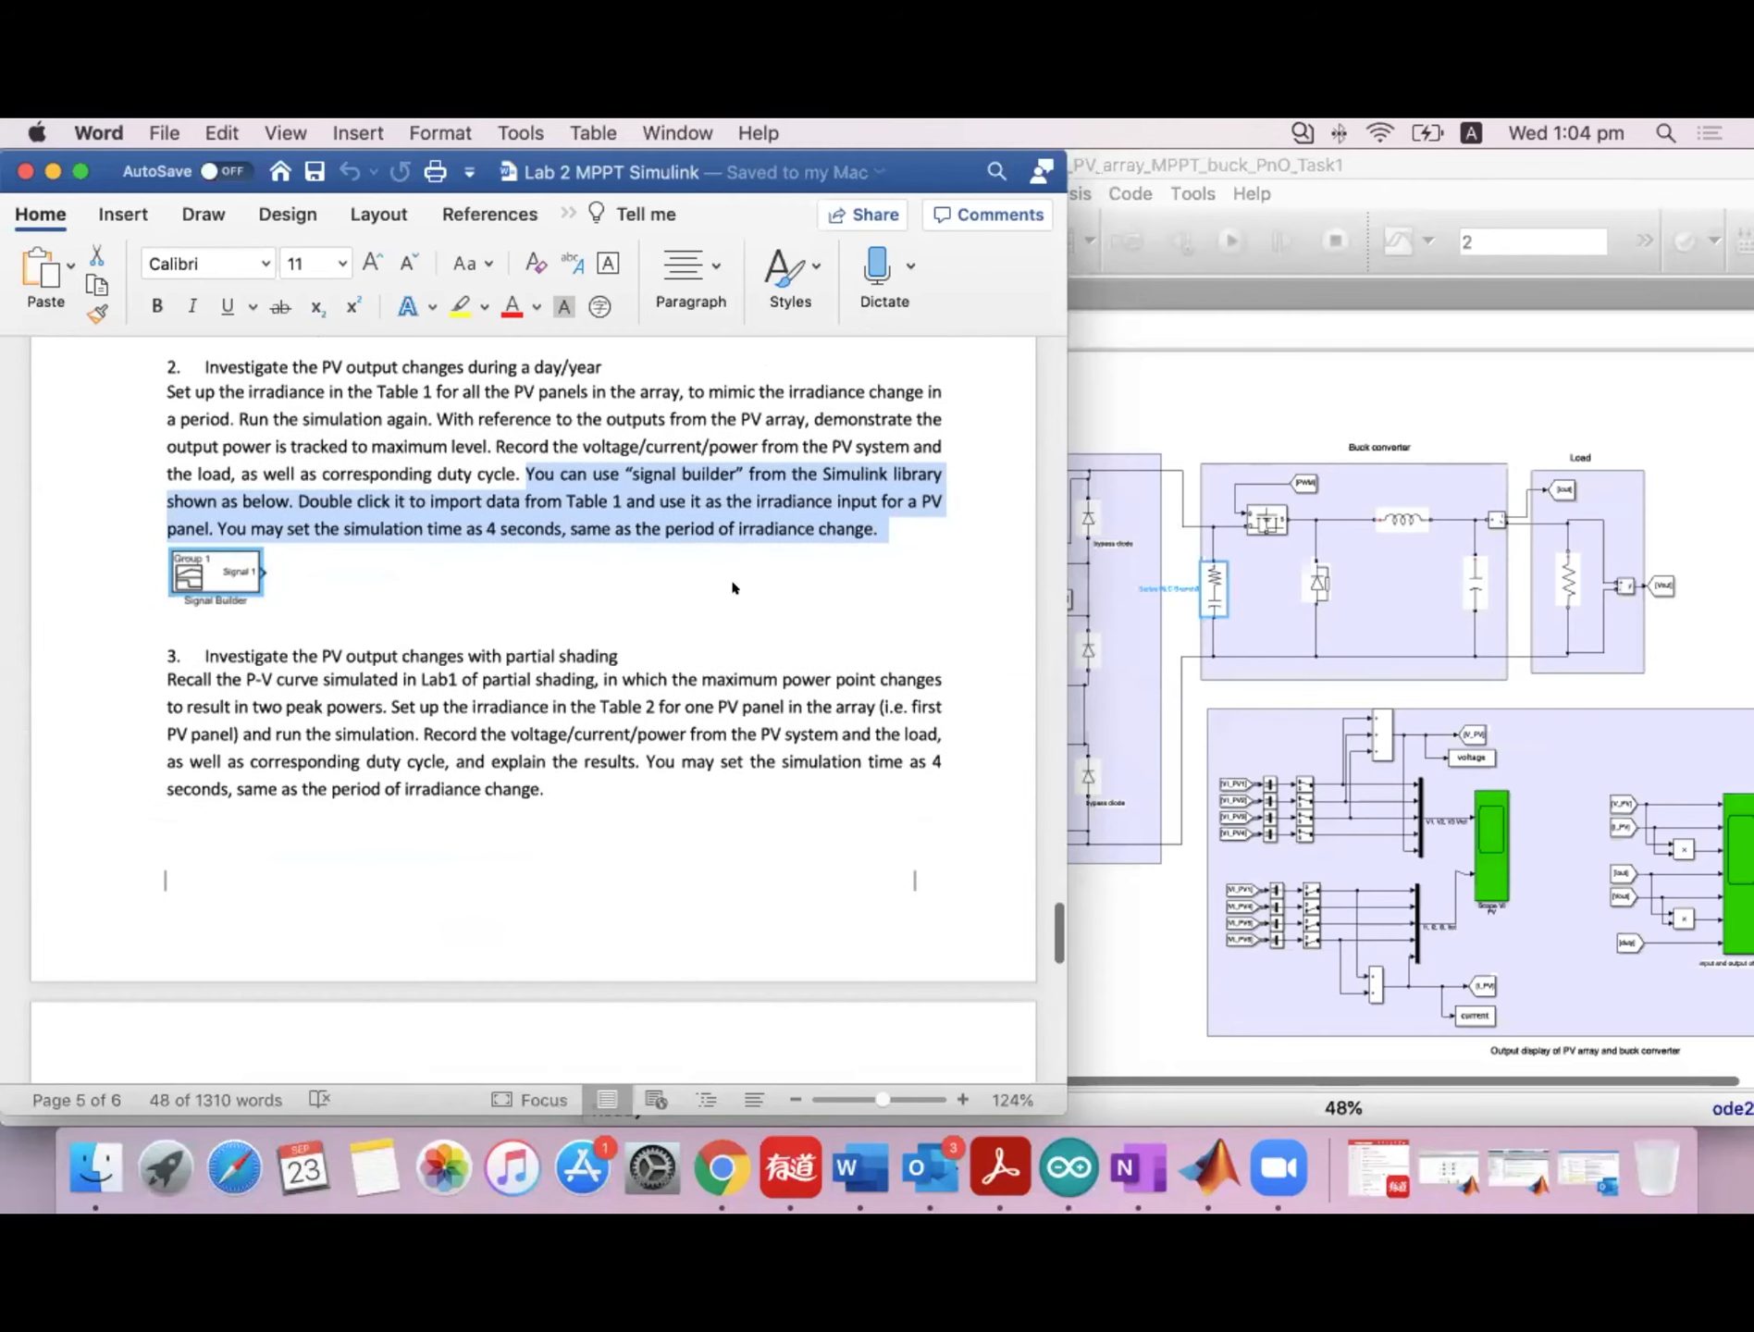
scroll(726, 581, "up", 2)
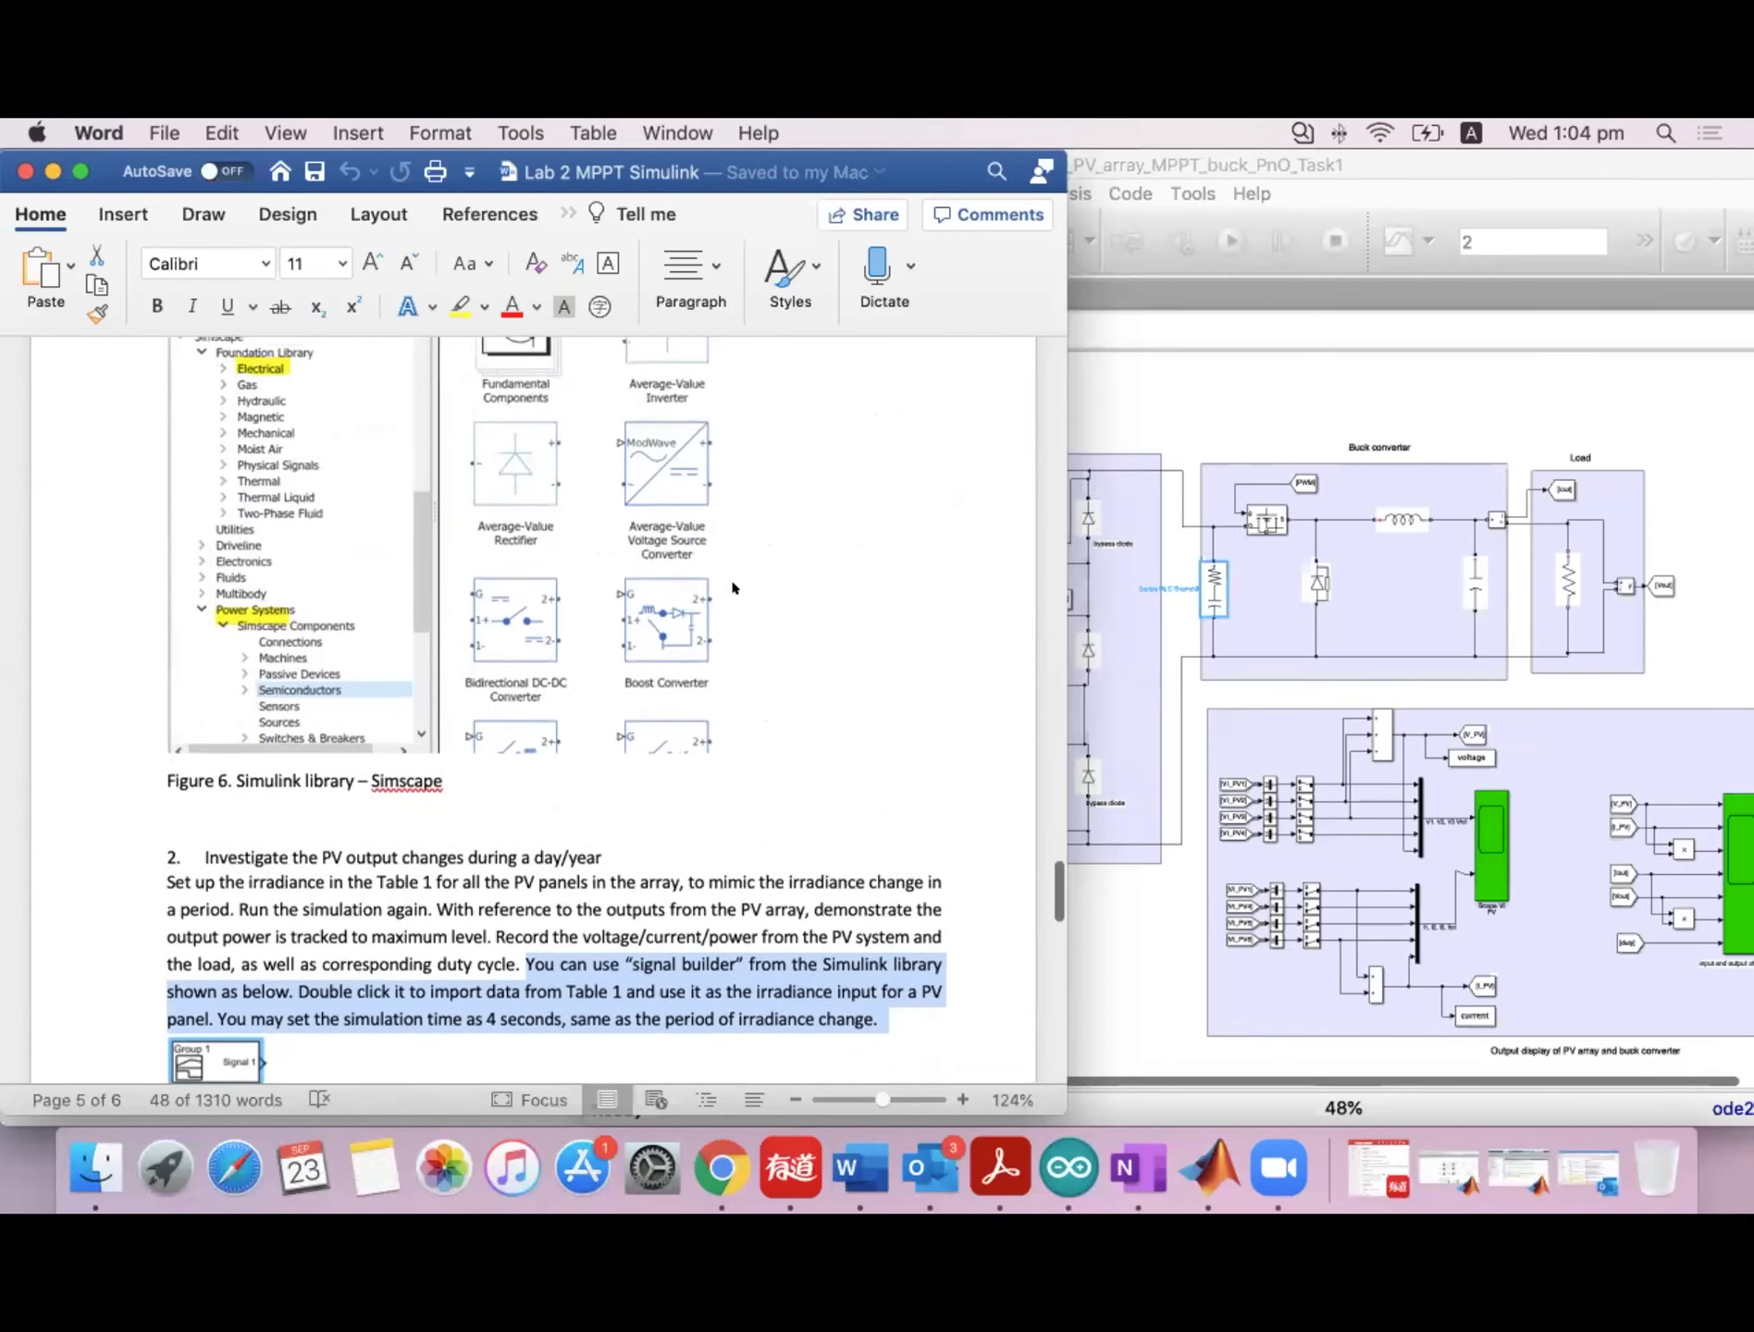
scroll(719, 573, "down", 13)
scroll(719, 573, "down", 10)
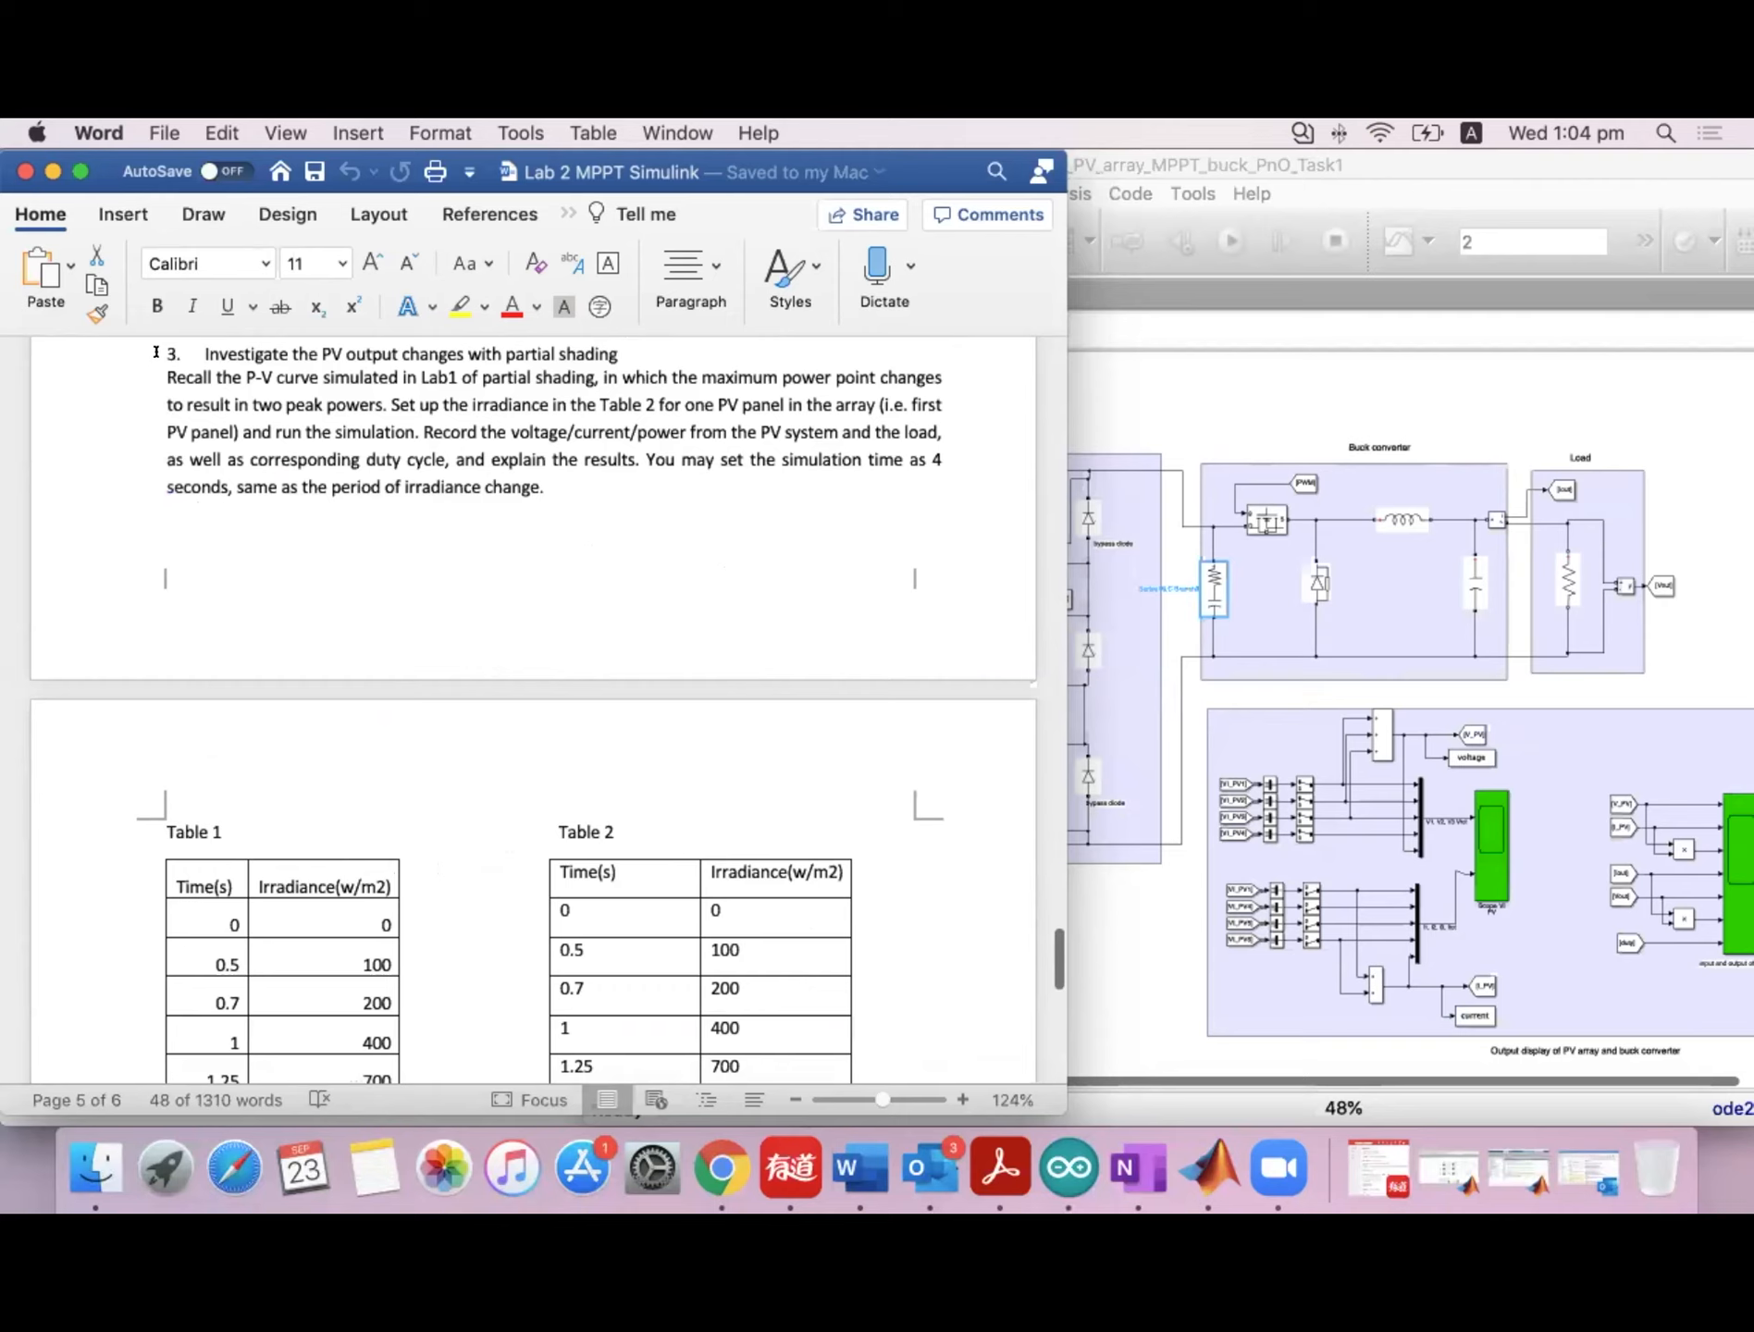
scroll(798, 745, "down", 1)
scroll(798, 745, "down", 12)
scroll(798, 740, "up", 17)
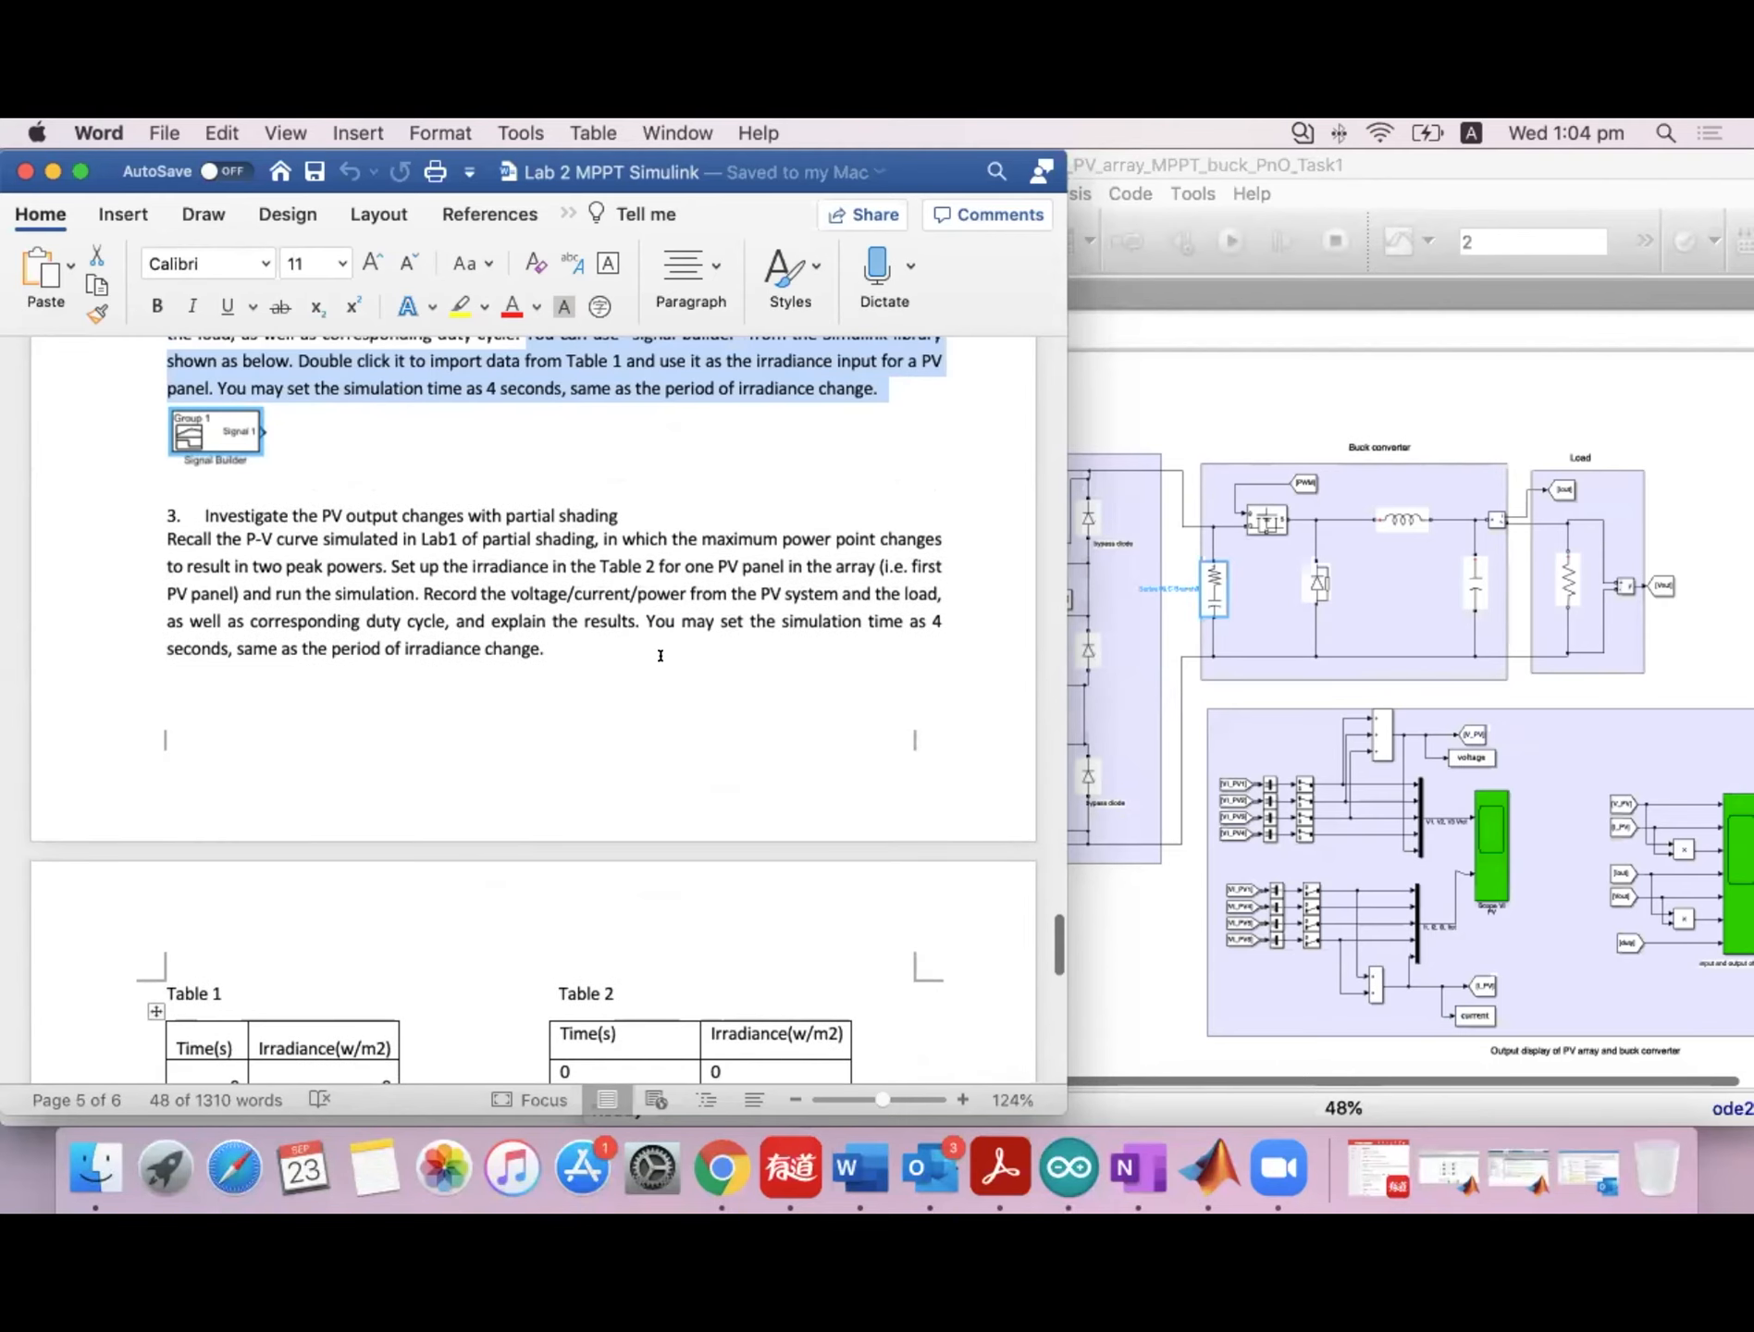
scroll(660, 656, "down", 3)
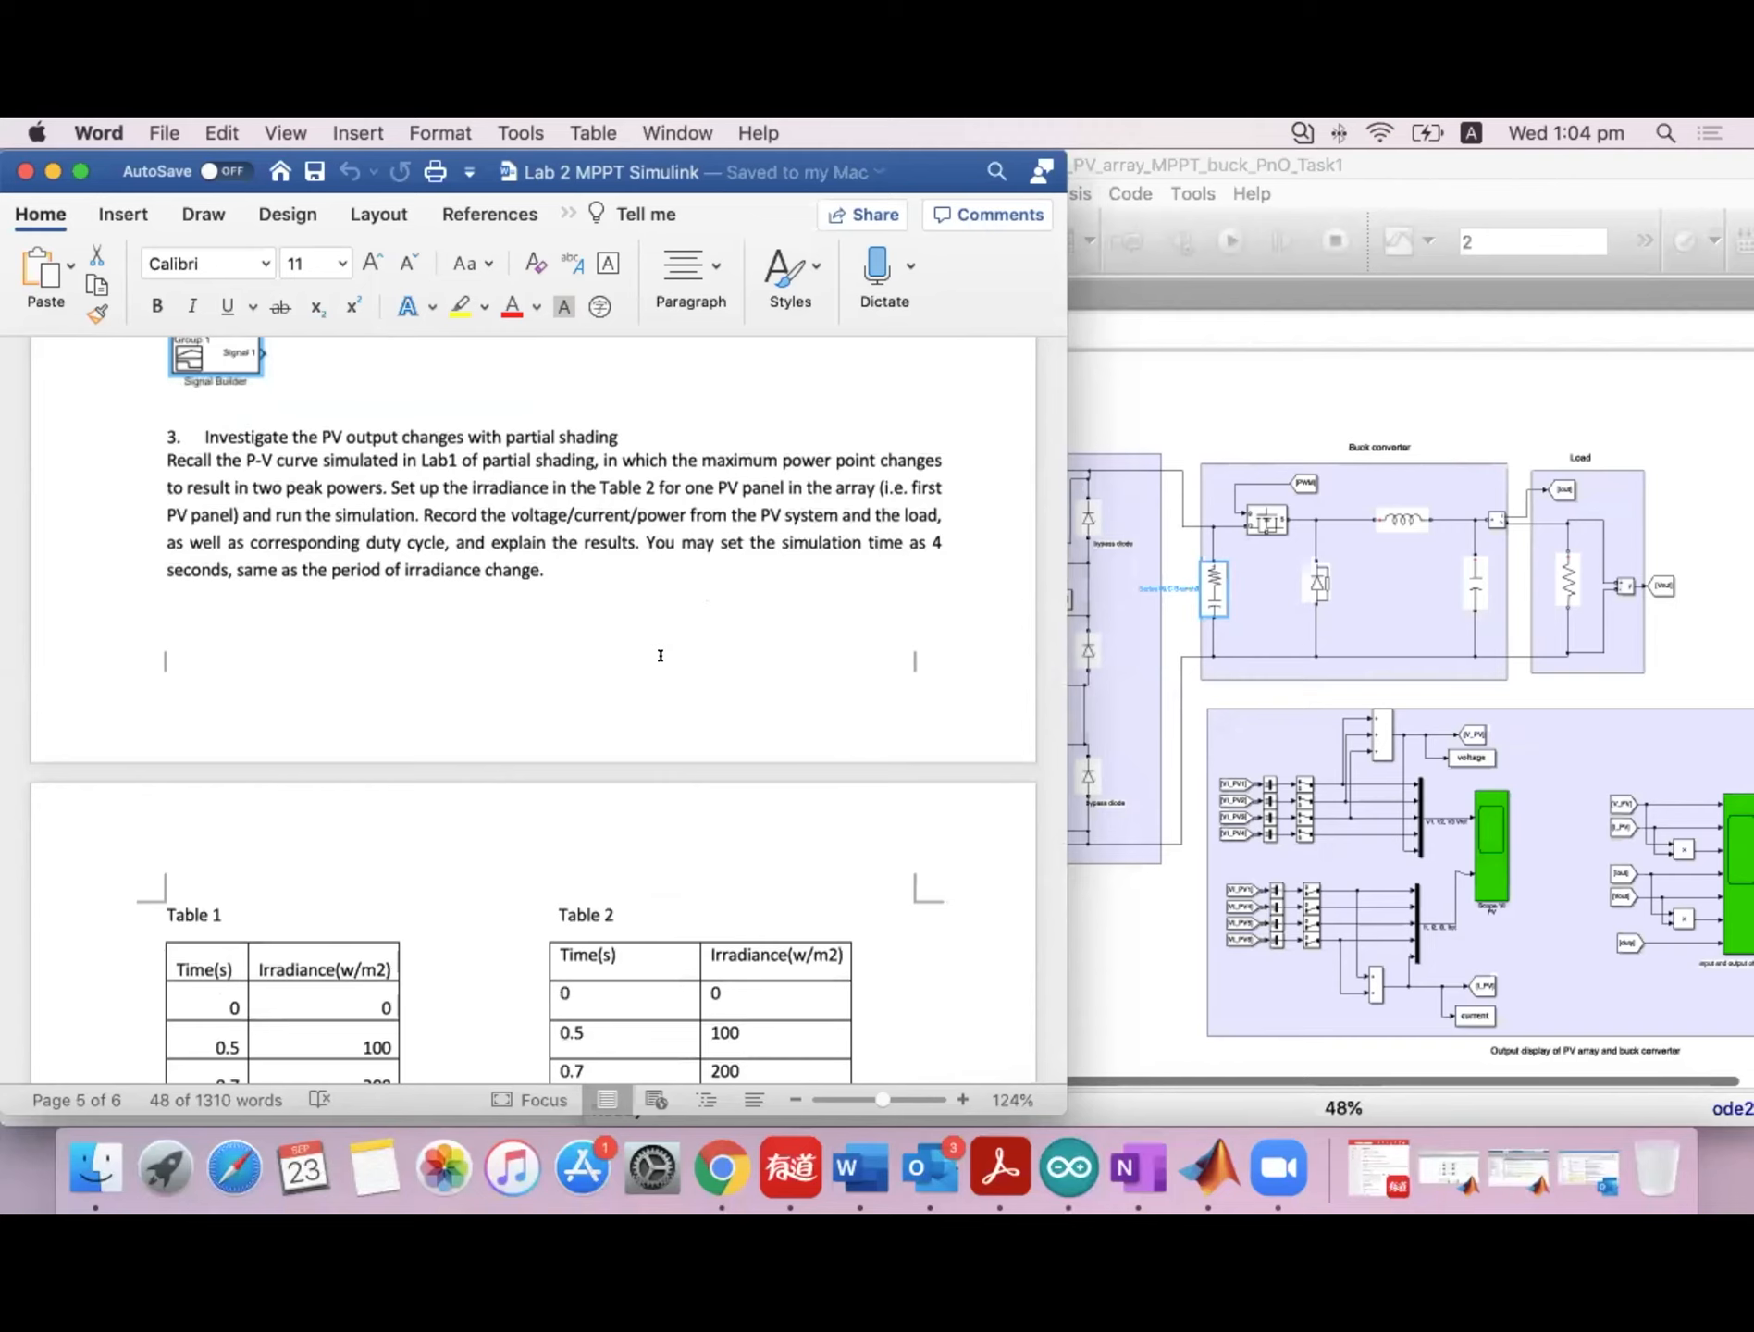
scroll(661, 655, "up", 20)
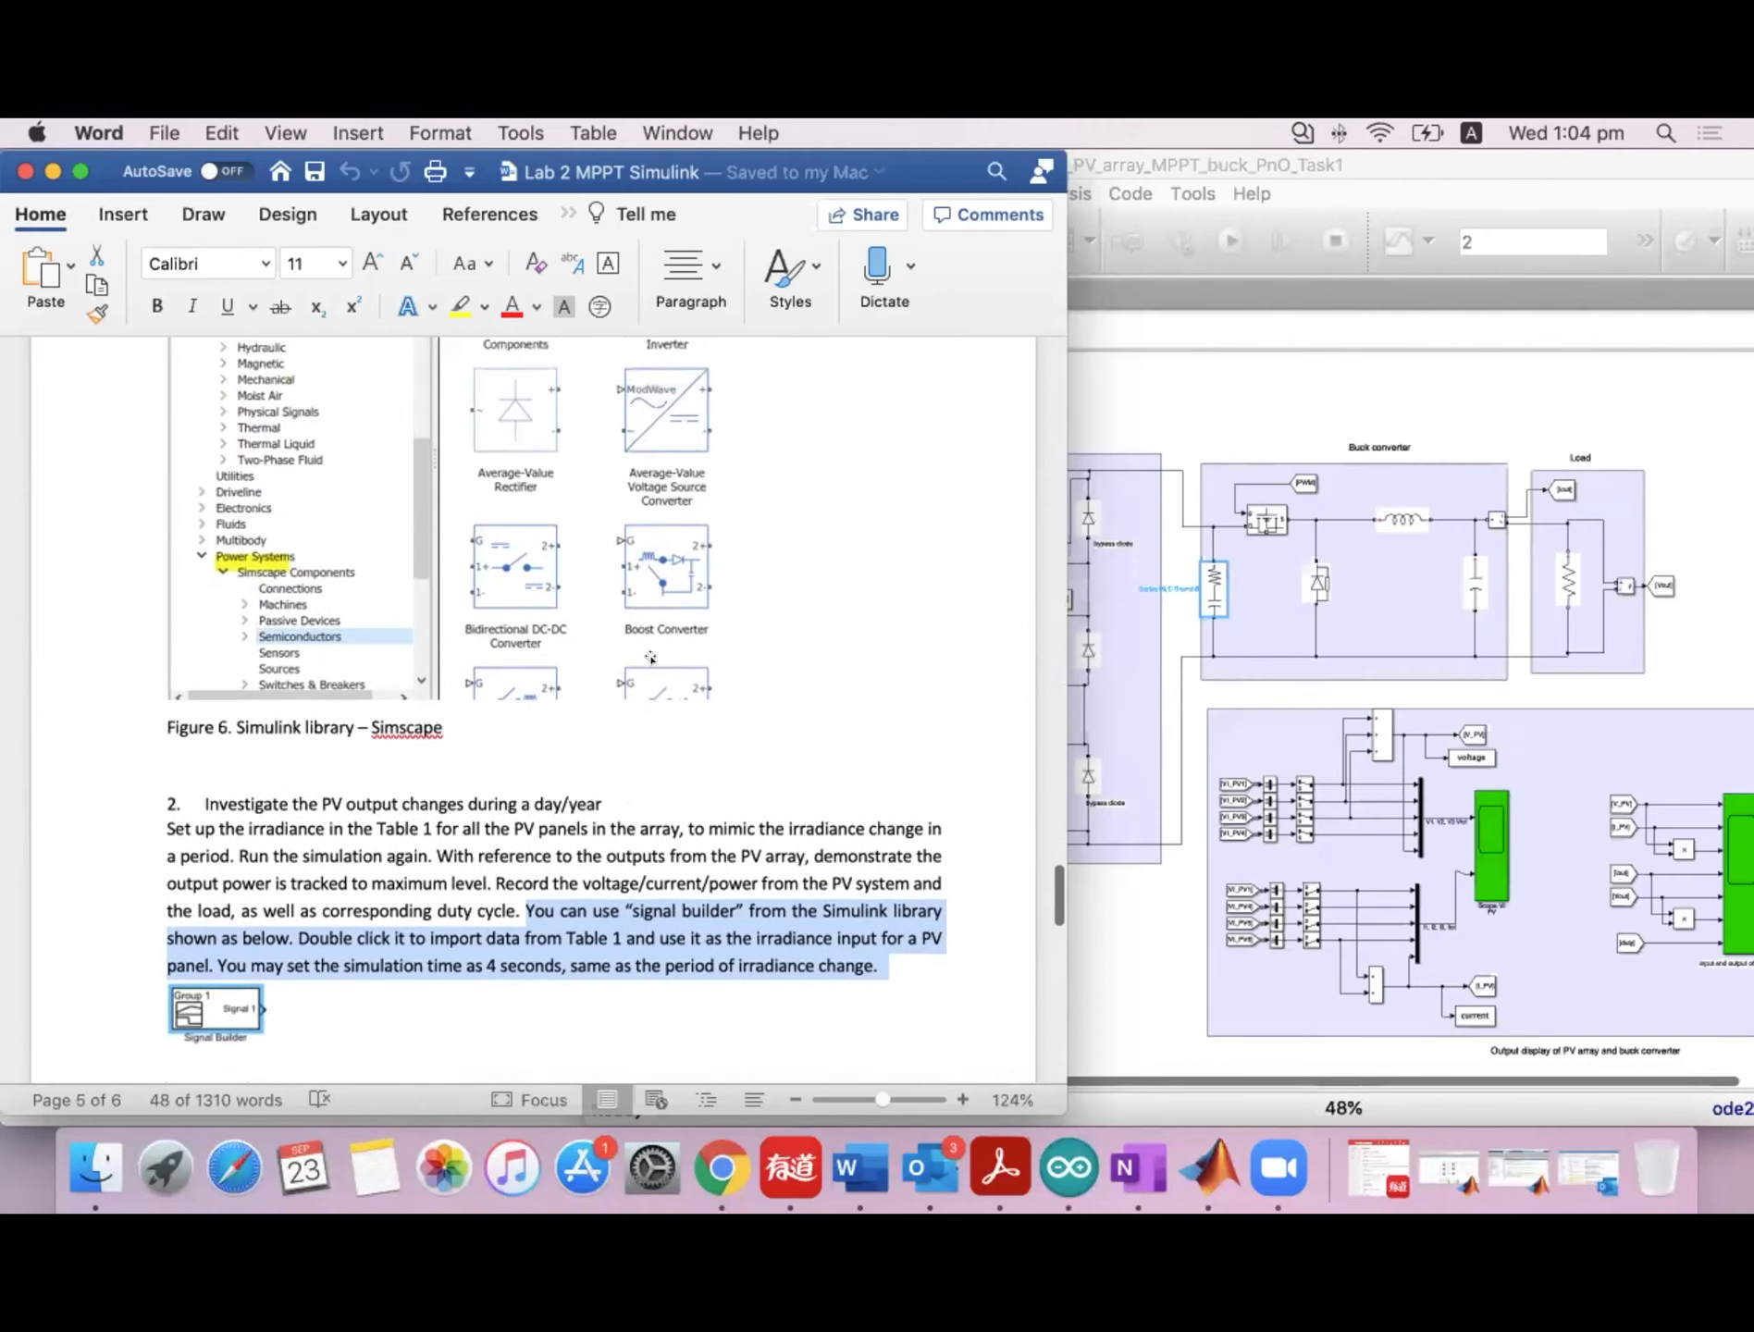
scroll(661, 657, "up", 17)
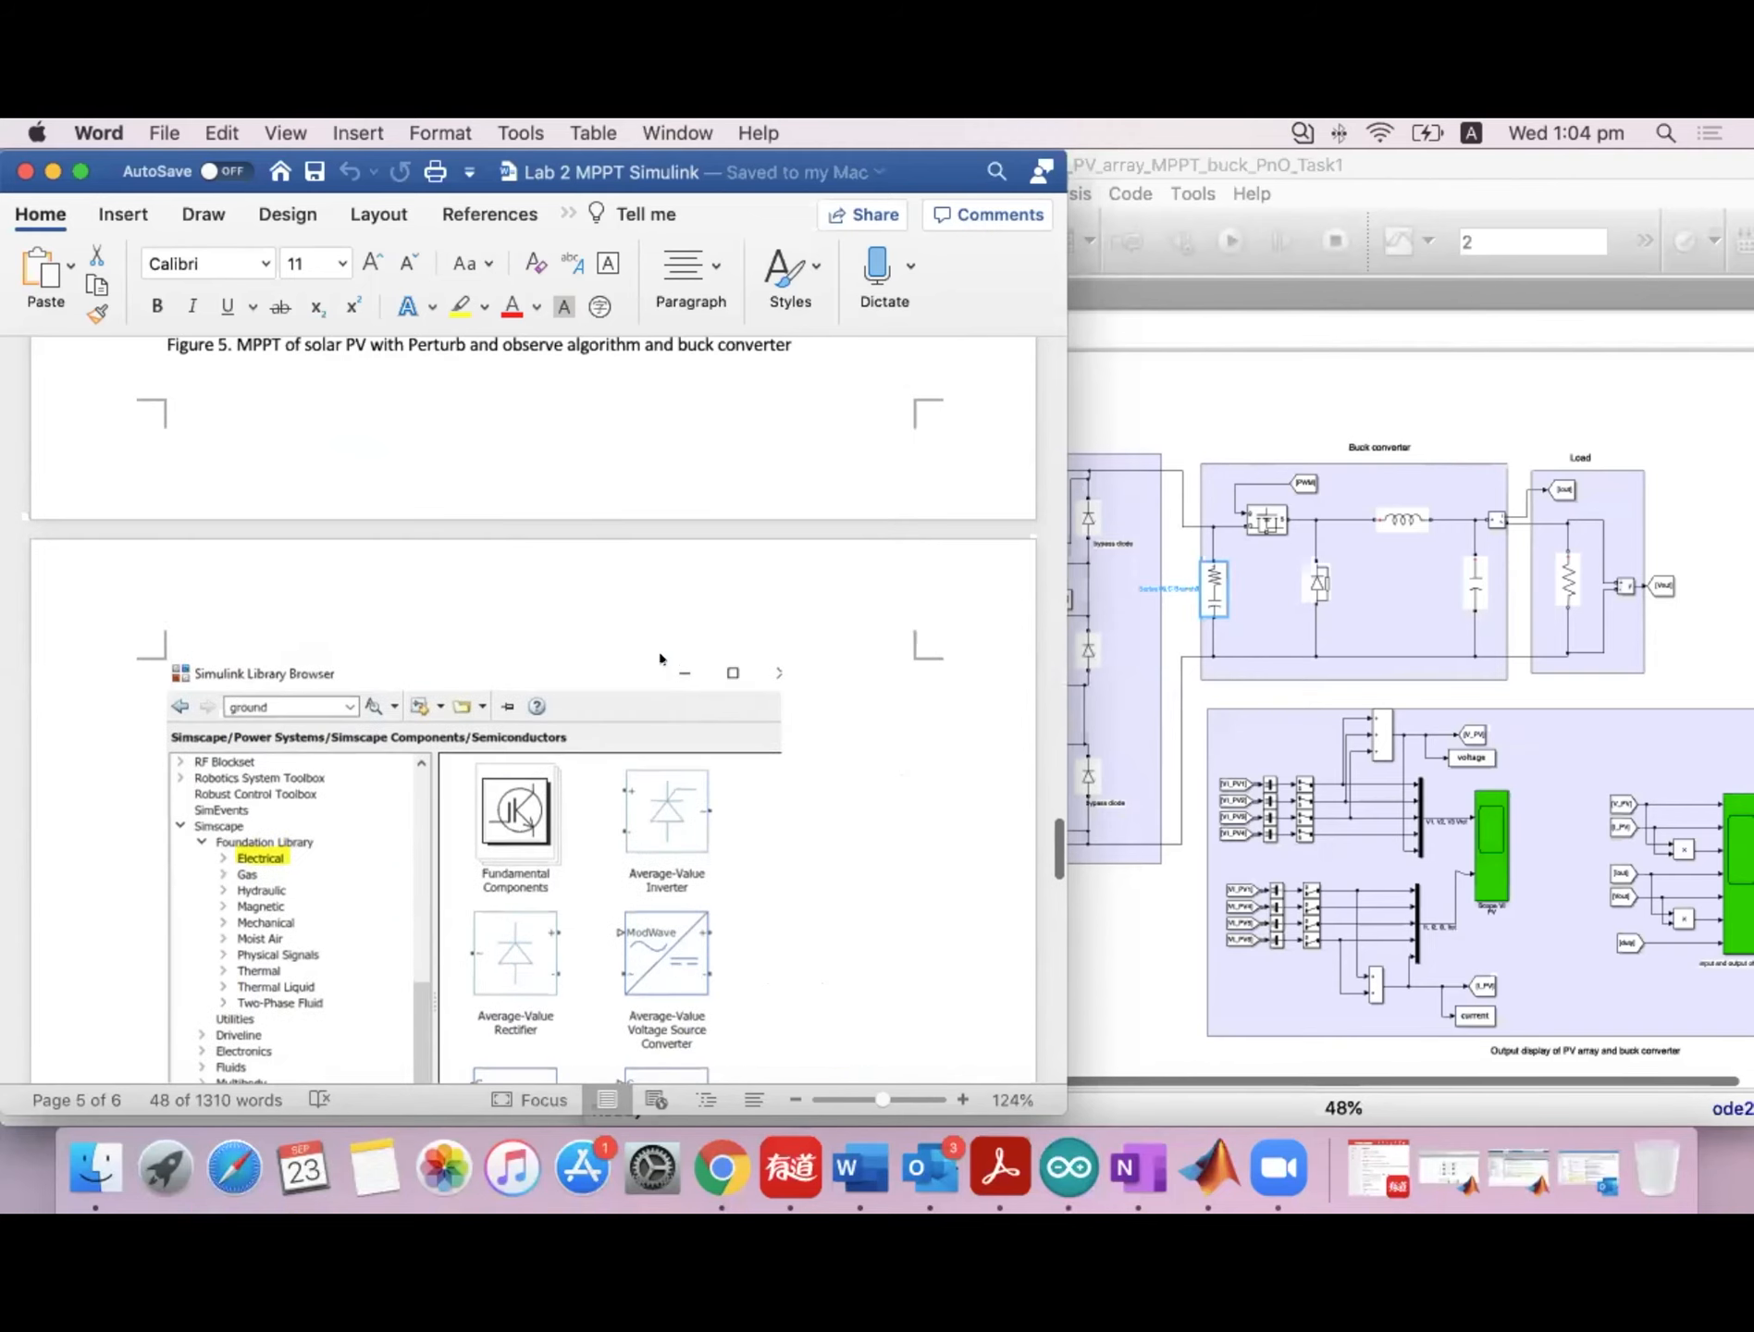
scroll(661, 657, "down", 18)
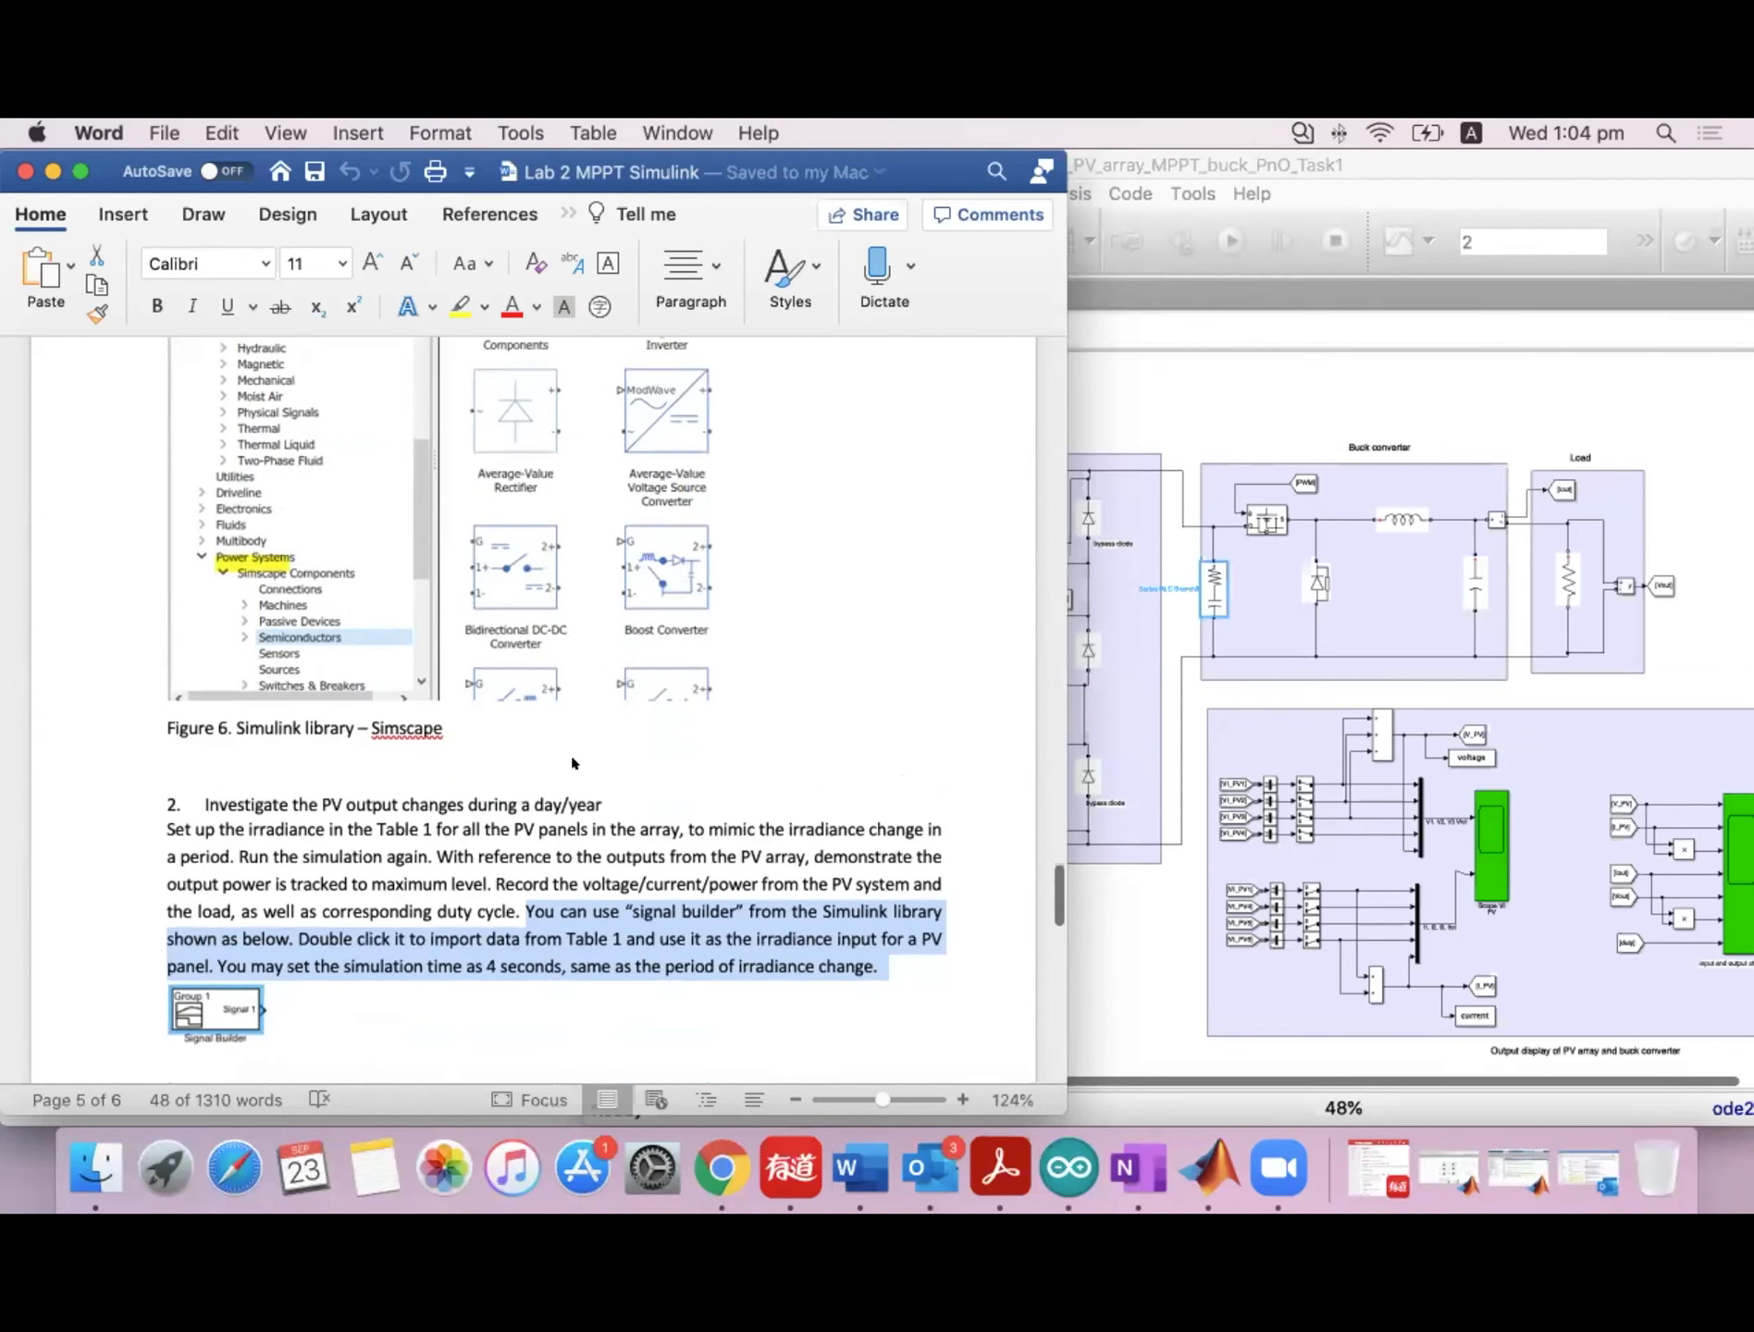
scroll(572, 764, "up", 20)
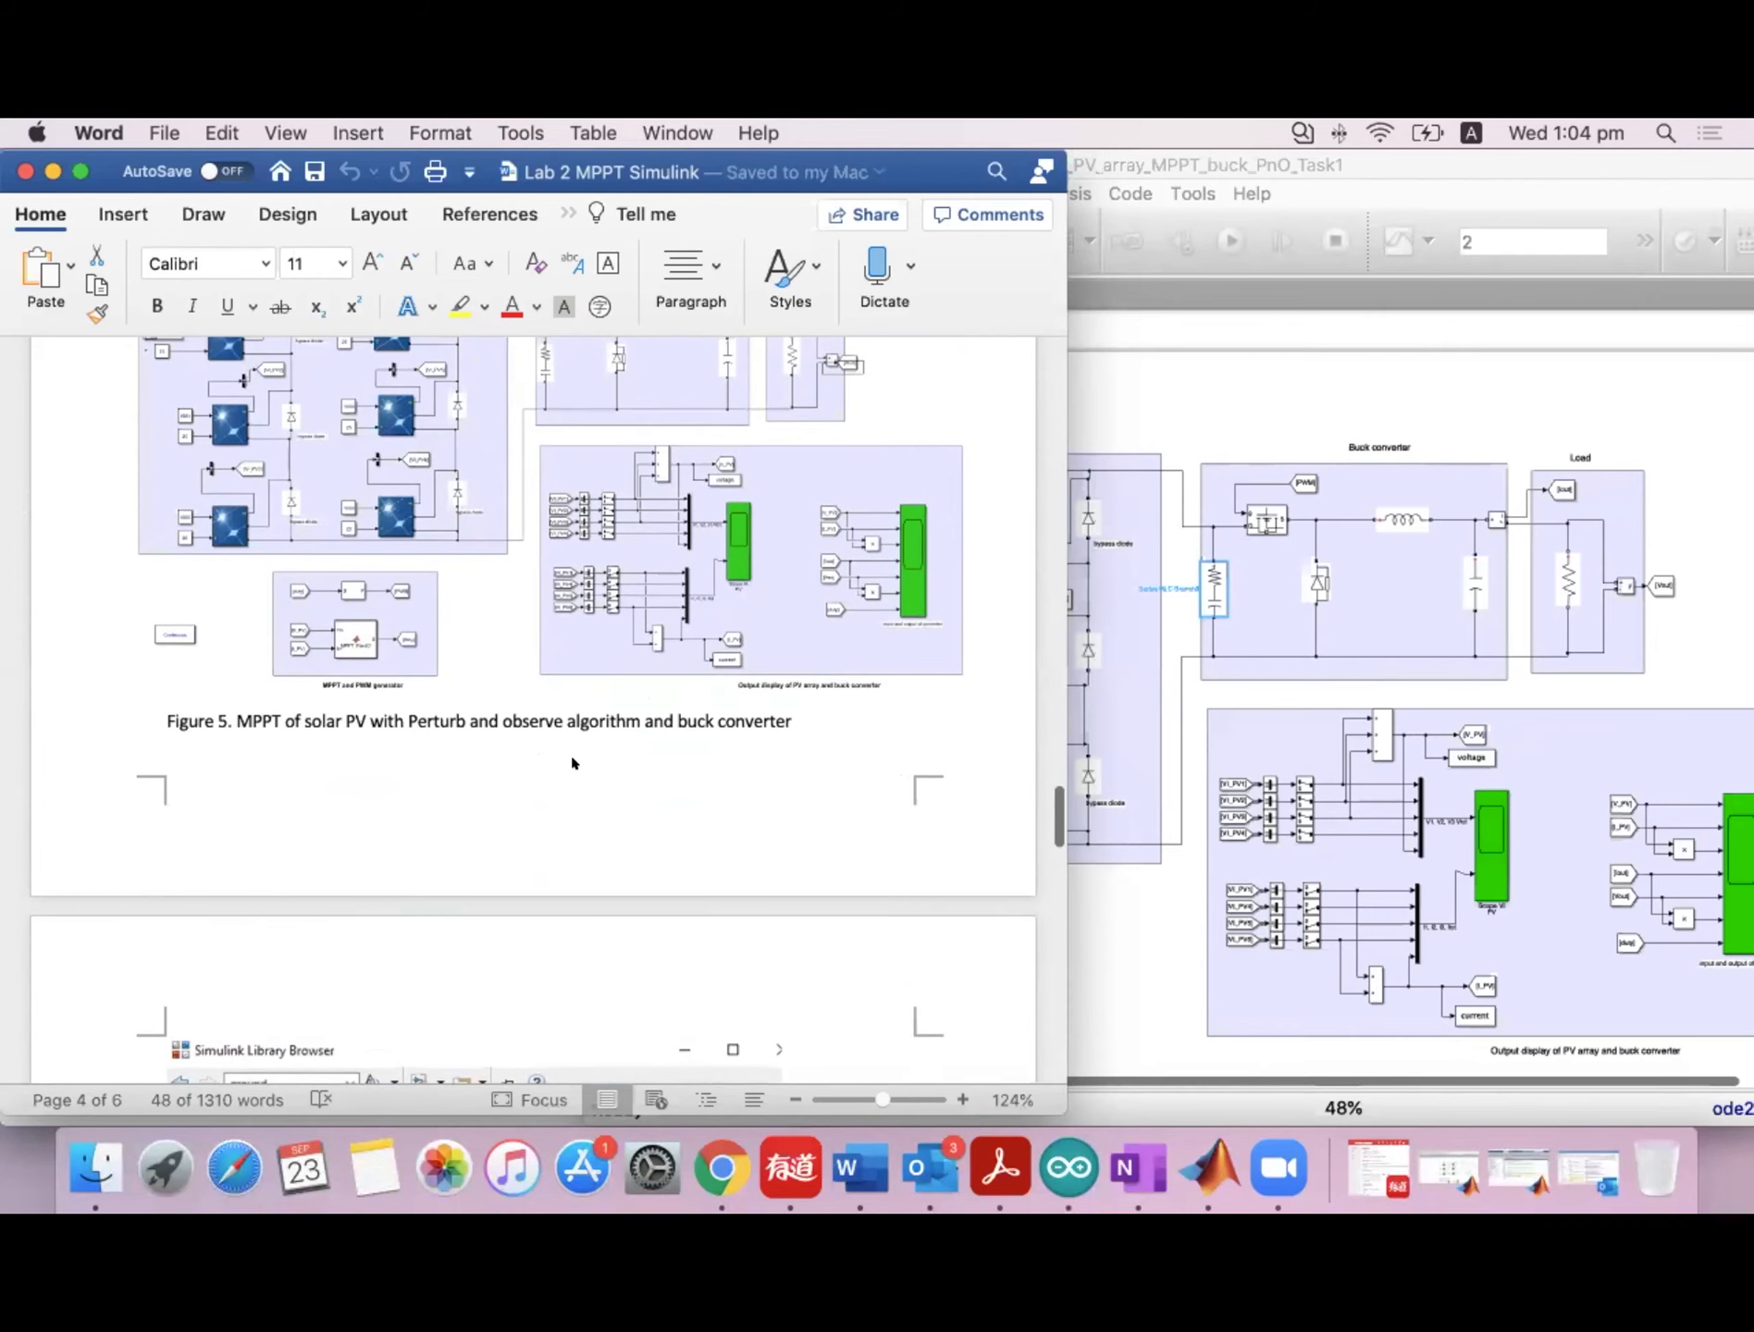
scroll(568, 754, "up", 10)
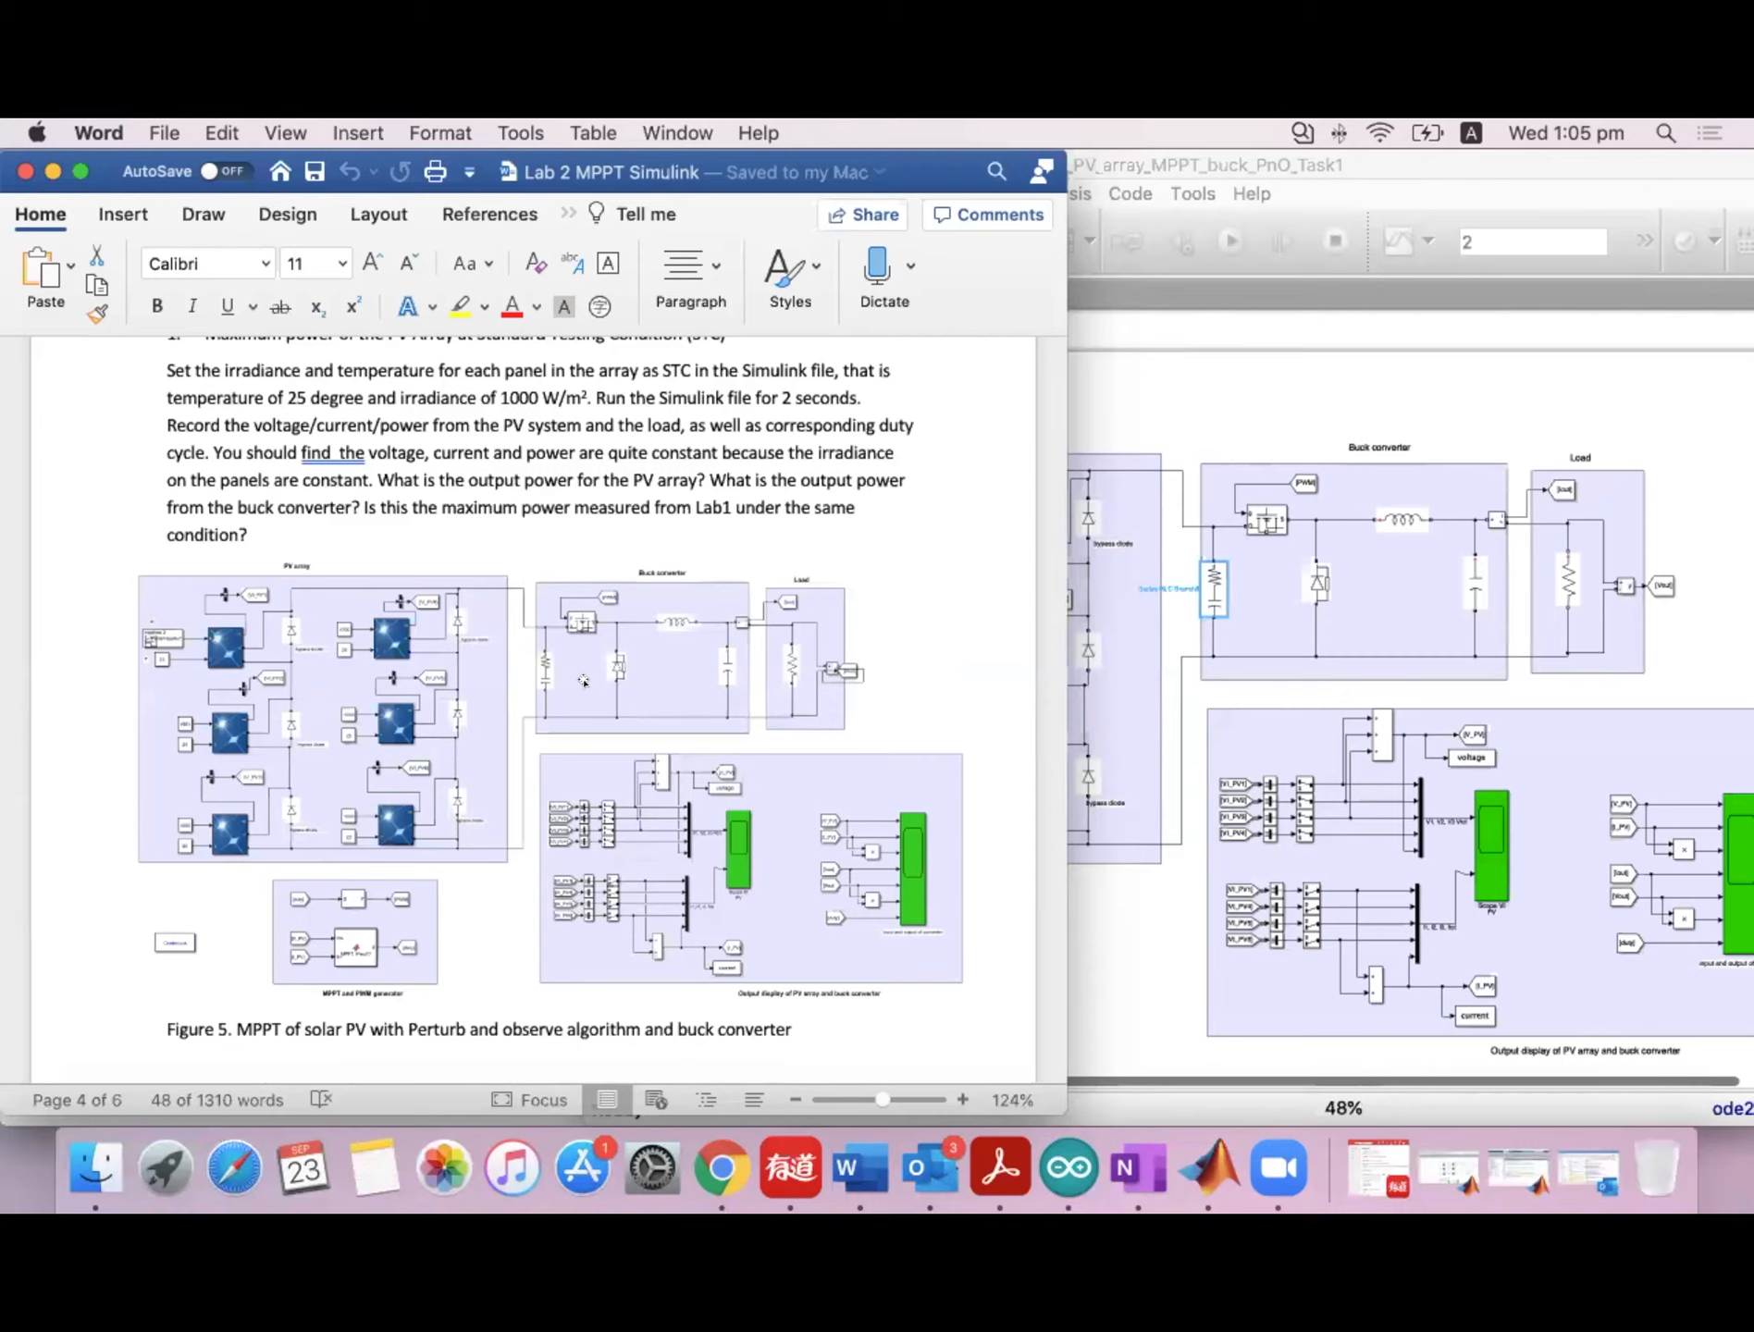
Switch to Outlook, read the e-mail asking how to find two elements in the library, and minimise the mailbox.
left_click(1078, 301)
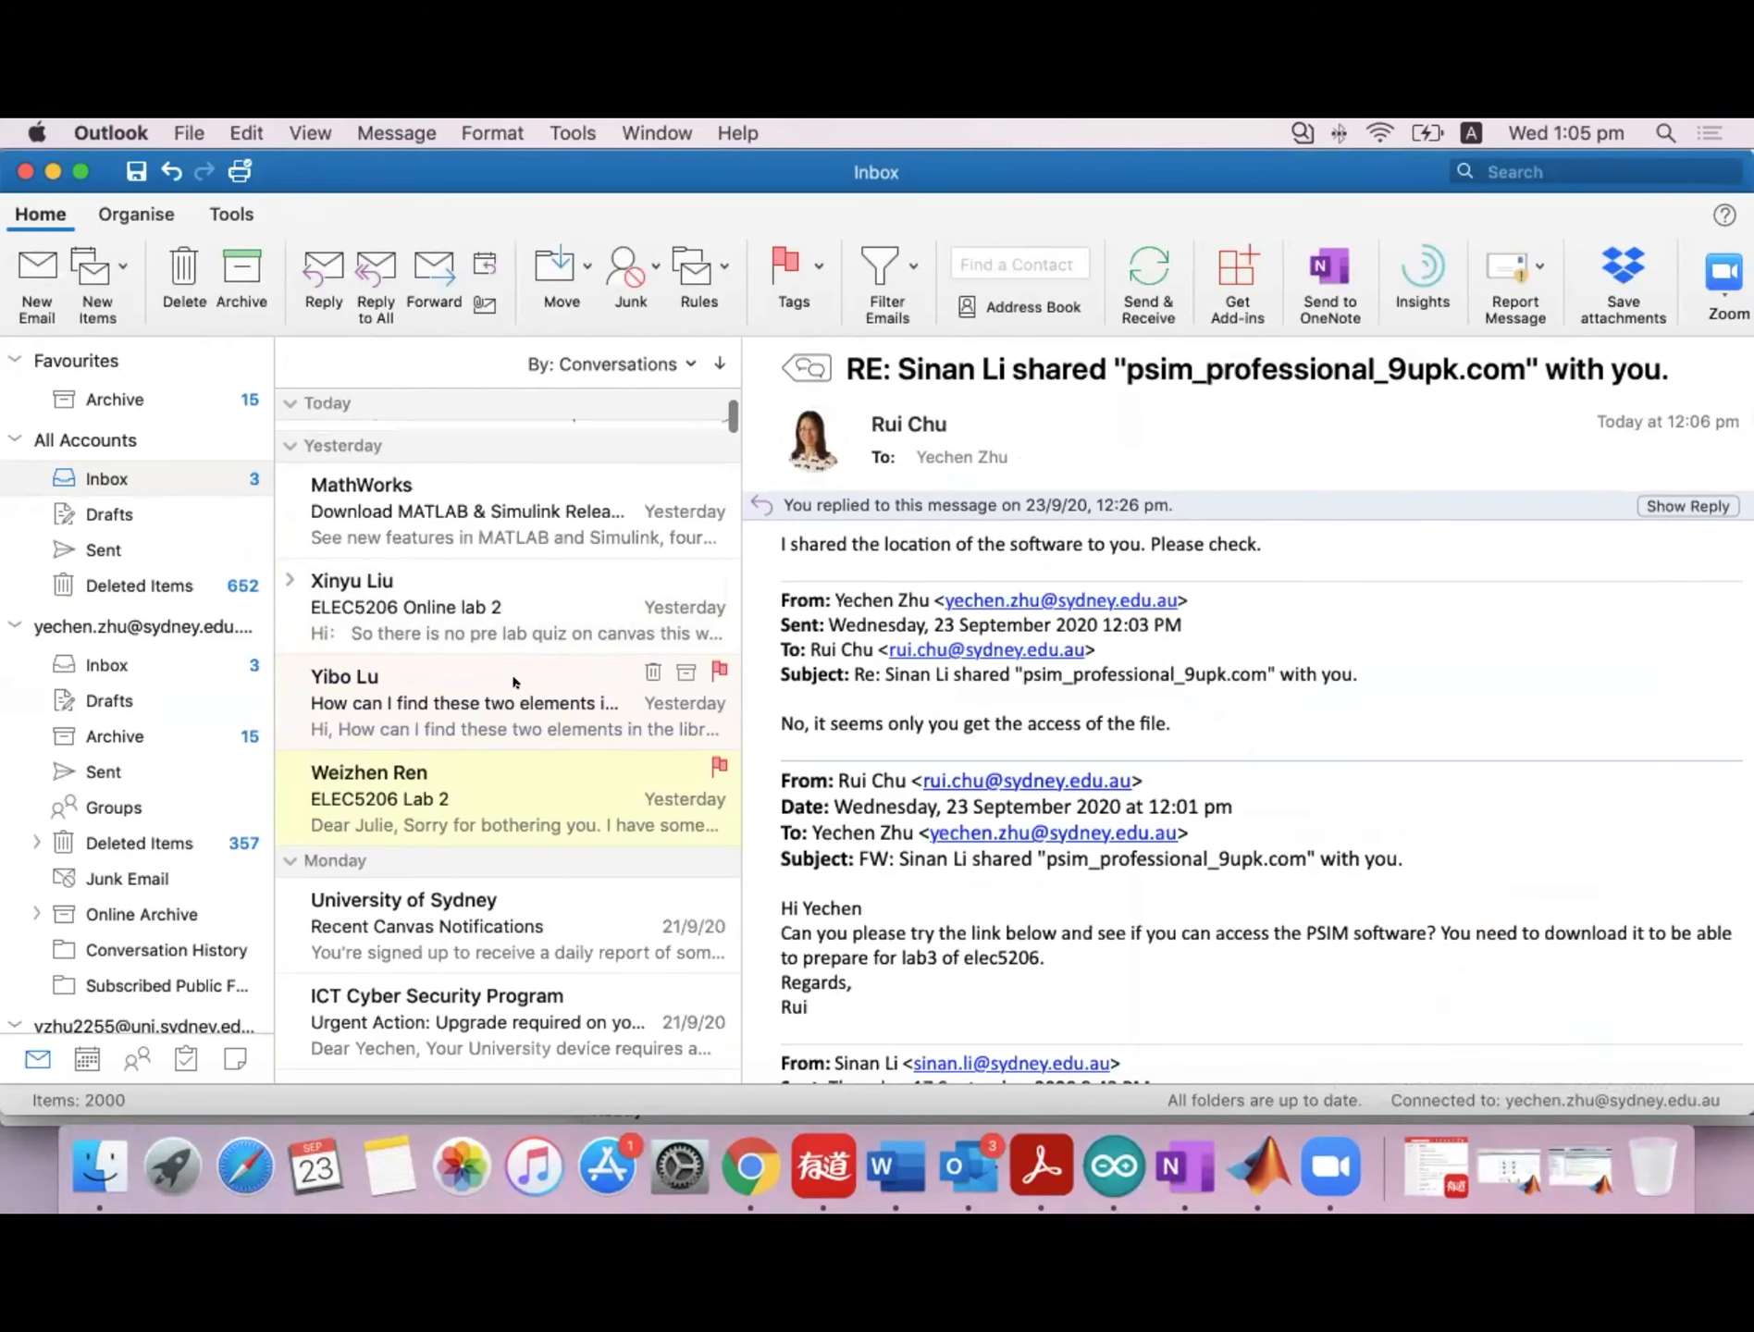
left_click(515, 682)
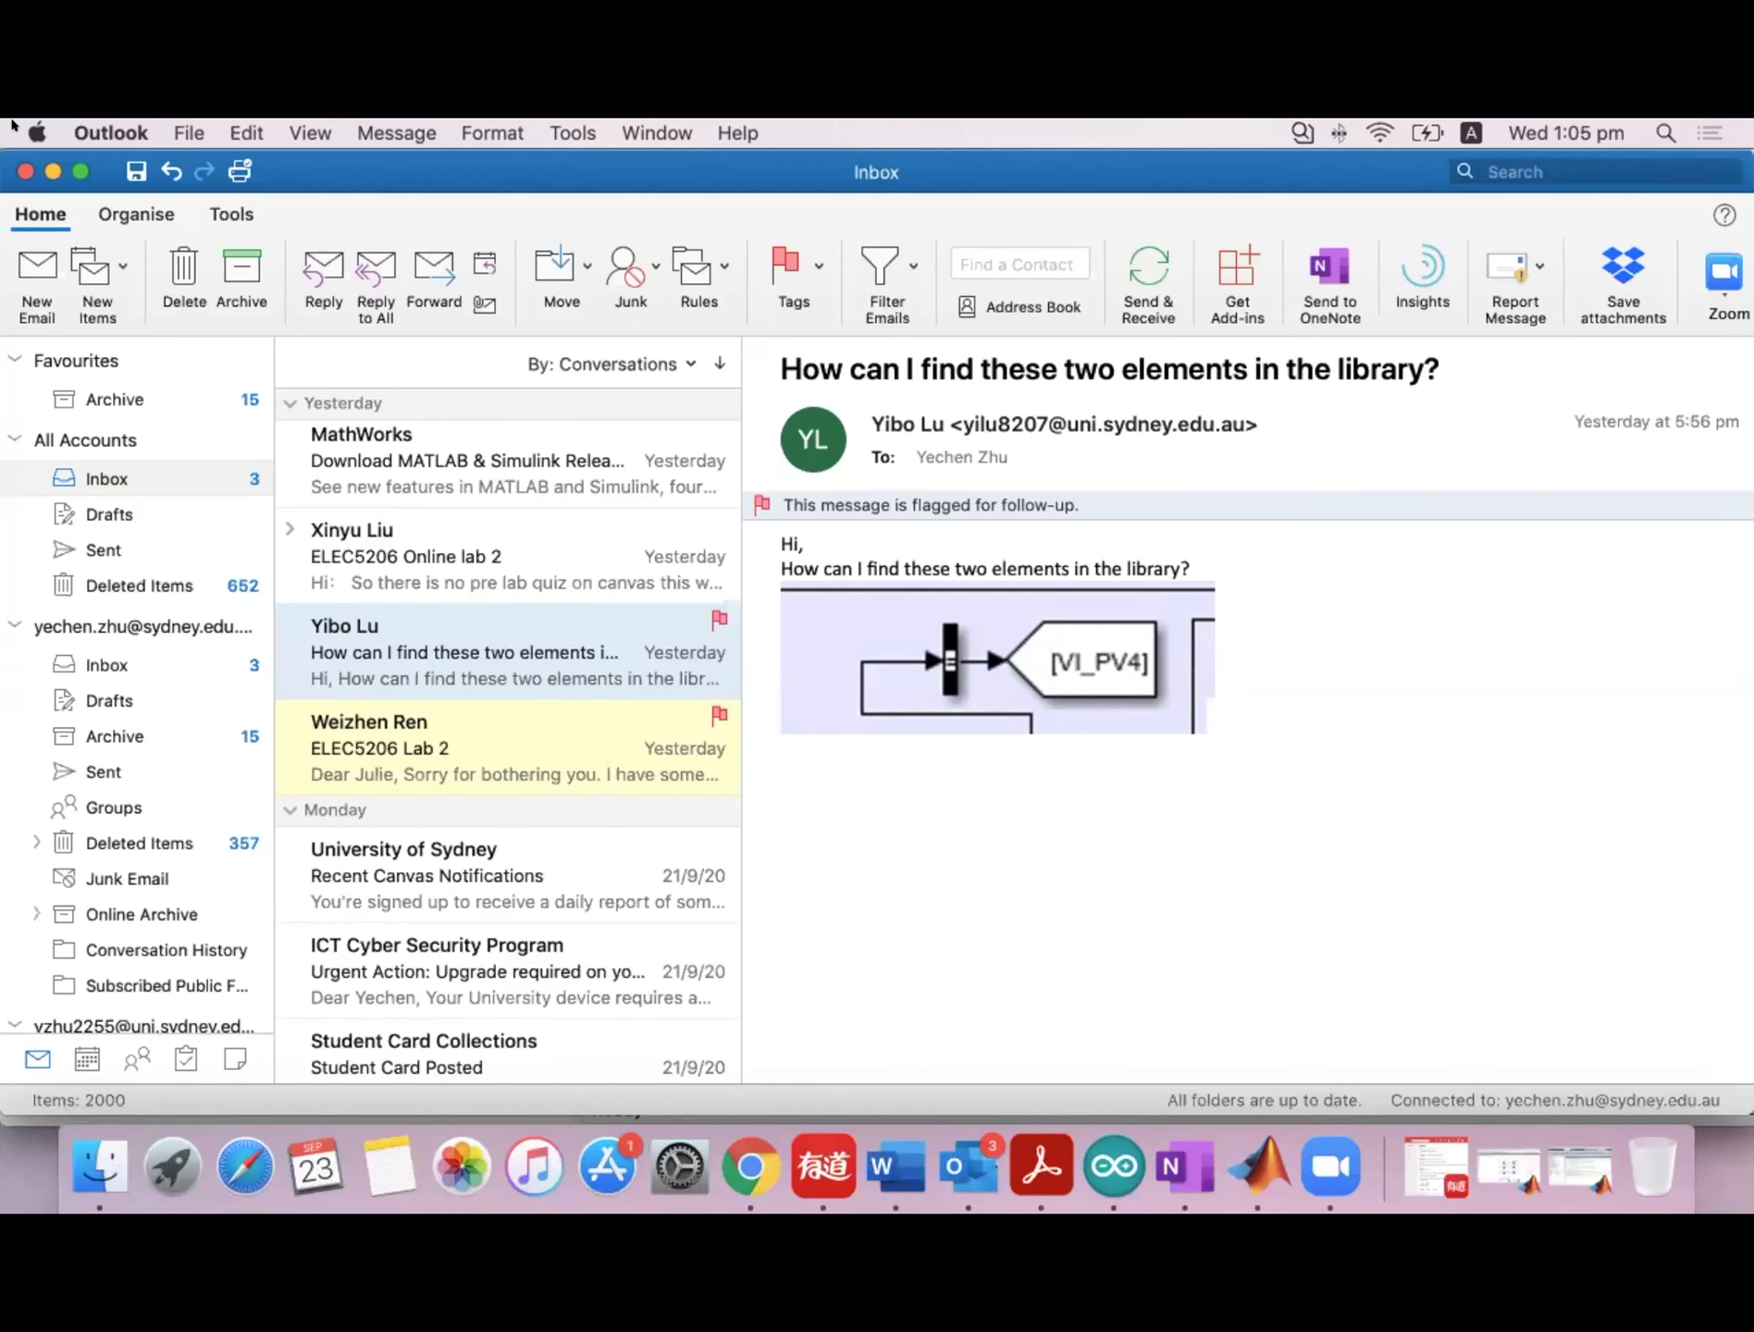
left_click(52, 171)
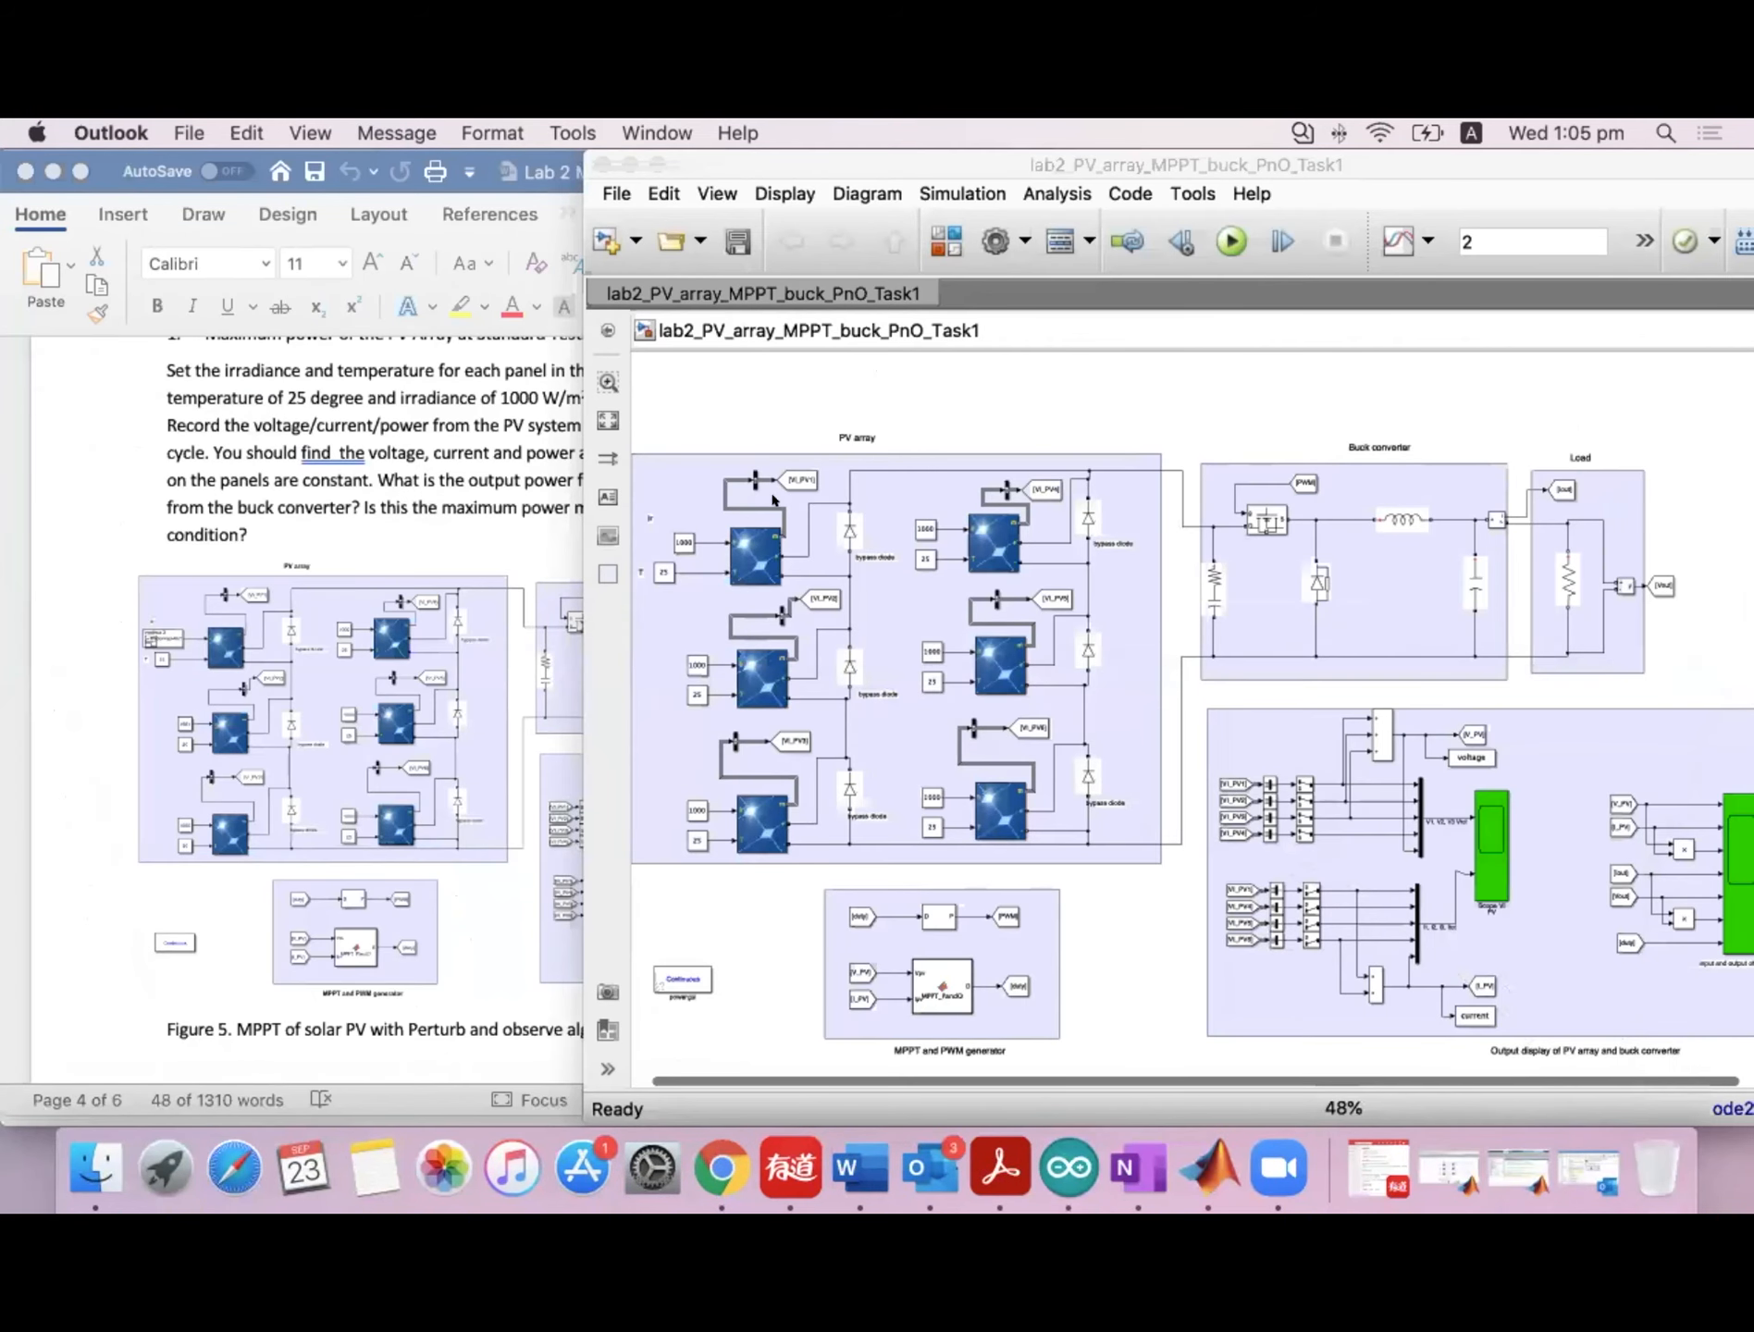
Switch to the Simulink model, open the Library Browser and search the block library for "de".
left_click(748, 465)
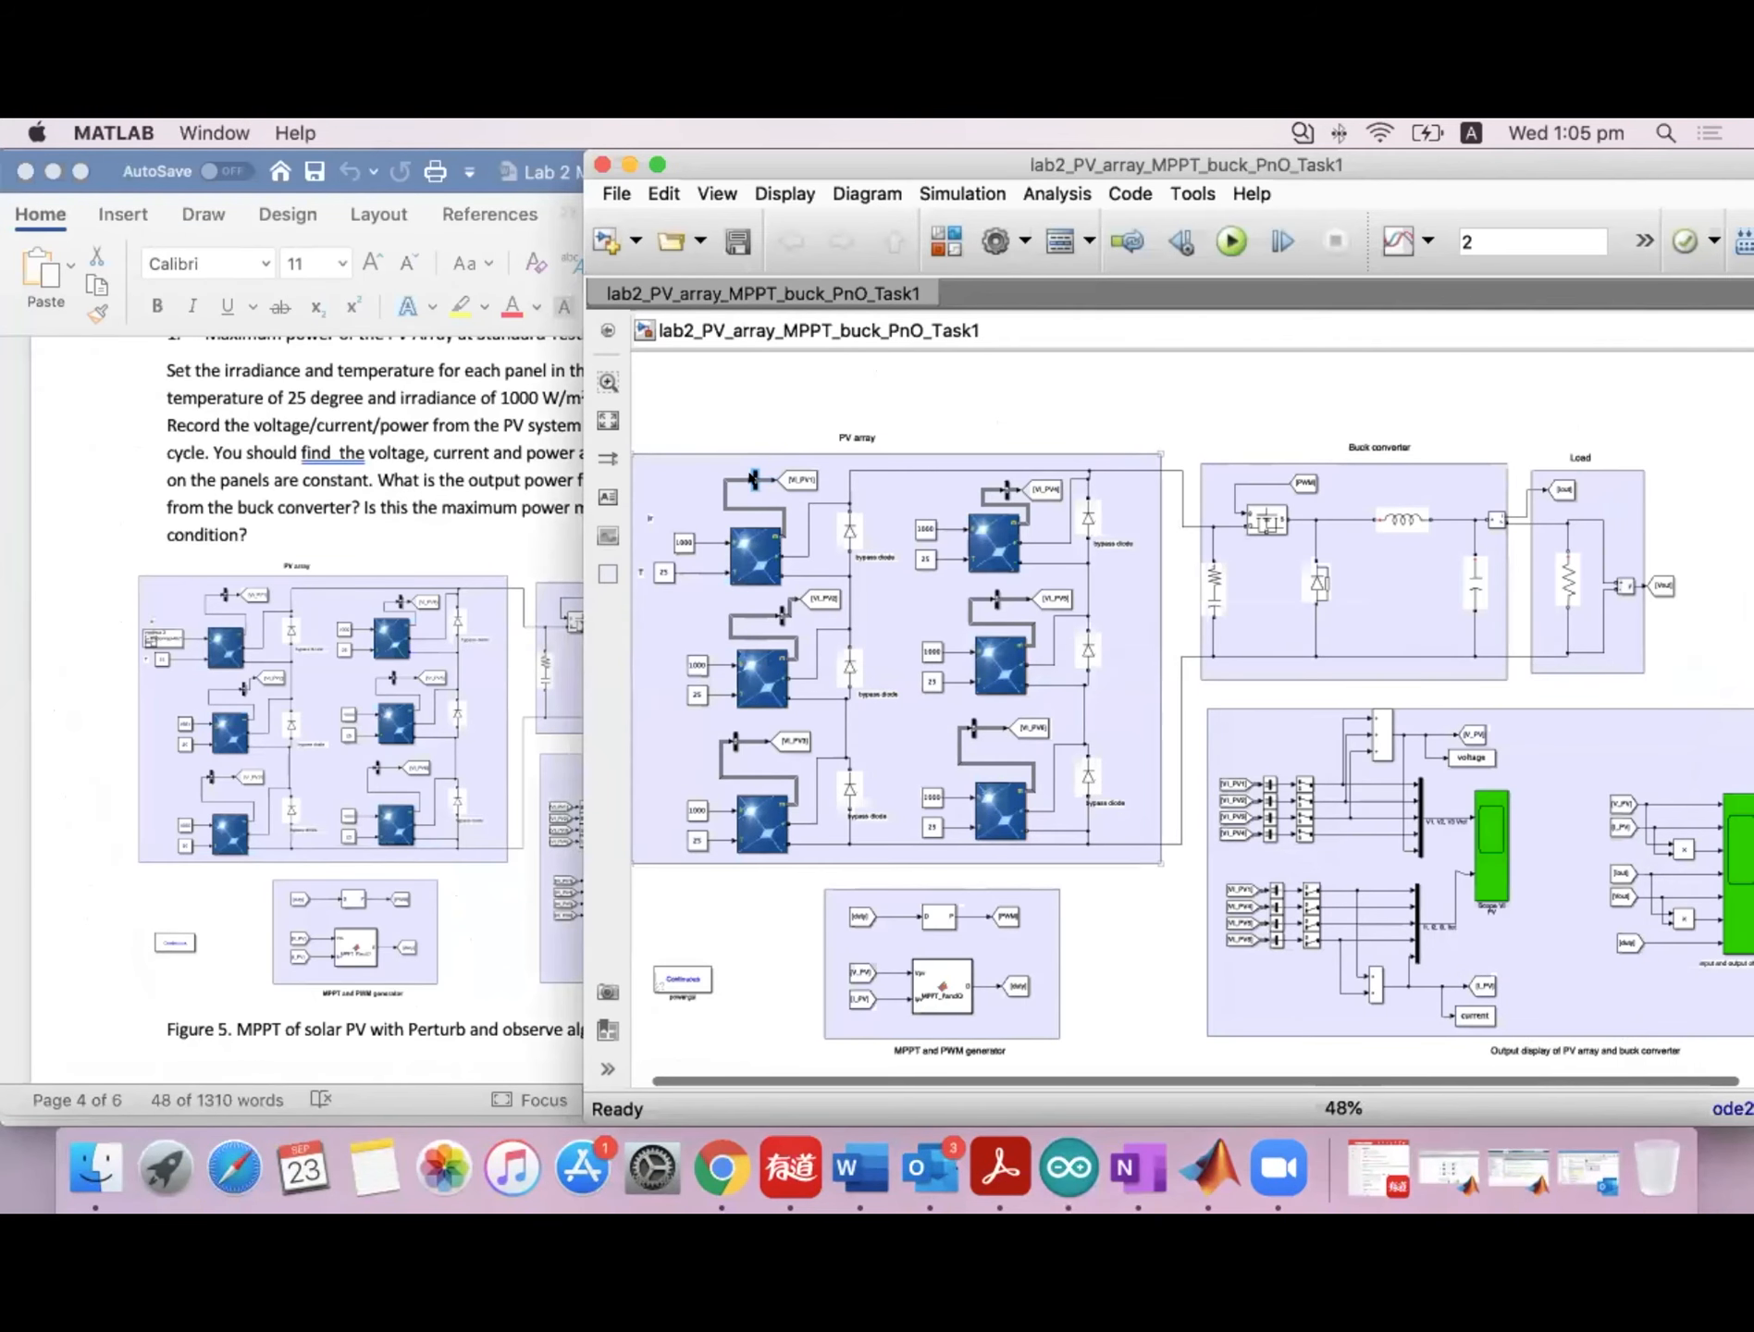
left_click(949, 243)
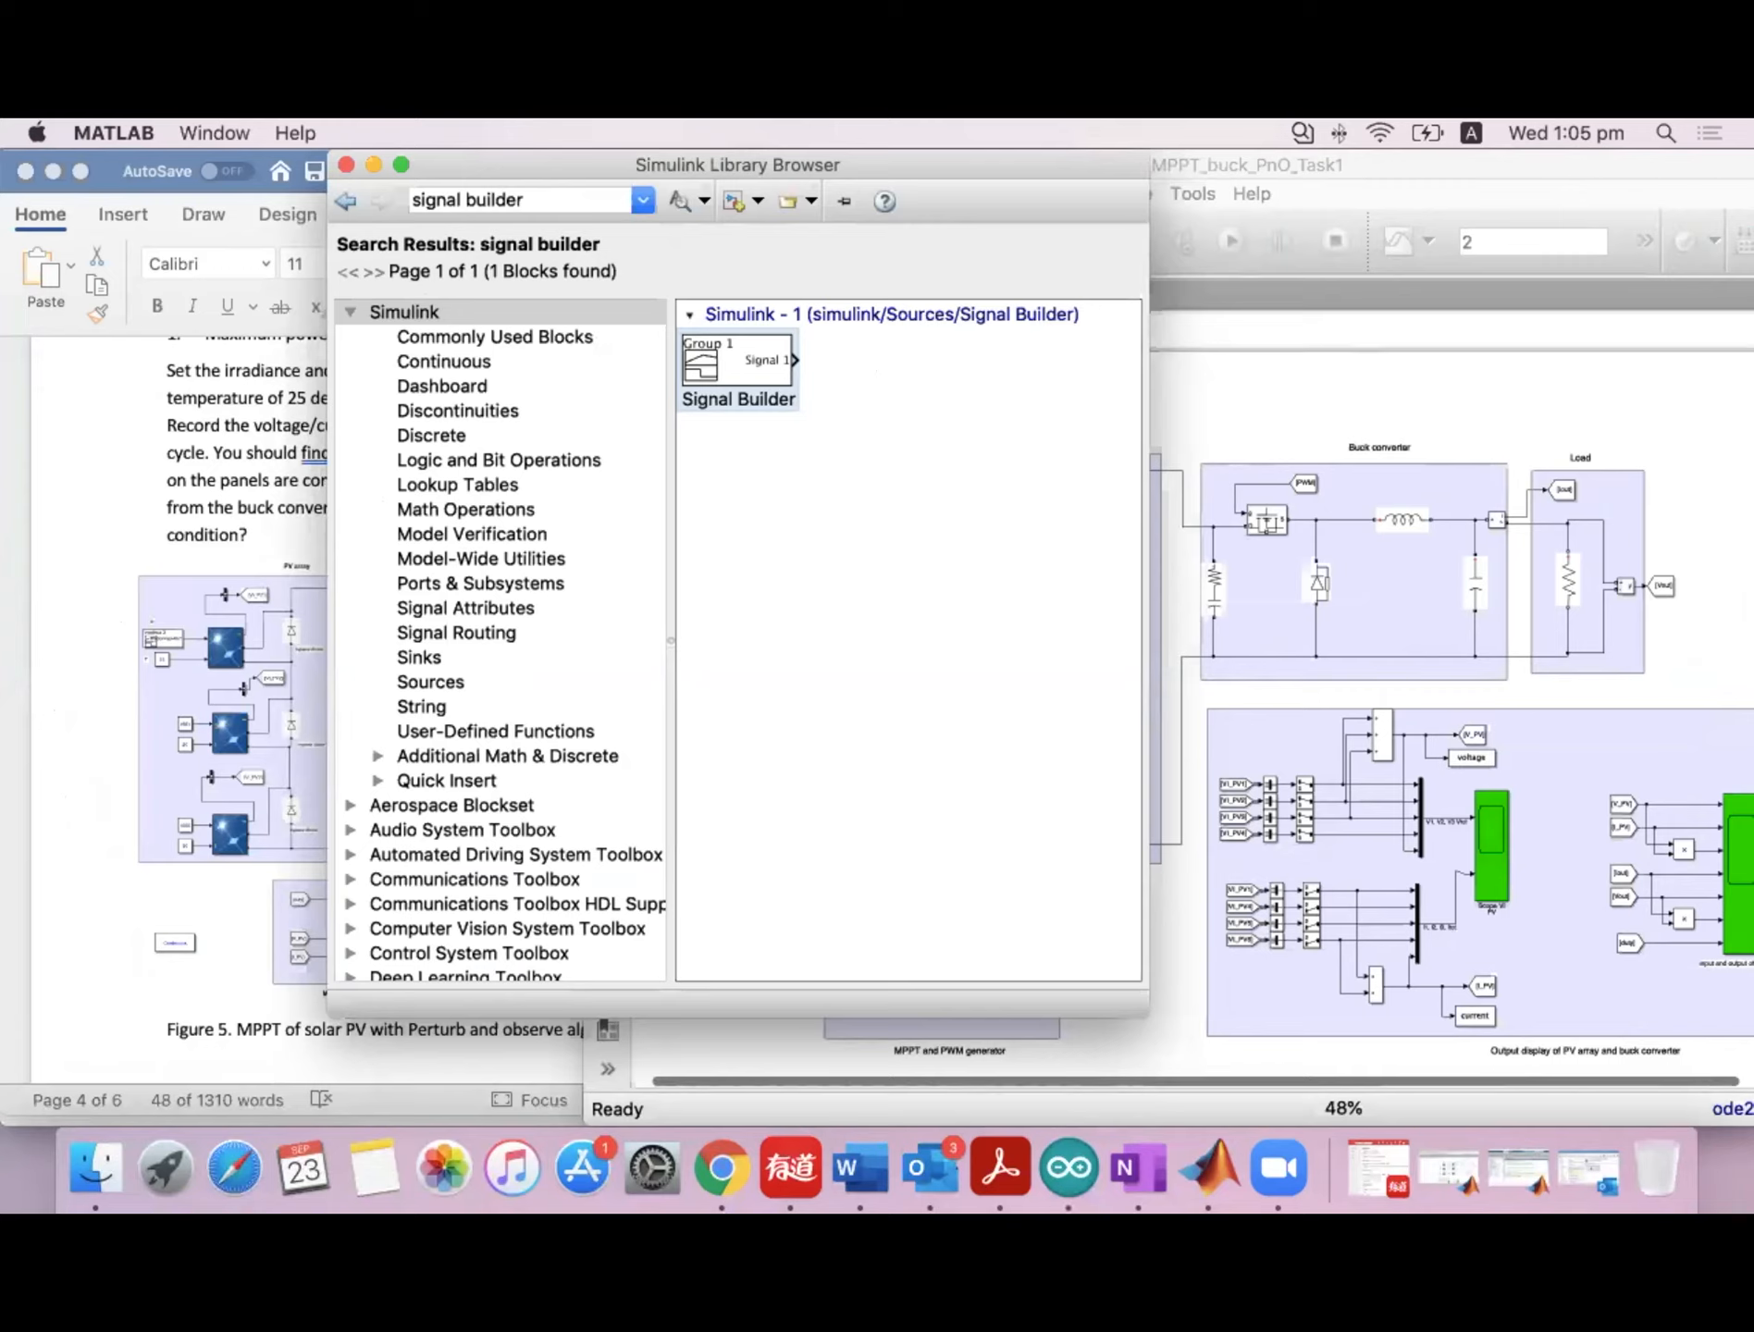
left_click(516, 191)
key("BackSpace")
key("BackSpace")
key("BackSpace")
key("BackSpace")
key("BackSpace")
key("BackSpace")
key("BackSpace")
key("BackSpace")
key("BackSpace")
key("BackSpace")
key("BackSpace")
key("BackSpace")
key("BackSpace")
key("BackSpace")
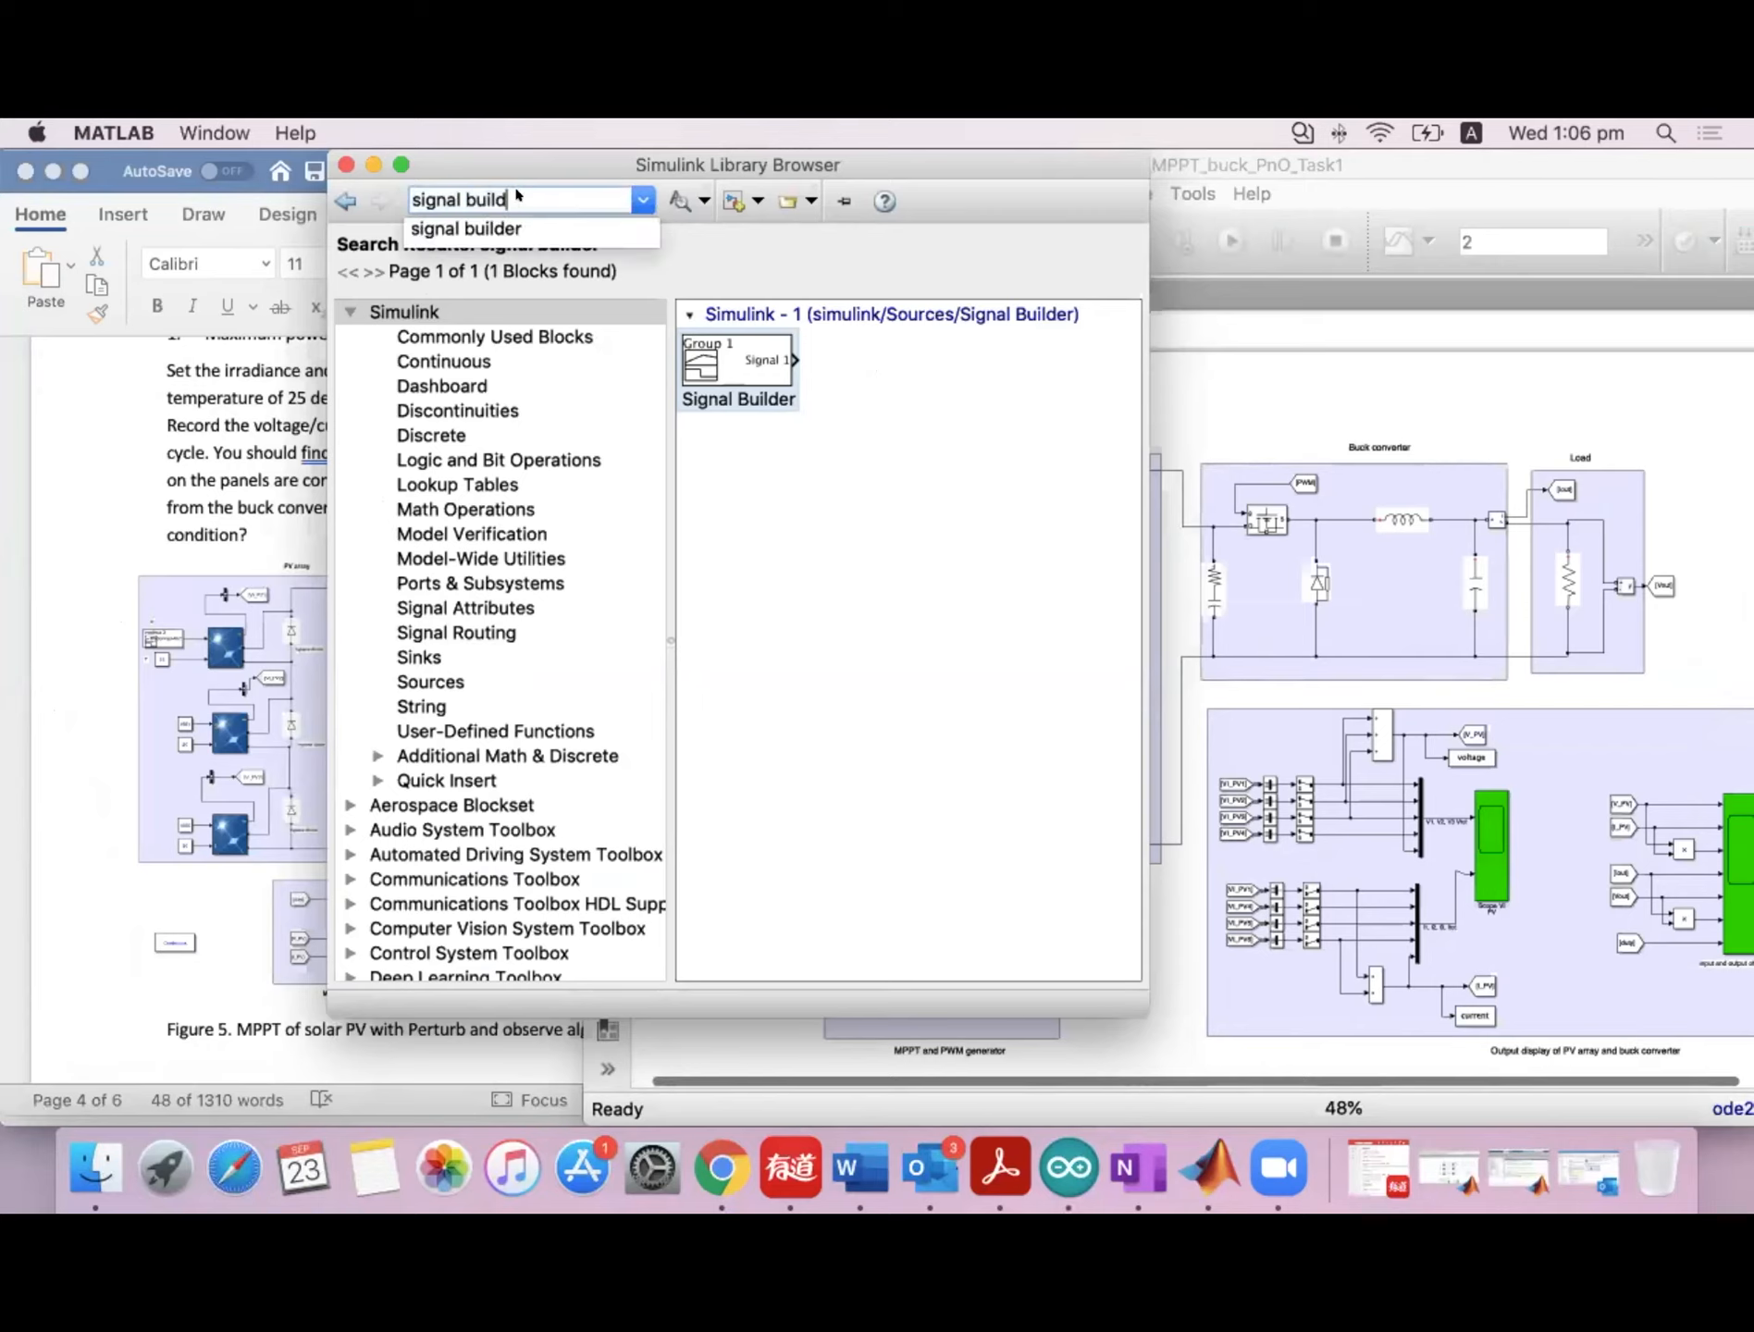
type("de")
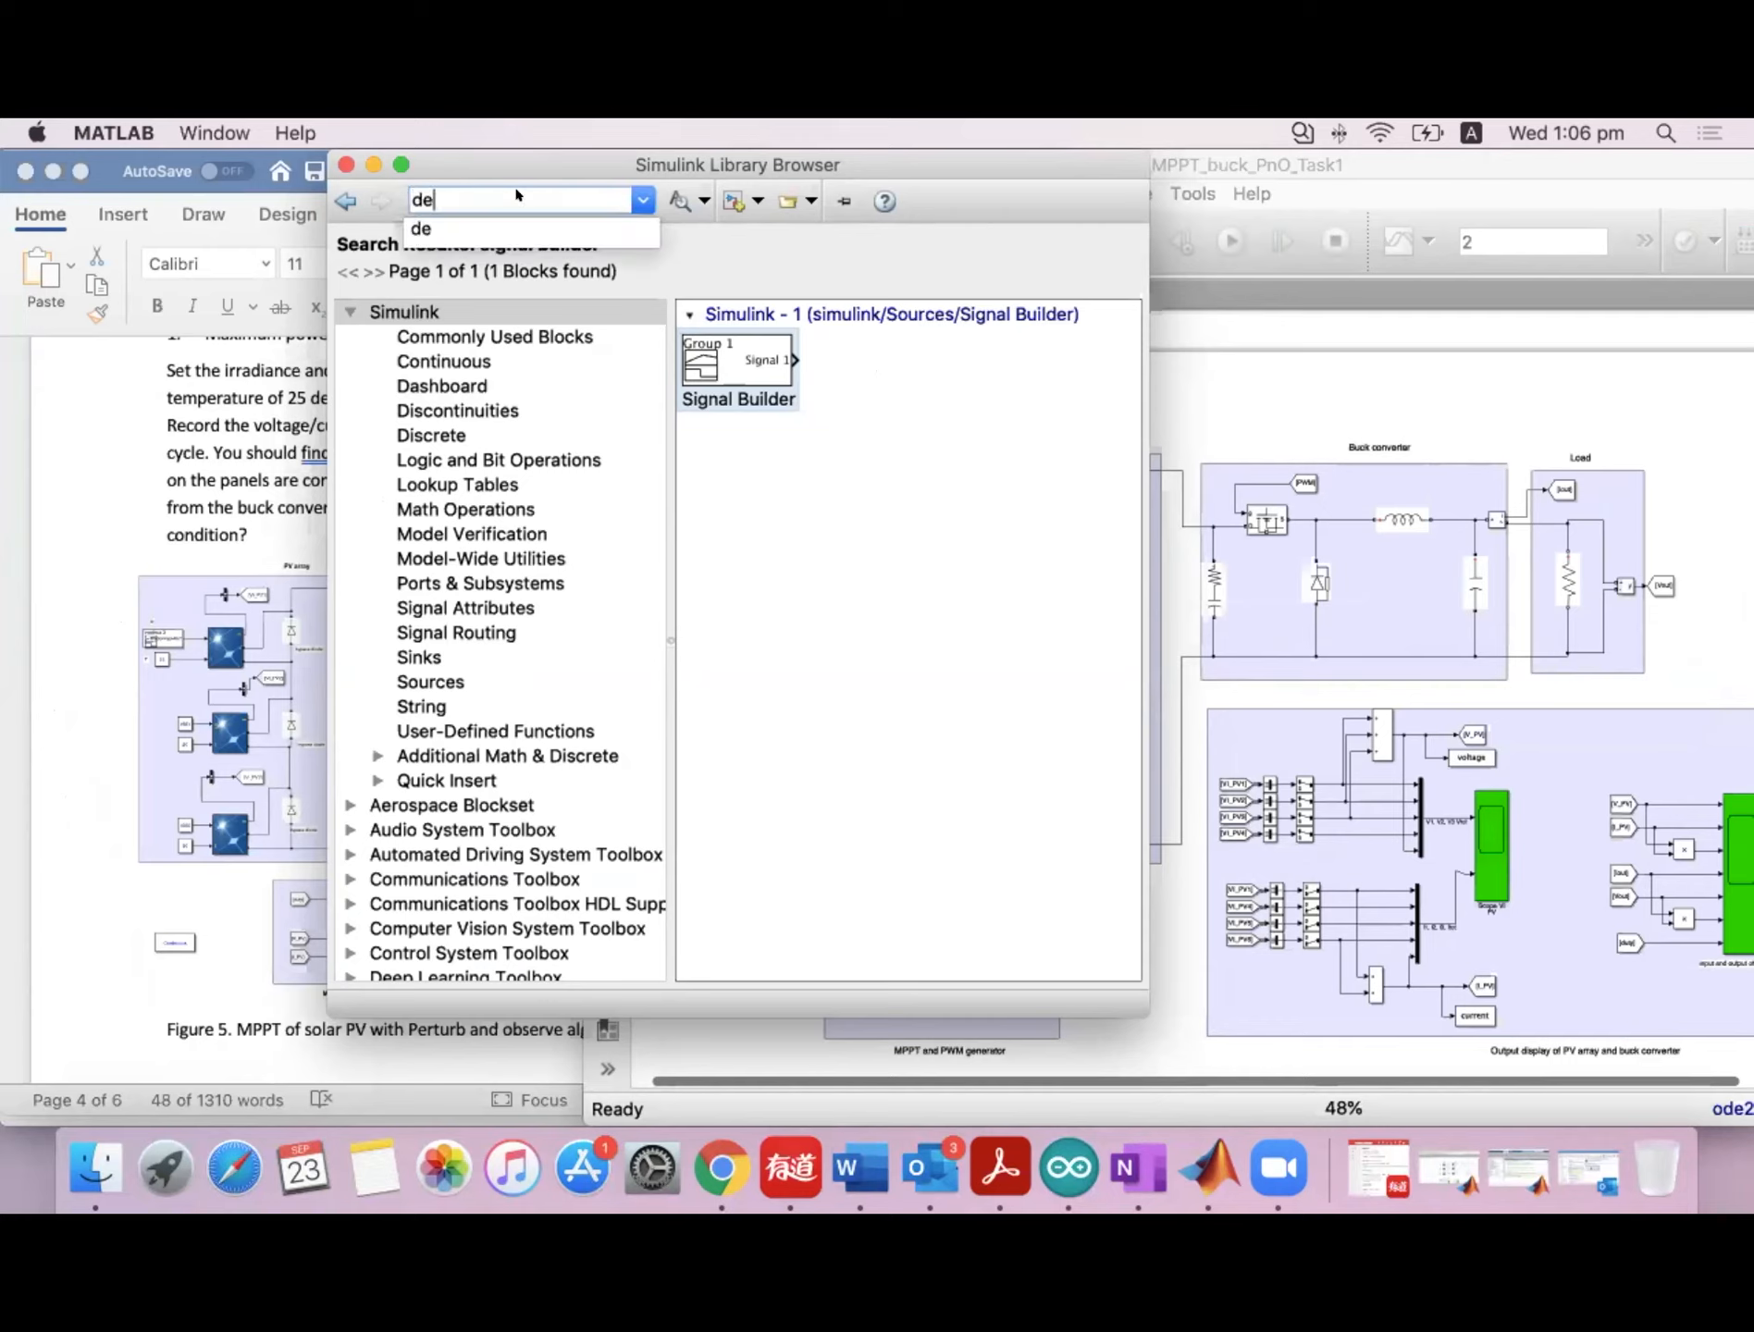
key("Return")
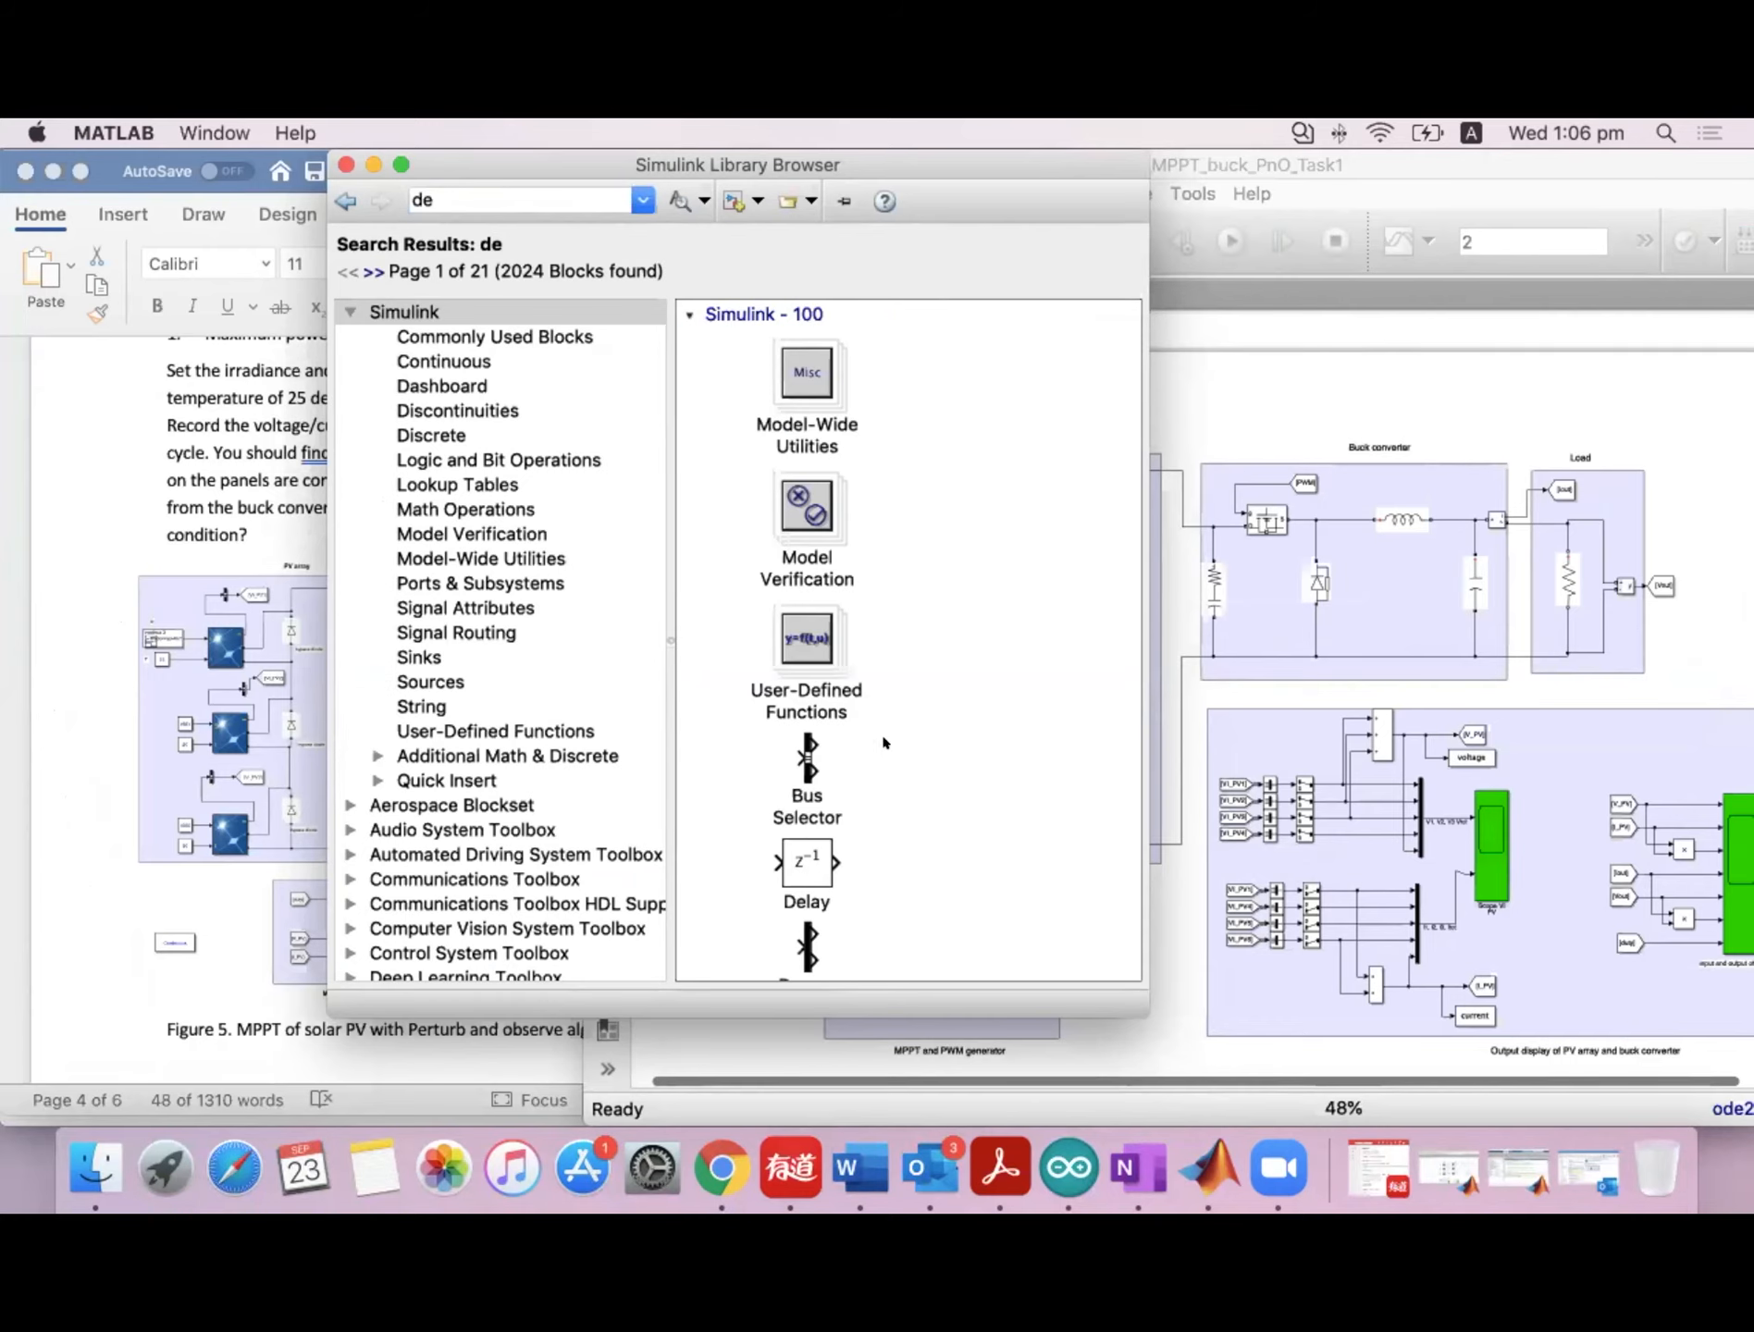
Find the Demux and Bus Selector blocks in the search results, moving the library window aside from the model.
scroll(884, 743, "down", 2)
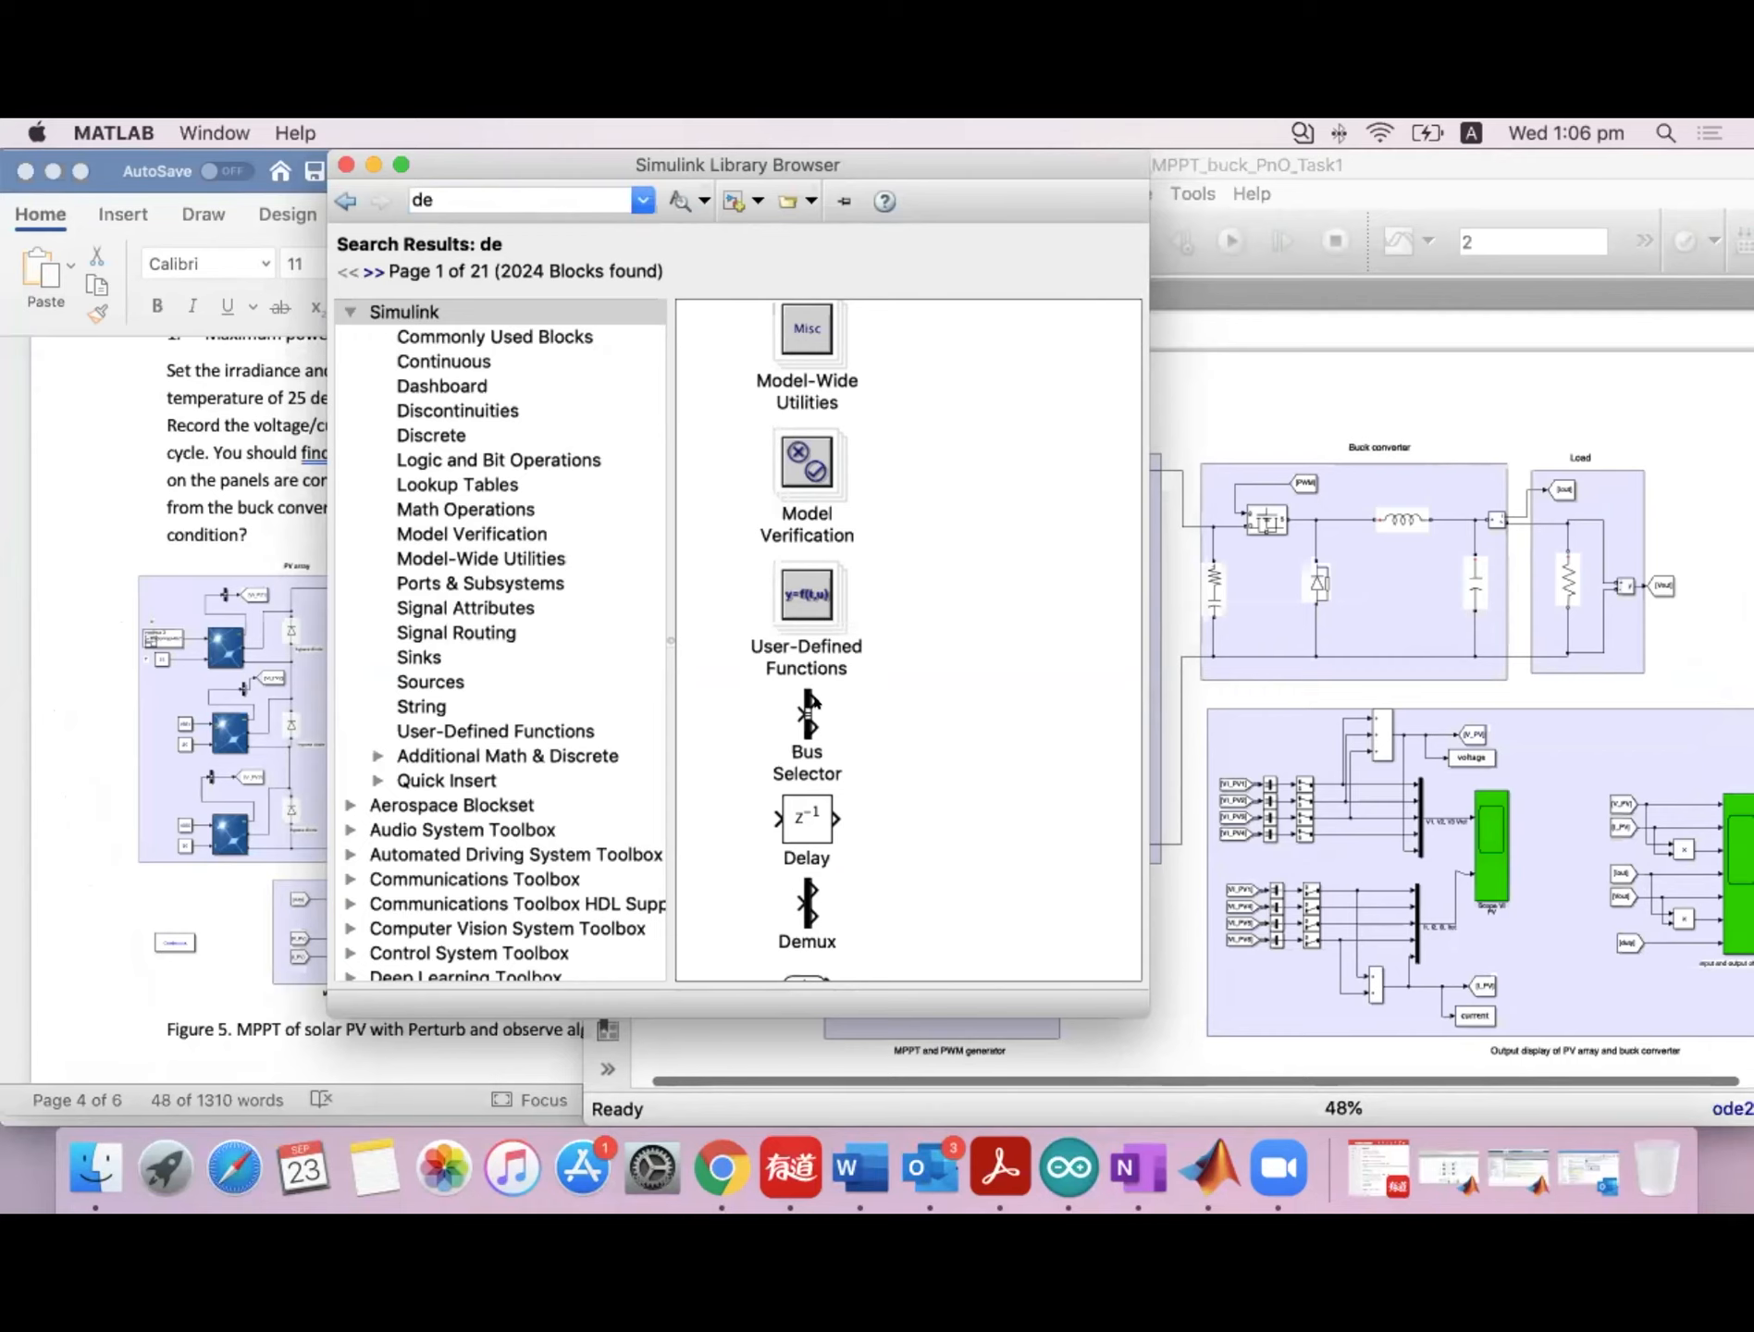
left_click_drag(1036, 166, 949, 155)
scroll(925, 787, "down", 3)
scroll(924, 787, "up", 2)
left_click(728, 649)
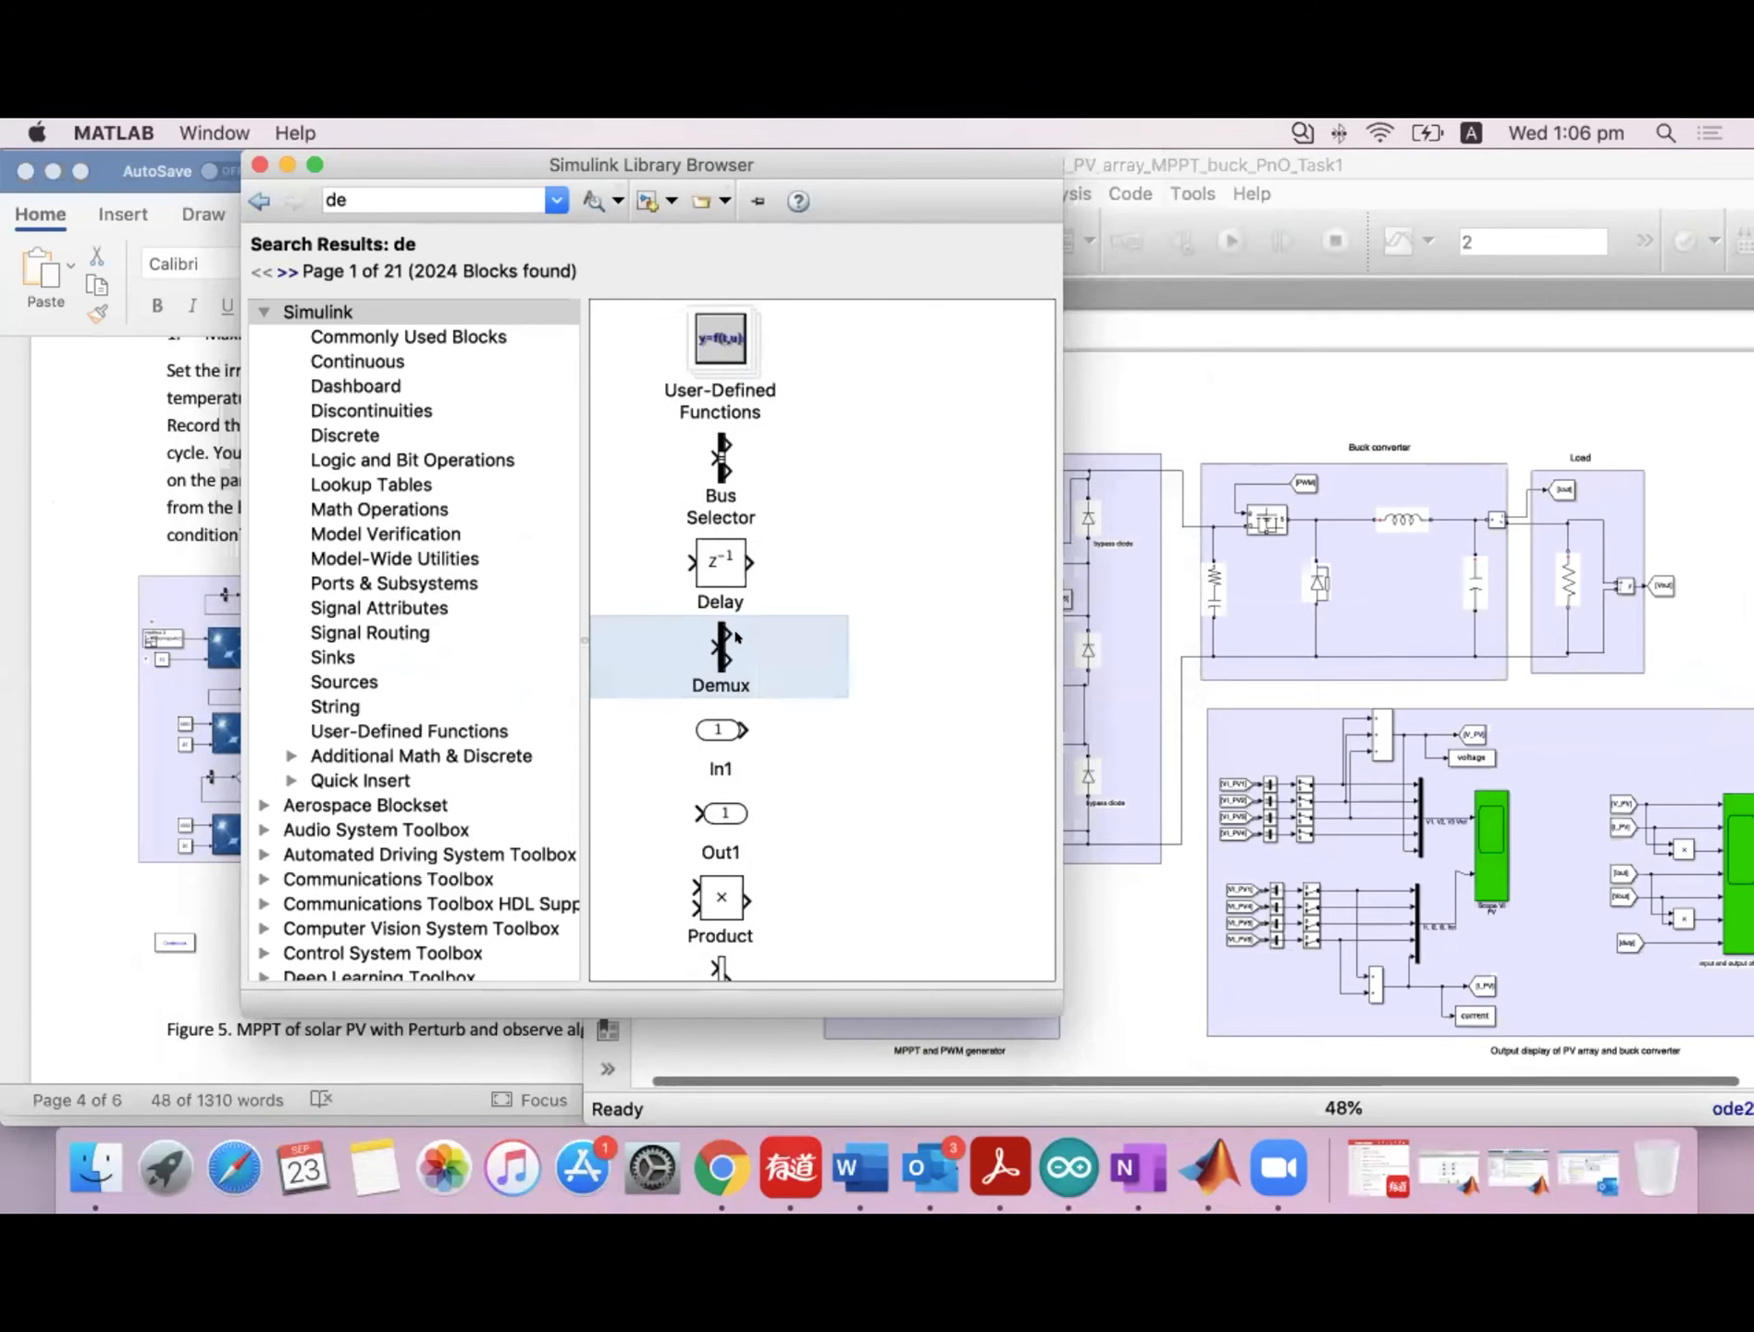
left_click_drag(843, 172, 593, 172)
left_click(451, 456)
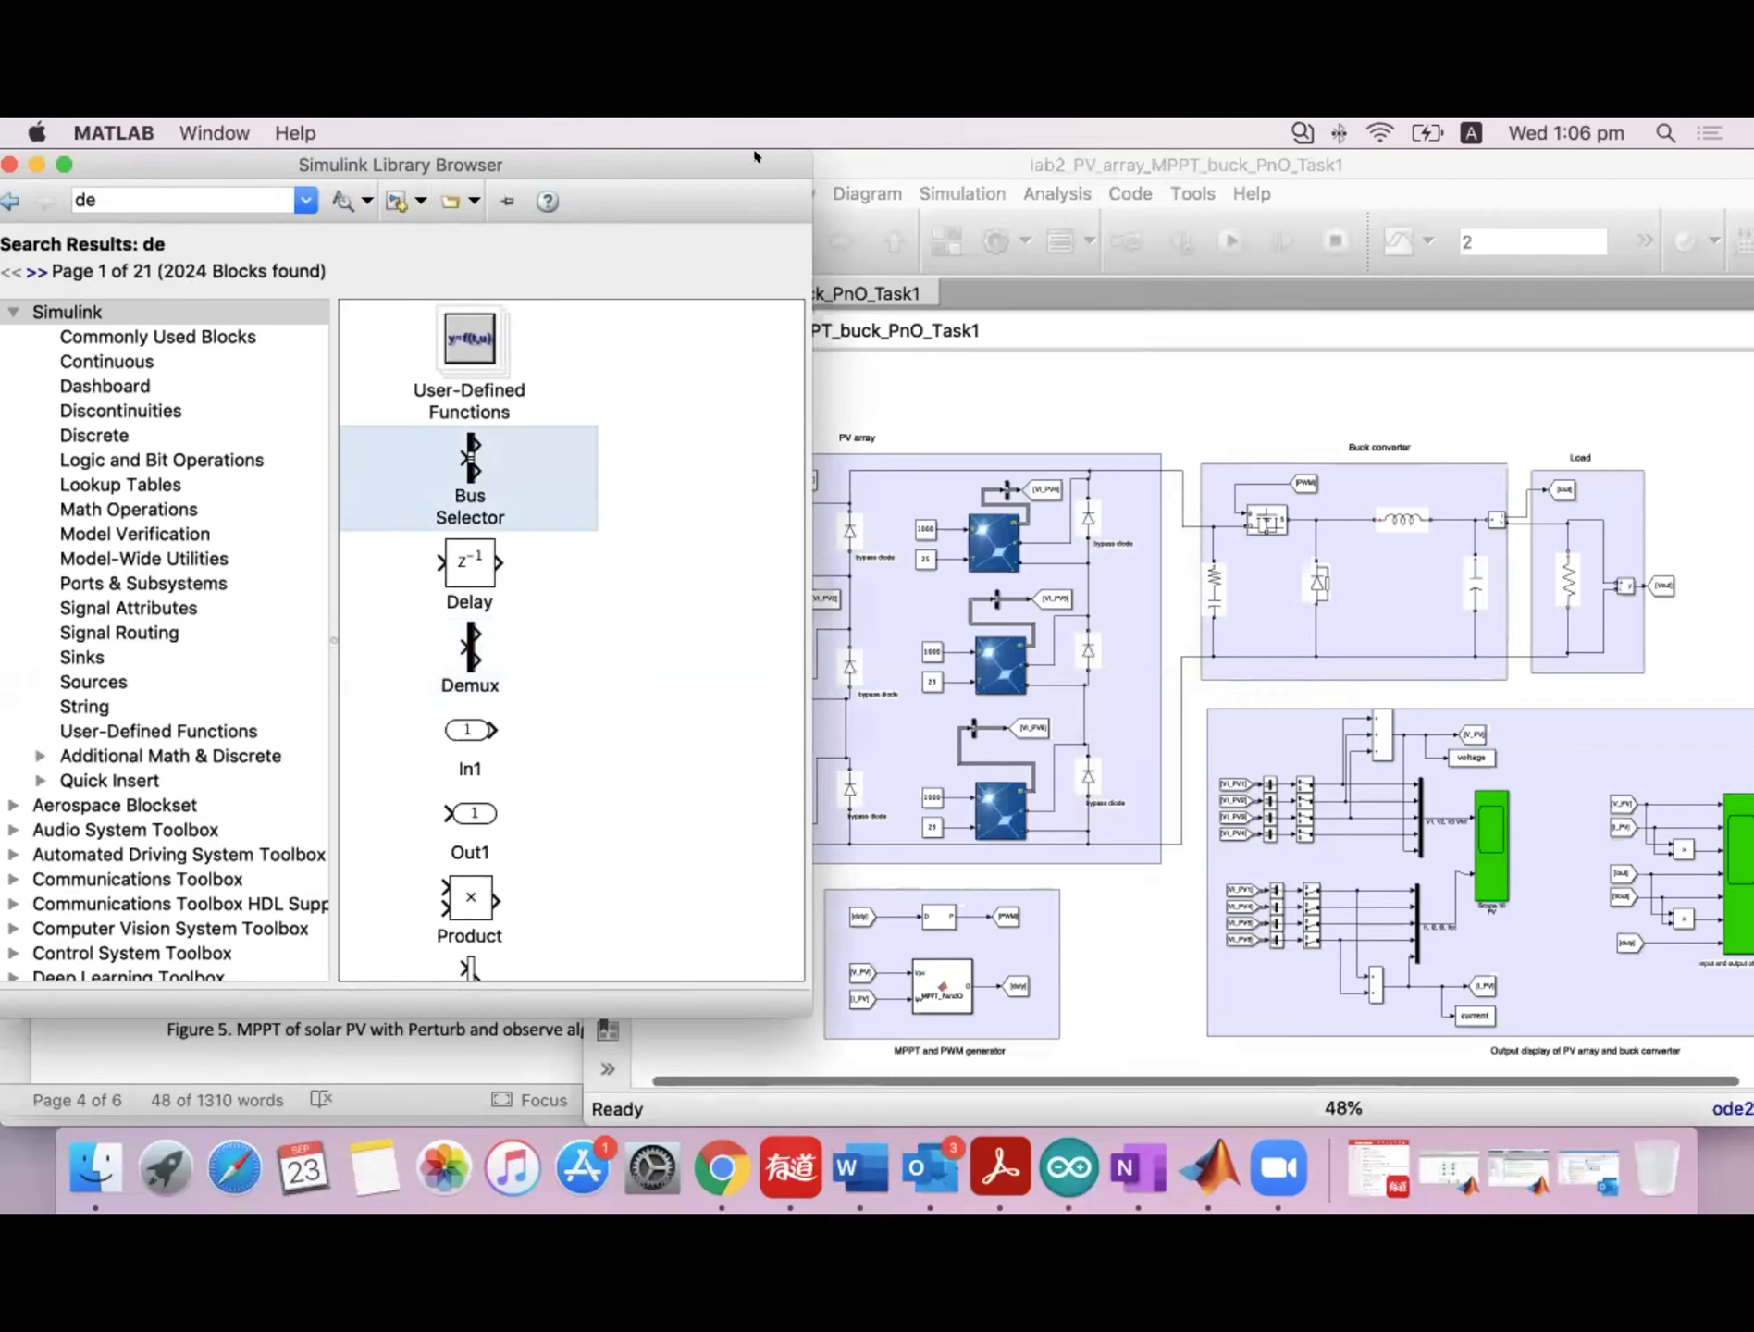
Inspect the parameters of the Bus Selector above the first PV panel, close them and return to the library window.
left_click(957, 377)
double_click(754, 478)
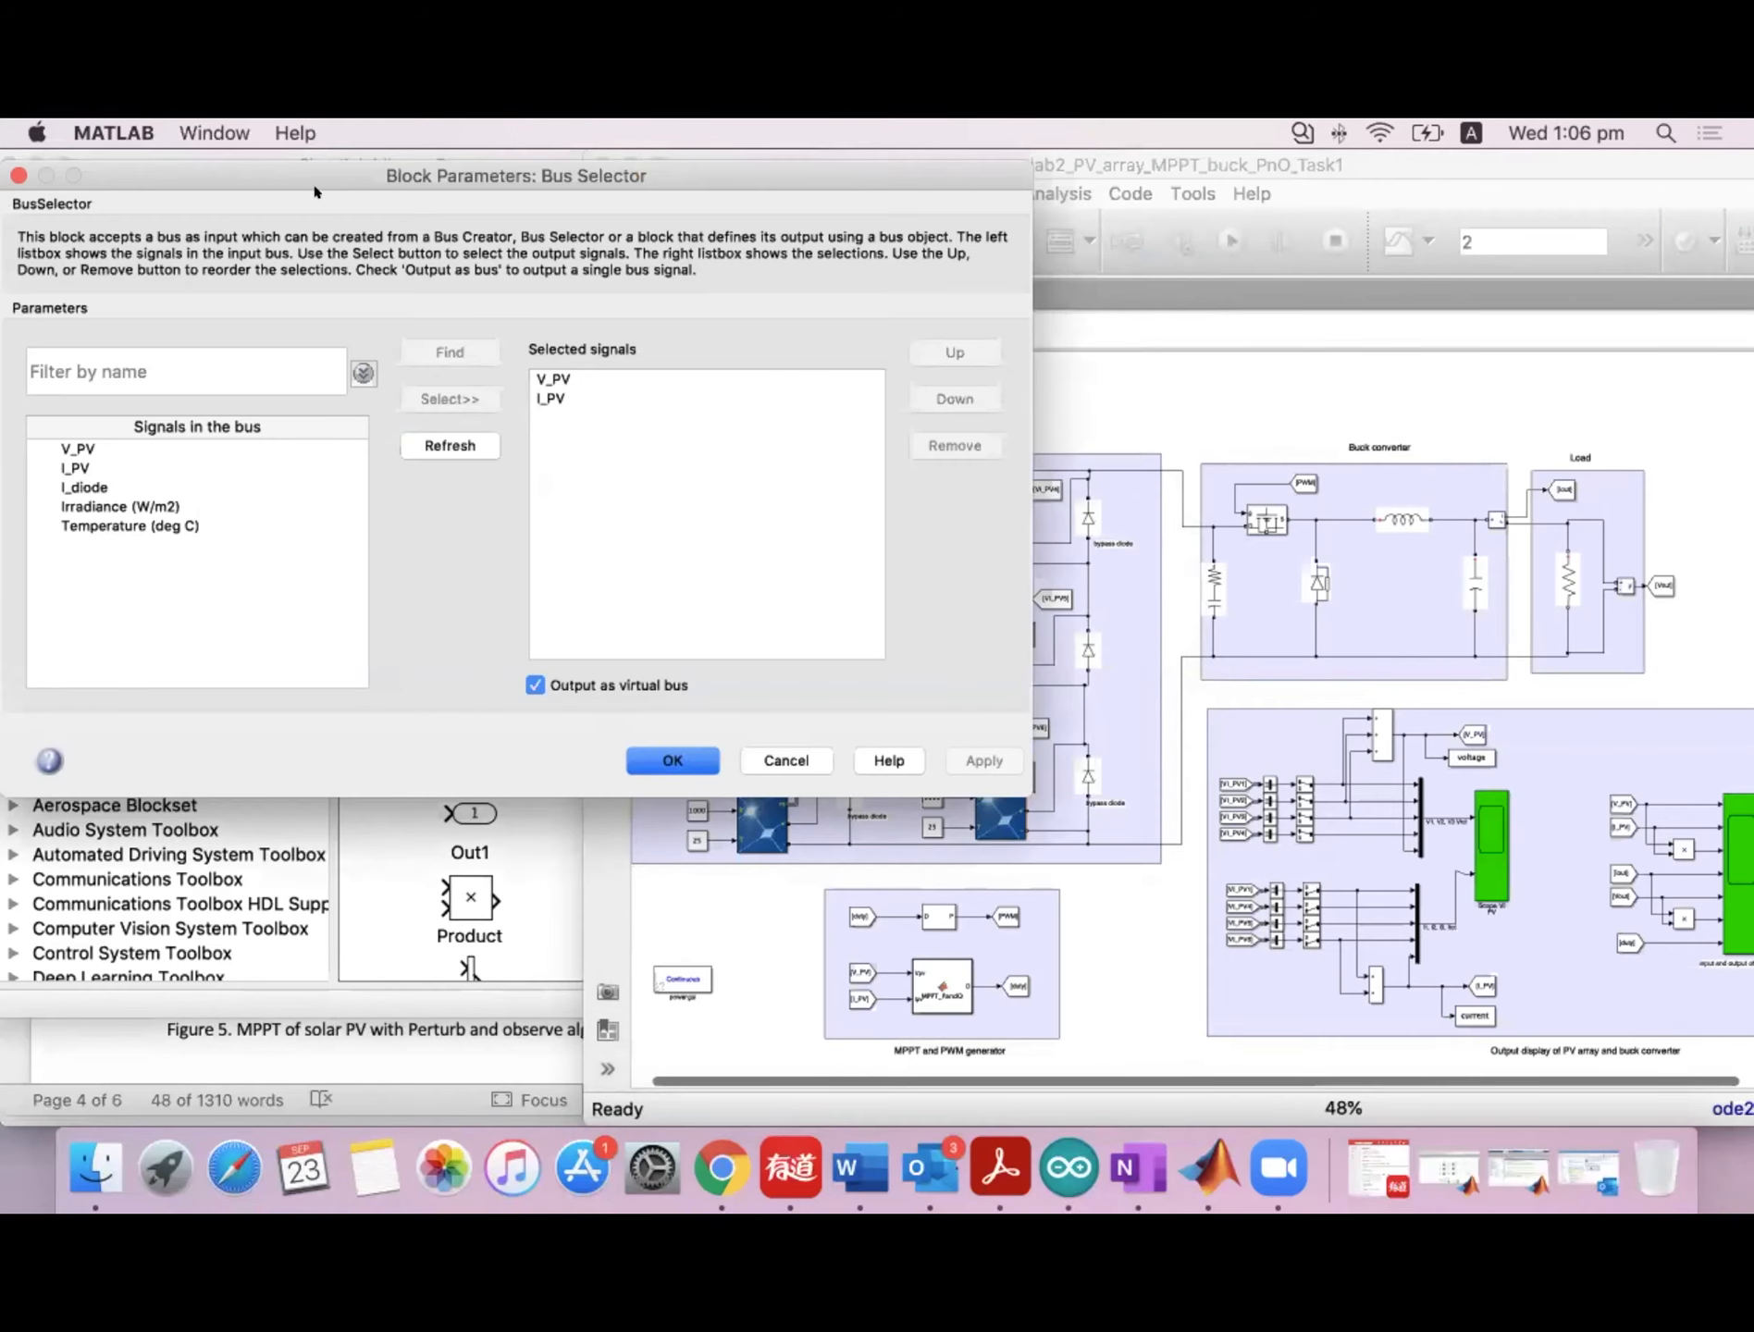
left_click_drag(313, 169, 479, 160)
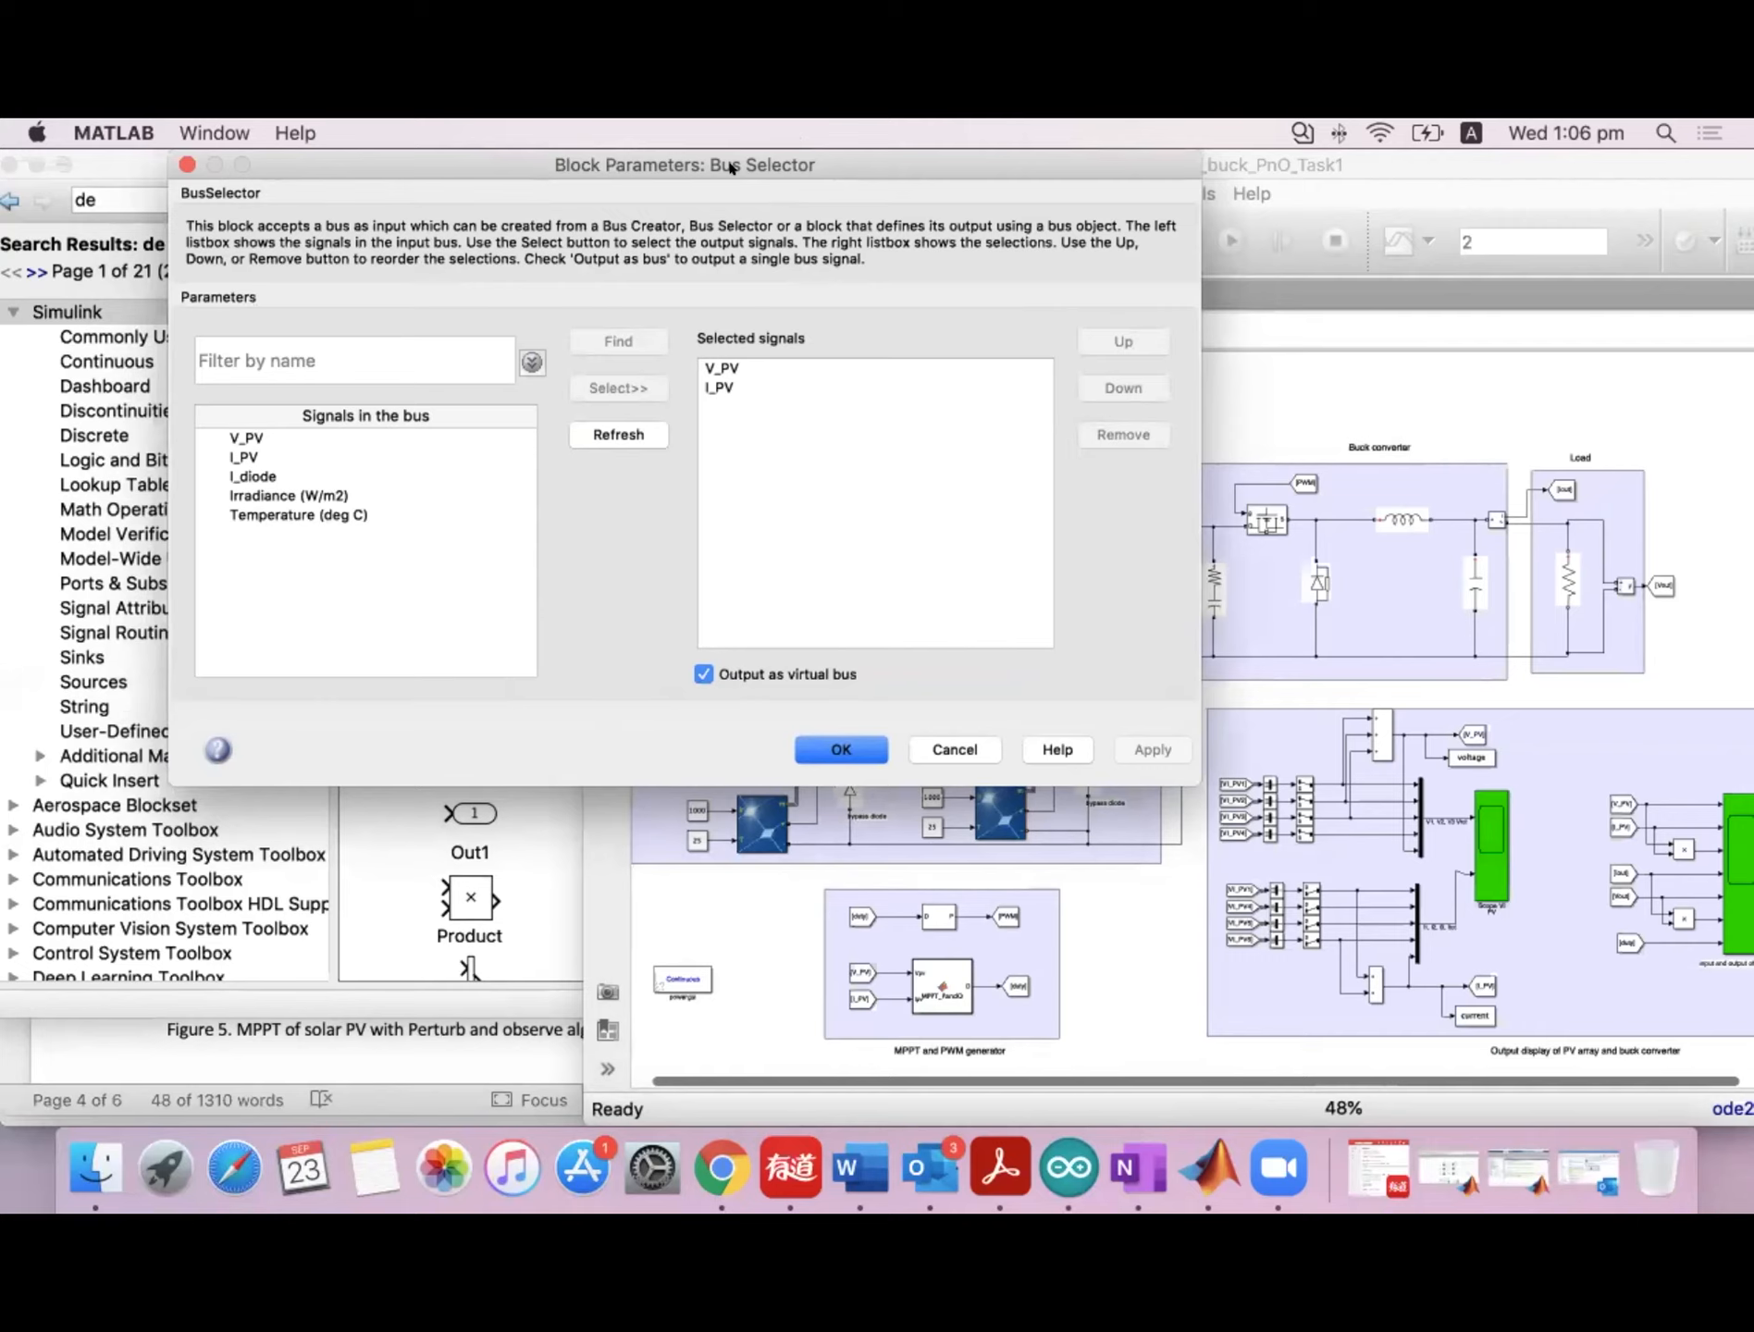
left_click(187, 164)
left_click(338, 154)
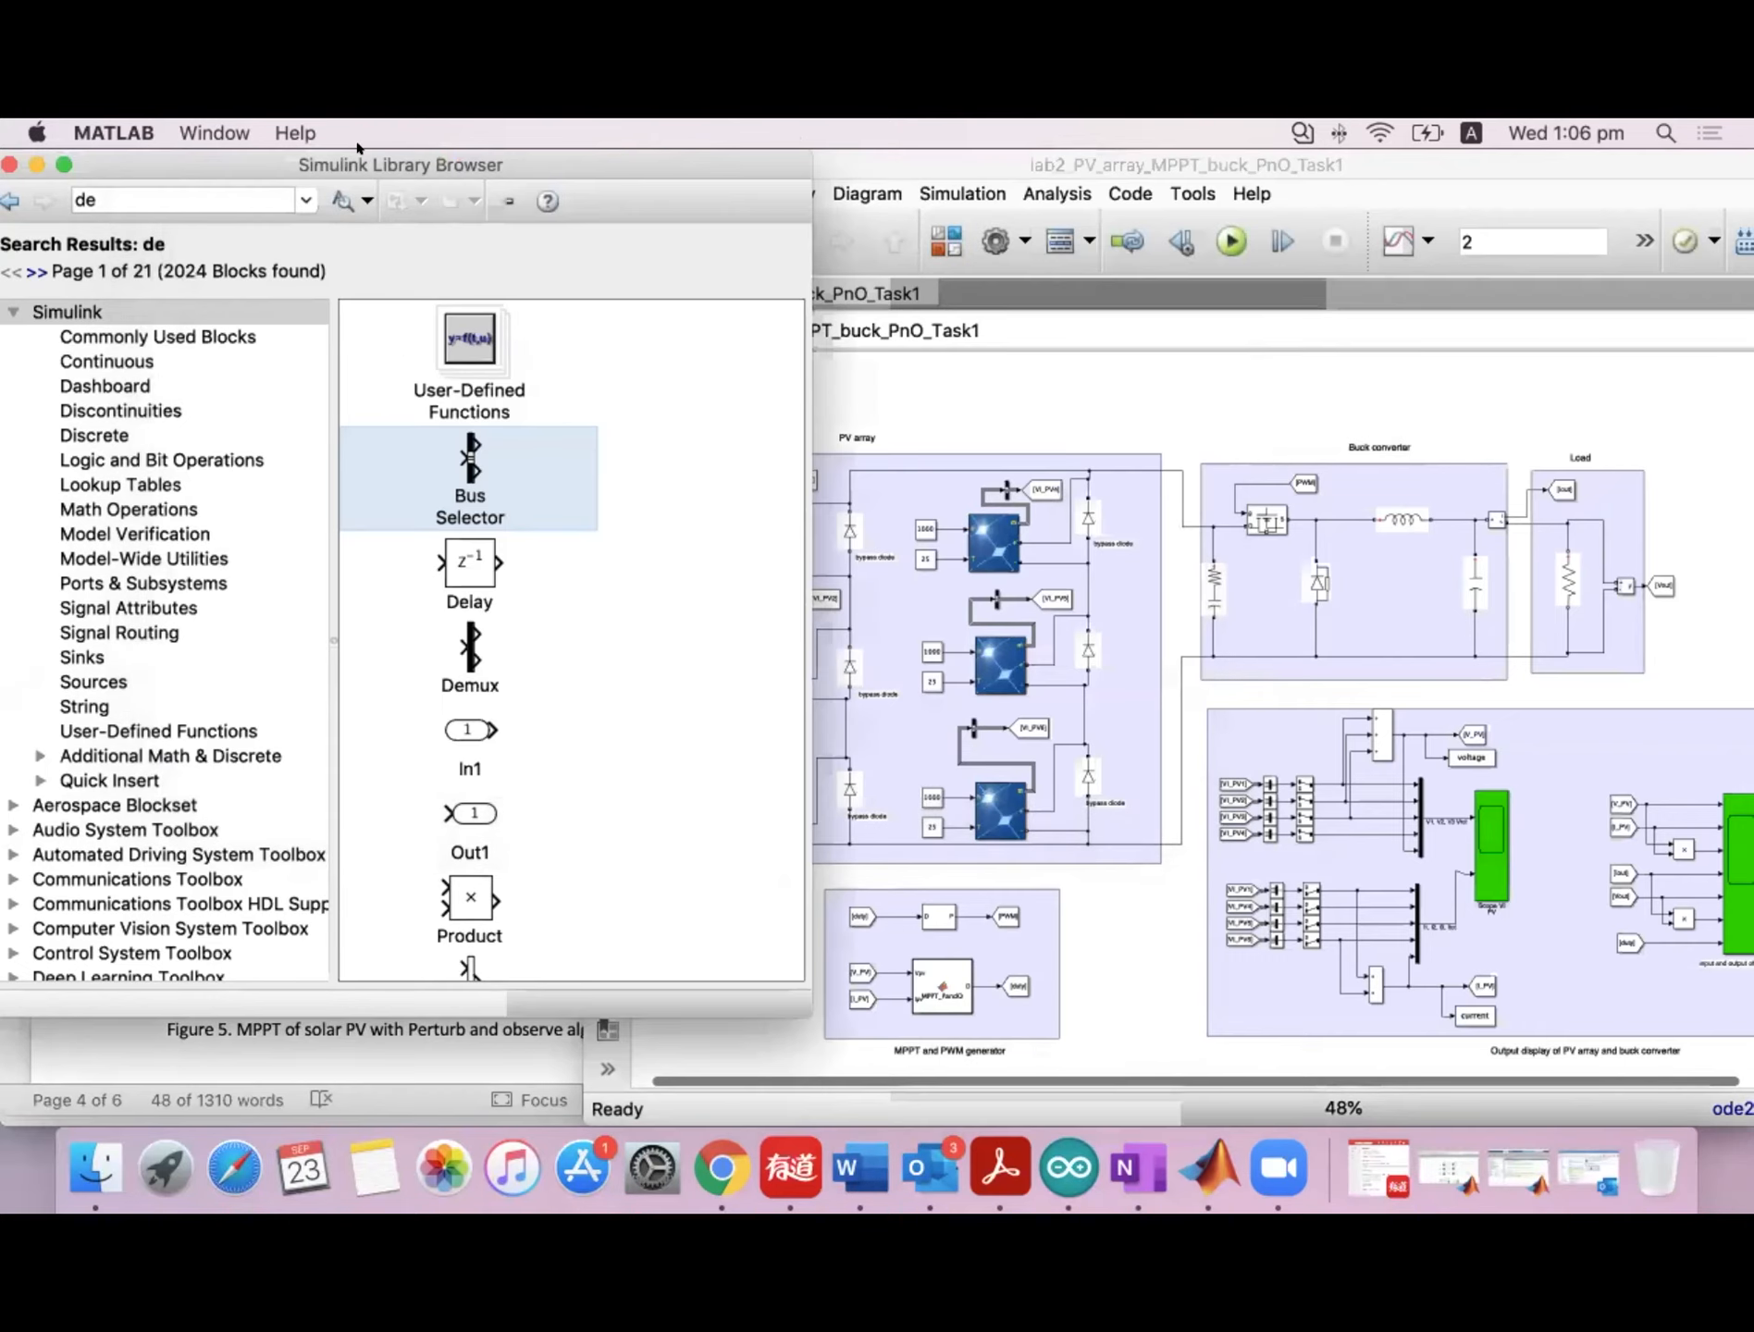
left_click_drag(599, 169, 632, 170)
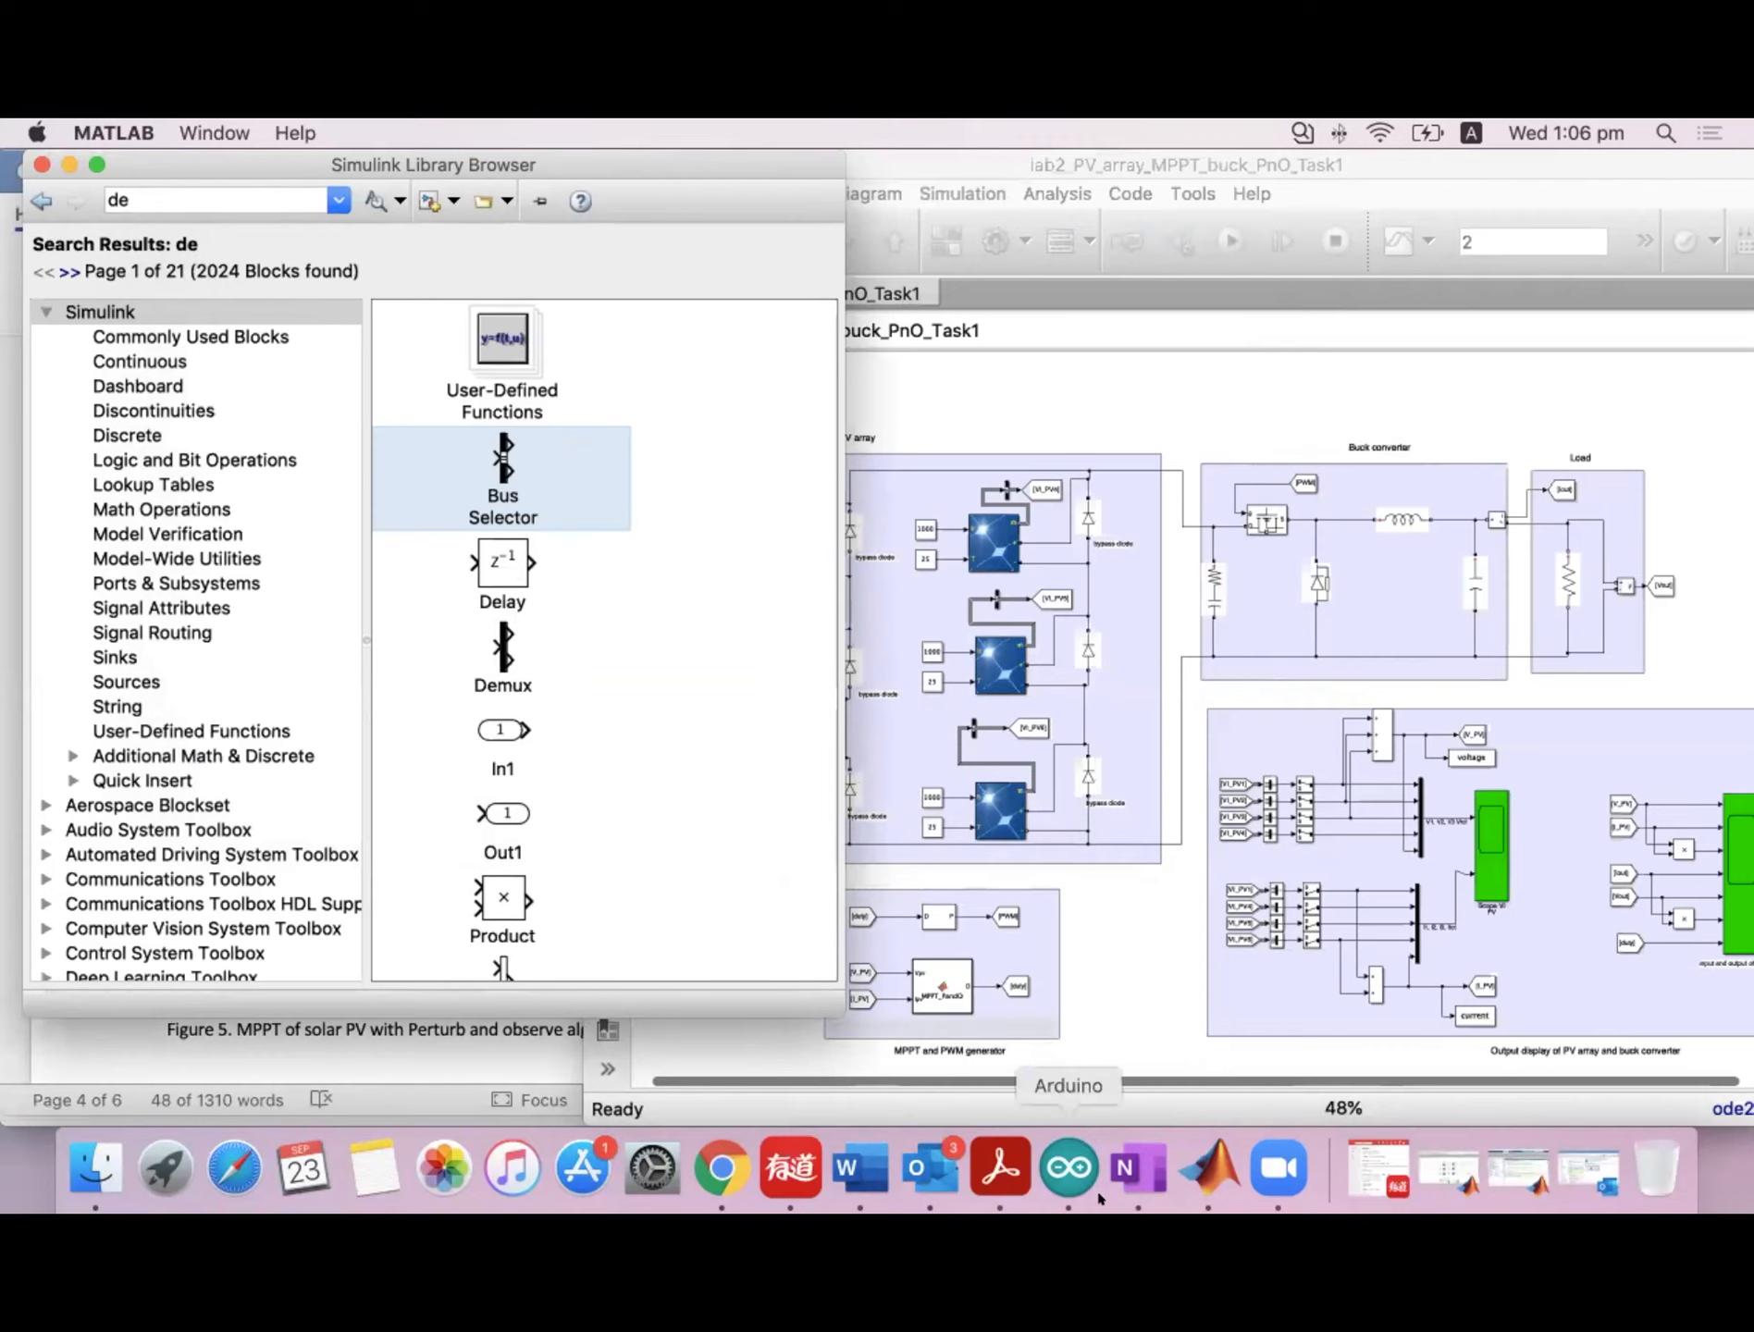
Select the Goto tag beside the first PV panel in the model and search the block library for "go to".
left_click_drag(774, 170, 657, 168)
left_click(795, 478)
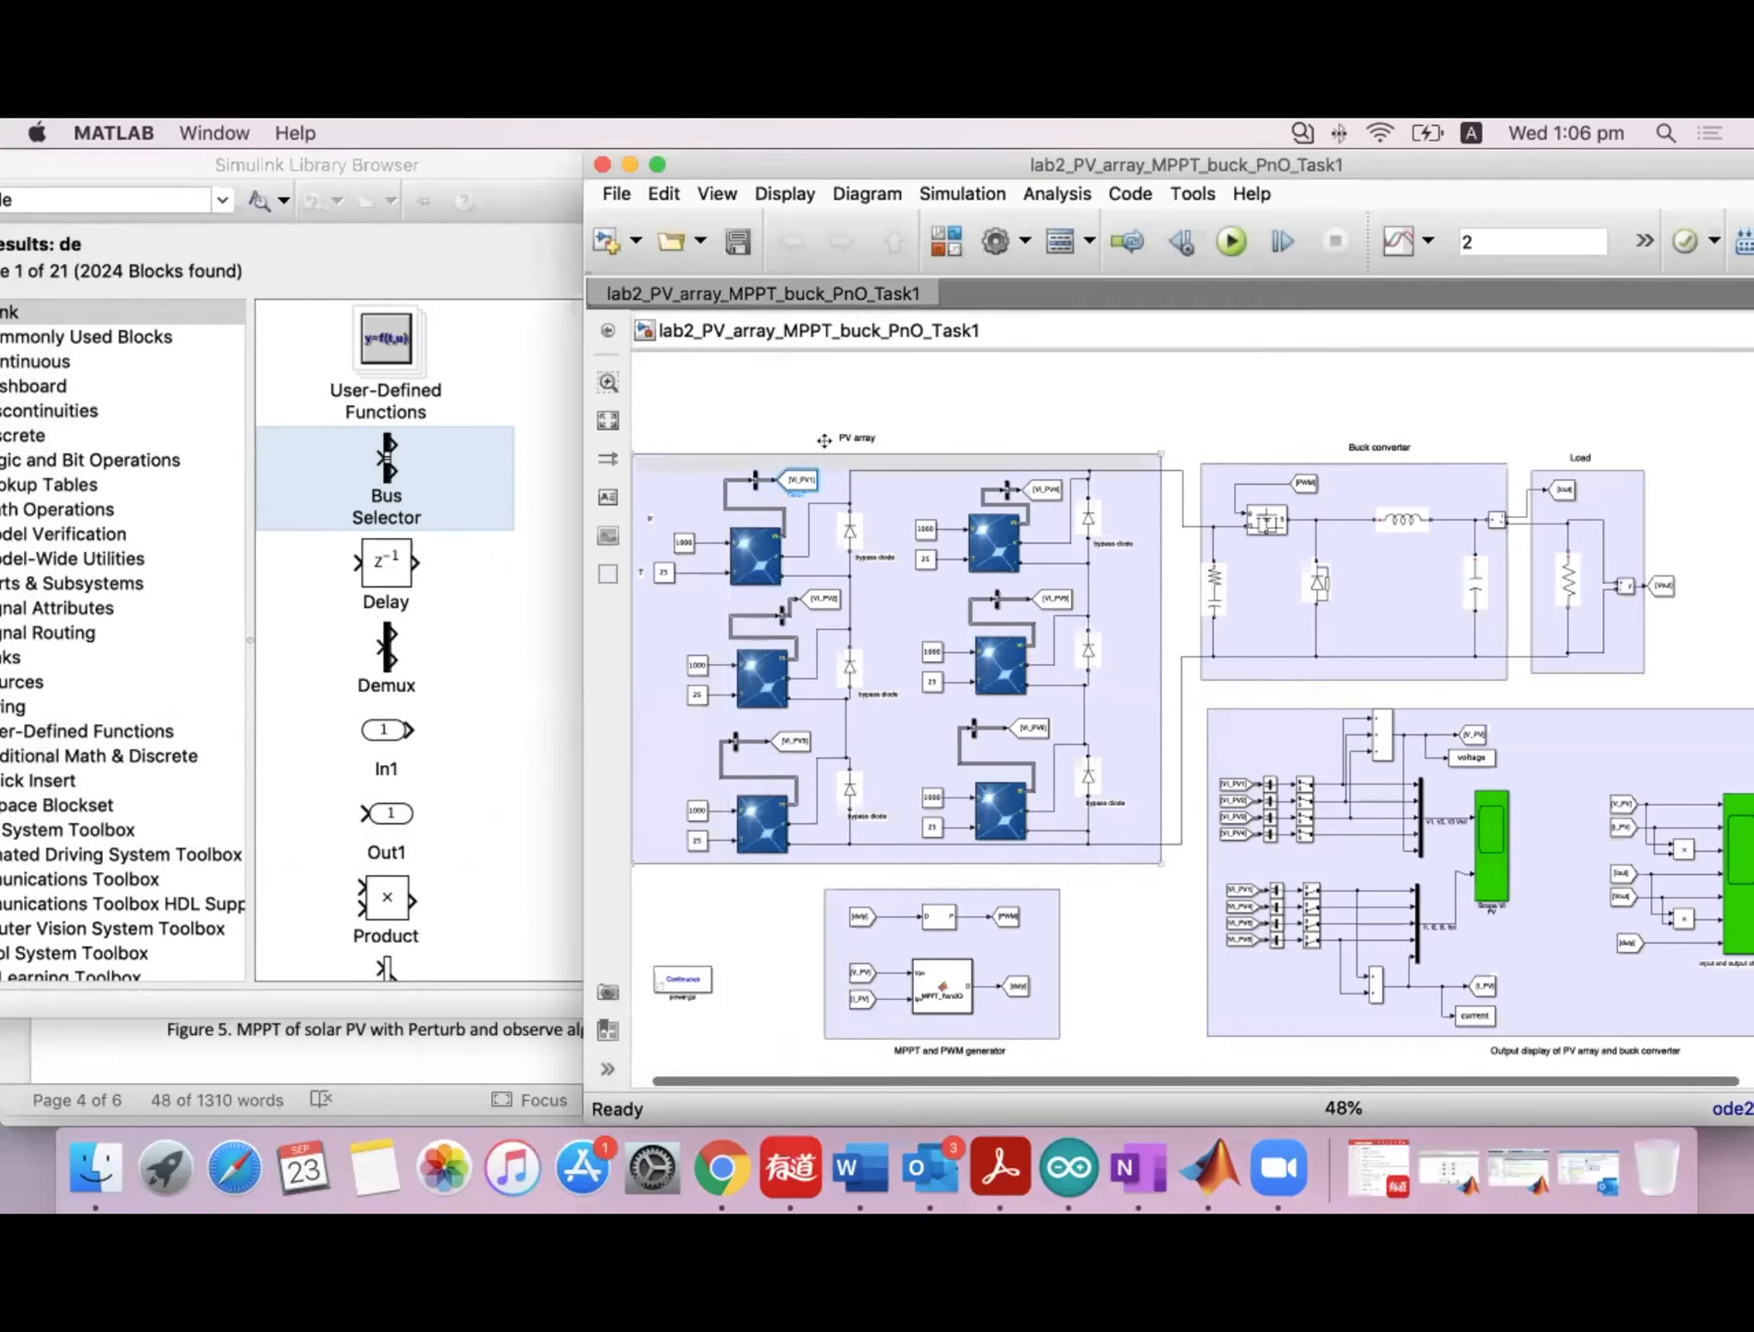
left_click(417, 159)
left_click_drag(423, 160, 803, 153)
left_click_drag(486, 195, 334, 189)
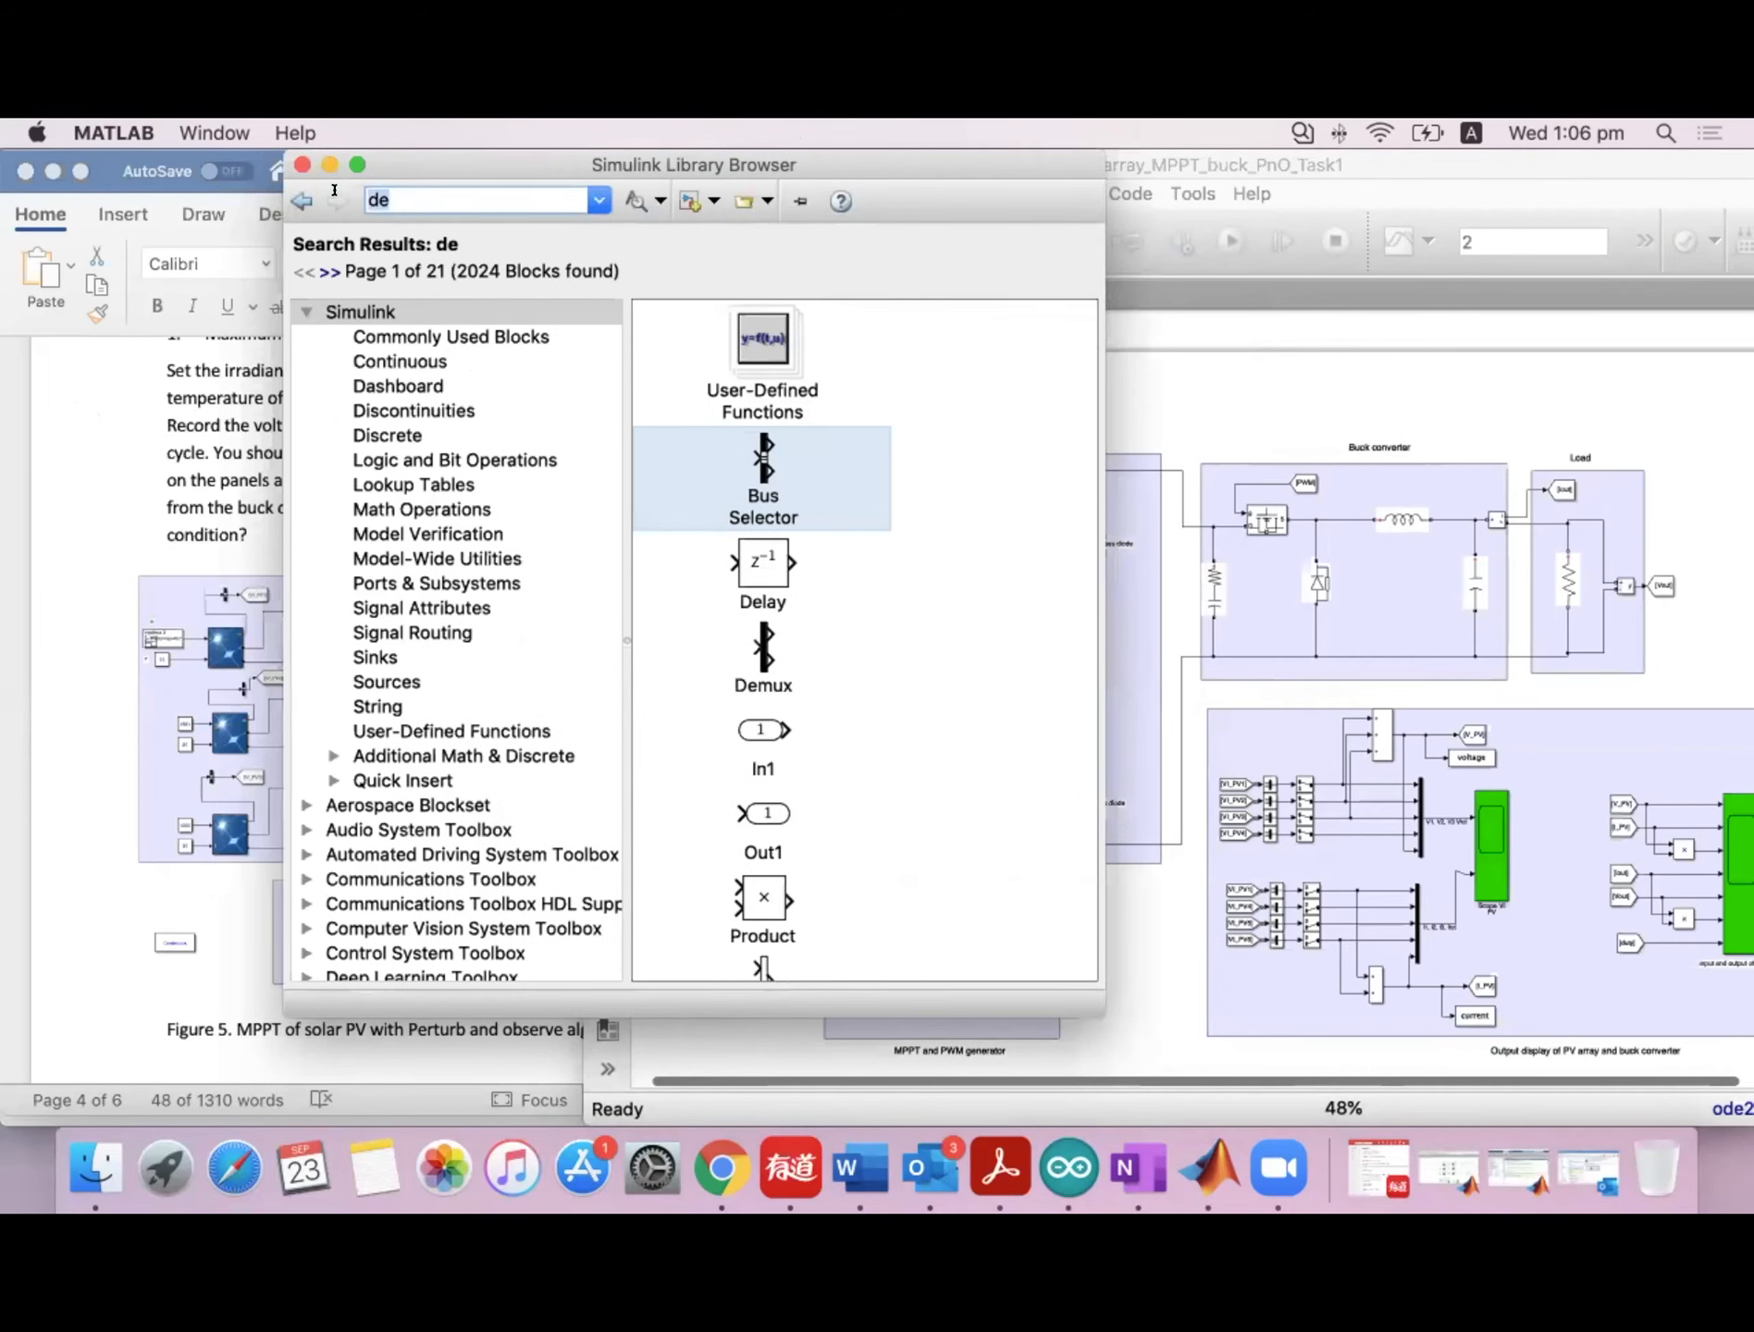
type("go to")
key("Return")
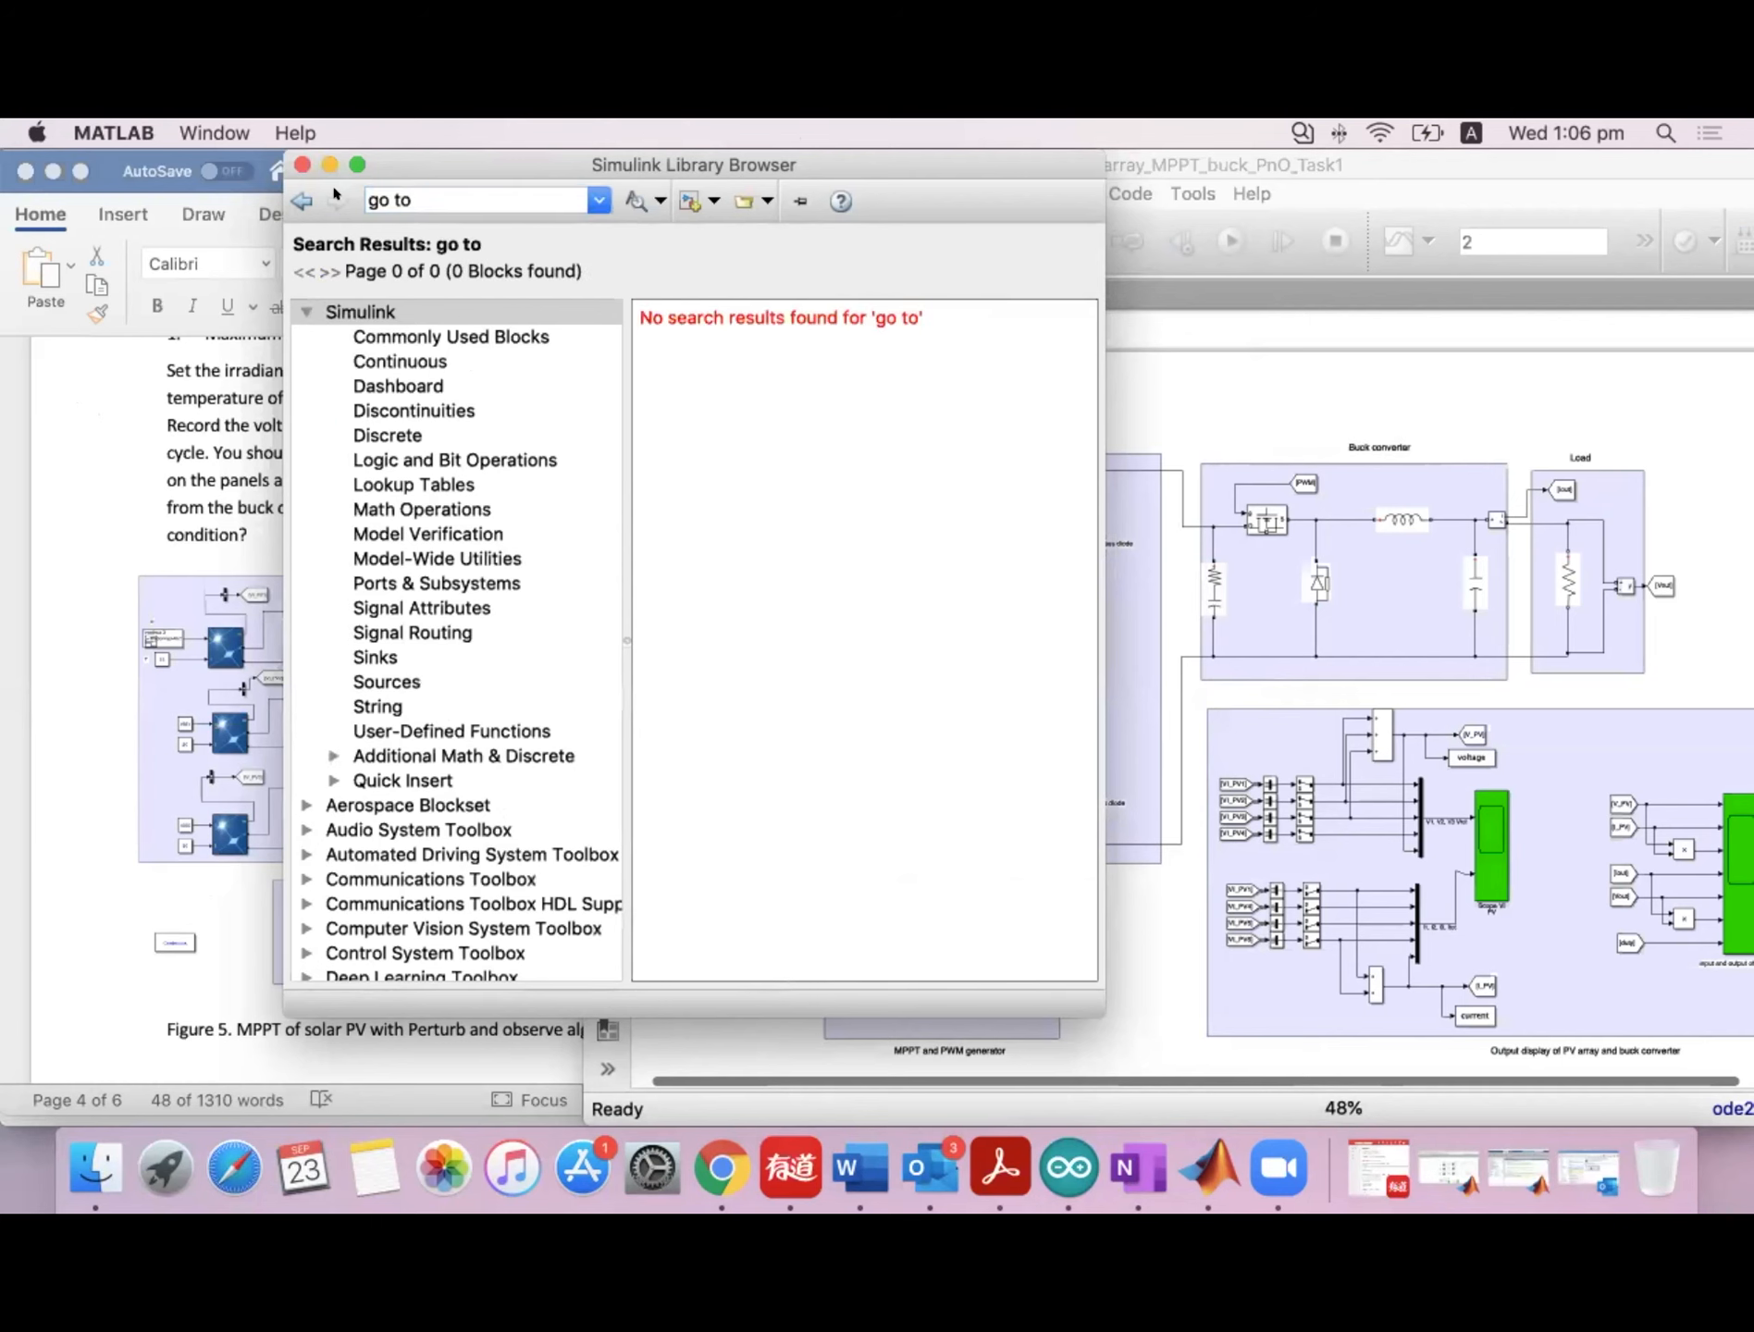
Search the block library for "goto" instead and select the Goto and From blocks in the Simulink results, moving the library aside.
left_click(450, 191)
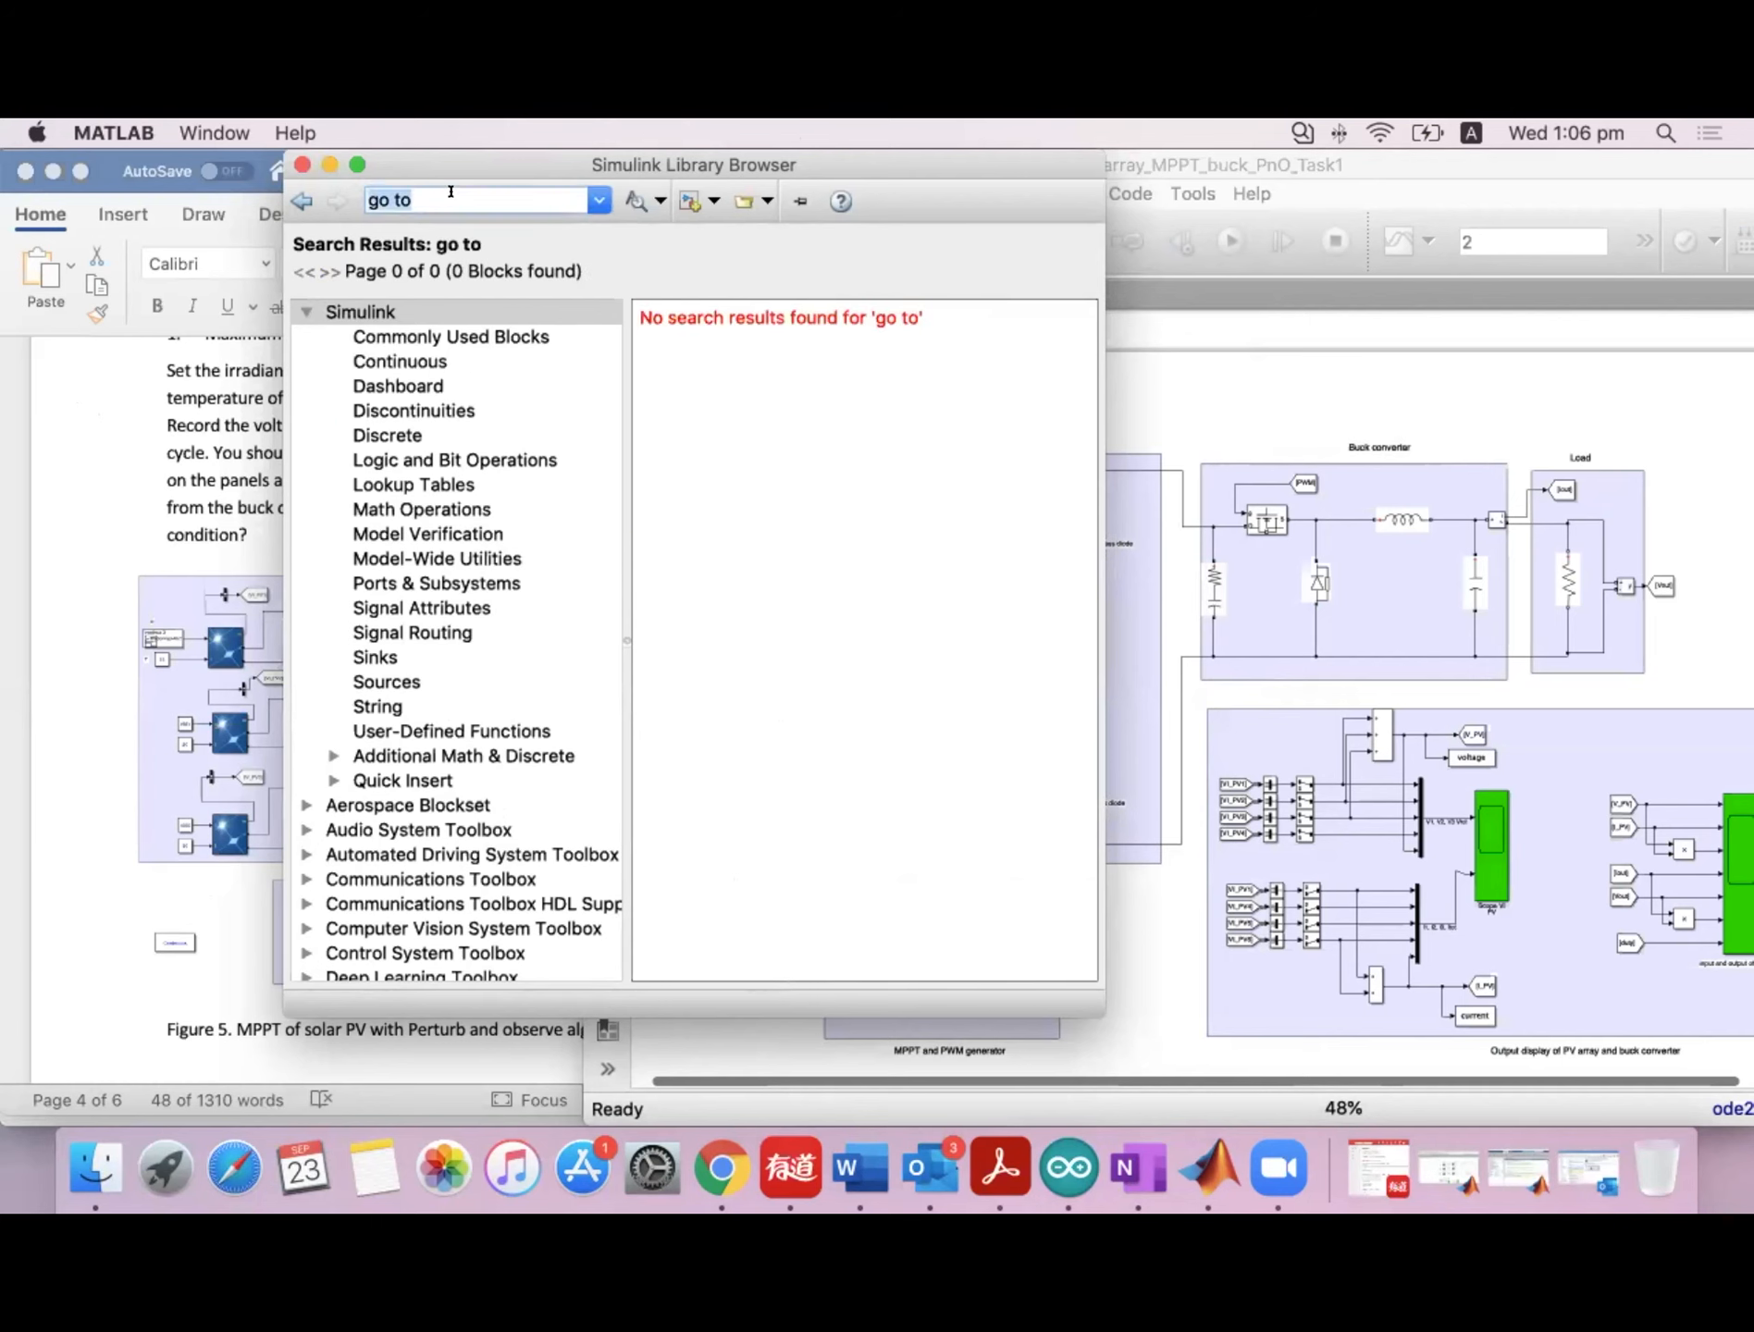
key("Right")
key("Delete")
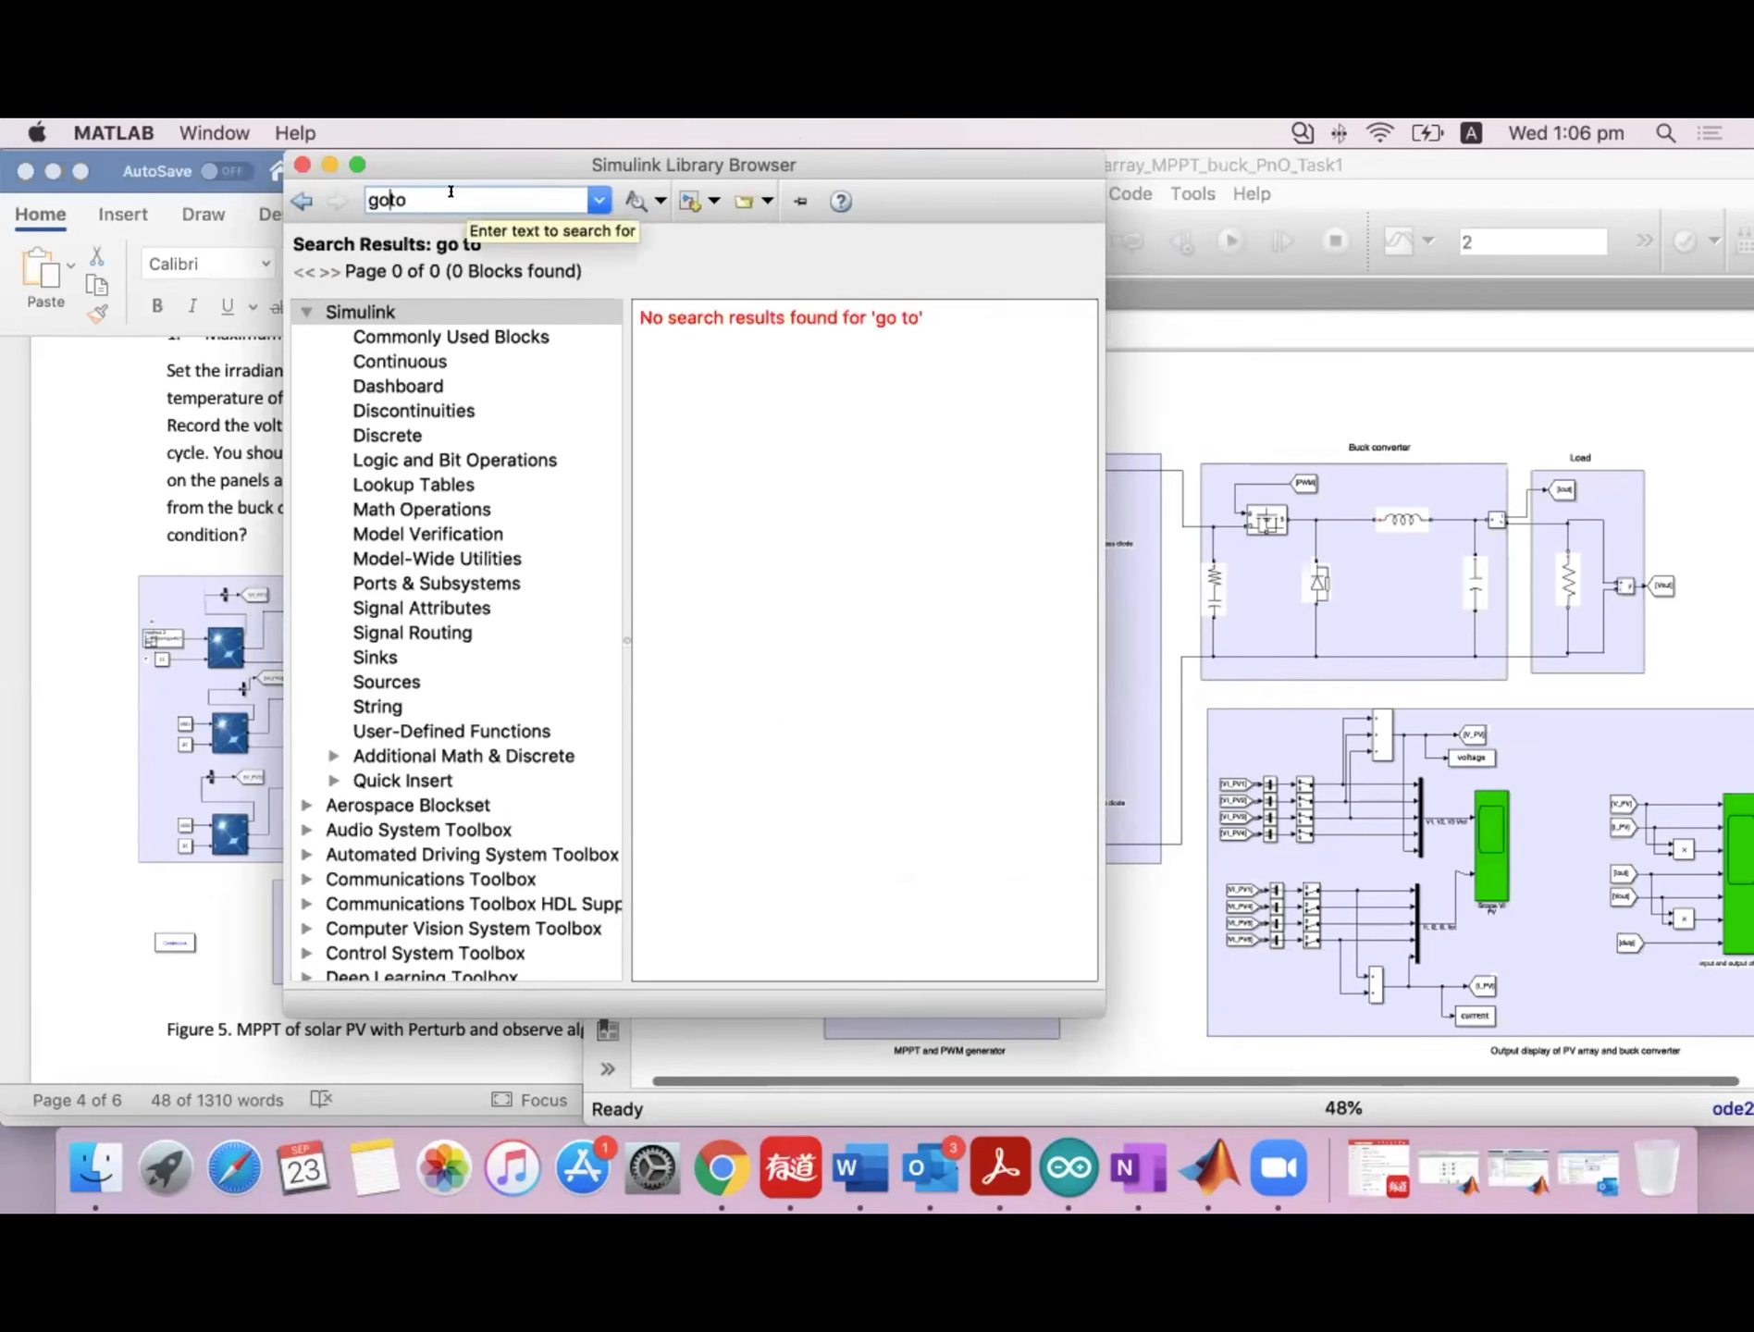
key("Return")
left_click(685, 353)
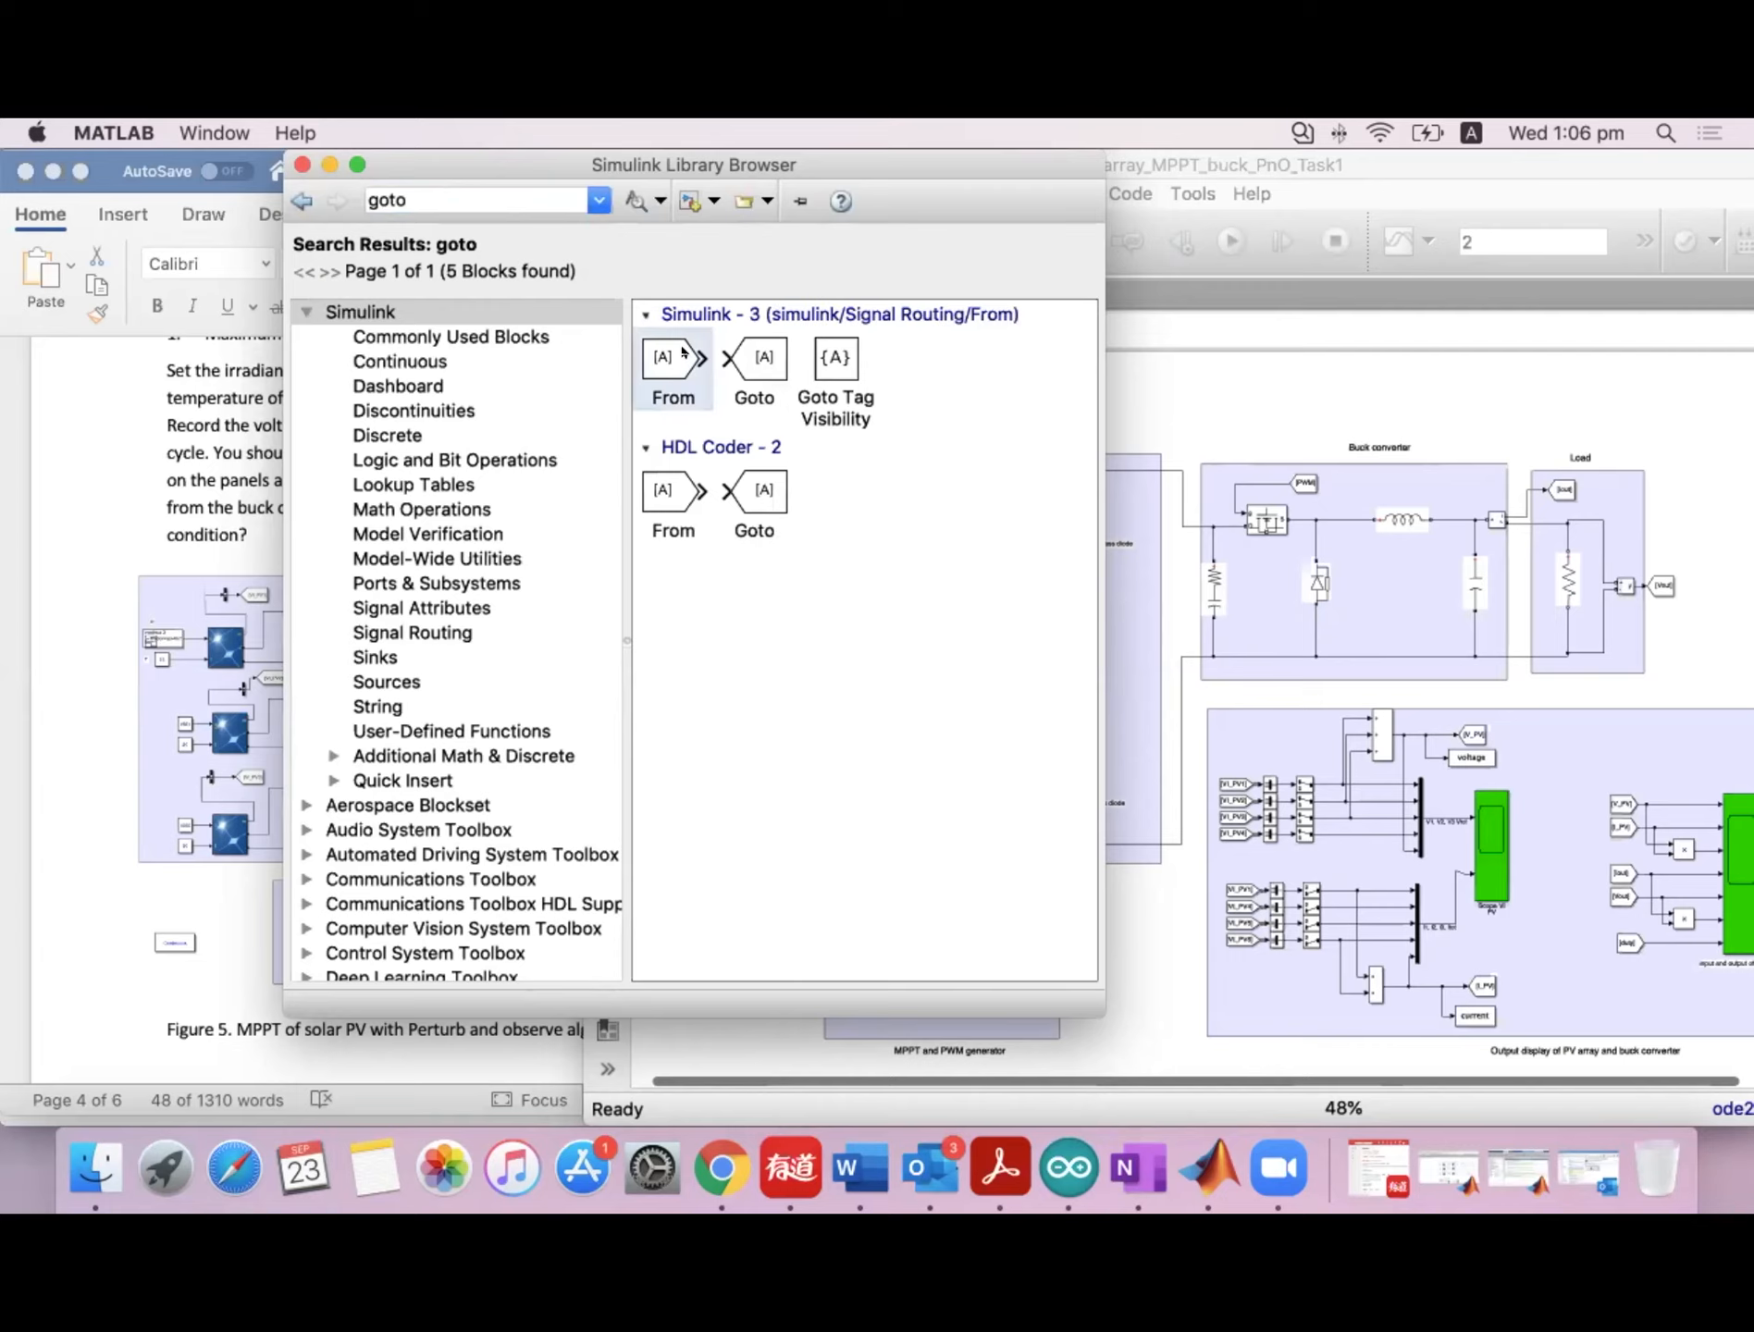
left_click(775, 356)
left_click_drag(911, 159, 573, 131)
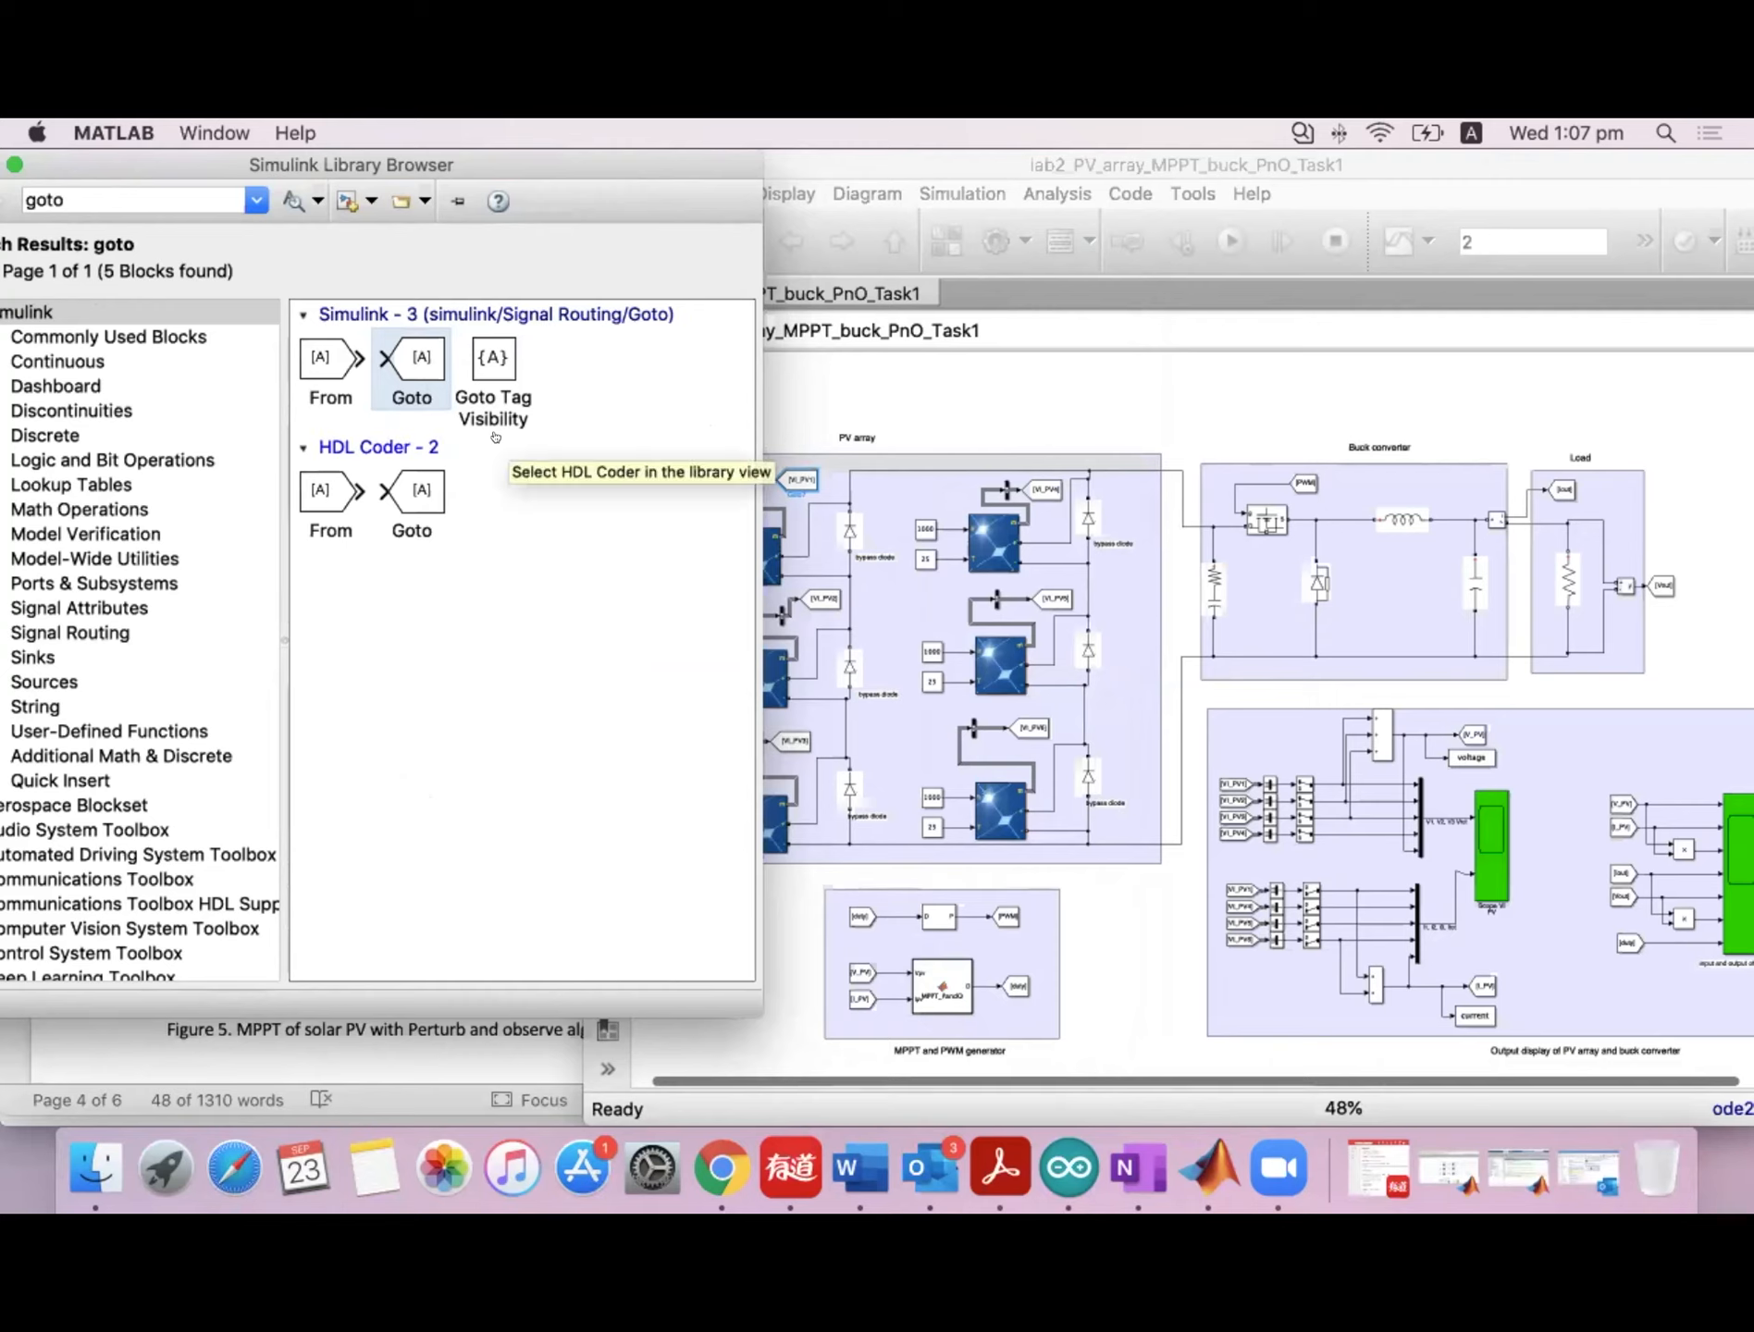
left_click(333, 363)
Point out the first PV panel's VI_PV1 Goto tag and the matching From tag in the output display section.
left_click(793, 476)
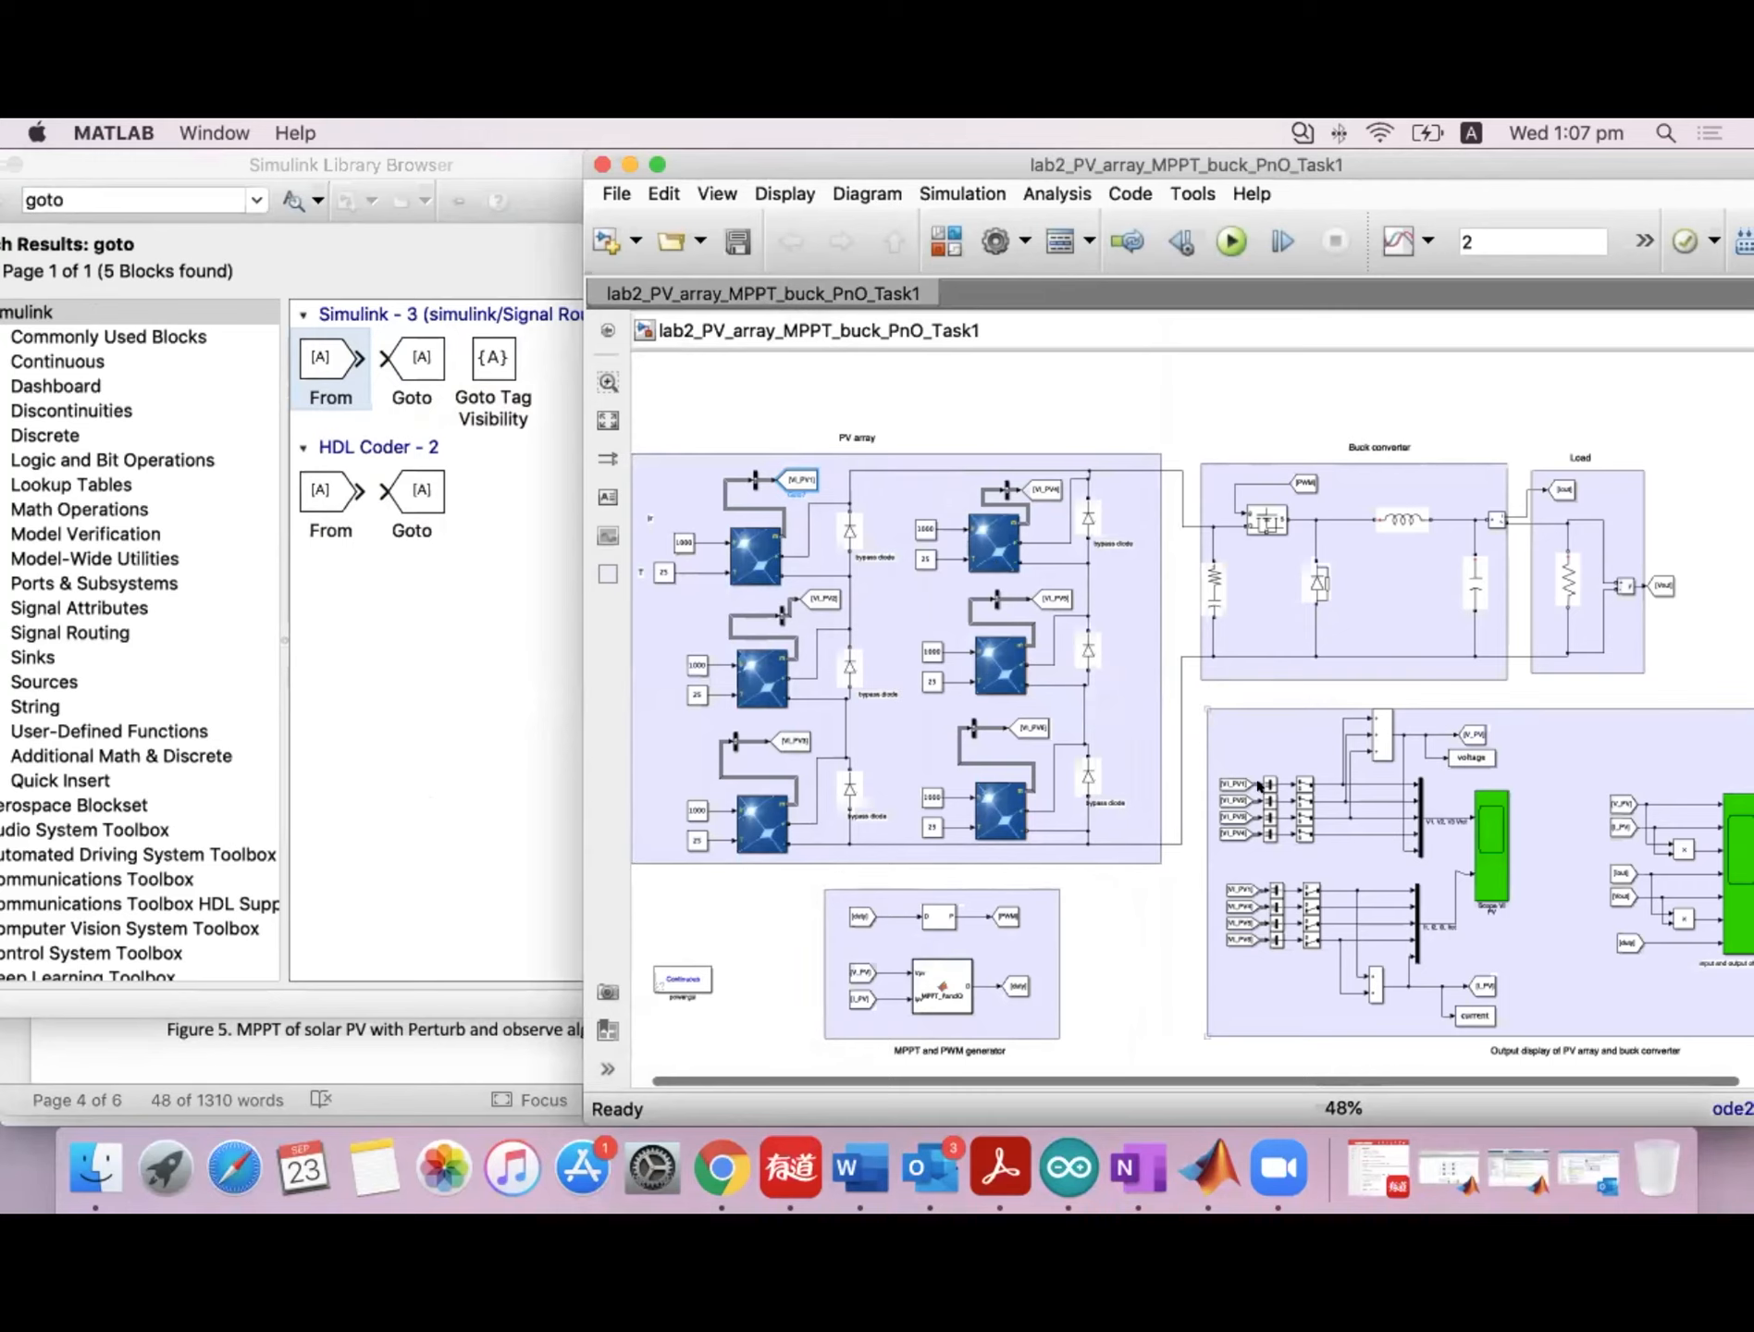
left_click(798, 480)
left_click(1235, 784)
Inspect the bus signals and selected signals V_PV and I_PV of the Bus Selector above the first PV panel.
double_click(752, 479)
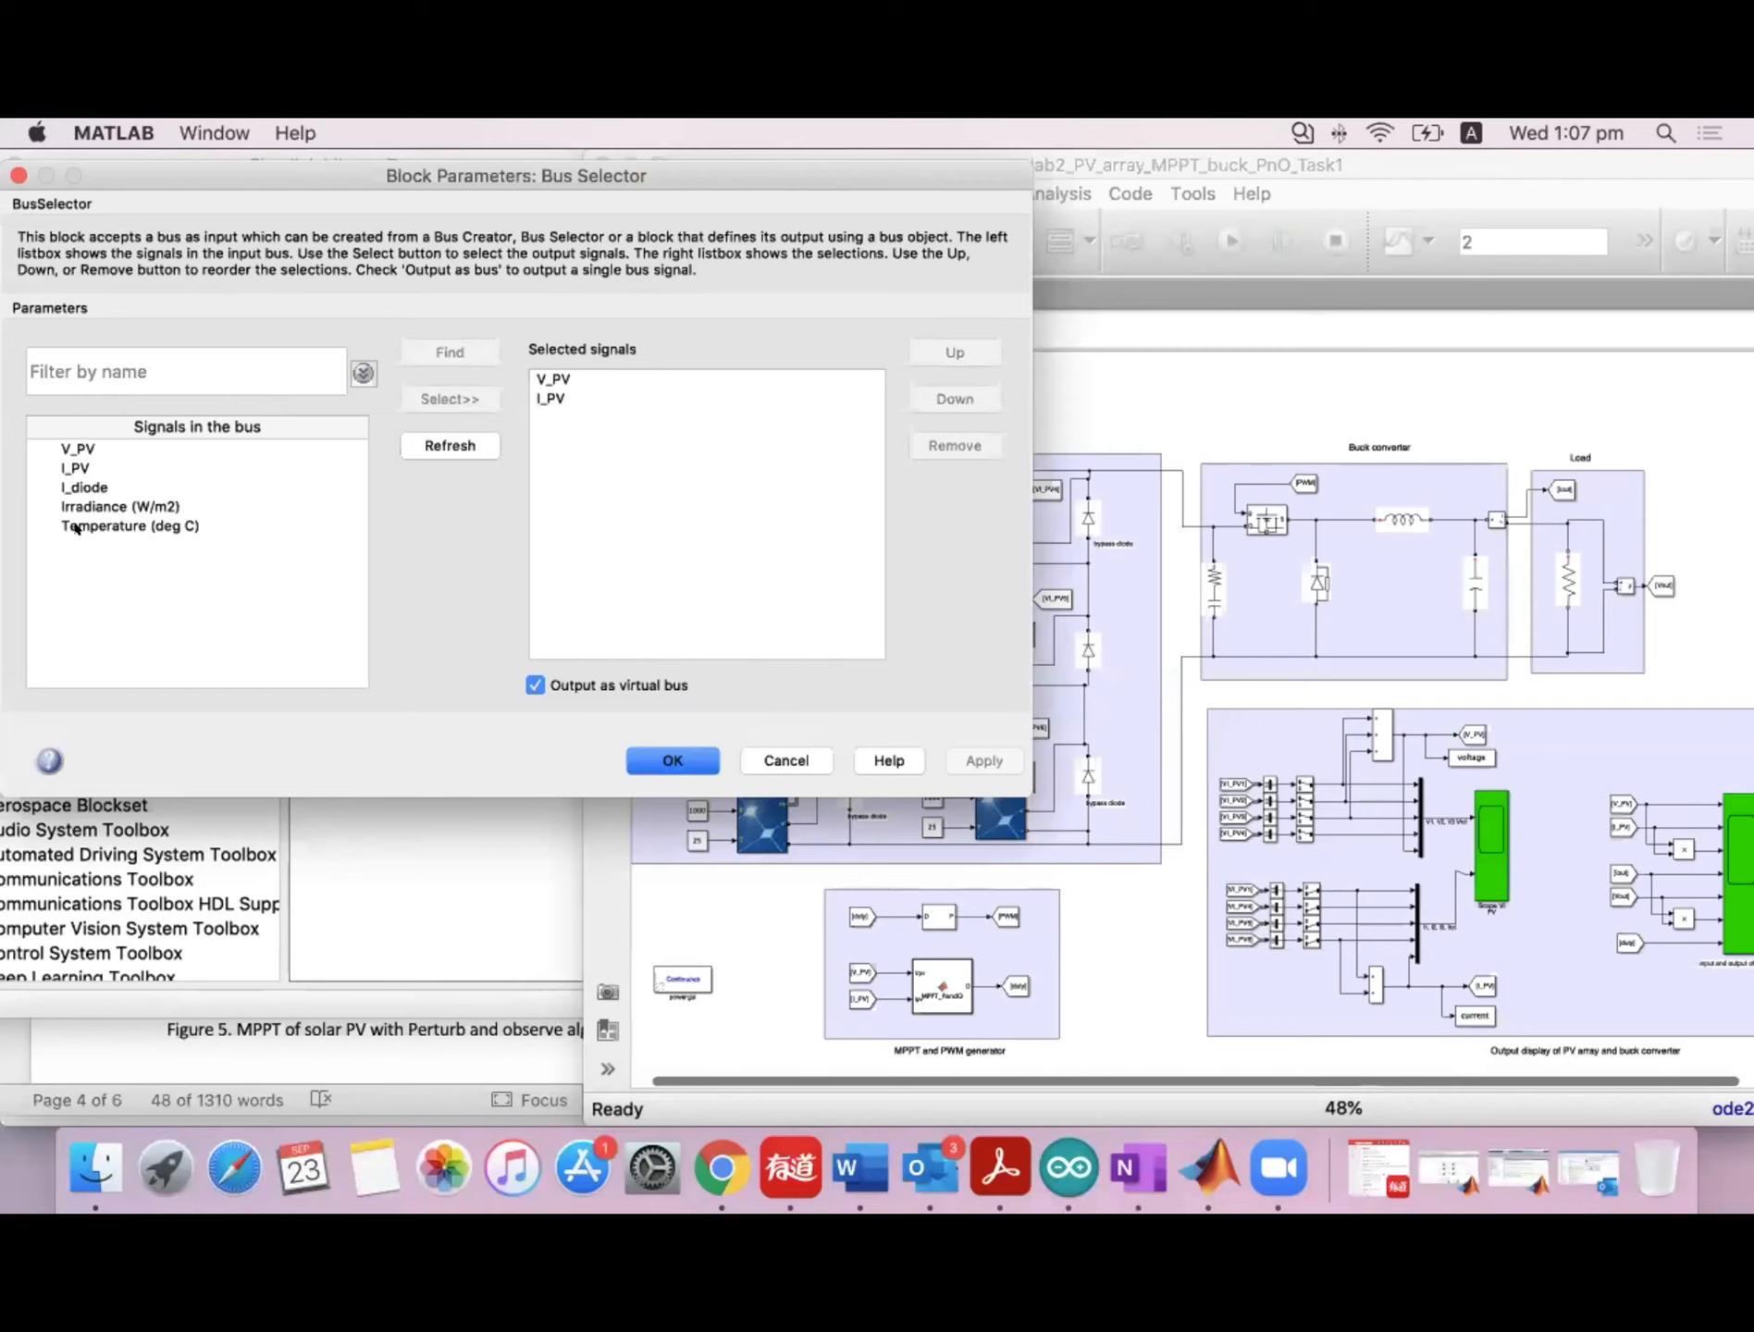
left_click_drag(379, 171, 451, 160)
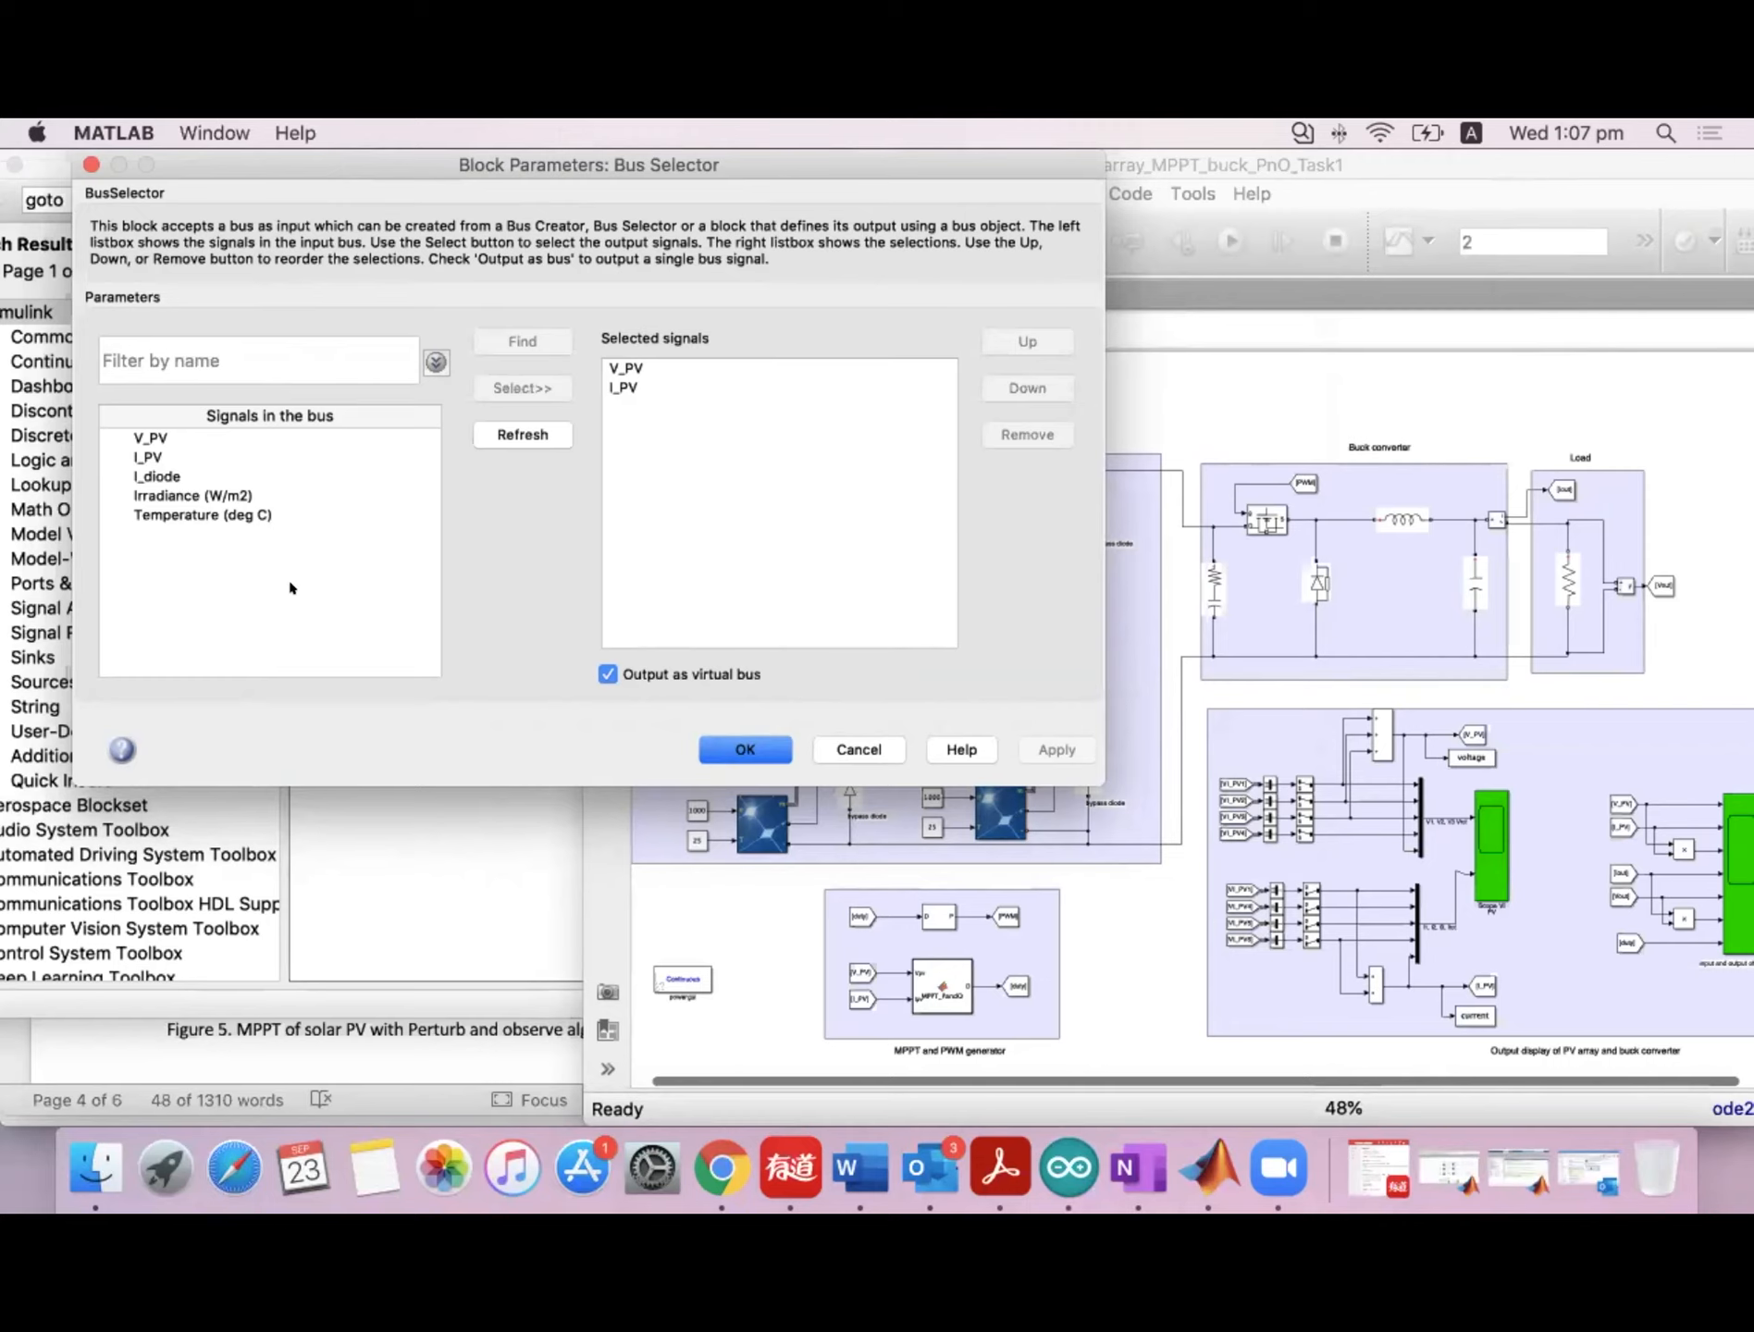
left_click_drag(271, 157, 1054, 125)
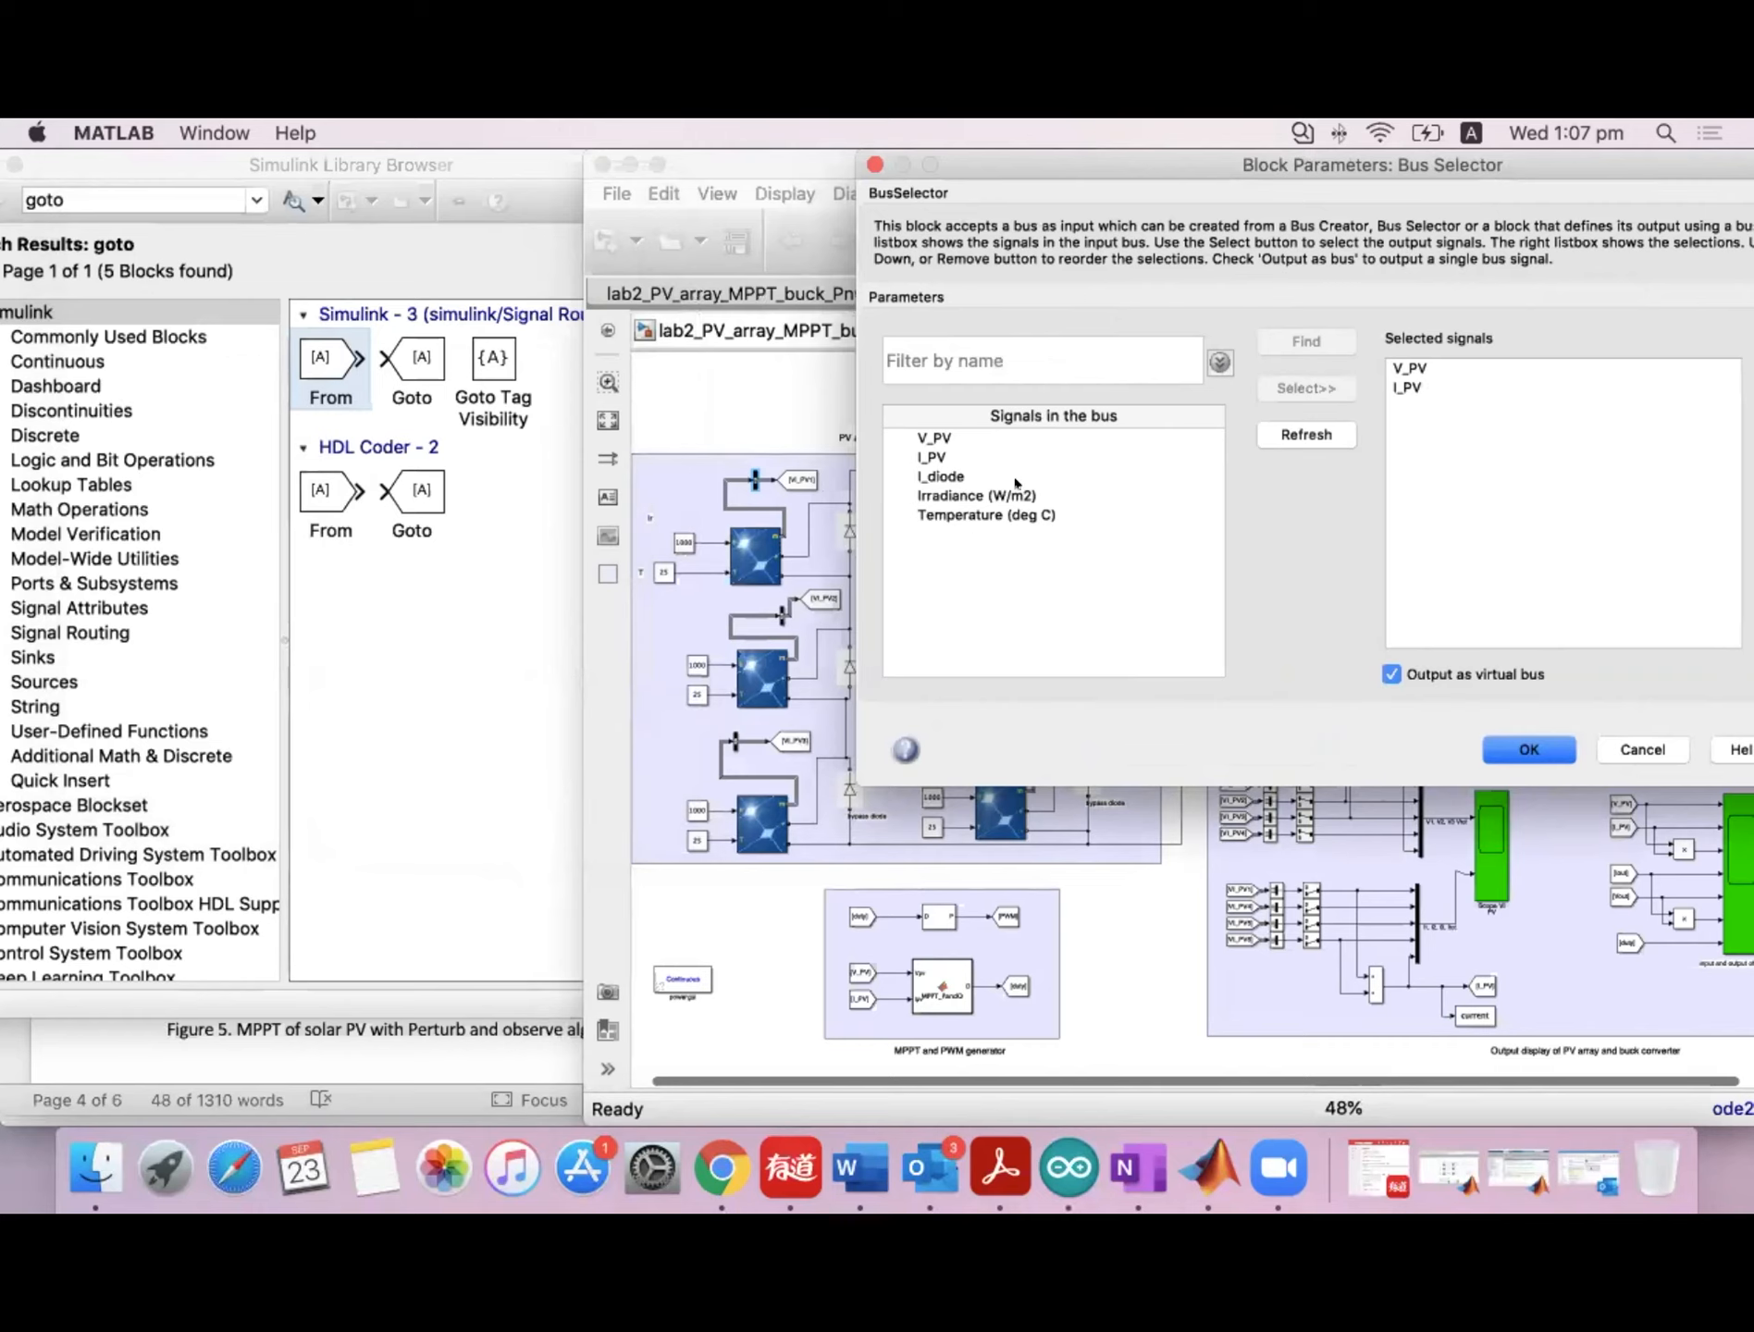
left_click_drag(1060, 157, 308, 128)
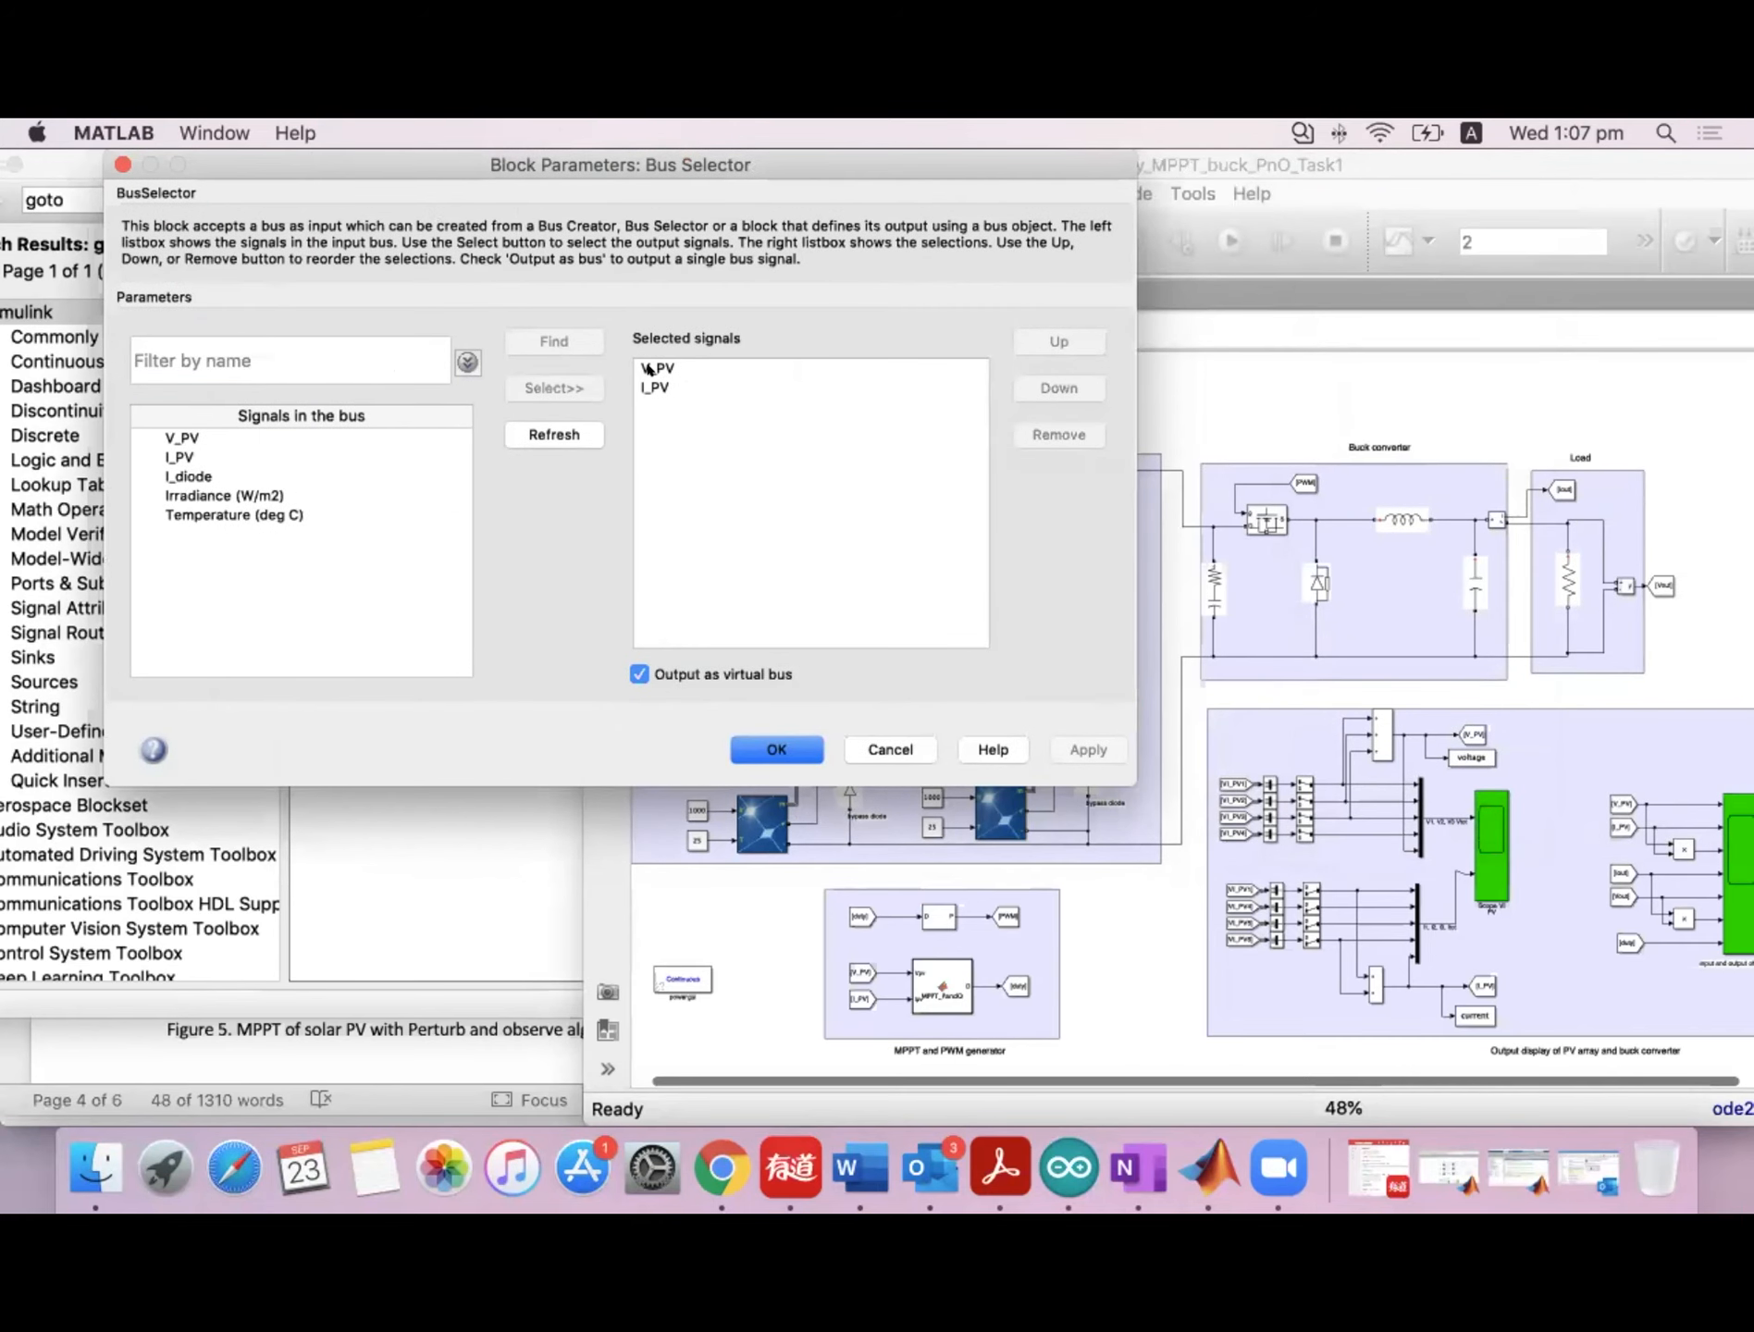
left_click(334, 435)
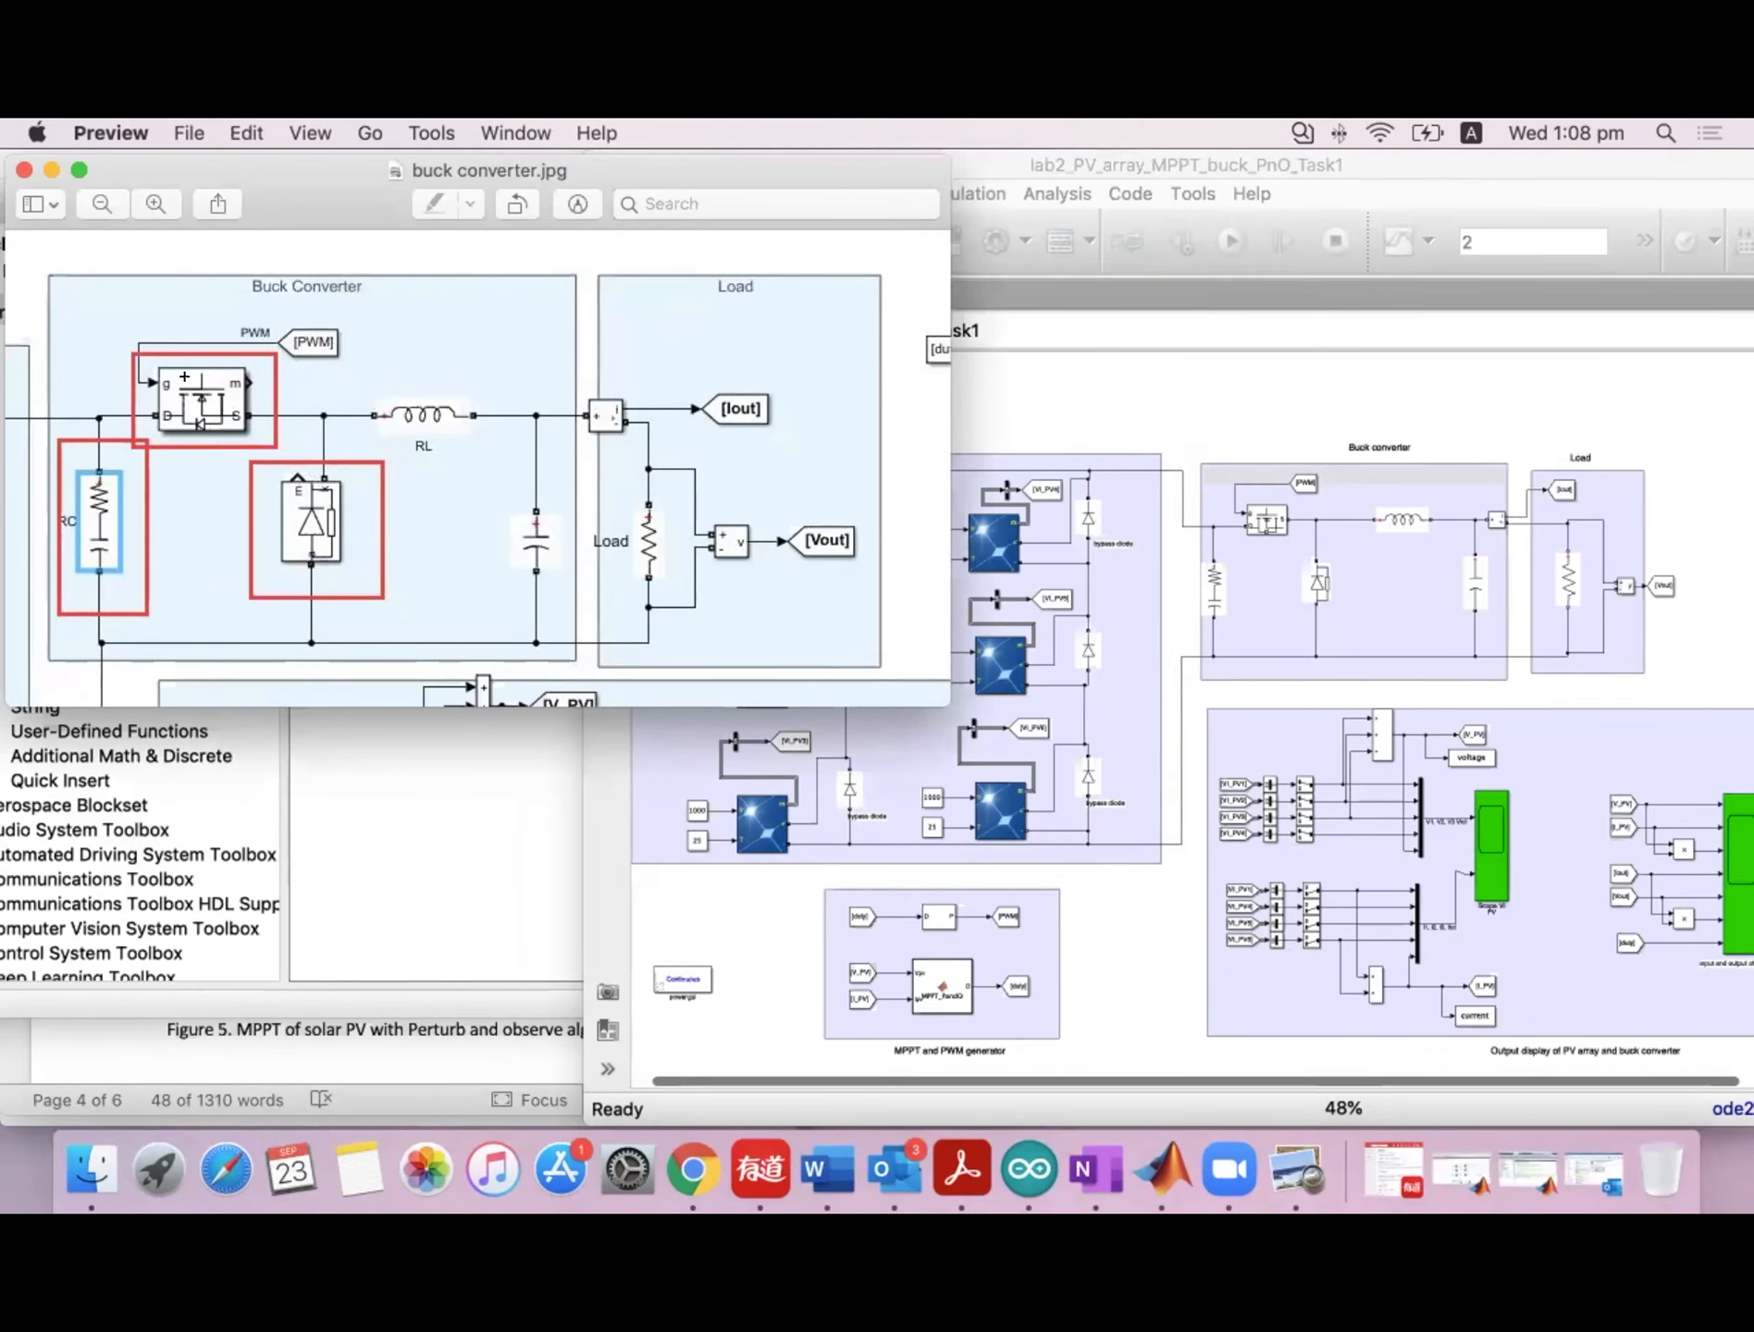
Close the buck converter image, switch to Outlook to read the "ELEC5206 Lab 2" e-mail, and minimise the mailbox.
left_click(24, 169)
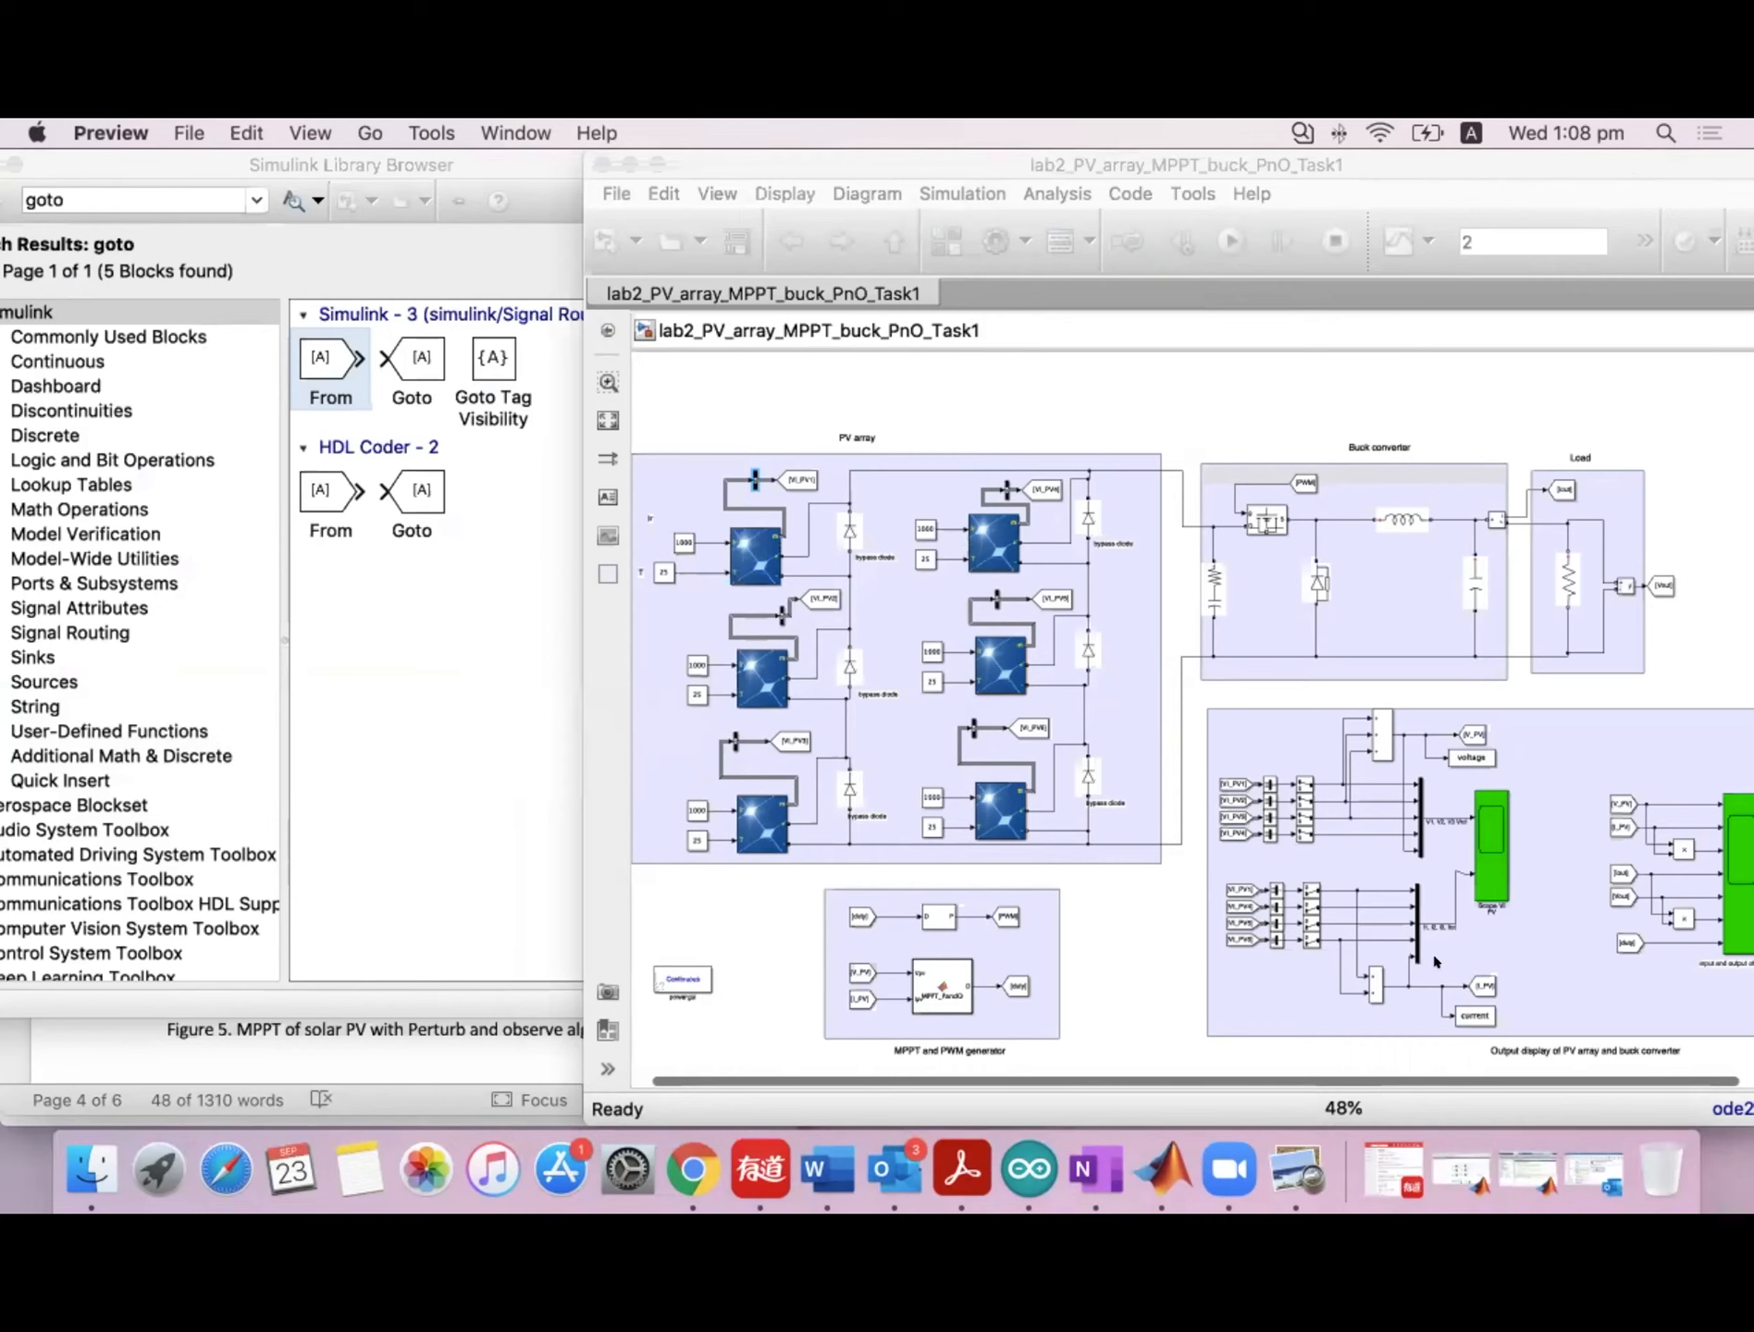
left_click(1593, 1172)
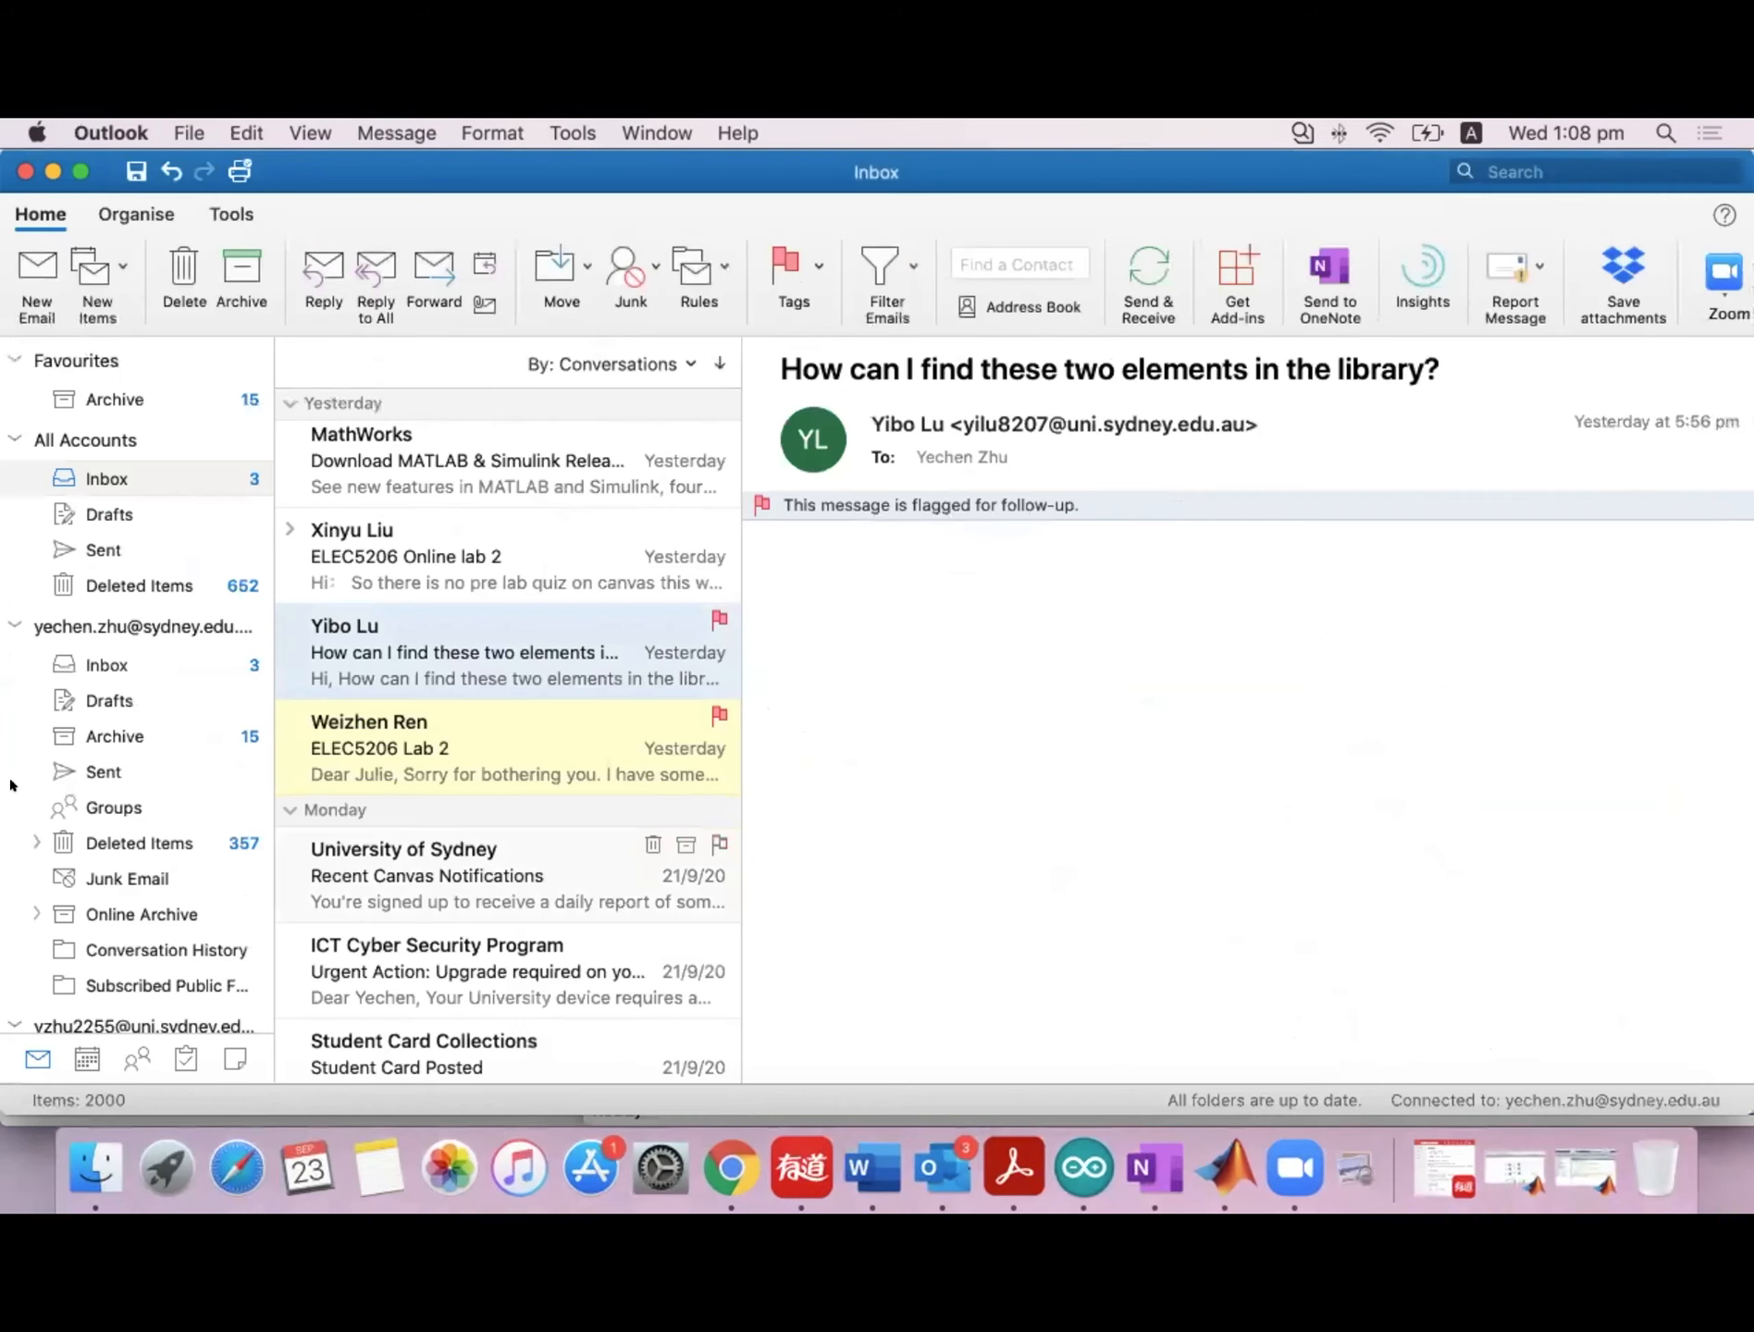
left_click(470, 760)
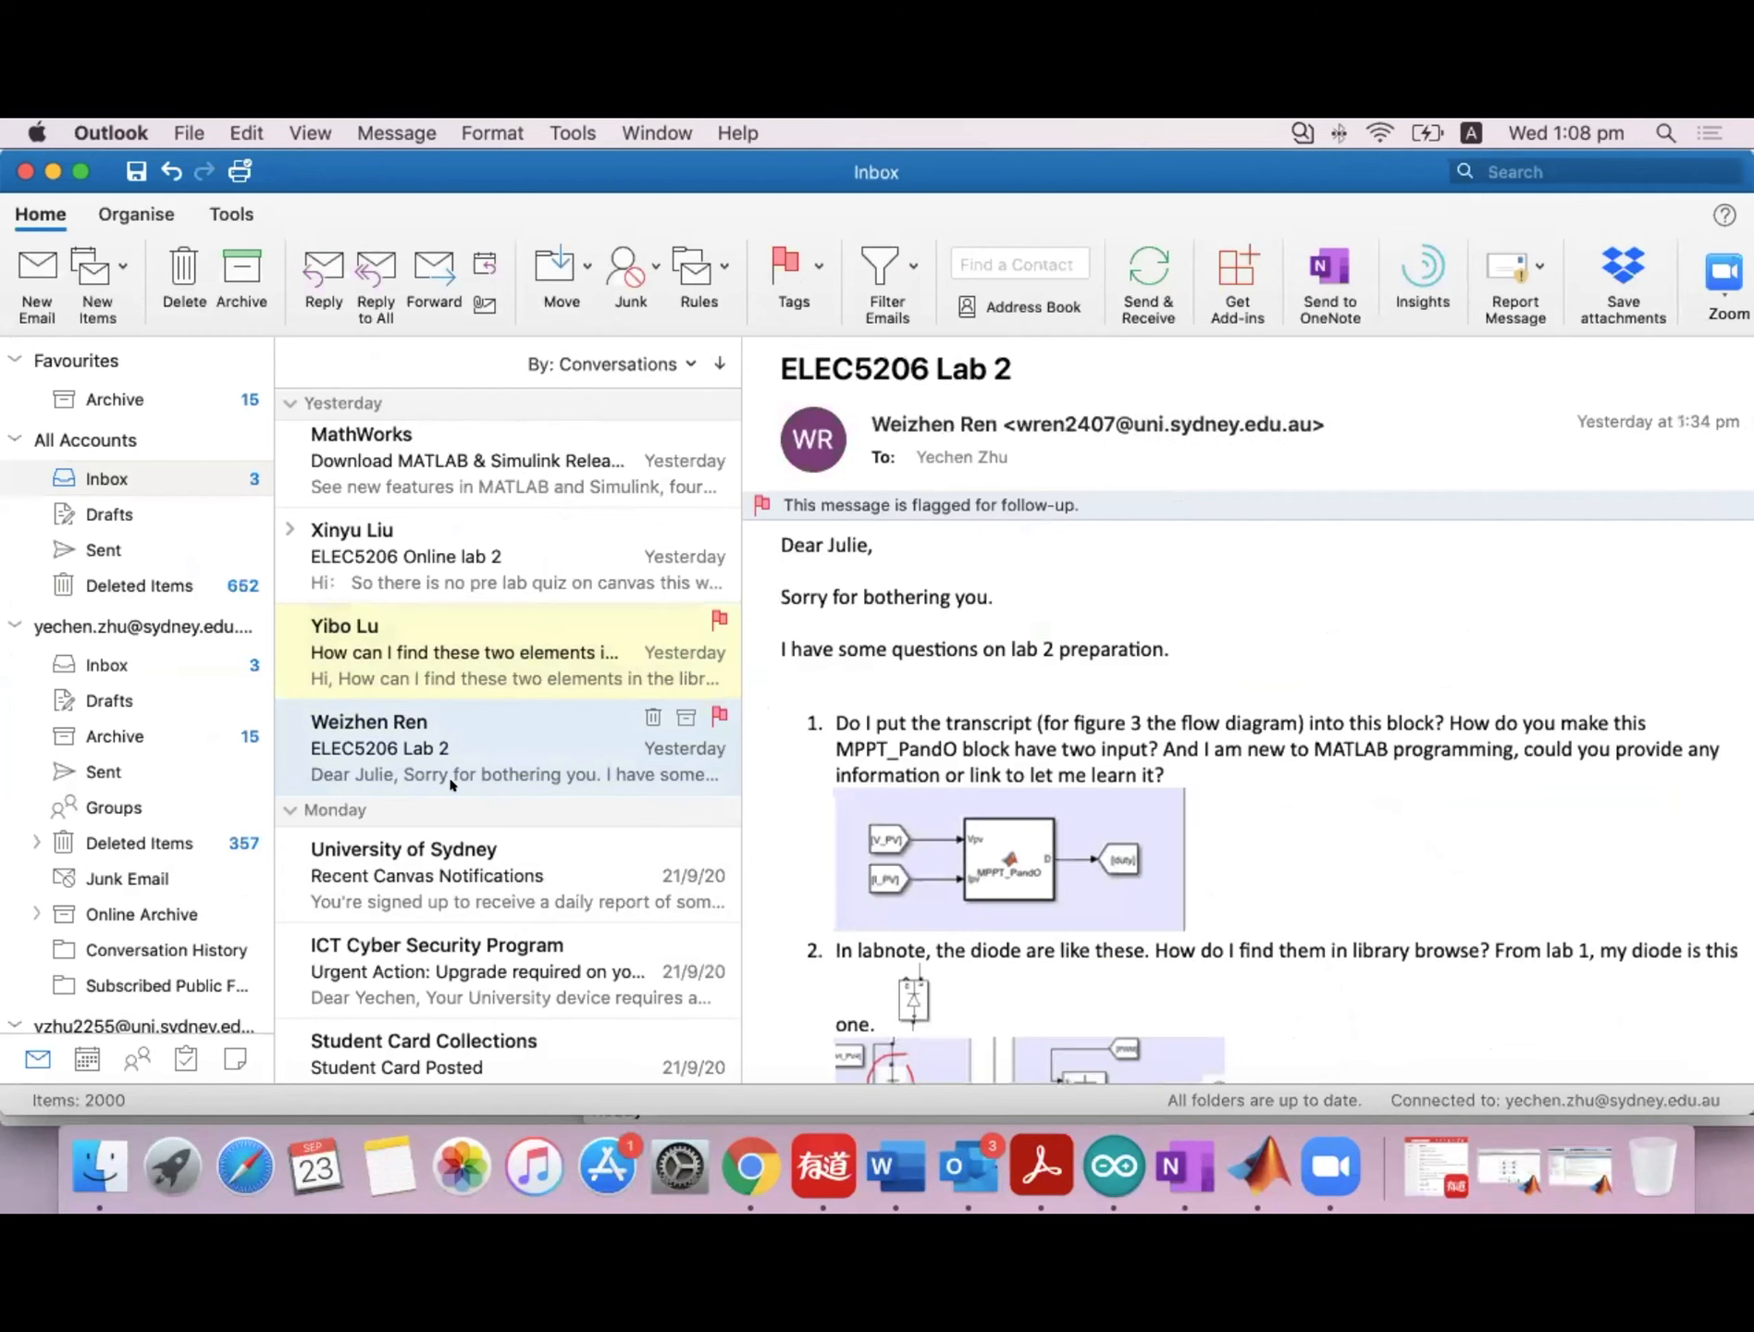
left_click(54, 171)
Inspect all parameters of the middle bypass diode in the first PV column, enlarging its dialog and moving it off the buck converter.
left_click(848, 668)
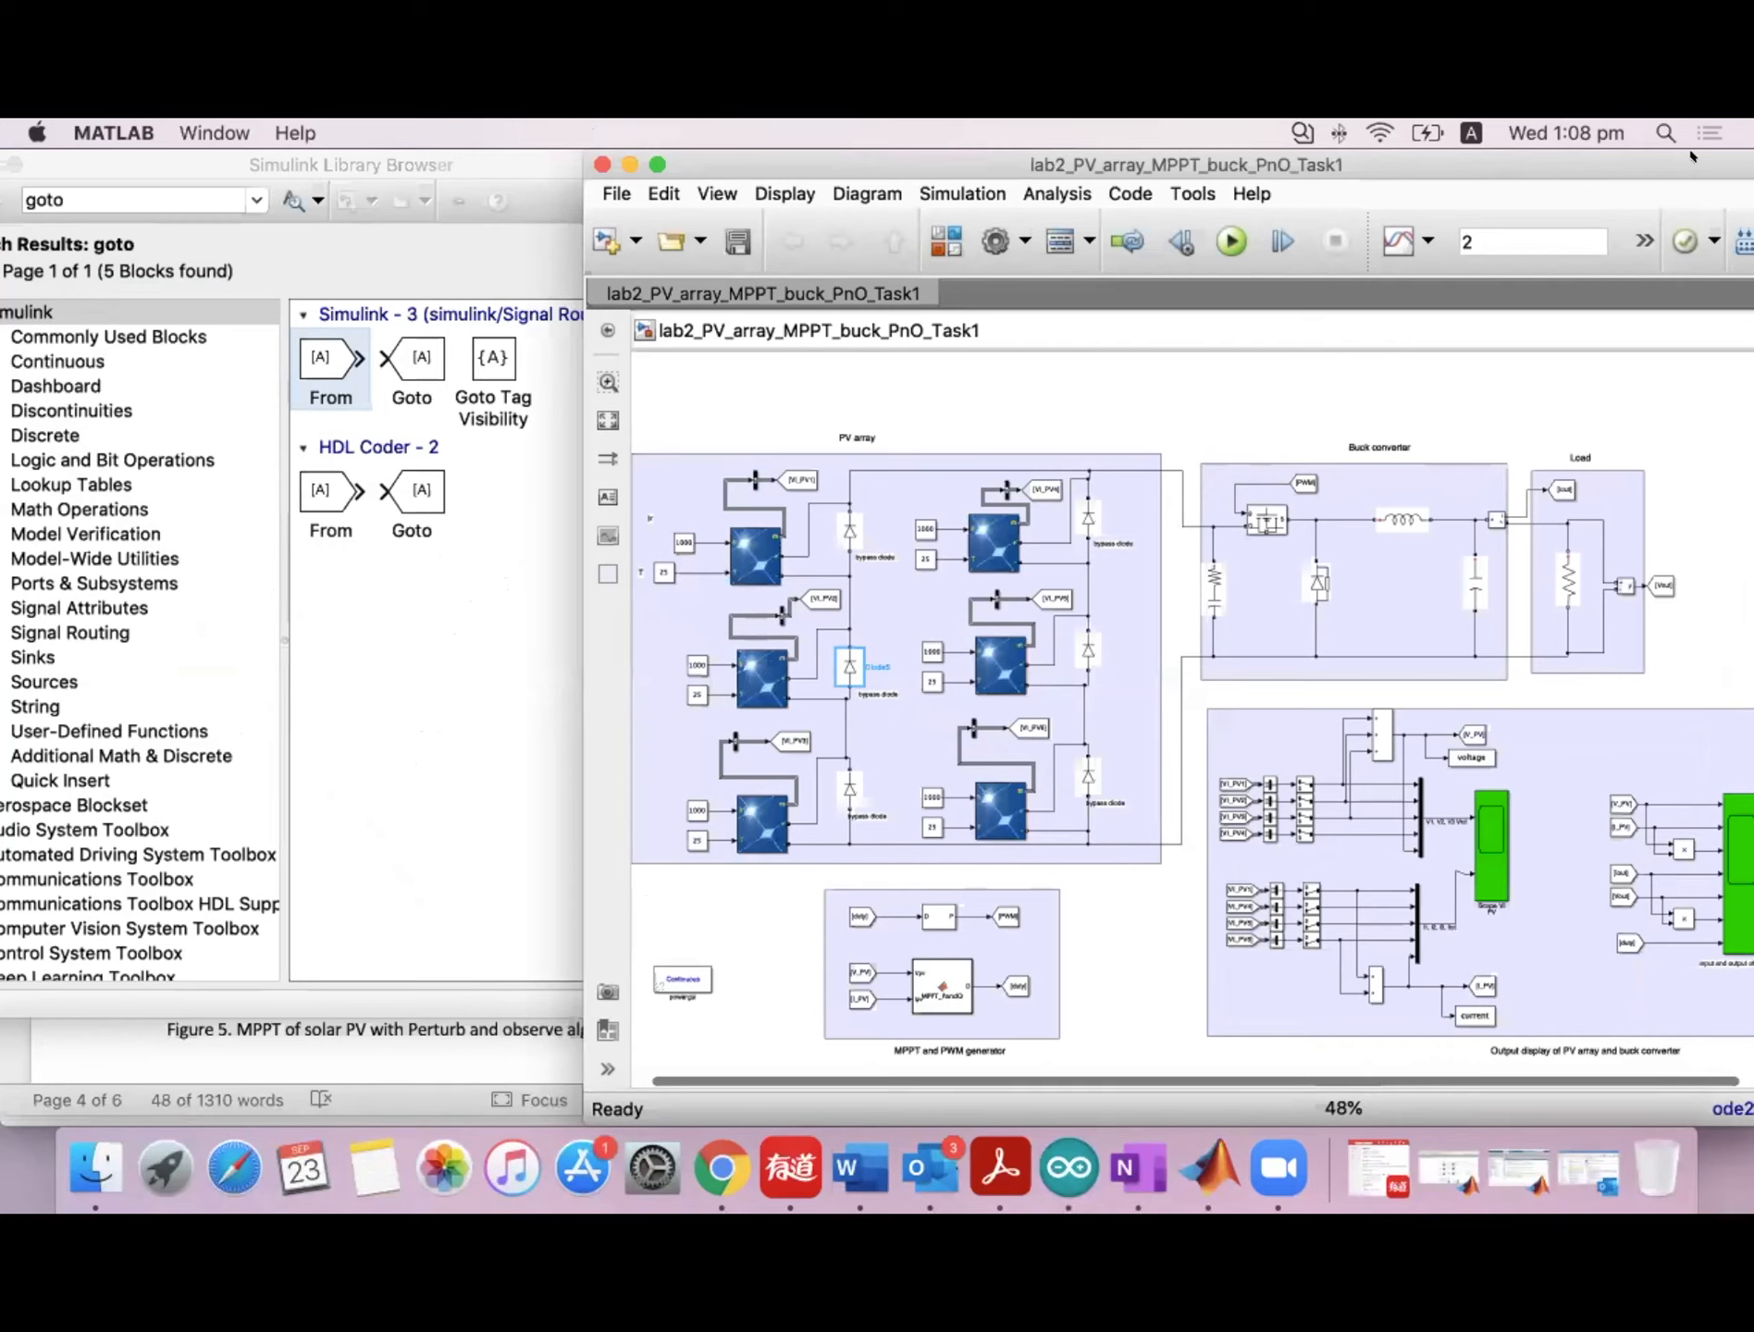
left_click_drag(1494, 156, 1255, 149)
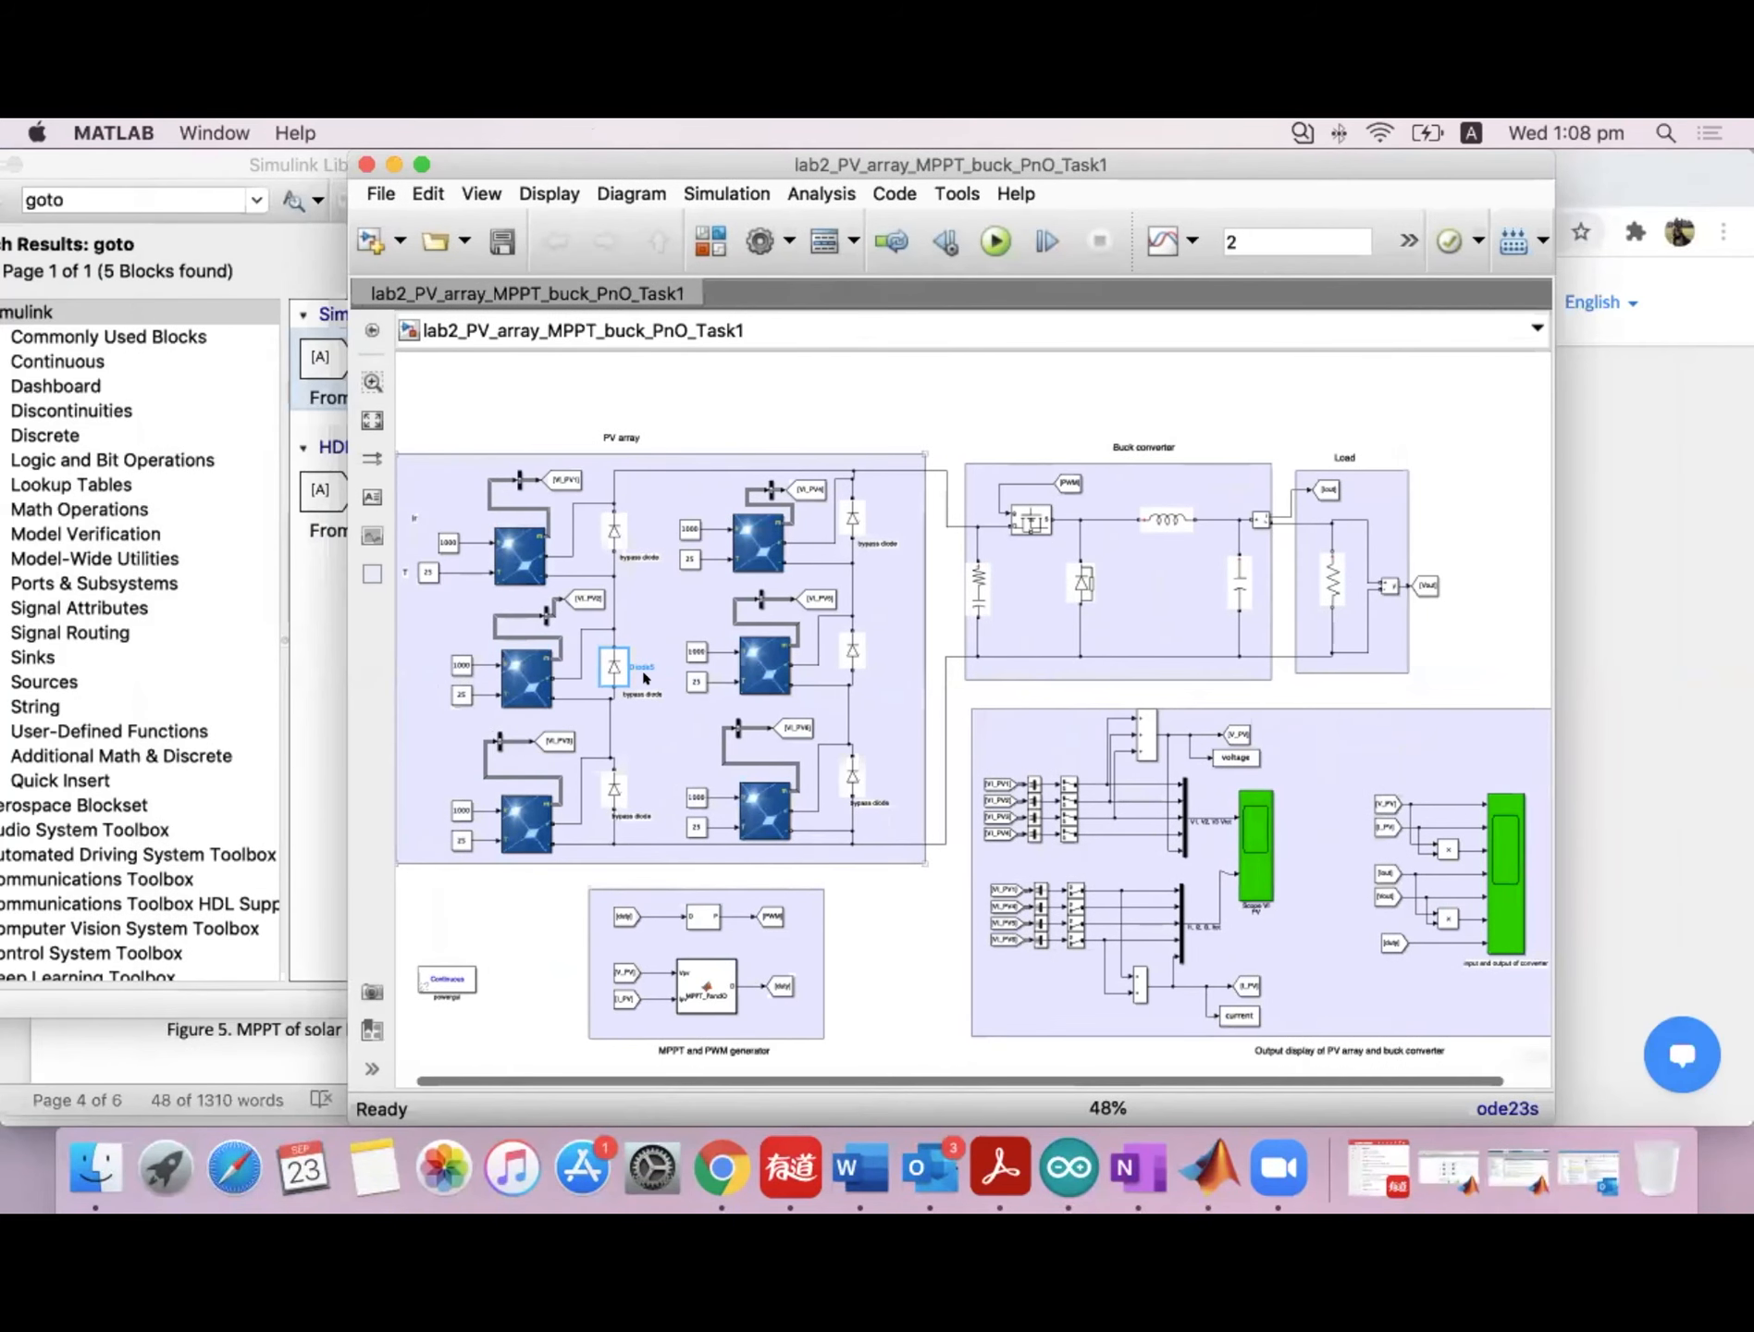
double_click(603, 660)
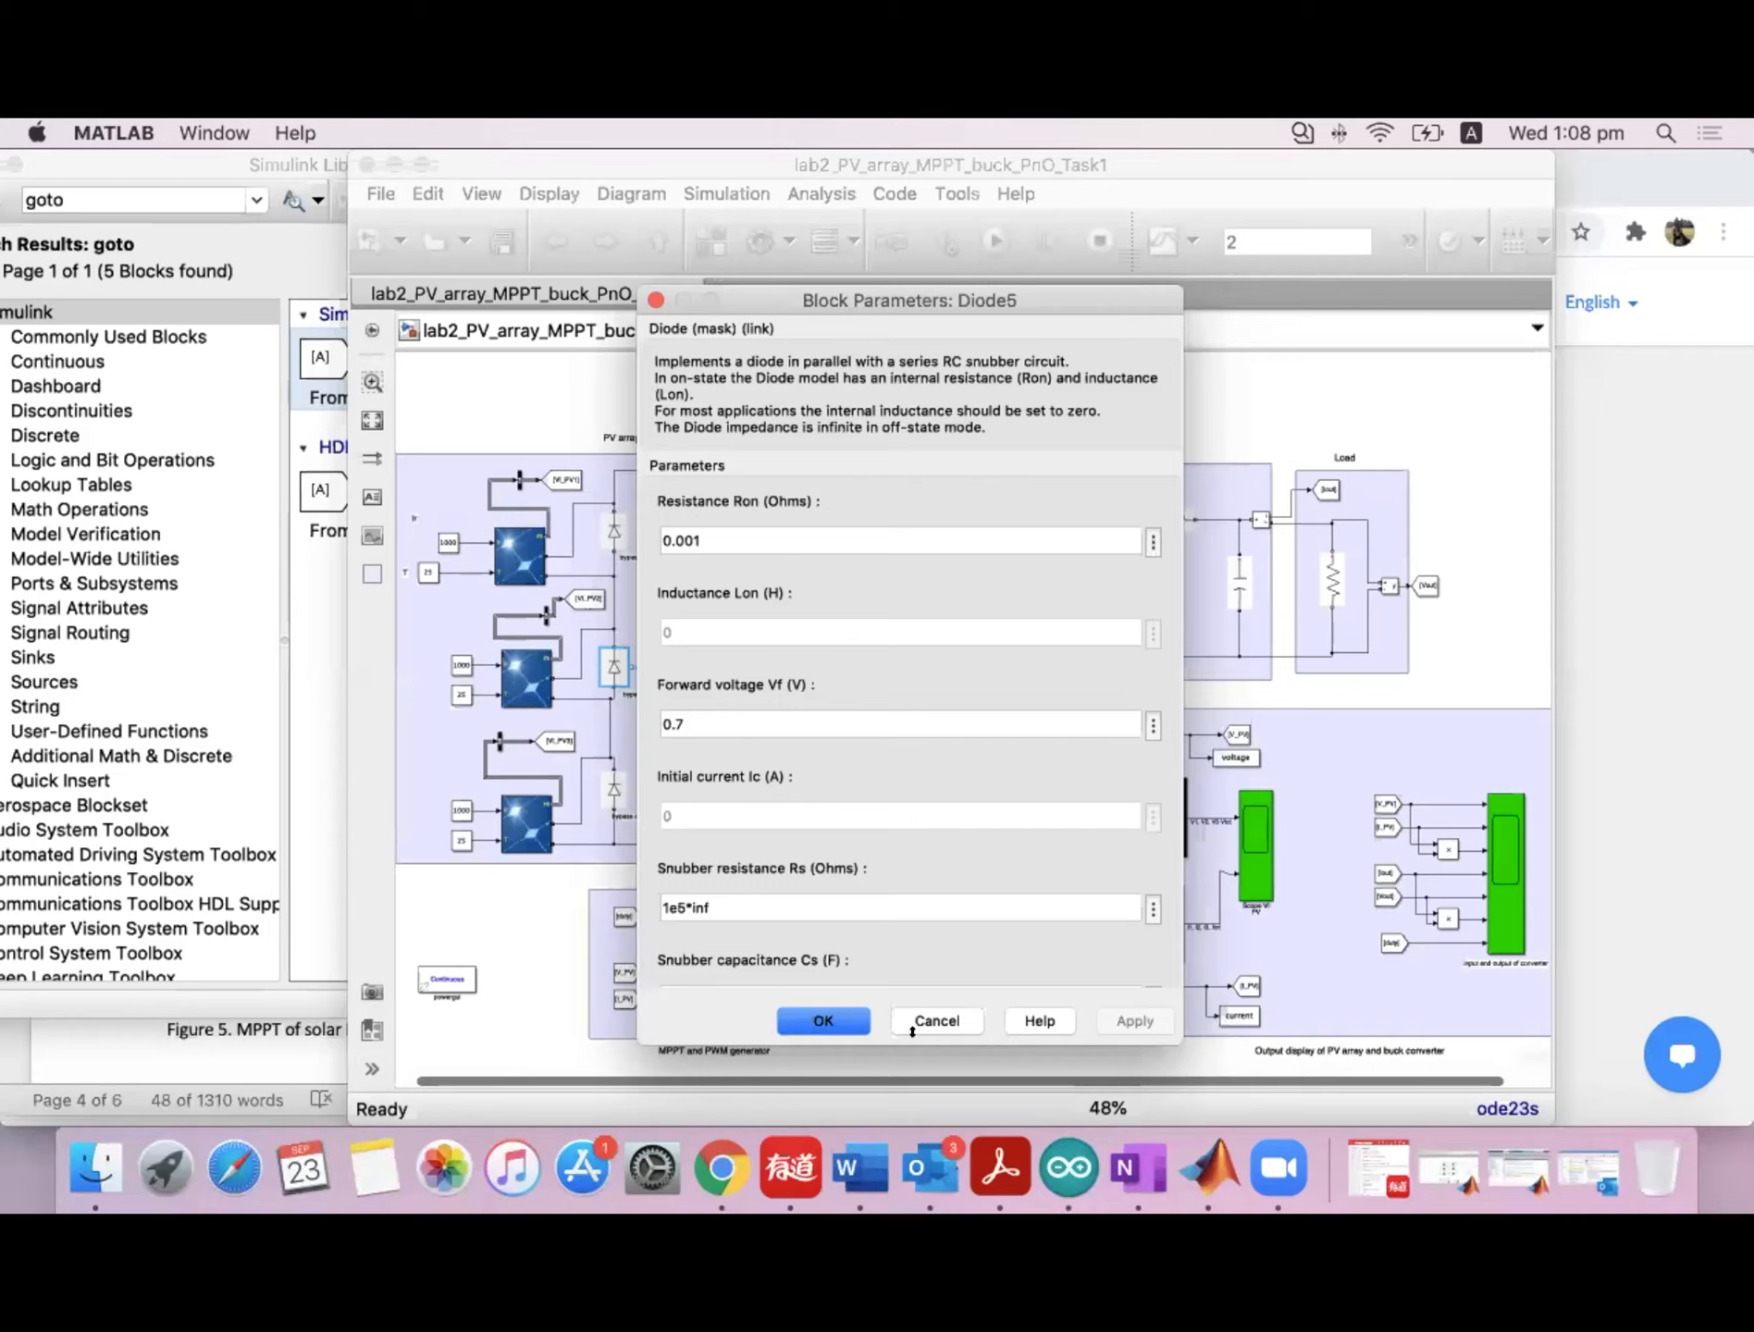
left_click_drag(911, 1045, 912, 1170)
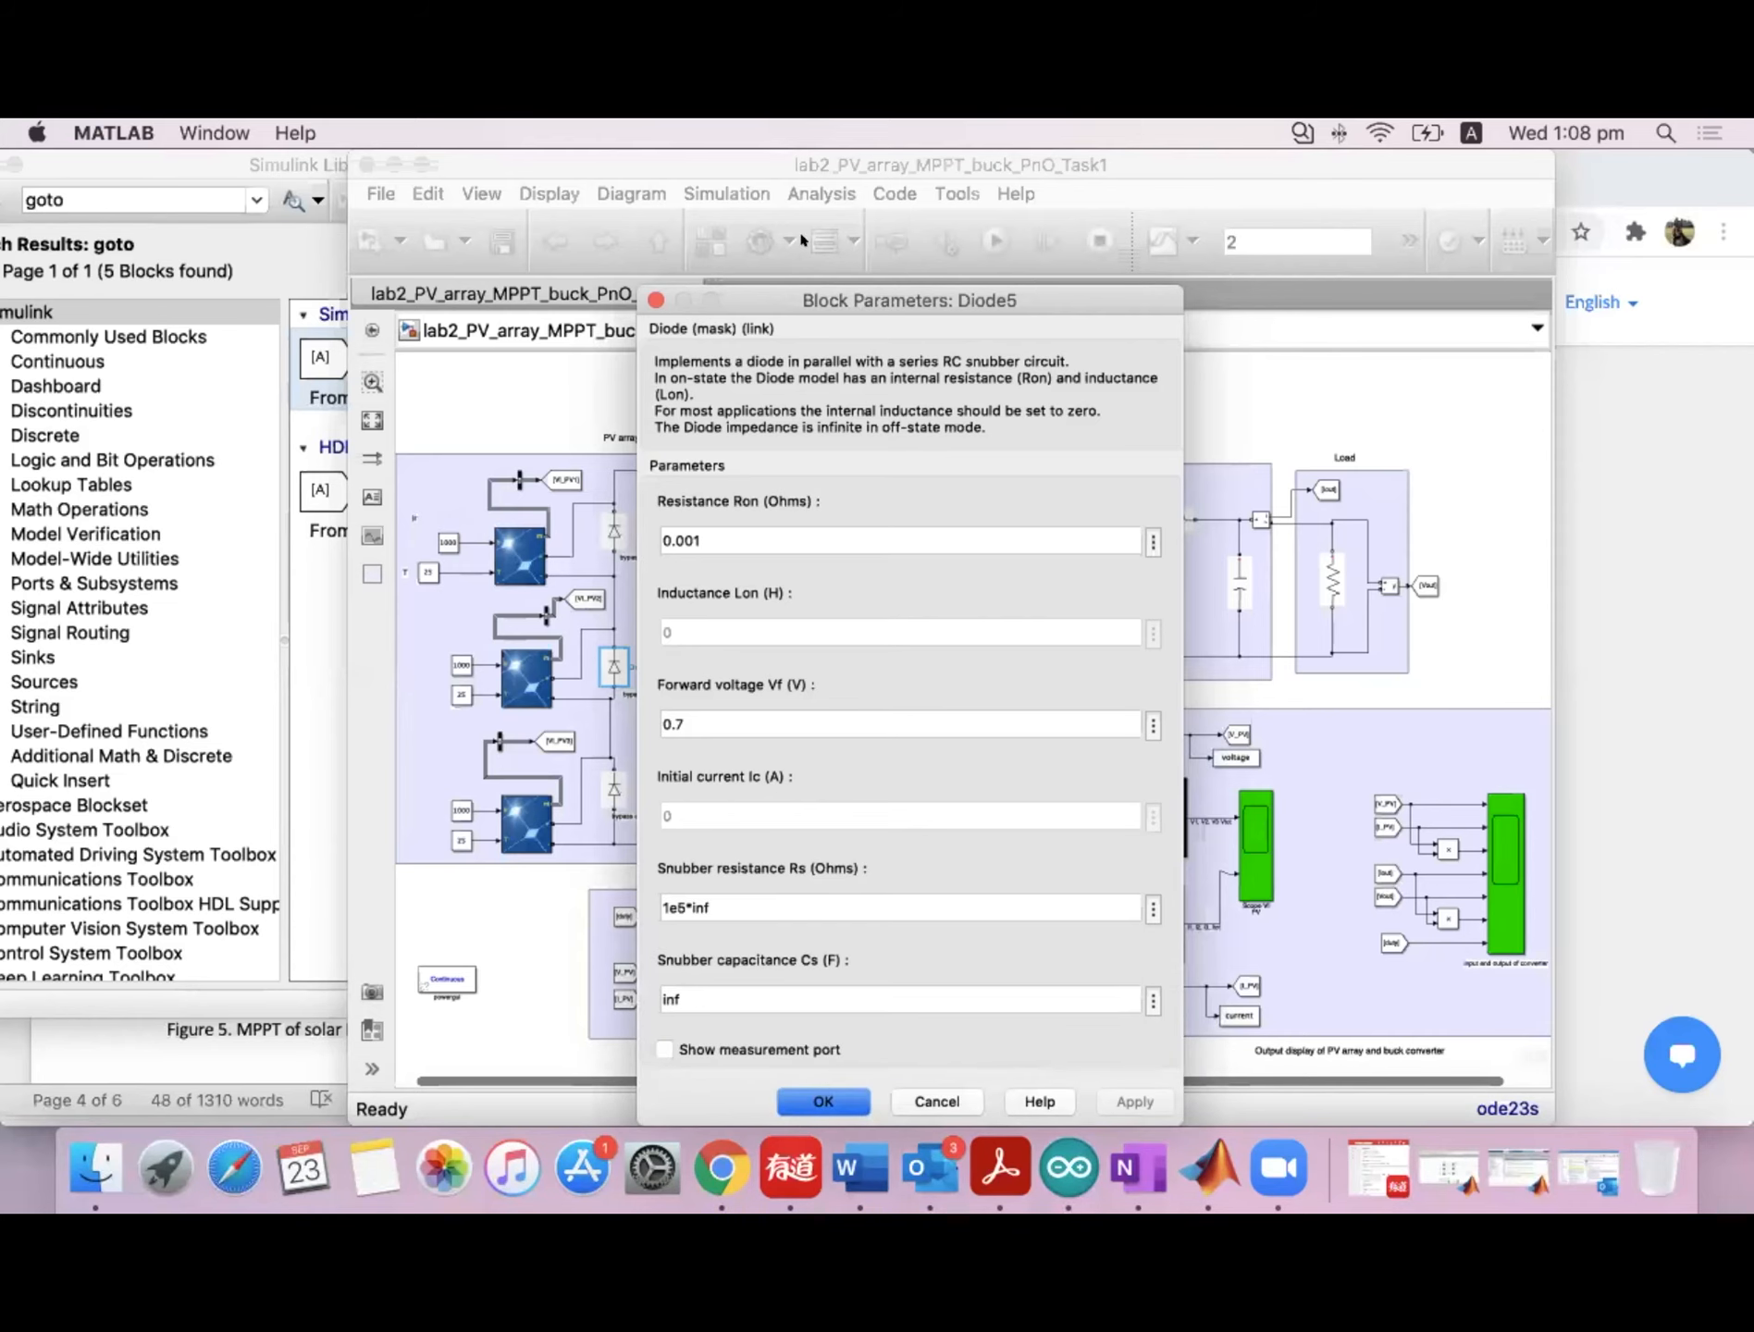
left_click_drag(1036, 298, 592, 163)
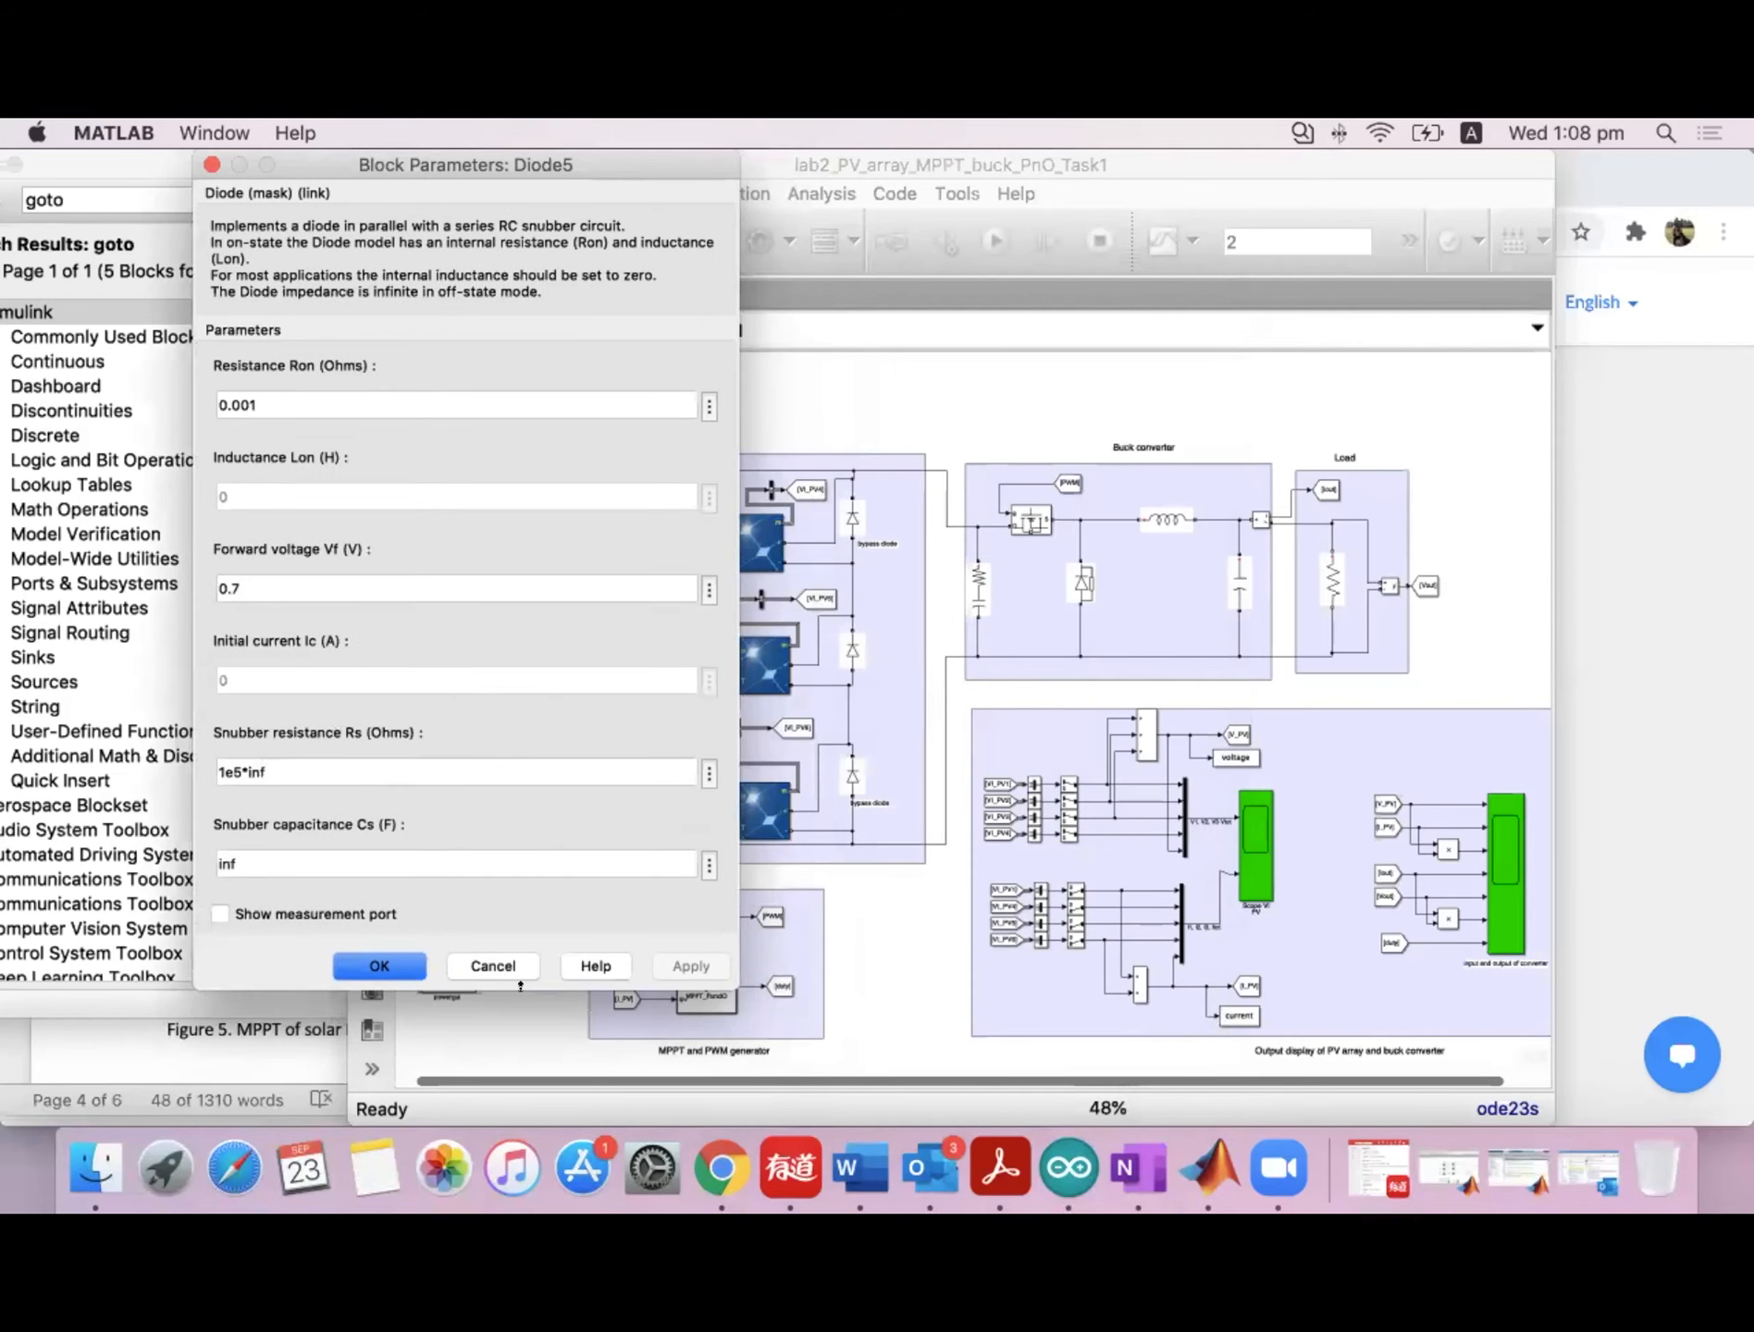
Compare the buck converter diode's parameters with those of the bypass diode, and close both parameter dialogs.
left_click(1082, 569)
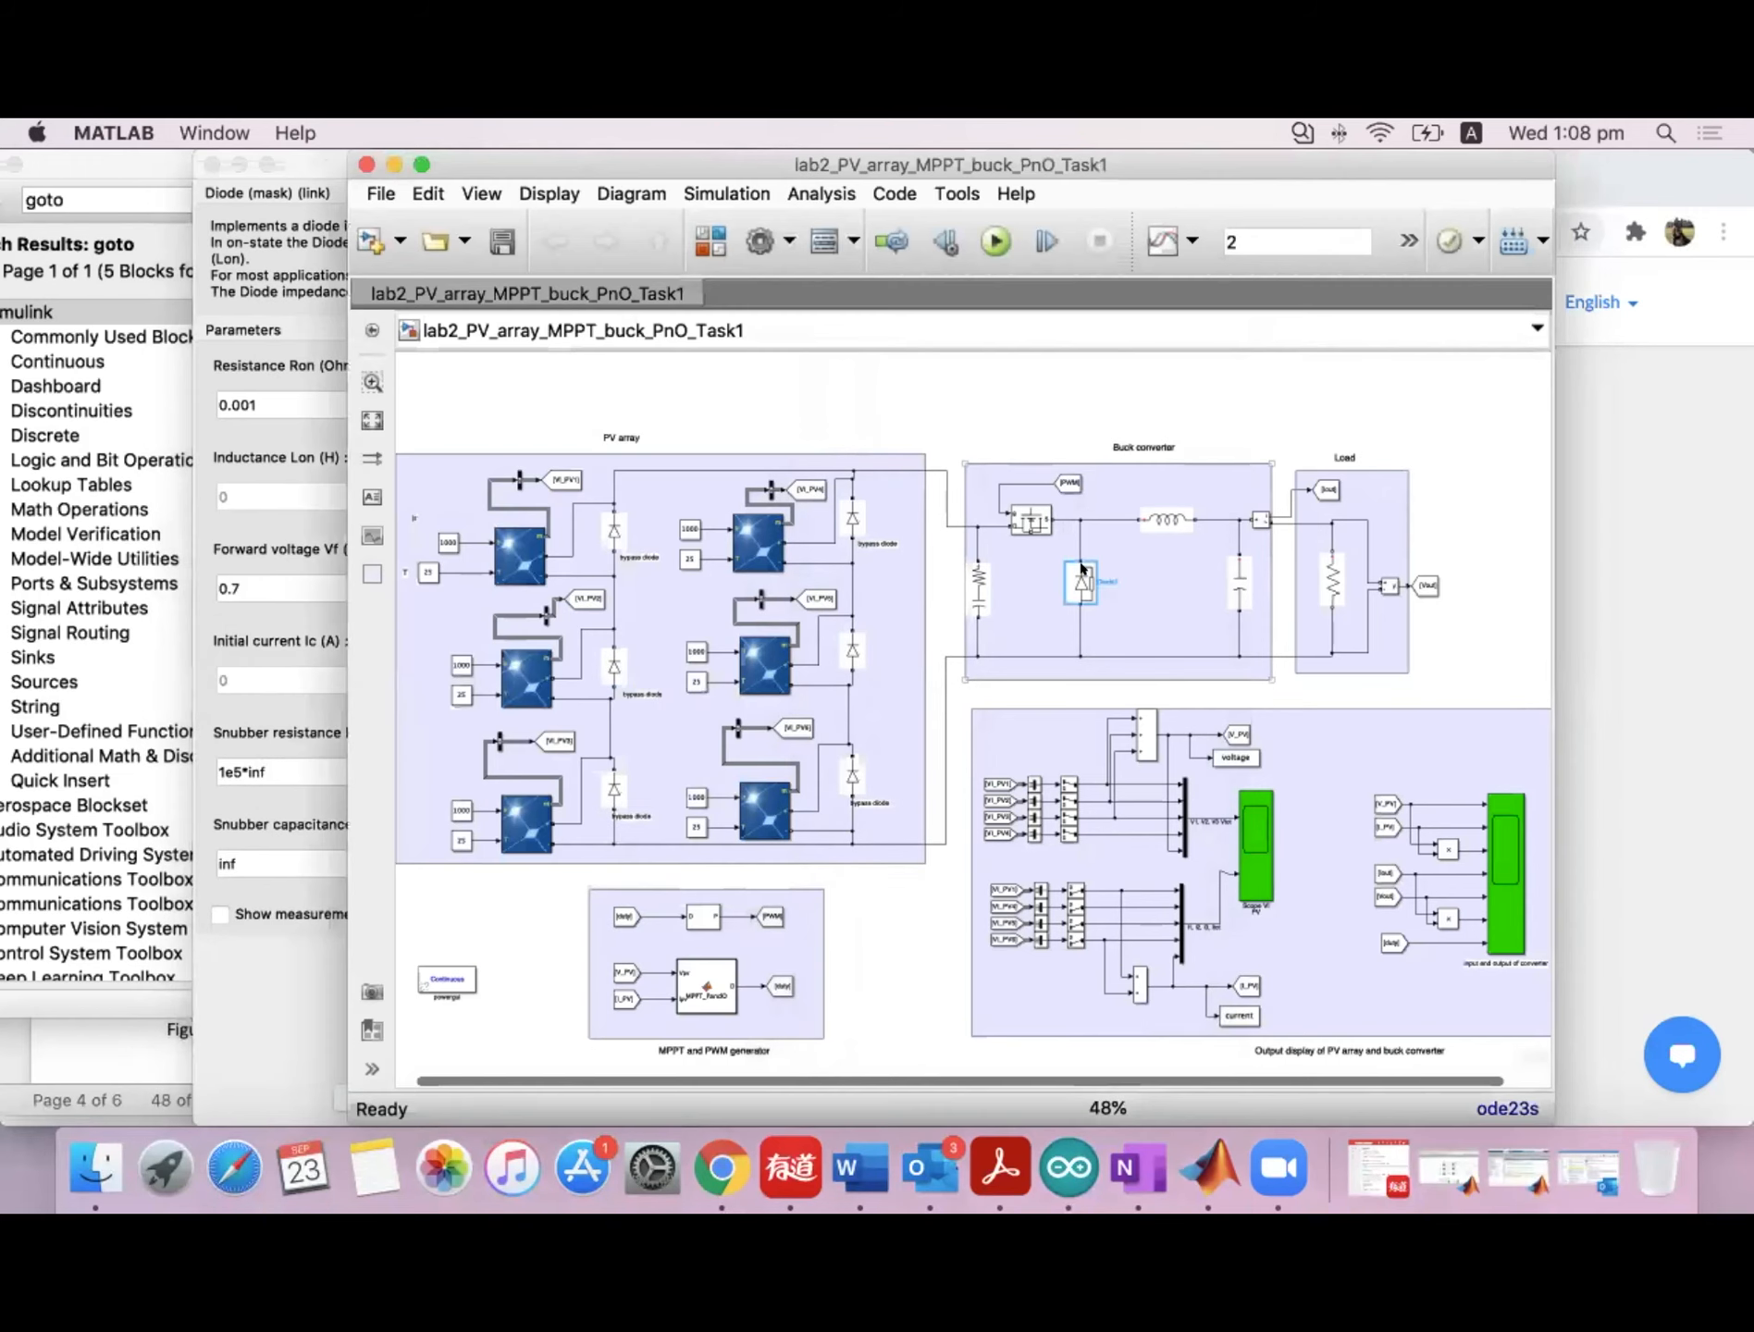
double_click(1081, 568)
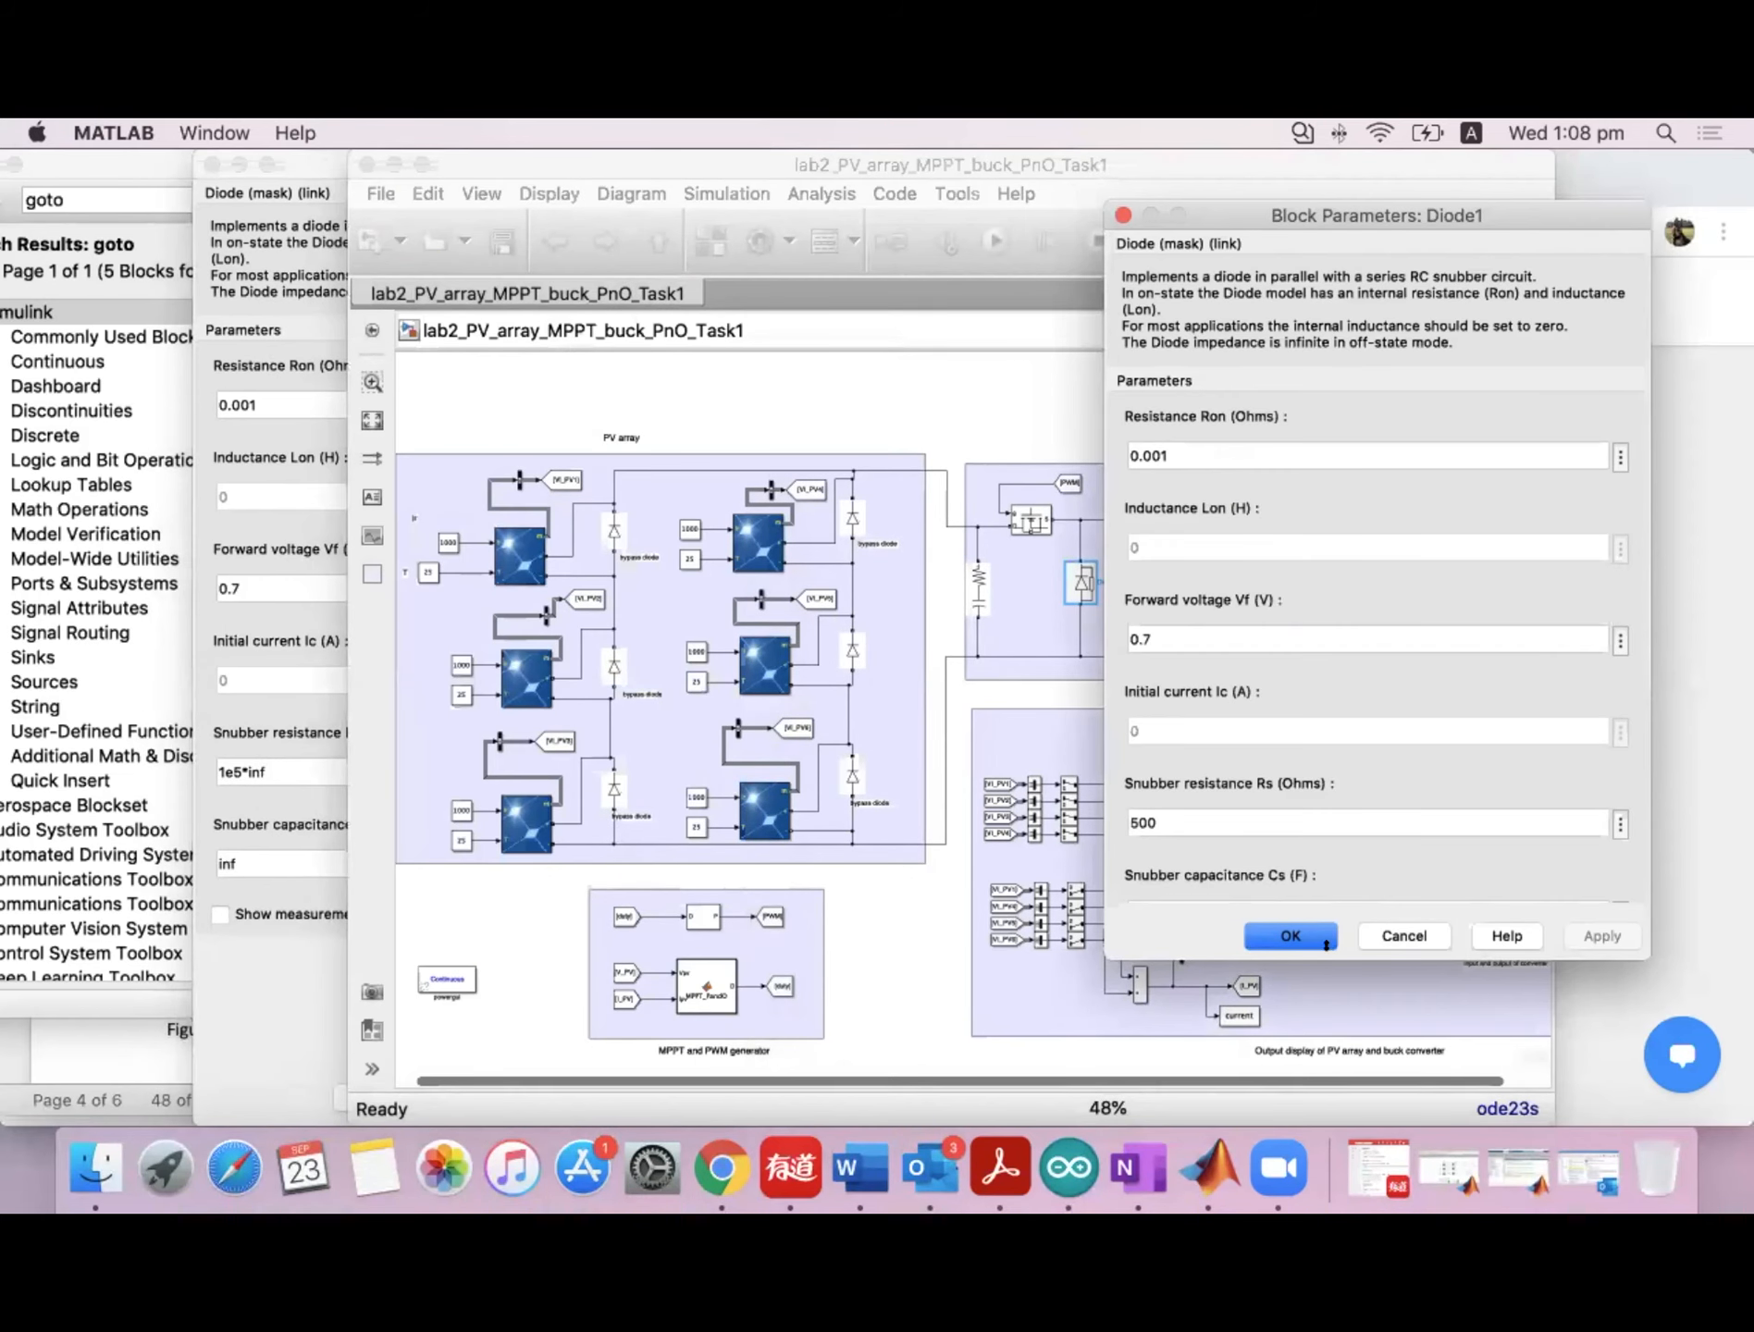
left_click_drag(1345, 957, 1350, 1191)
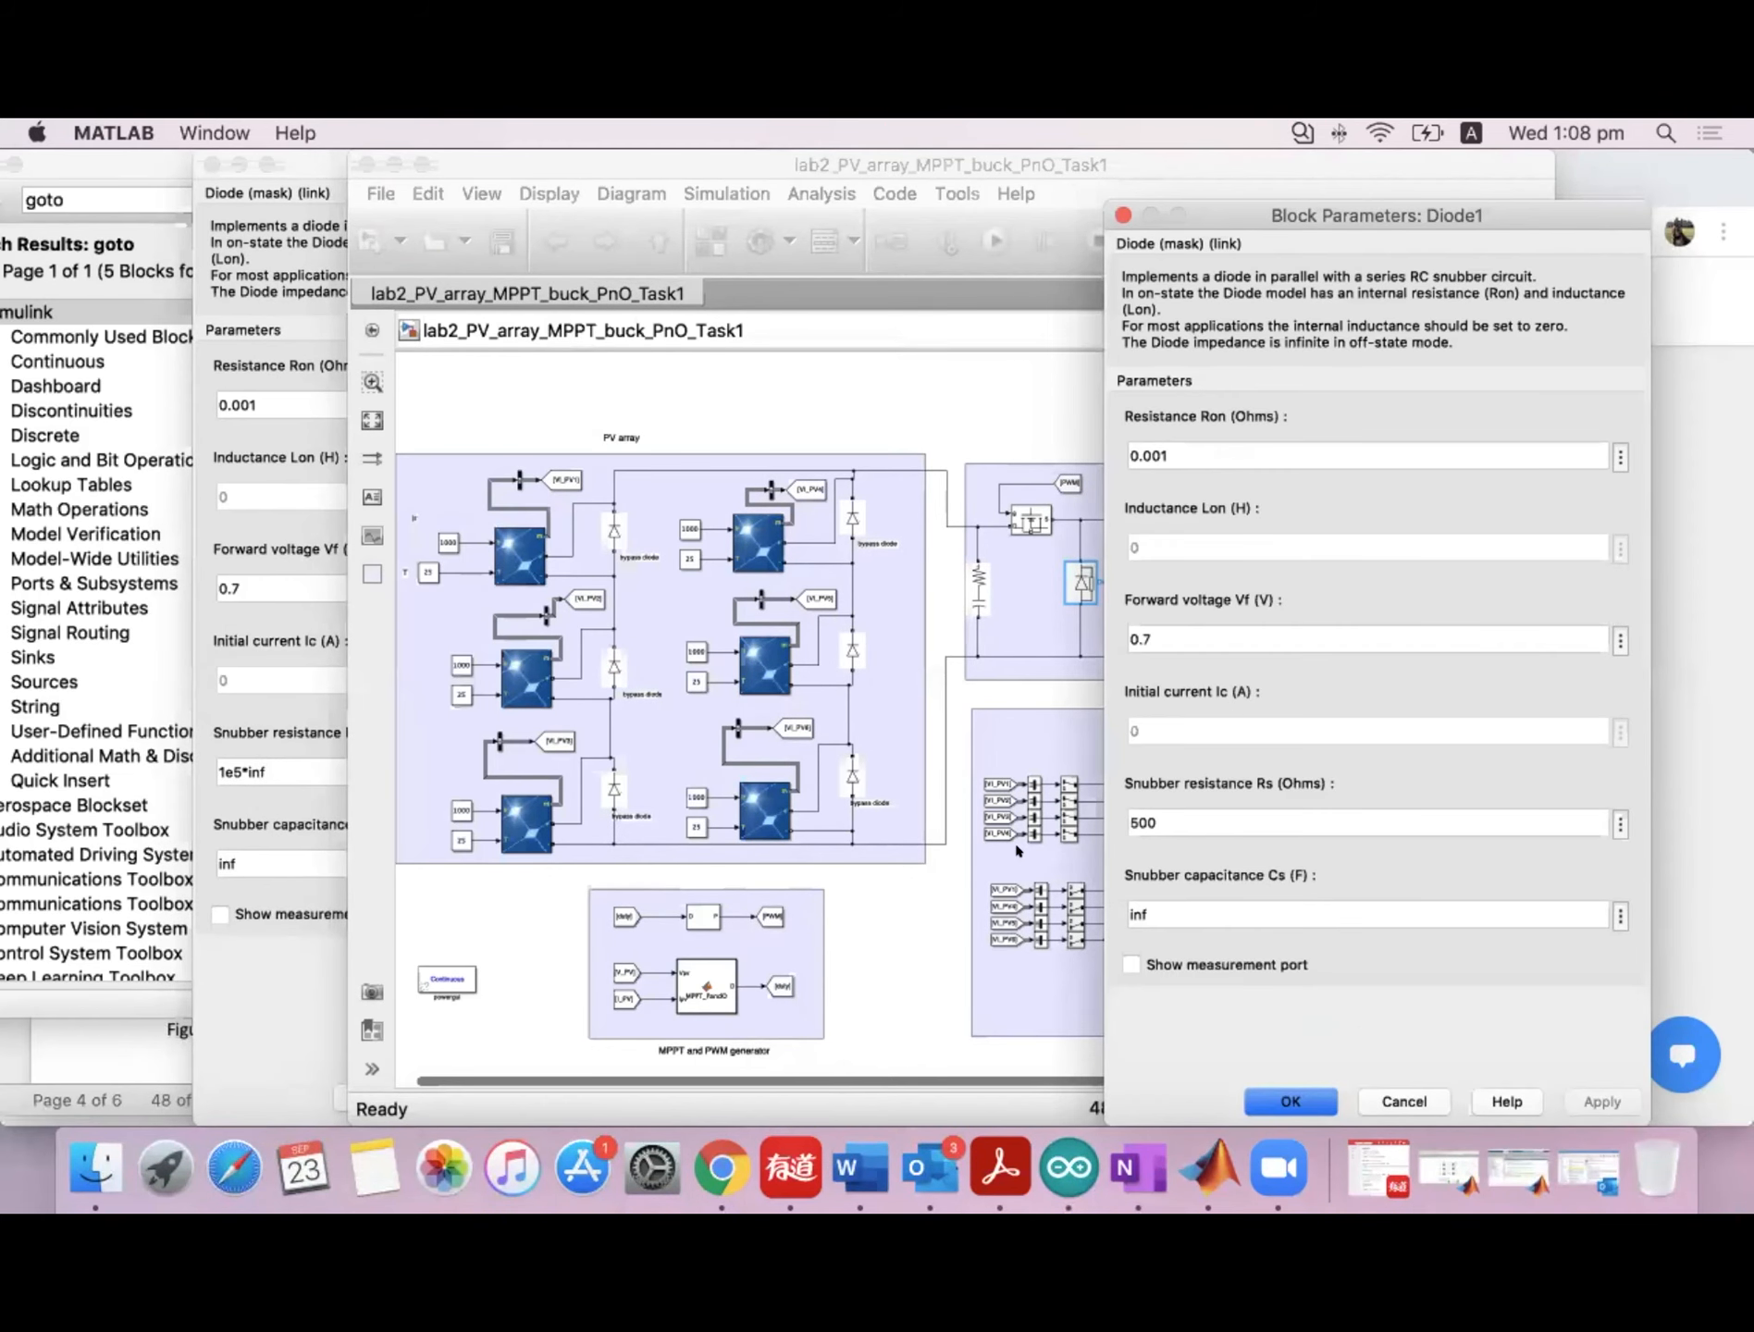
left_click(254, 957)
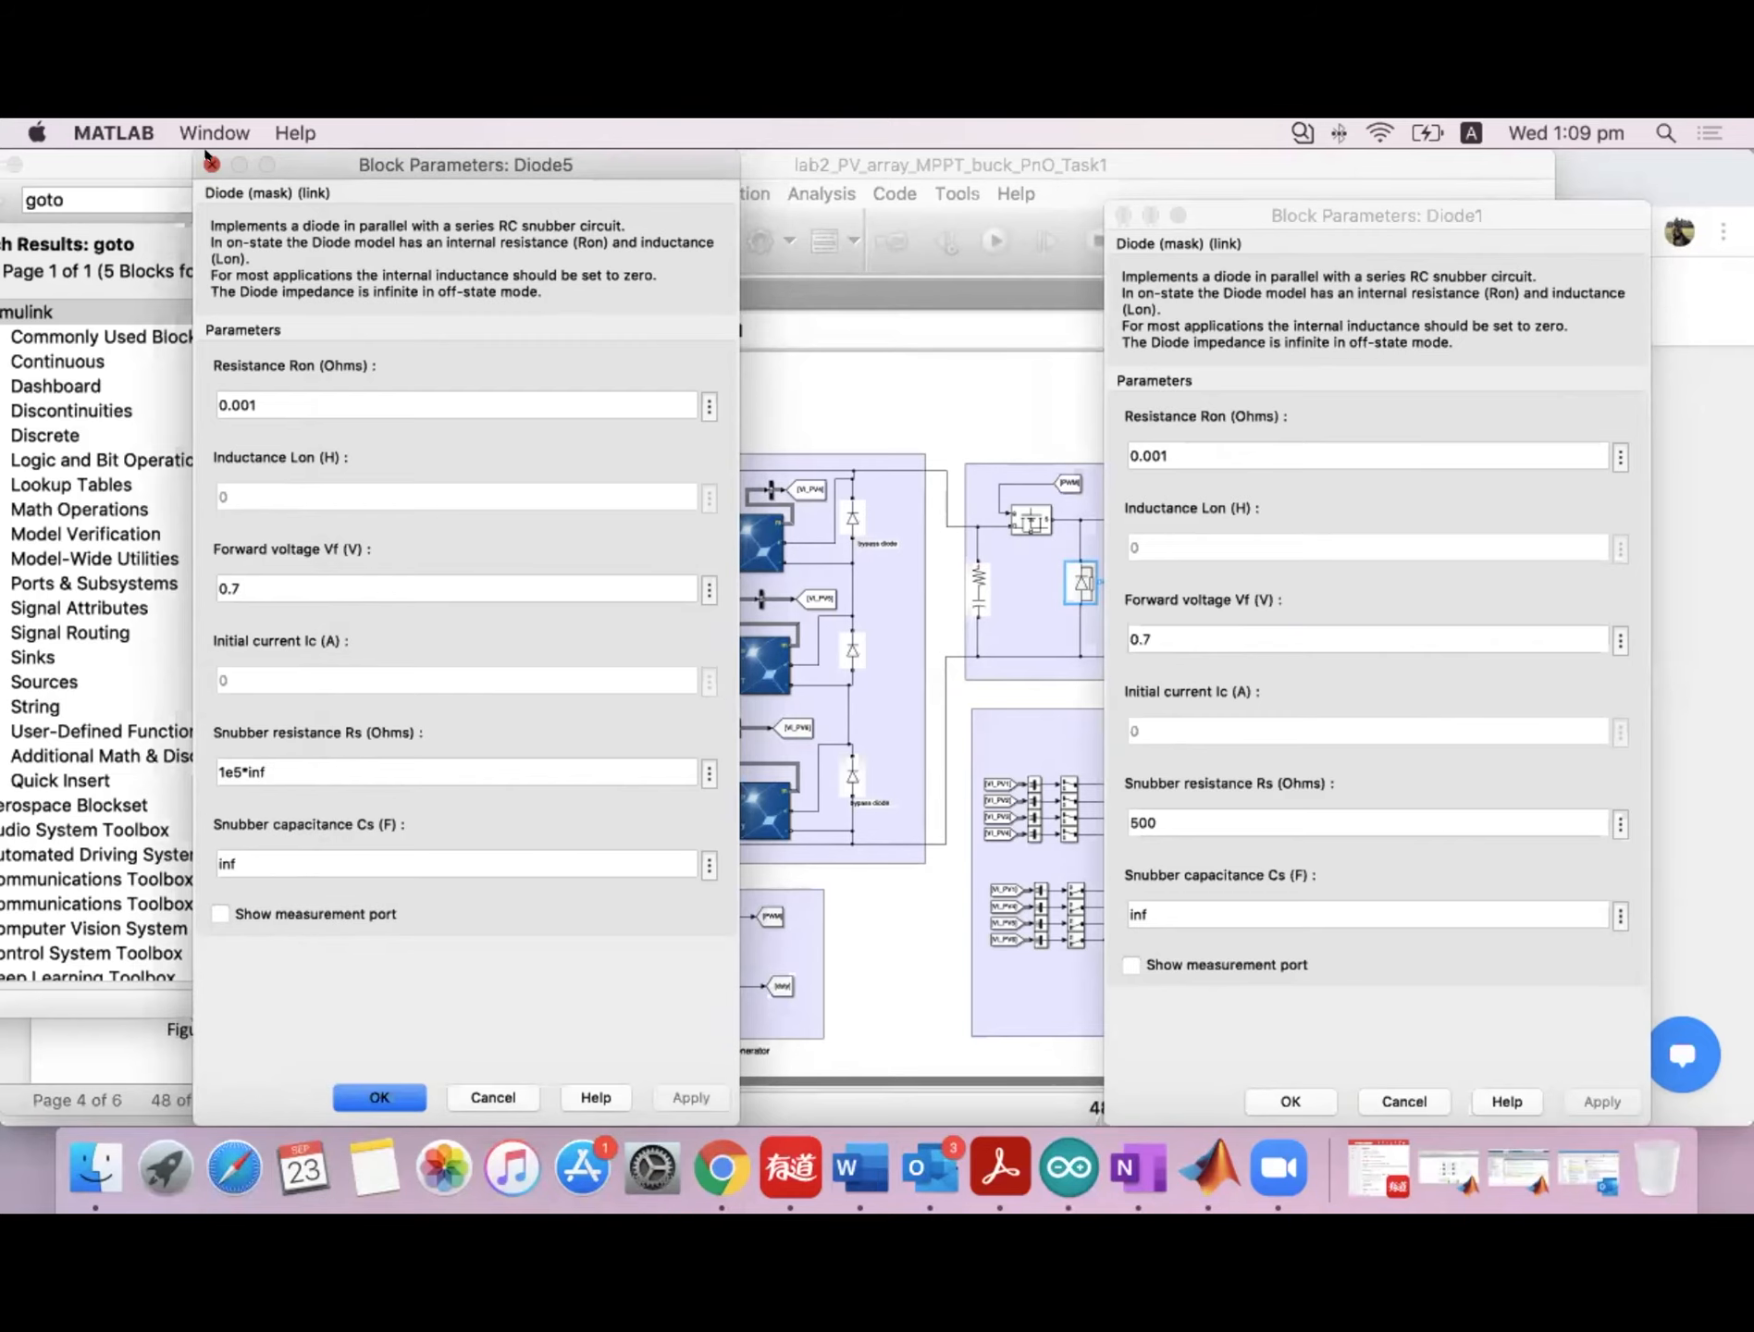
left_click(212, 165)
left_click_drag(1503, 212, 1503, 323)
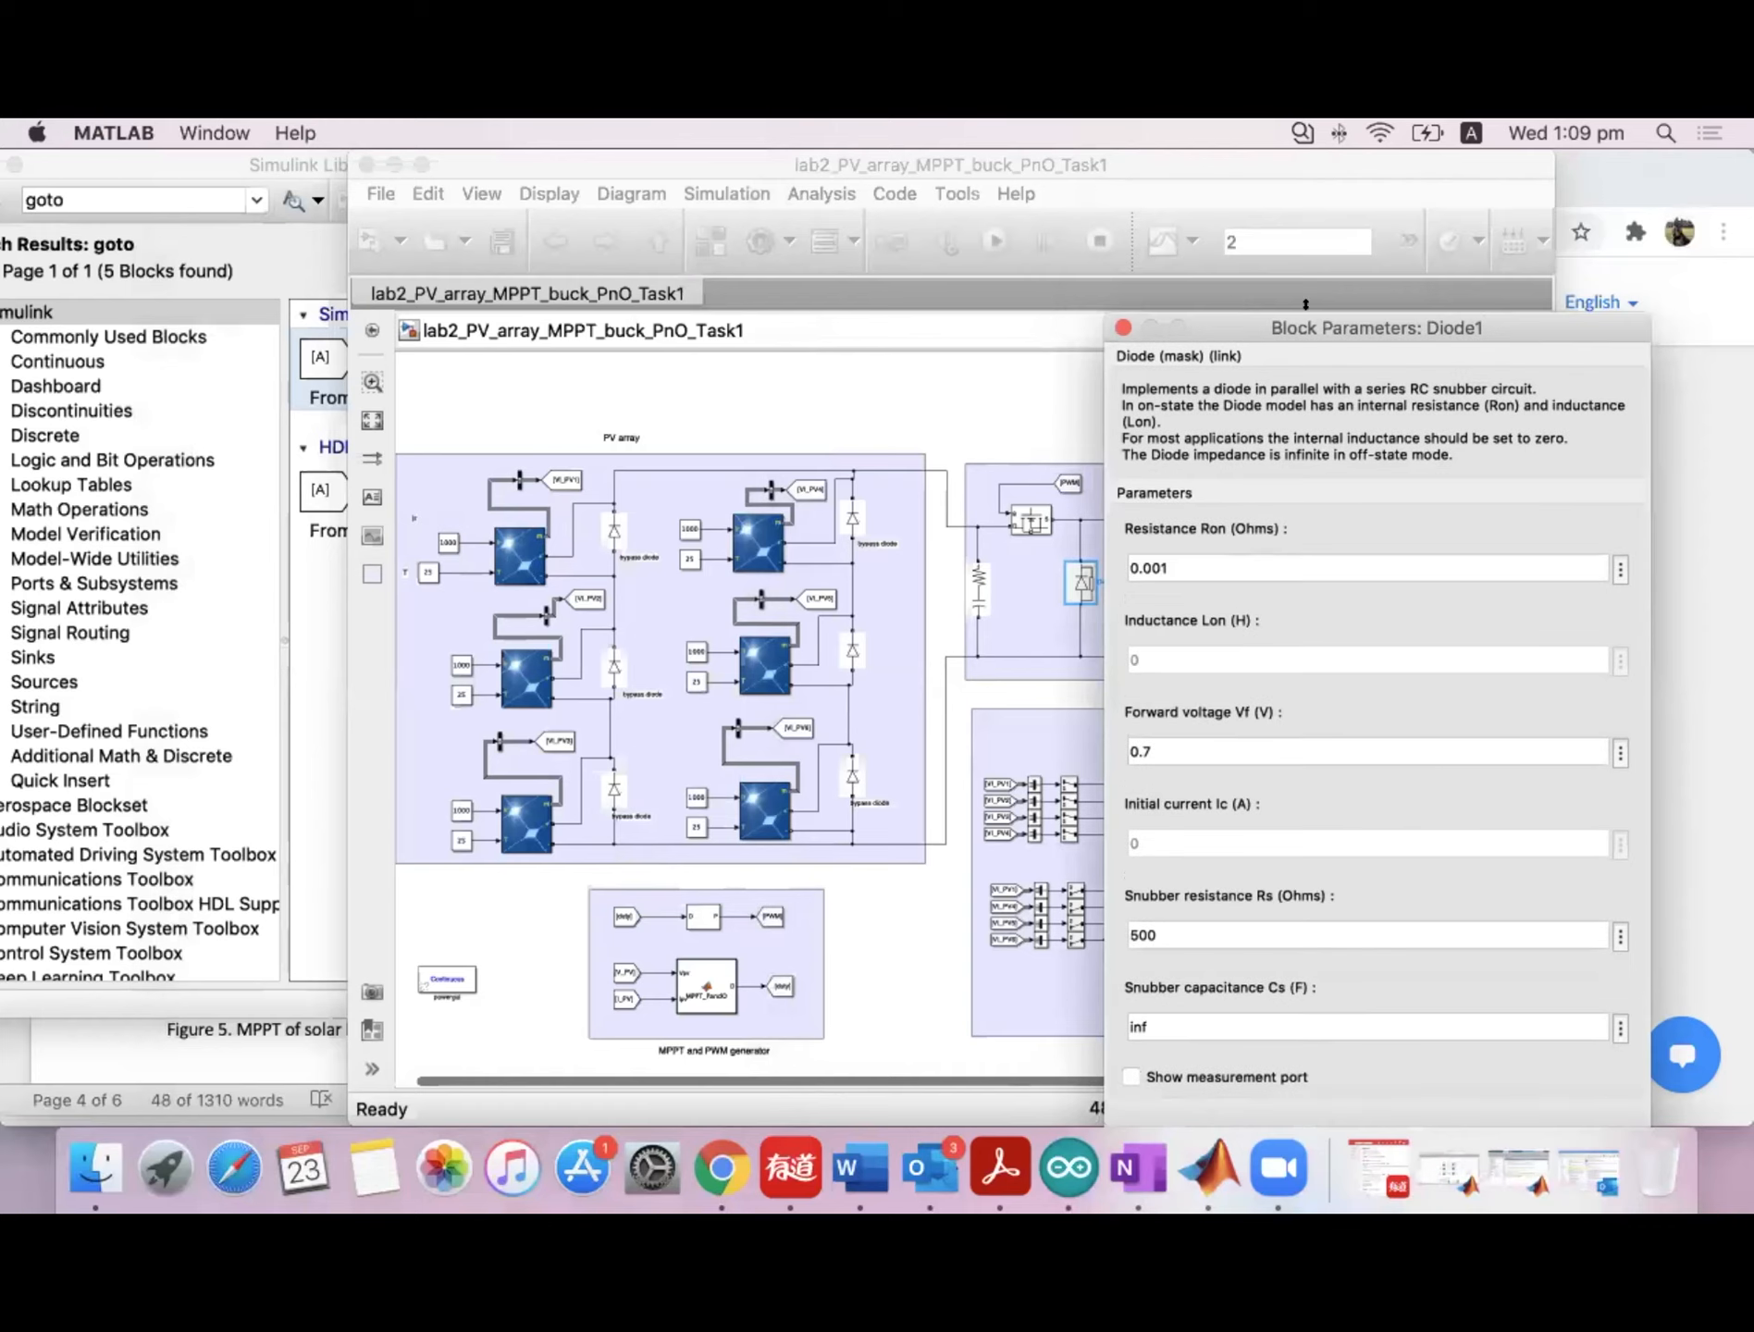
left_click(1122, 328)
Inspect the branch type, resistance and capacitance of the series RLC branch at the buck converter's input, moving its dialog aside.
double_click(978, 586)
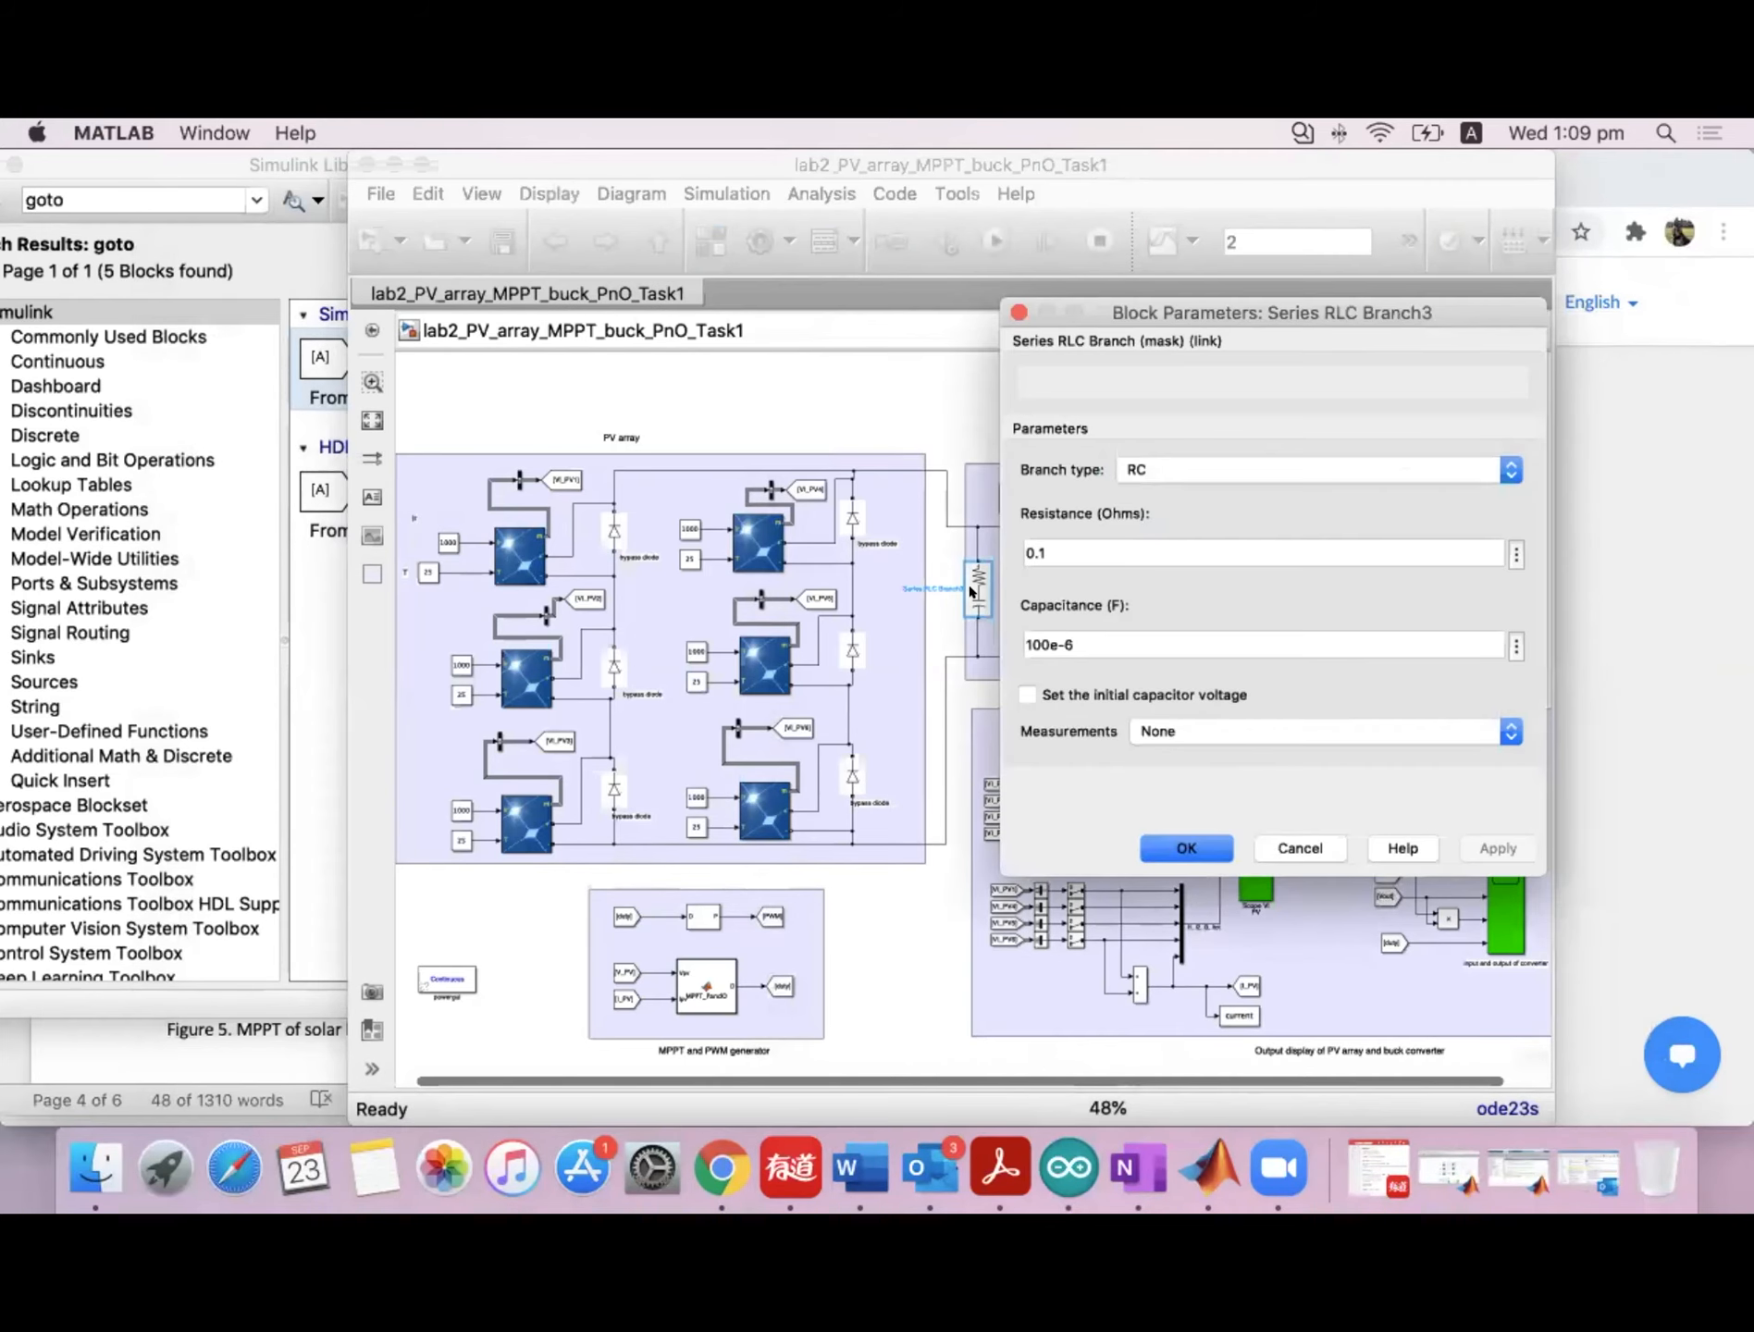
left_click_drag(1429, 322, 673, 253)
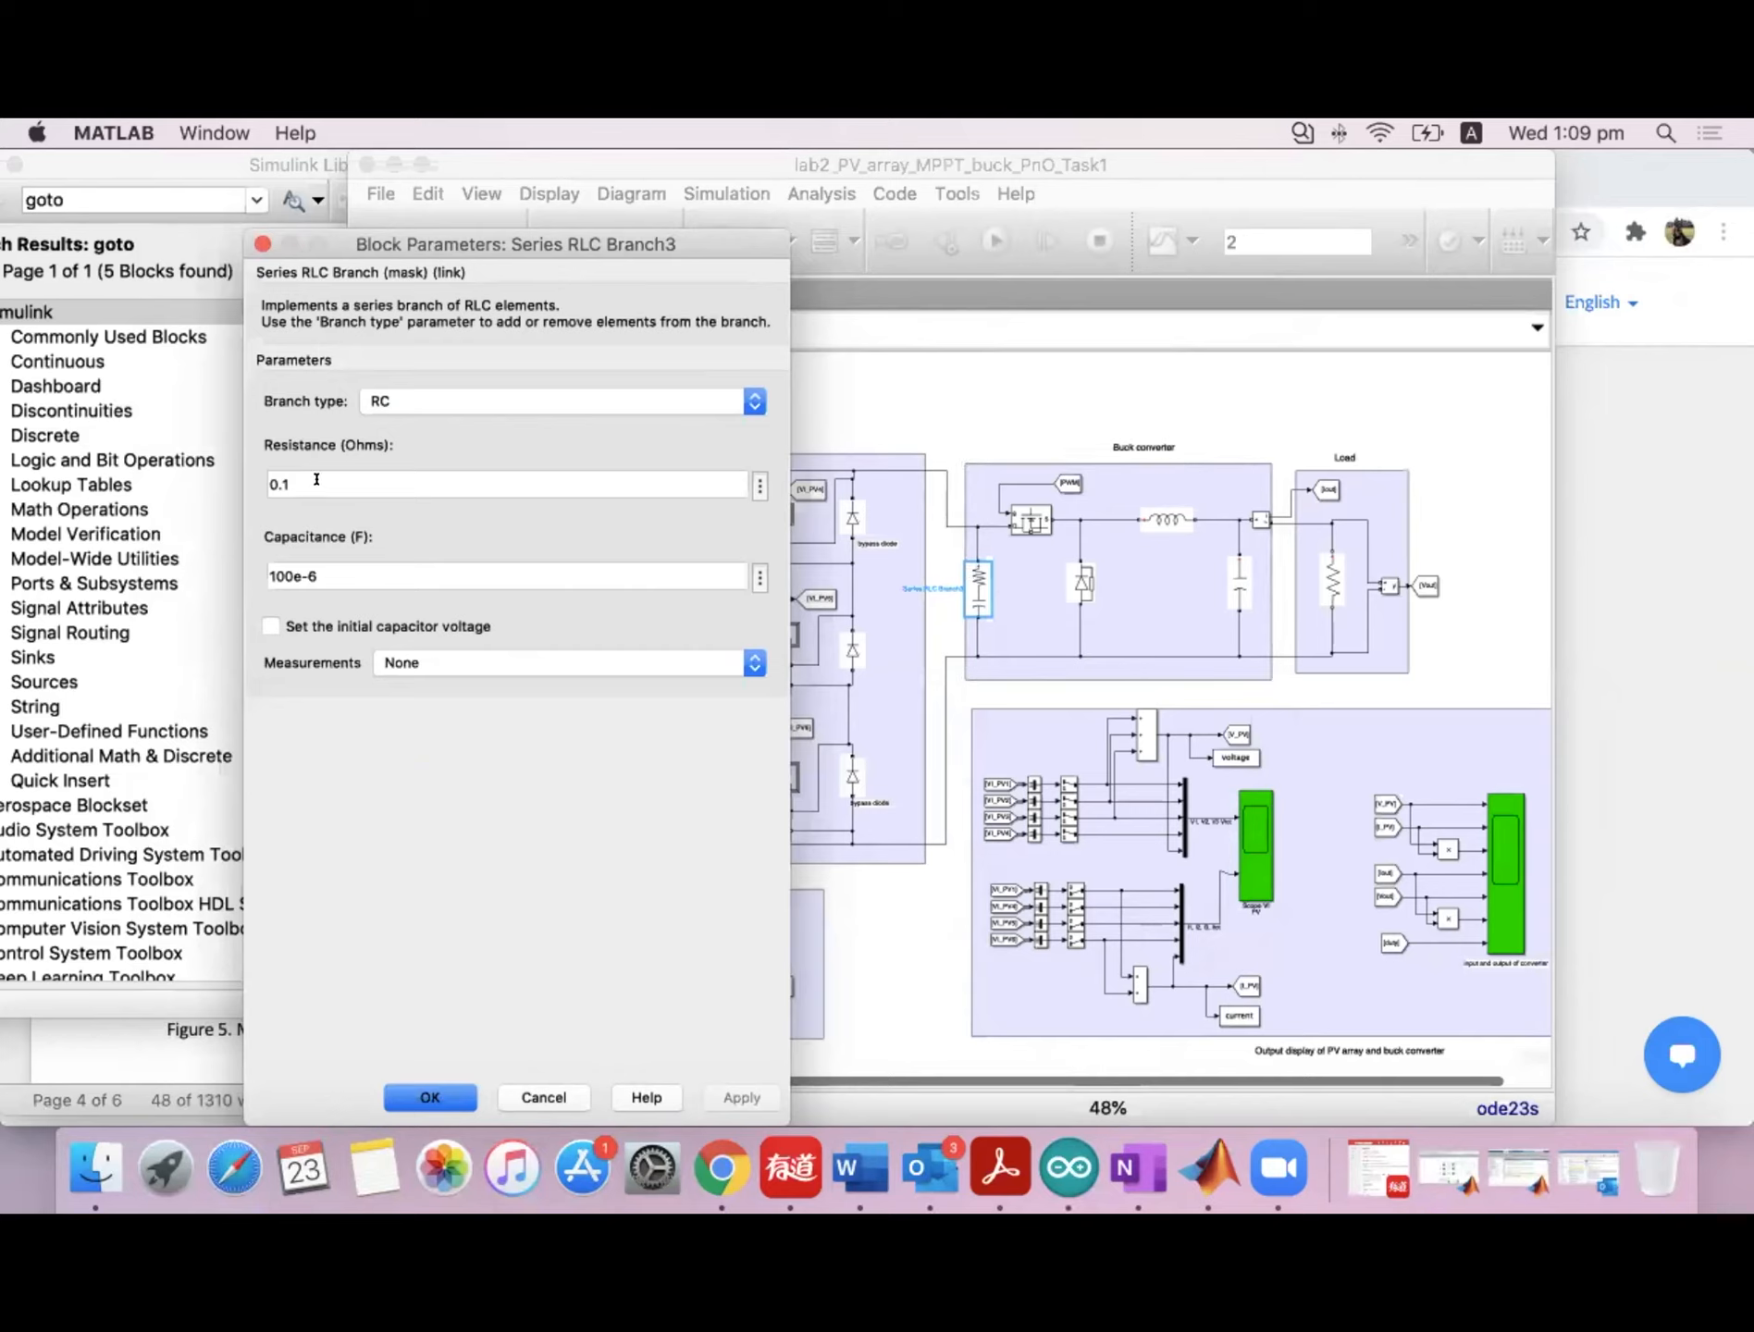
left_click(313, 568)
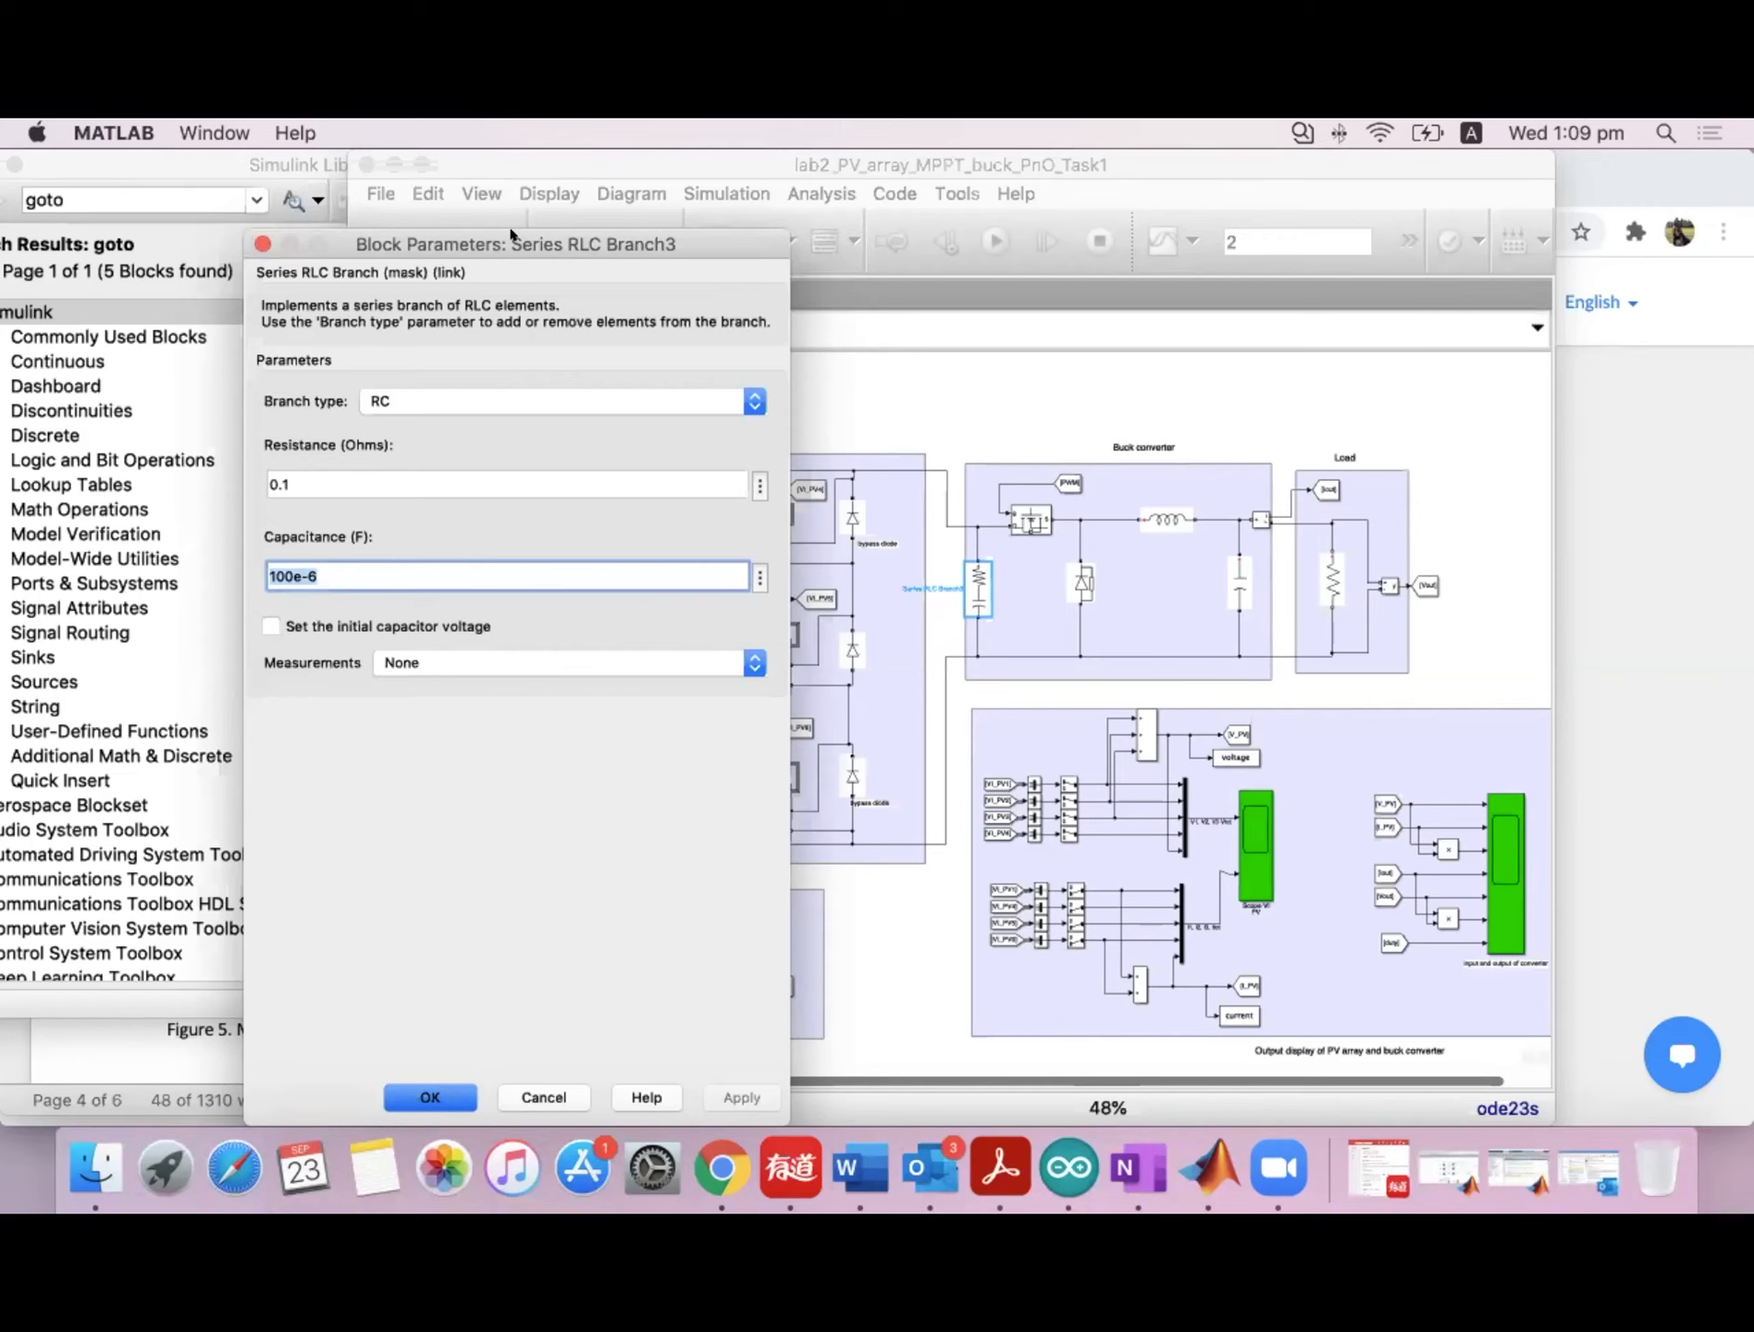
left_click_drag(338, 243, 968, 191)
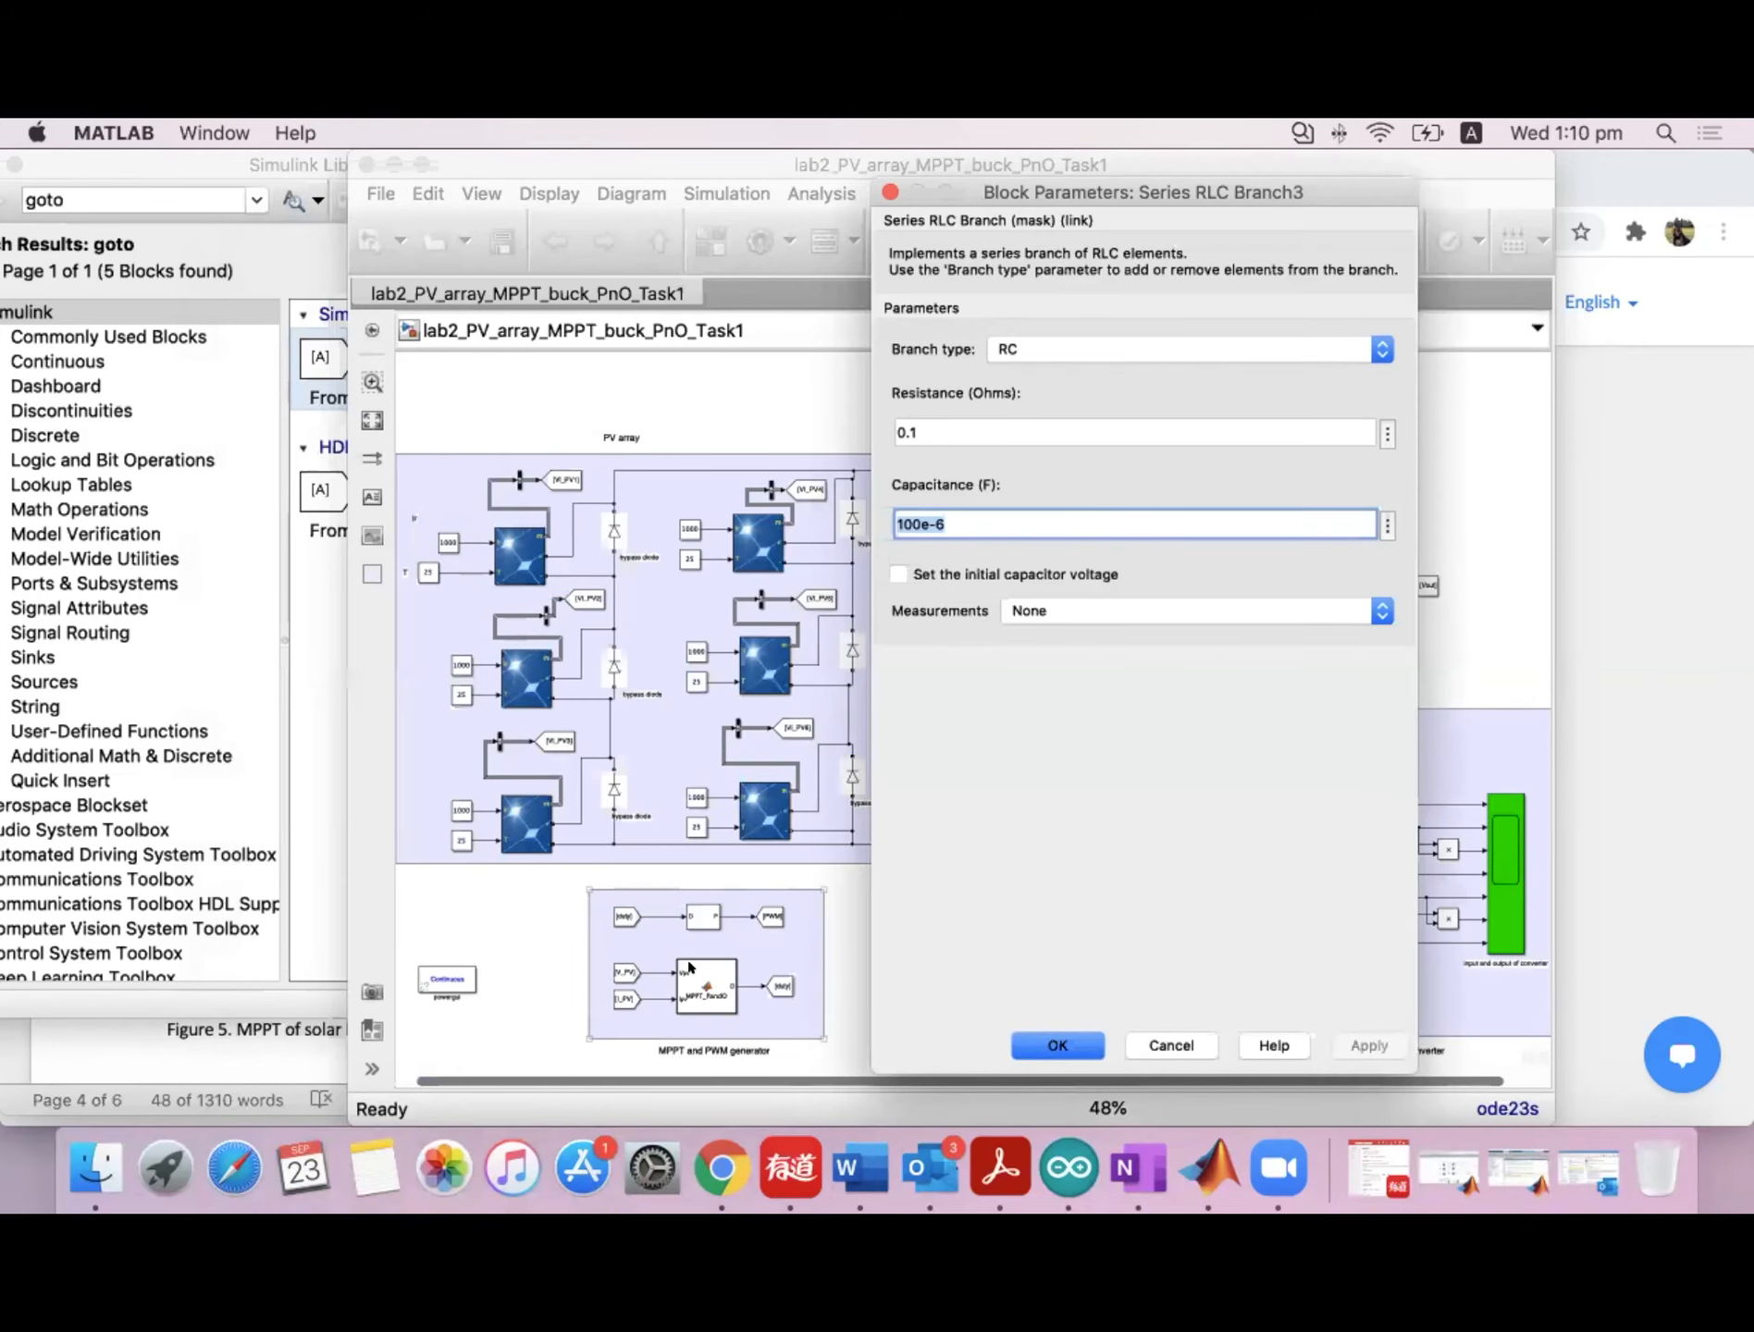
left_click(1410, 220)
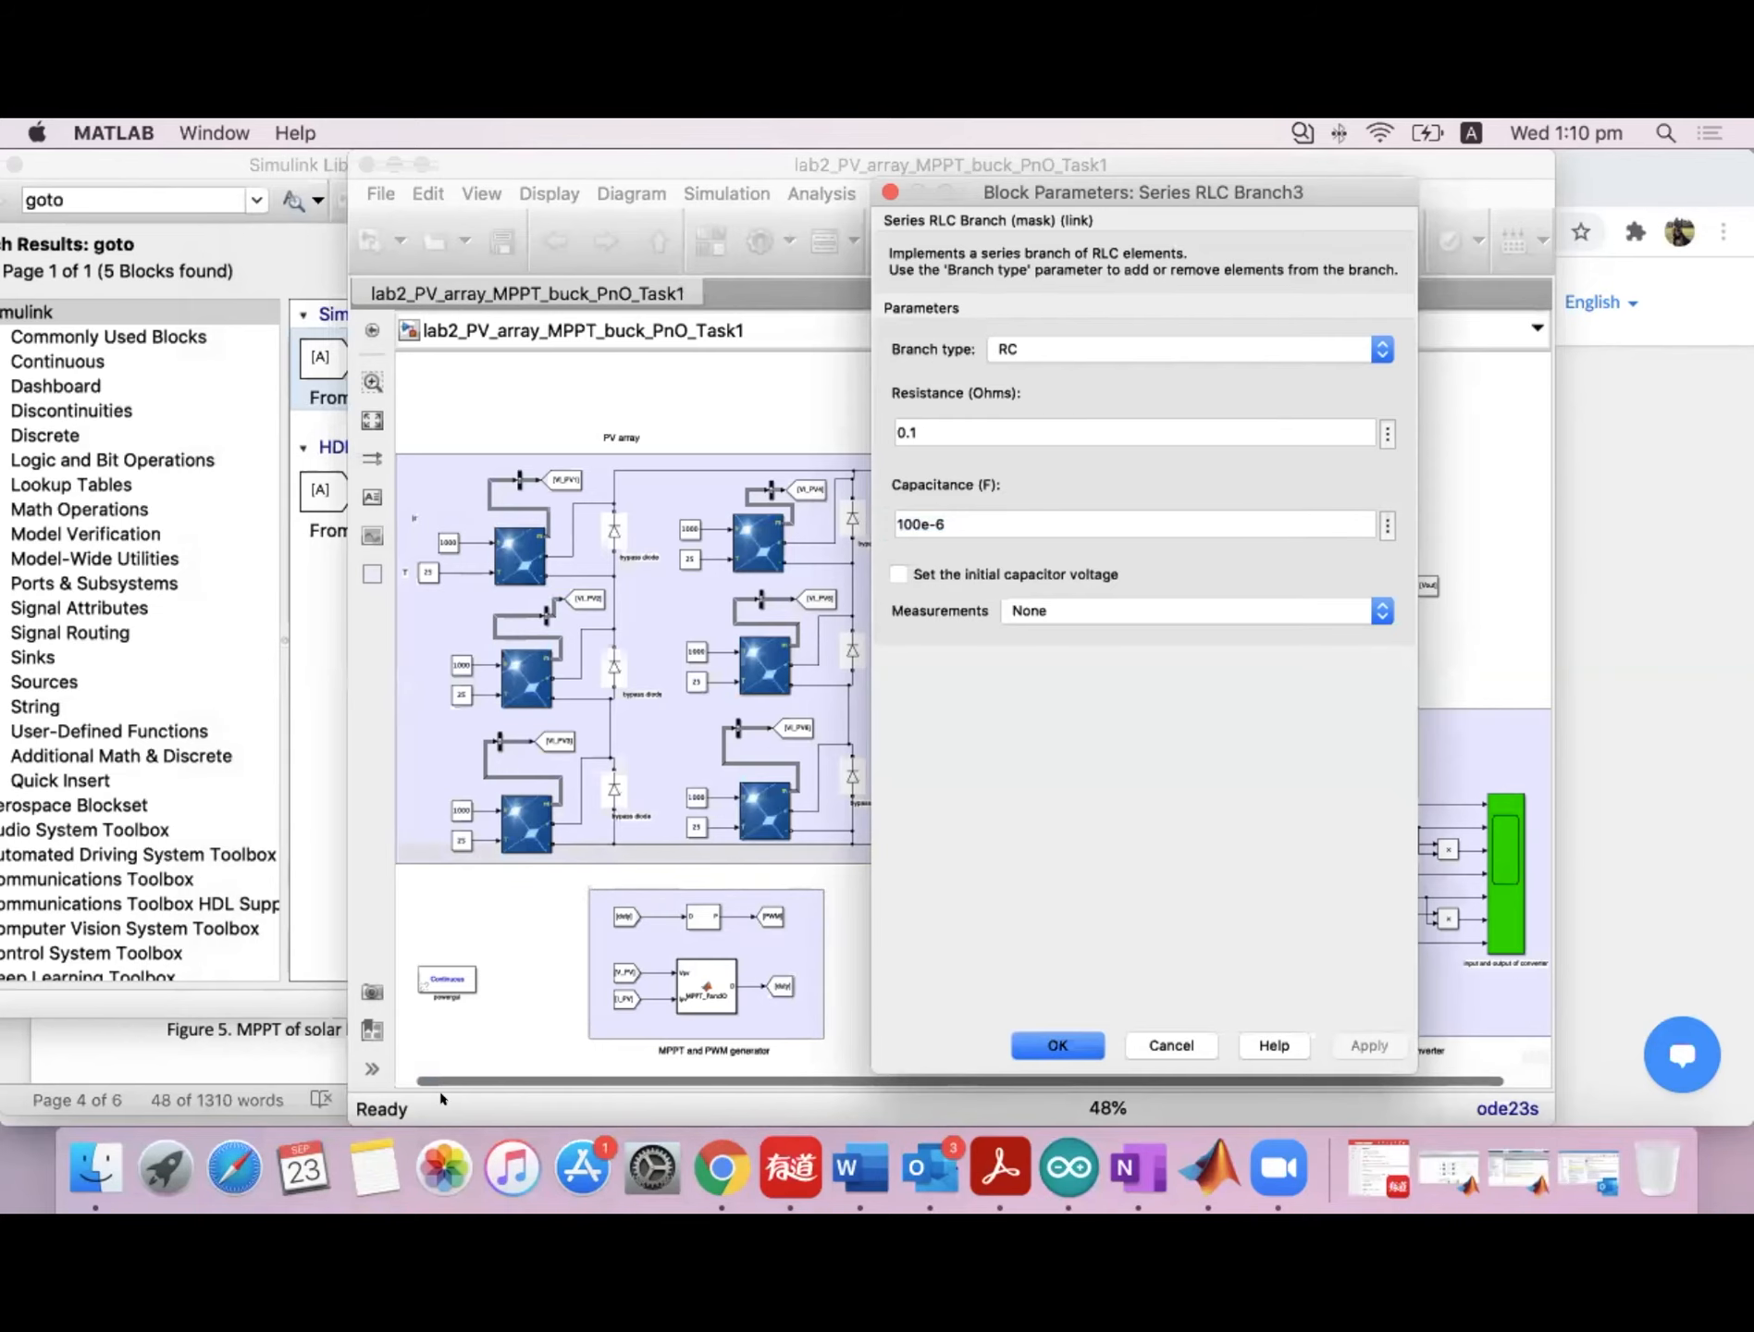
left_click_drag(1110, 191, 416, 164)
Inspect the FET resistance and internal diode resistance and forward voltage of the buck converter's MOSFET, closing and reopening its parameter dialog.
left_click(1020, 525)
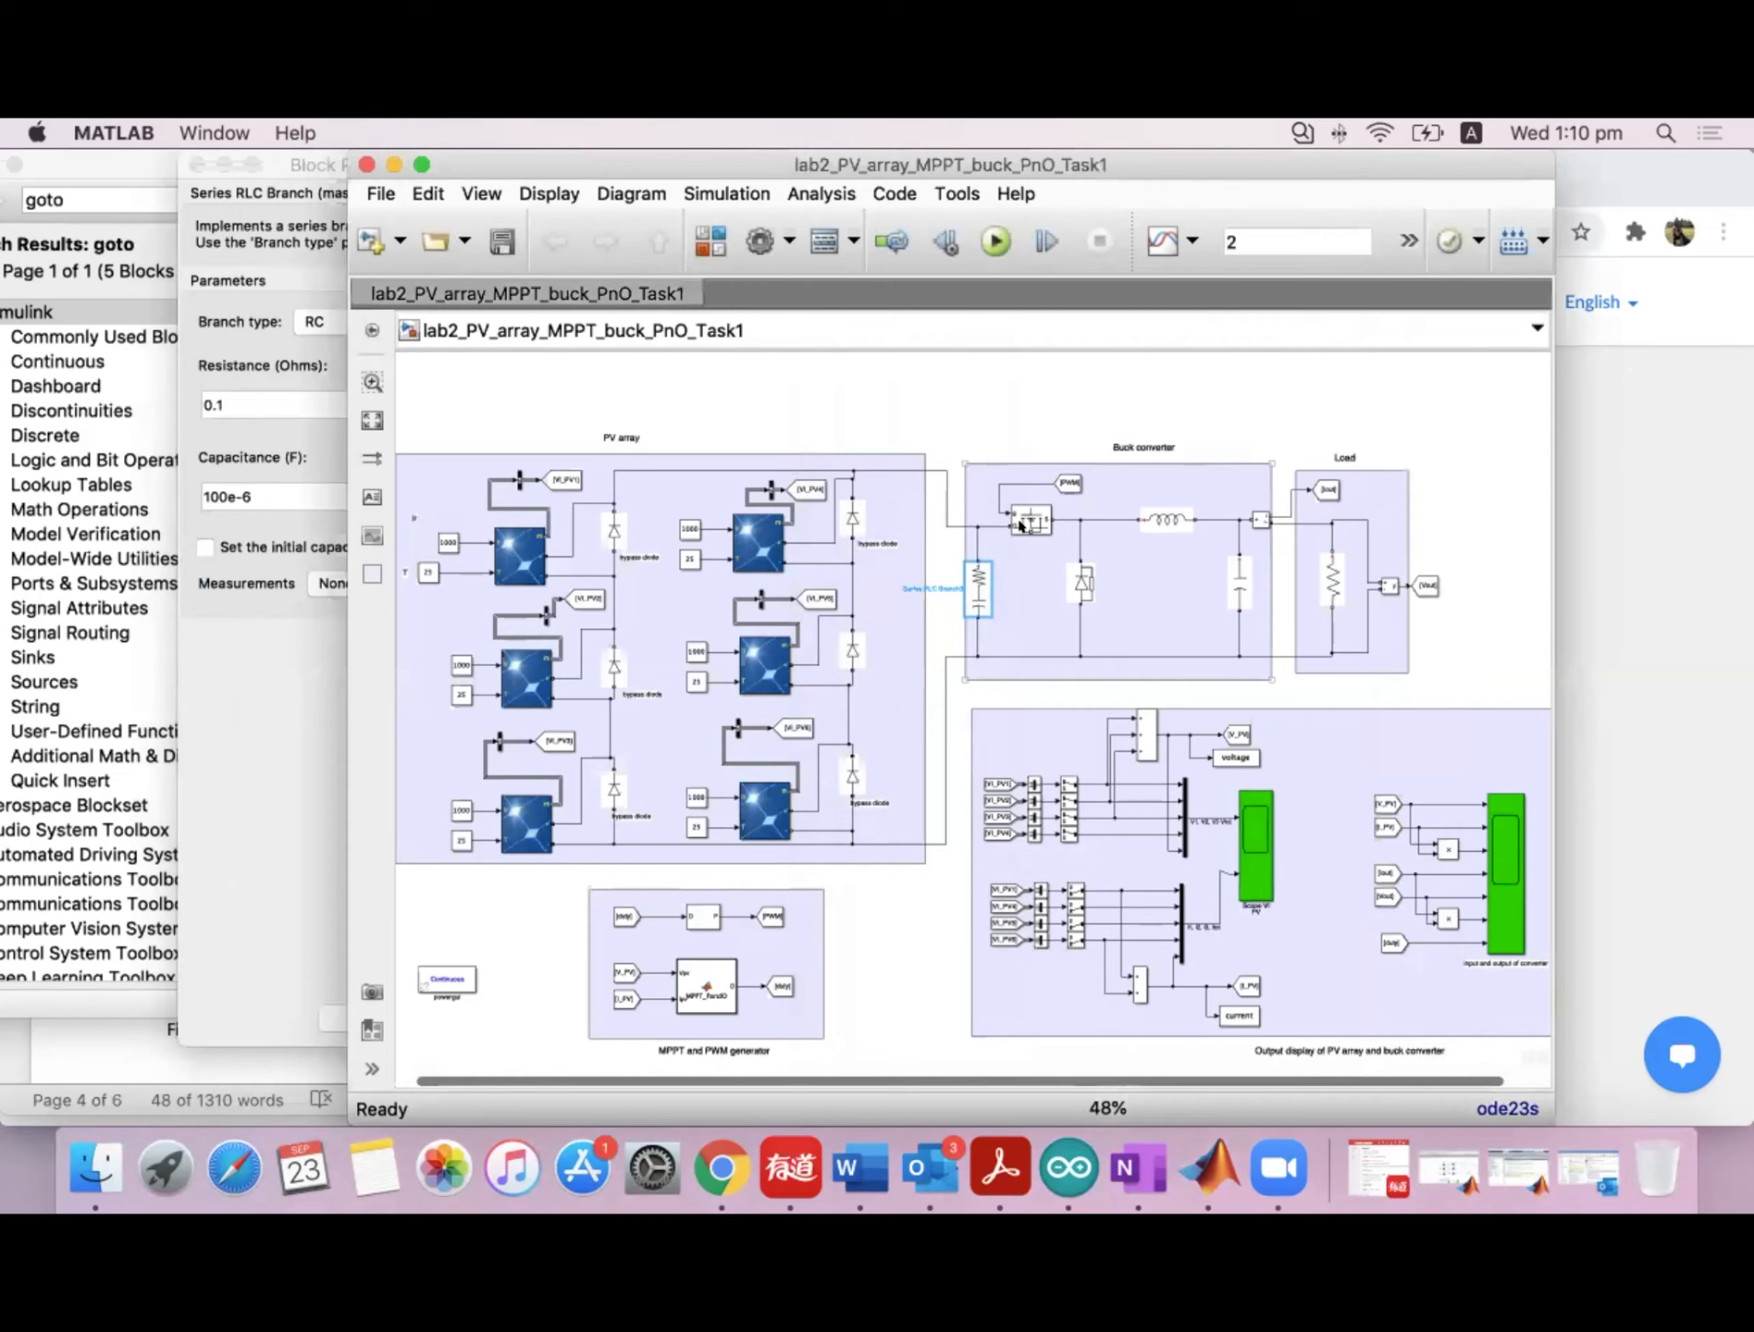
double_click(1020, 524)
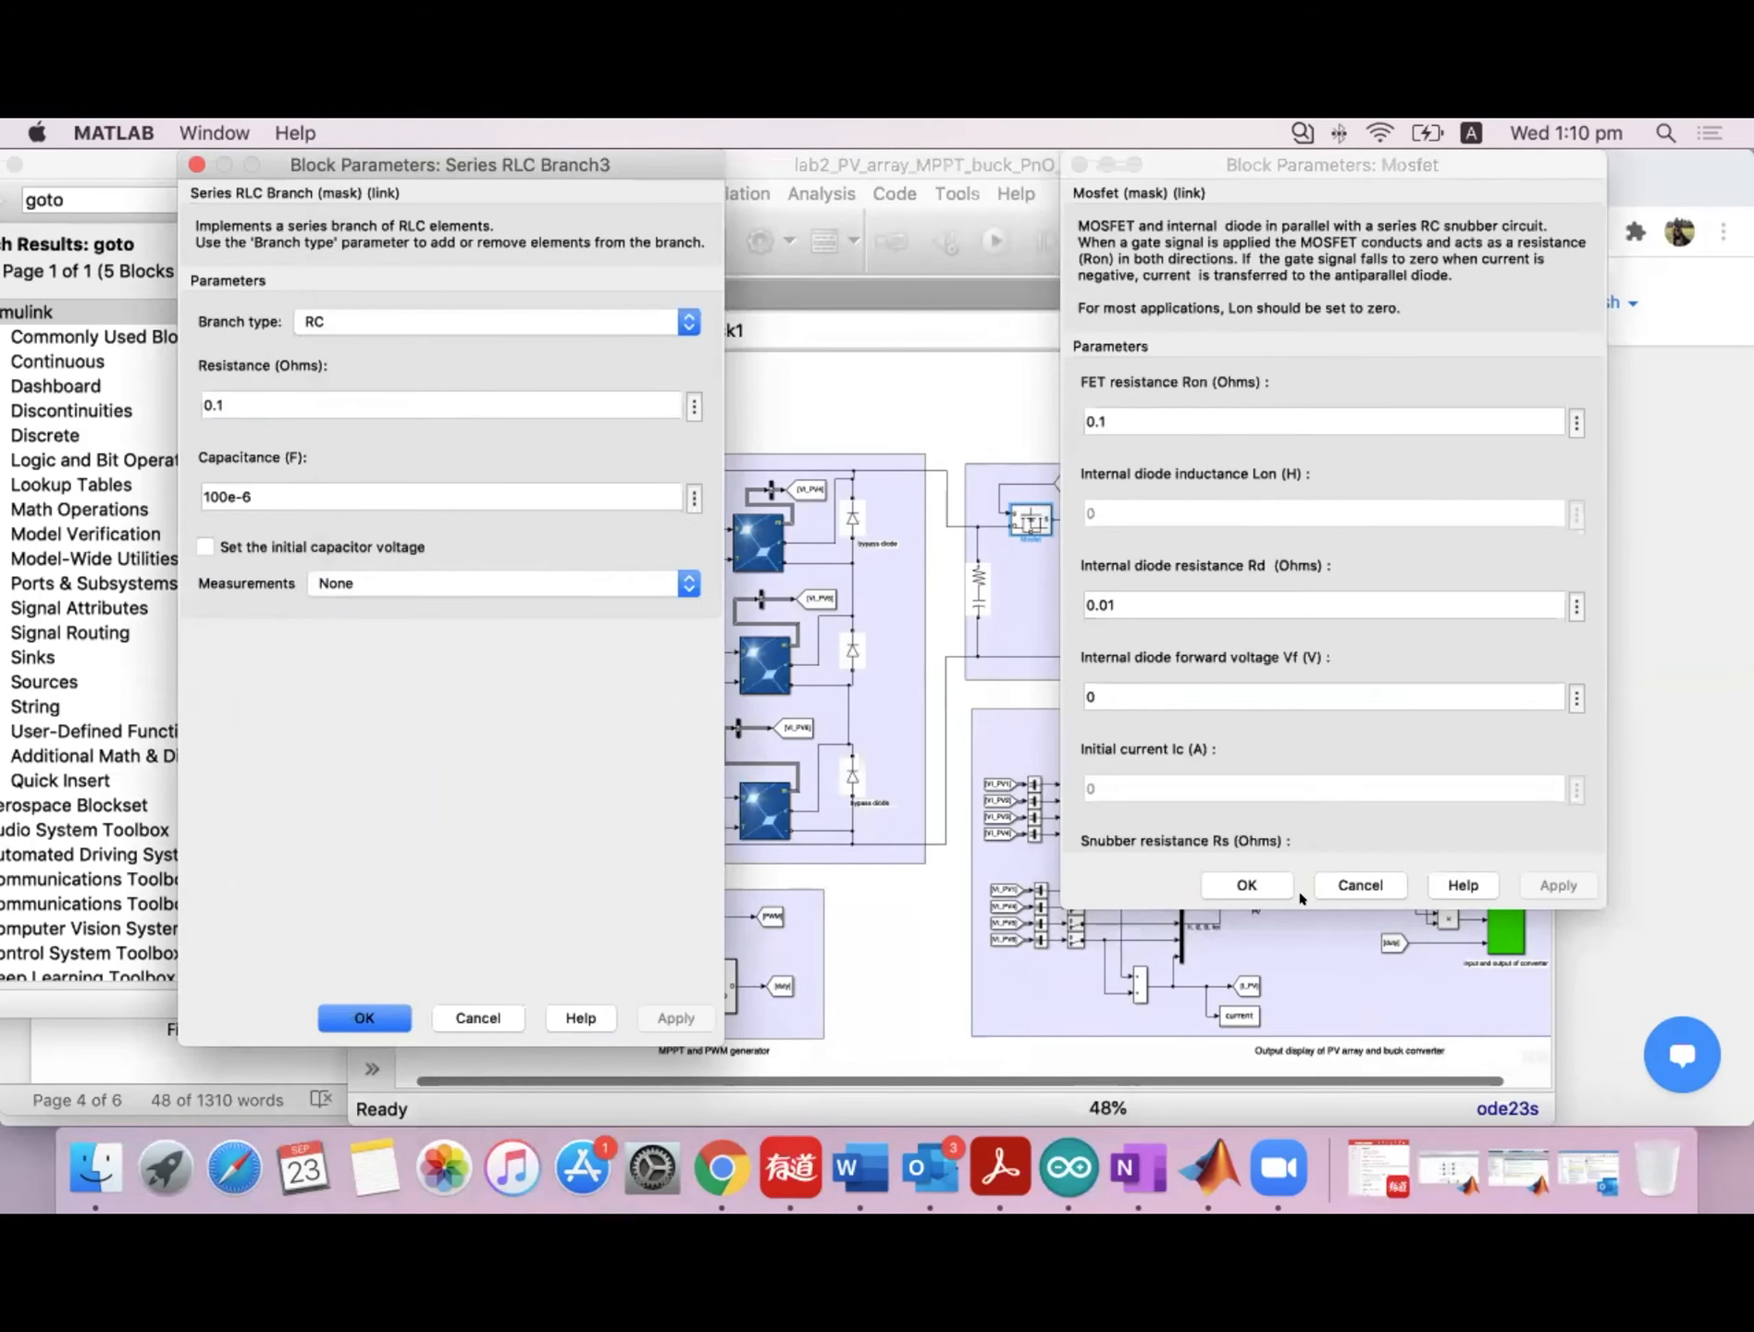
left_click(1288, 890)
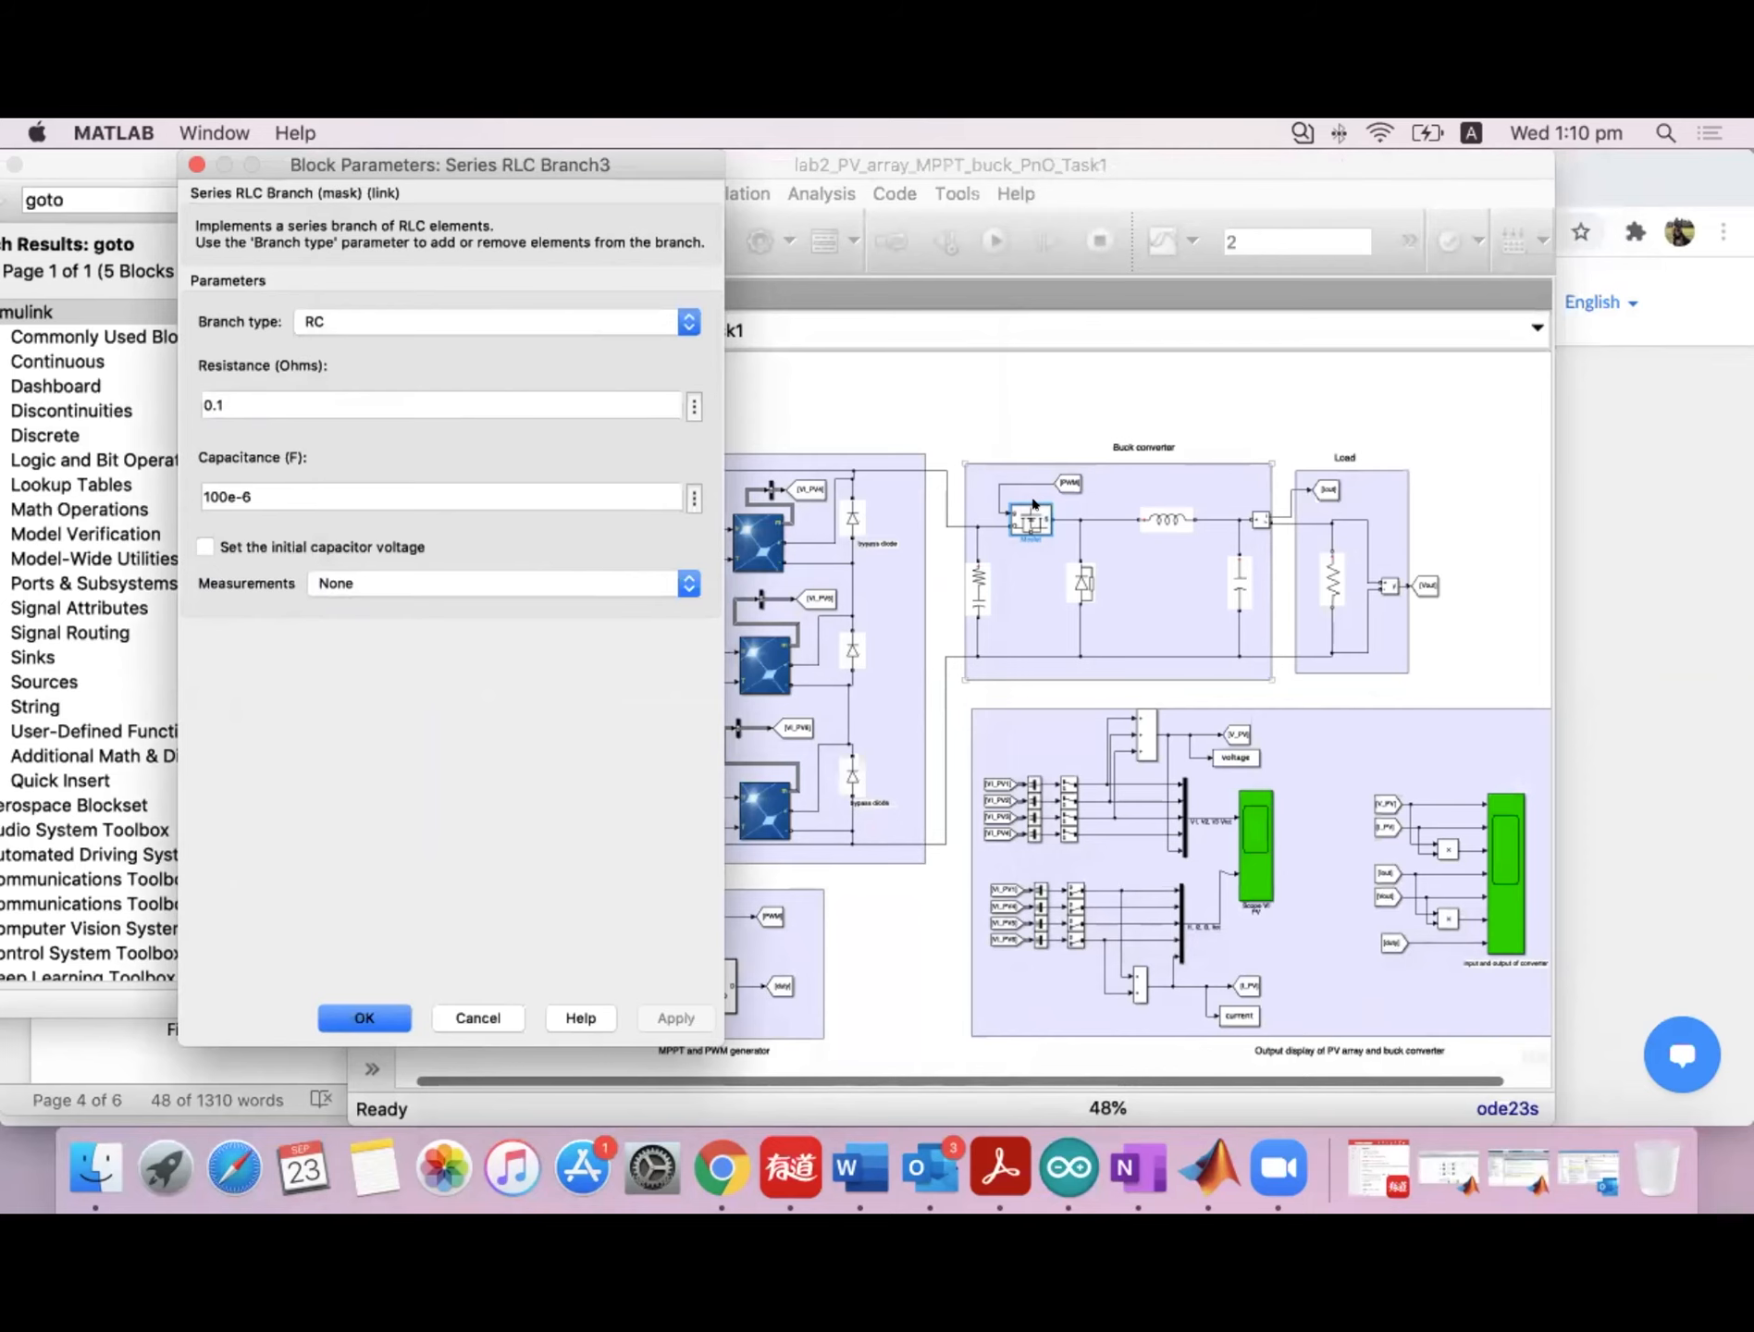
left_click(1034, 502)
double_click(1033, 502)
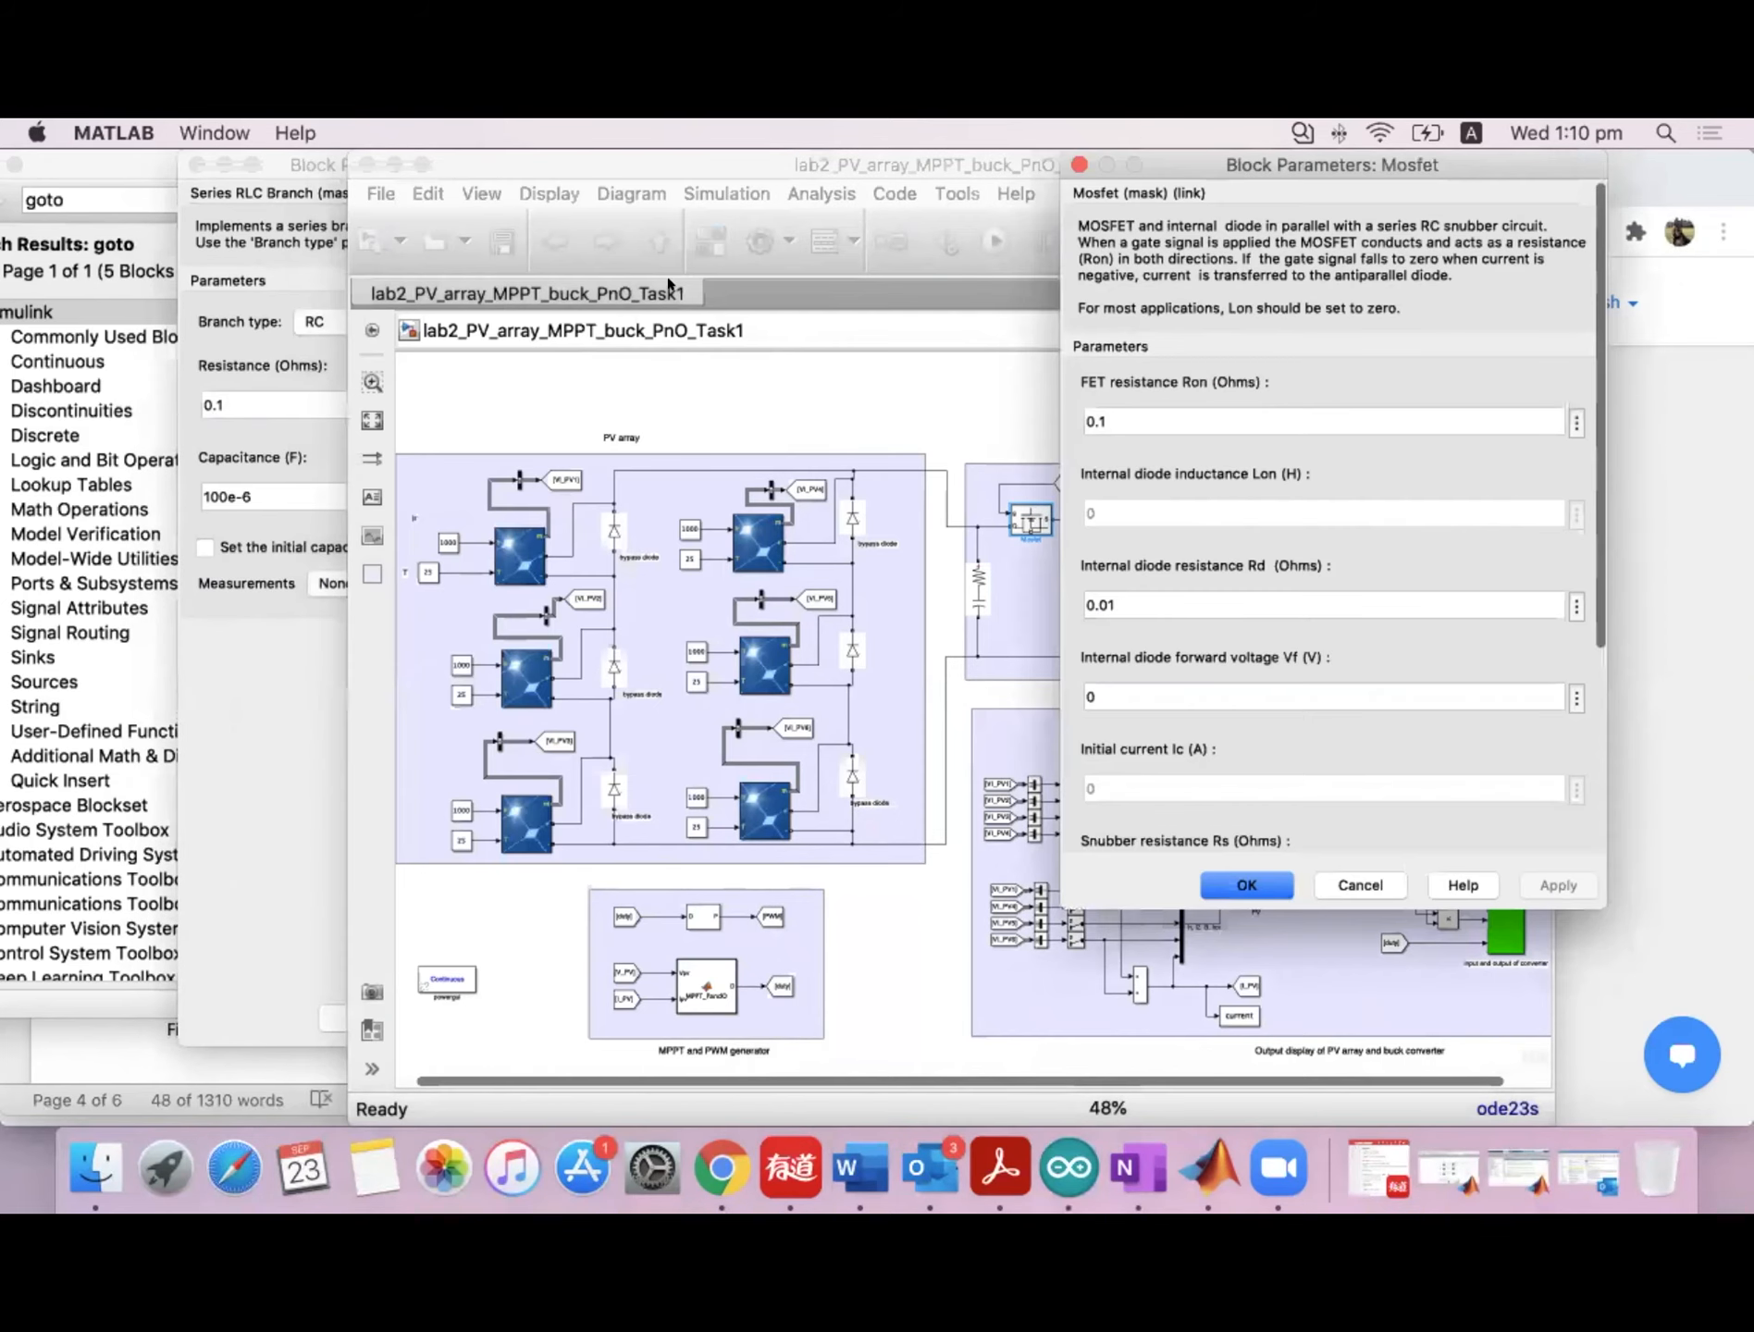
Switch to Outlook, read the question about the MPPT_PandO block in the "ELEC5206 Lab 2" e-mail, and minimise the mailbox.
left_click(295, 745)
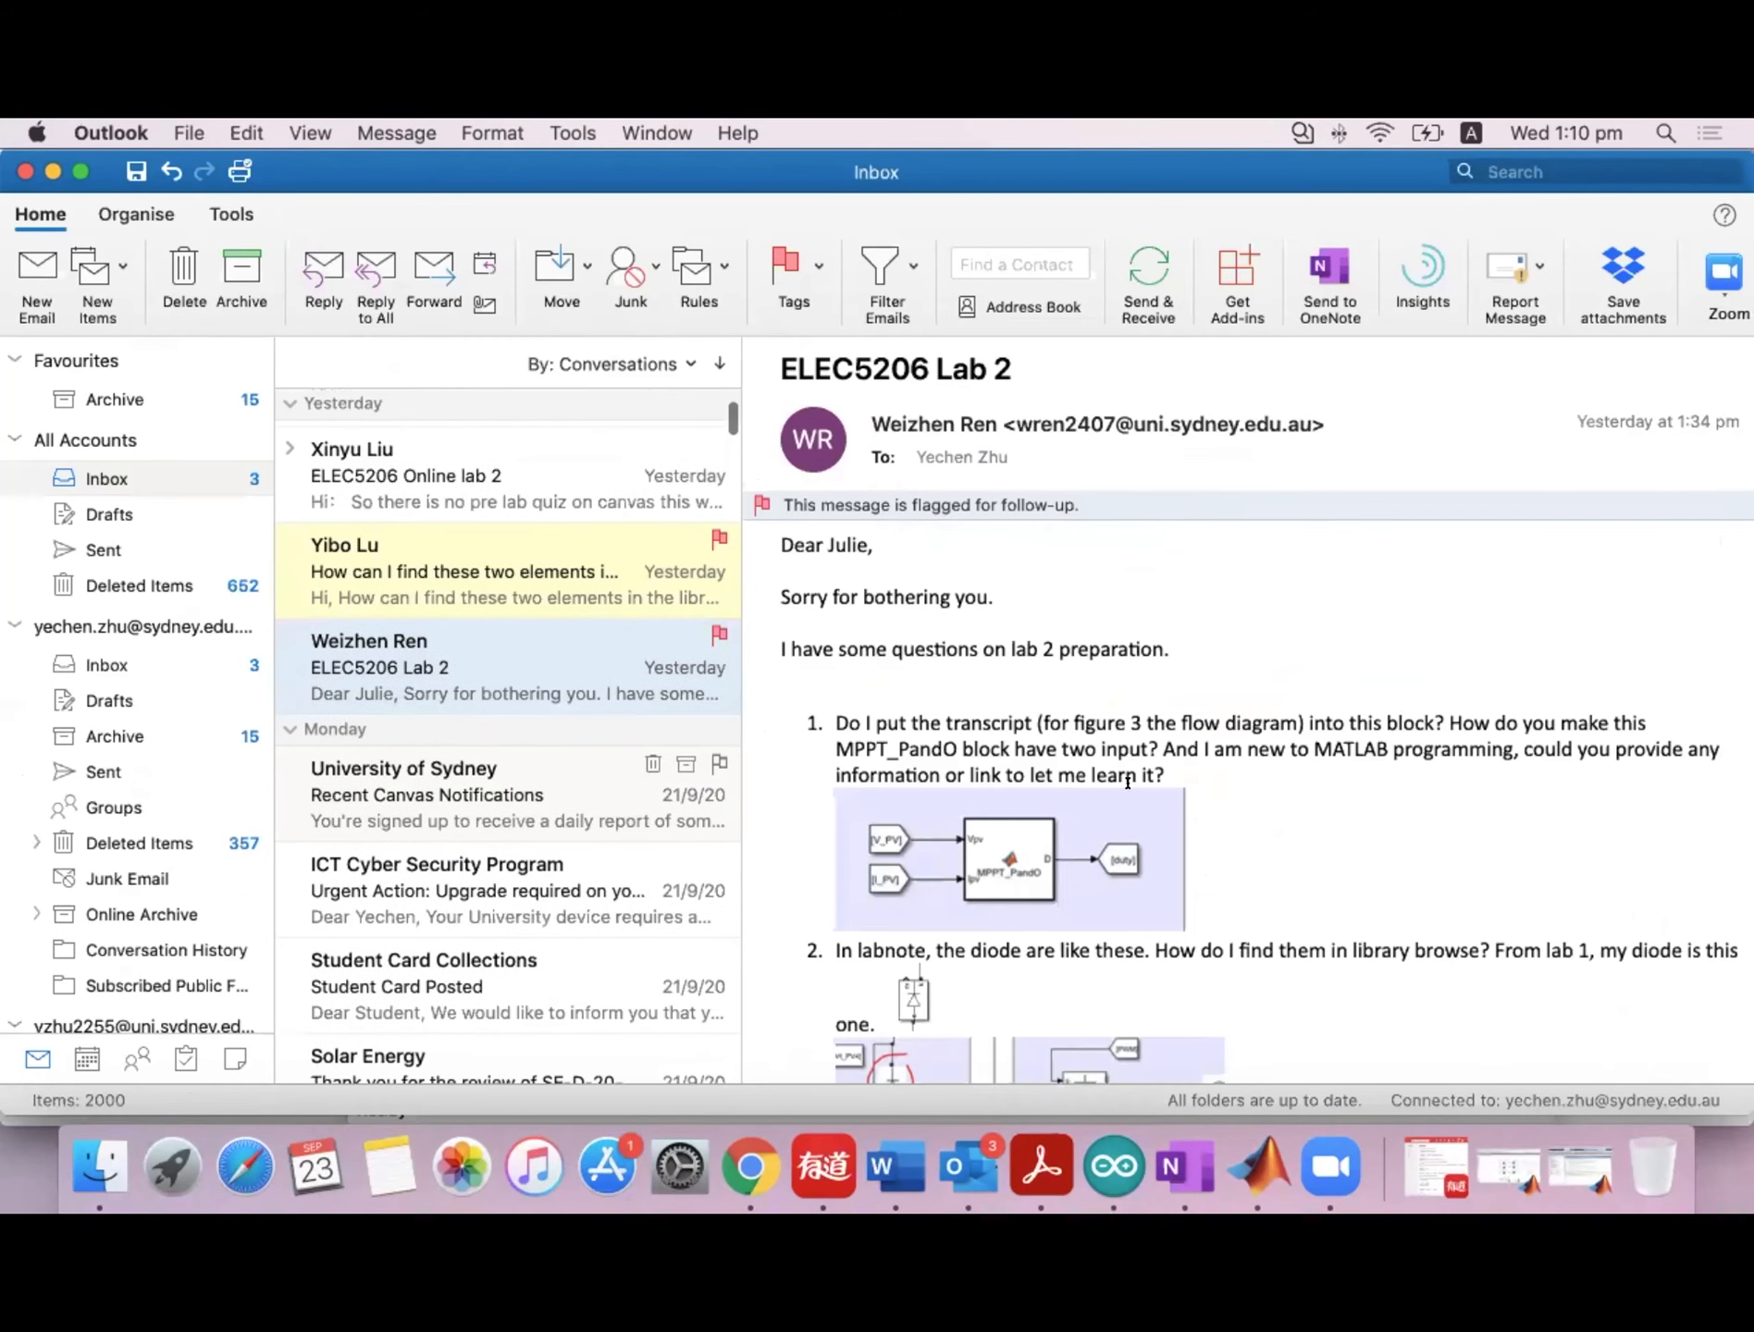
scroll(1128, 781, "down", 5)
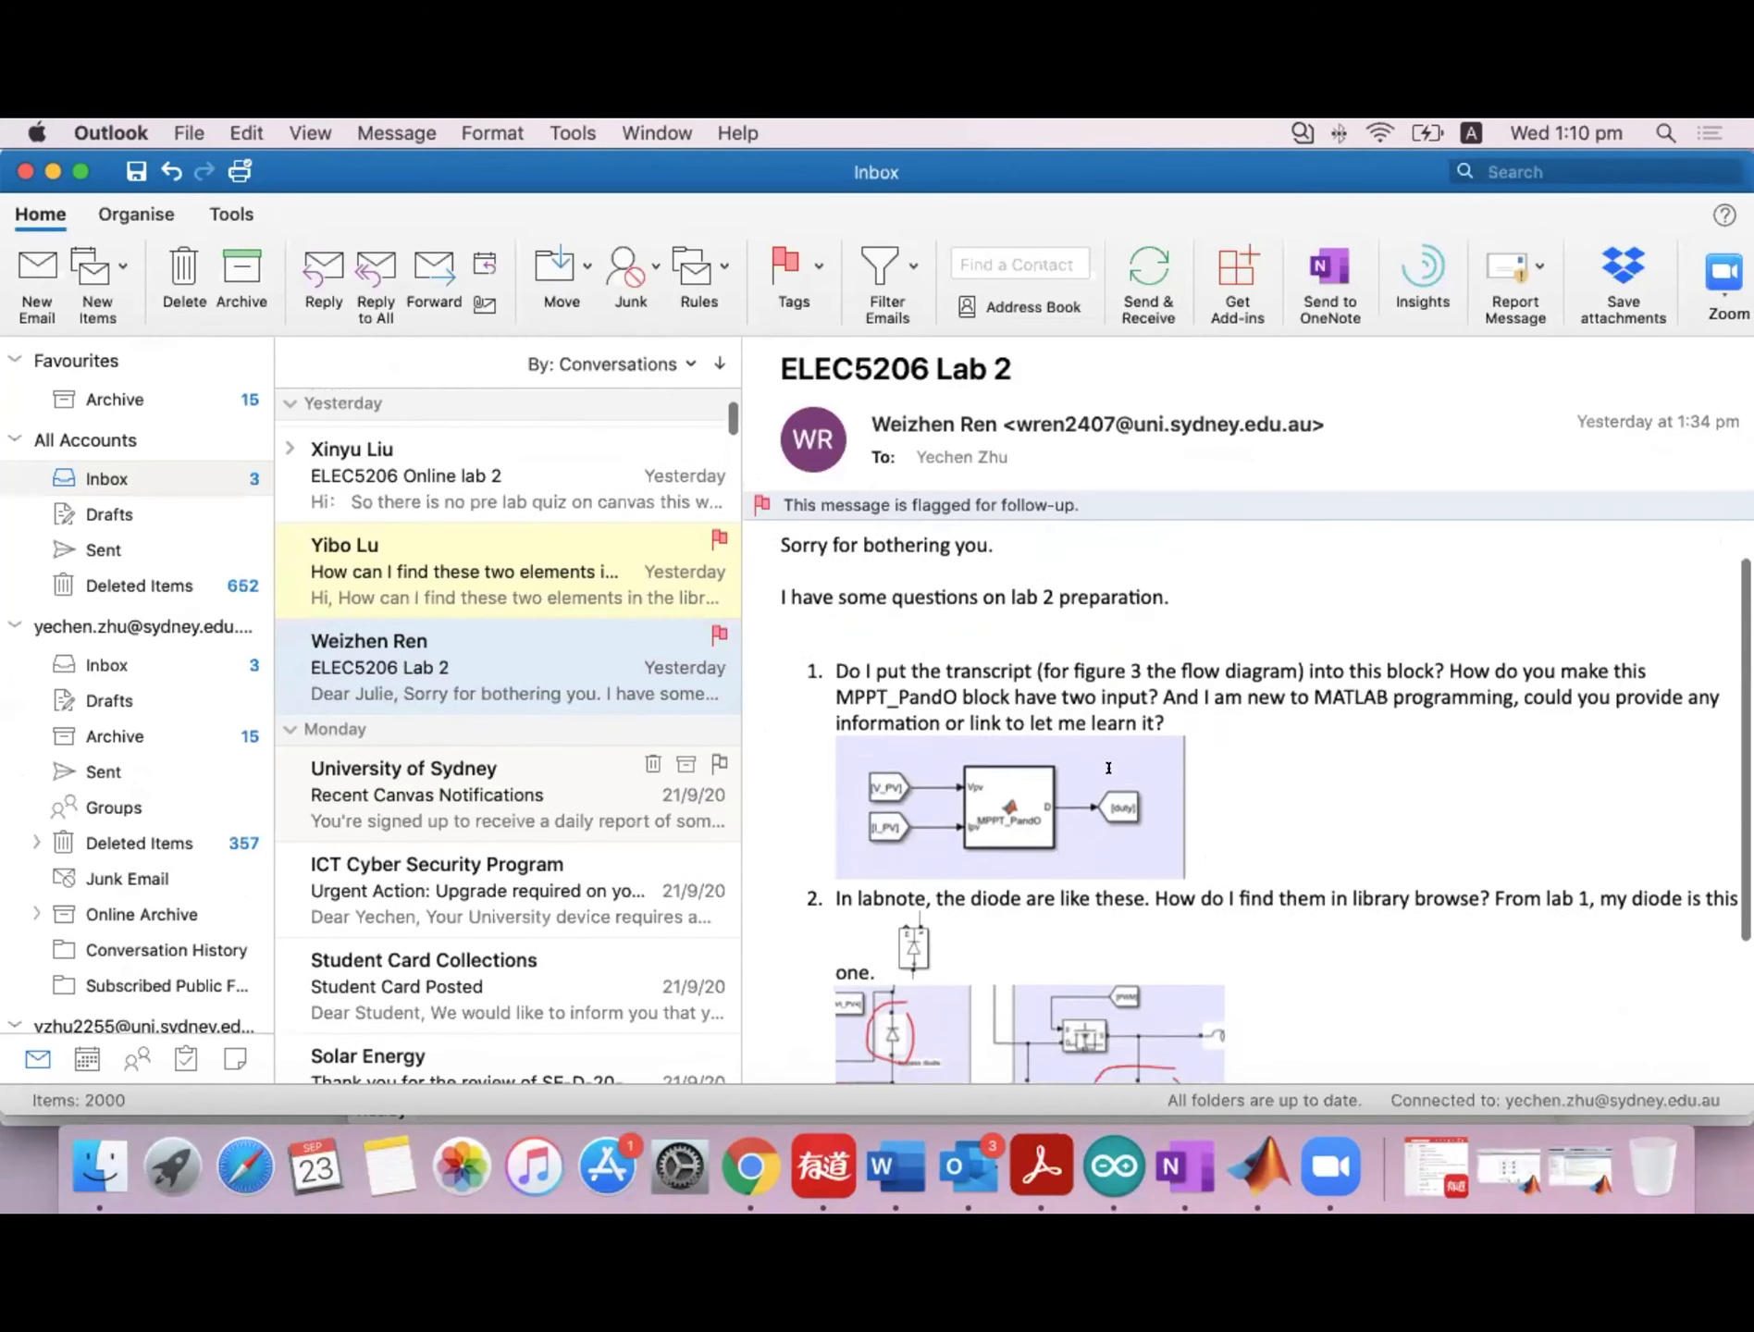
scroll(1000, 612, "up", 3)
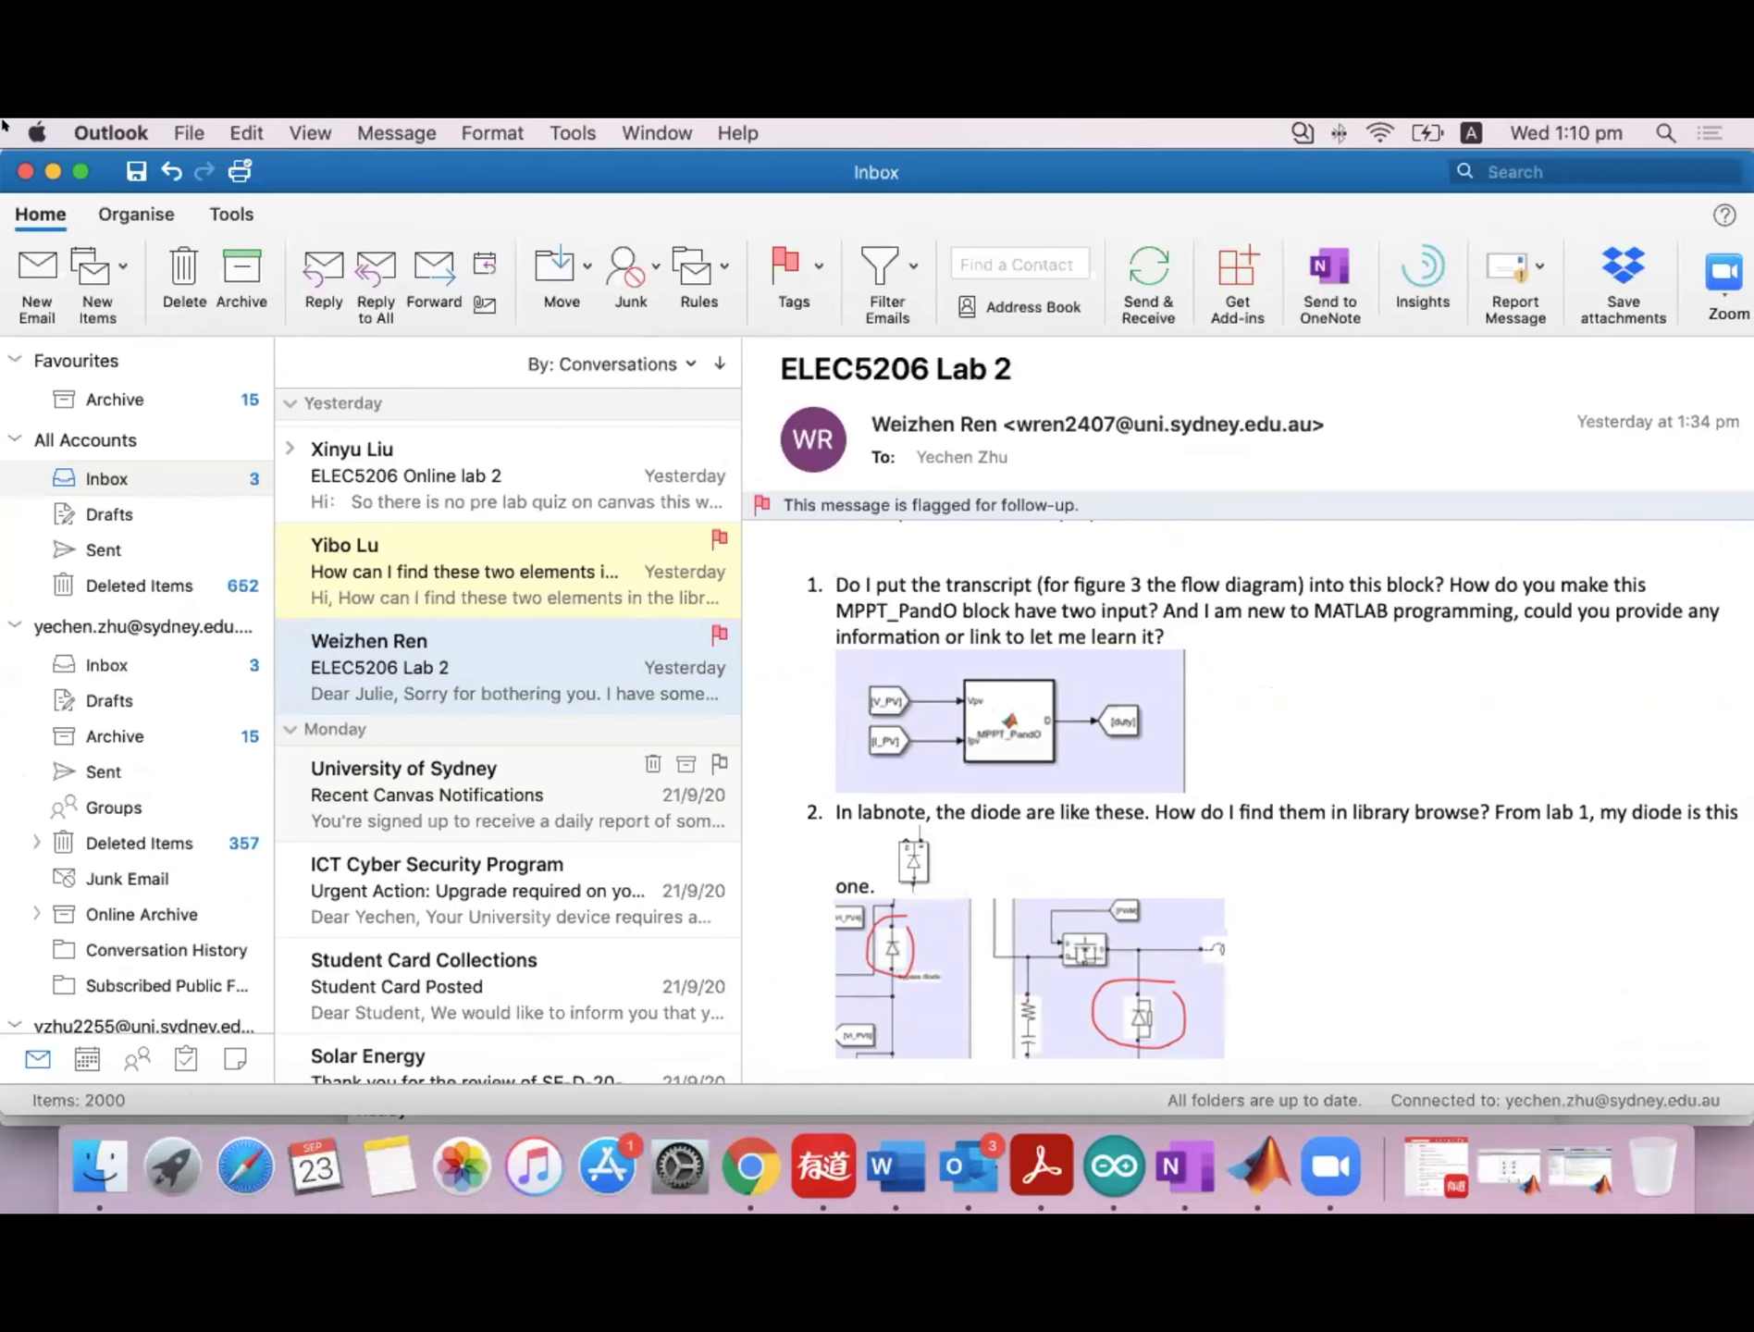
left_click(53, 170)
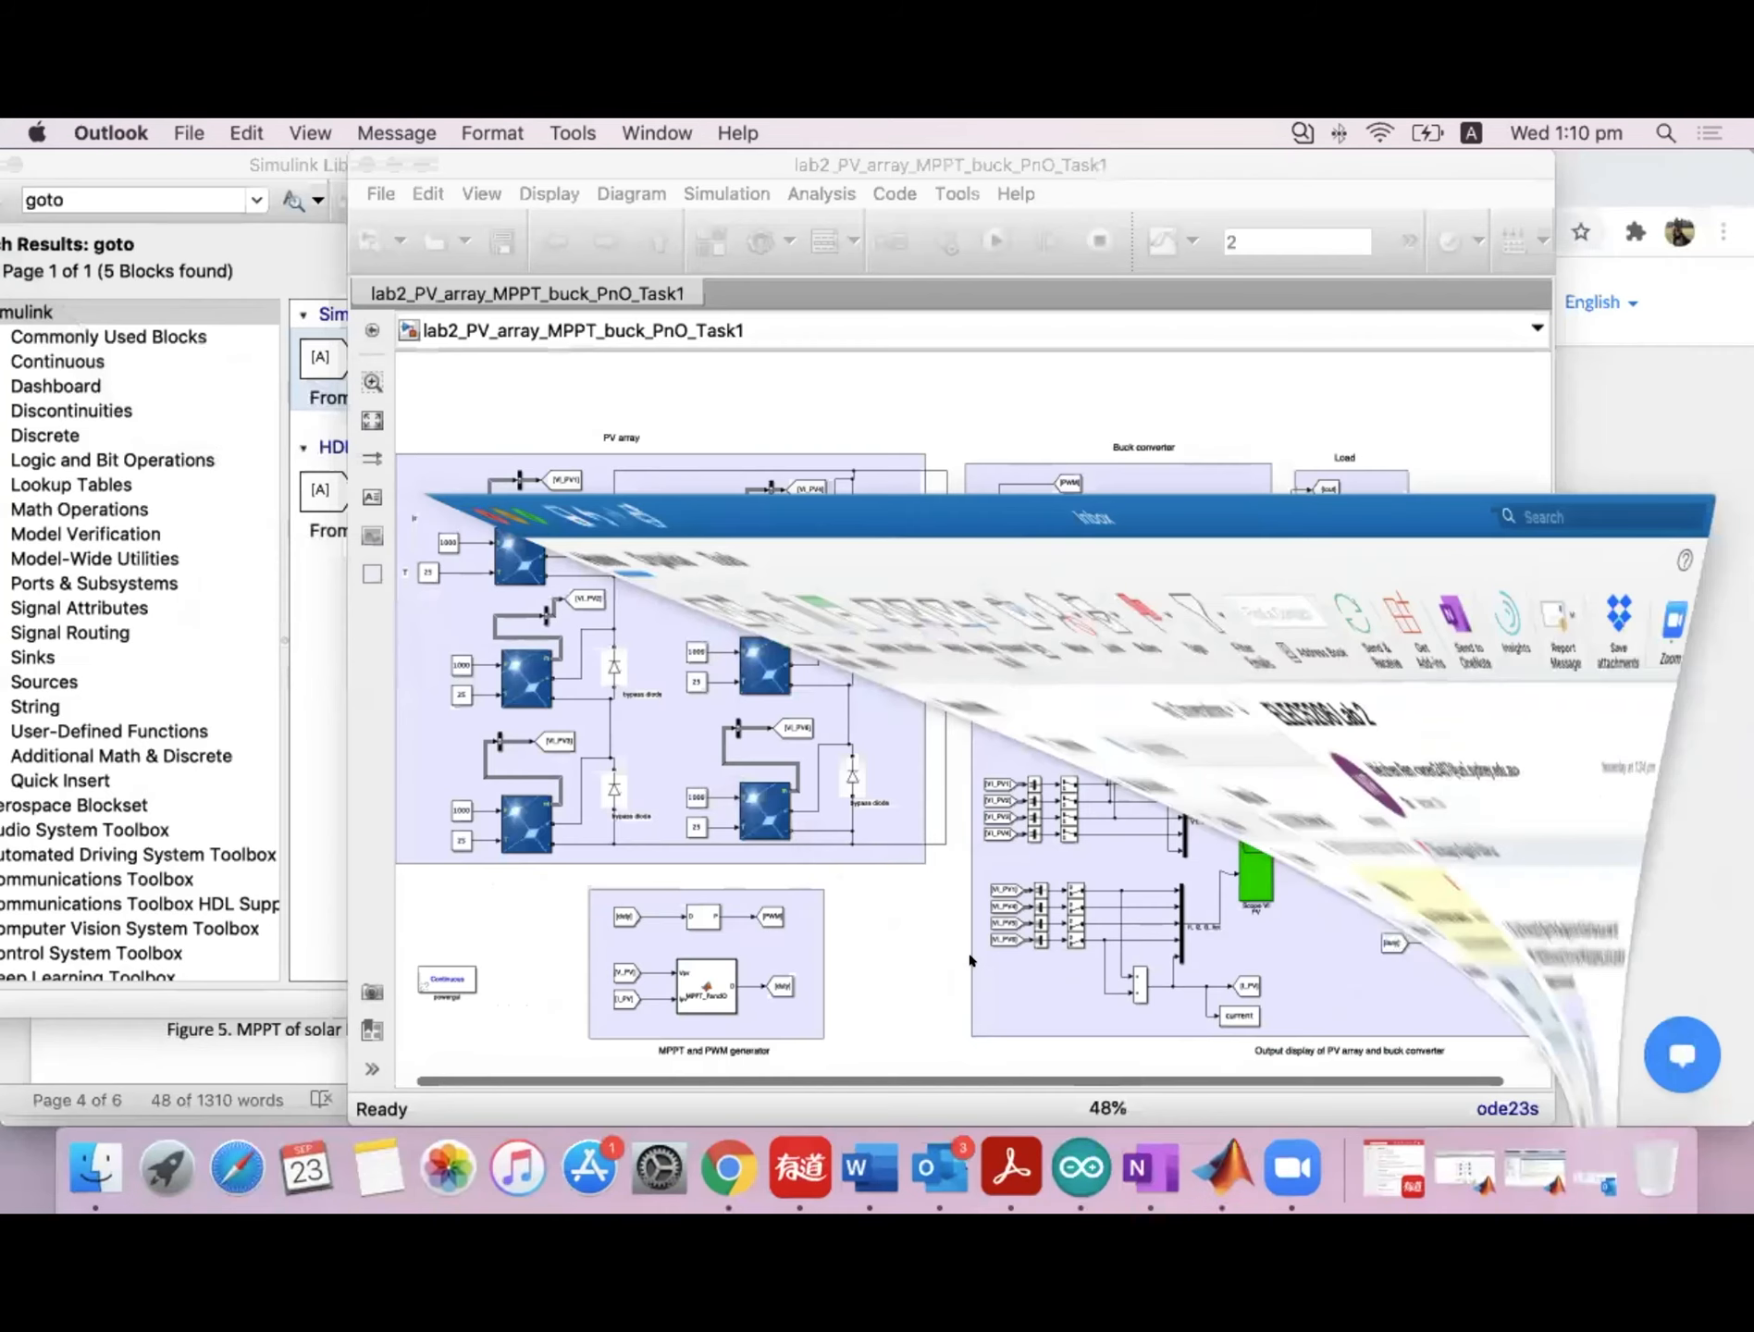
Select the MPPT_PandO block, bring the Simulink Library Browser forward, and search its blocks for "function".
left_click(684, 988)
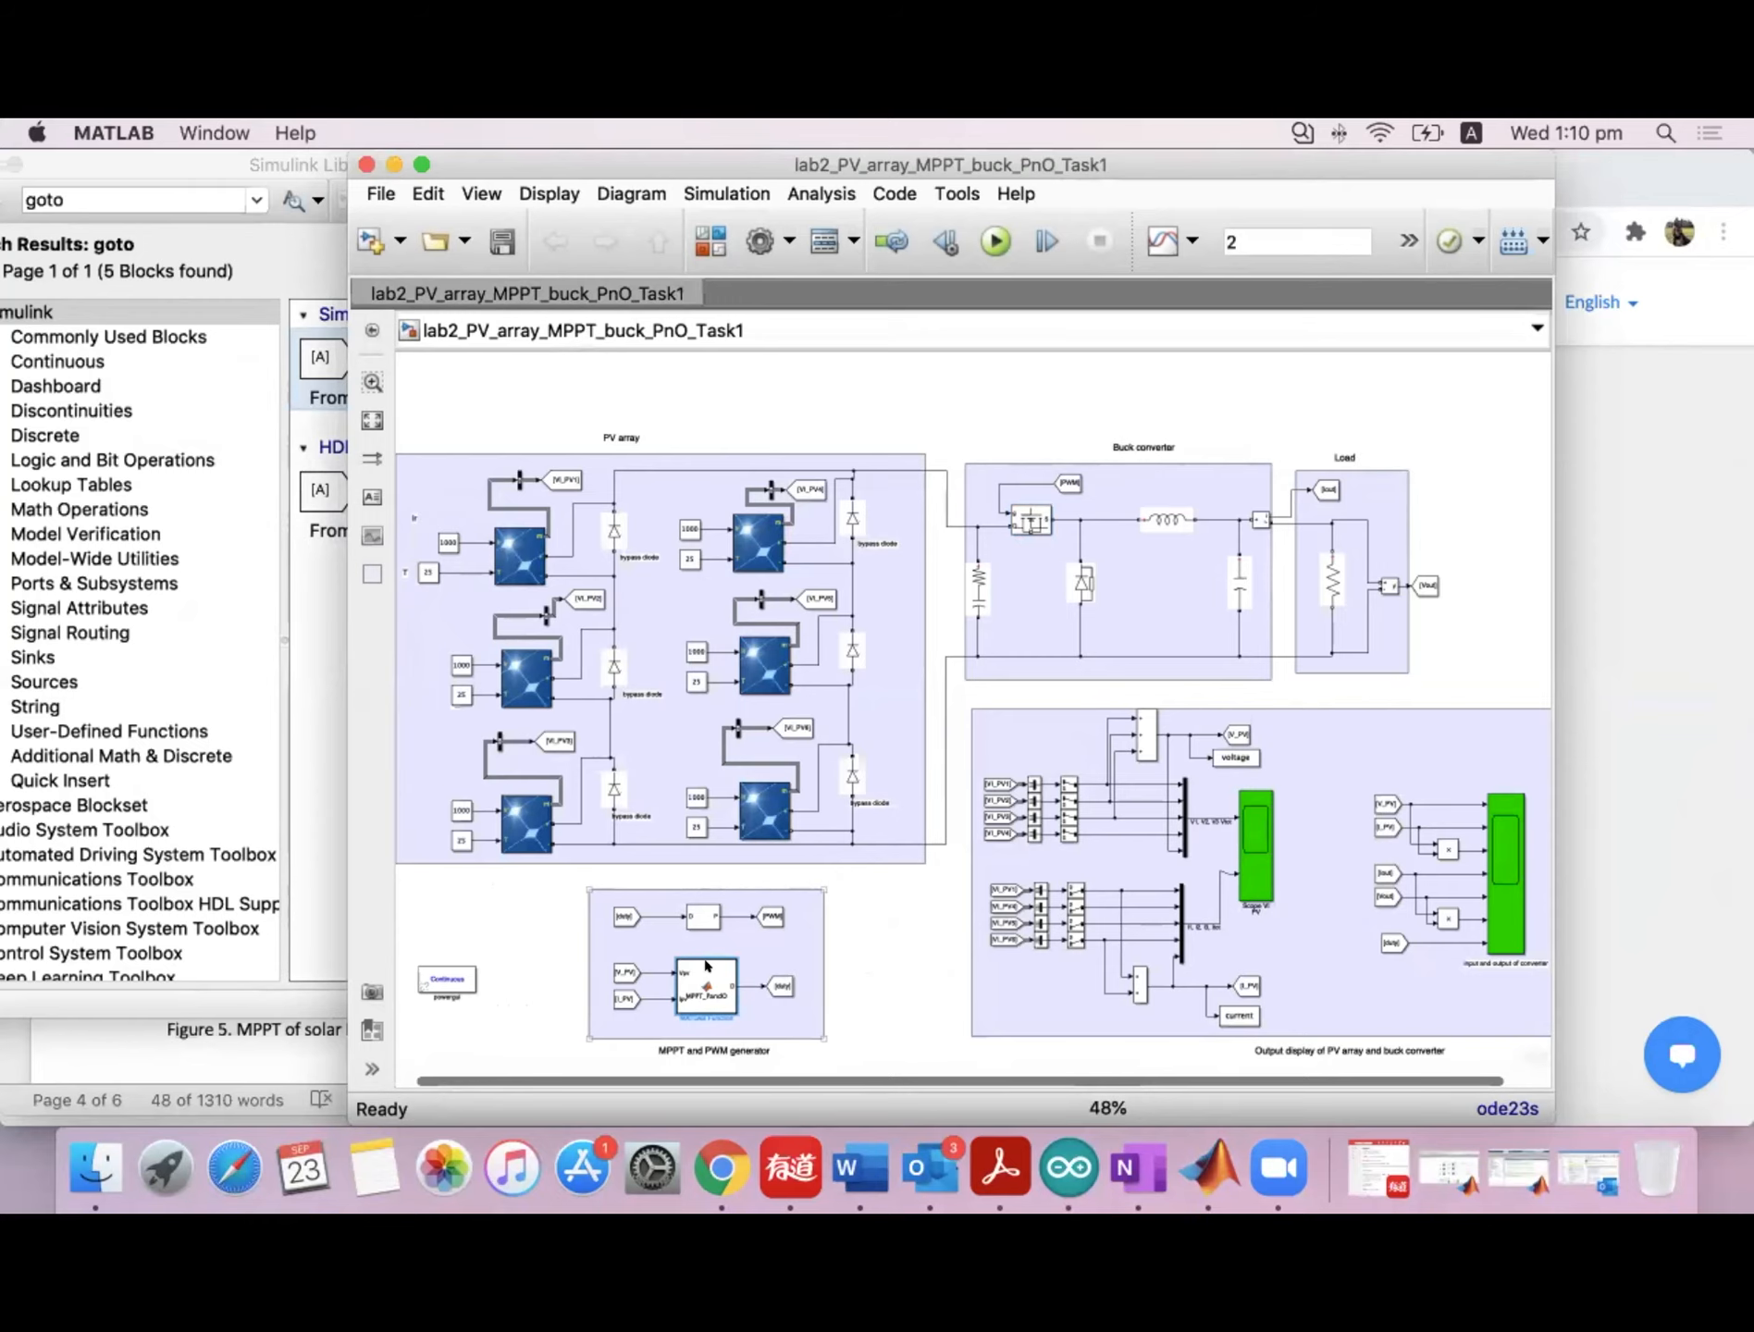
left_click(94, 167)
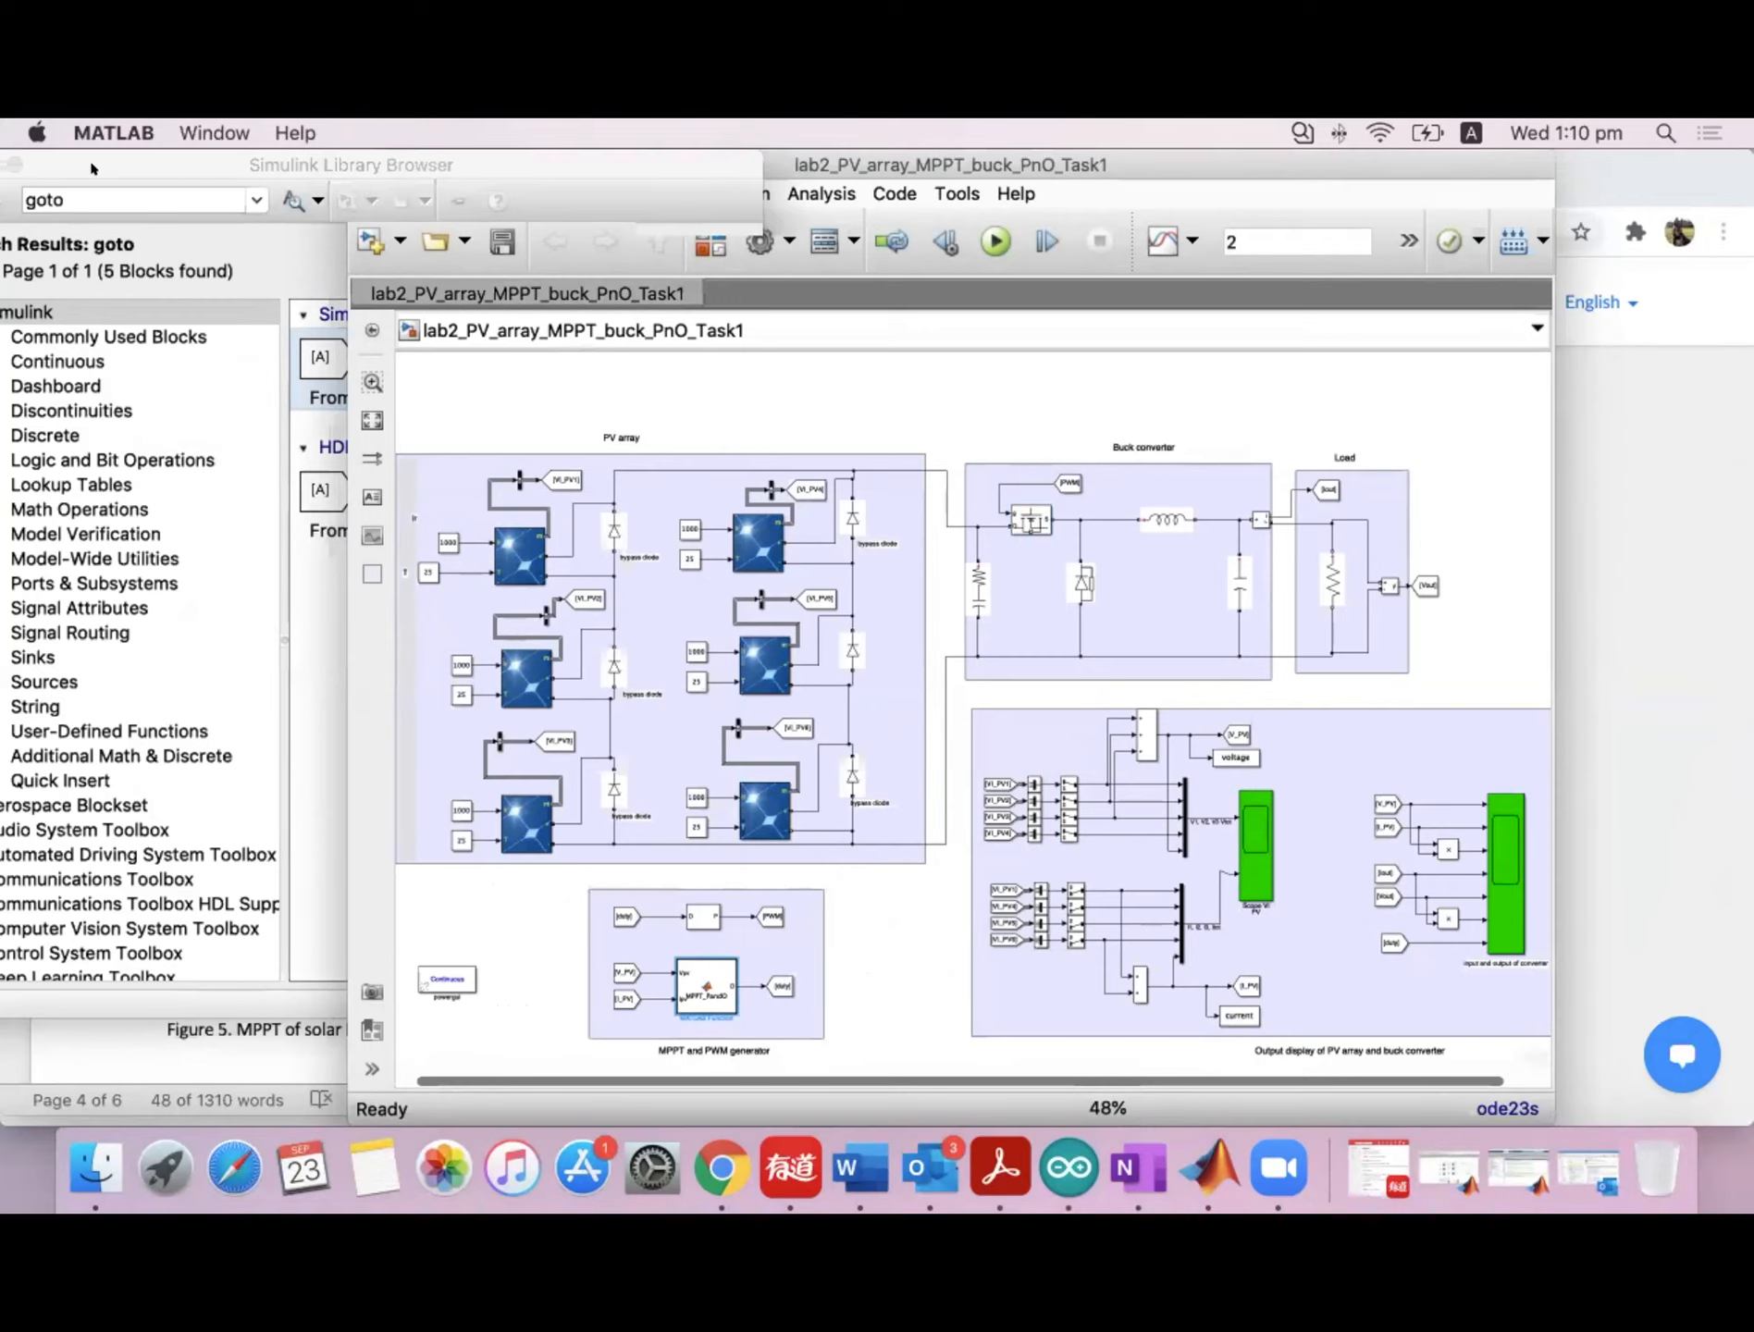
left_click_drag(209, 164, 364, 241)
left_click(317, 278)
type("function")
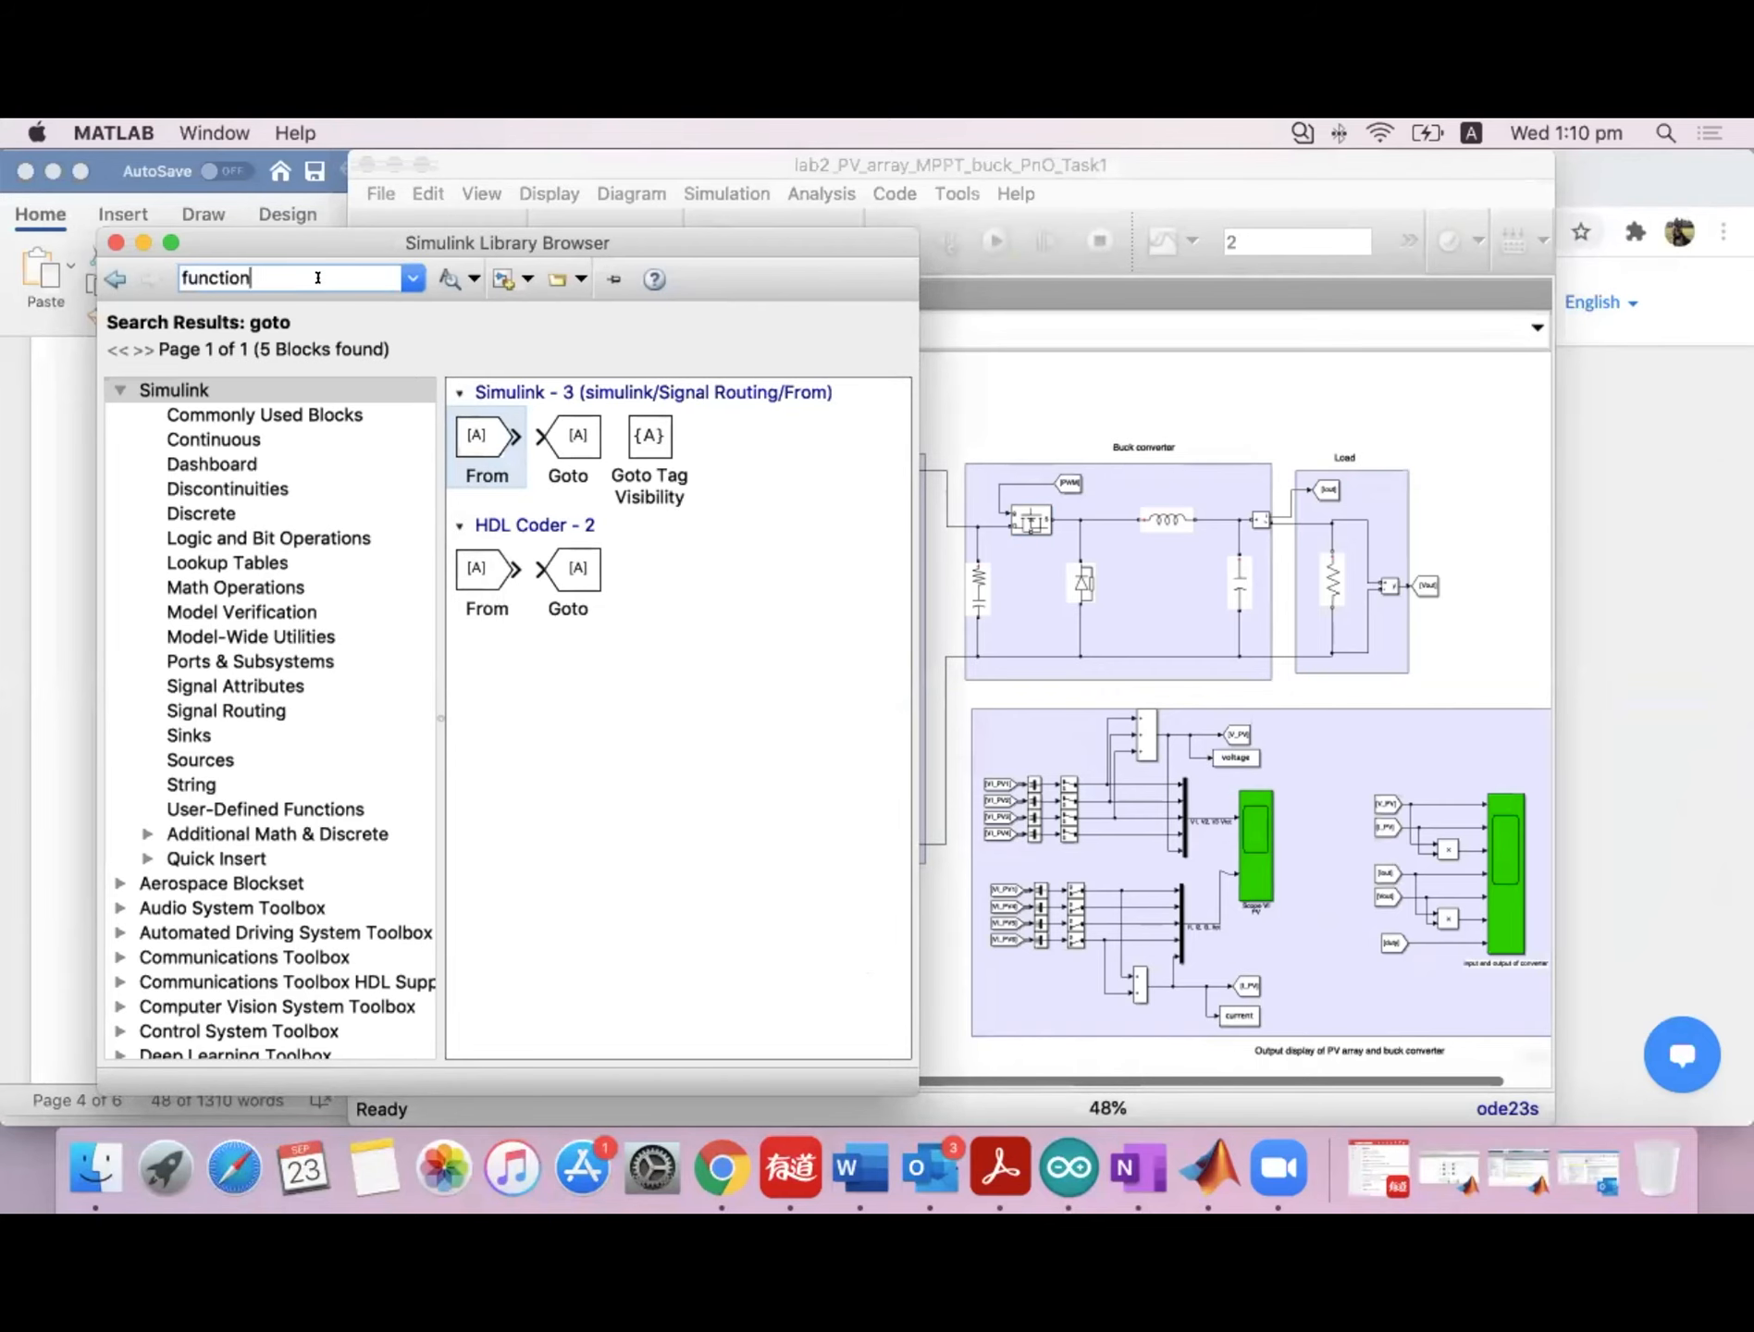
key("Return")
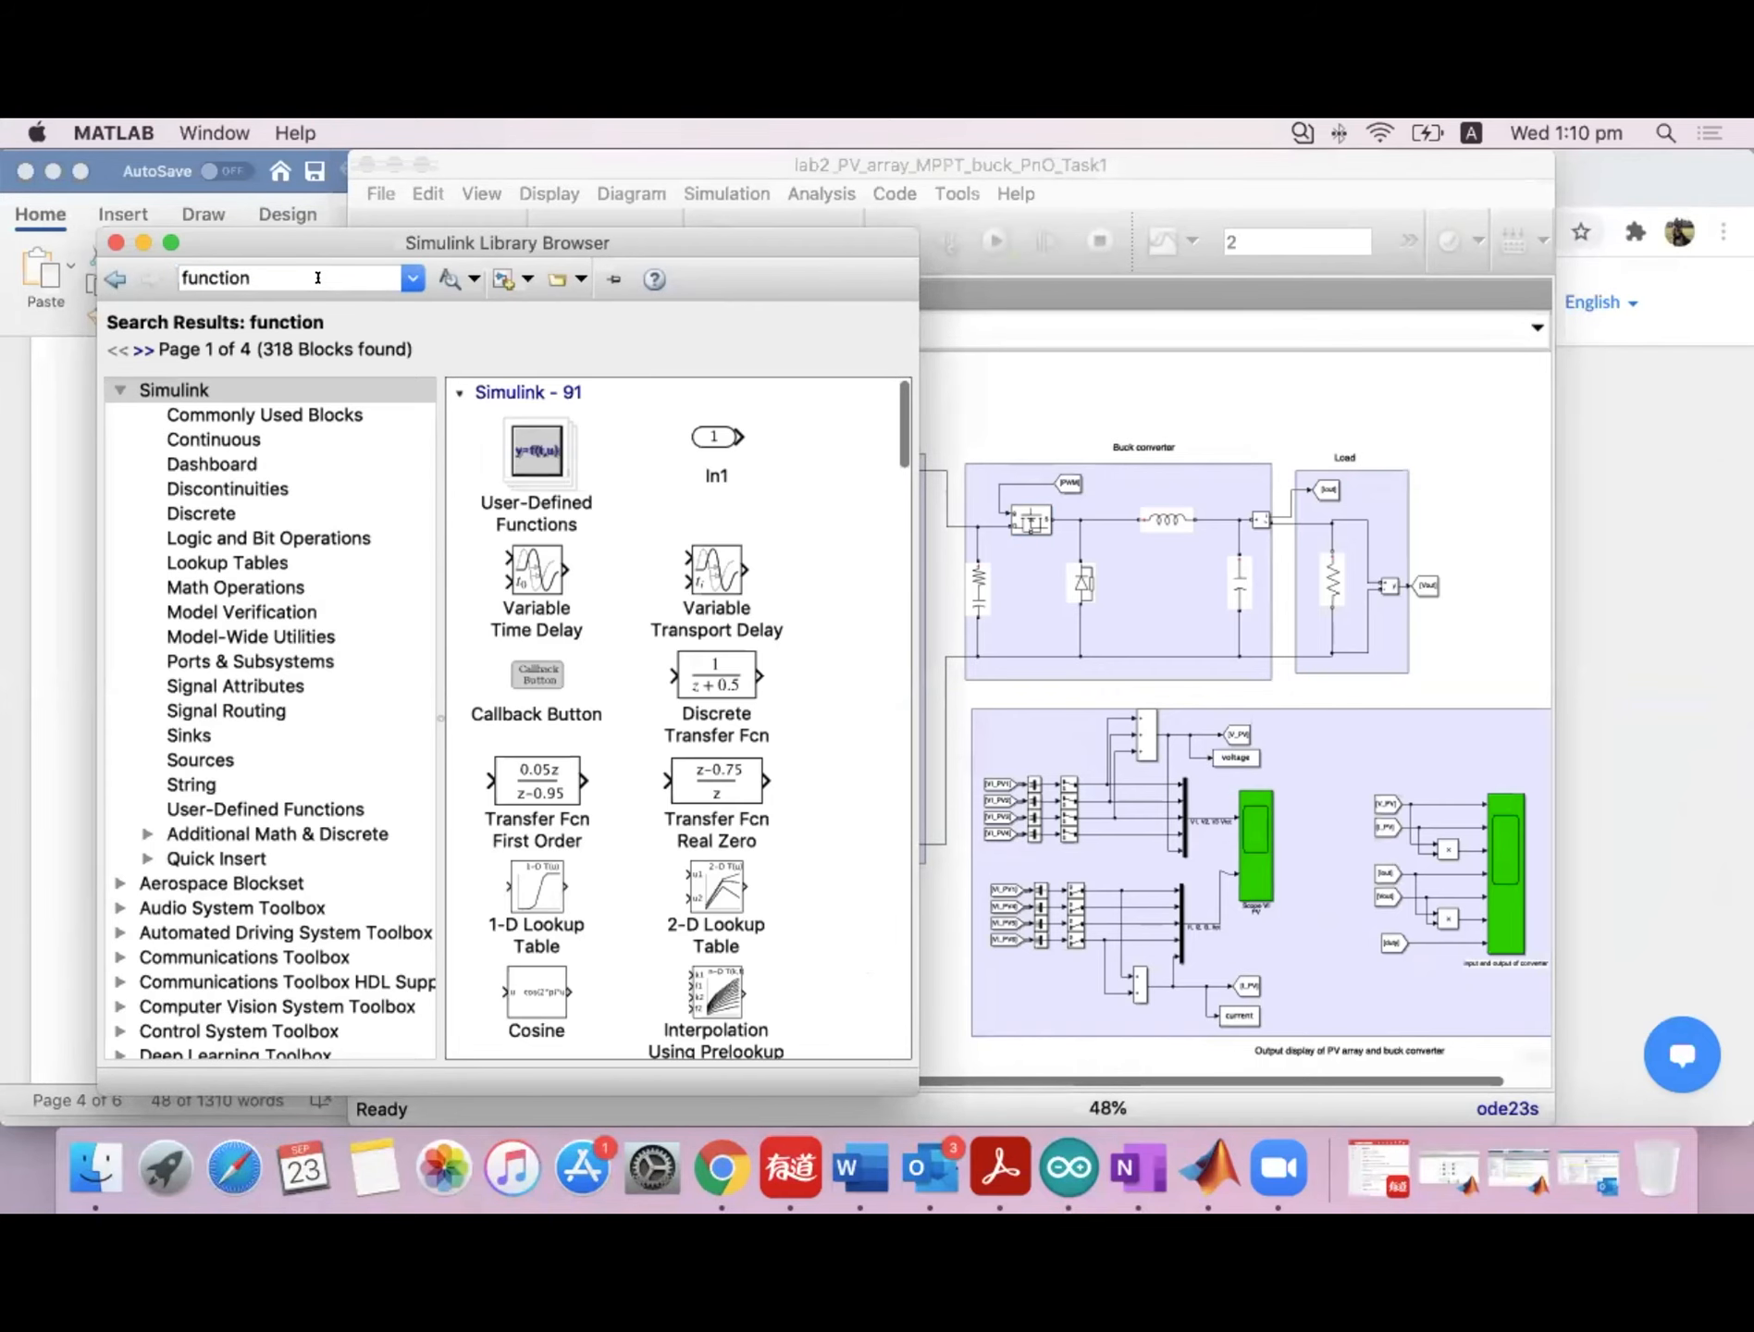
Locate and select the MATLAB Function block among the search results, and close the library browser.
scroll(596, 657, "down", 5)
scroll(597, 657, "down", 10)
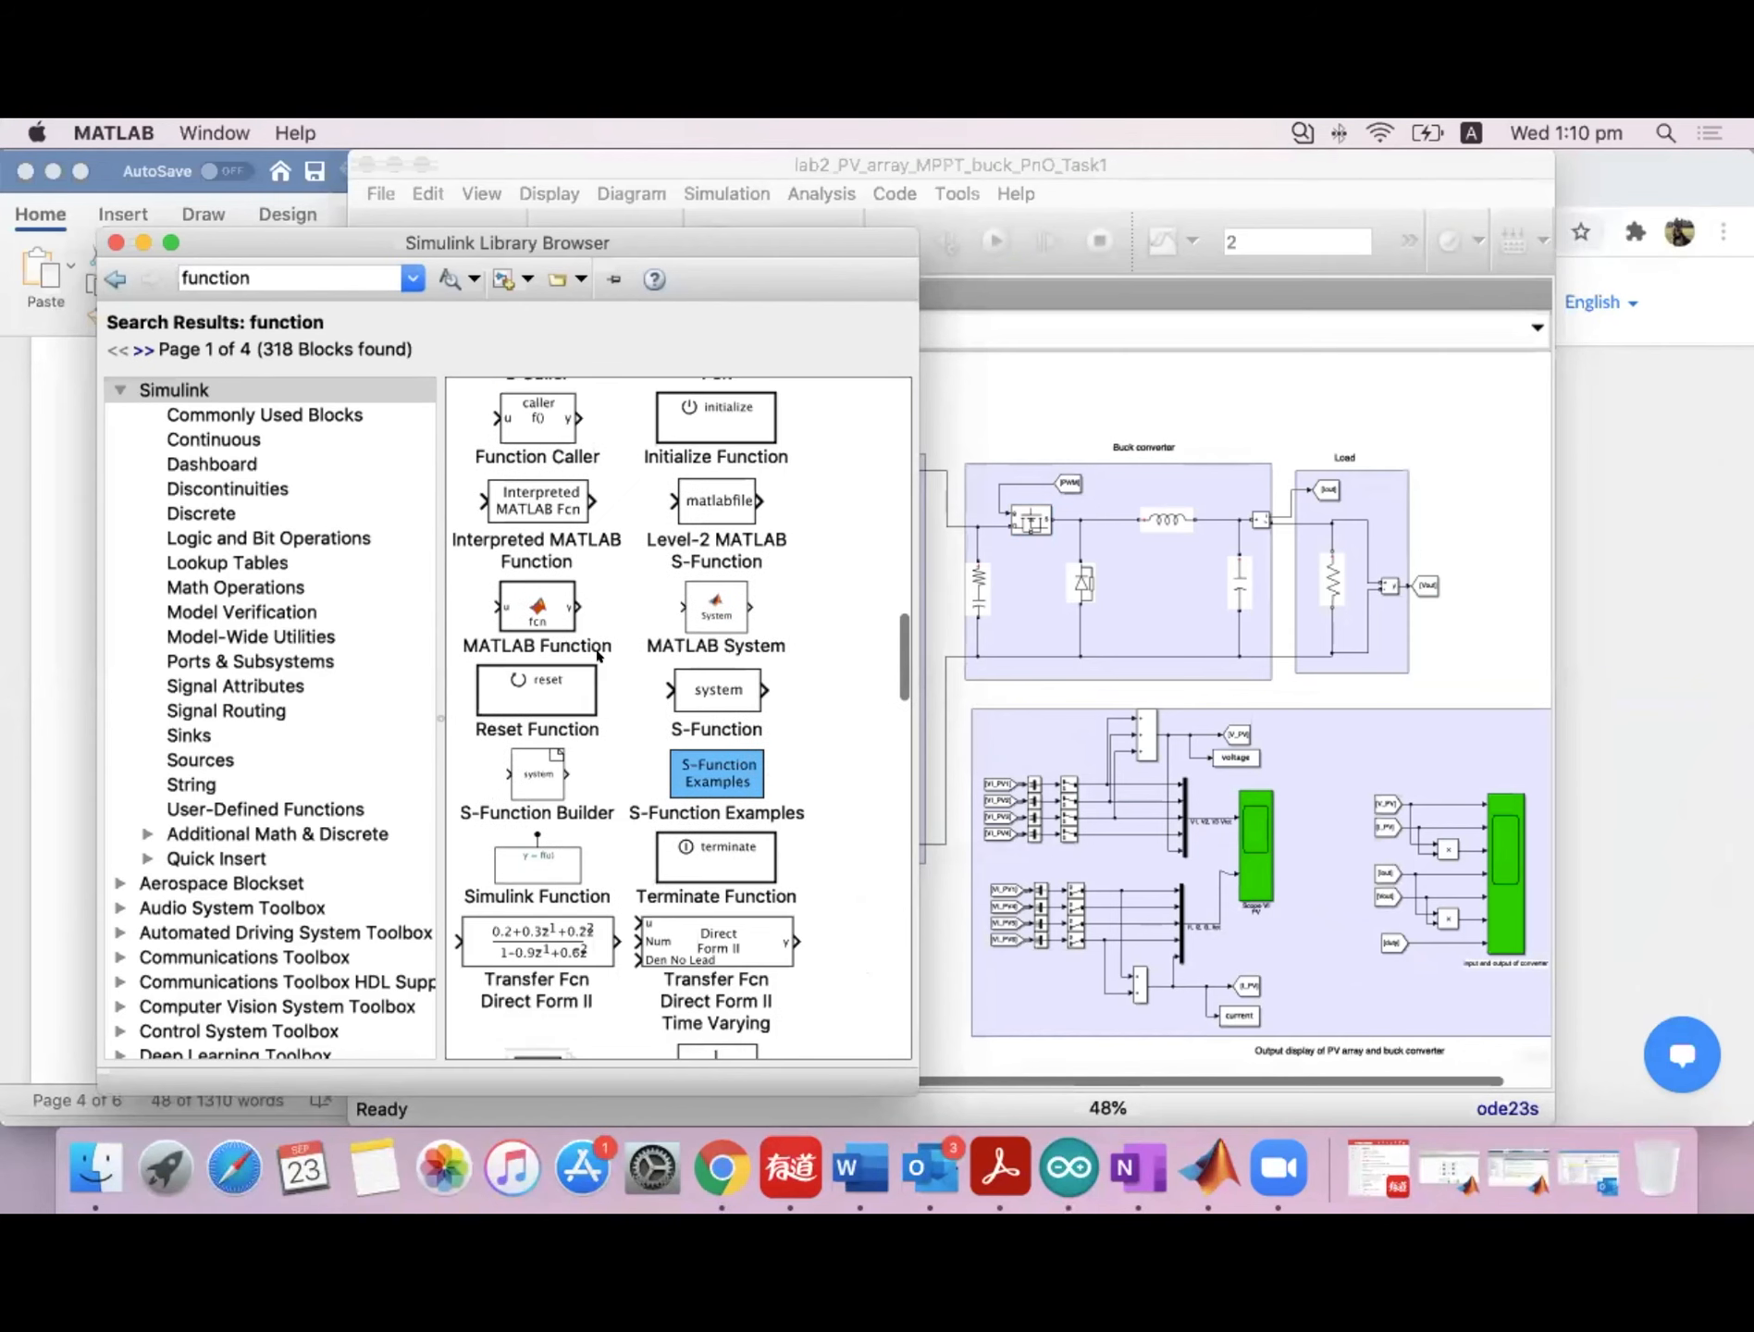
left_click(512, 614)
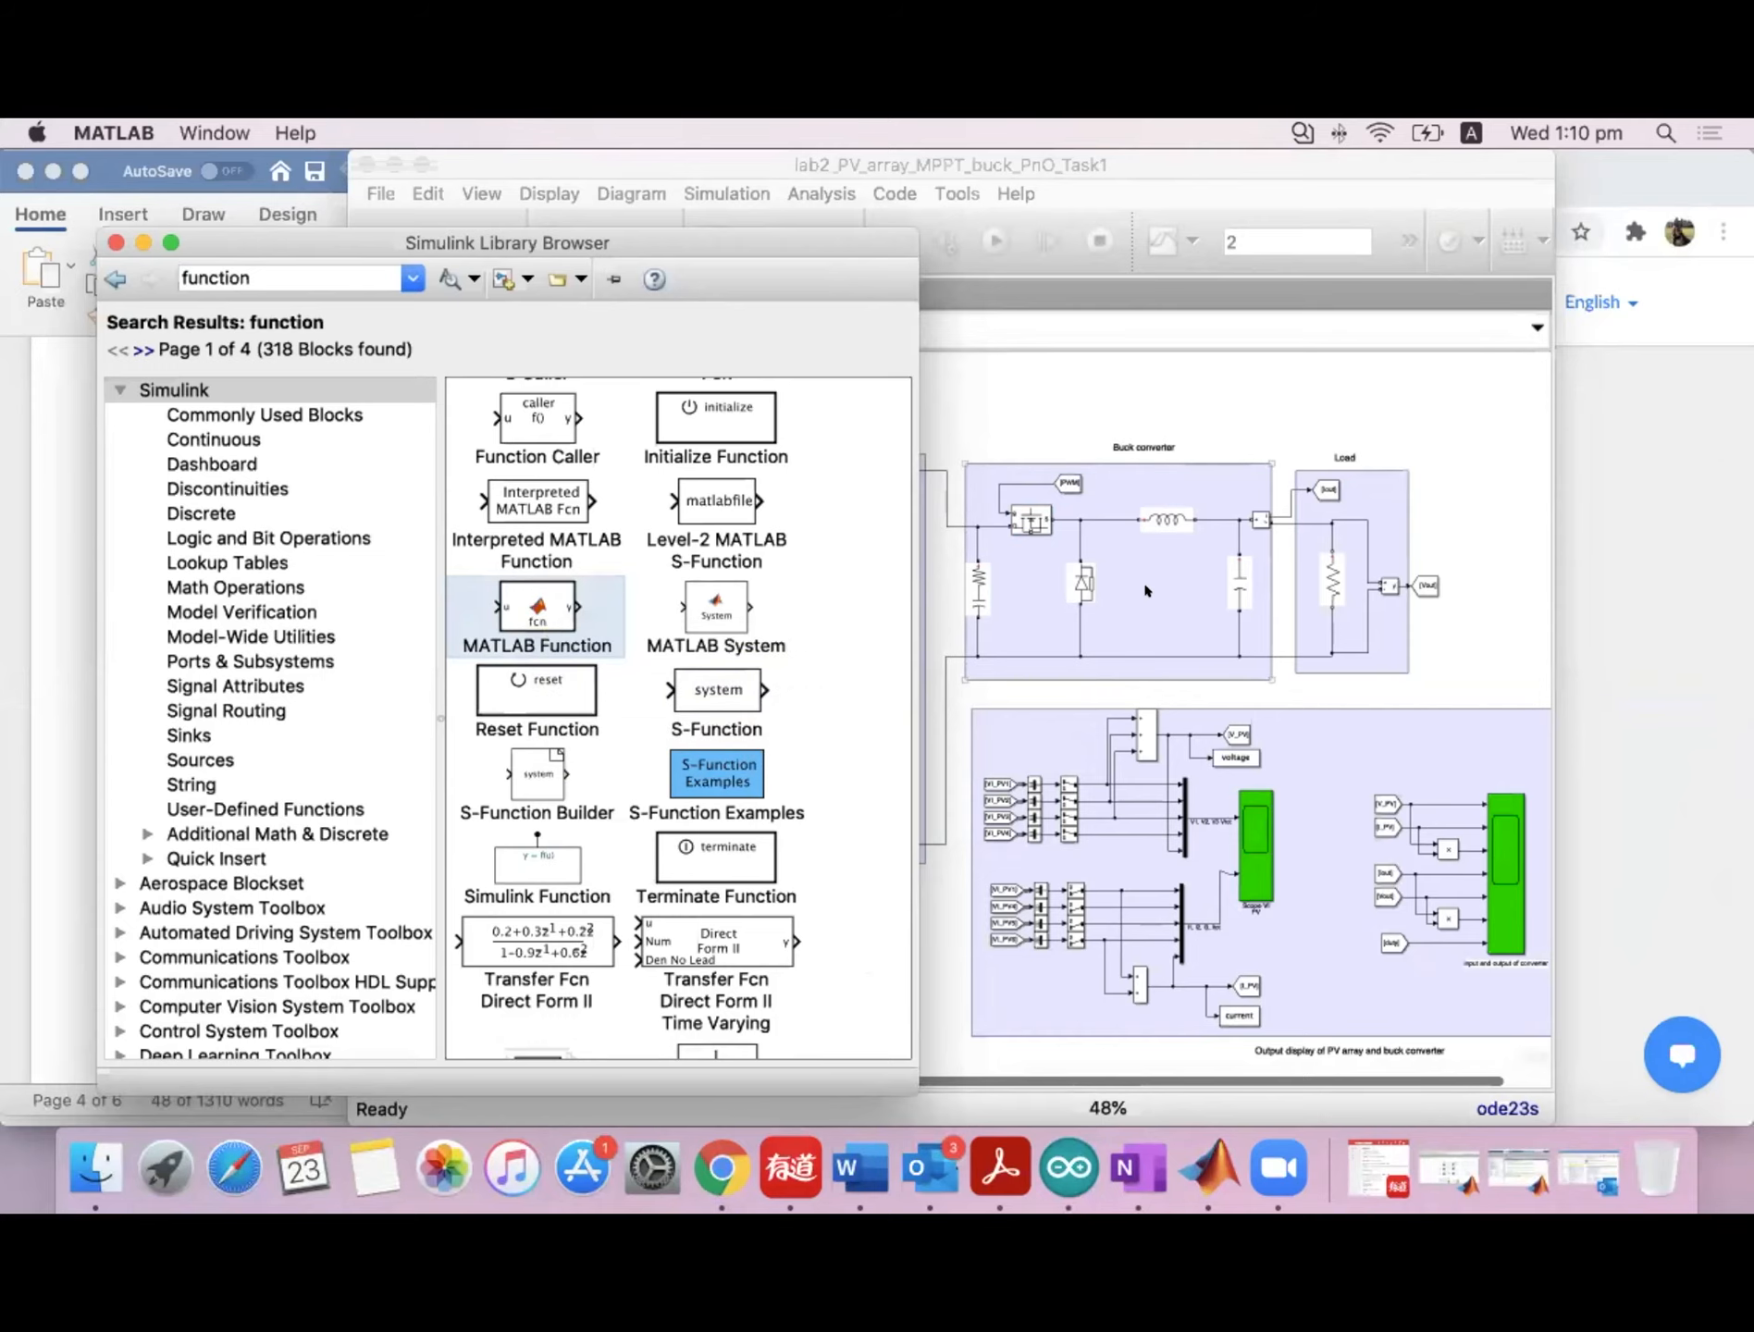
left_click(115, 243)
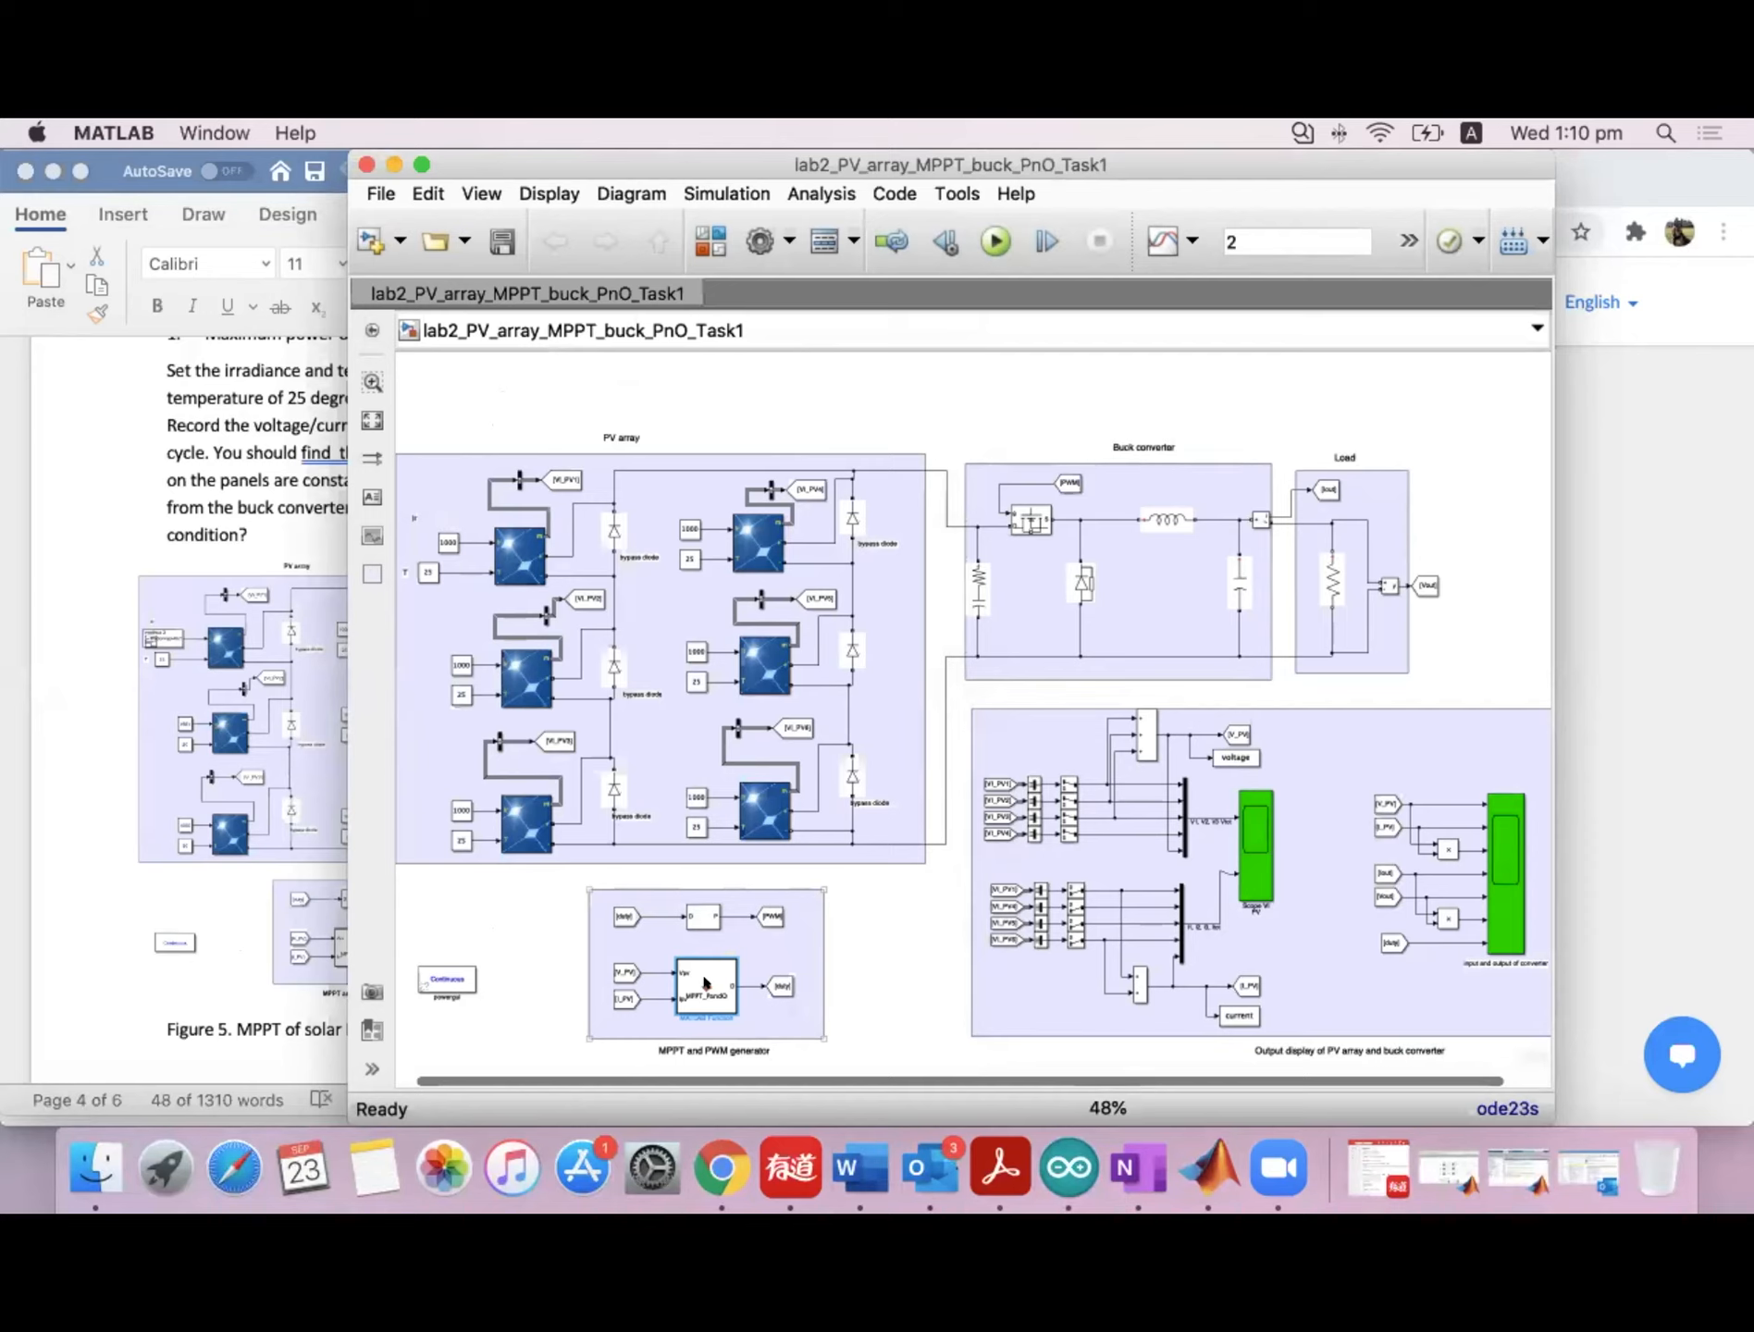
Open the code of the MPPT_PandO block, and move the editor out of the way to view the MPPT and PWM generator section.
double_click(705, 983)
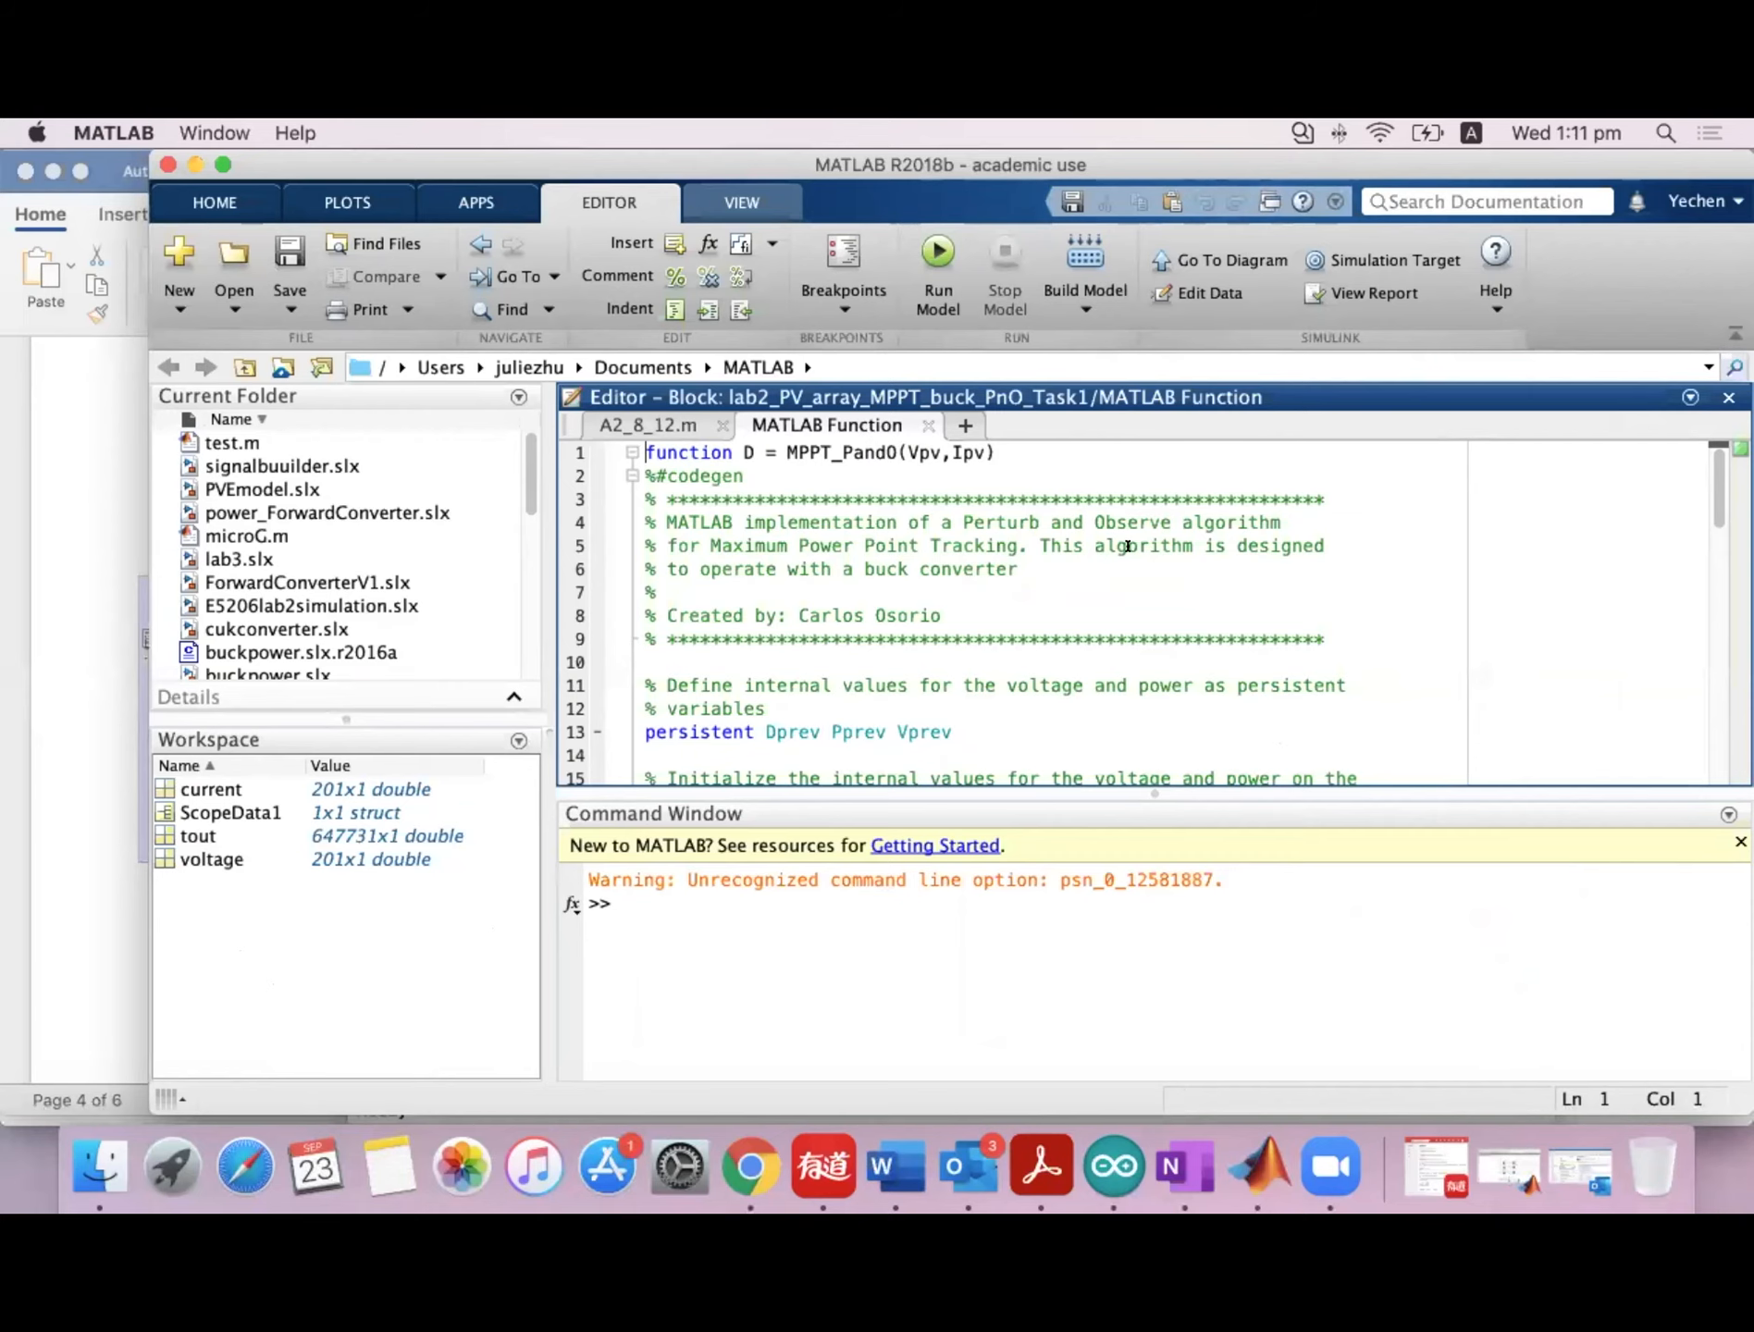
left_click_drag(1499, 165, 1498, 990)
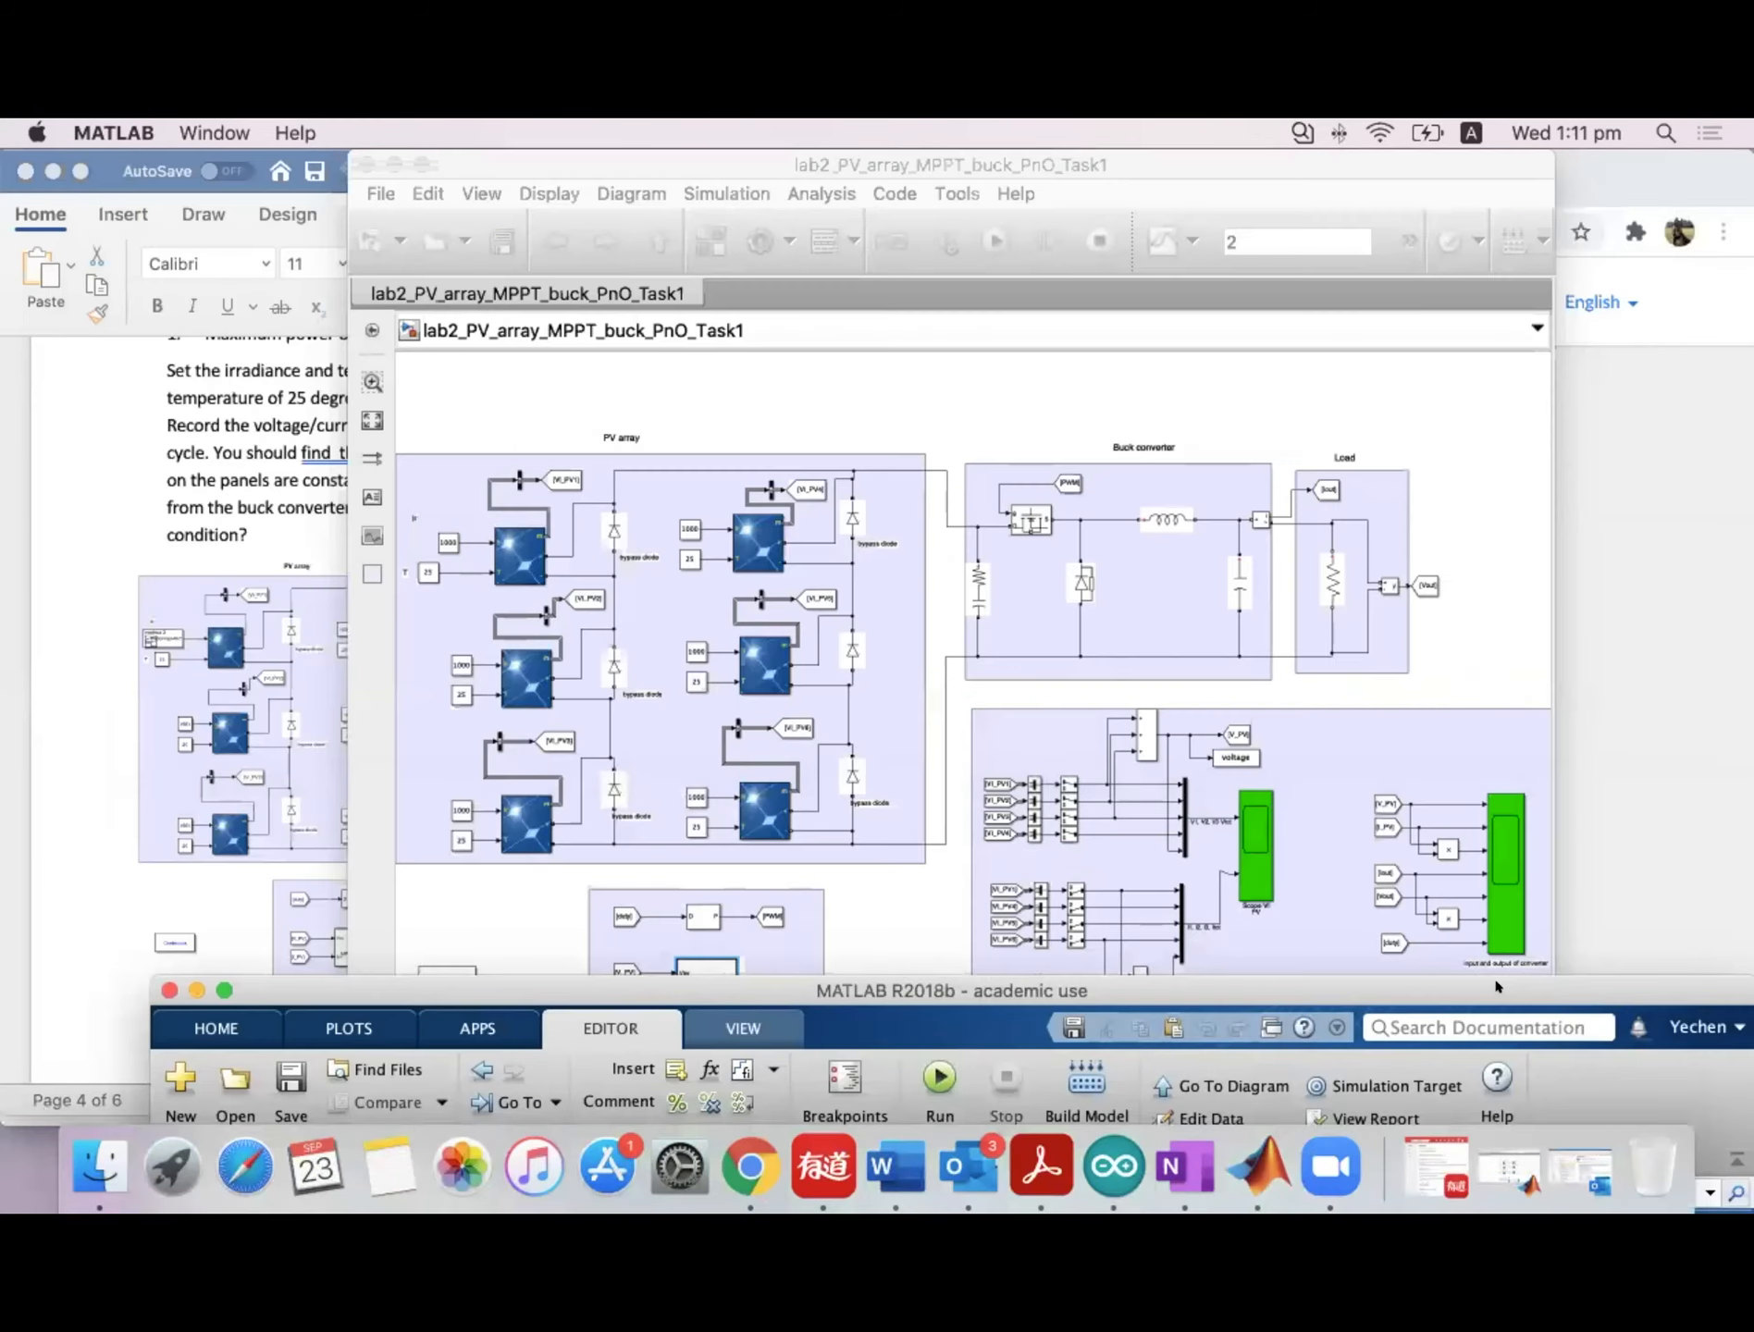
scroll(842, 810, "down", 6)
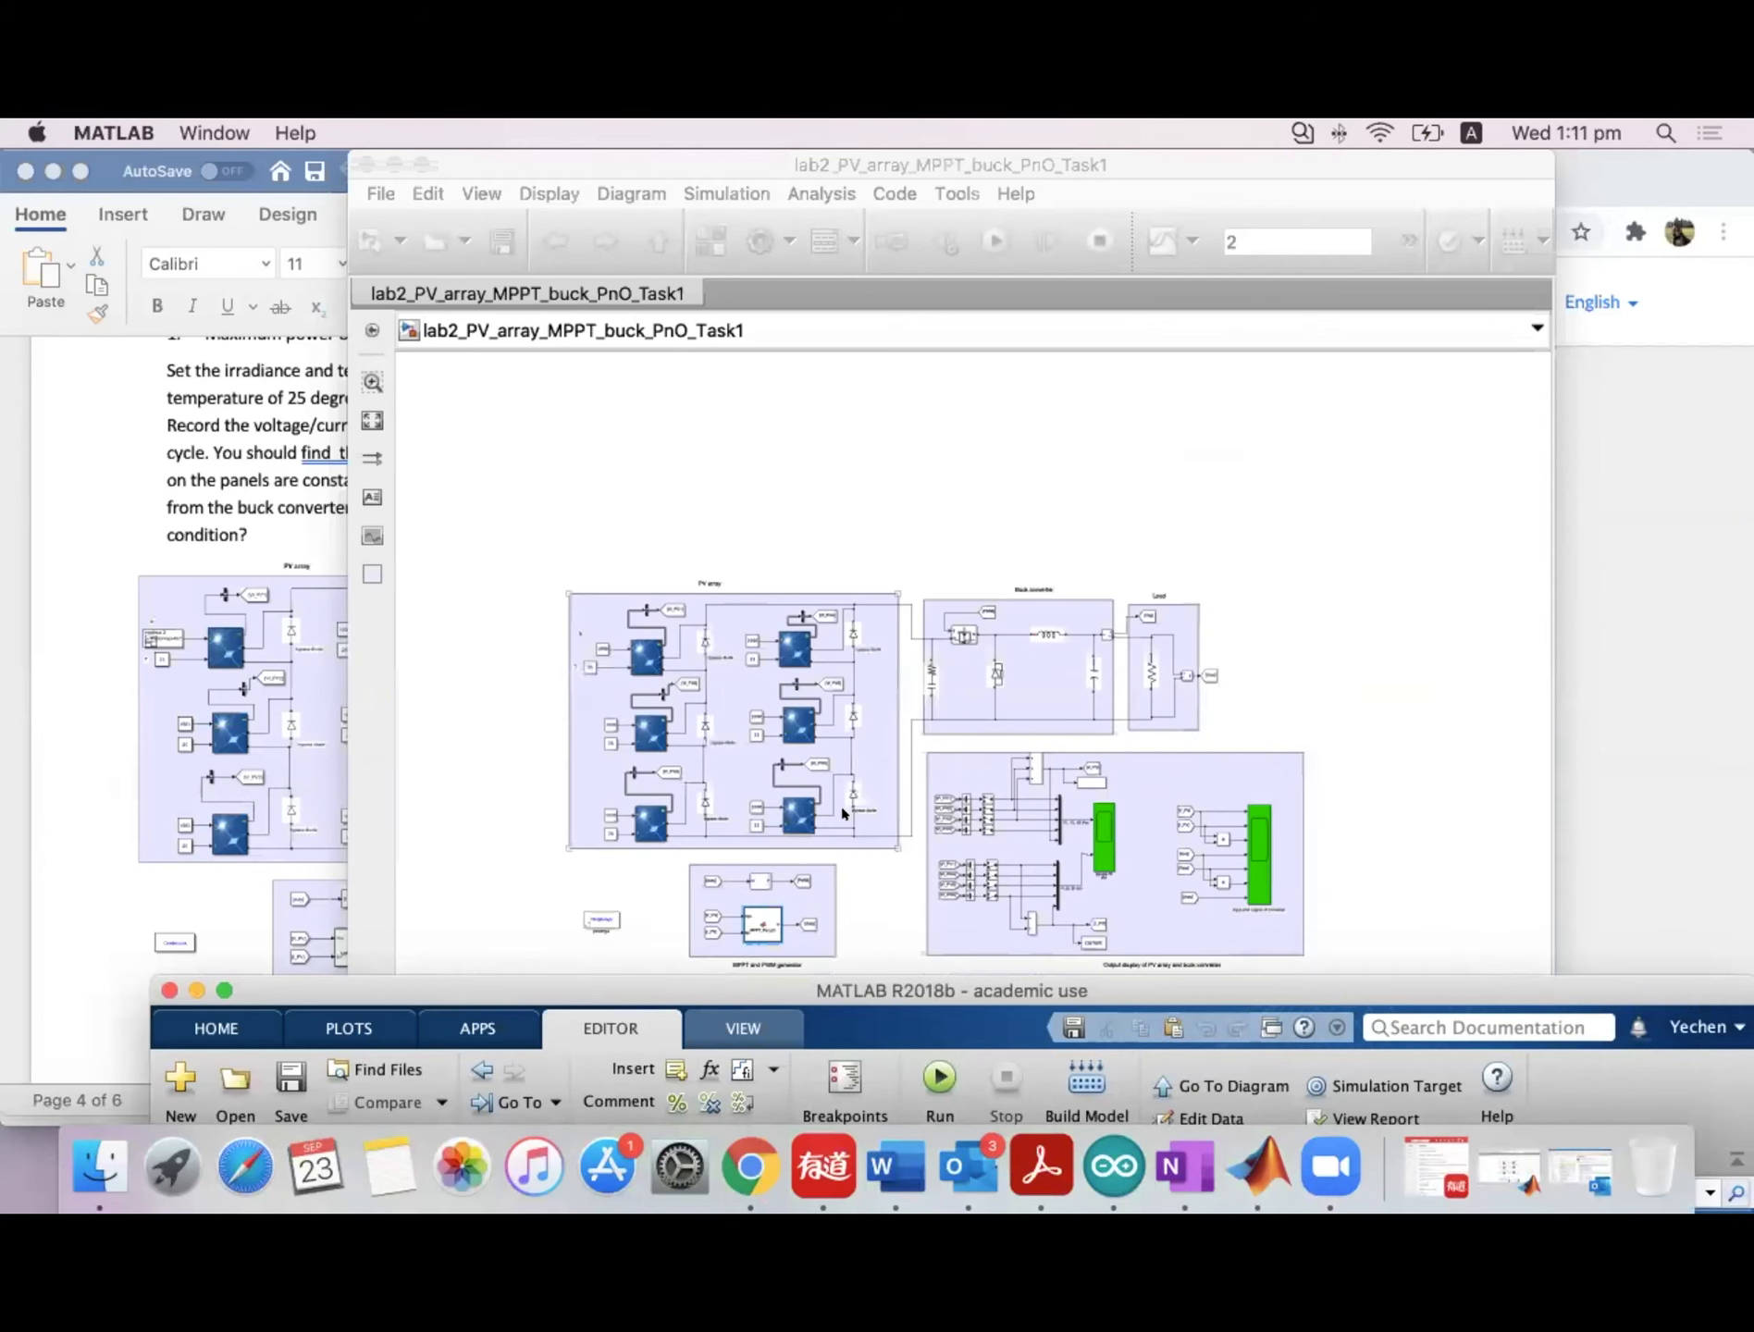
left_click(713, 913)
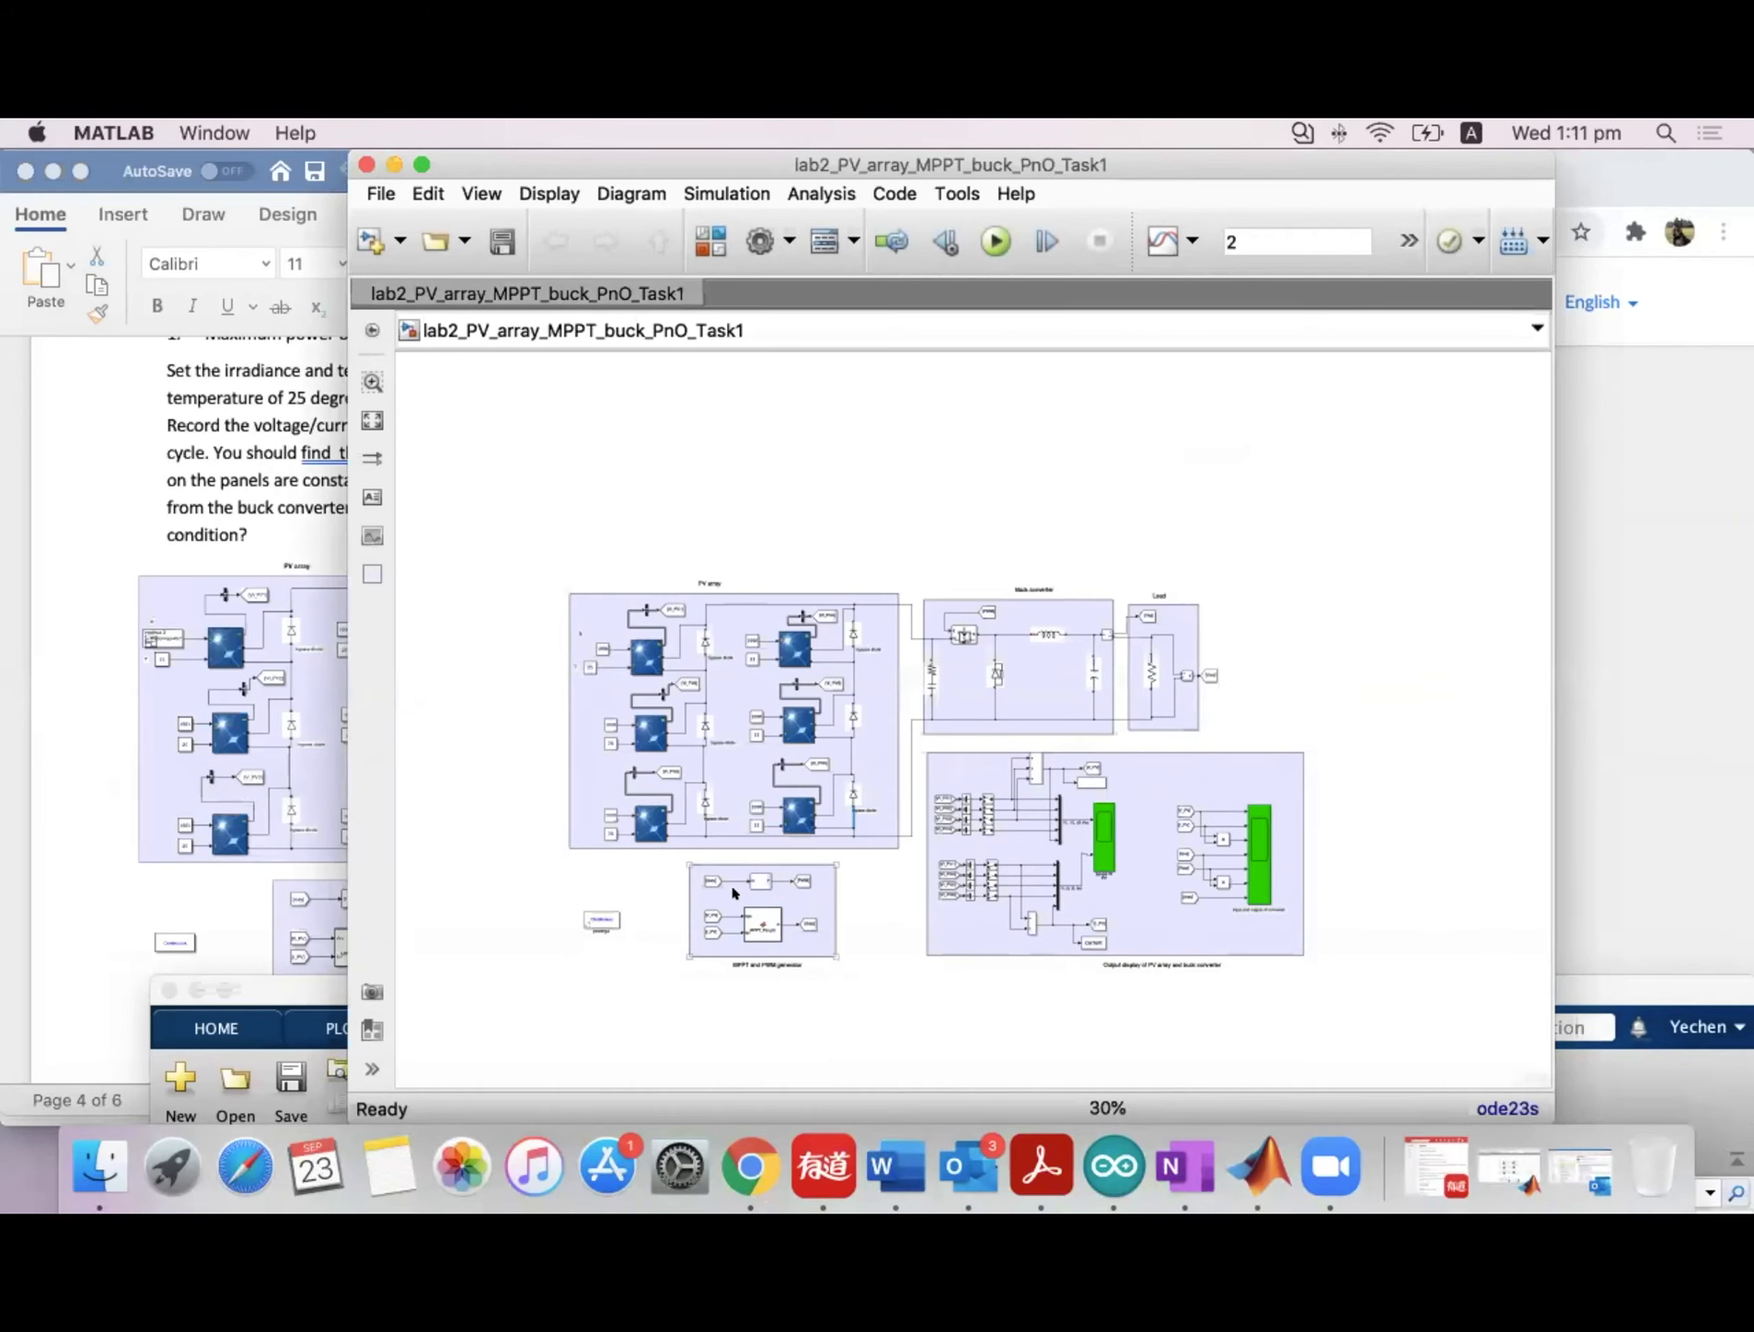
scroll(726, 893, "up", 1)
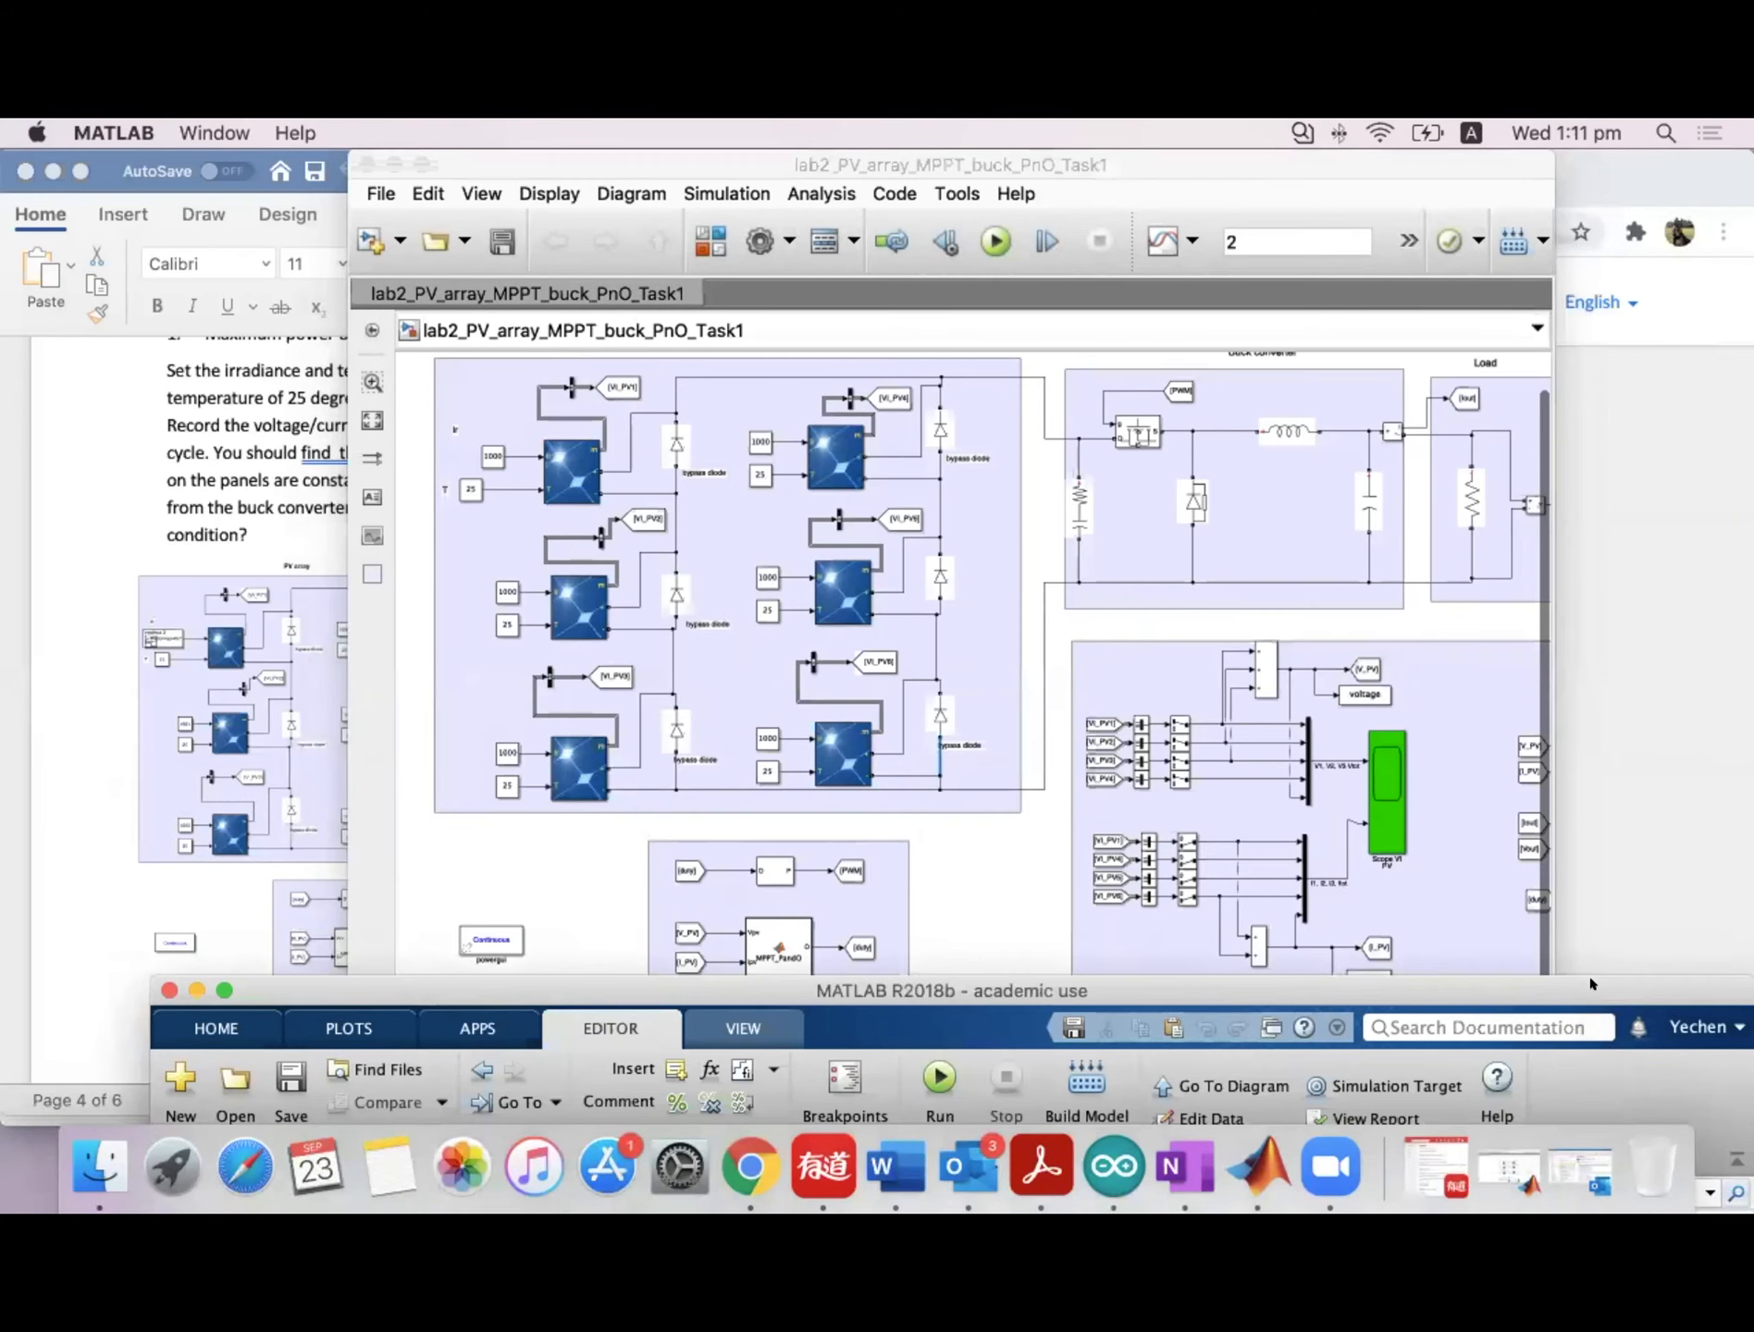
Bring the MATLAB editor back into view and highlight the input arguments Vpv,Ipv in the first line of the MPPT_PandO function.
left_click(1591, 982)
left_click_drag(1152, 986, 1110, 172)
left_click_drag(868, 460, 948, 460)
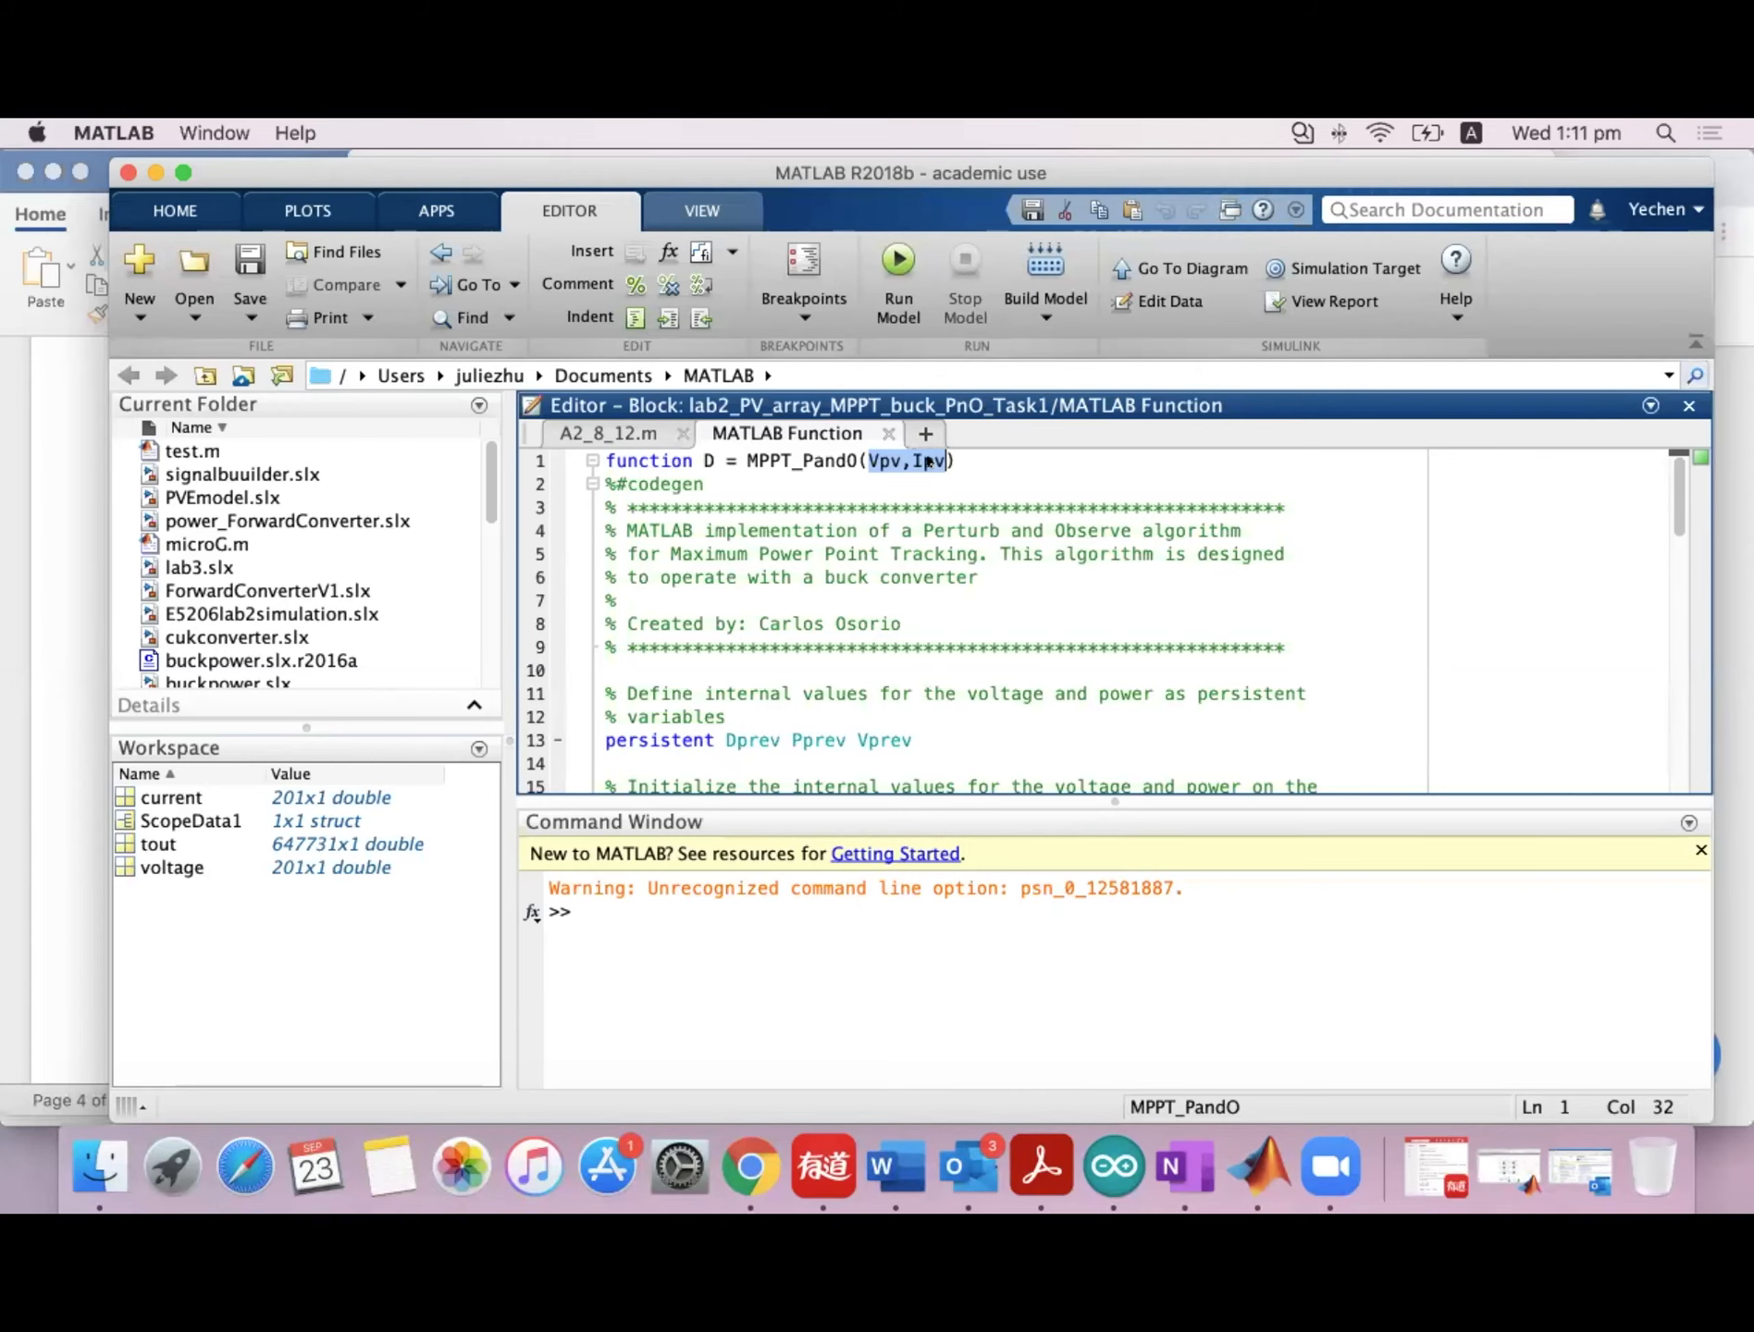
Read through the Perturb and Observe code, examining the nested conditions that increase or decrease the duty cycle.
scroll(928, 461, "down", 15)
scroll(928, 460, "up", 15)
scroll(889, 635, "down", 11)
scroll(889, 635, "up", 2)
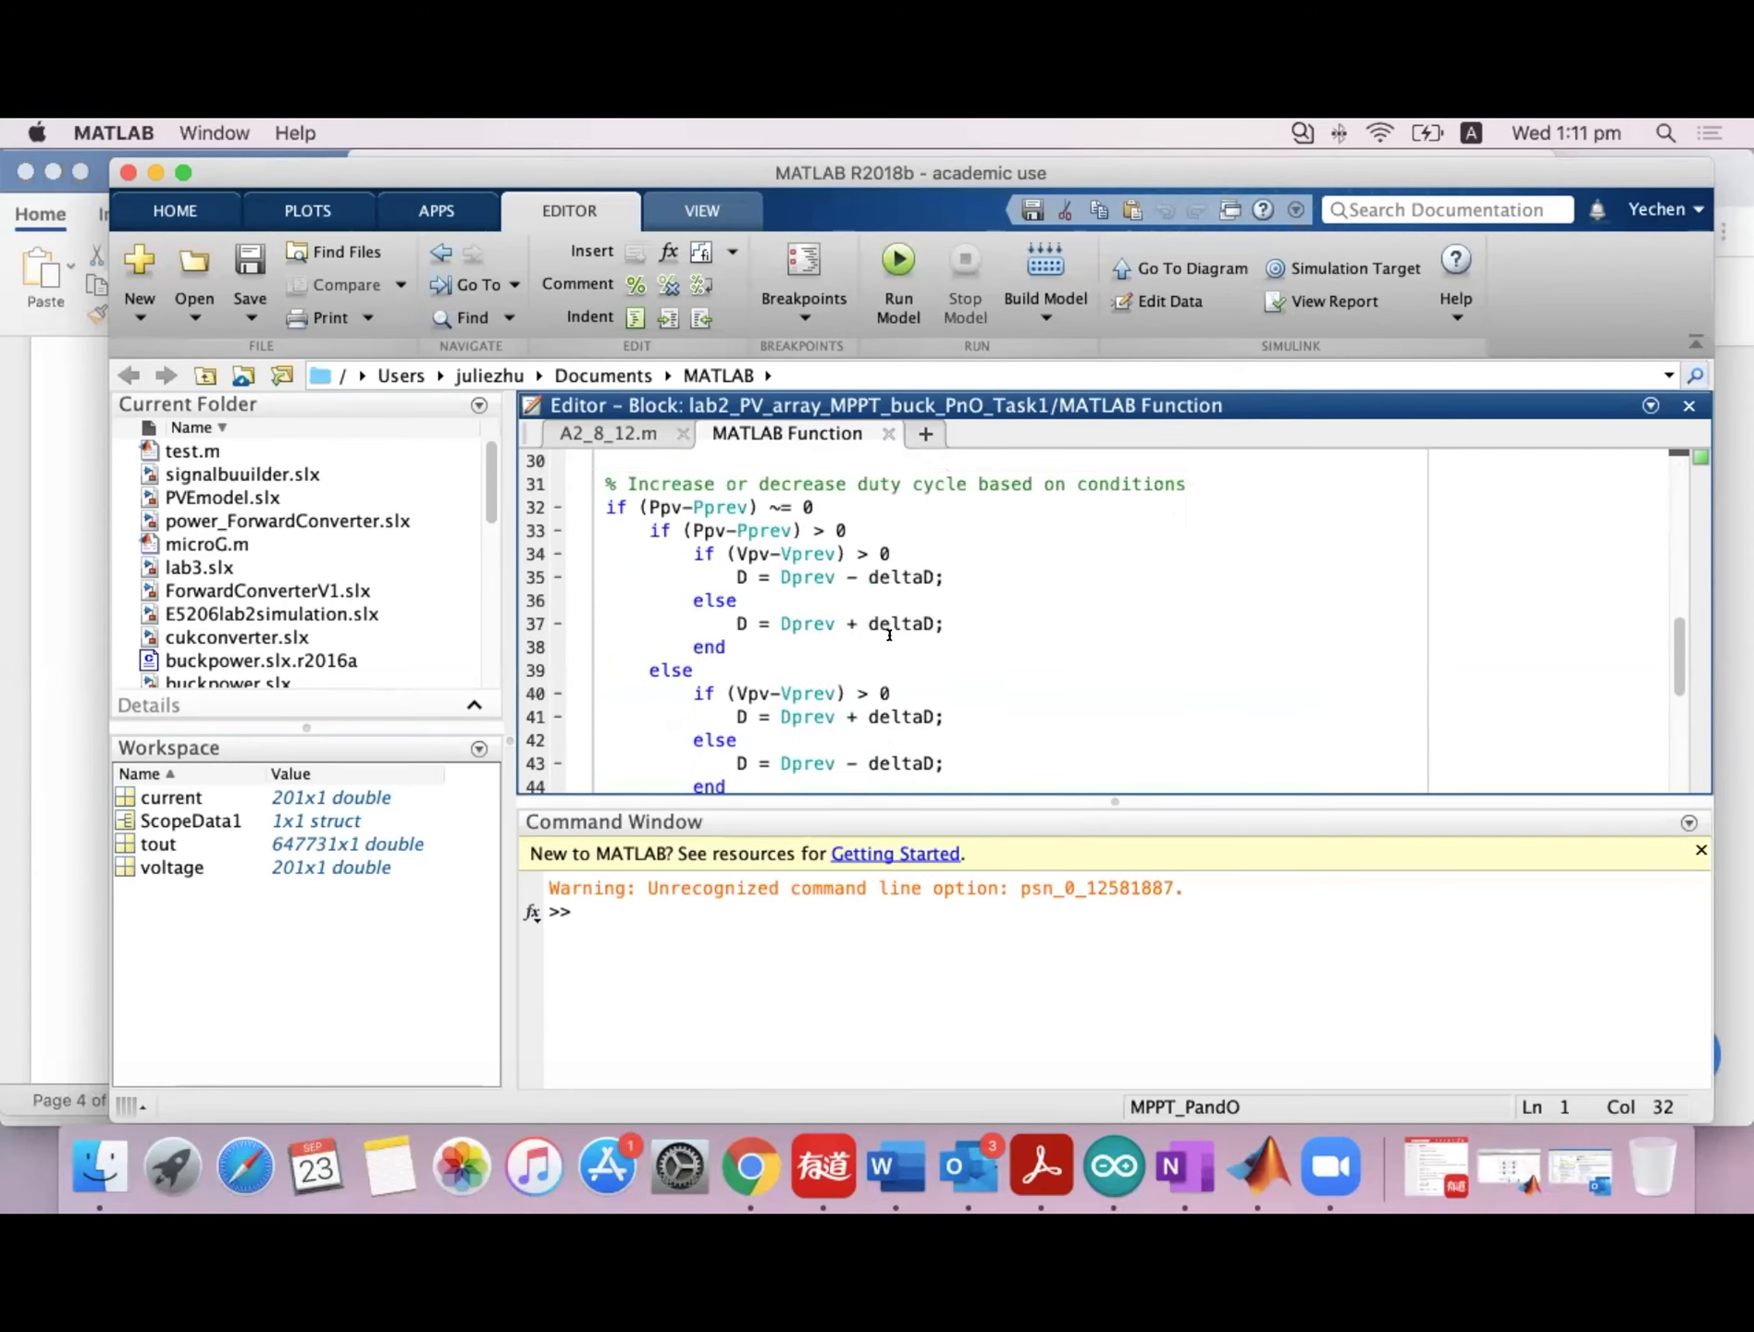
scroll(889, 634, "down", 1)
scroll(889, 635, "up", 2)
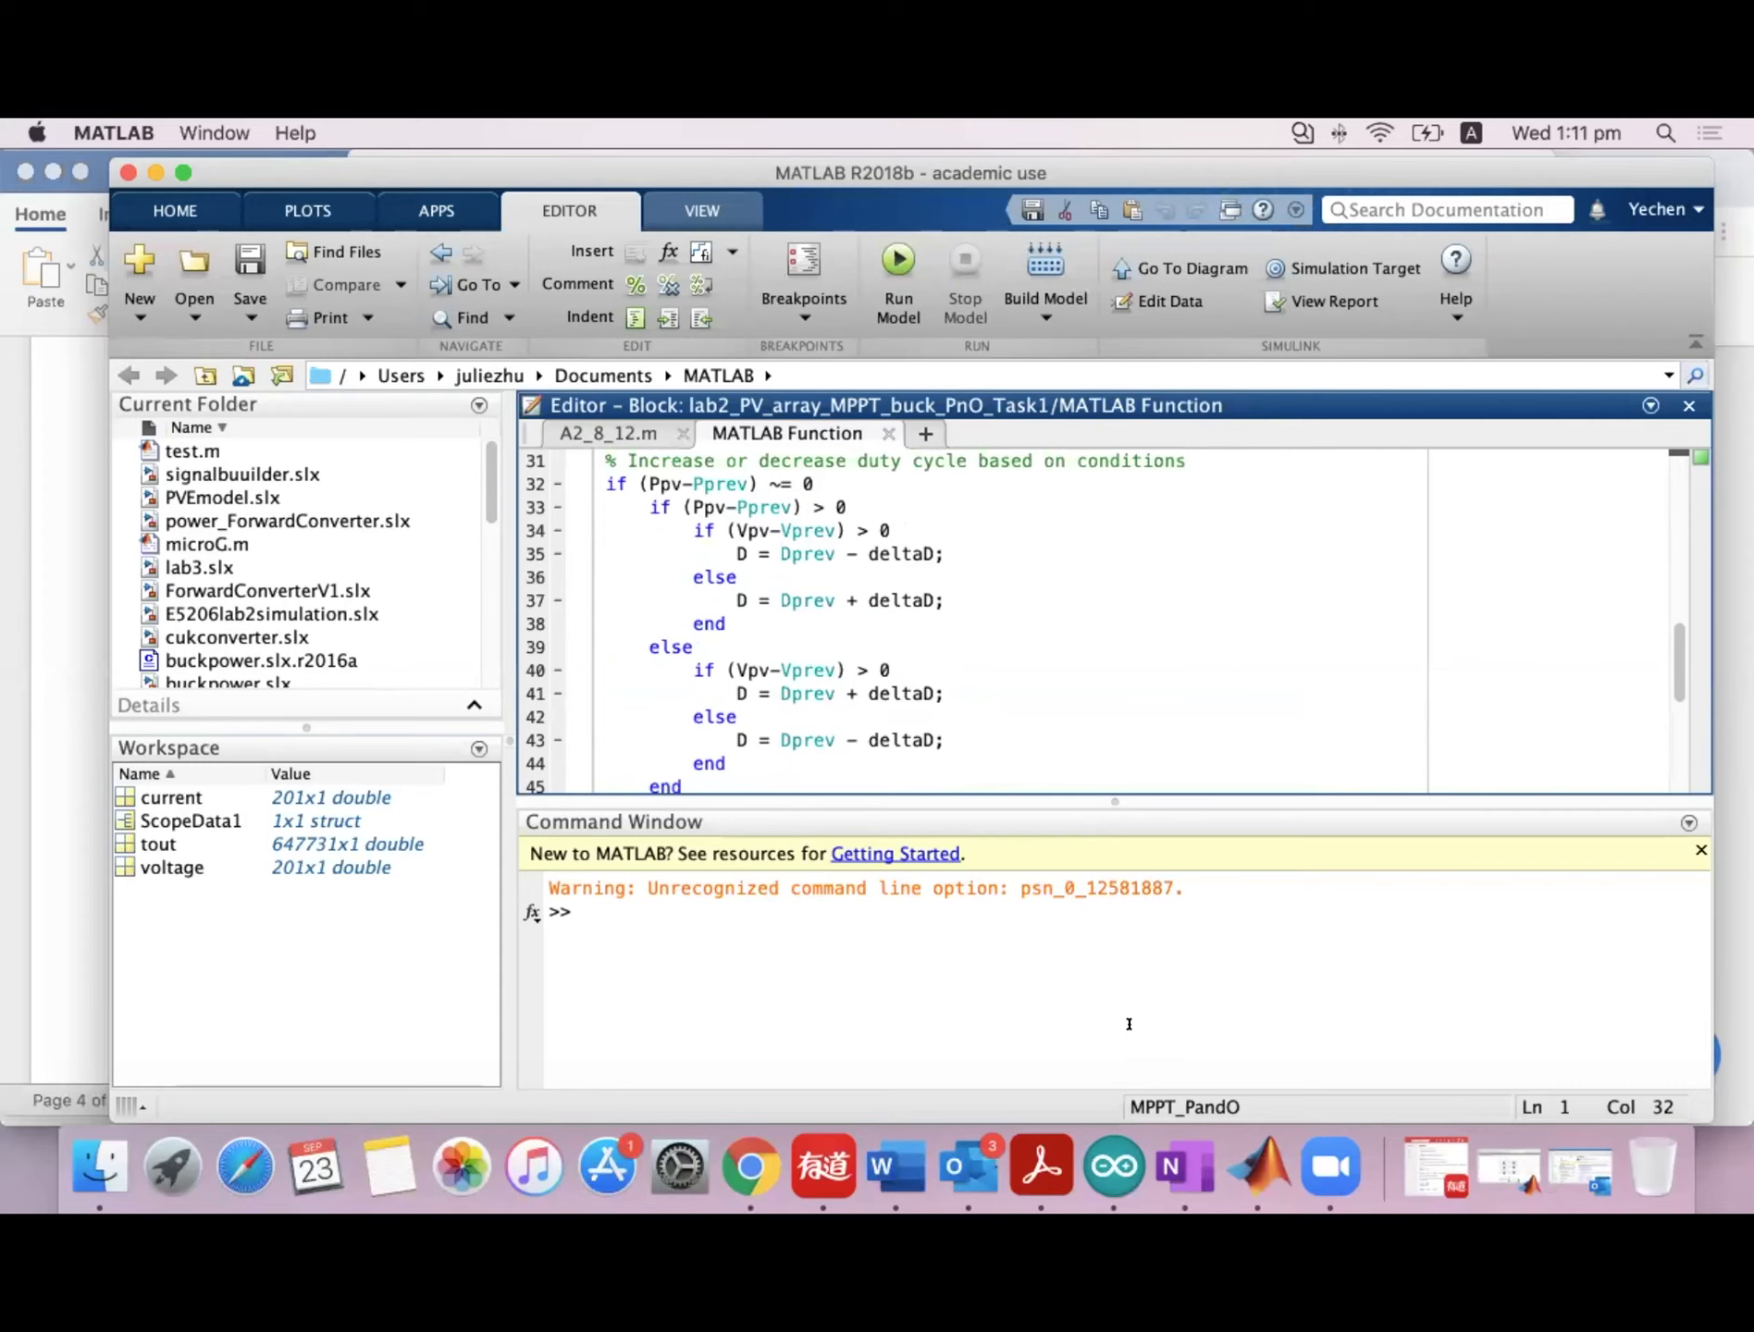
Switch to the Word document "Lab 2 MPPT Simulink" and look back from the PV output tasks through the Simulation Tasks and preceding theory.
left_click(37, 944)
scroll(360, 828, "down", 15)
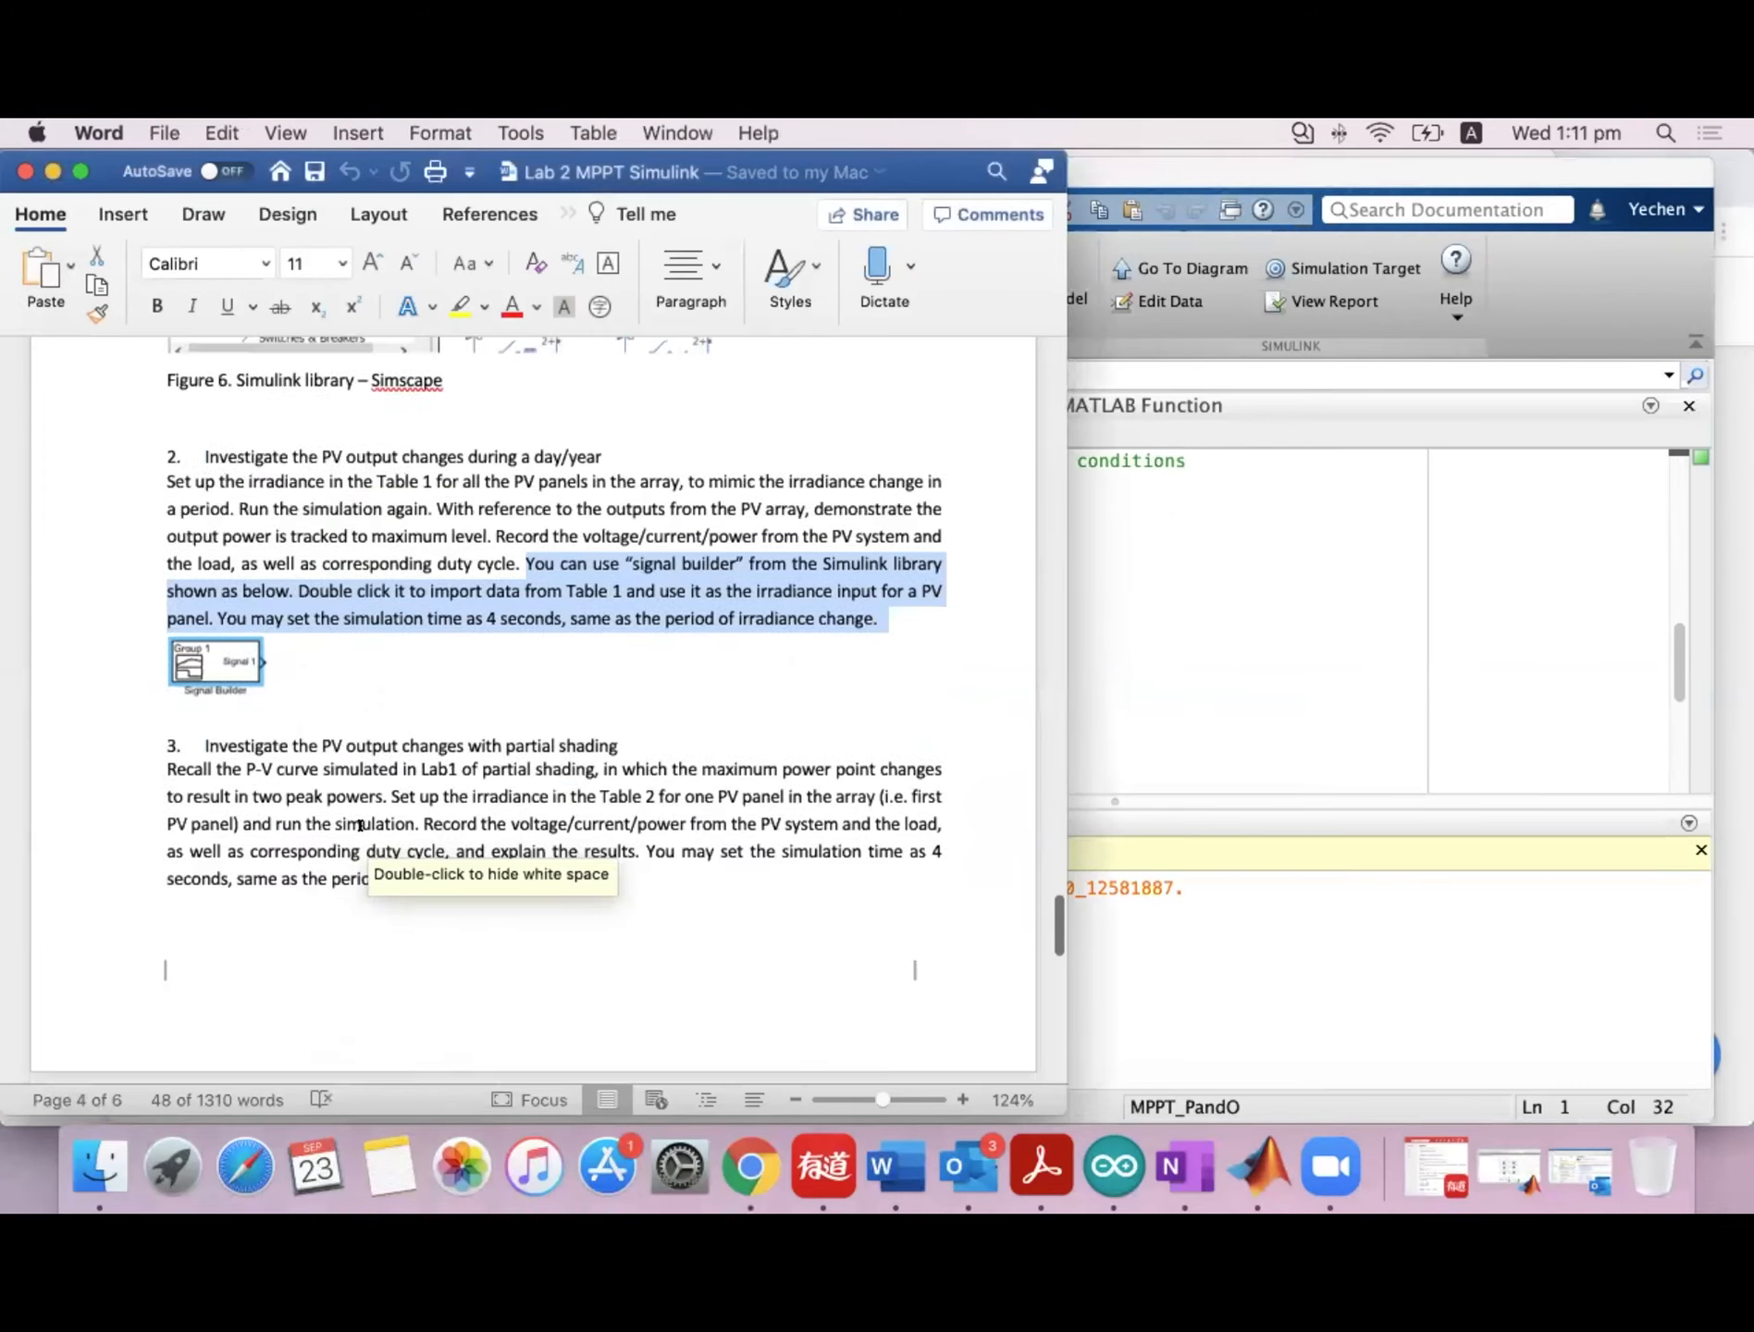
scroll(360, 814, "up", 5)
scroll(361, 814, "up", 15)
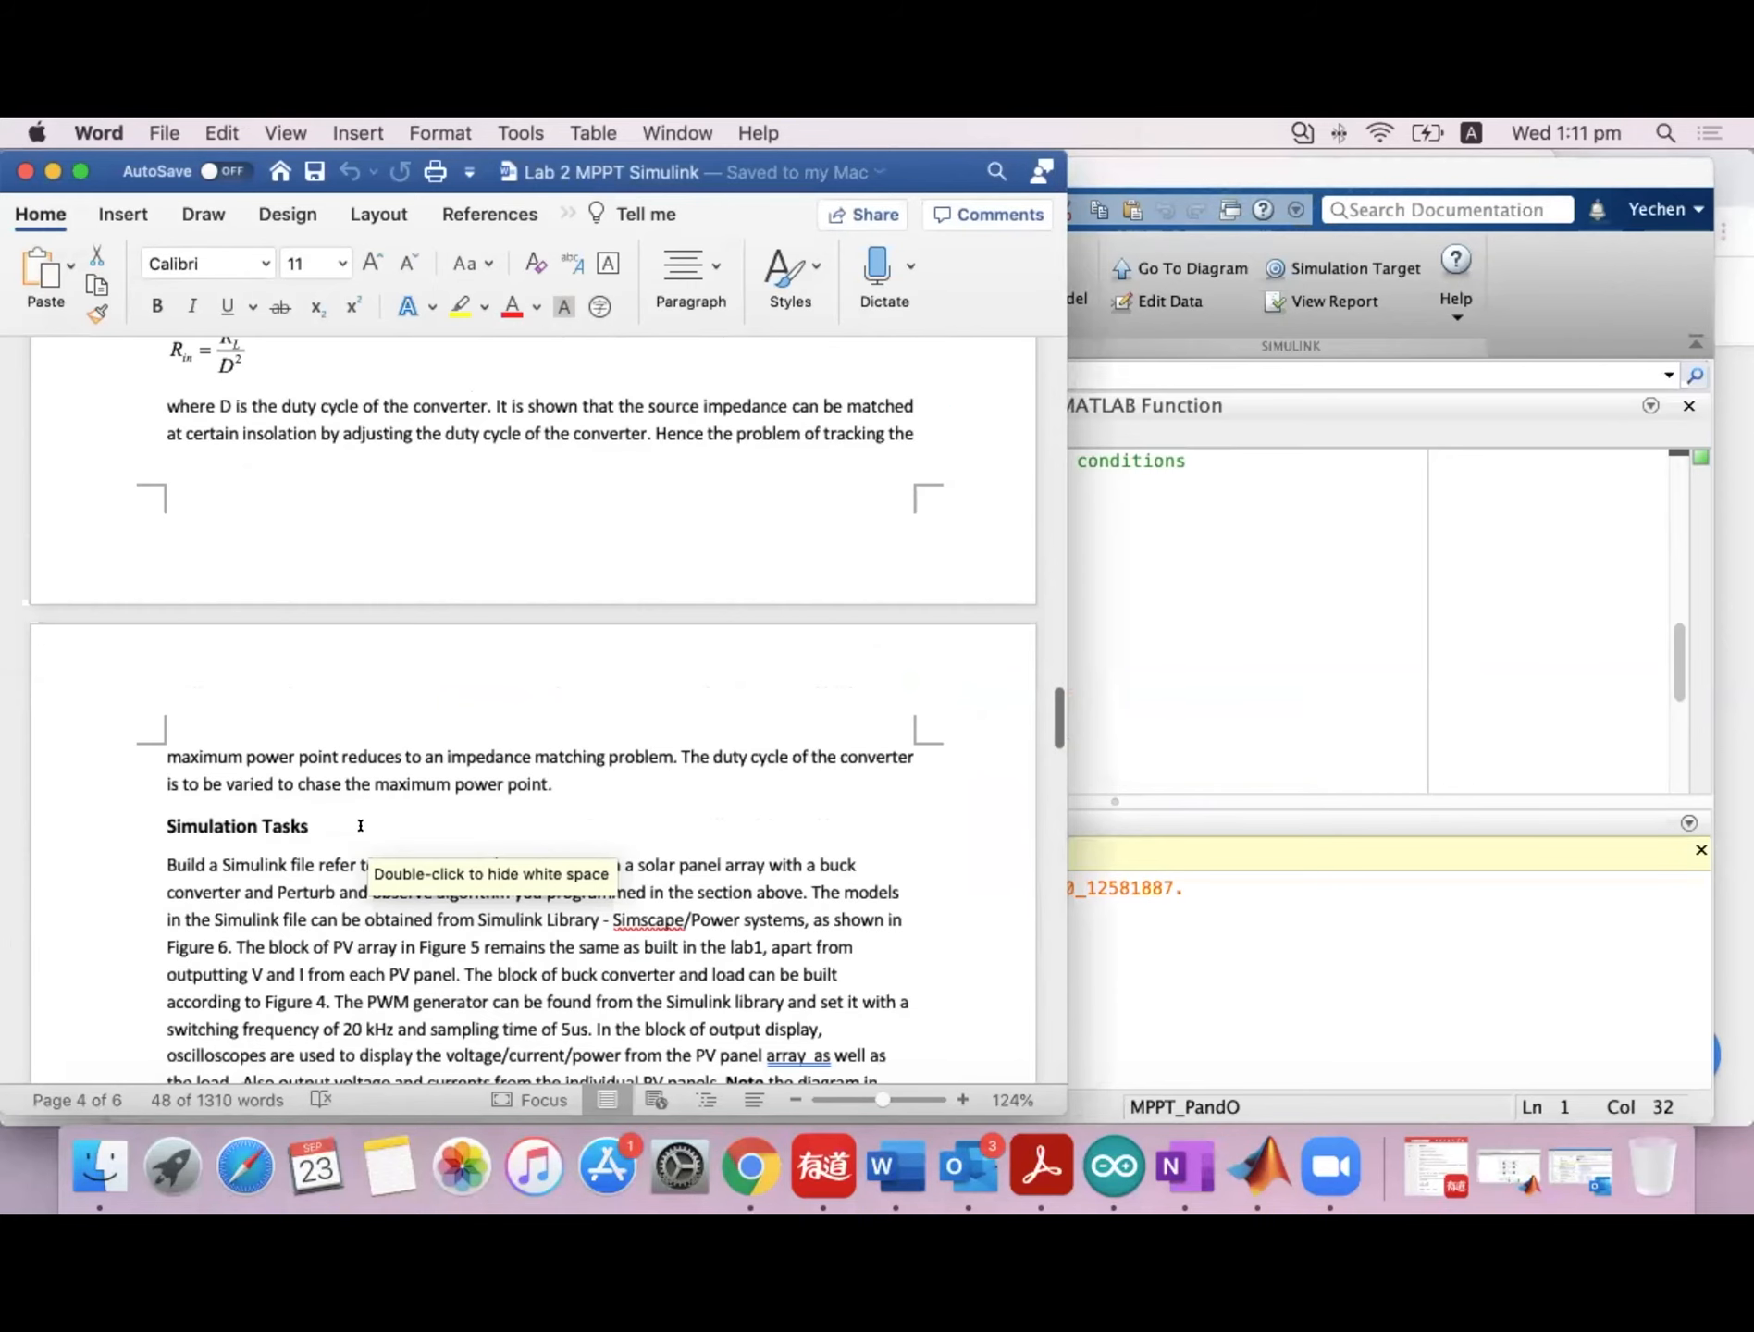
scroll(360, 826, "up", 15)
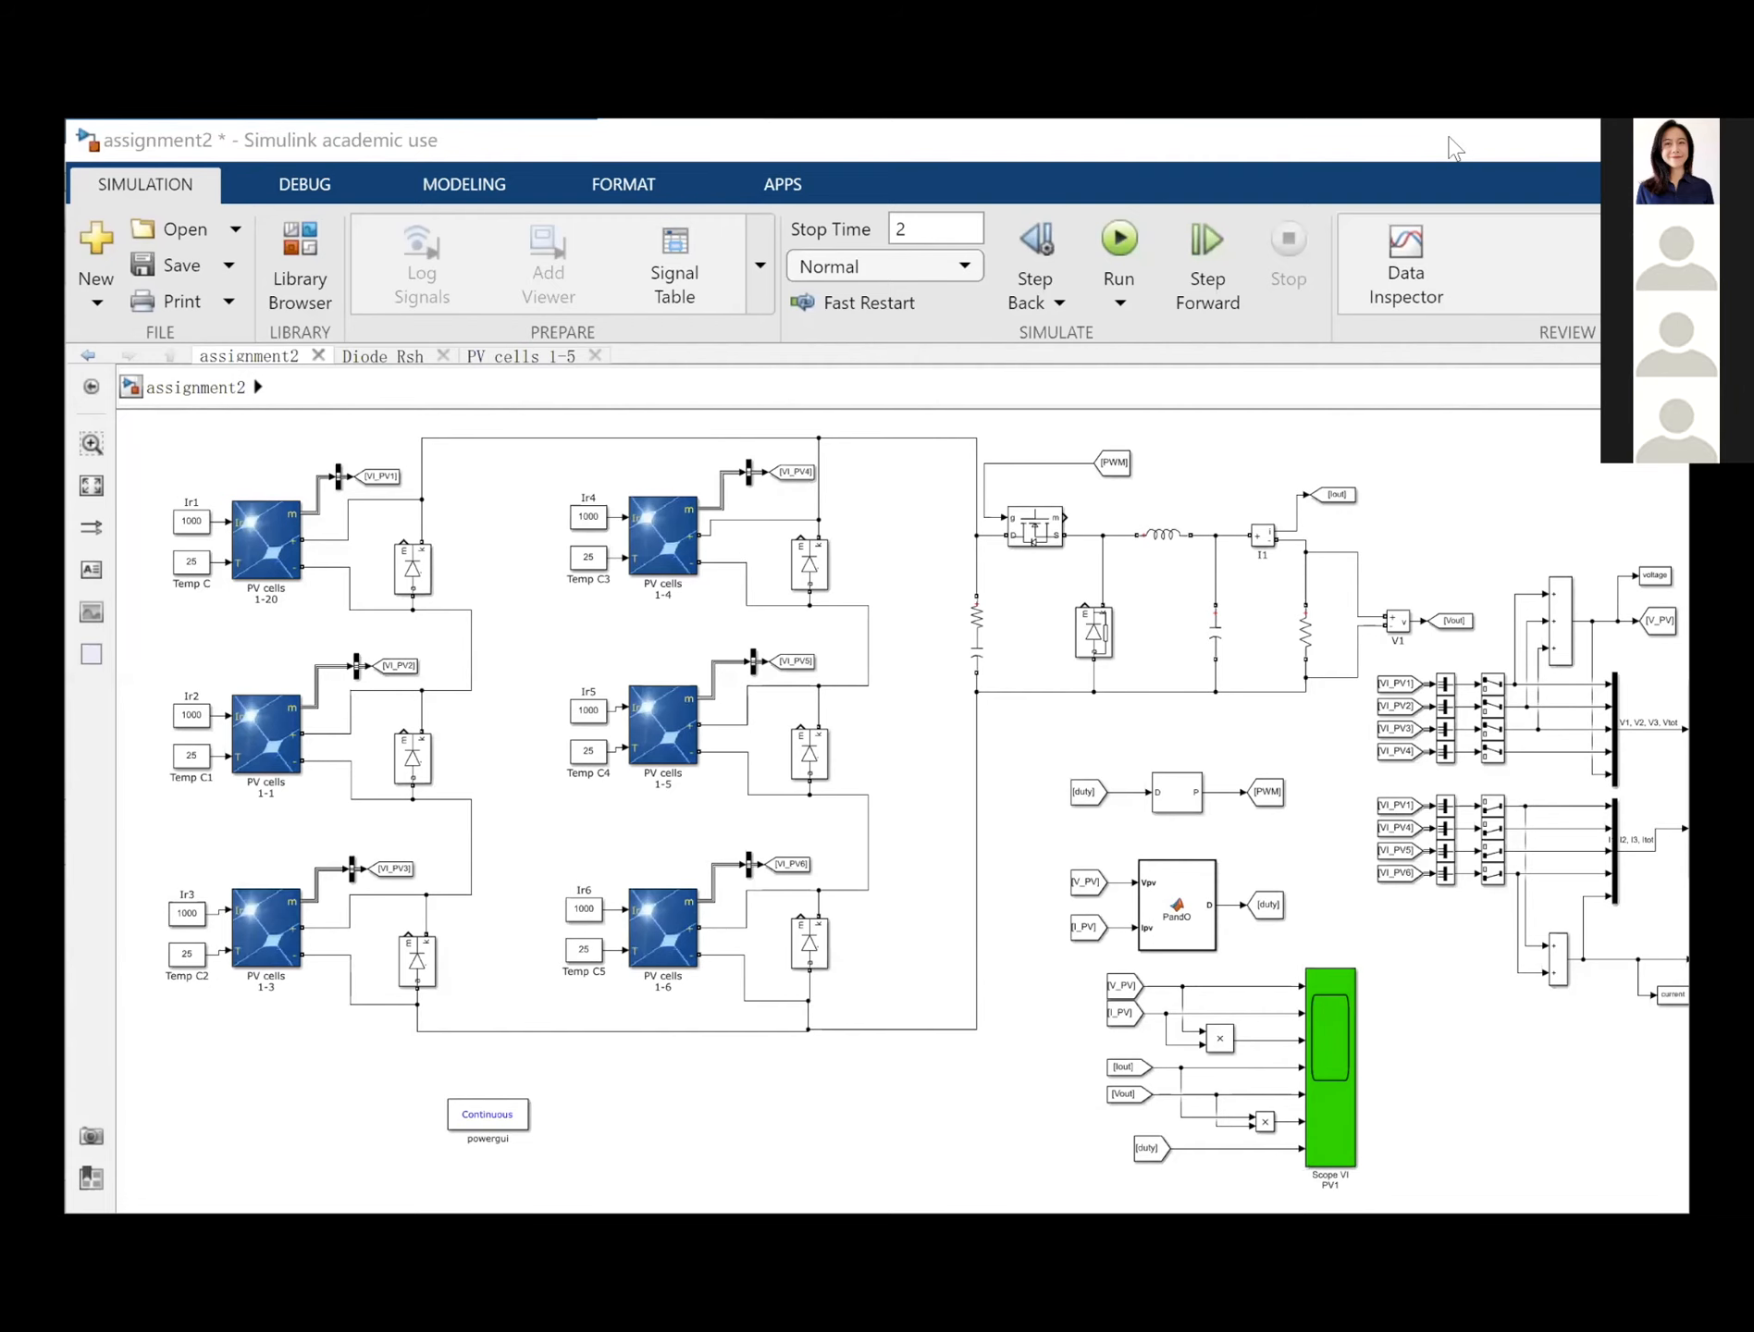
Review the latest simulation error of the assignment2 model, and go to the Transfer Fcn block in PV cells 1-6/Diode Rsh that it names.
left_click(1320, 871)
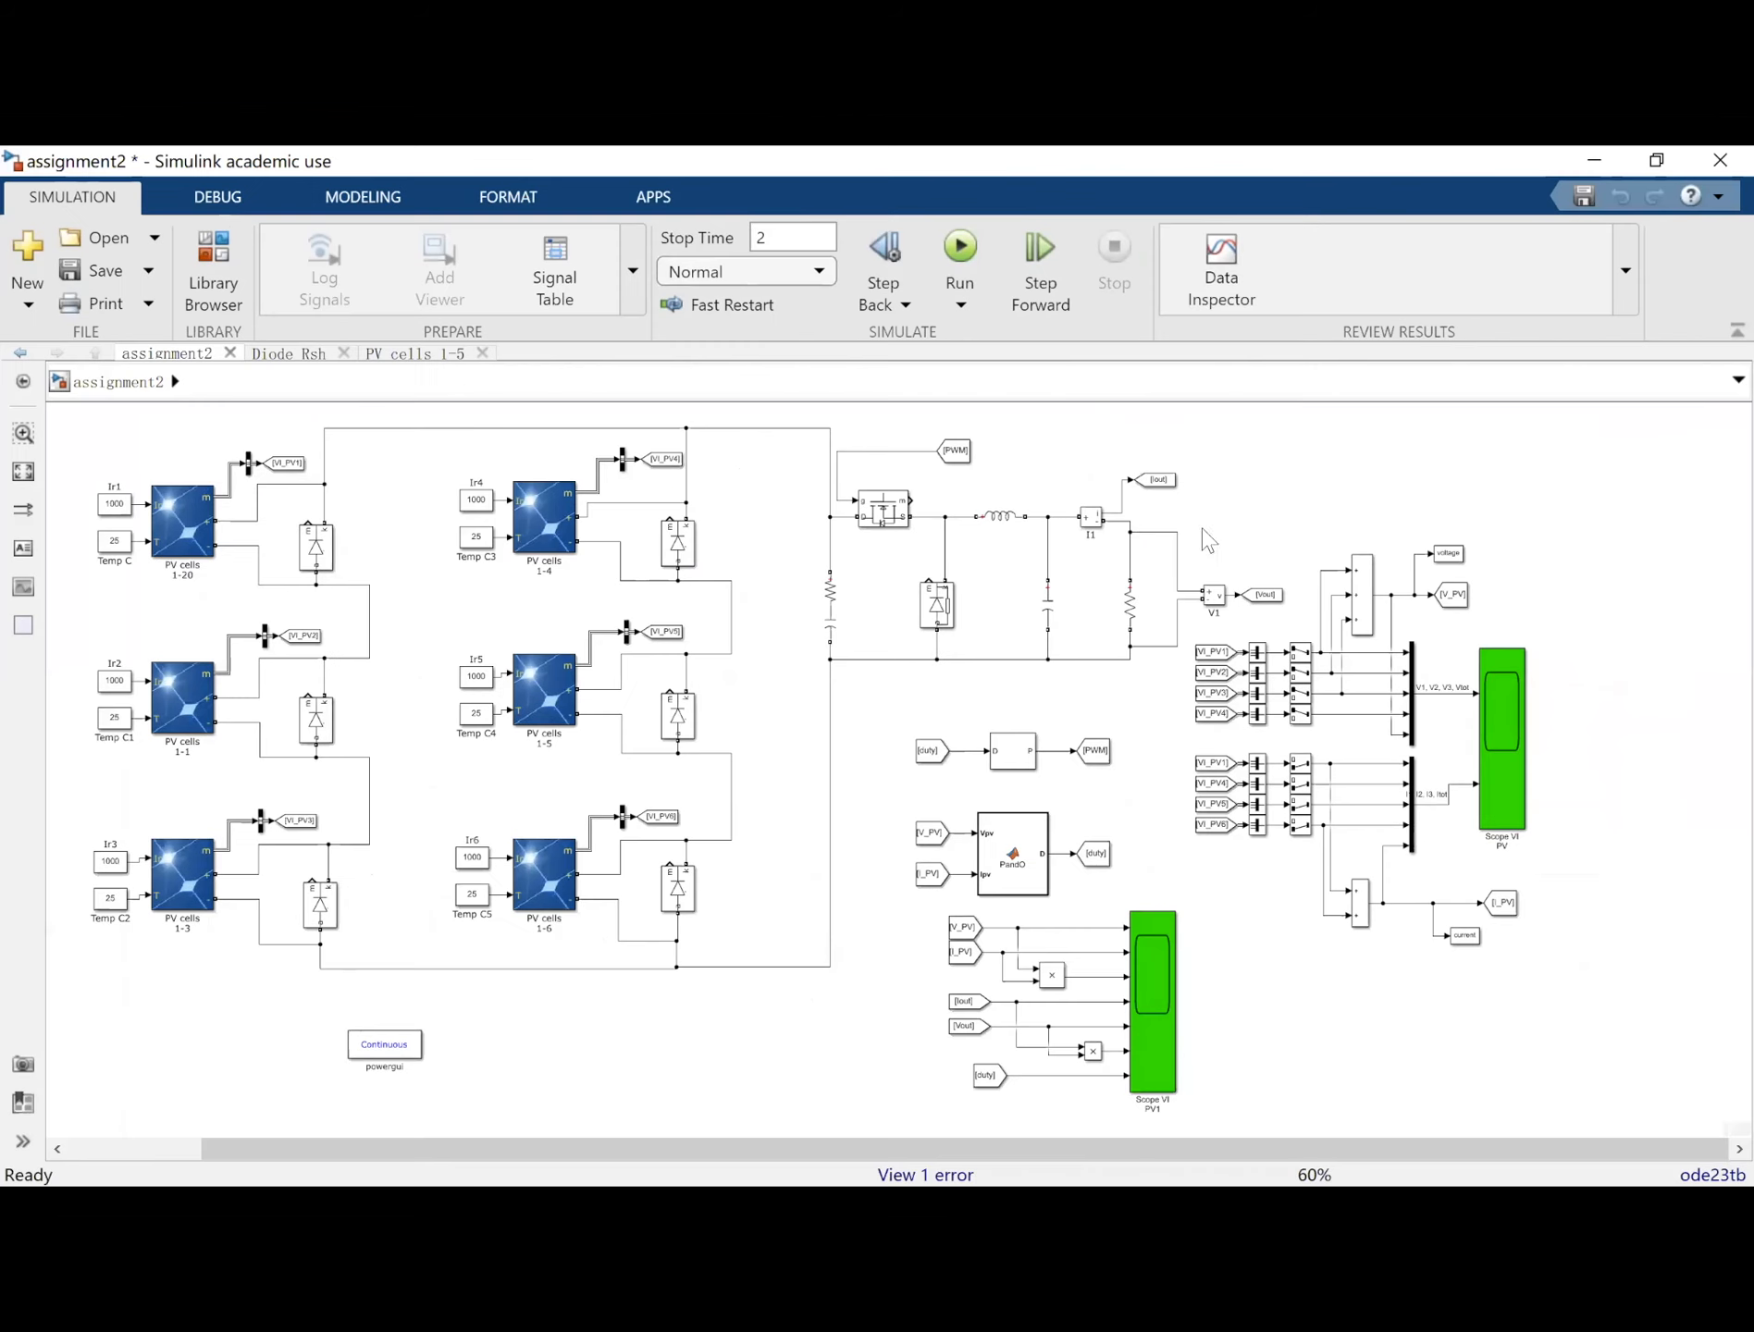
left_click(967, 263)
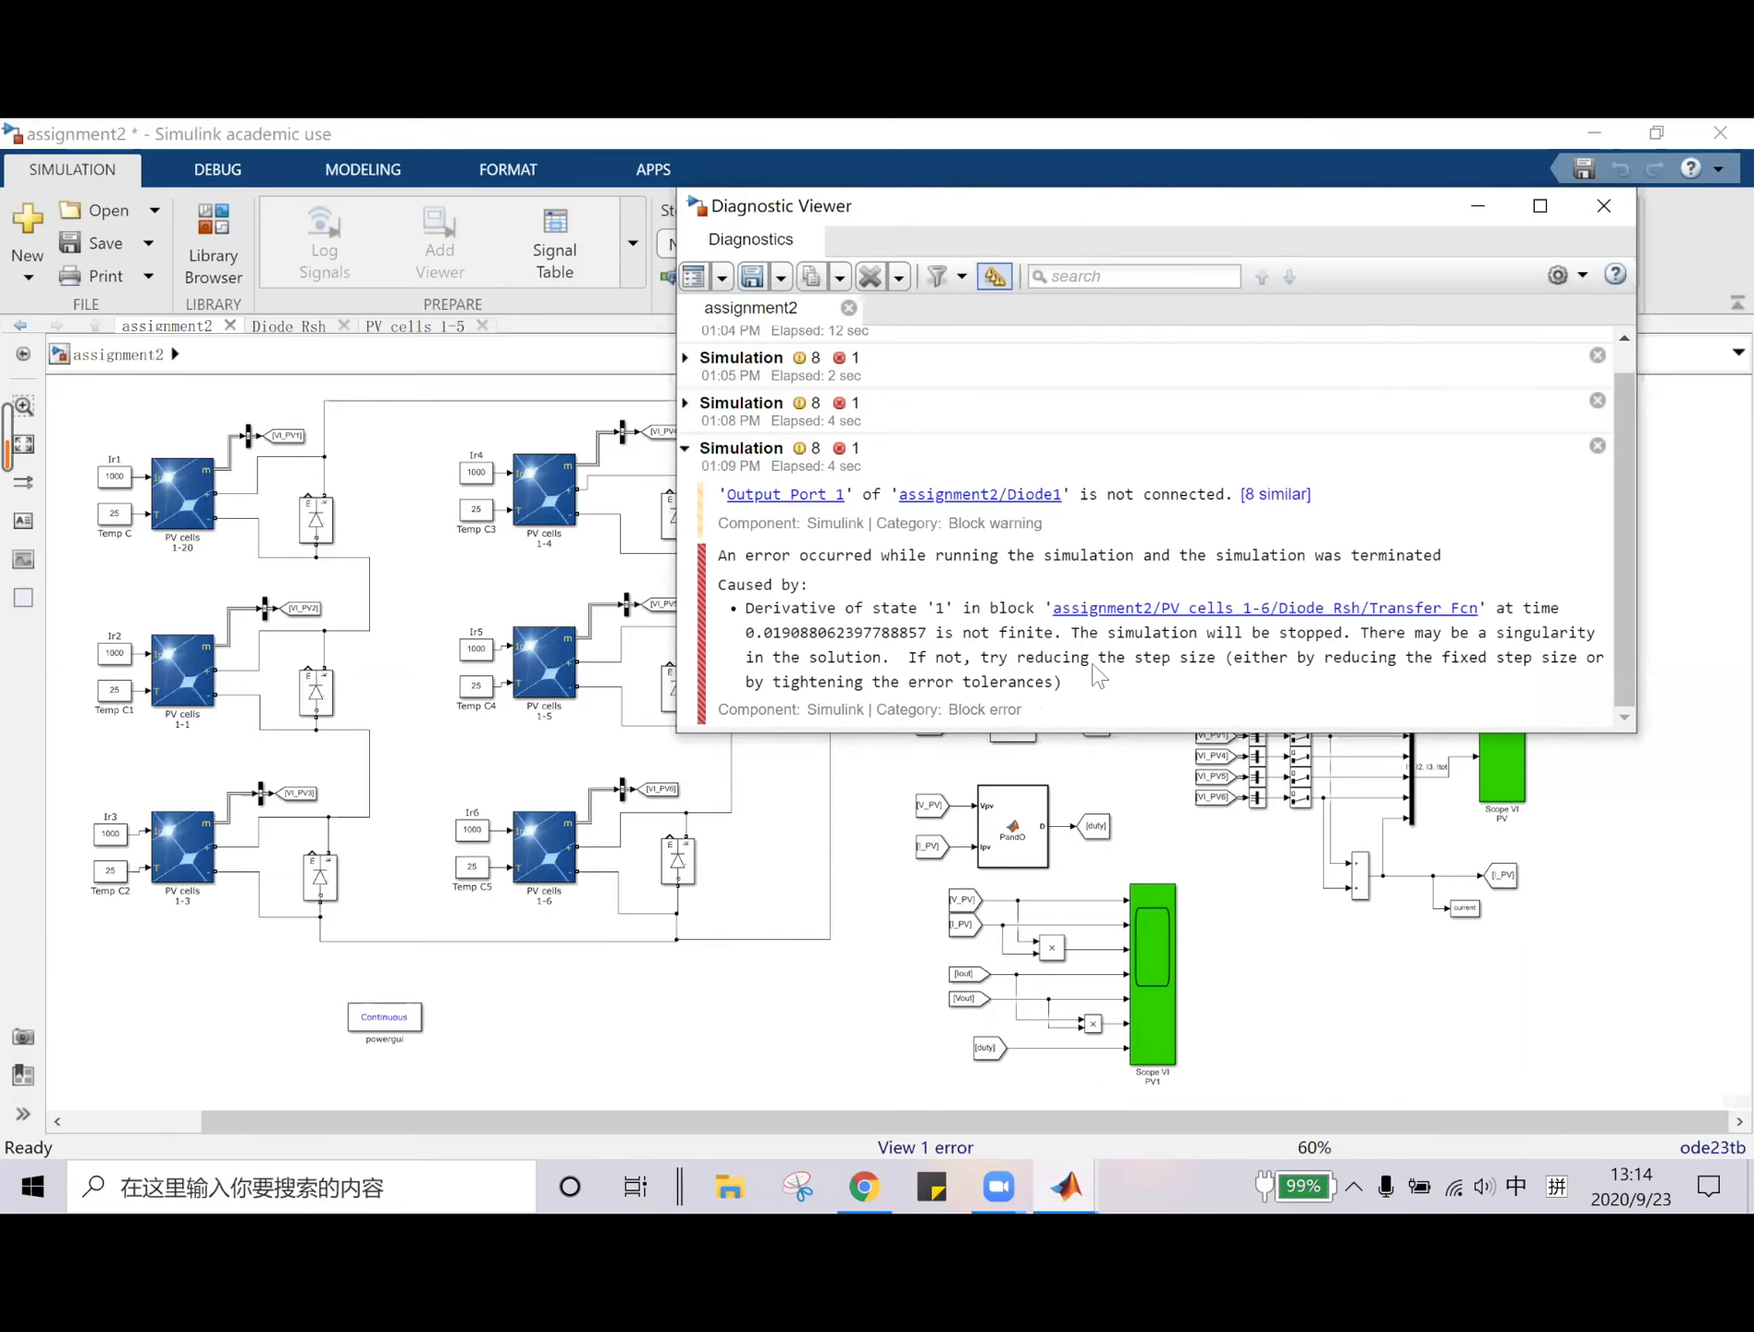
left_click(1023, 760)
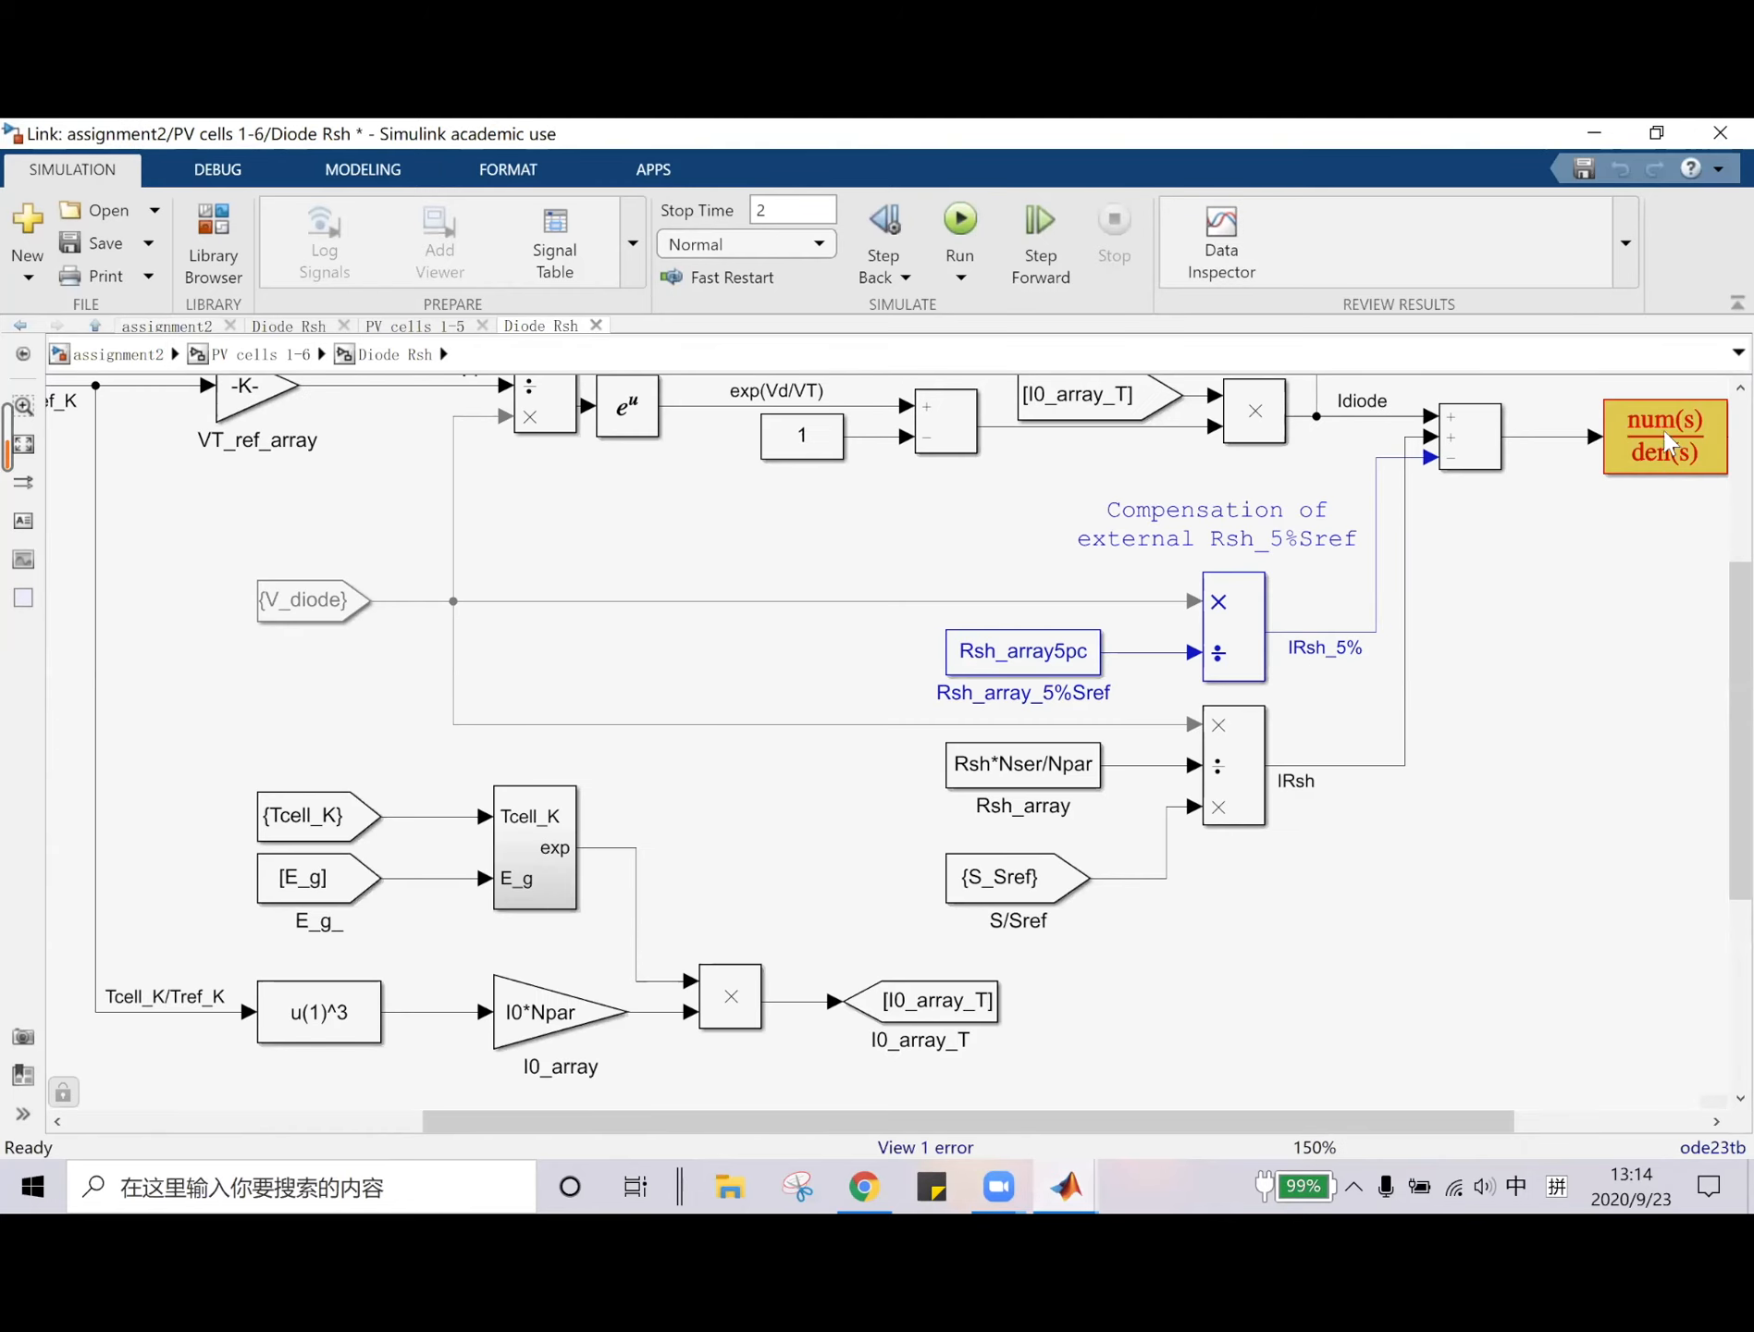
Return to the top level of assignment2, reopen the Diagnostic Viewer to reread the error, and move its window slightly aside.
left_click(124, 357)
left_click(1065, 1187)
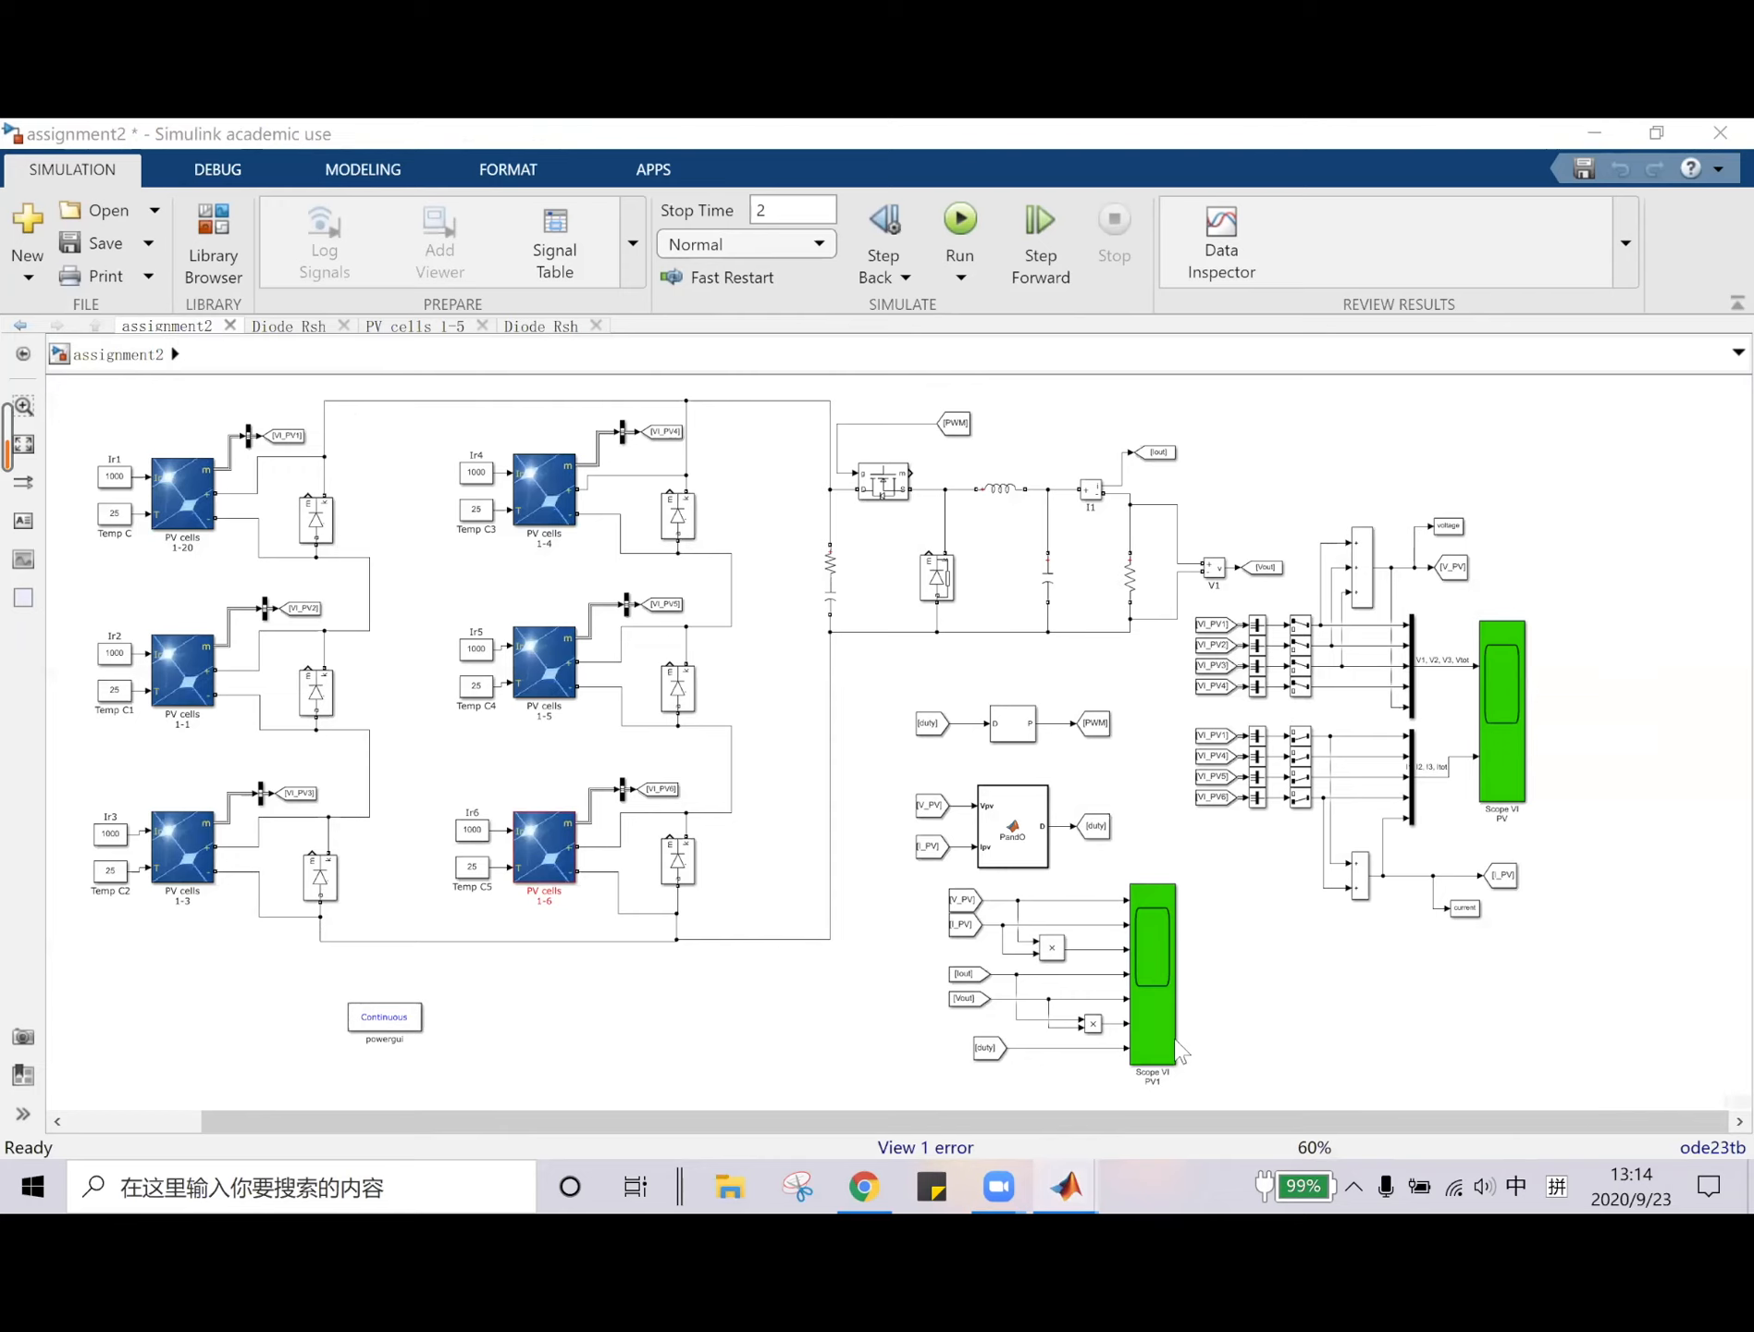
left_click(1306, 1025)
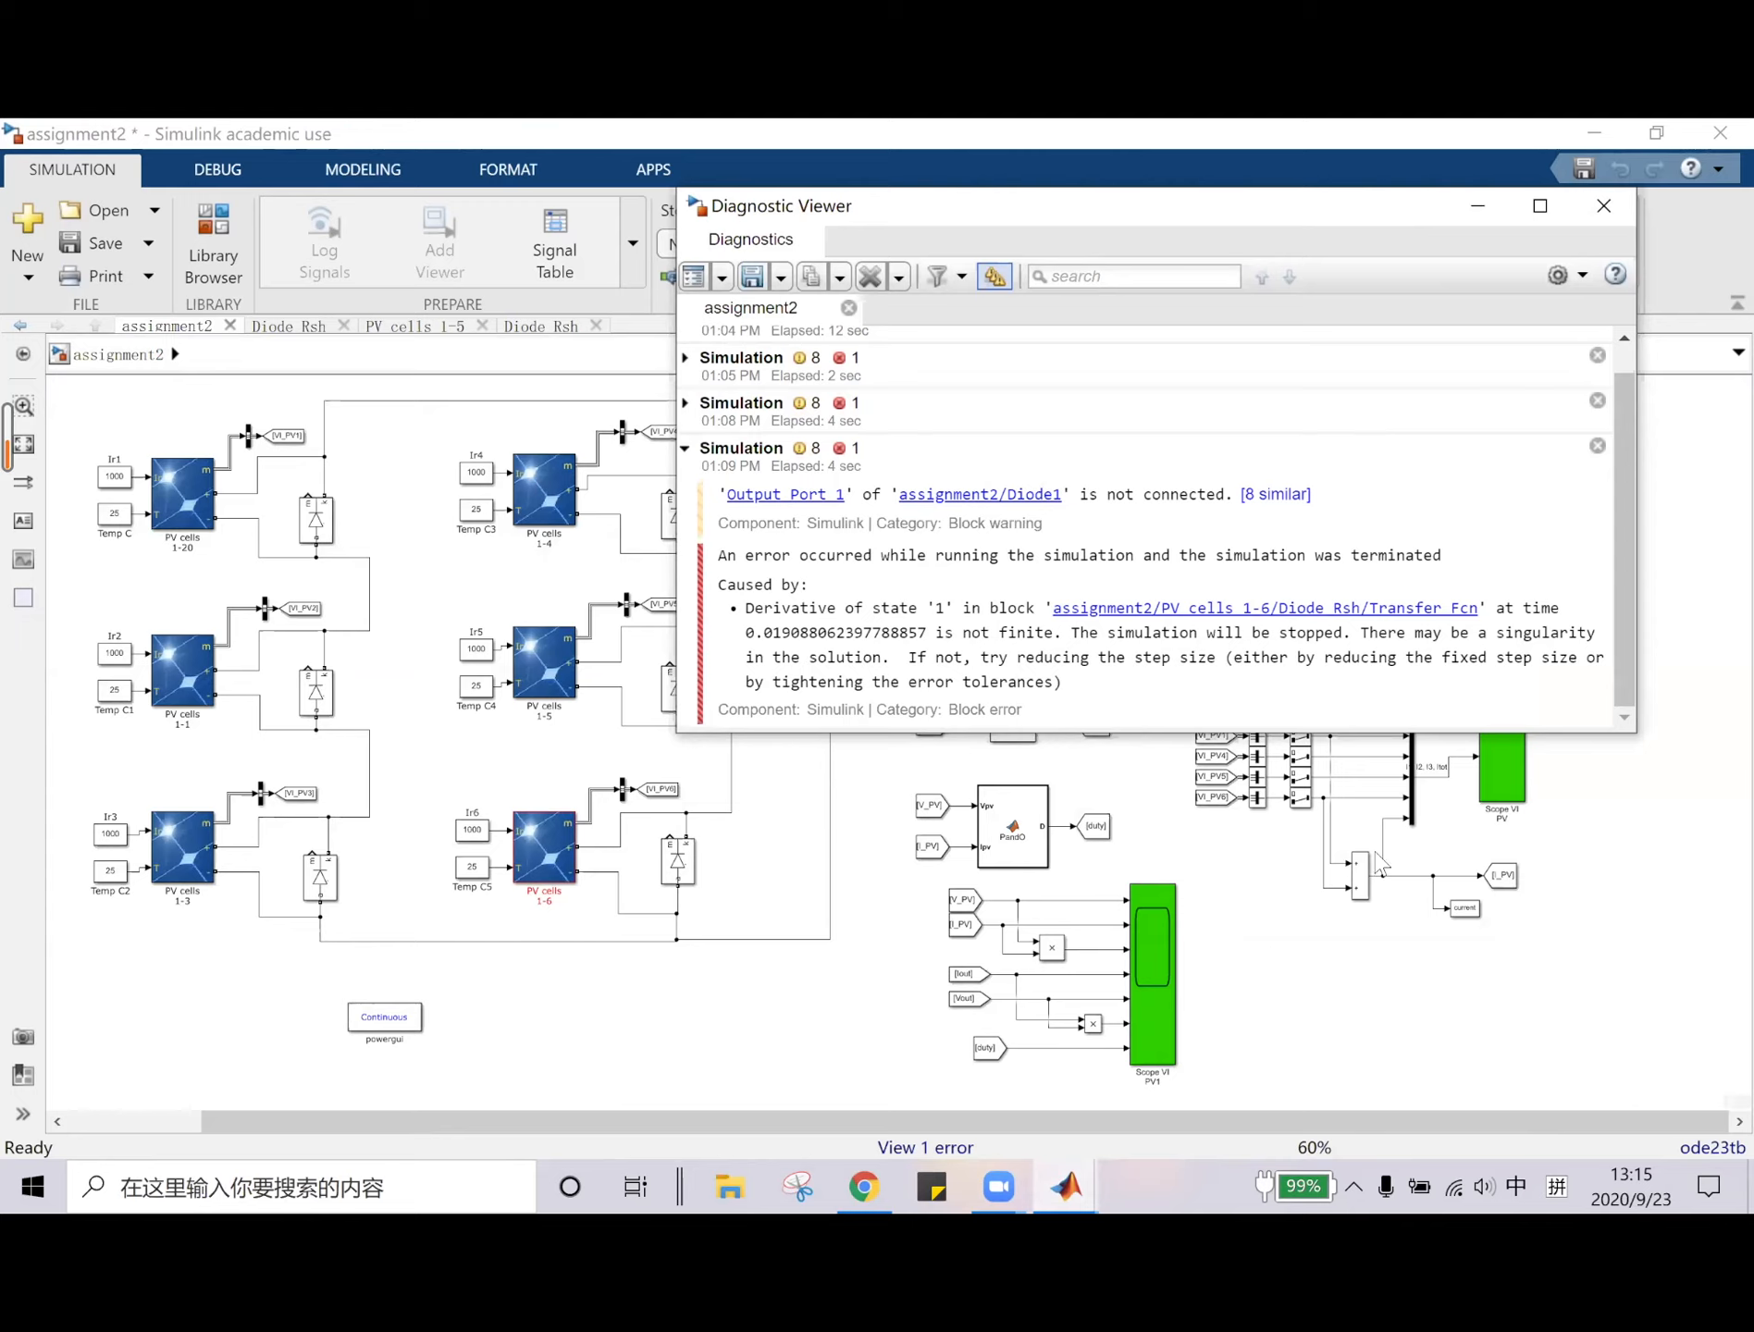
left_click_drag(1278, 225, 1239, 282)
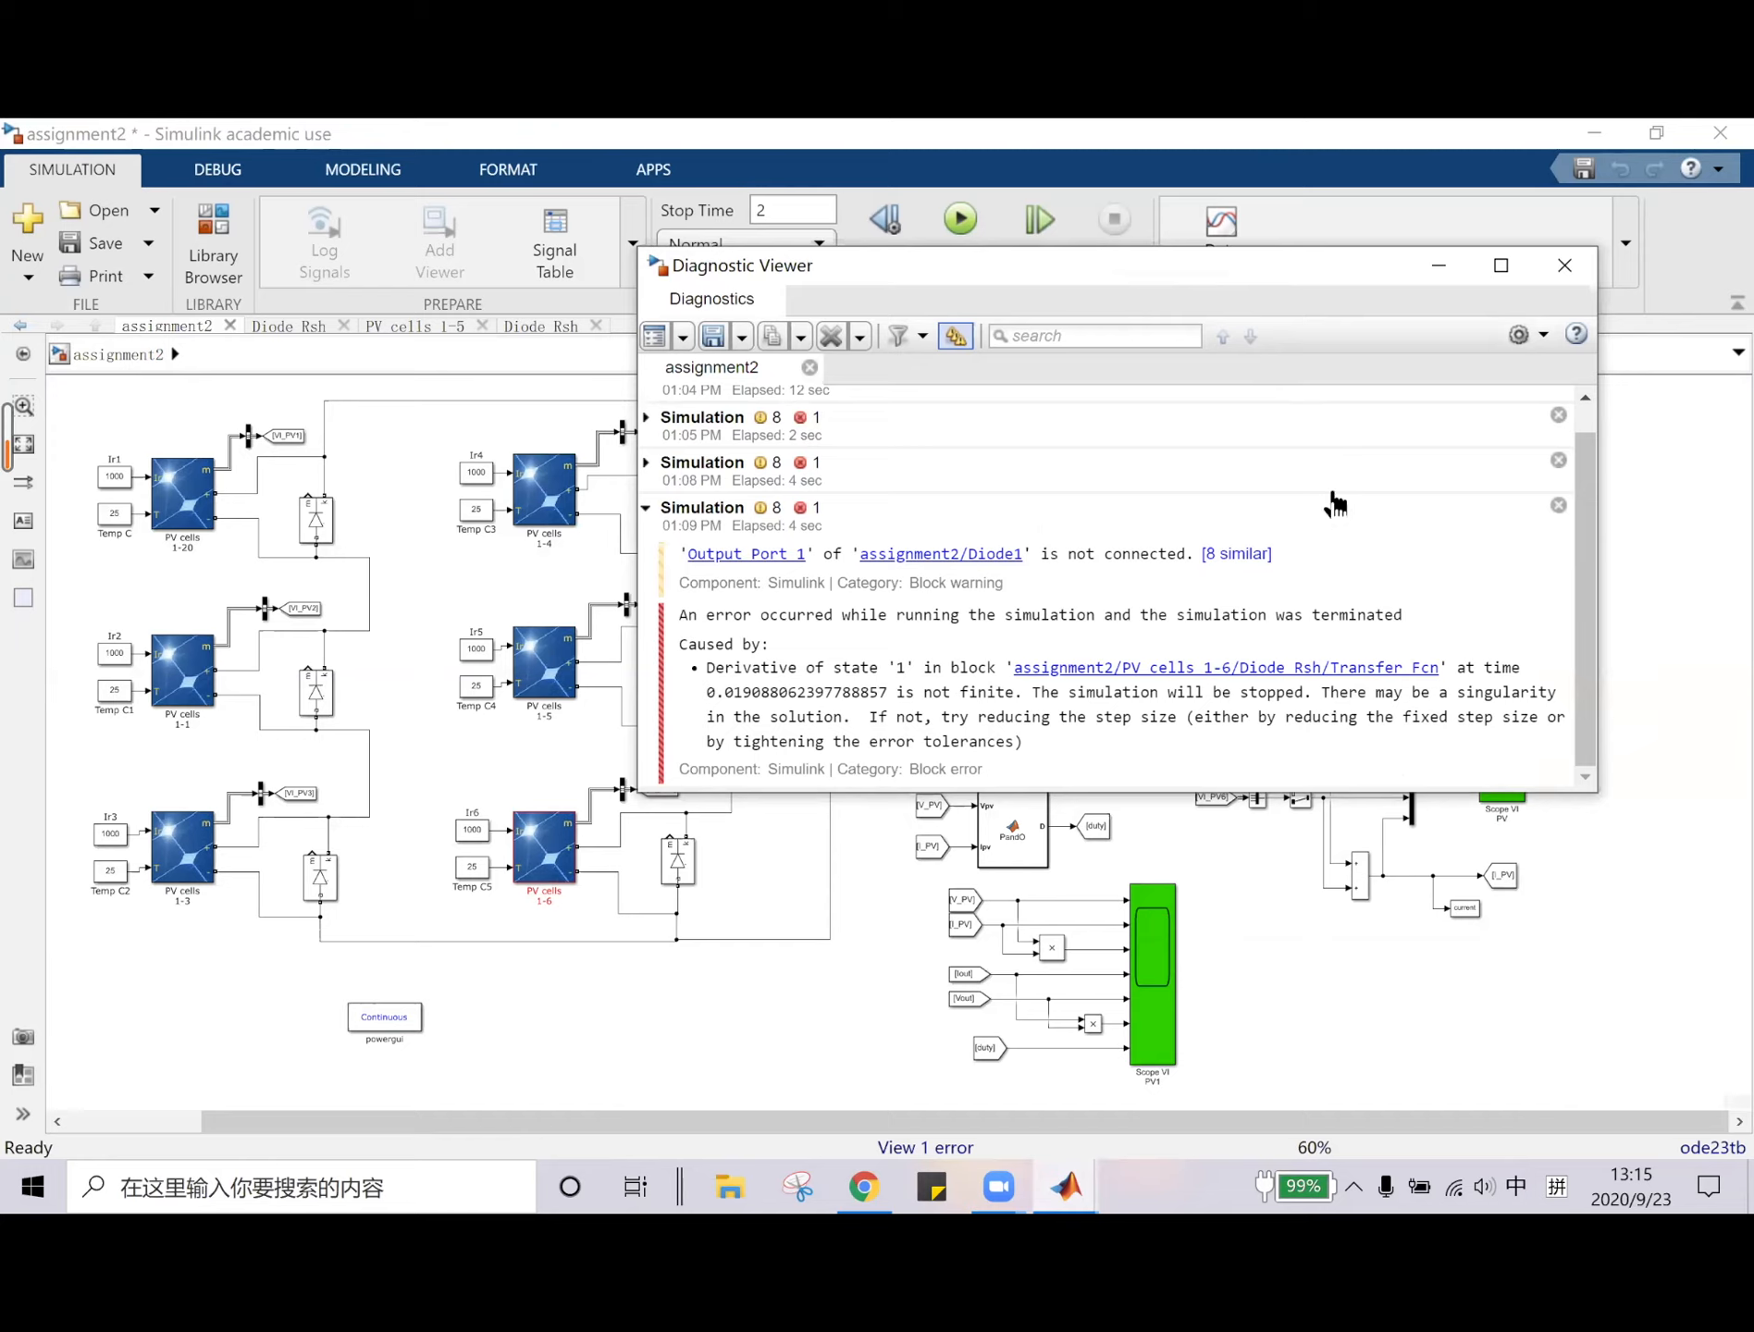
Check the solver information of assignment2, and open its Configuration Parameters at the Solver settings.
left_click(1693, 1158)
left_click(1693, 1158)
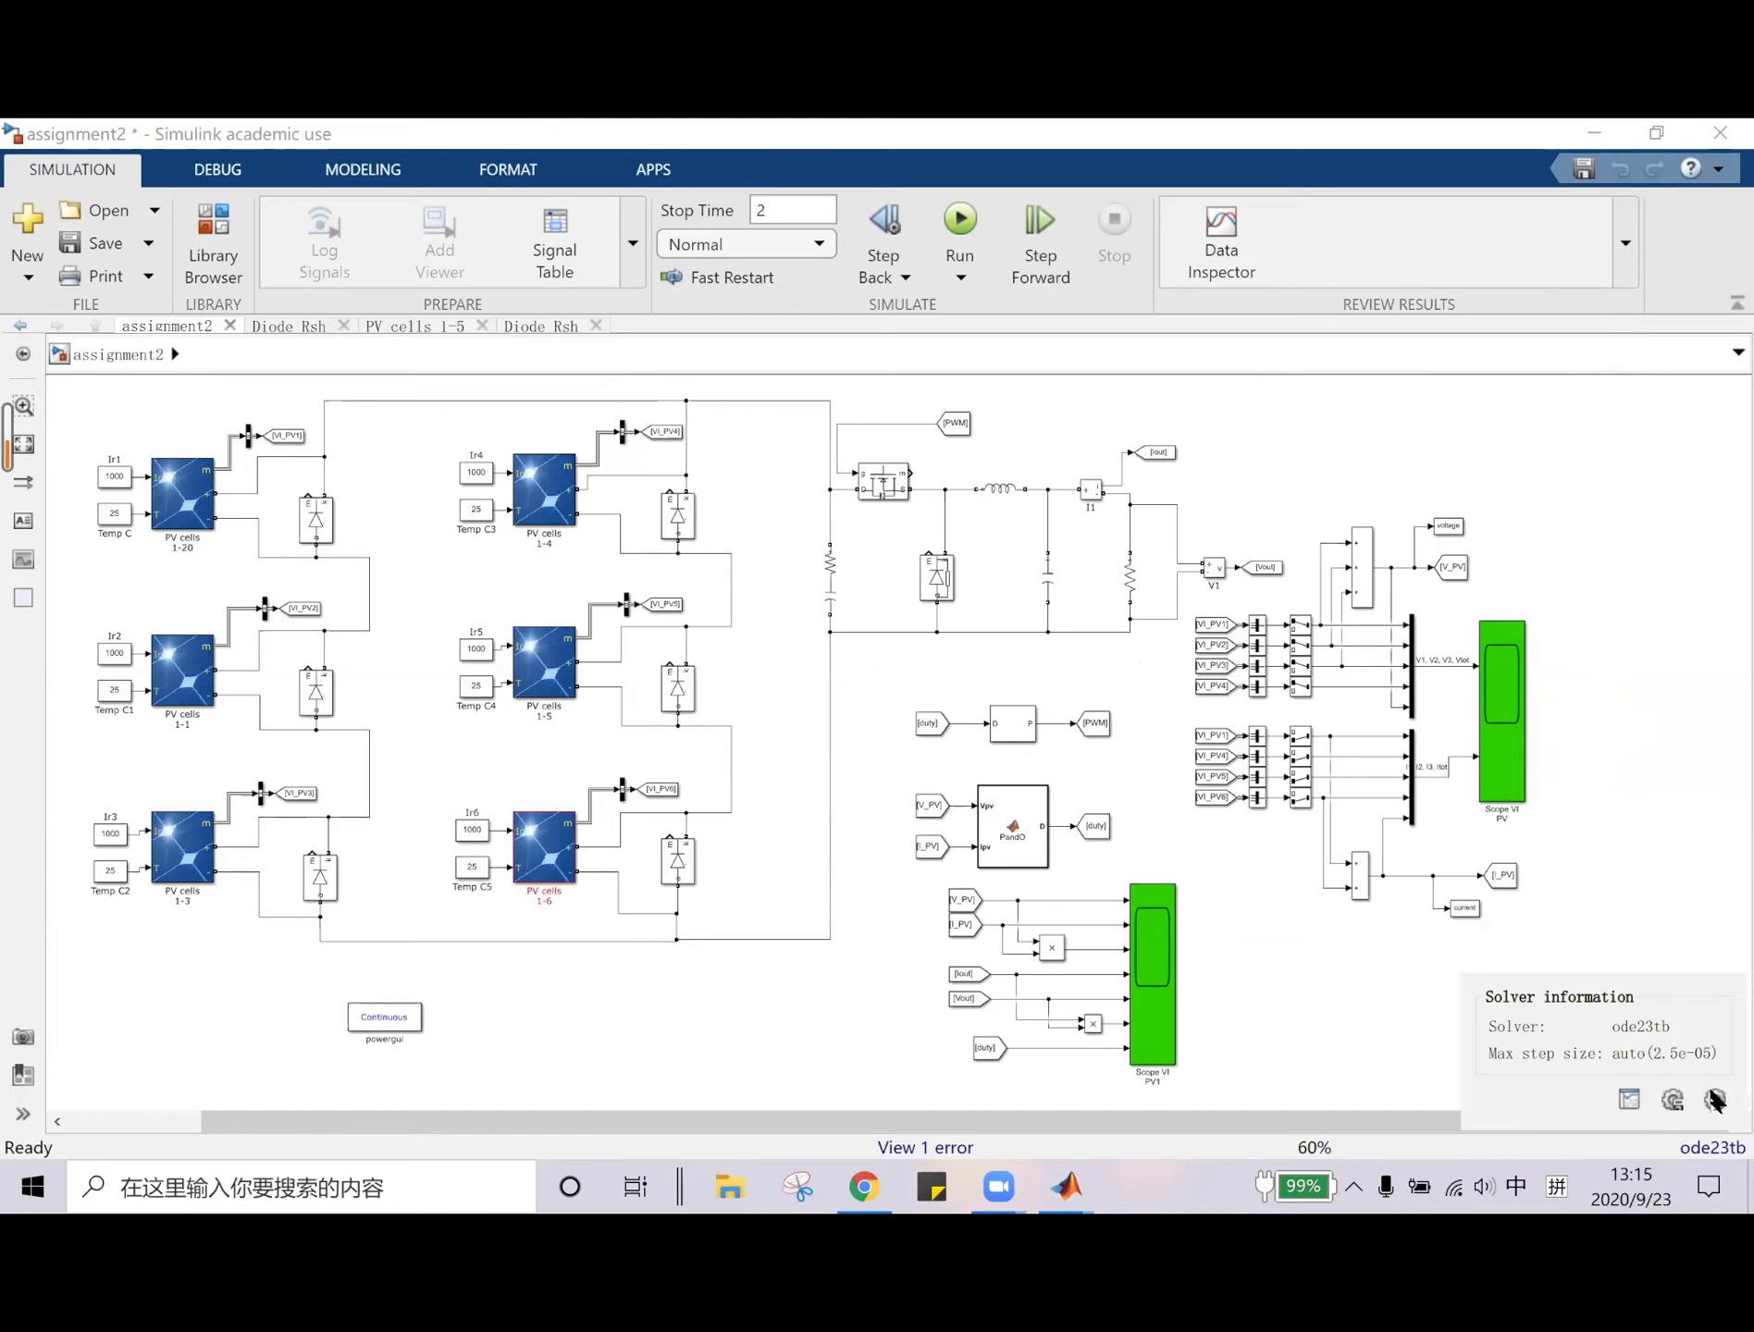
left_click(1716, 1099)
mouse_move(1066, 1182)
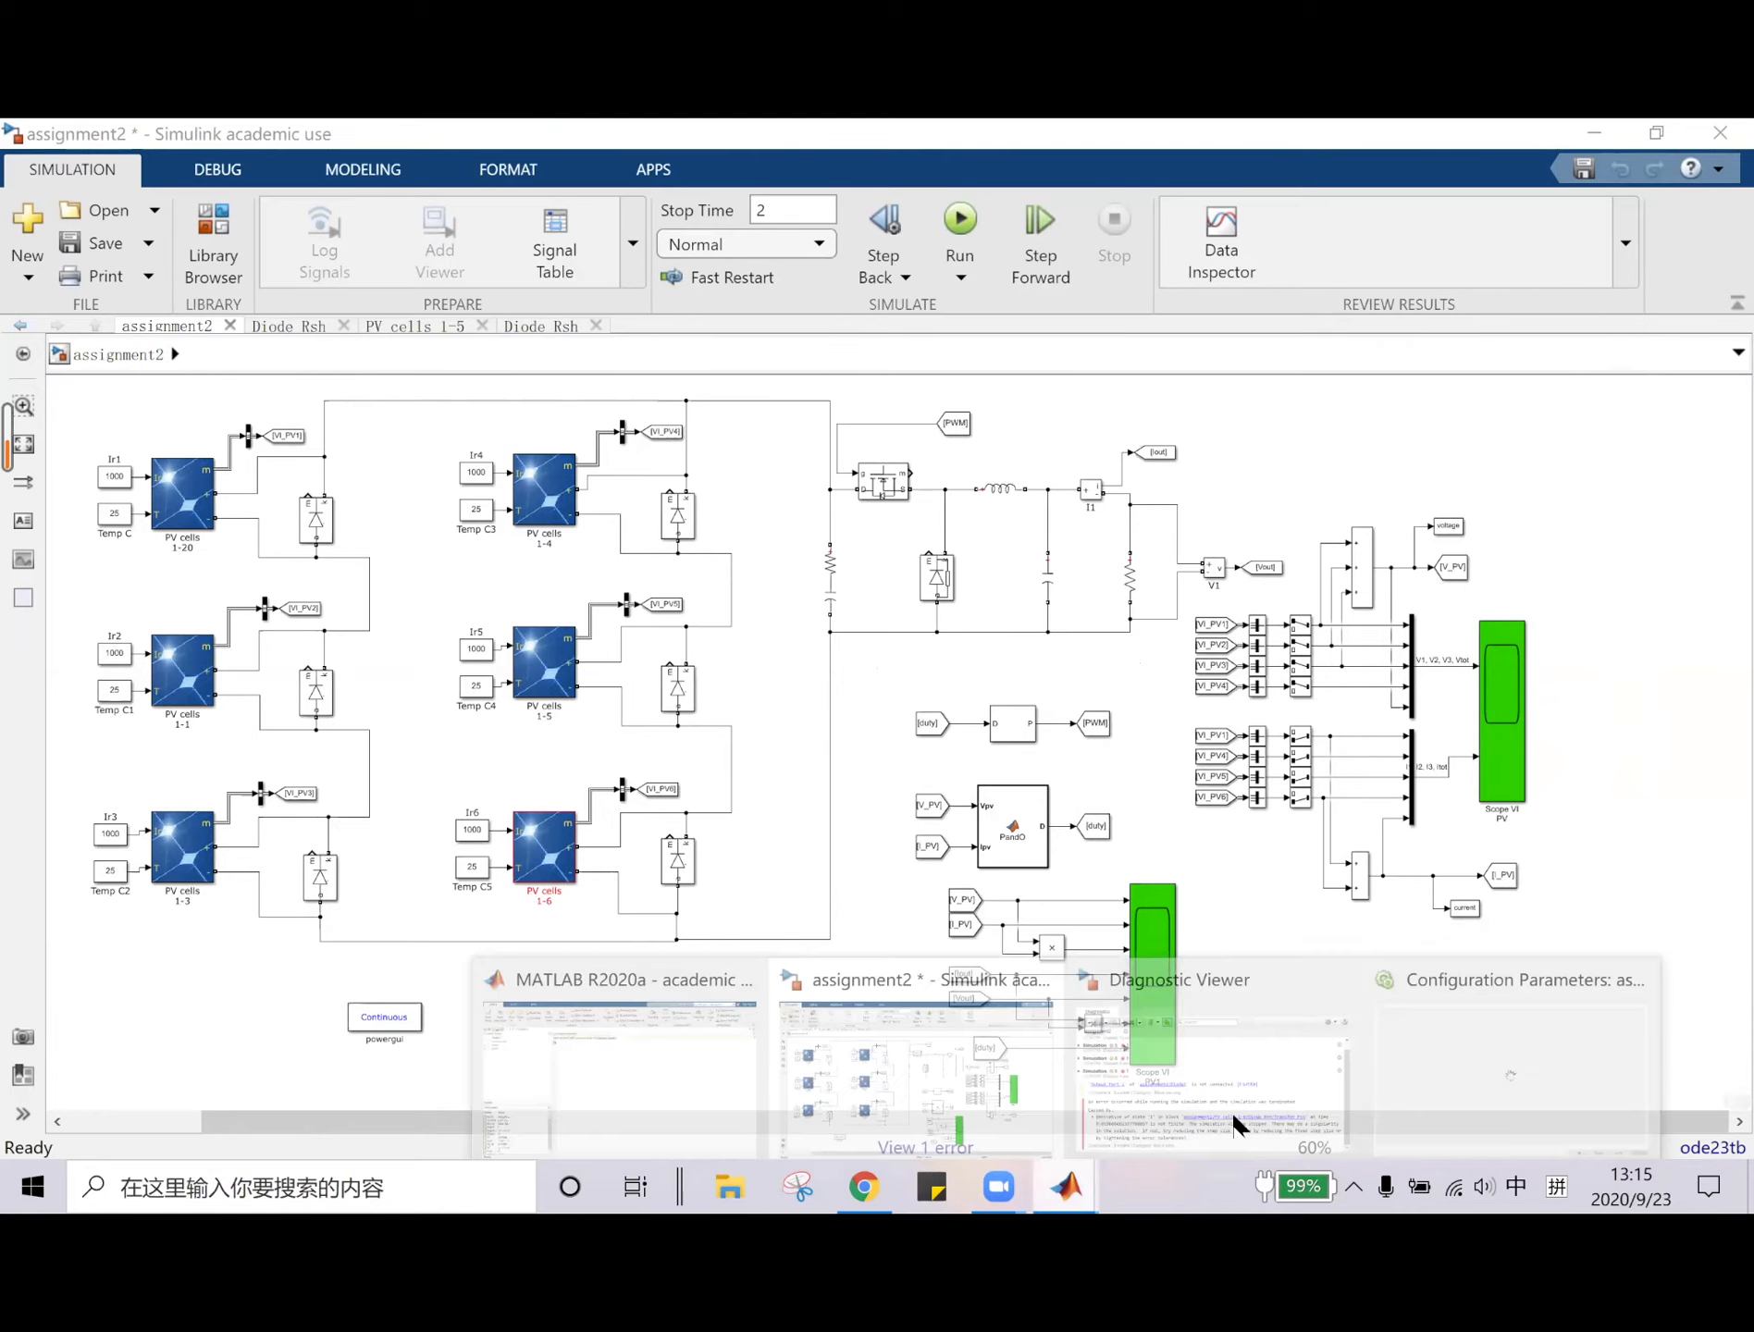
left_click(1432, 1078)
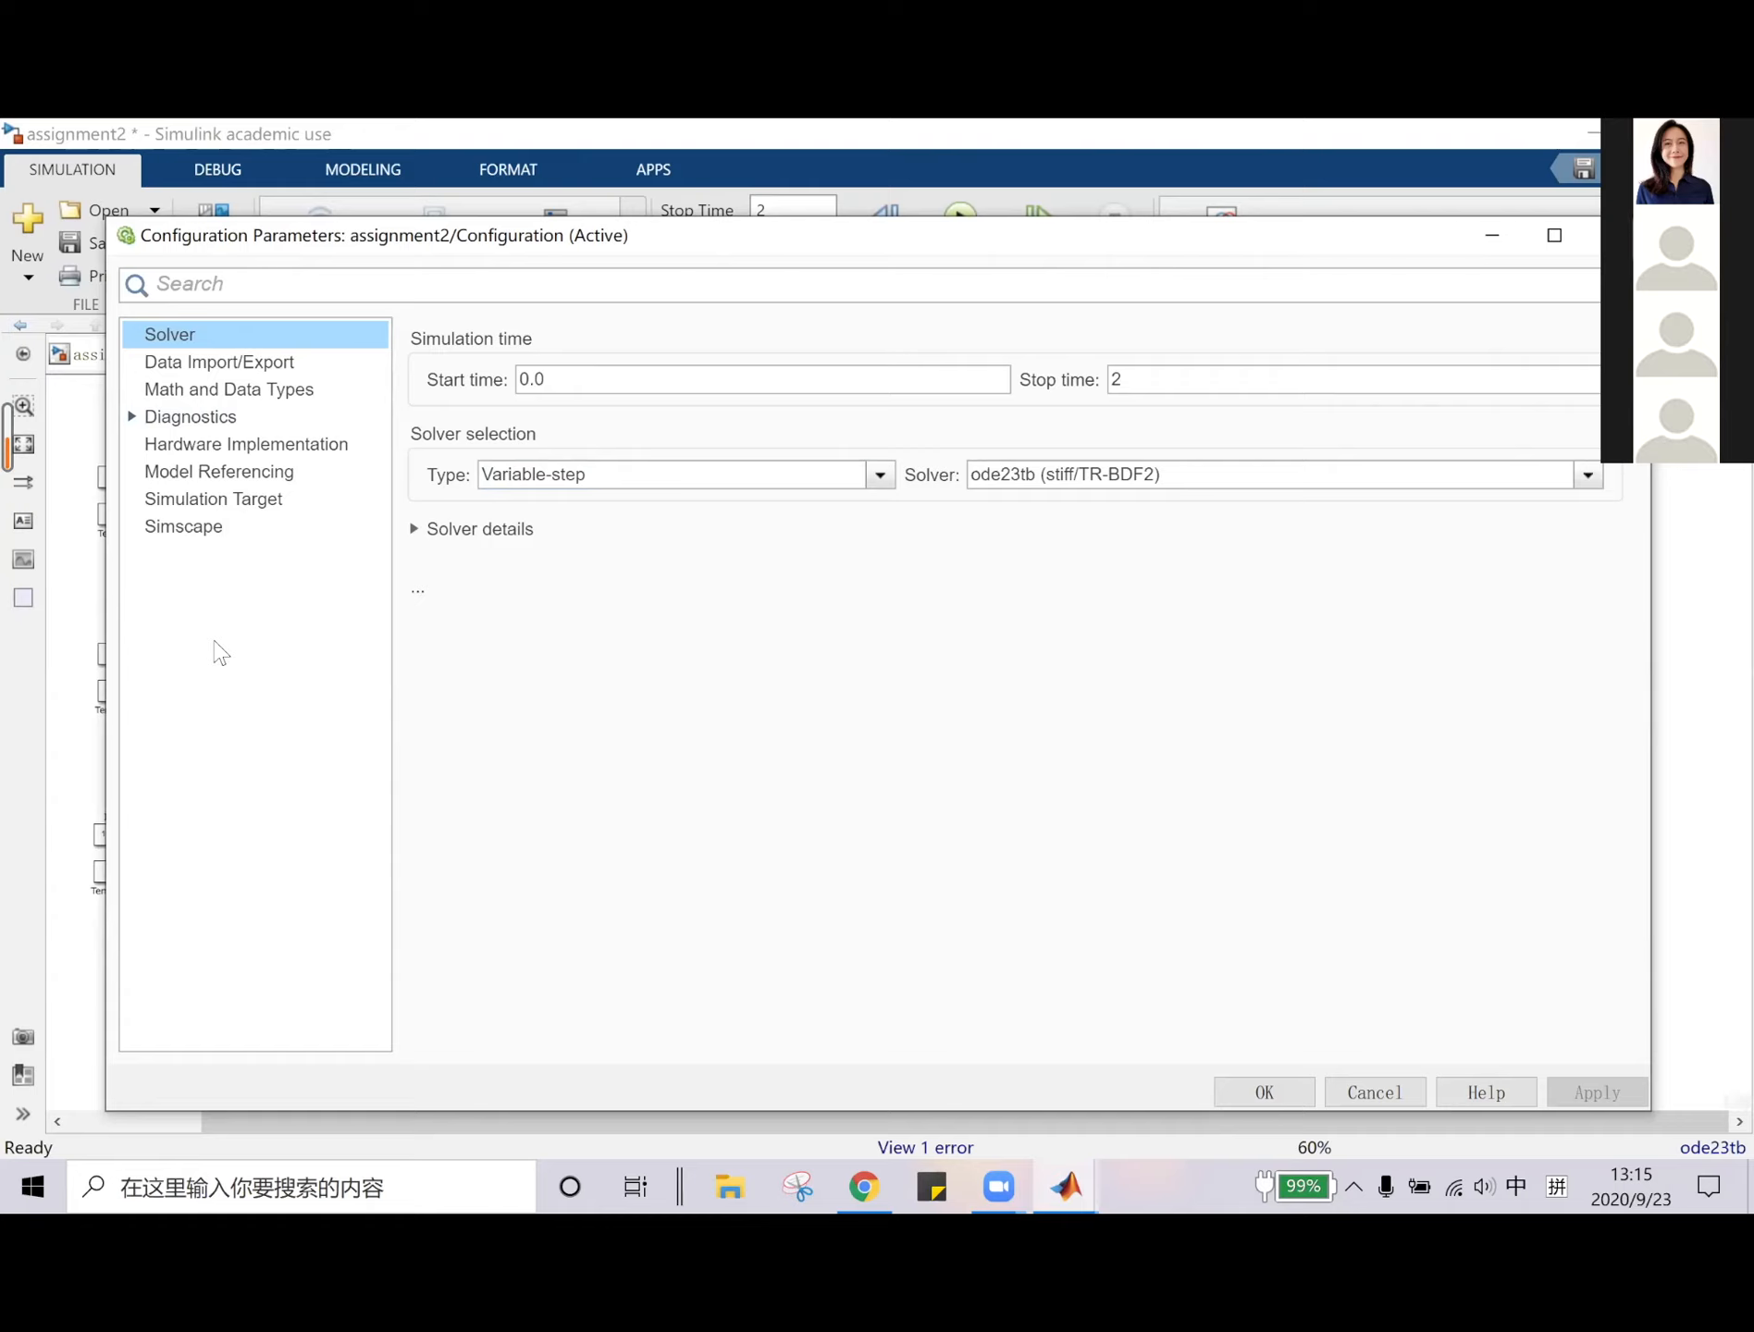
Check the available solver types, and apply the variable-step solver ode23s (stiff/Mod. Rosenbrock) to assignment2.
left_click(759, 478)
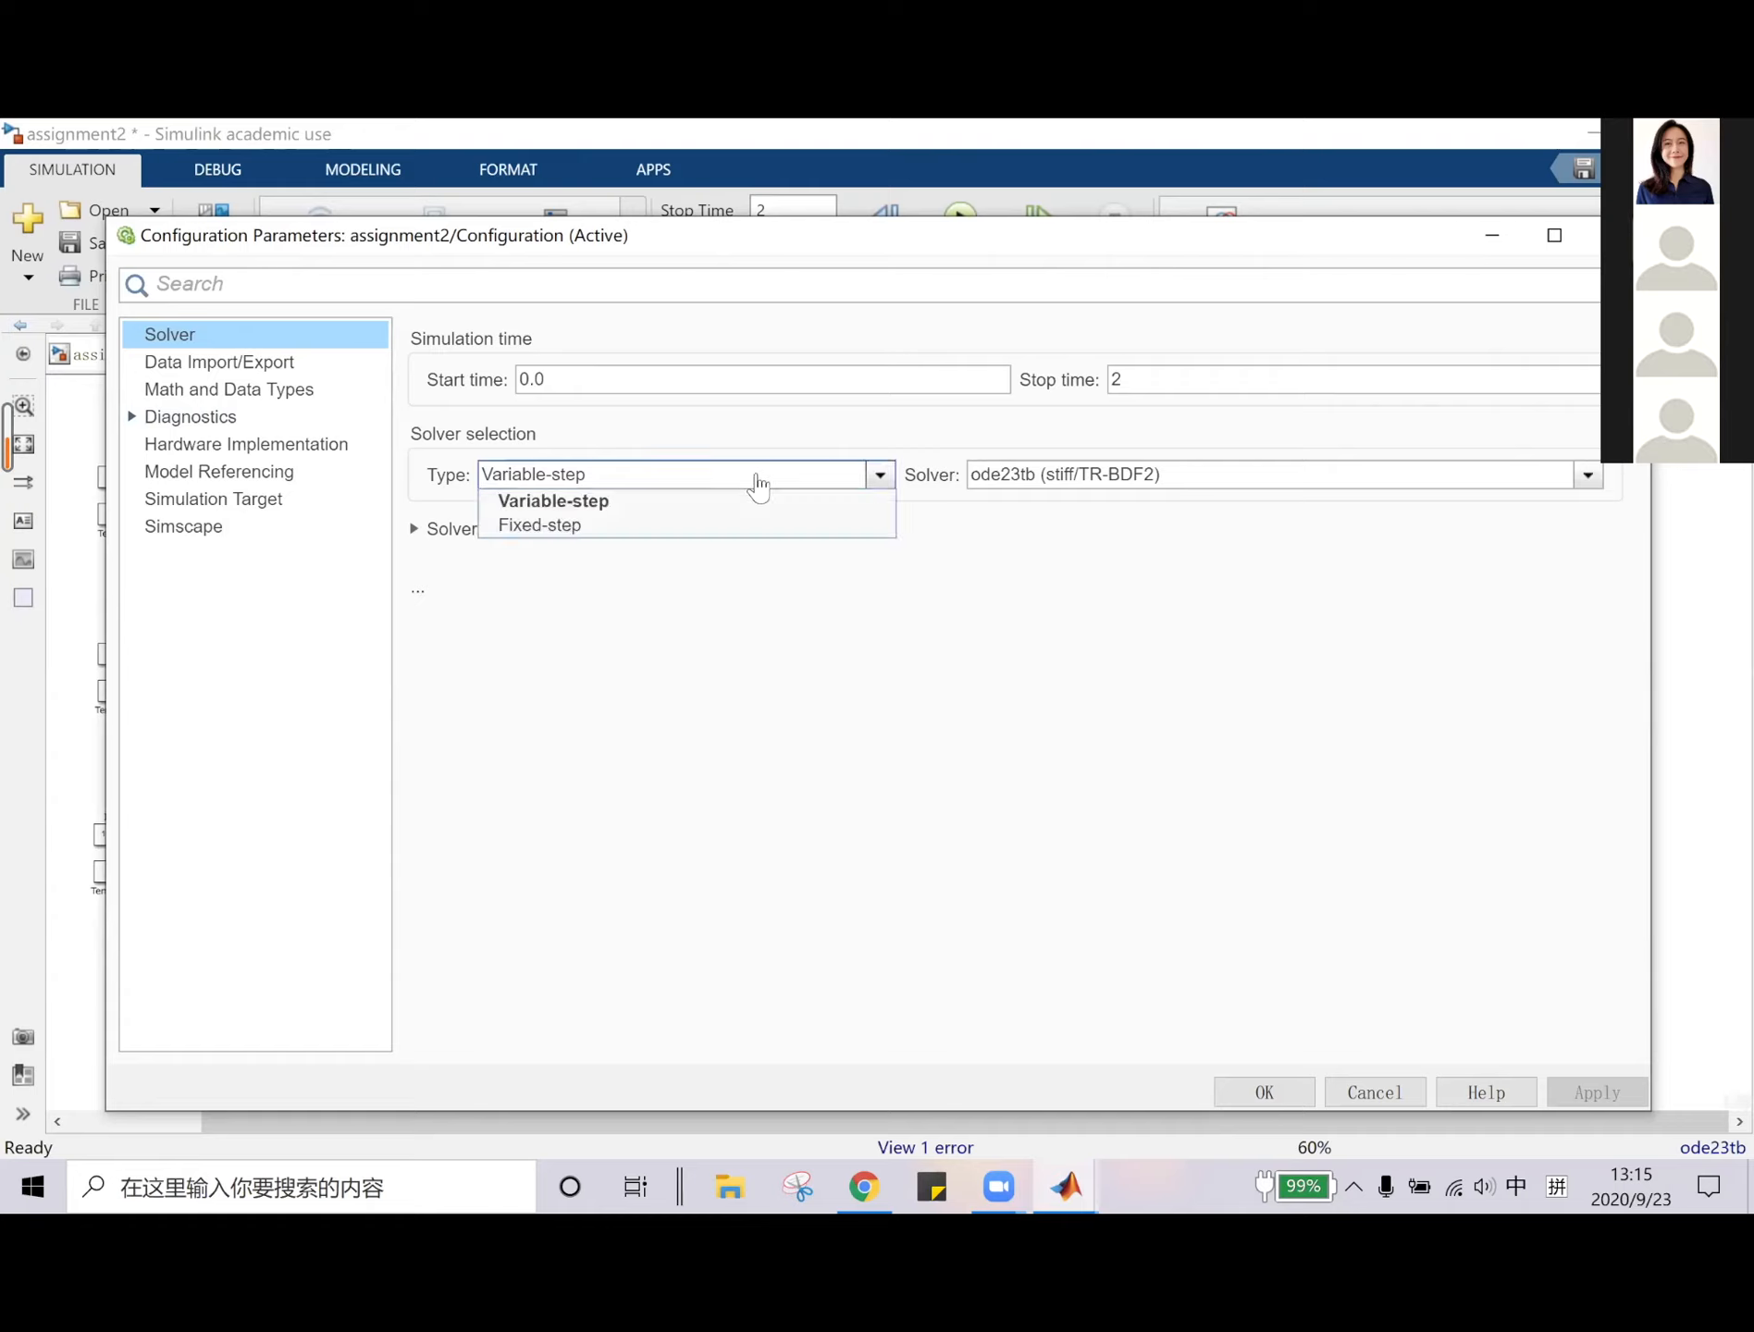
left_click(776, 480)
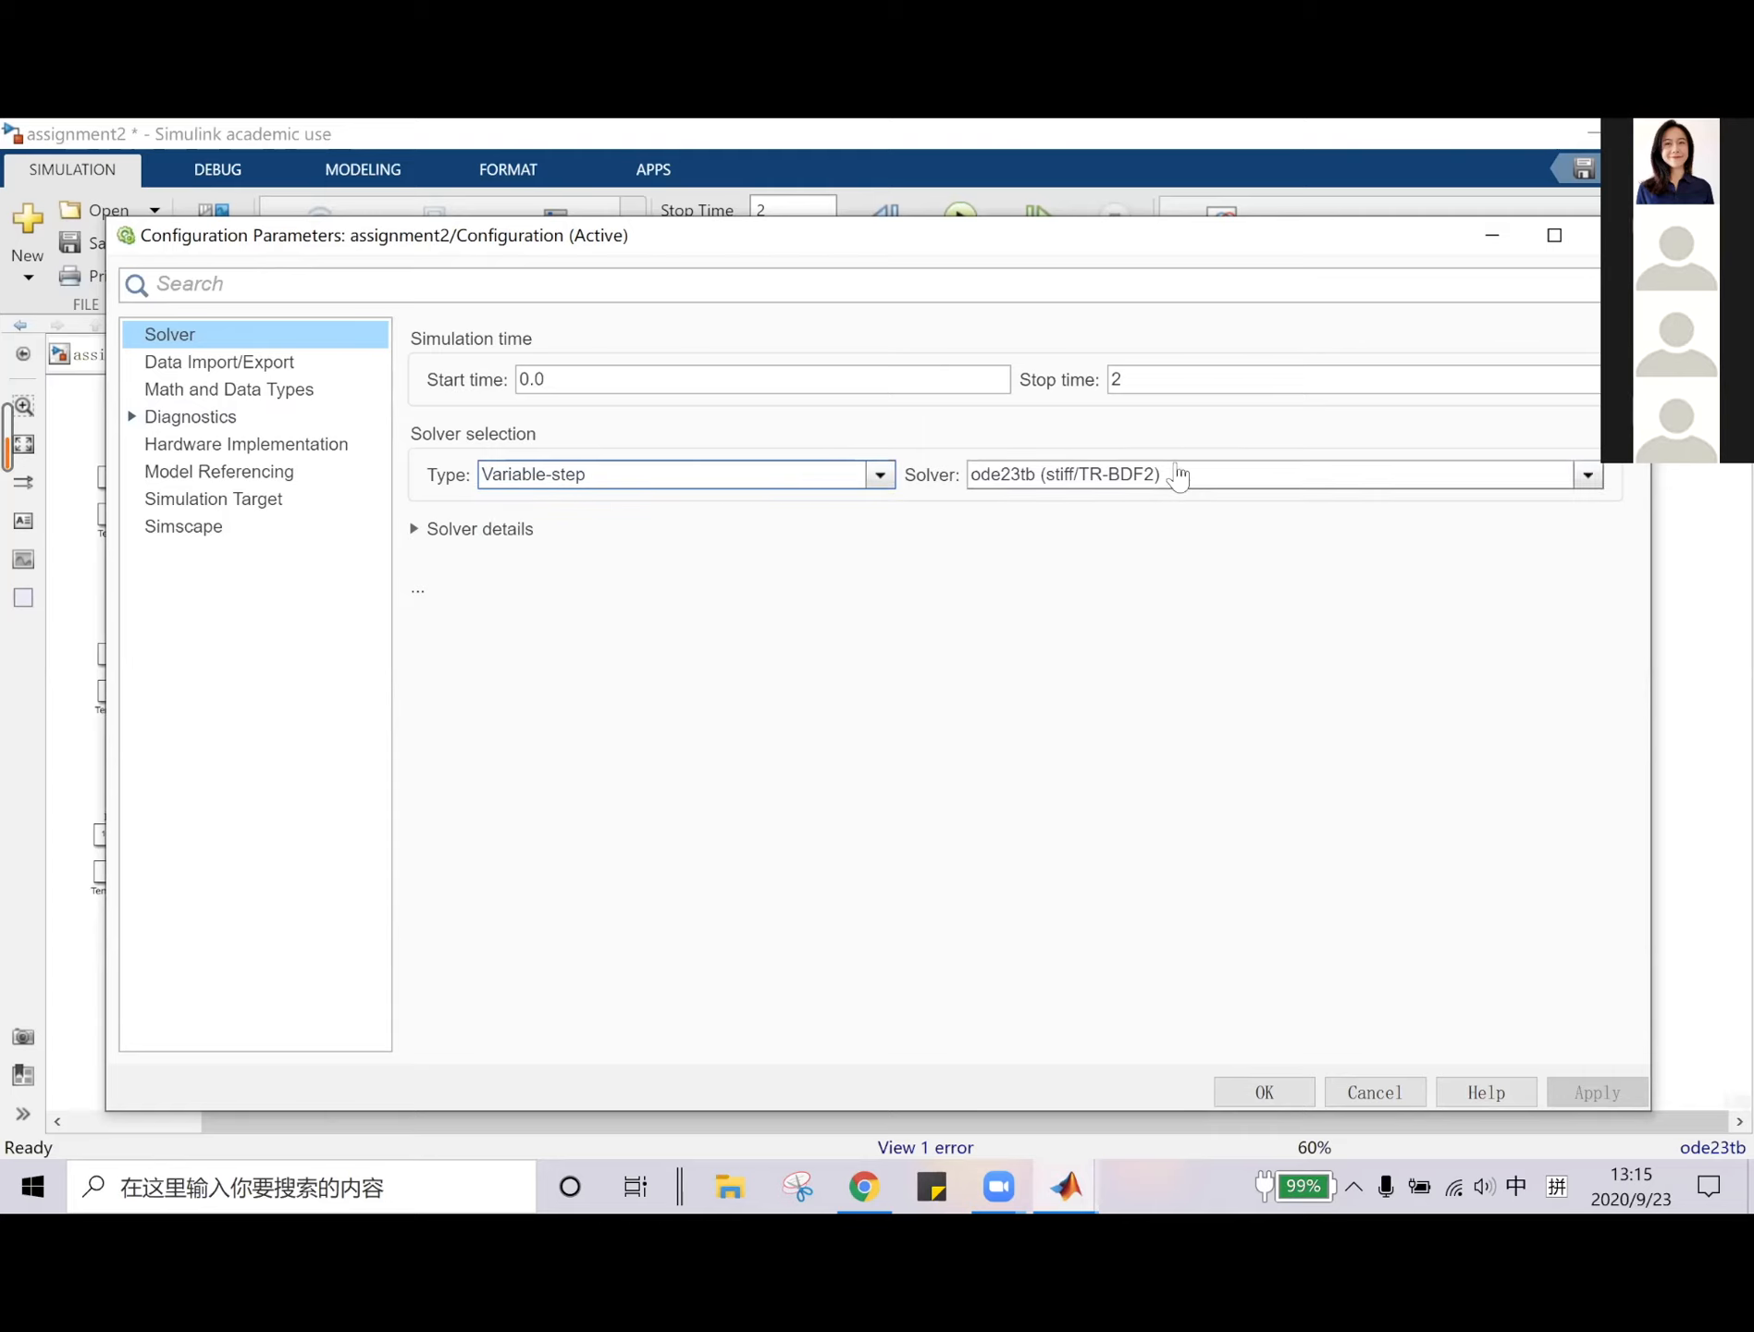
left_click(1247, 481)
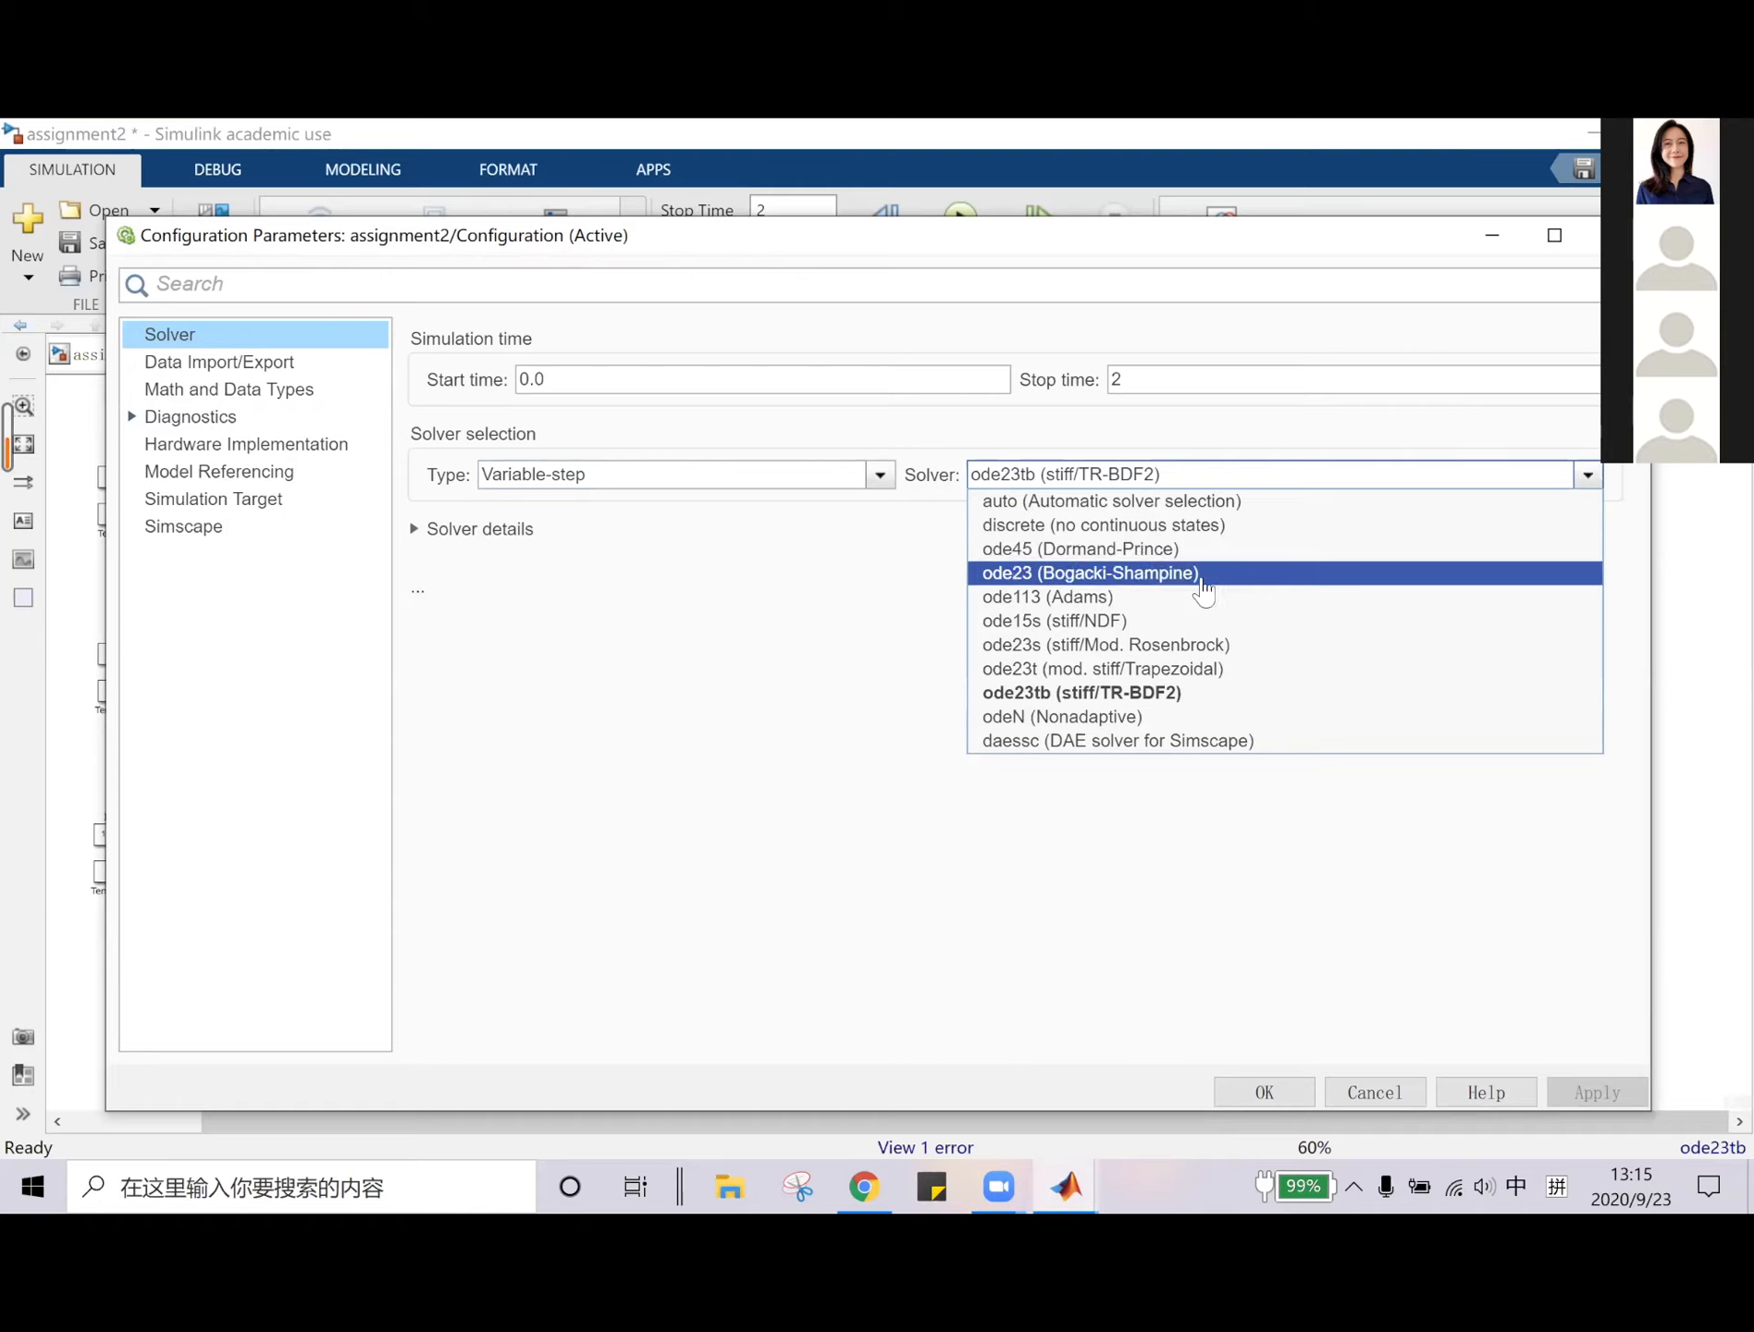
left_click(1170, 646)
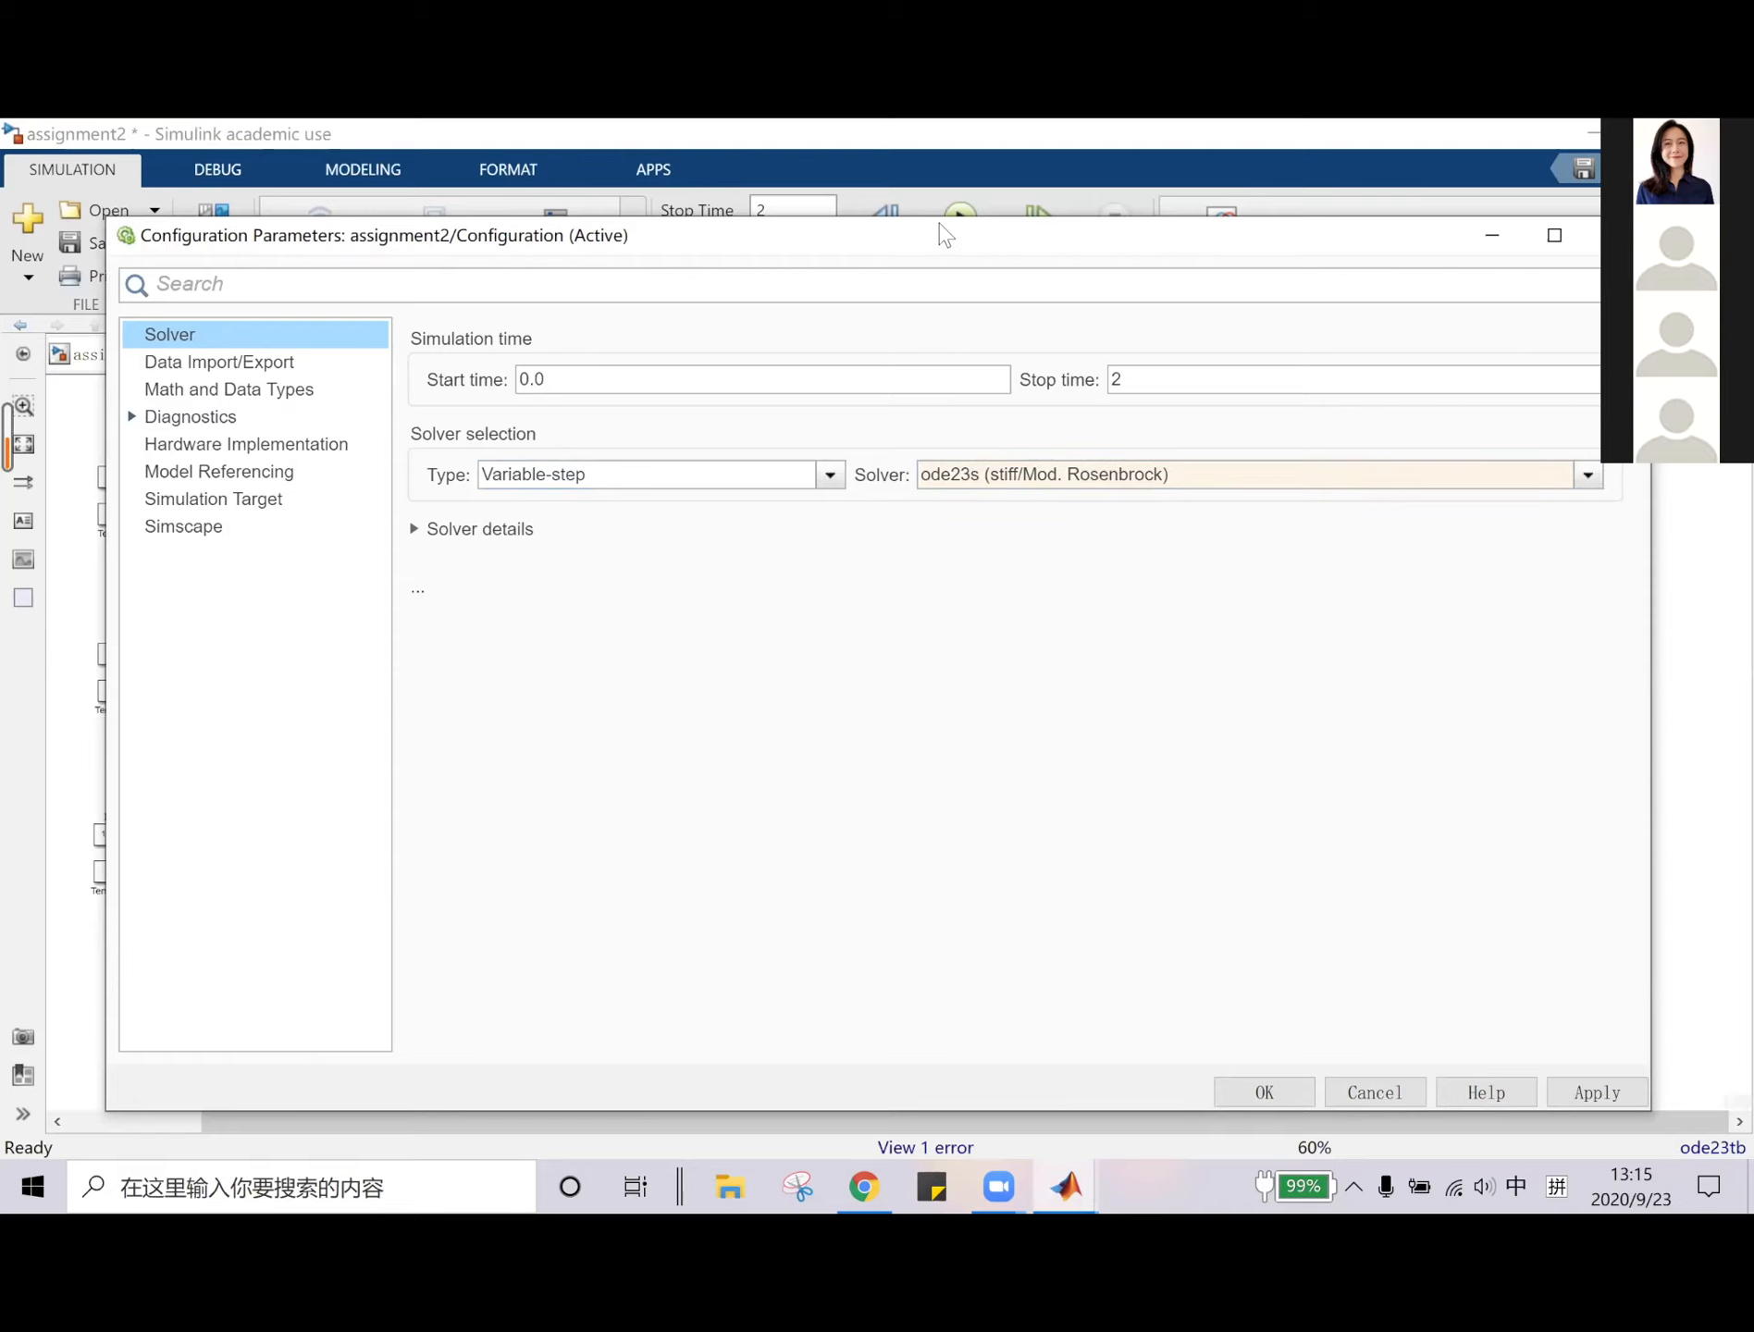
left_click(1555, 1017)
left_click(1202, 1020)
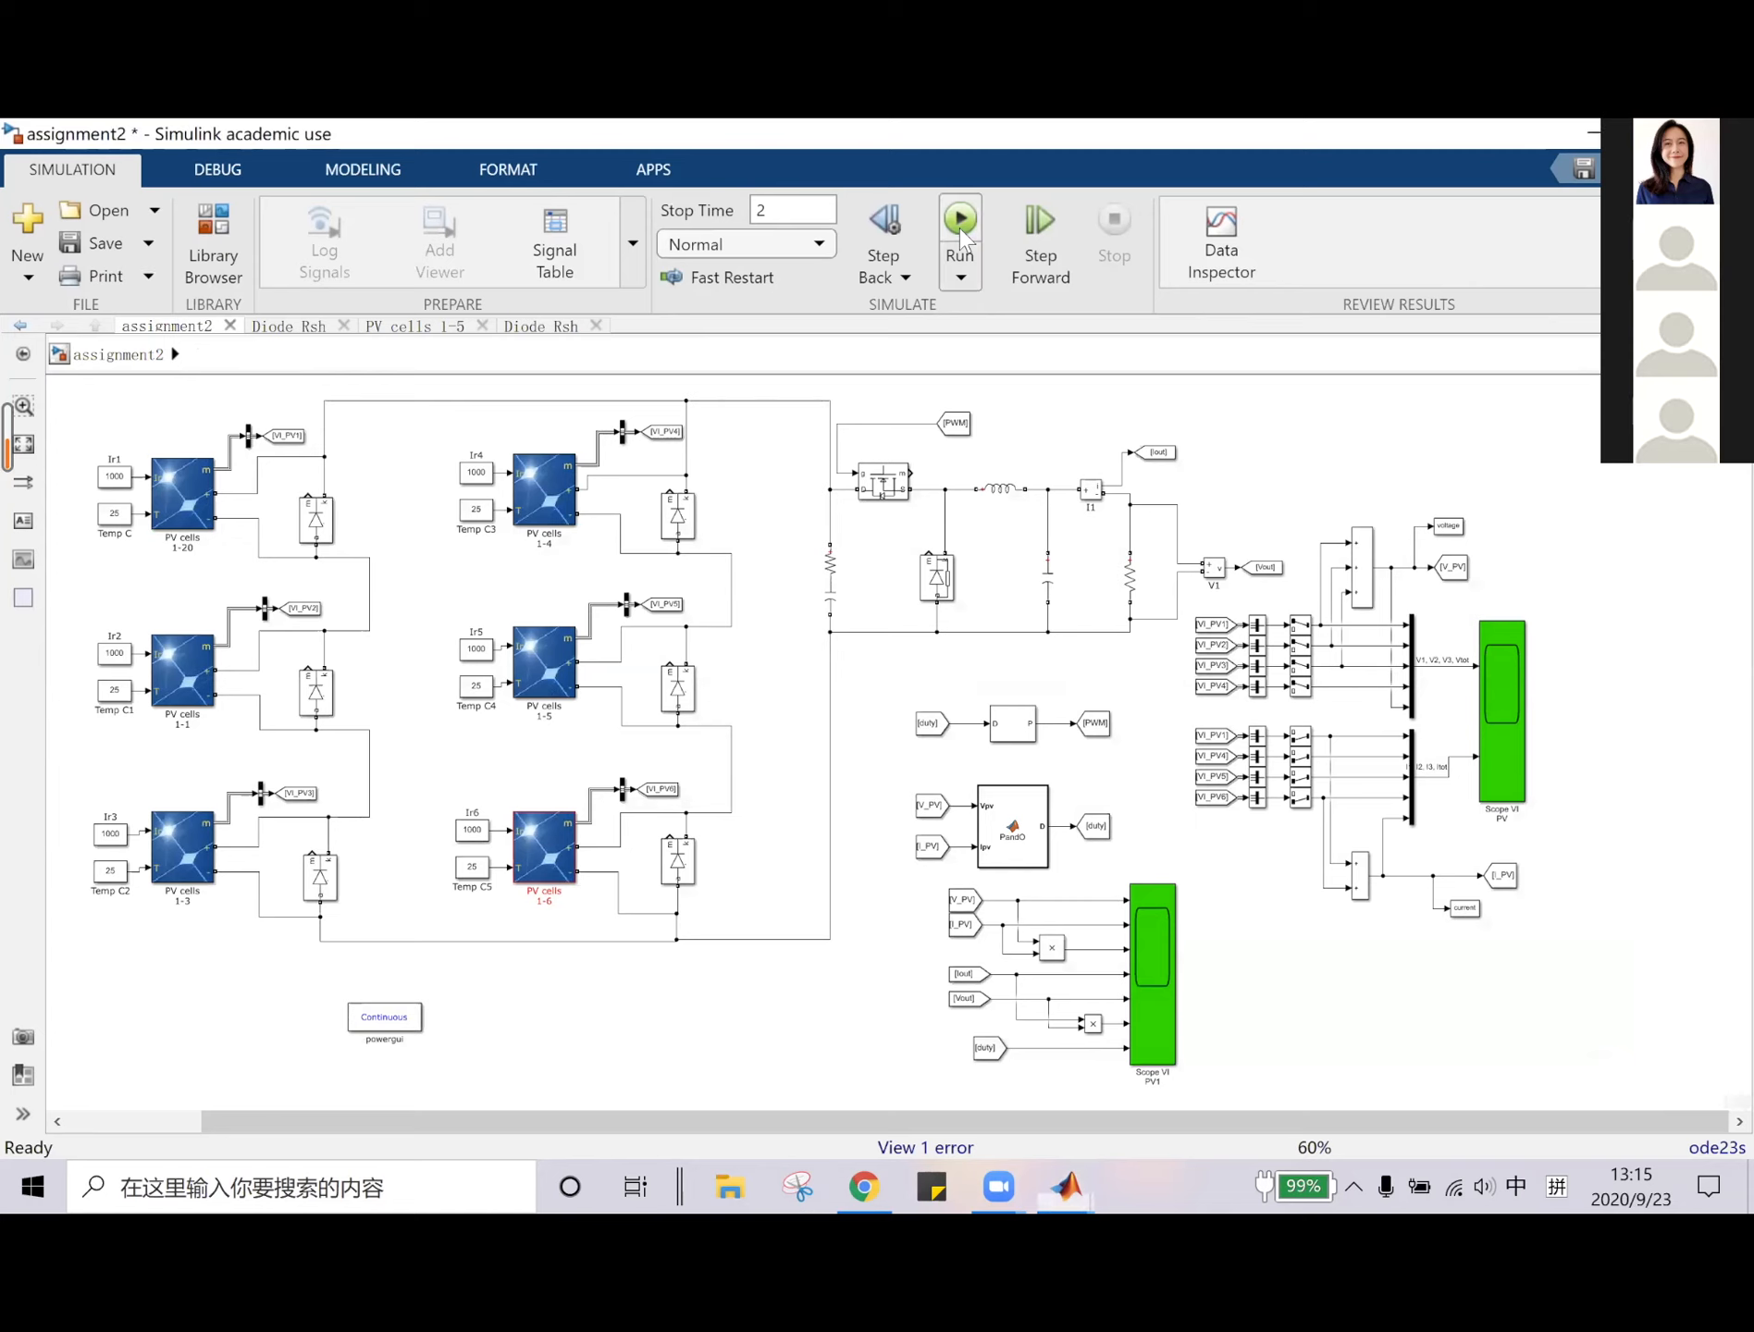
Run the assignment2 simulation, review its messages in the Diagnostic Viewer and close the viewer.
left_click(963, 237)
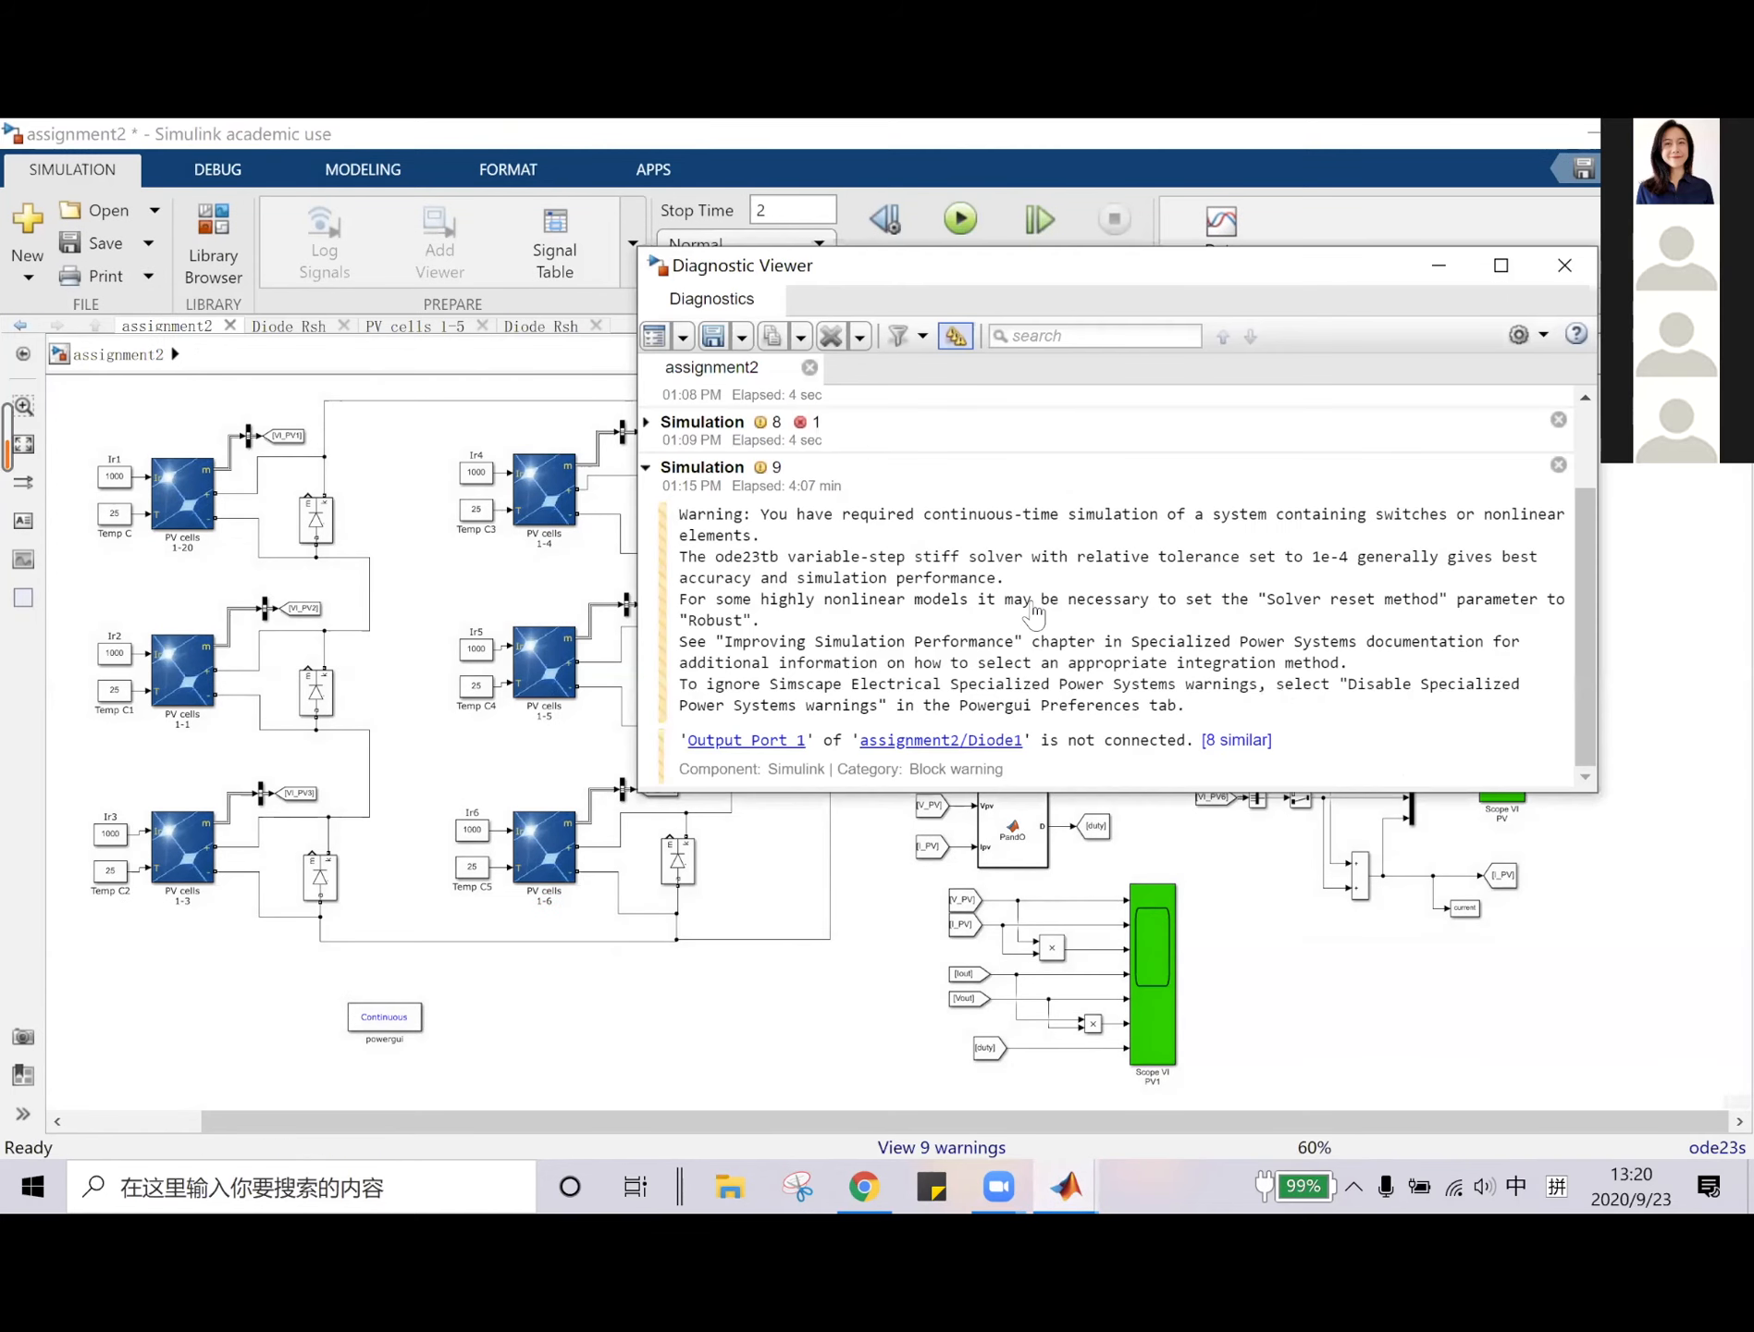
scroll(1037, 616, "up", 3)
left_click(1564, 266)
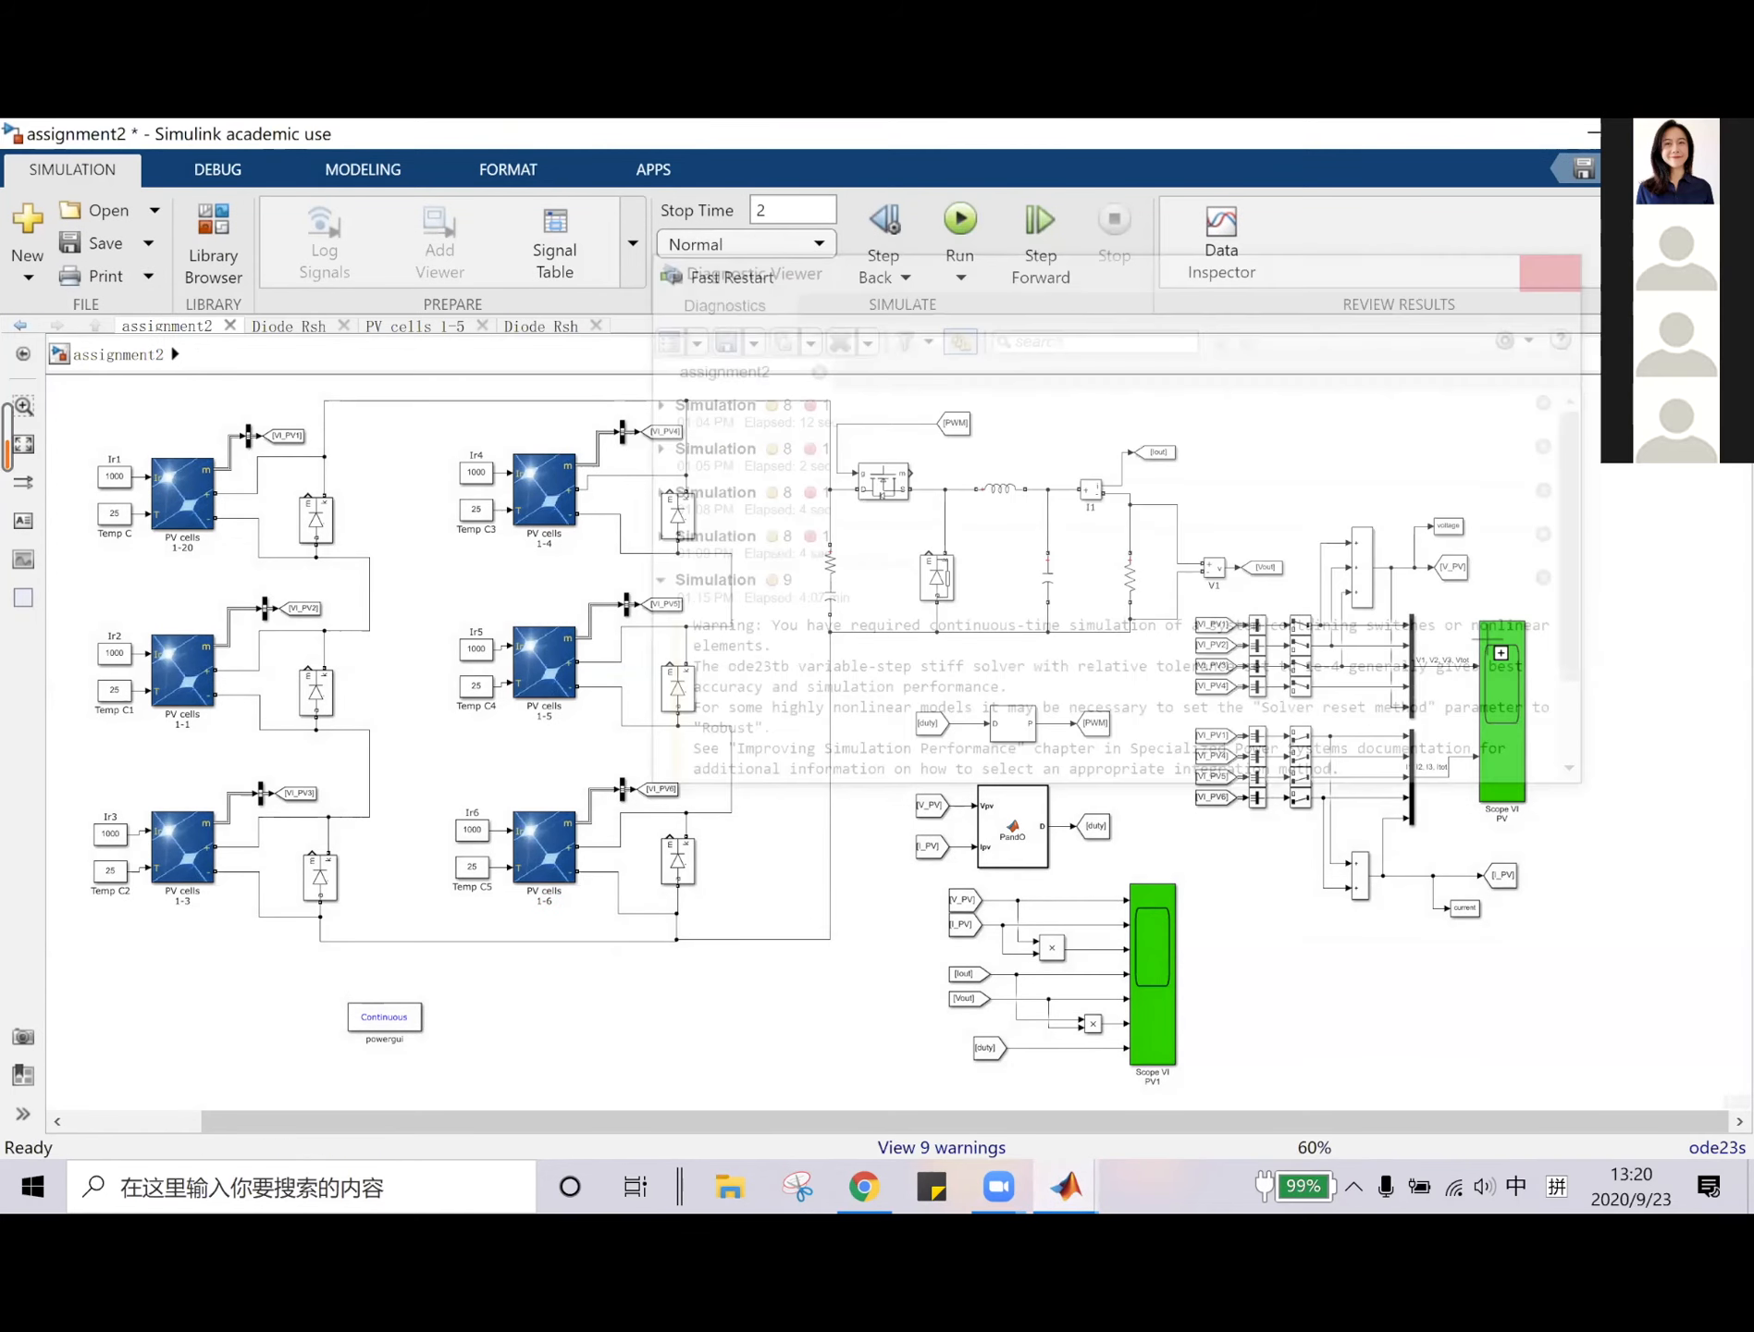
Examine the PV voltage and current plots in Scope VI PV, moving its window into view, and close the scope.
double_click(1497, 701)
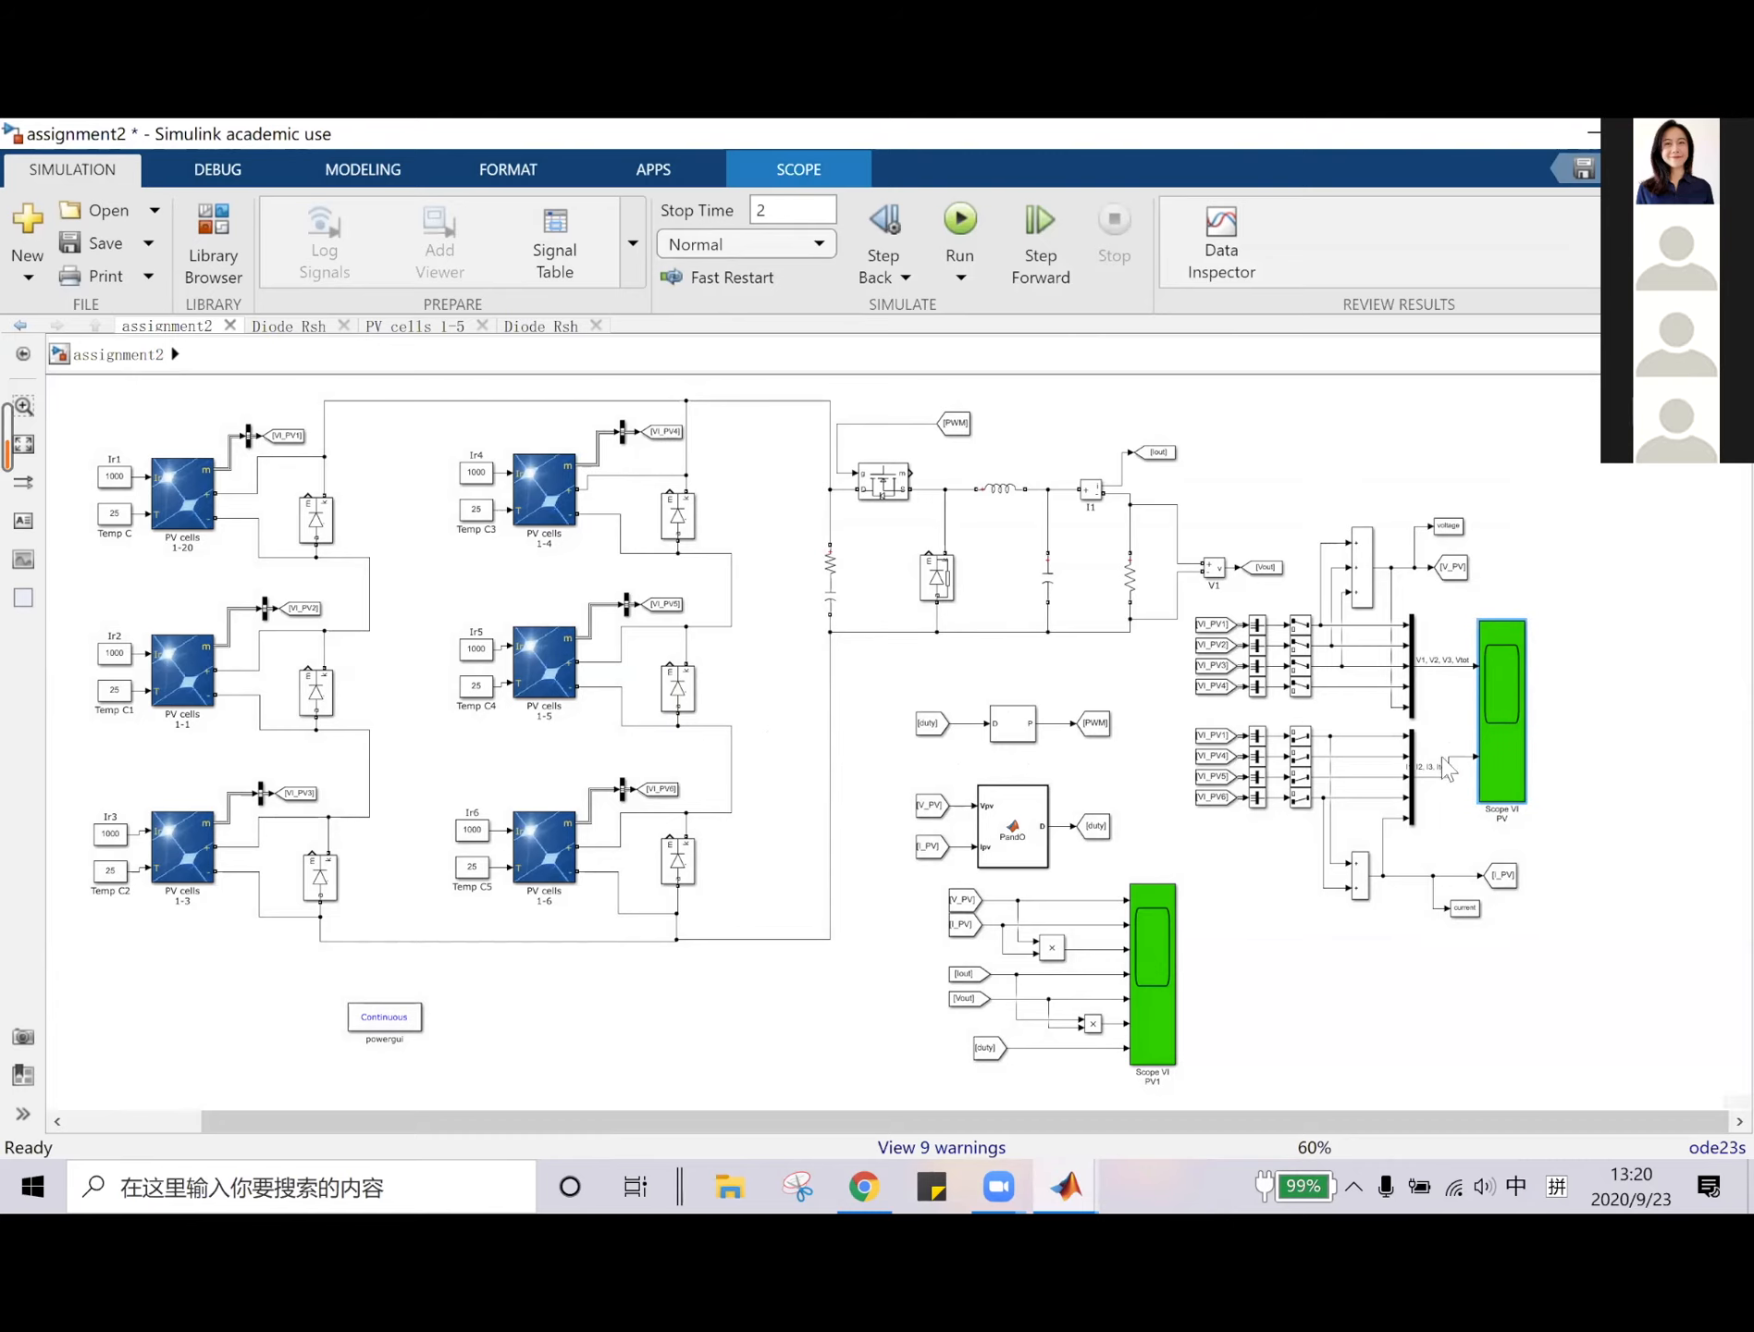
scroll(1064, 918, "down", 1)
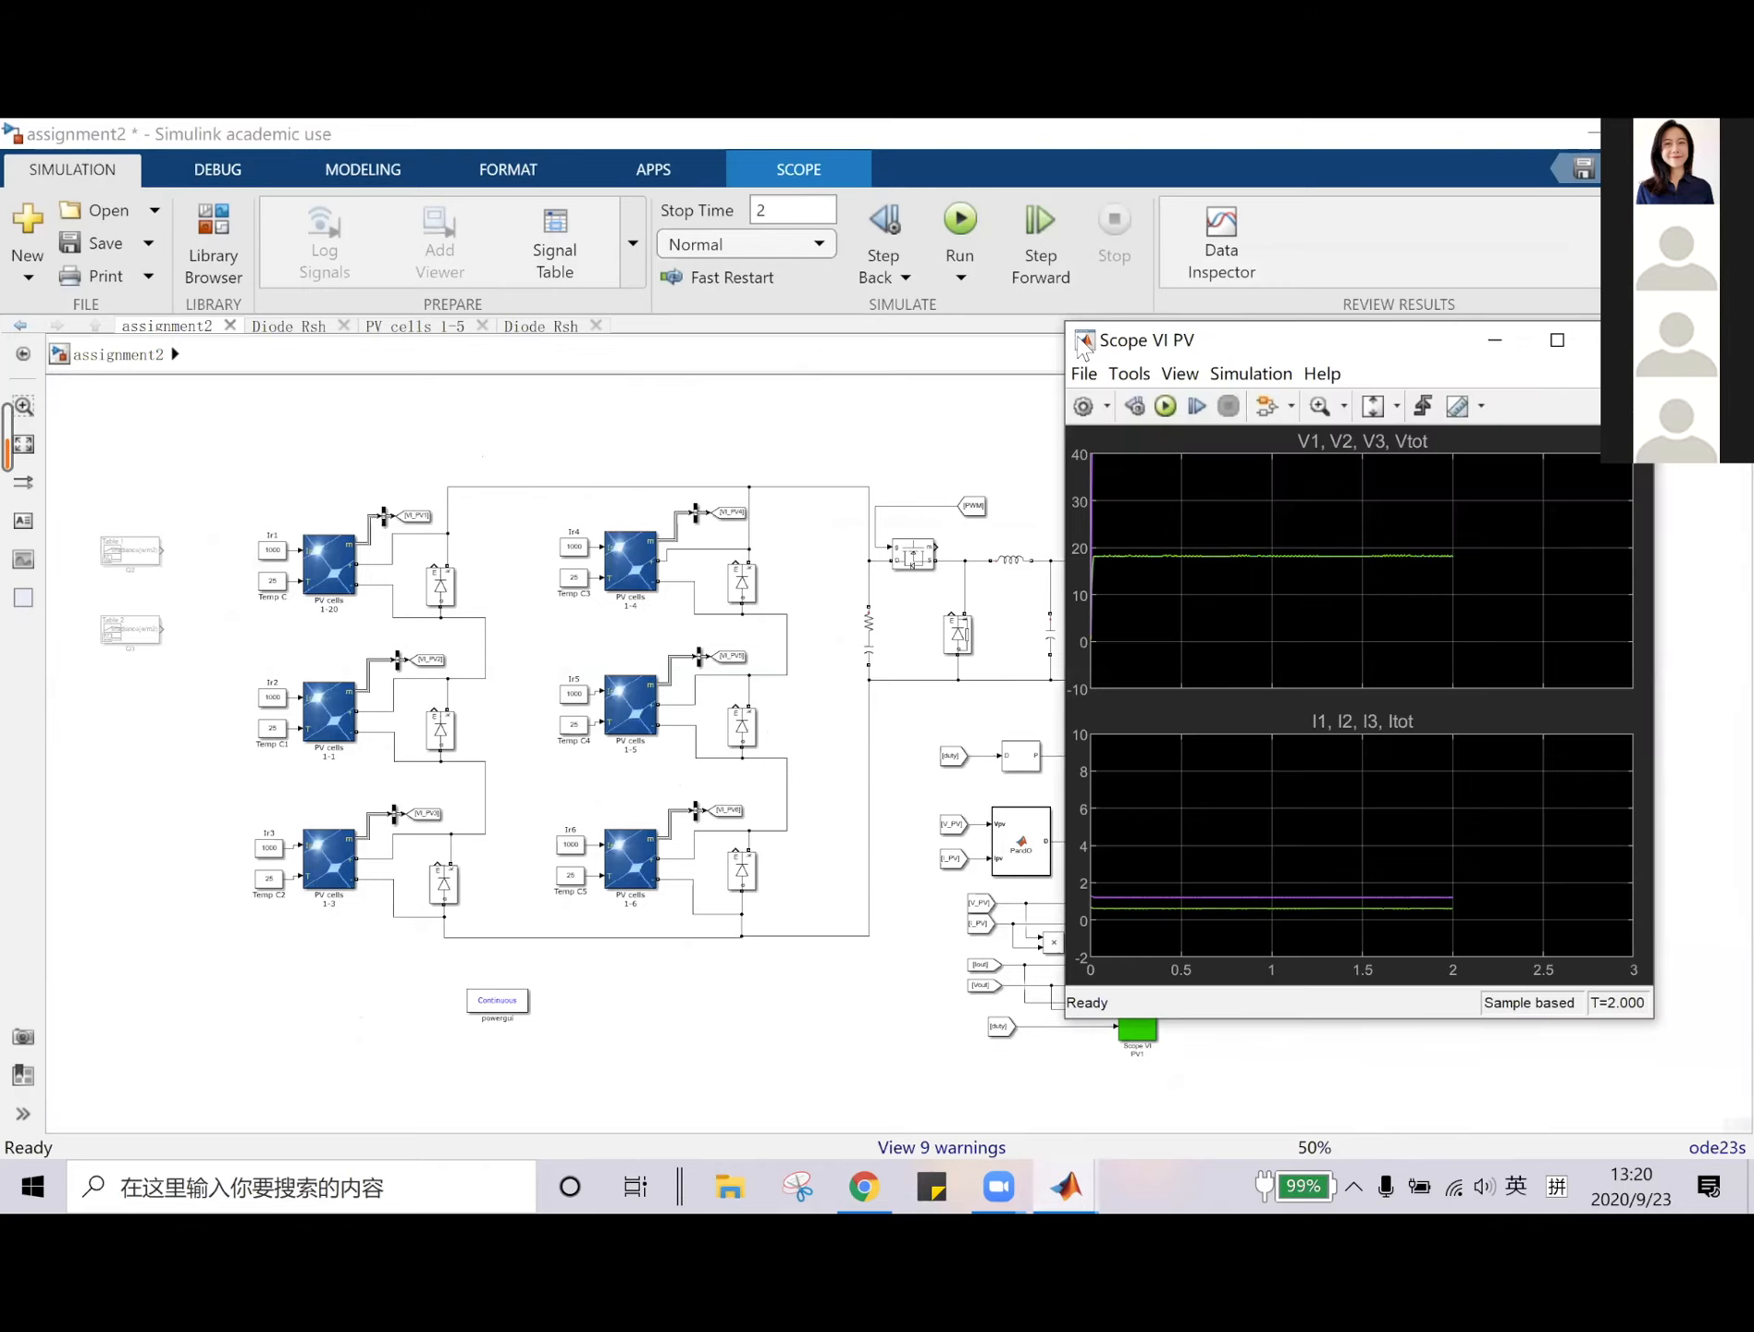
left_click_drag(1221, 338, 894, 259)
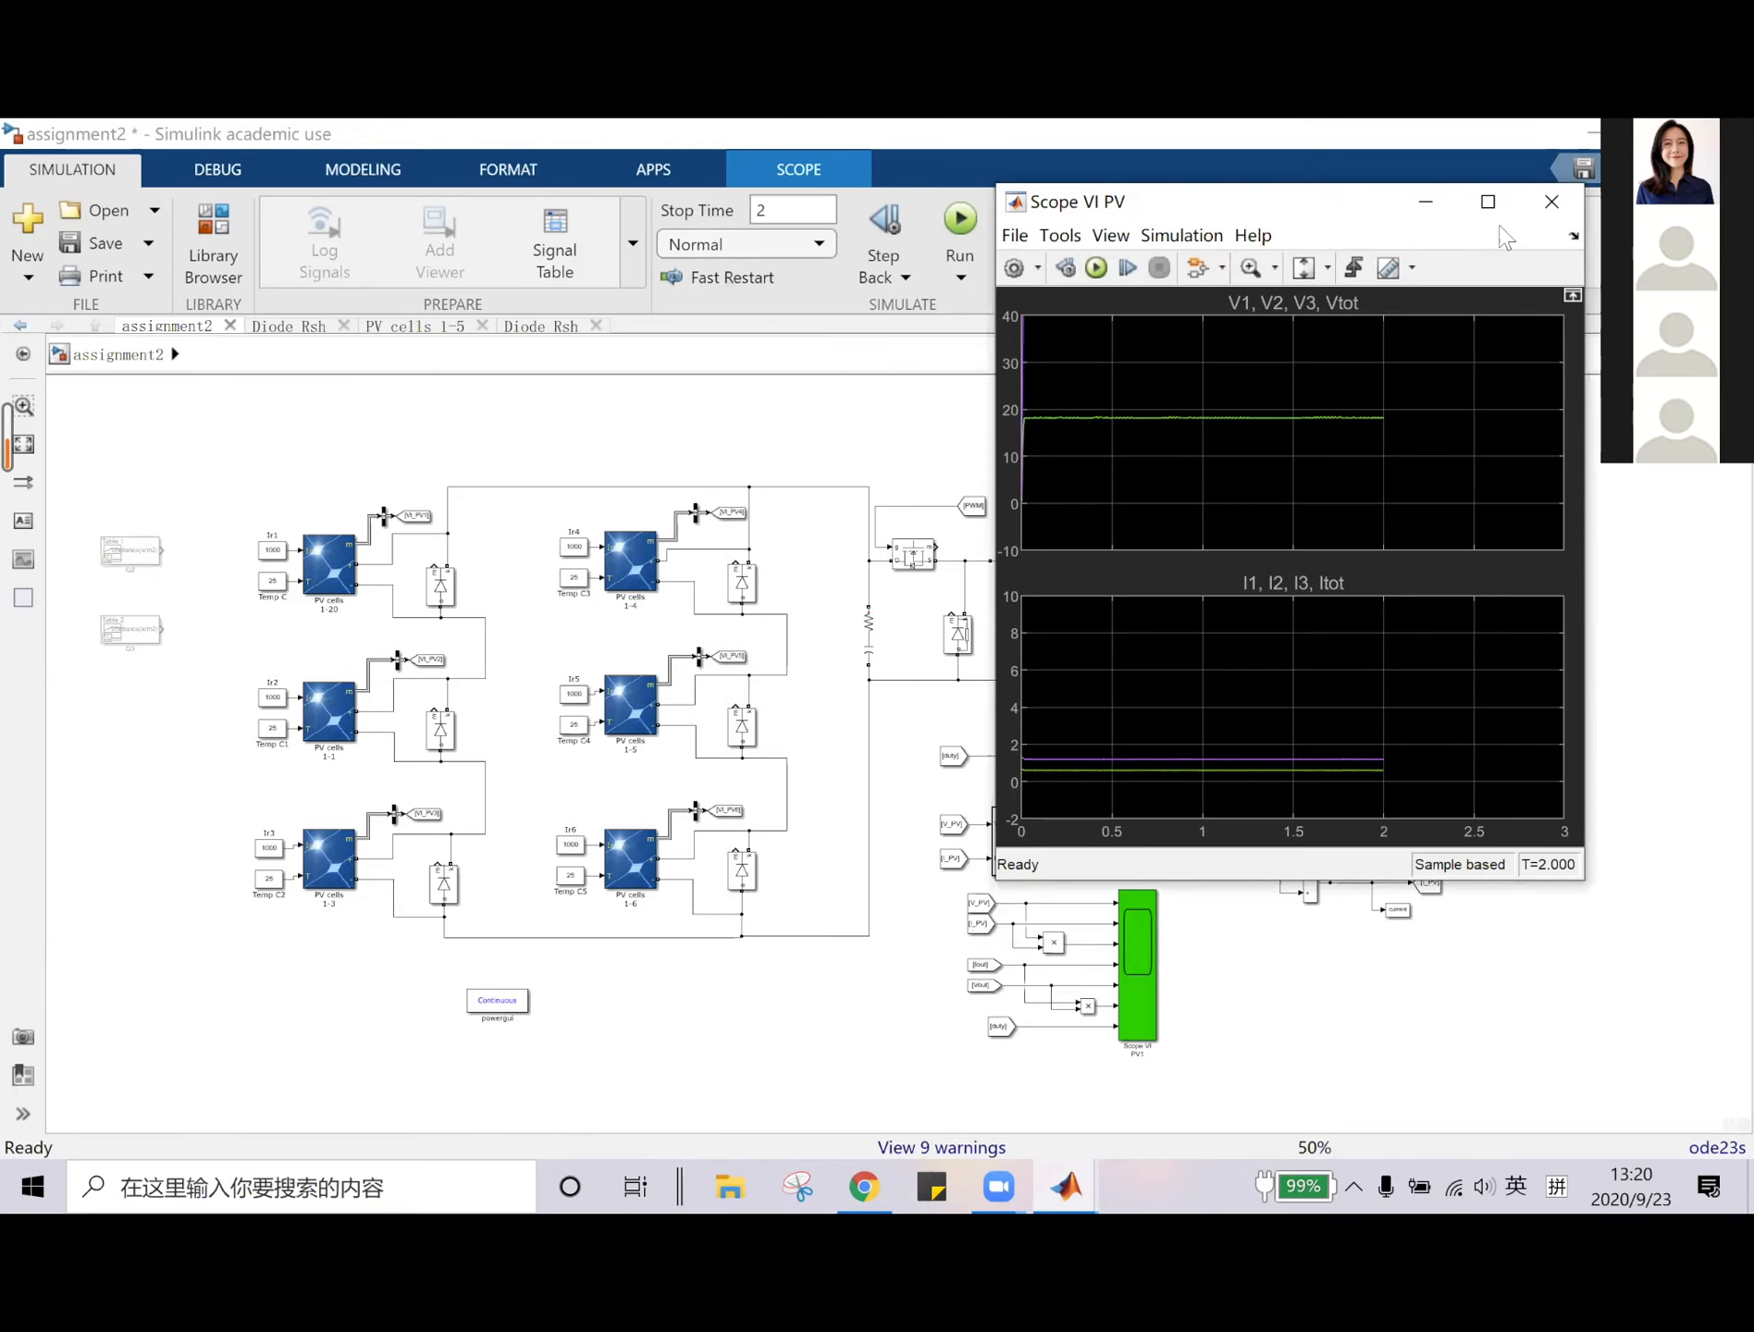
left_click(1562, 197)
Examine the traces in Scope VI PV1, shifting the oversized window to see them, and close the scope.
left_click(1148, 1009)
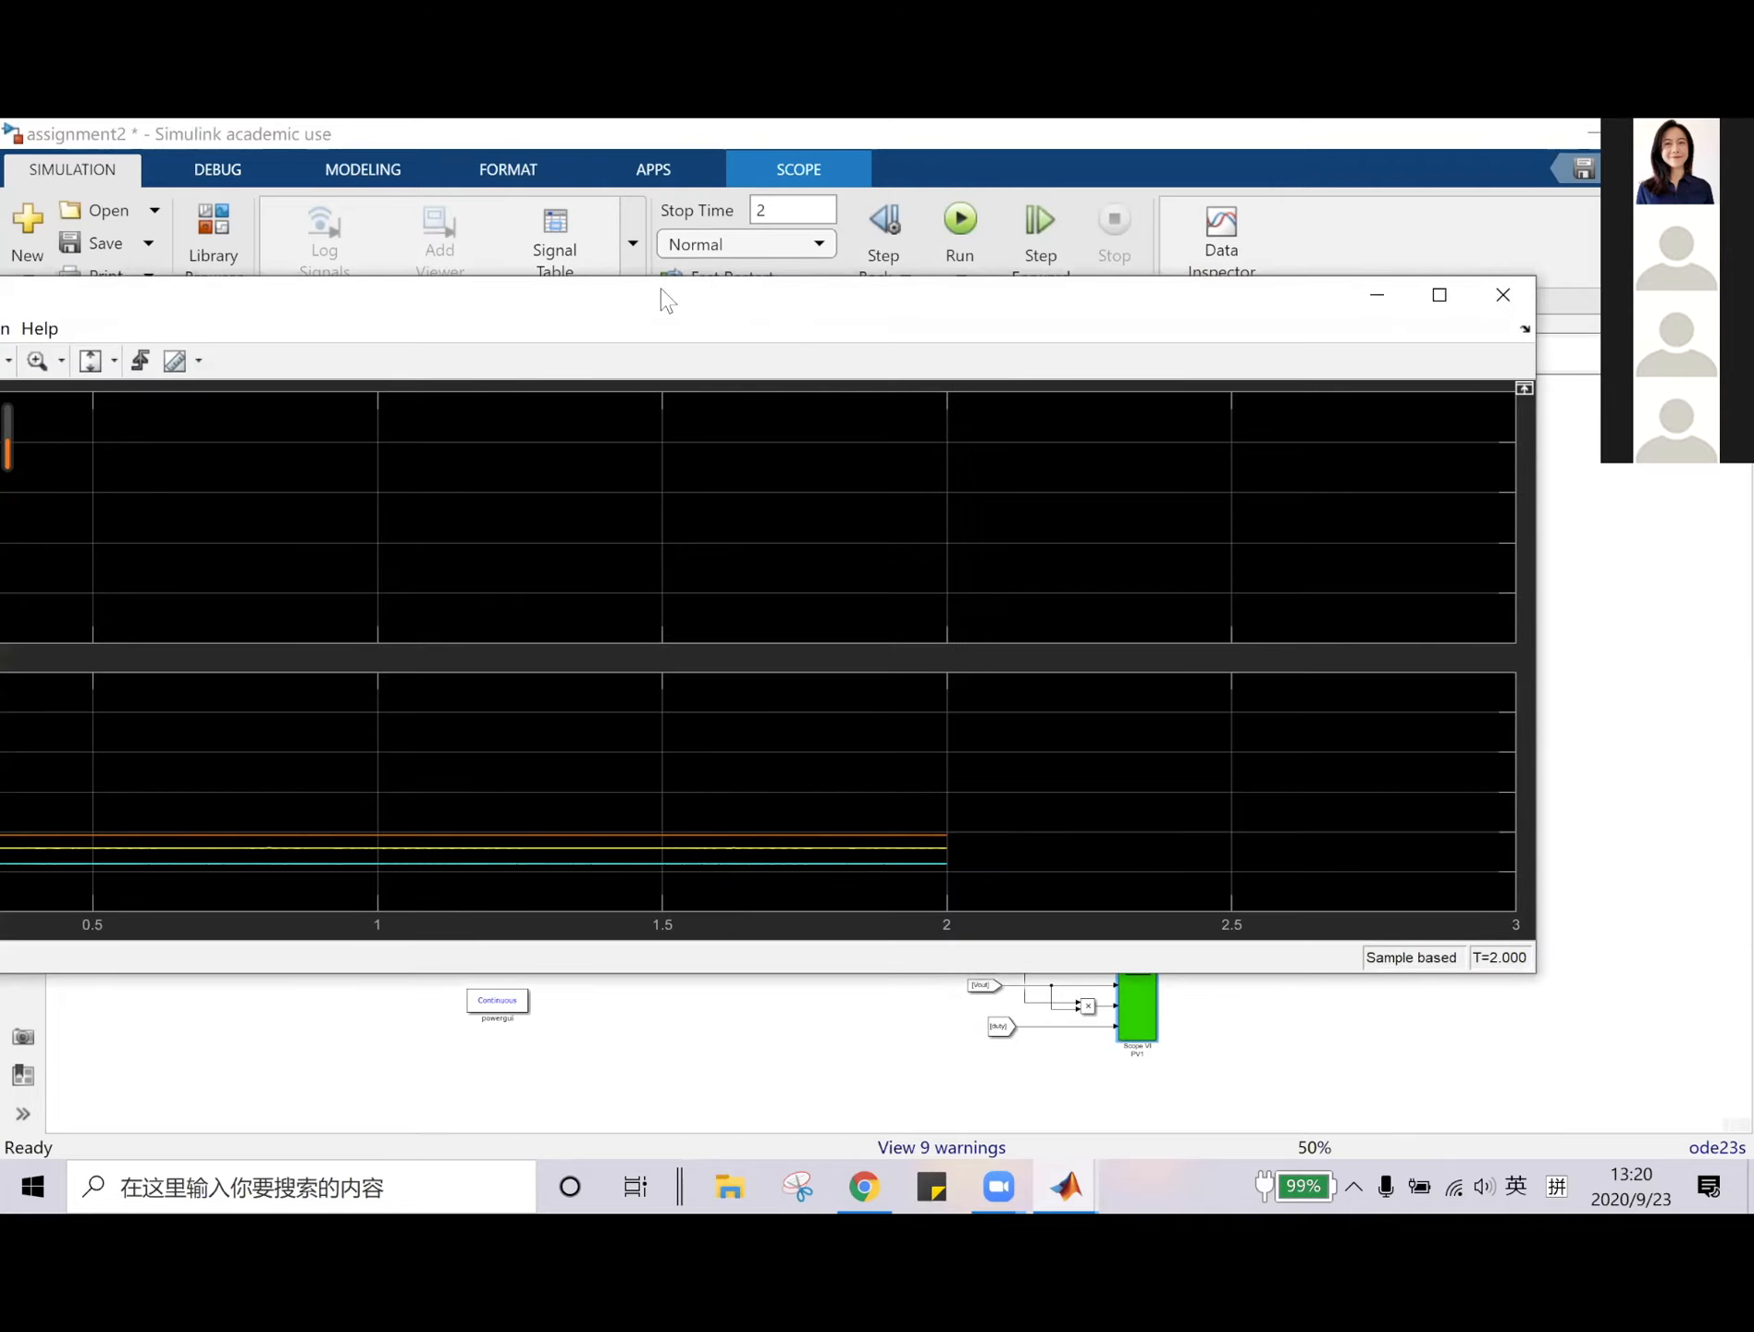
left_click_drag(662, 289, 985, 220)
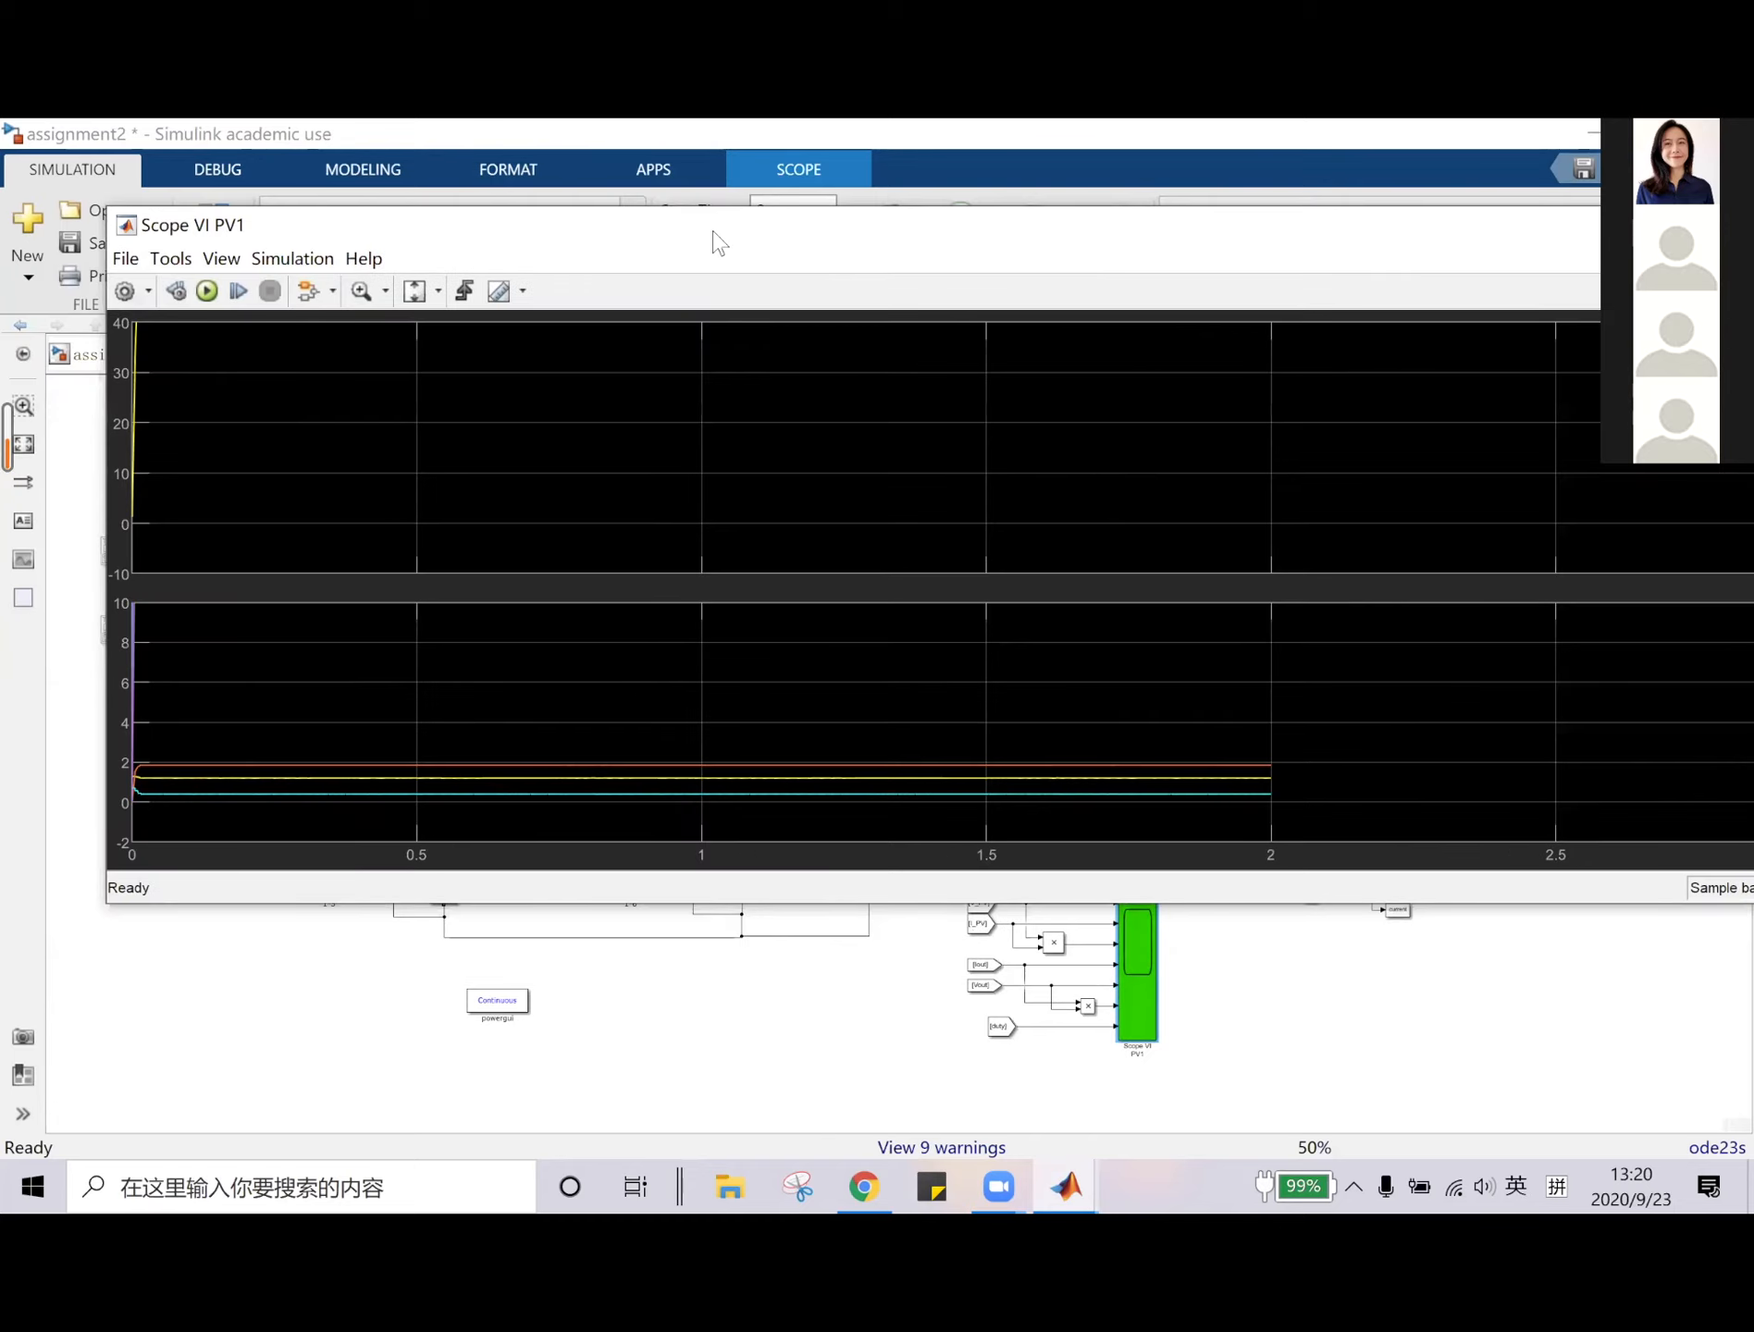
left_click_drag(700, 225, 678, 213)
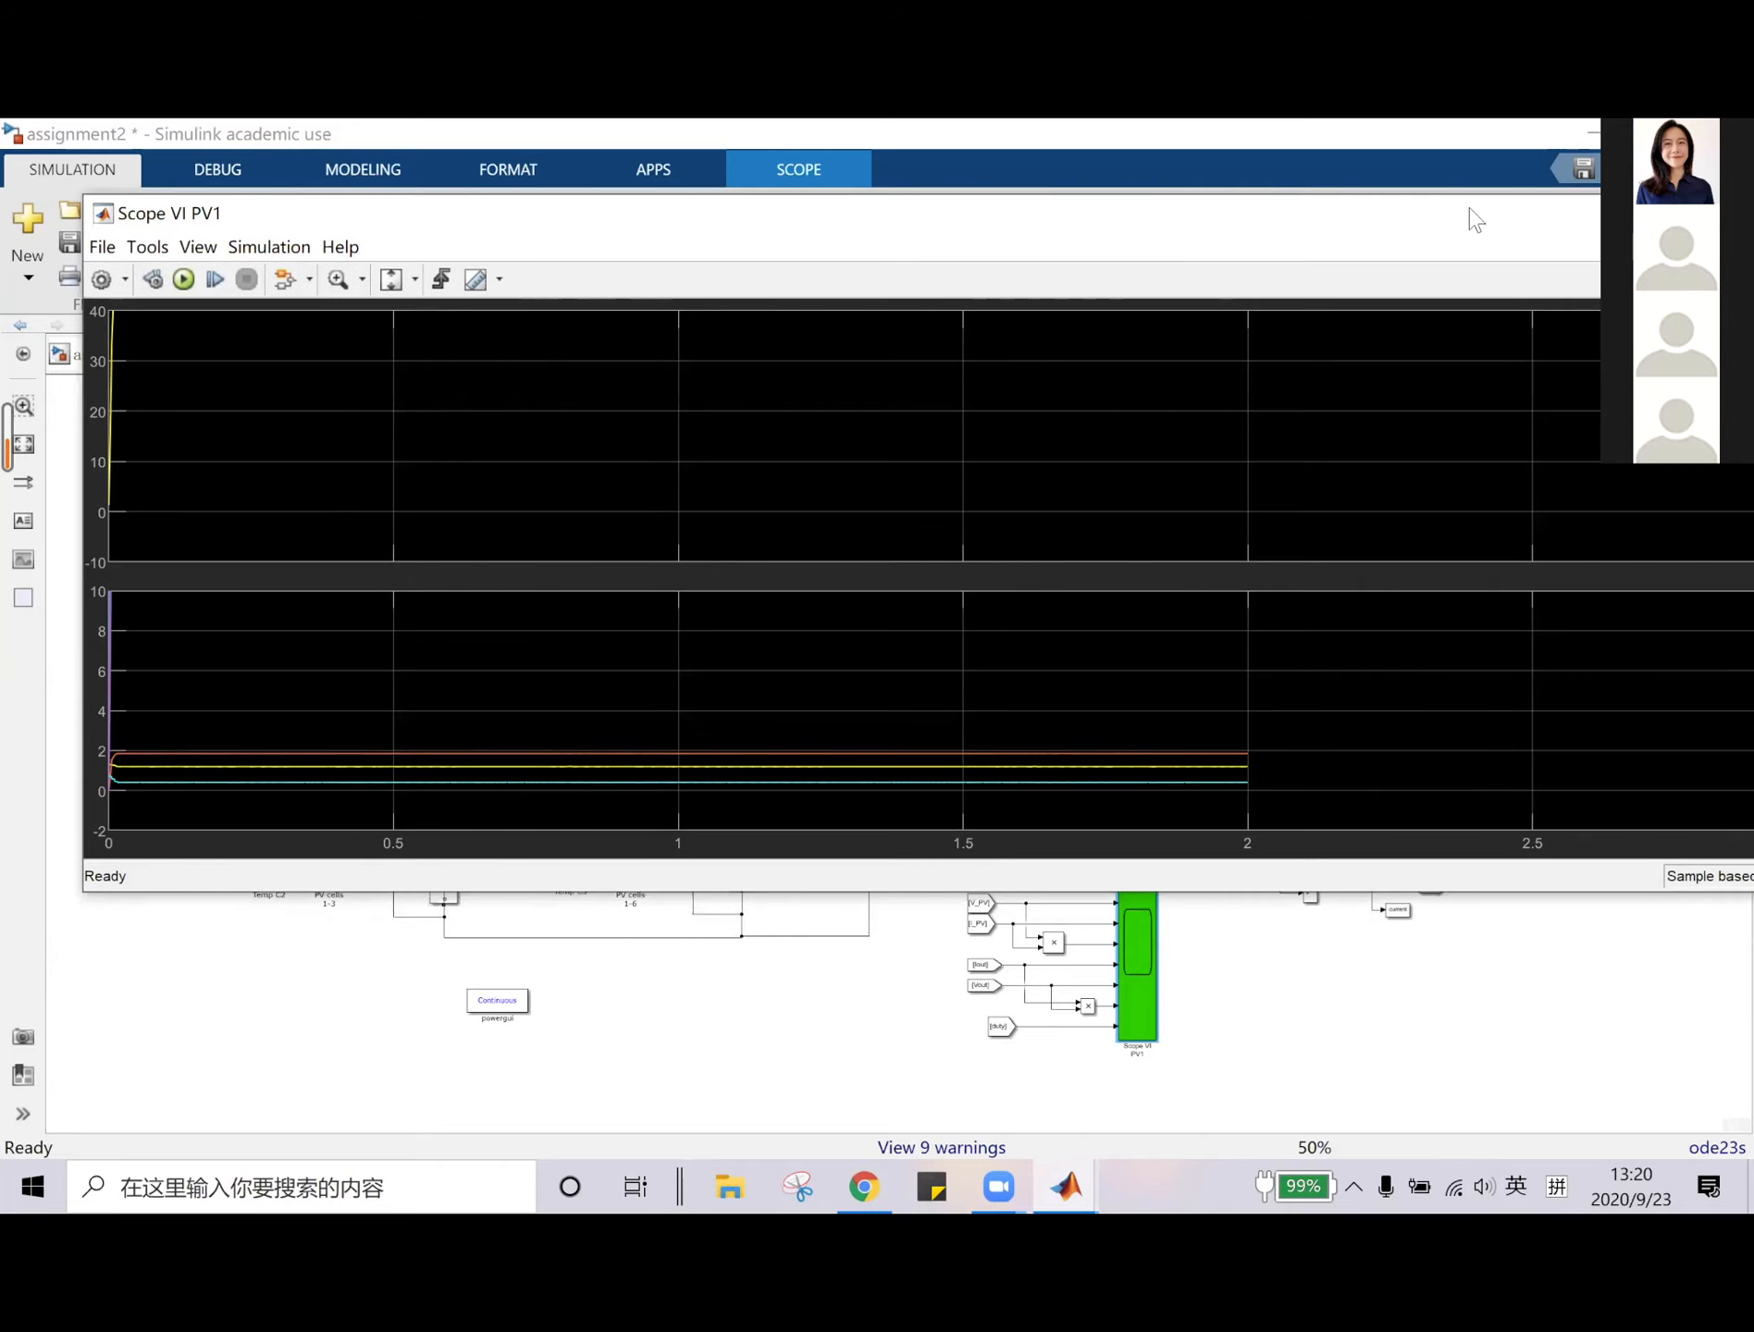
left_click_drag(1471, 216, 1348, 204)
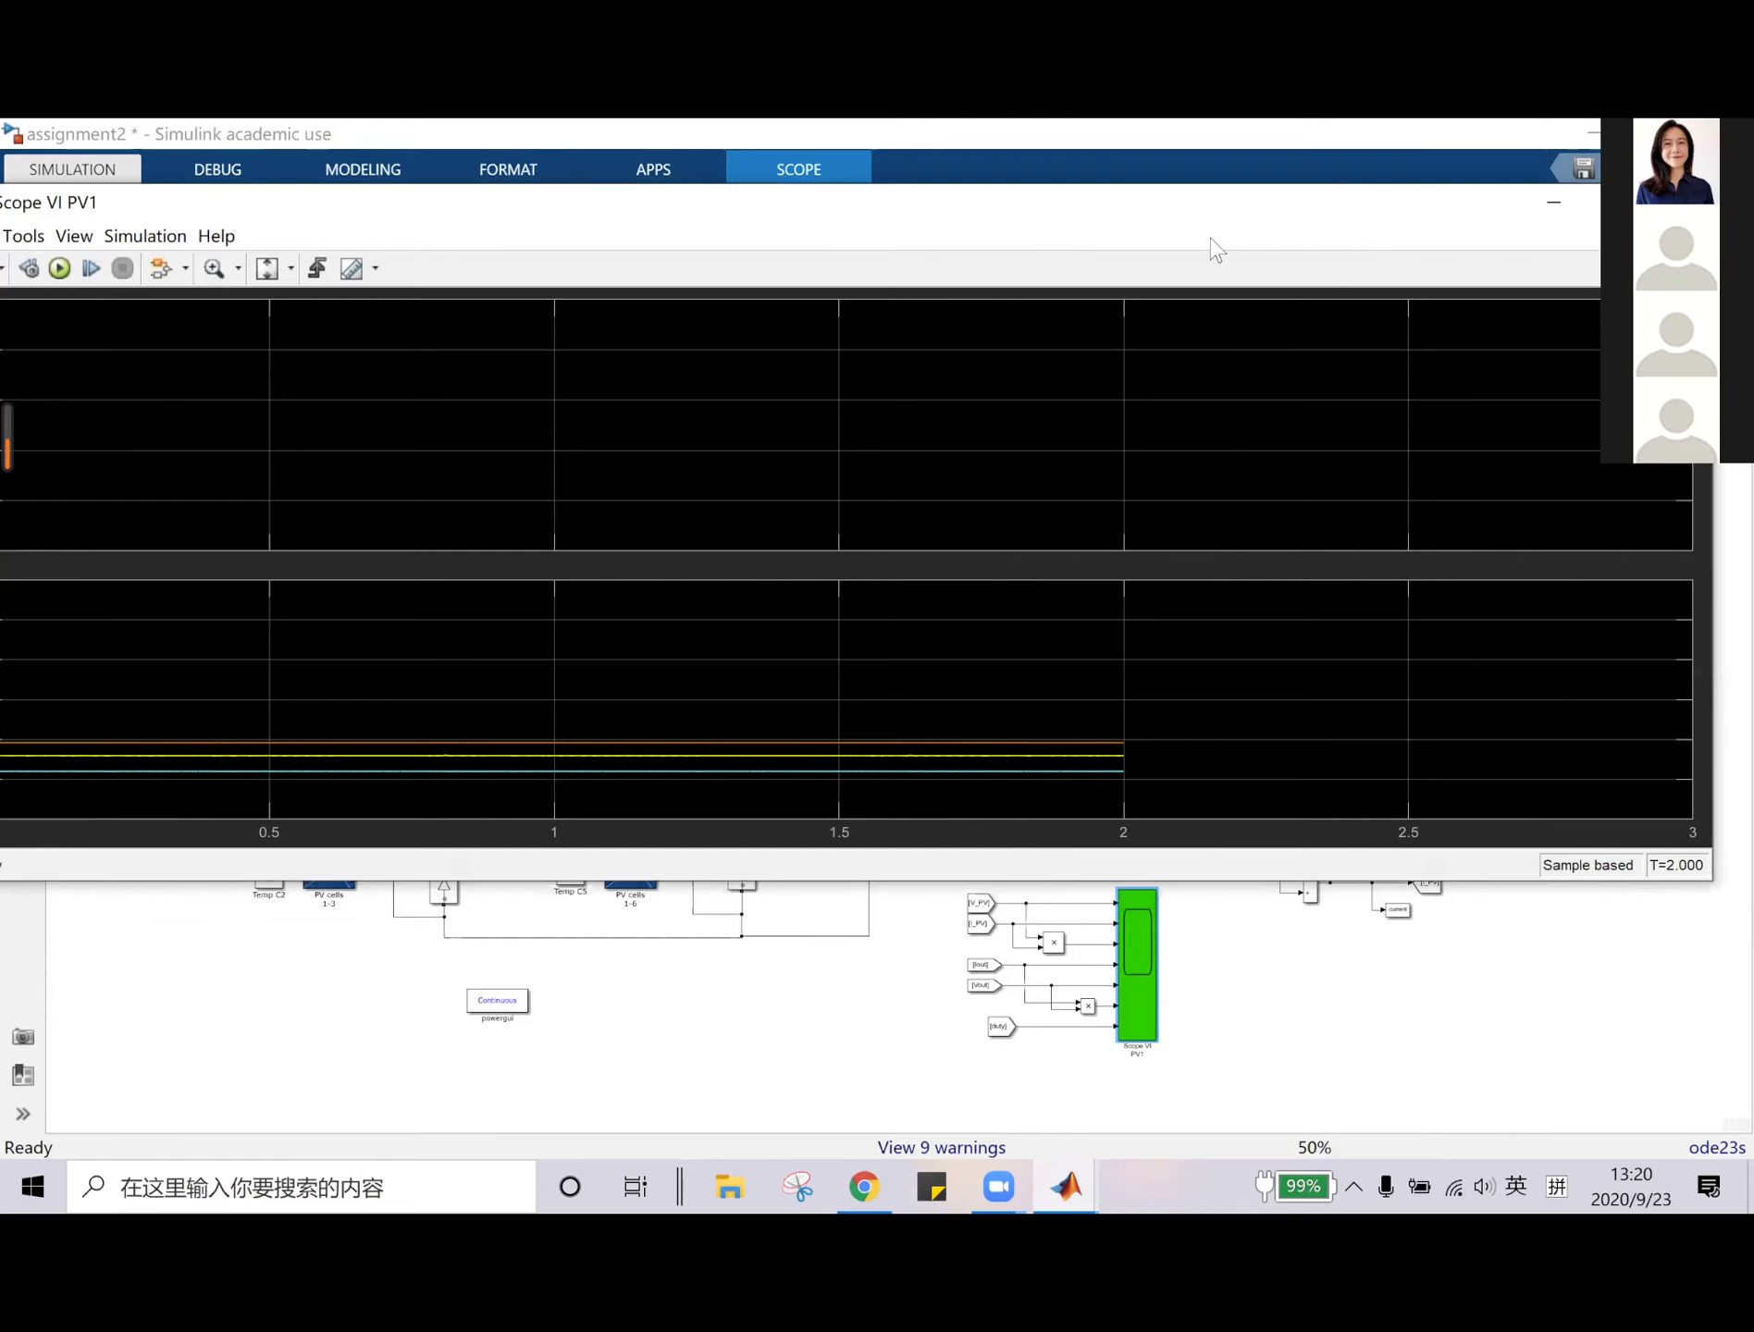
left_click(1683, 203)
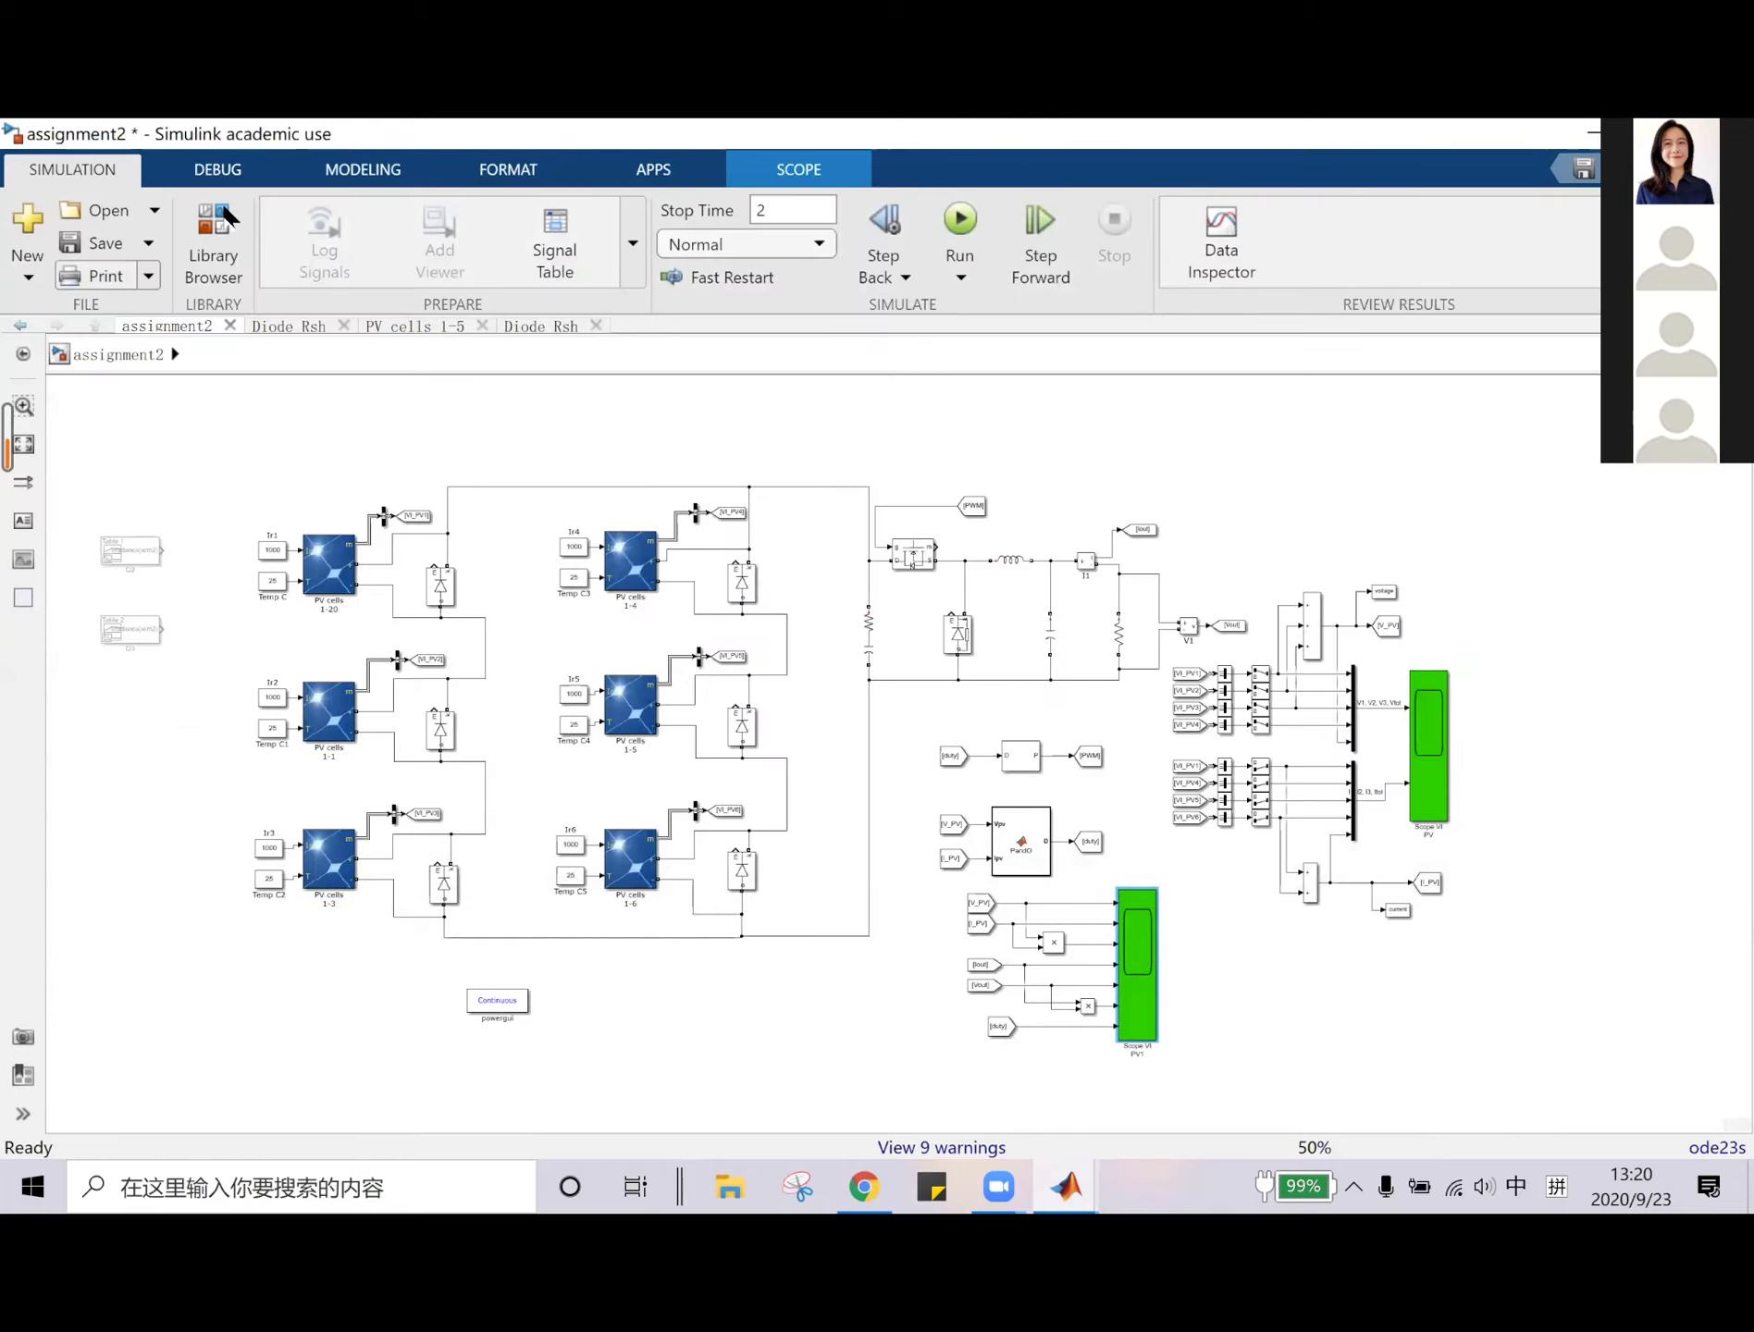
Open the Simulink Library Browser and replace the search term "builder" with "scop".
left_click(224, 211)
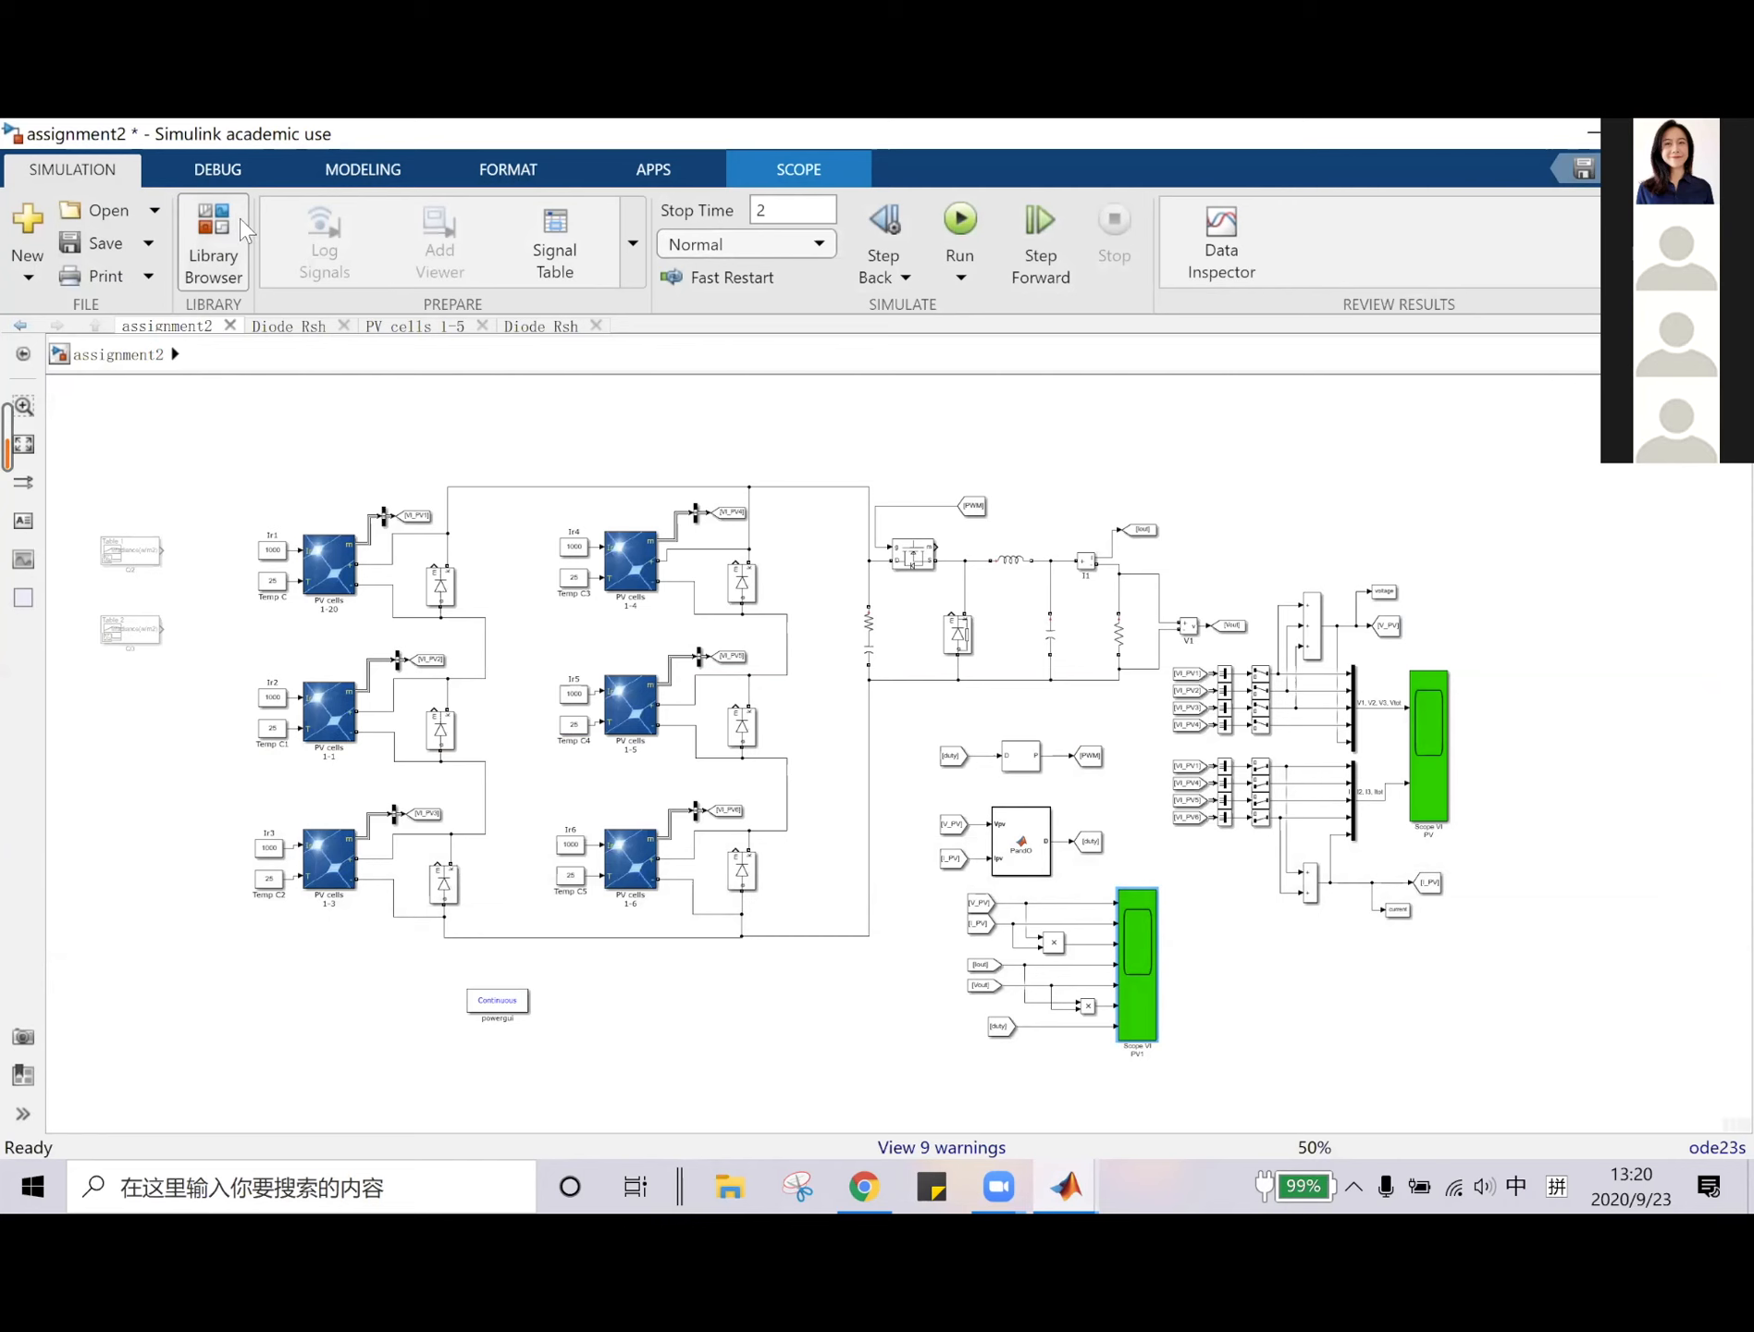
left_click_drag(683, 374, 598, 382)
key("BackSpace")
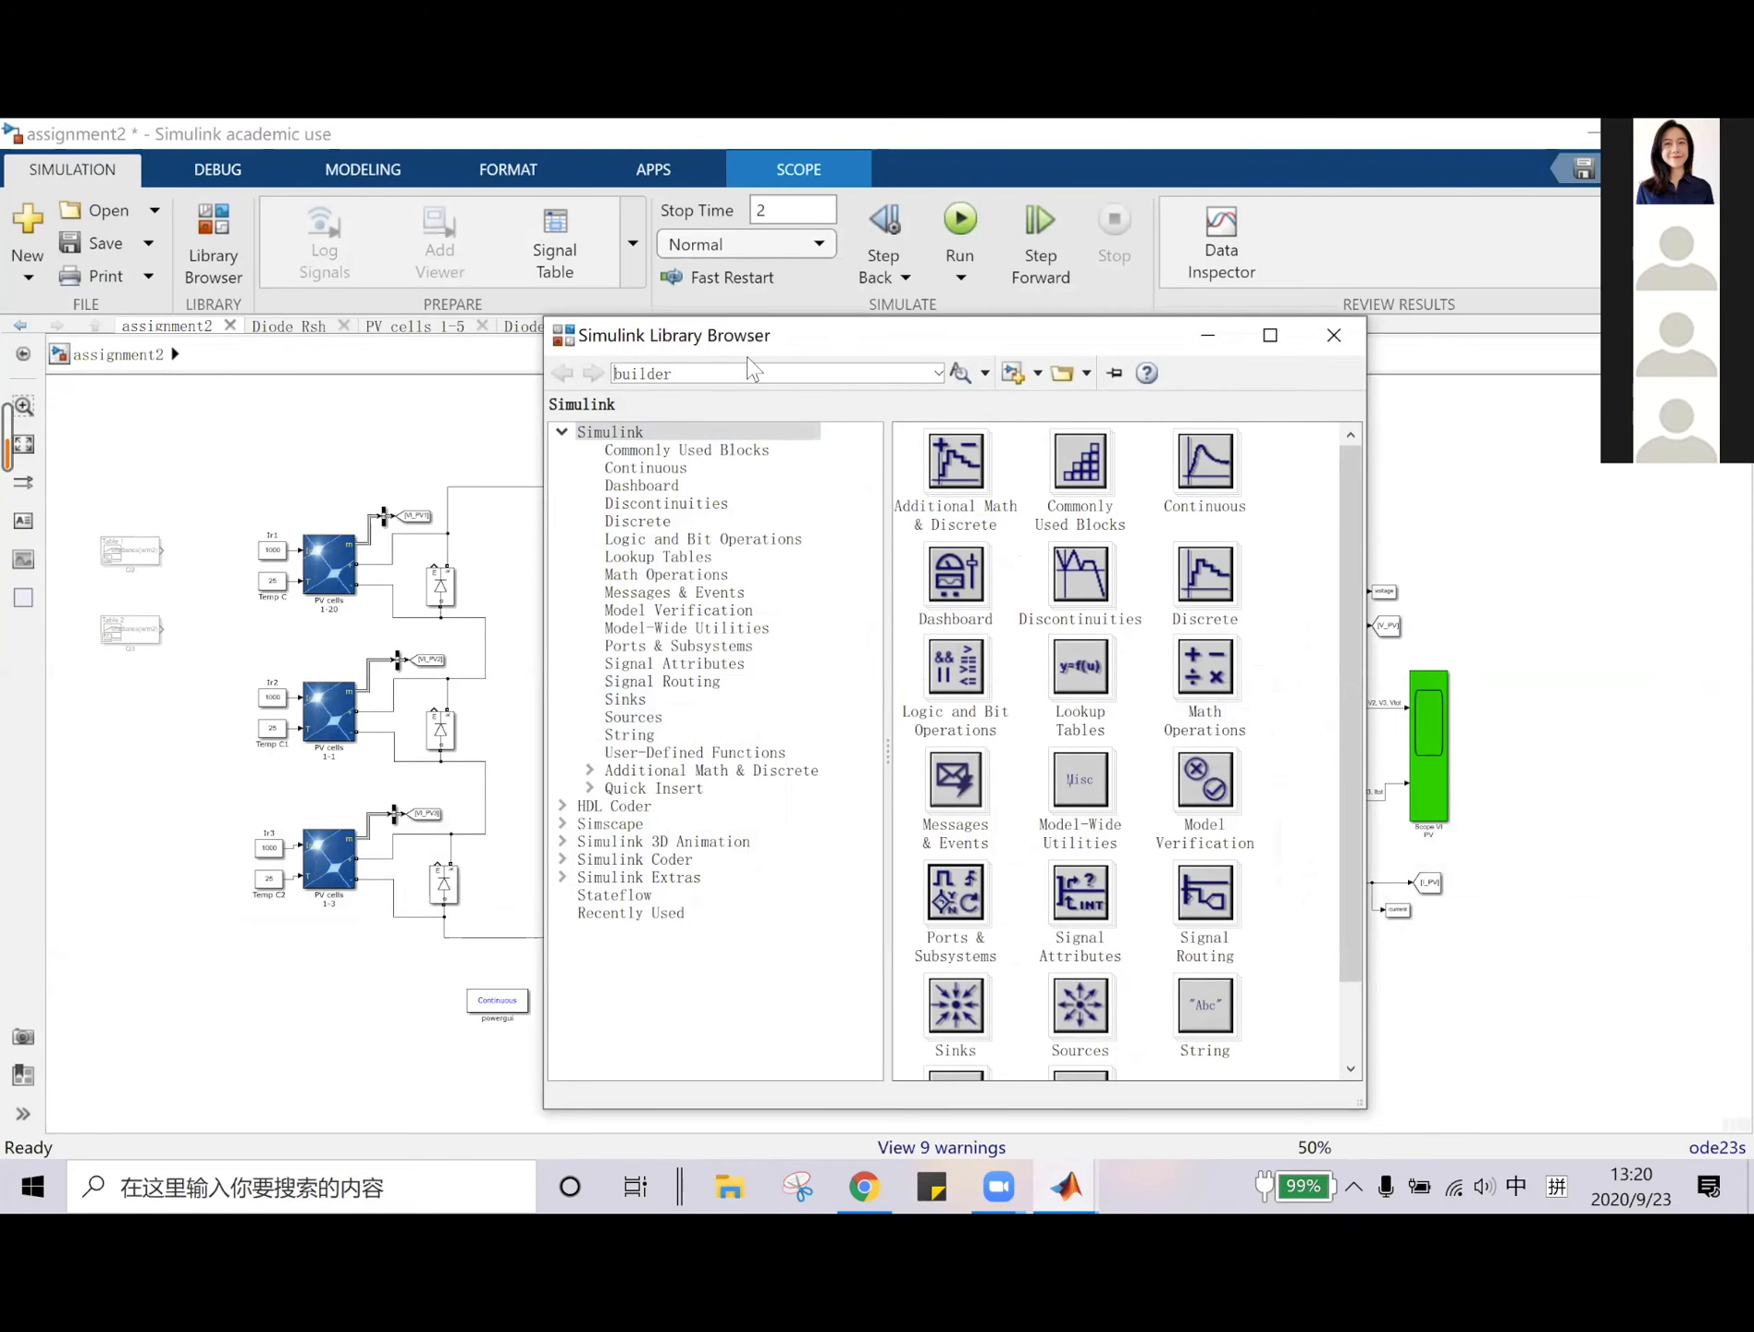
key("Right")
key("Right")
key("BackSpace")
key("BackSpace")
key("BackSpace")
key("BackSpace")
key("BackSpace")
key("BackSpace")
key("BackSpace")
type("scop")
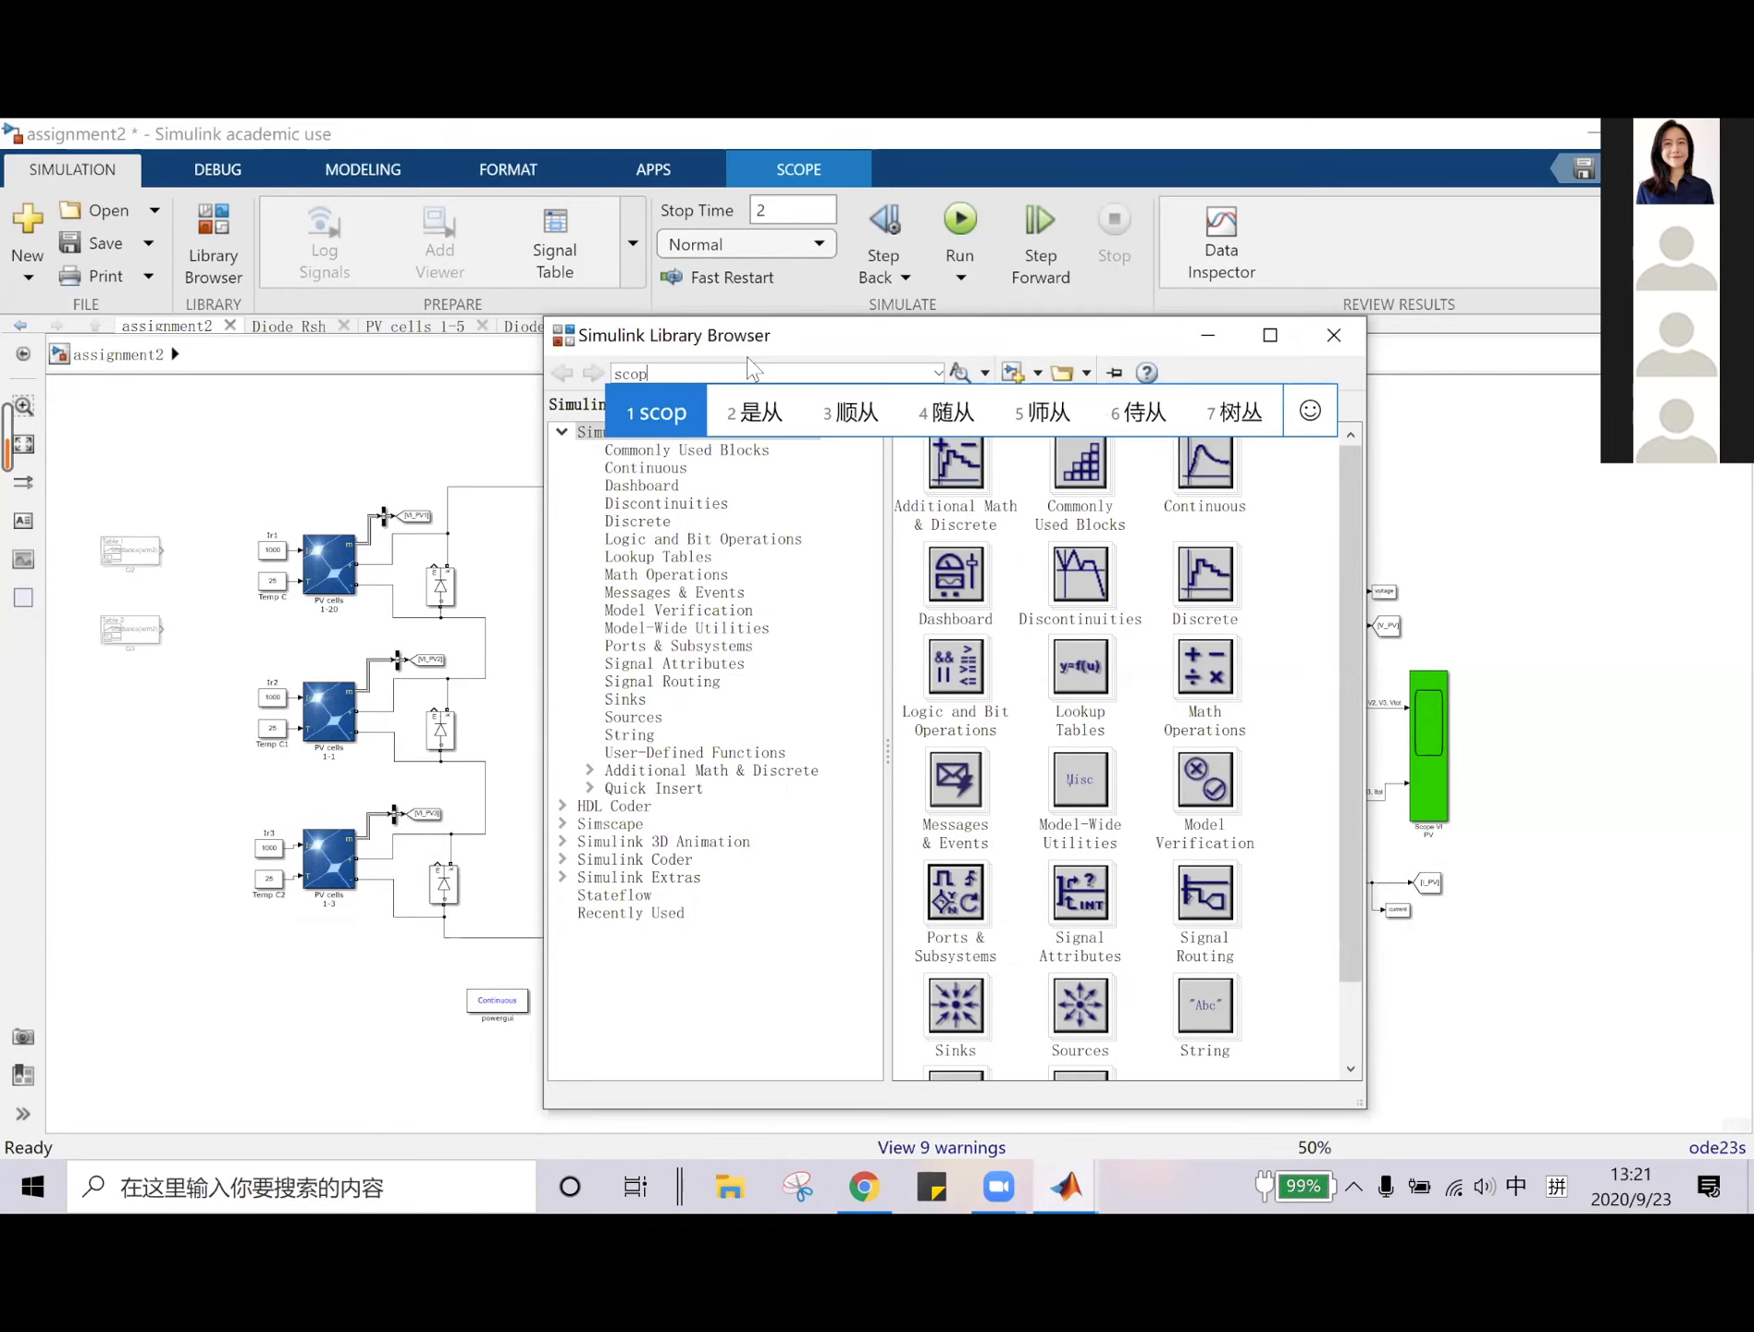
key("Return")
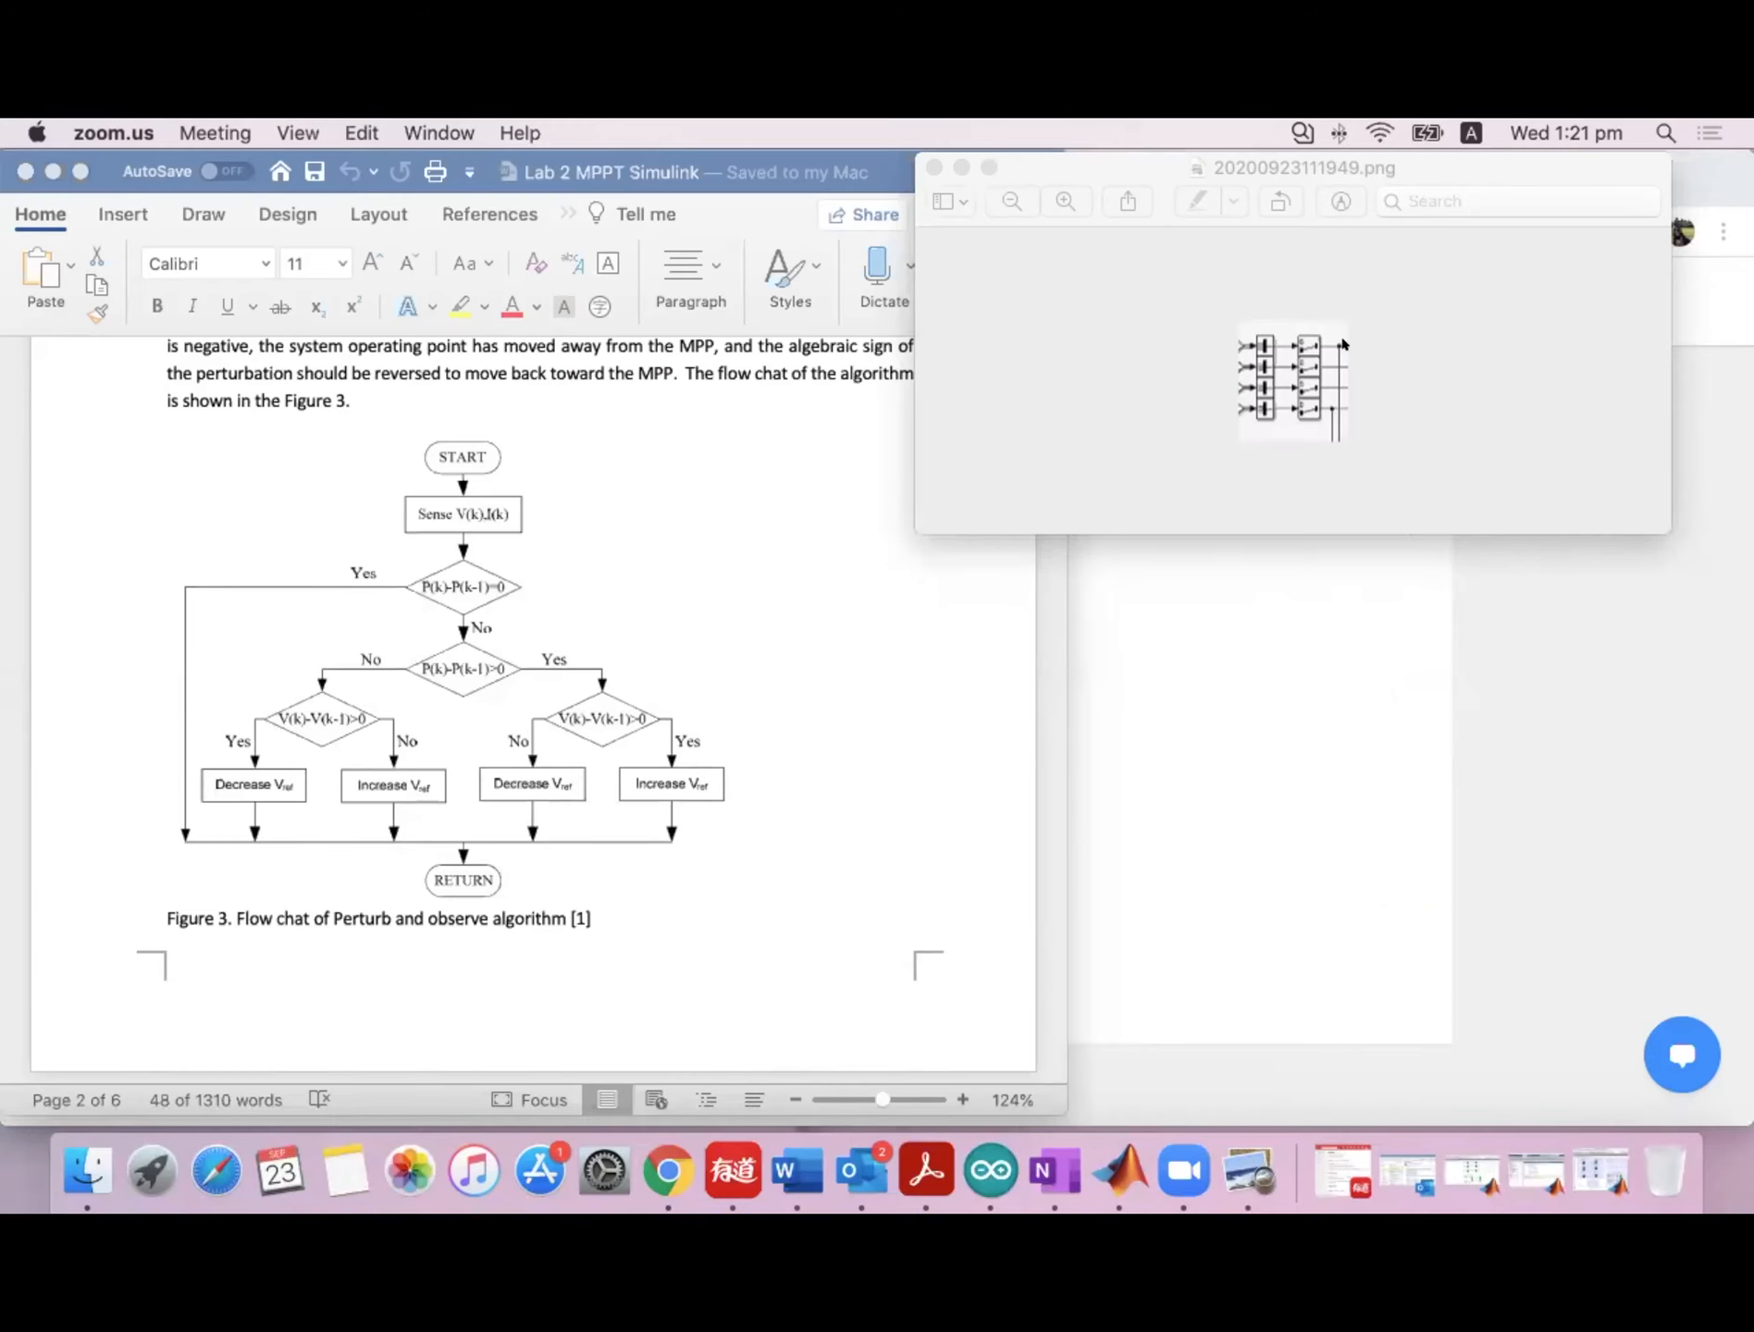
Enlarge the block screenshot 20200923111949.png in Preview to examine the selector and switch blocks.
left_click(1566, 305)
scroll(1281, 374, "up", 2)
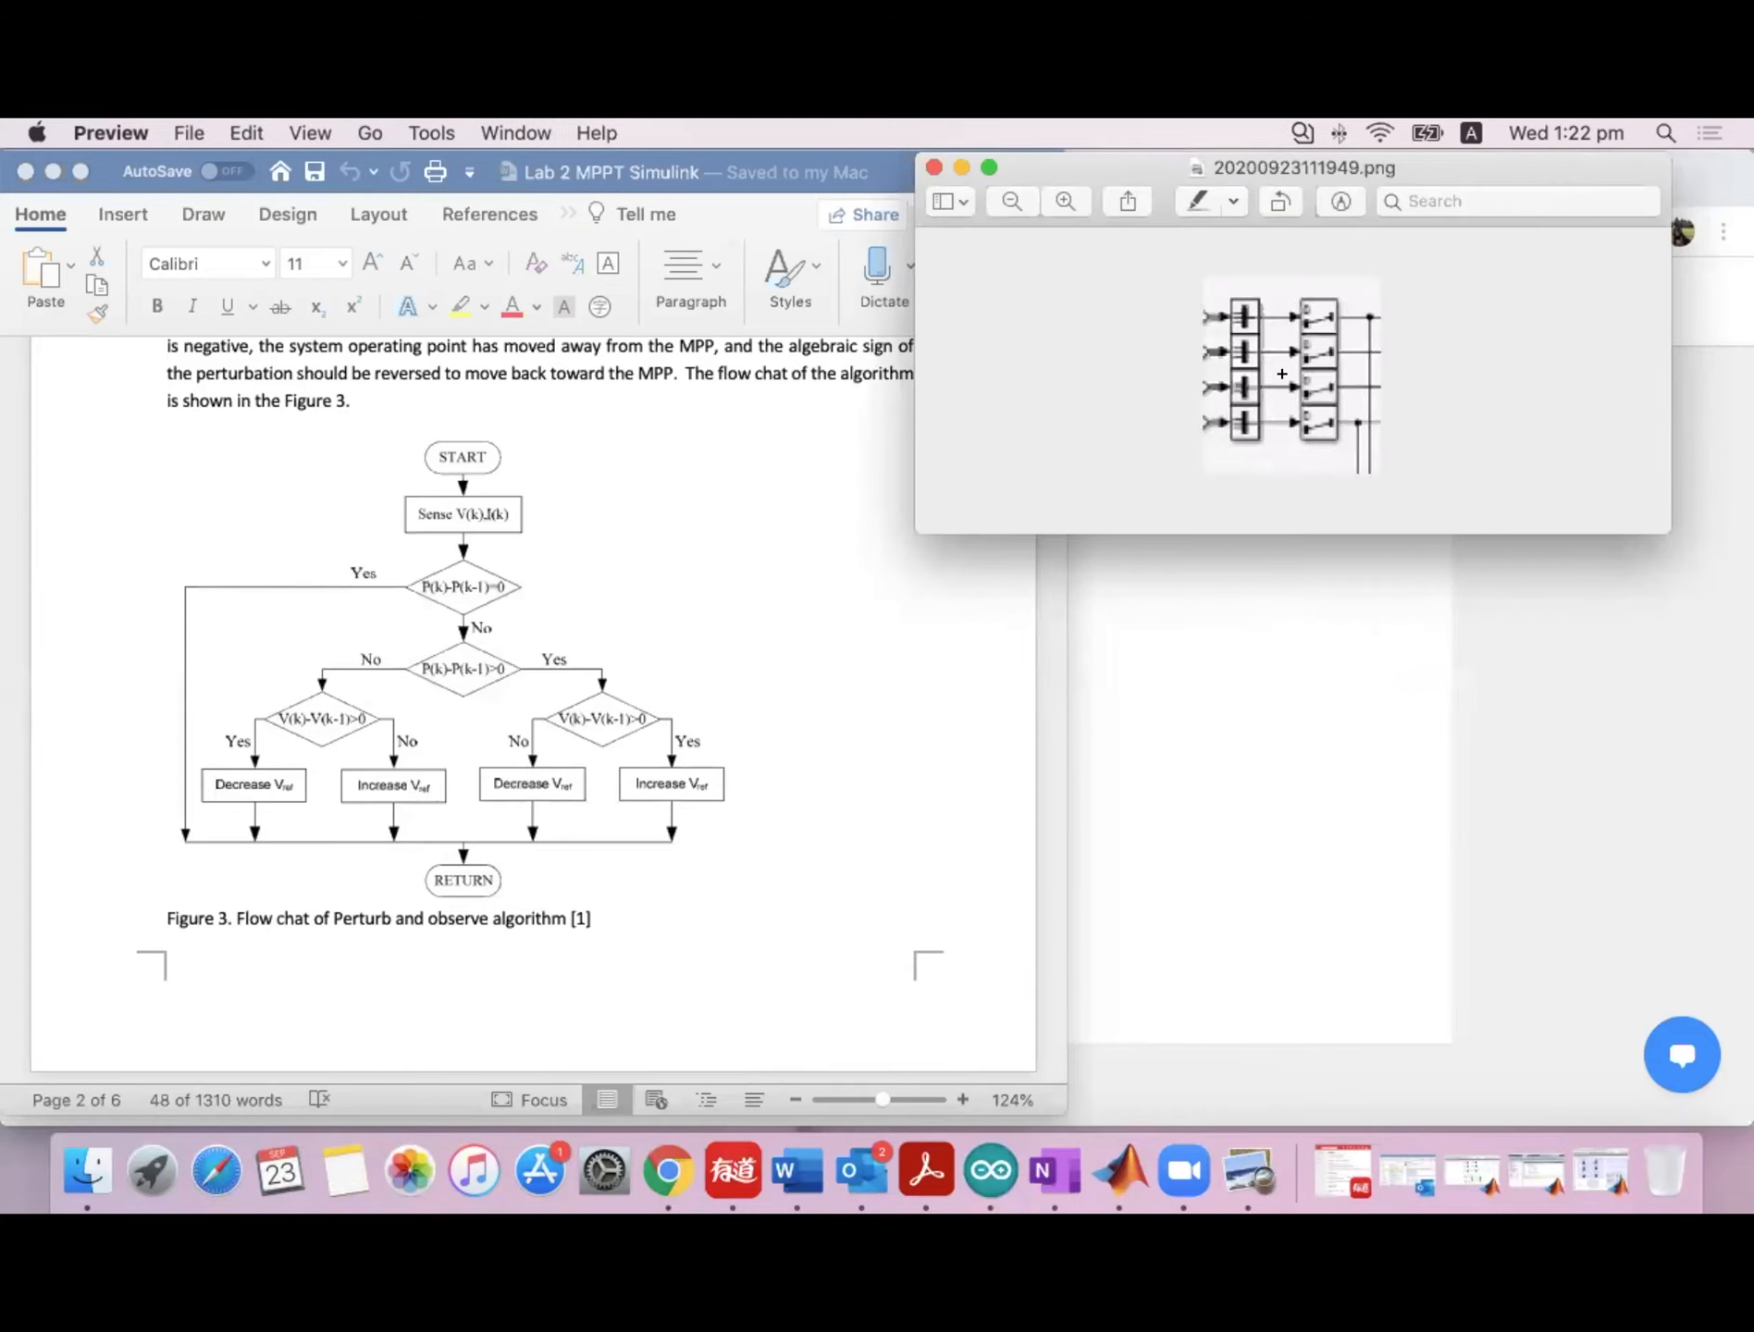
scroll(1281, 374, "up", 3)
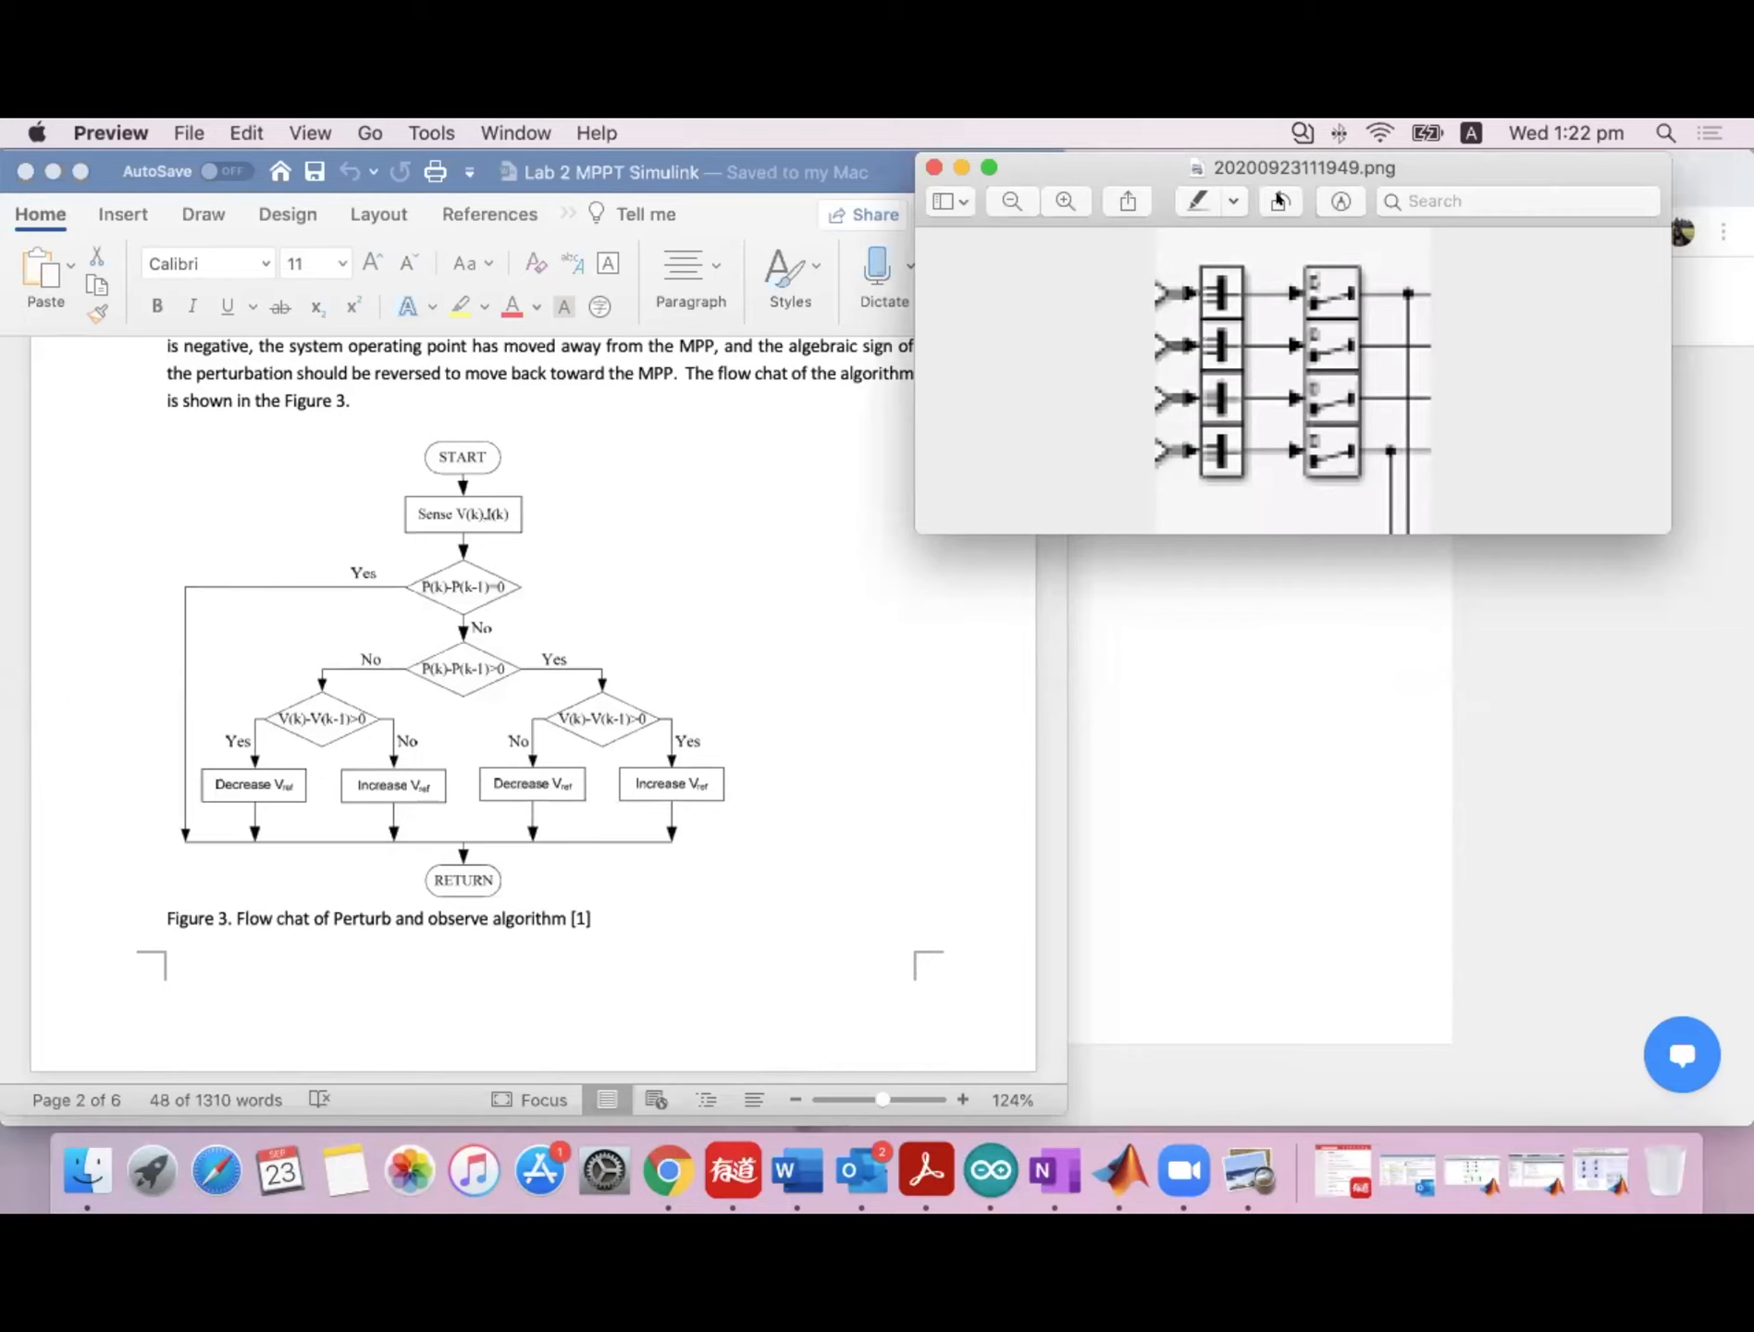
Switch to the lab2_PV_array_MPPT_buck_PnO_Task2 model, inspect its PV signal blocks, and view and close the converter input and output scope.
left_click(1471, 1170)
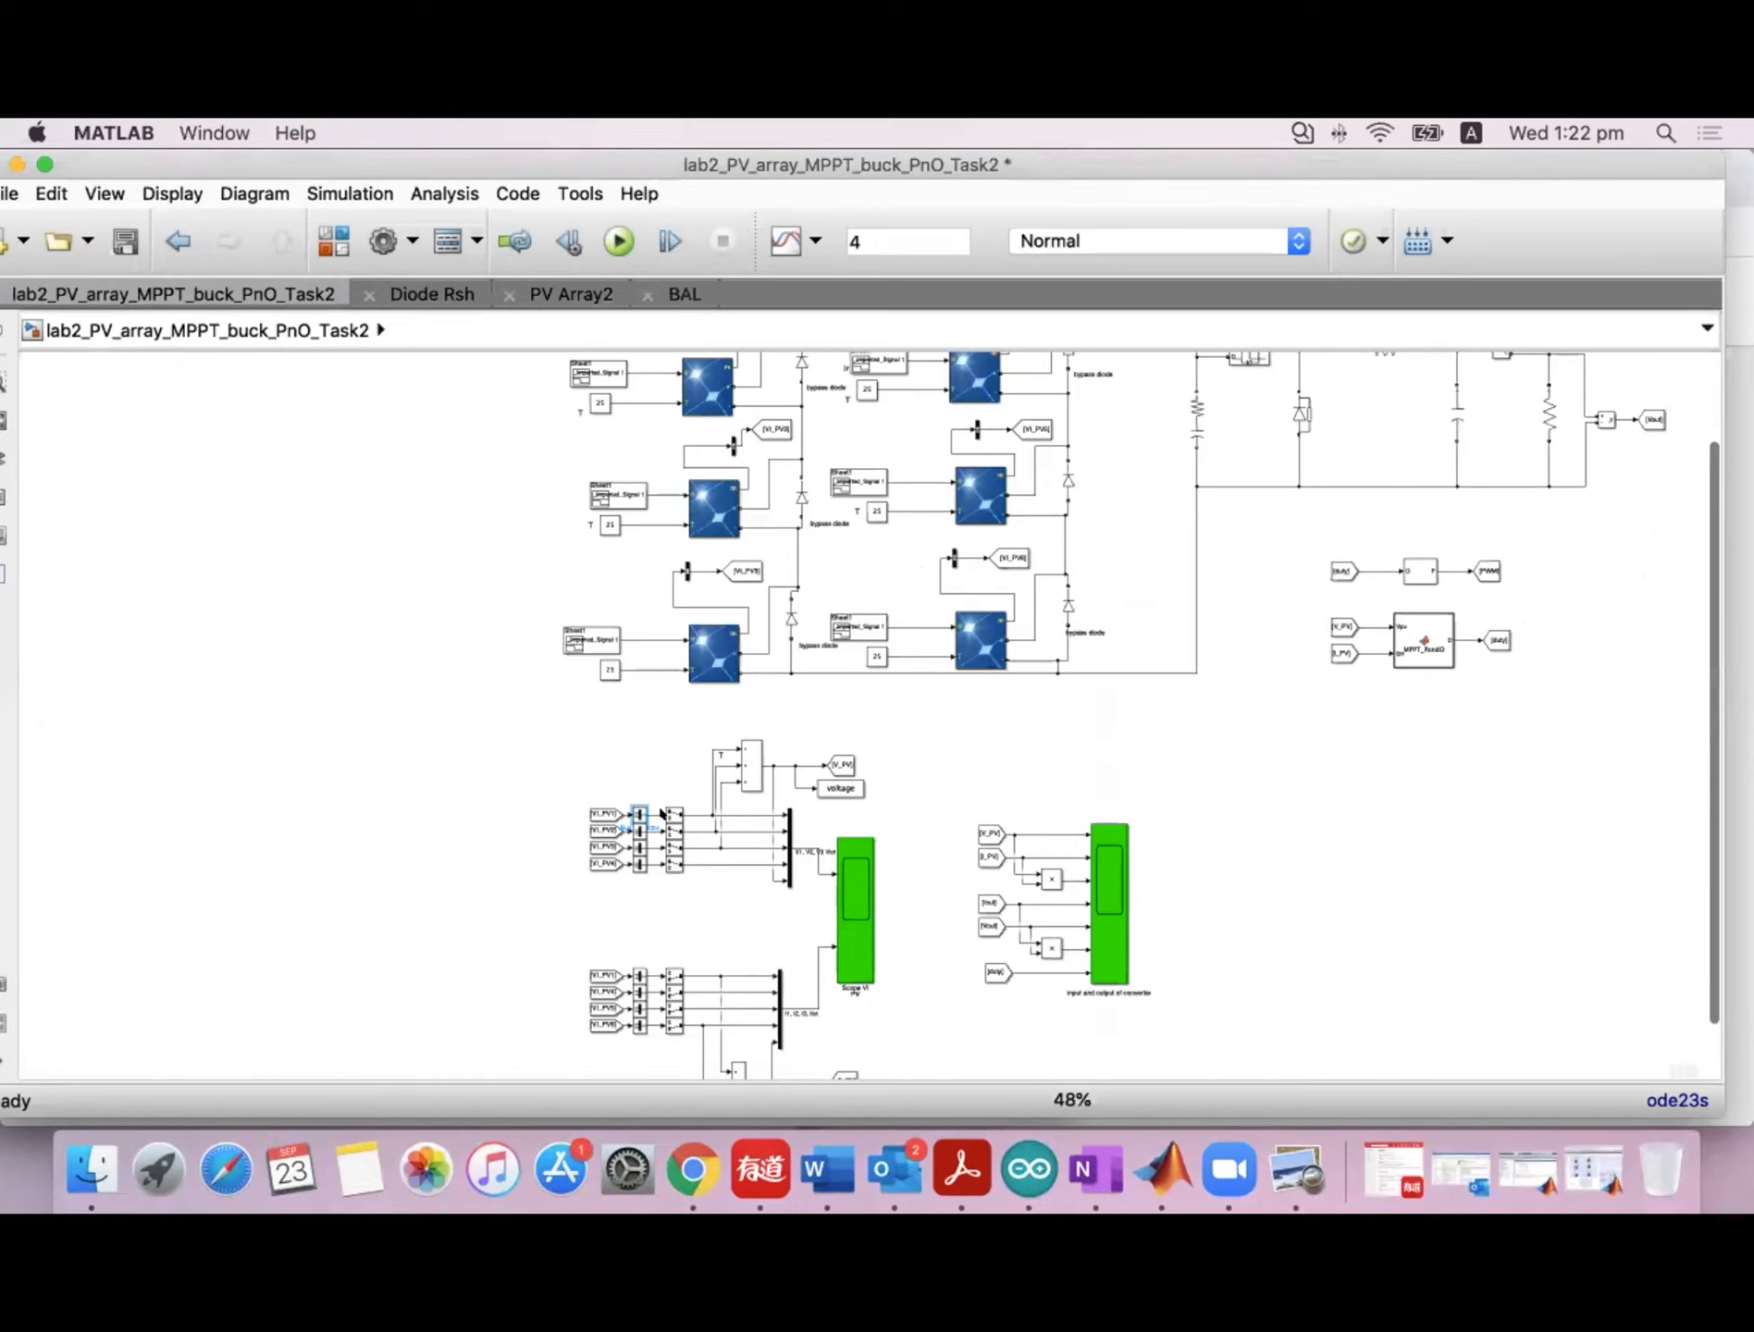
left_click(774, 421)
left_click(983, 832)
double_click(1107, 942)
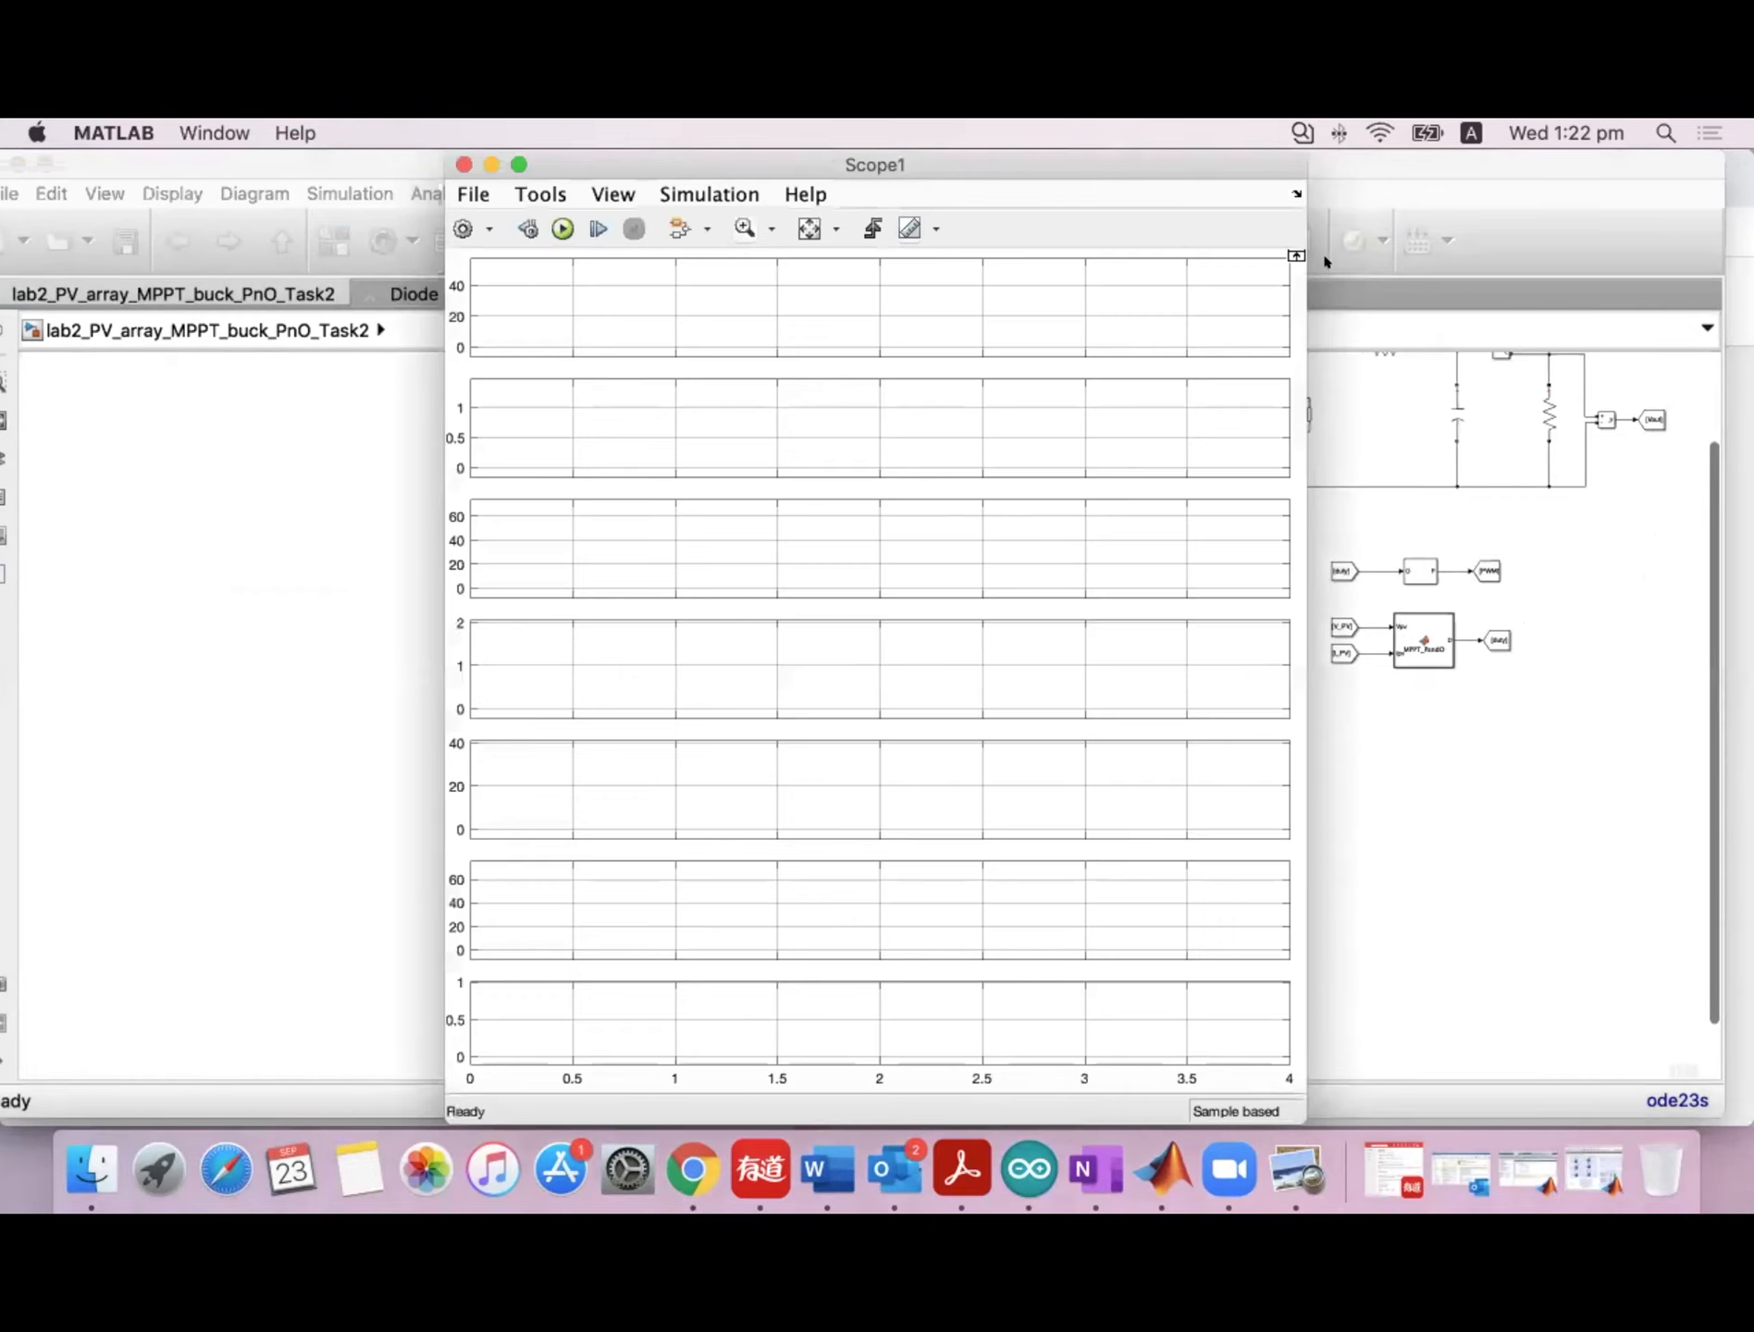
left_click(465, 164)
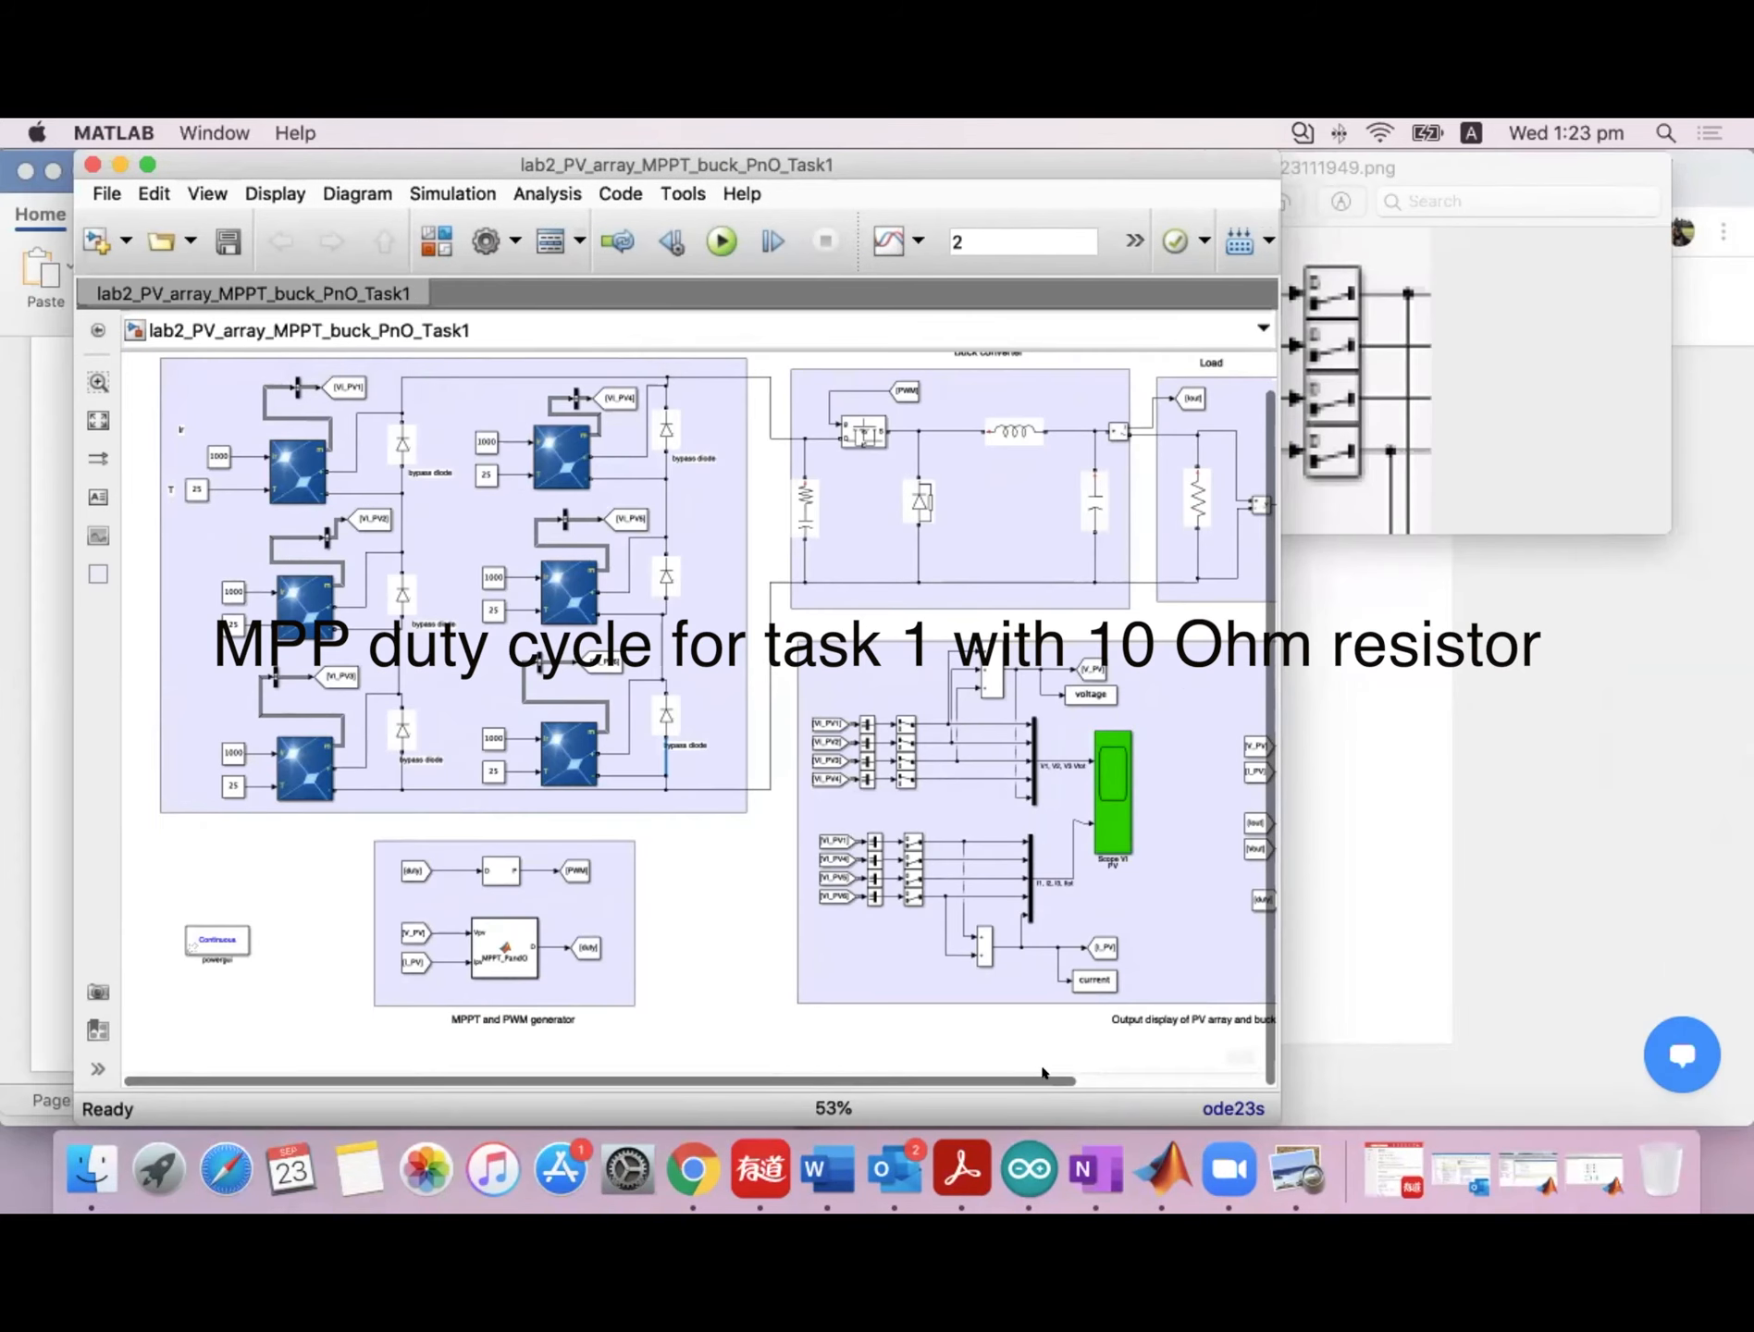
Examine the duty cycle in the Task1 converter scope, zoomed to about 0.2 to 0.27 s, then restore the full range and close it.
left_click_drag(1042, 1073, 1228, 1073)
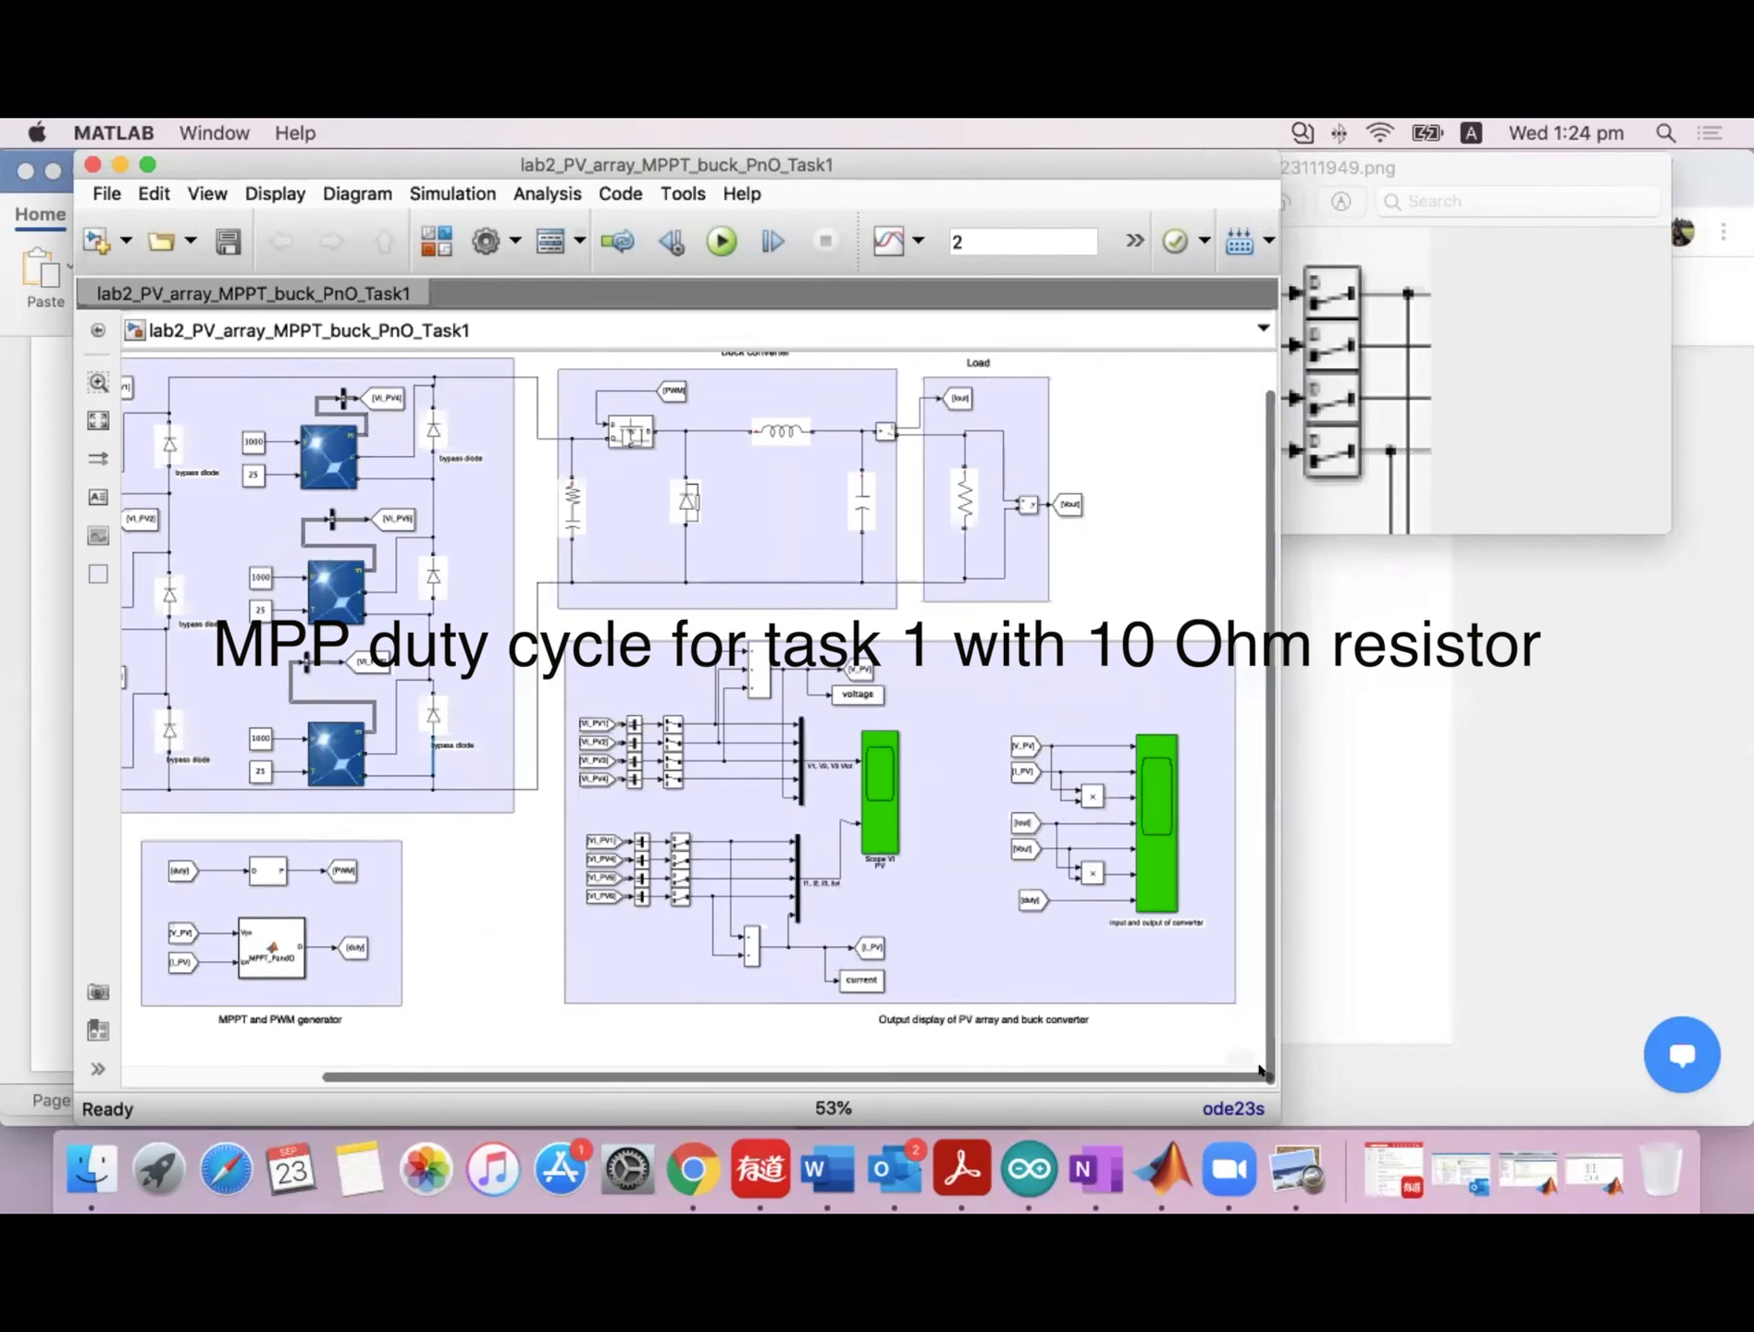
double_click(1144, 852)
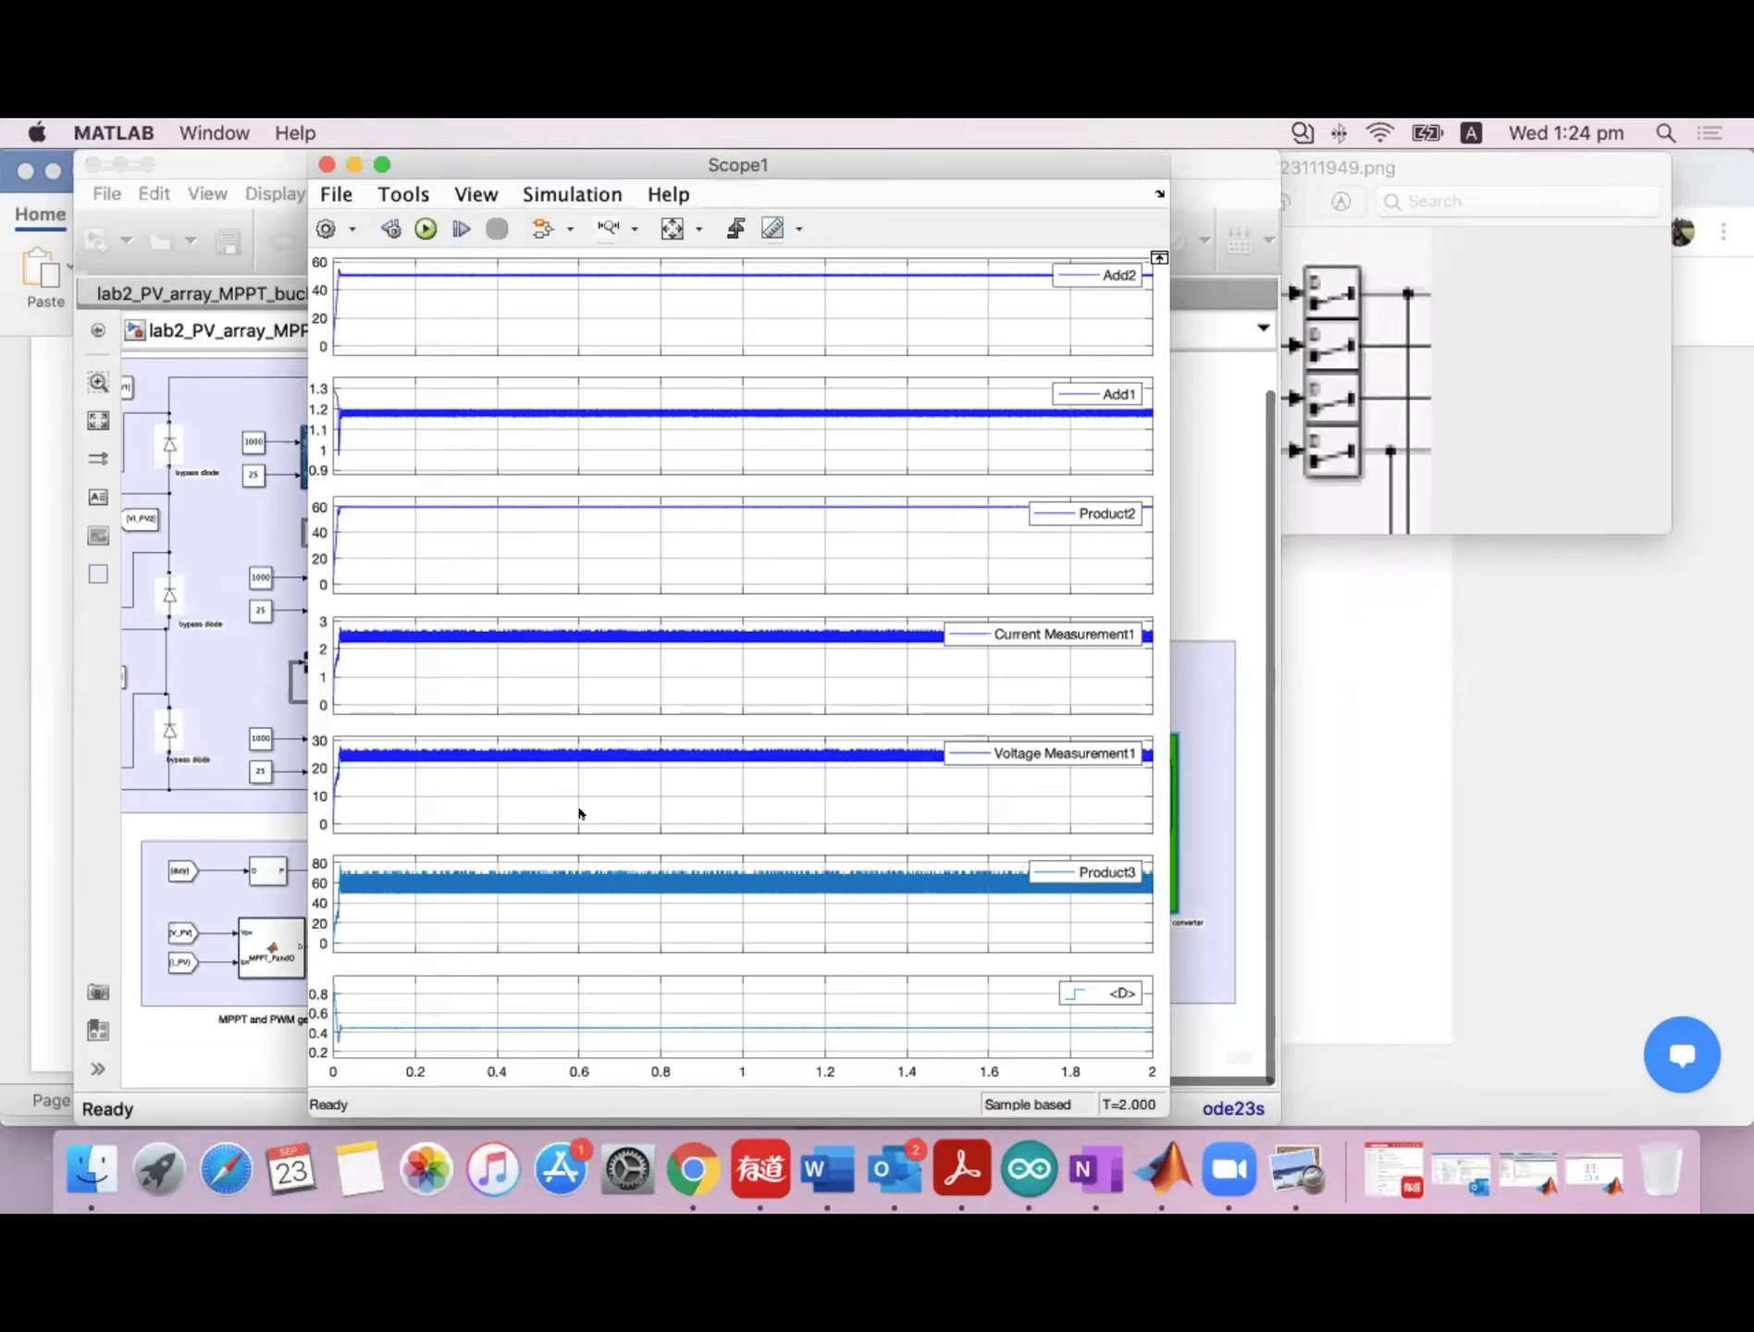
left_click(604, 230)
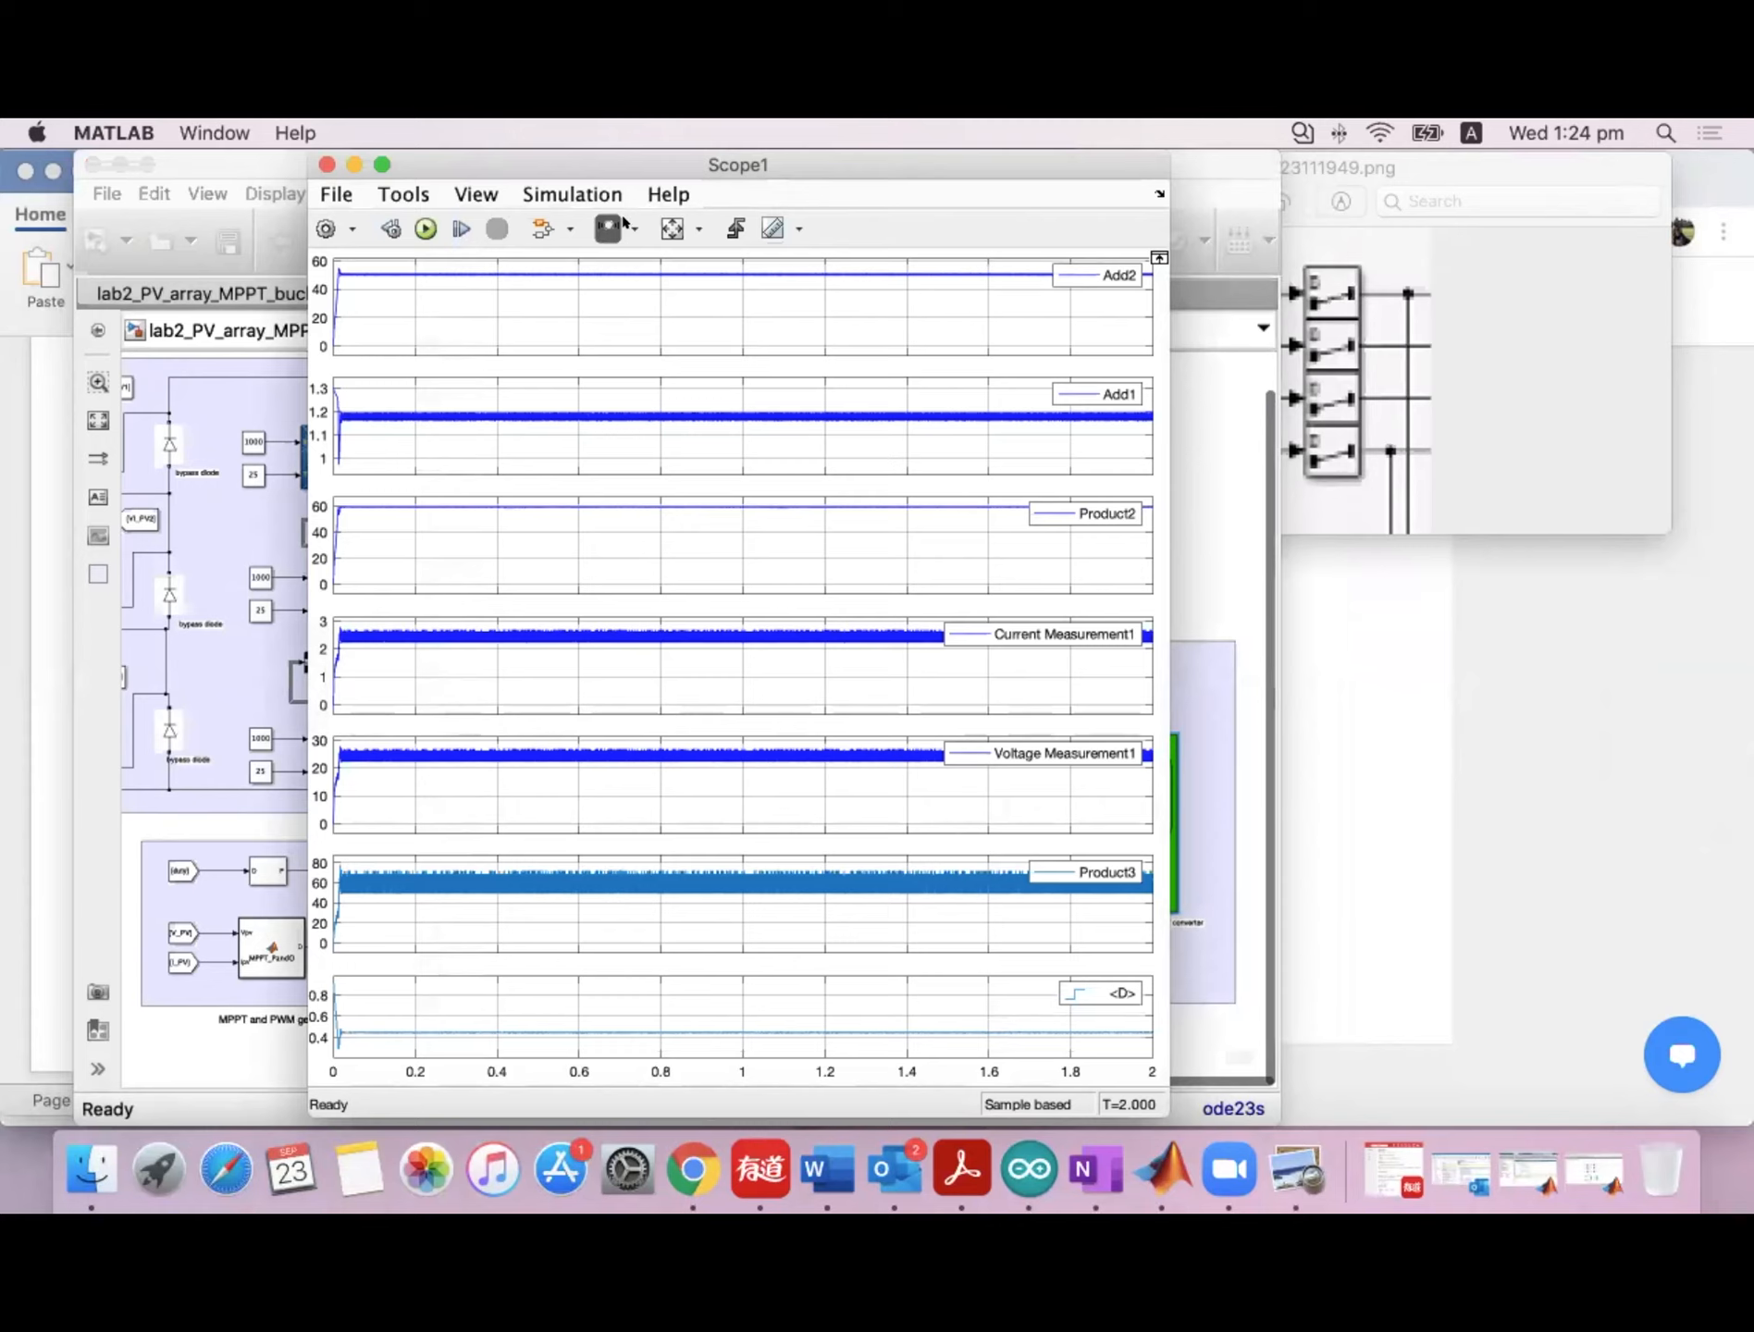
left_click(624, 223)
left_click(607, 267)
left_click_drag(415, 1024, 446, 1044)
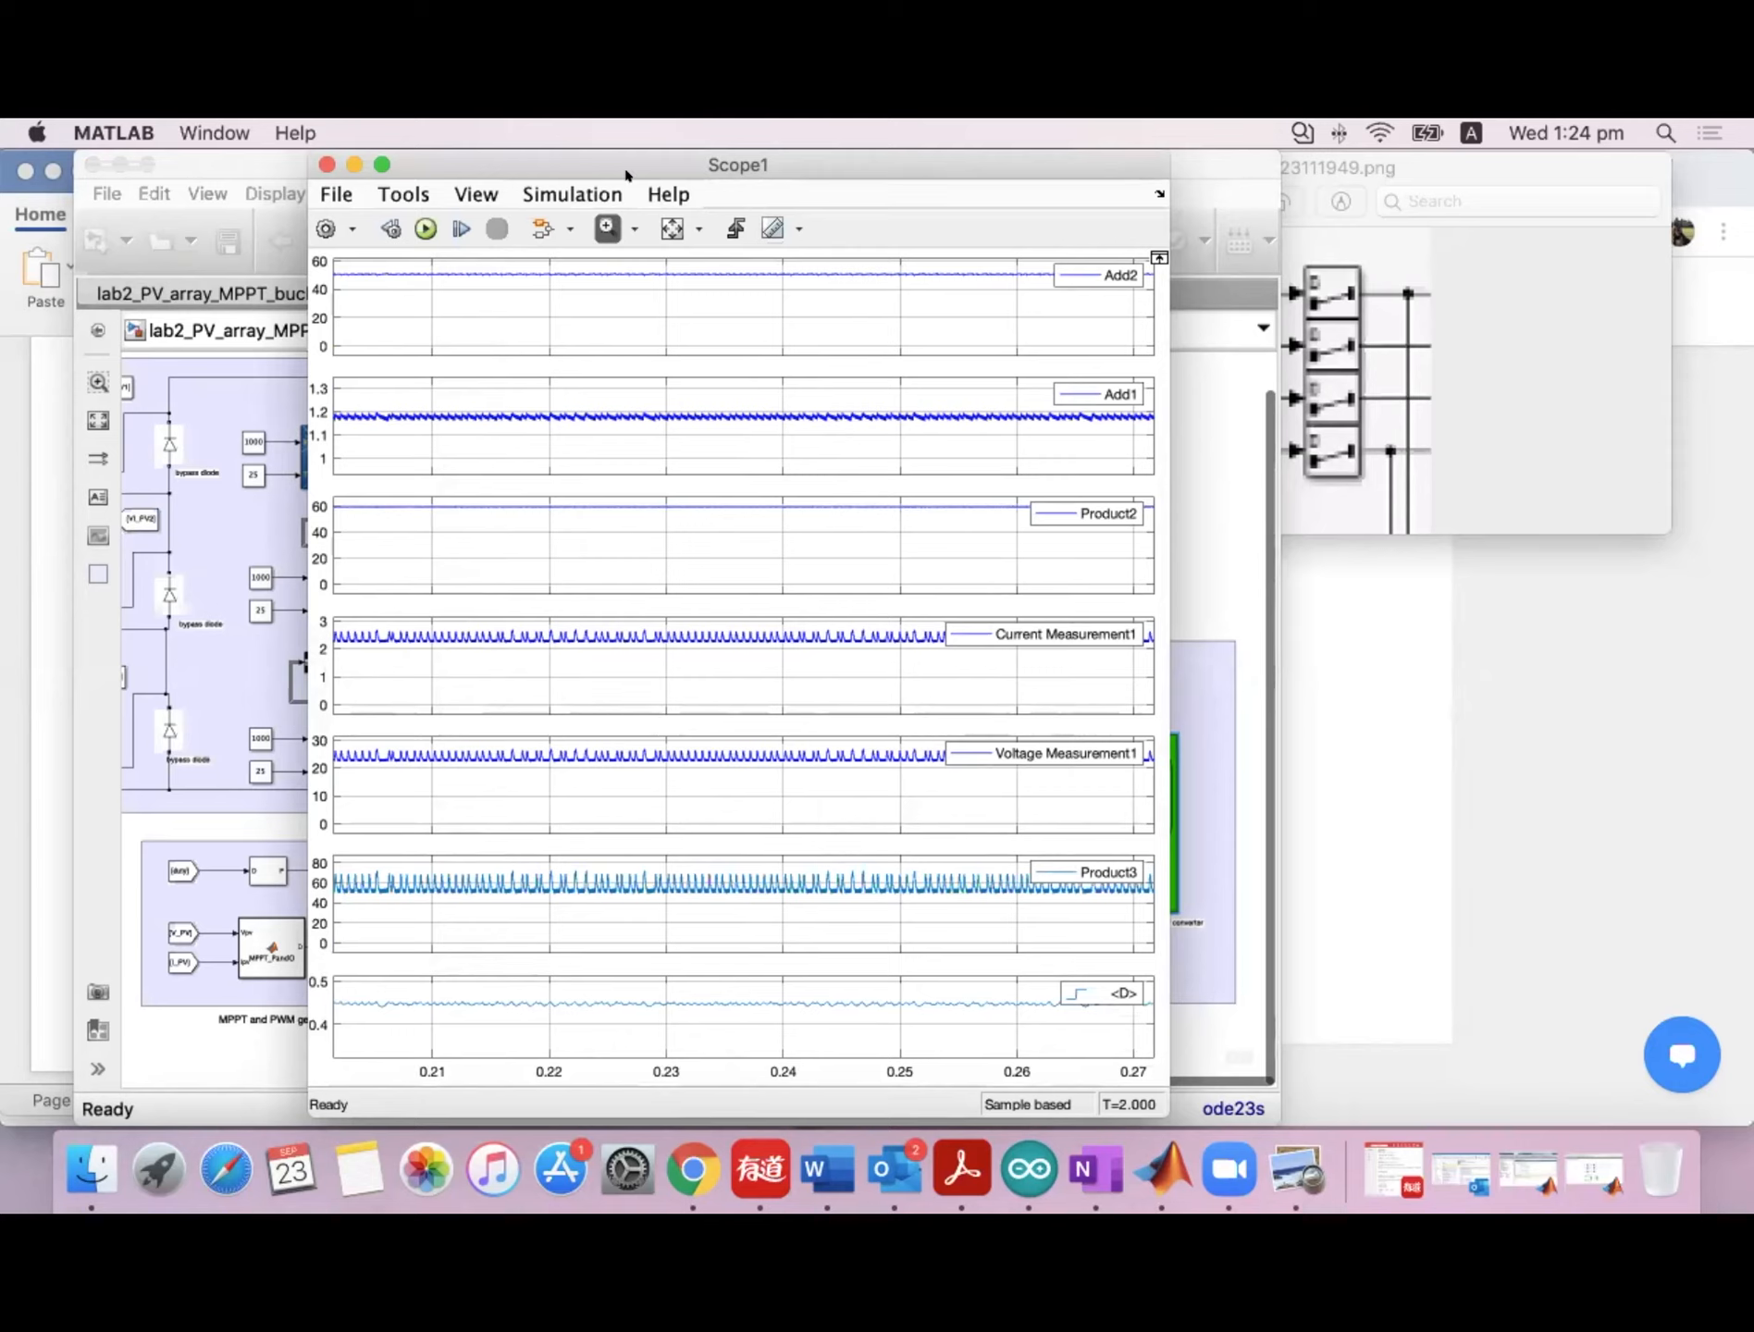
left_click(668, 232)
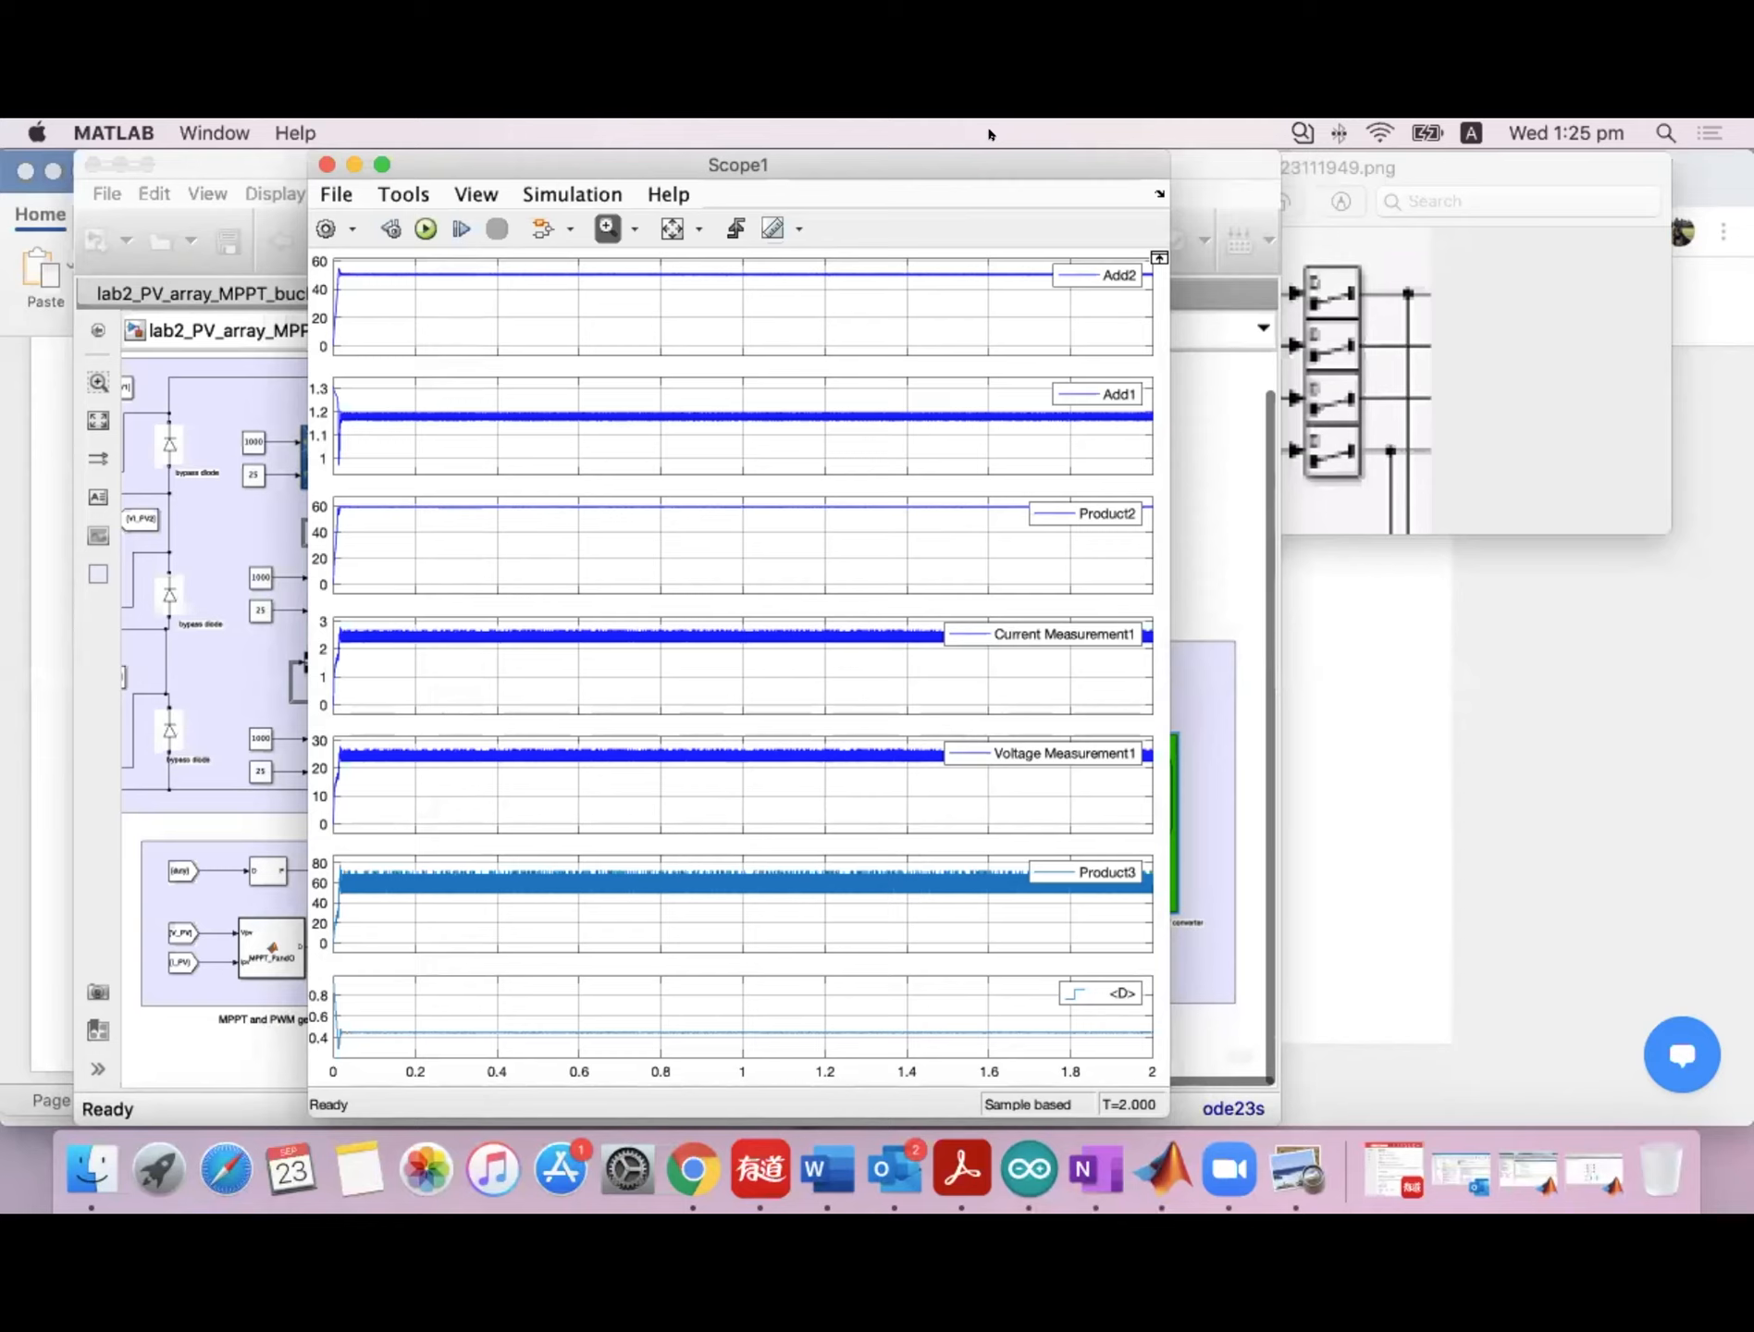
left_click(327, 165)
Open the MPPT_PandO function code in the Task1 model, point out the inputs Vpv and Ipv in its first line, and close the editor.
double_click(271, 947)
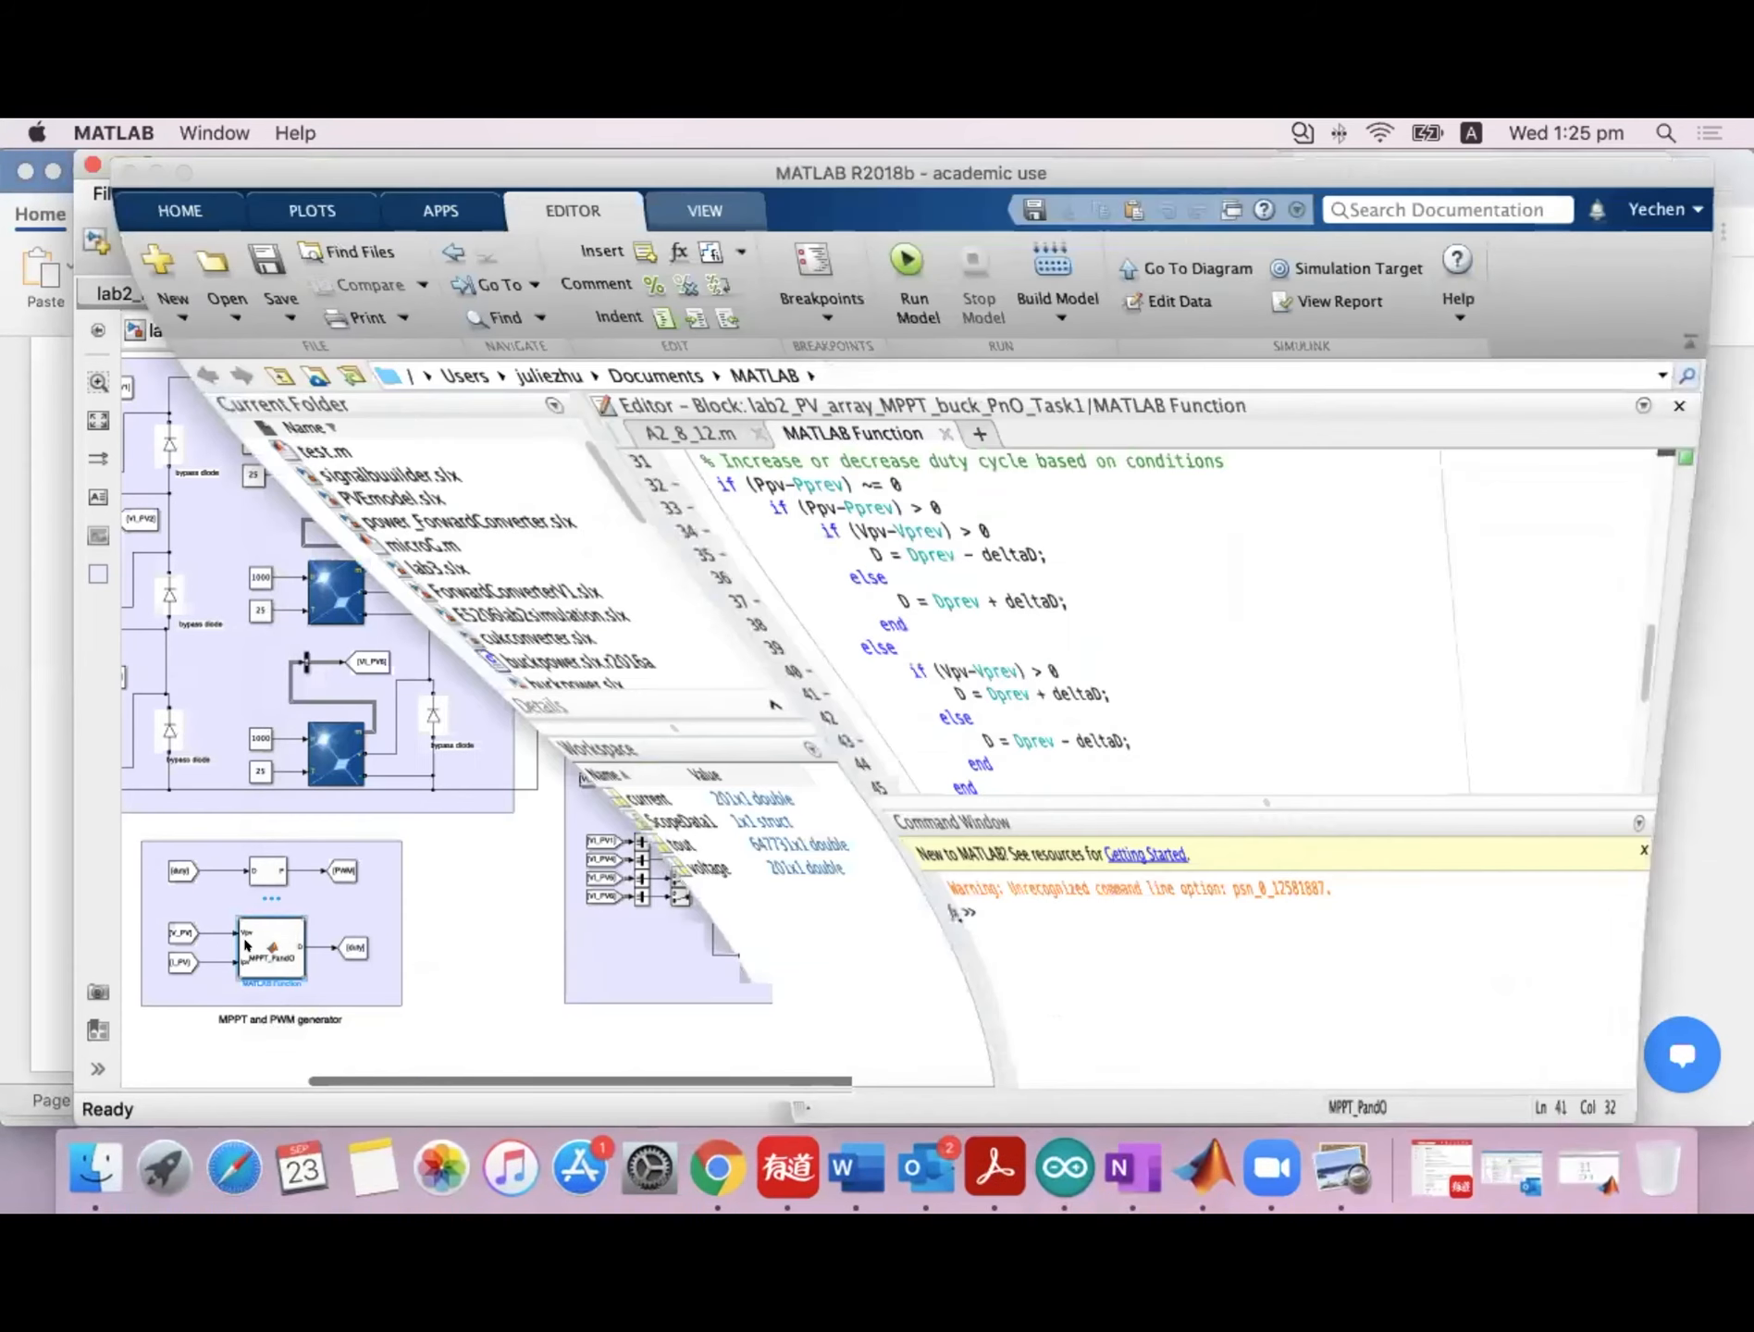
scroll(972, 509, "up", 10)
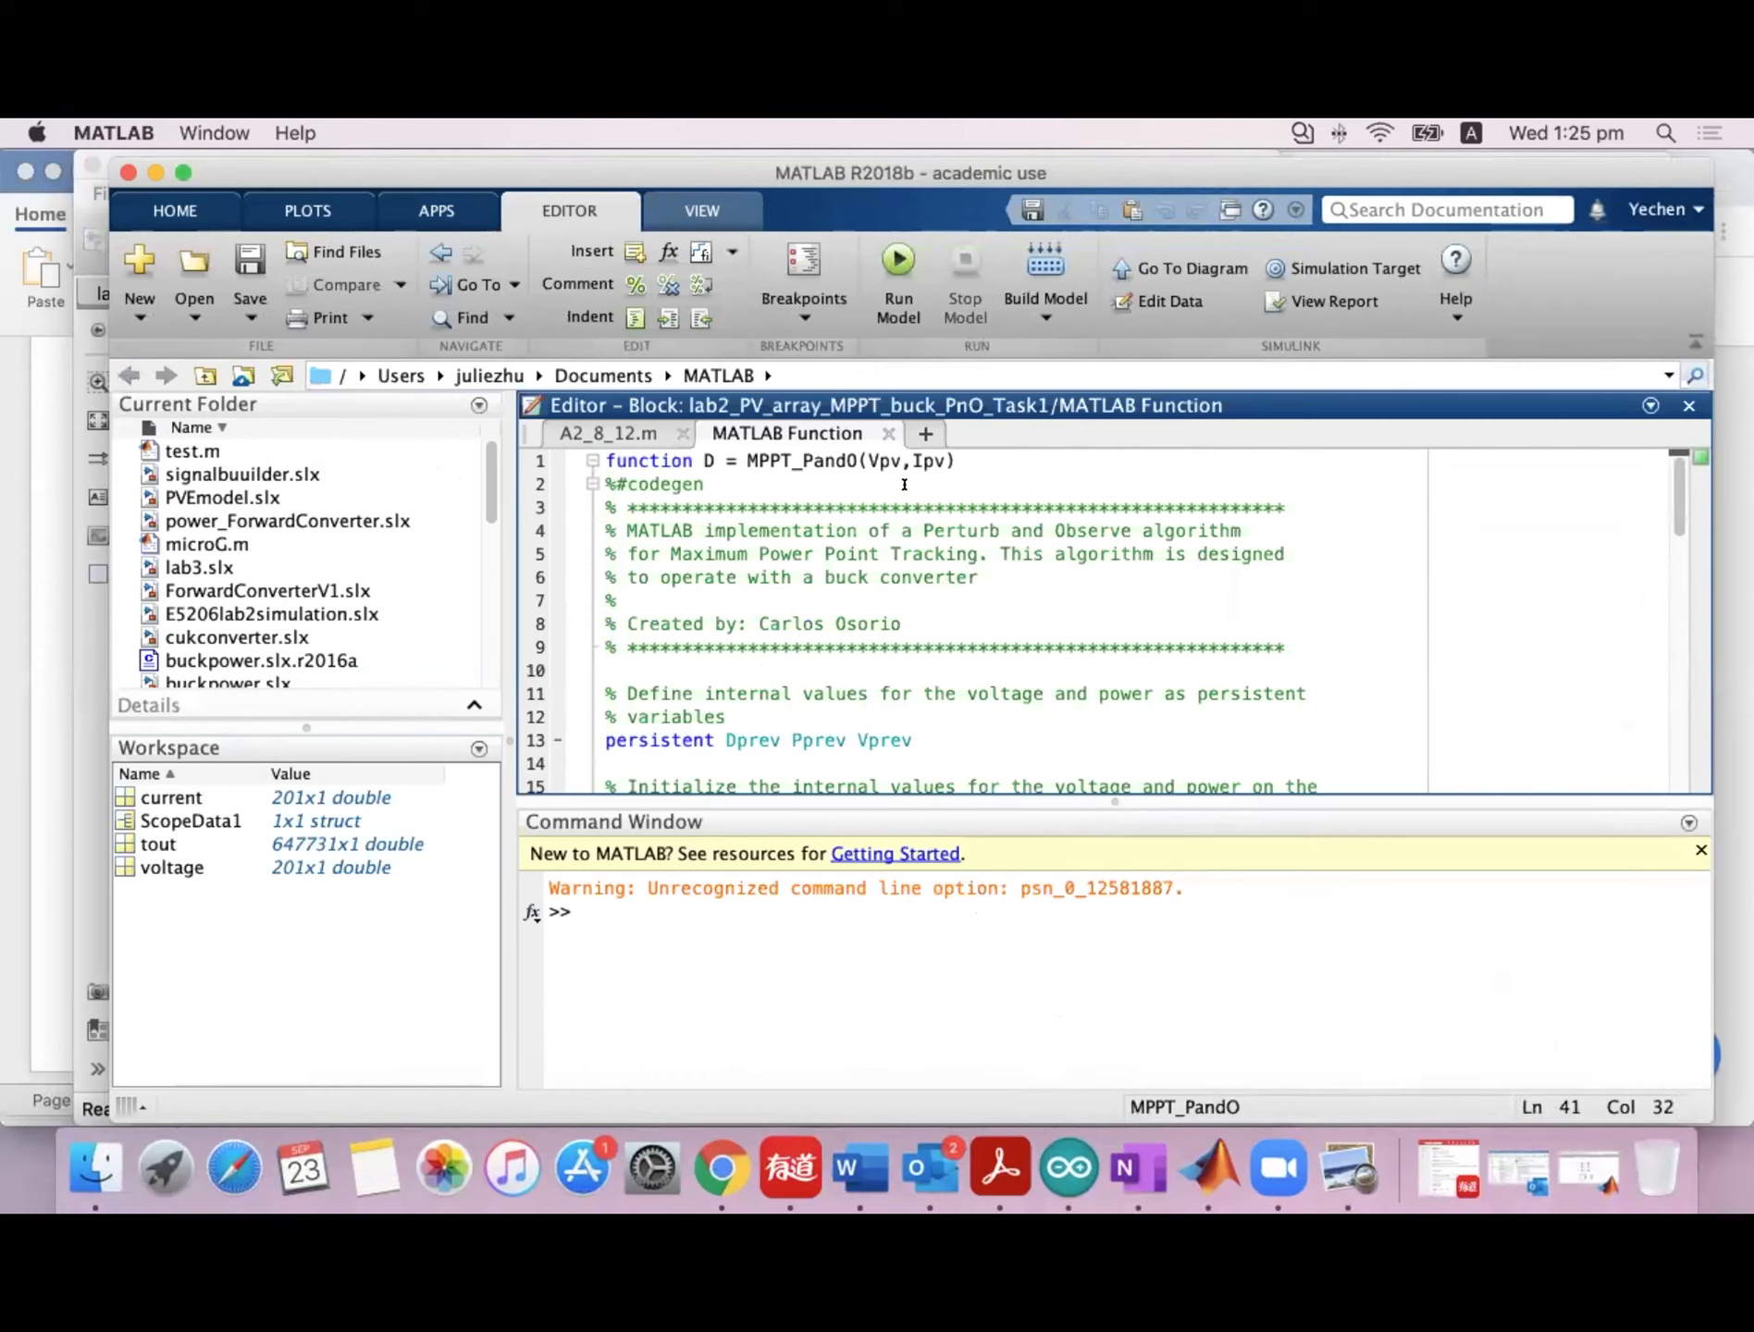
left_click_drag(866, 459, 930, 458)
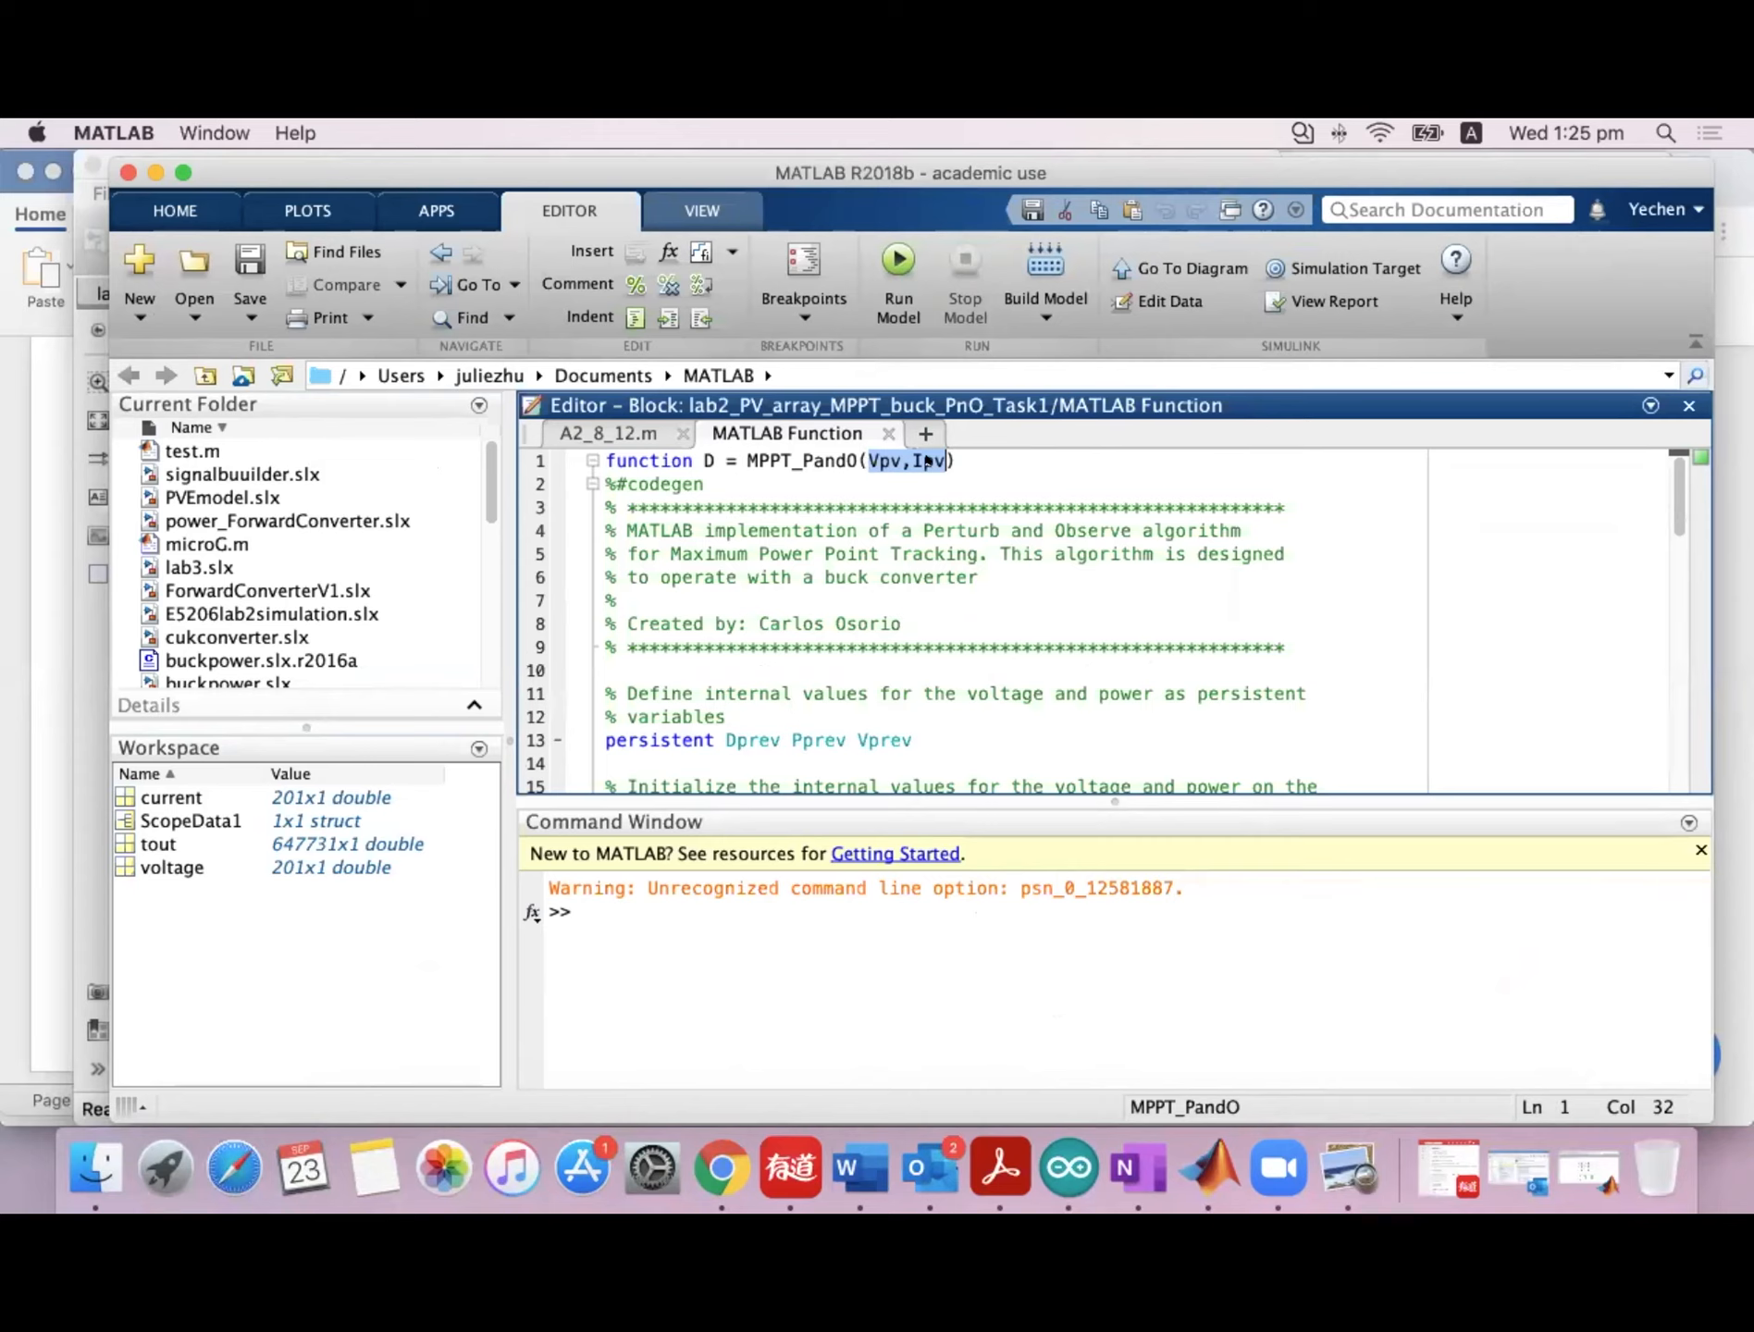
double_click(905, 455)
key("Down")
left_click_drag(945, 458, 863, 461)
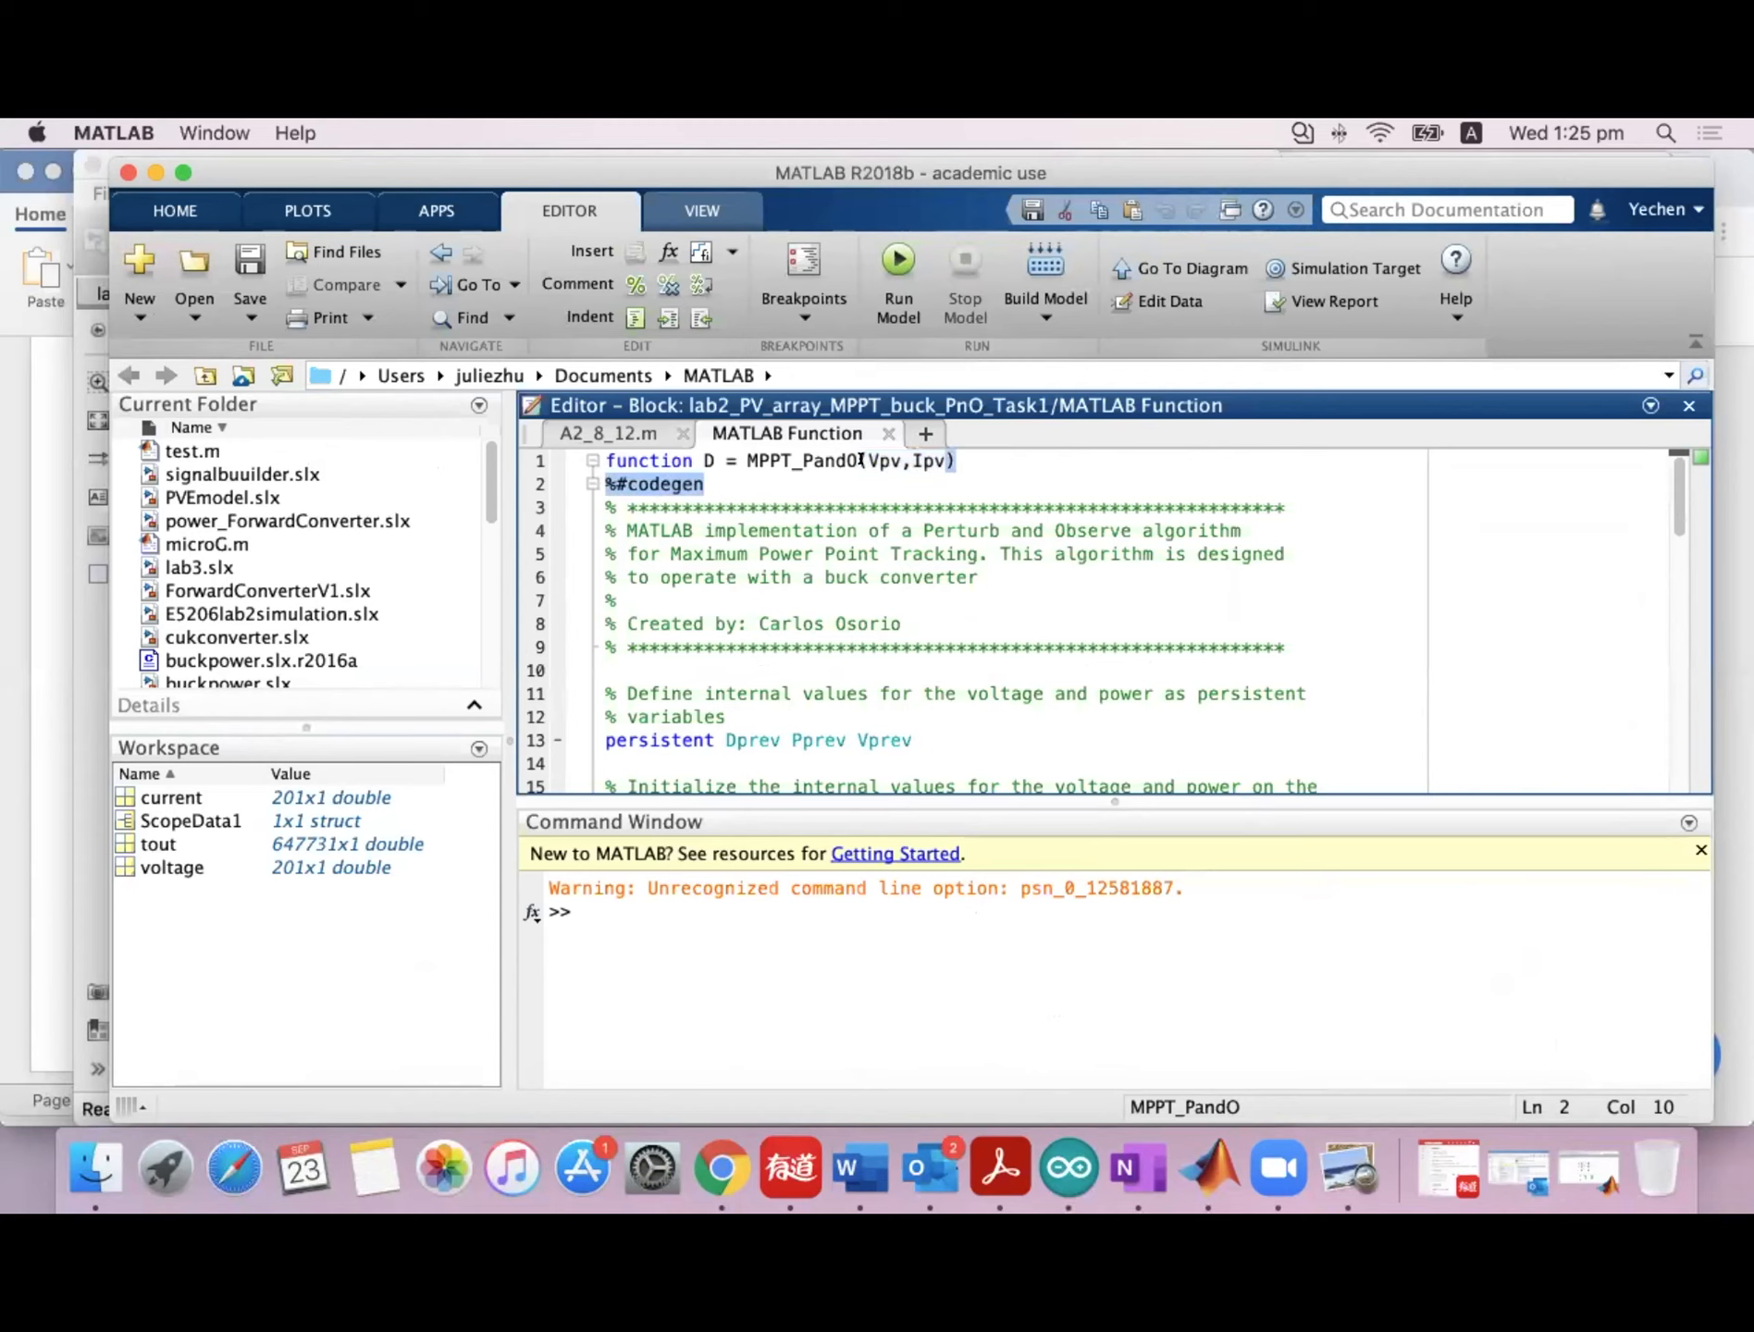
left_click(908, 463)
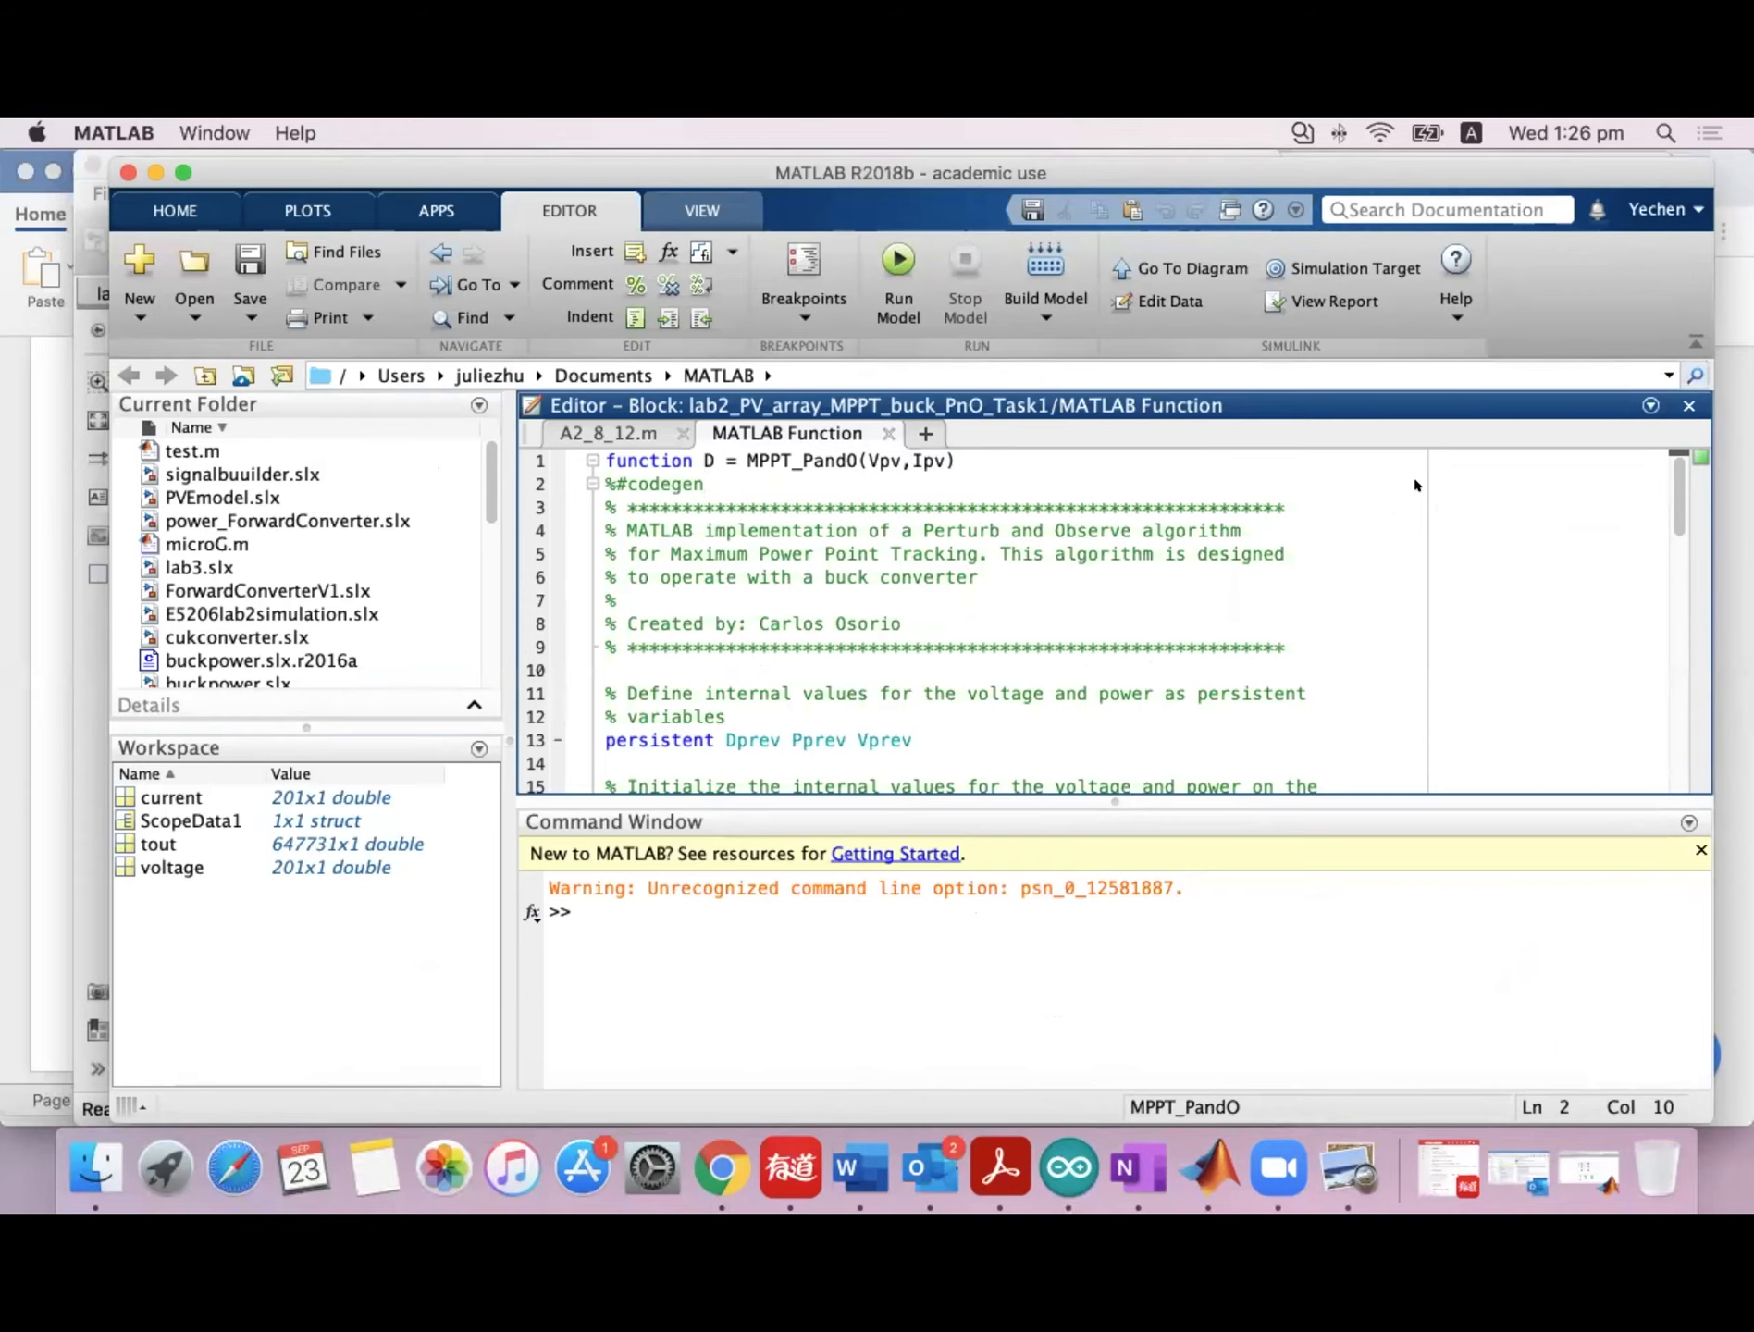
left_click(127, 173)
left_click(618, 431)
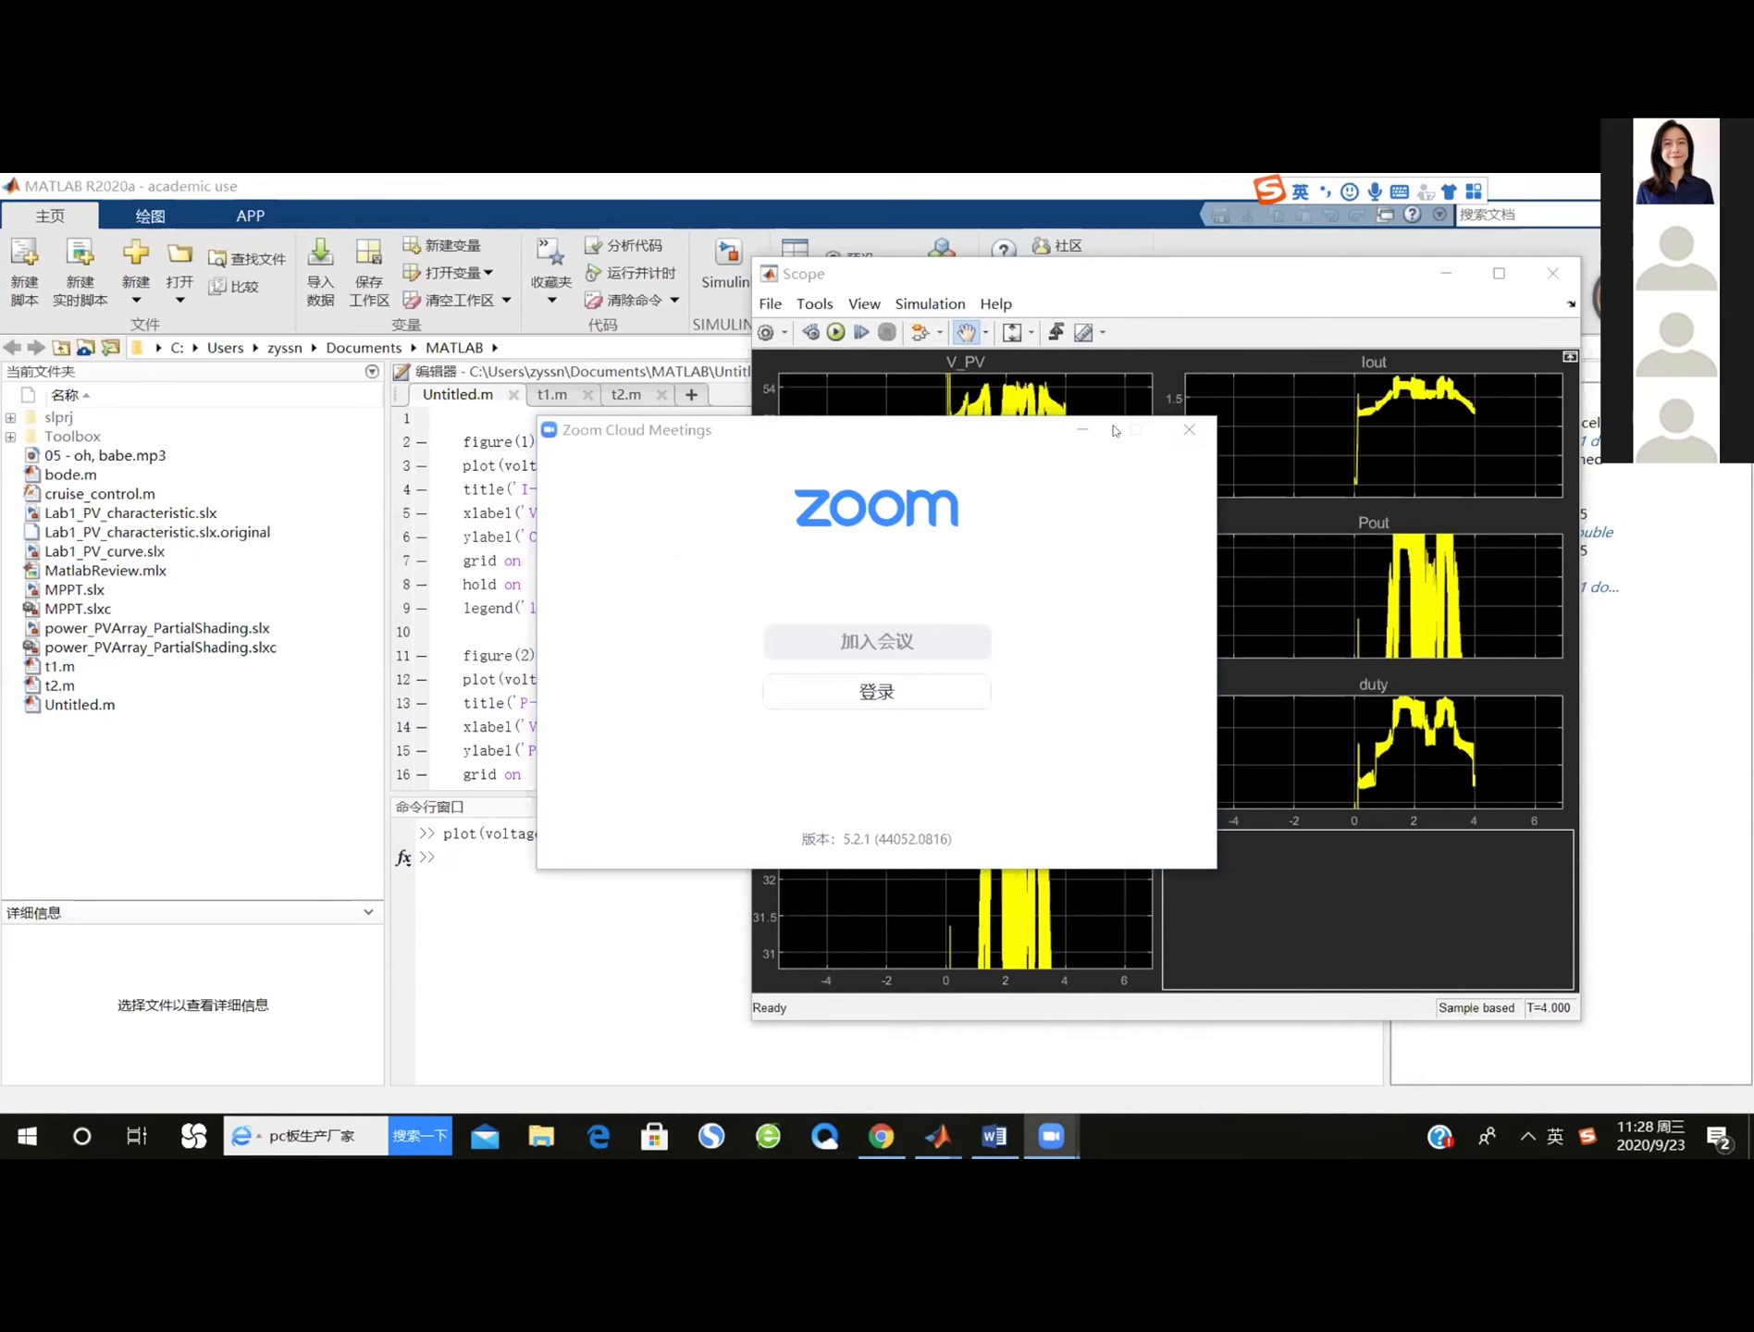
Minimize the Zoom Cloud Meetings window and move the MPPT scope window towards the middle of the screen.
left_click(1114, 431)
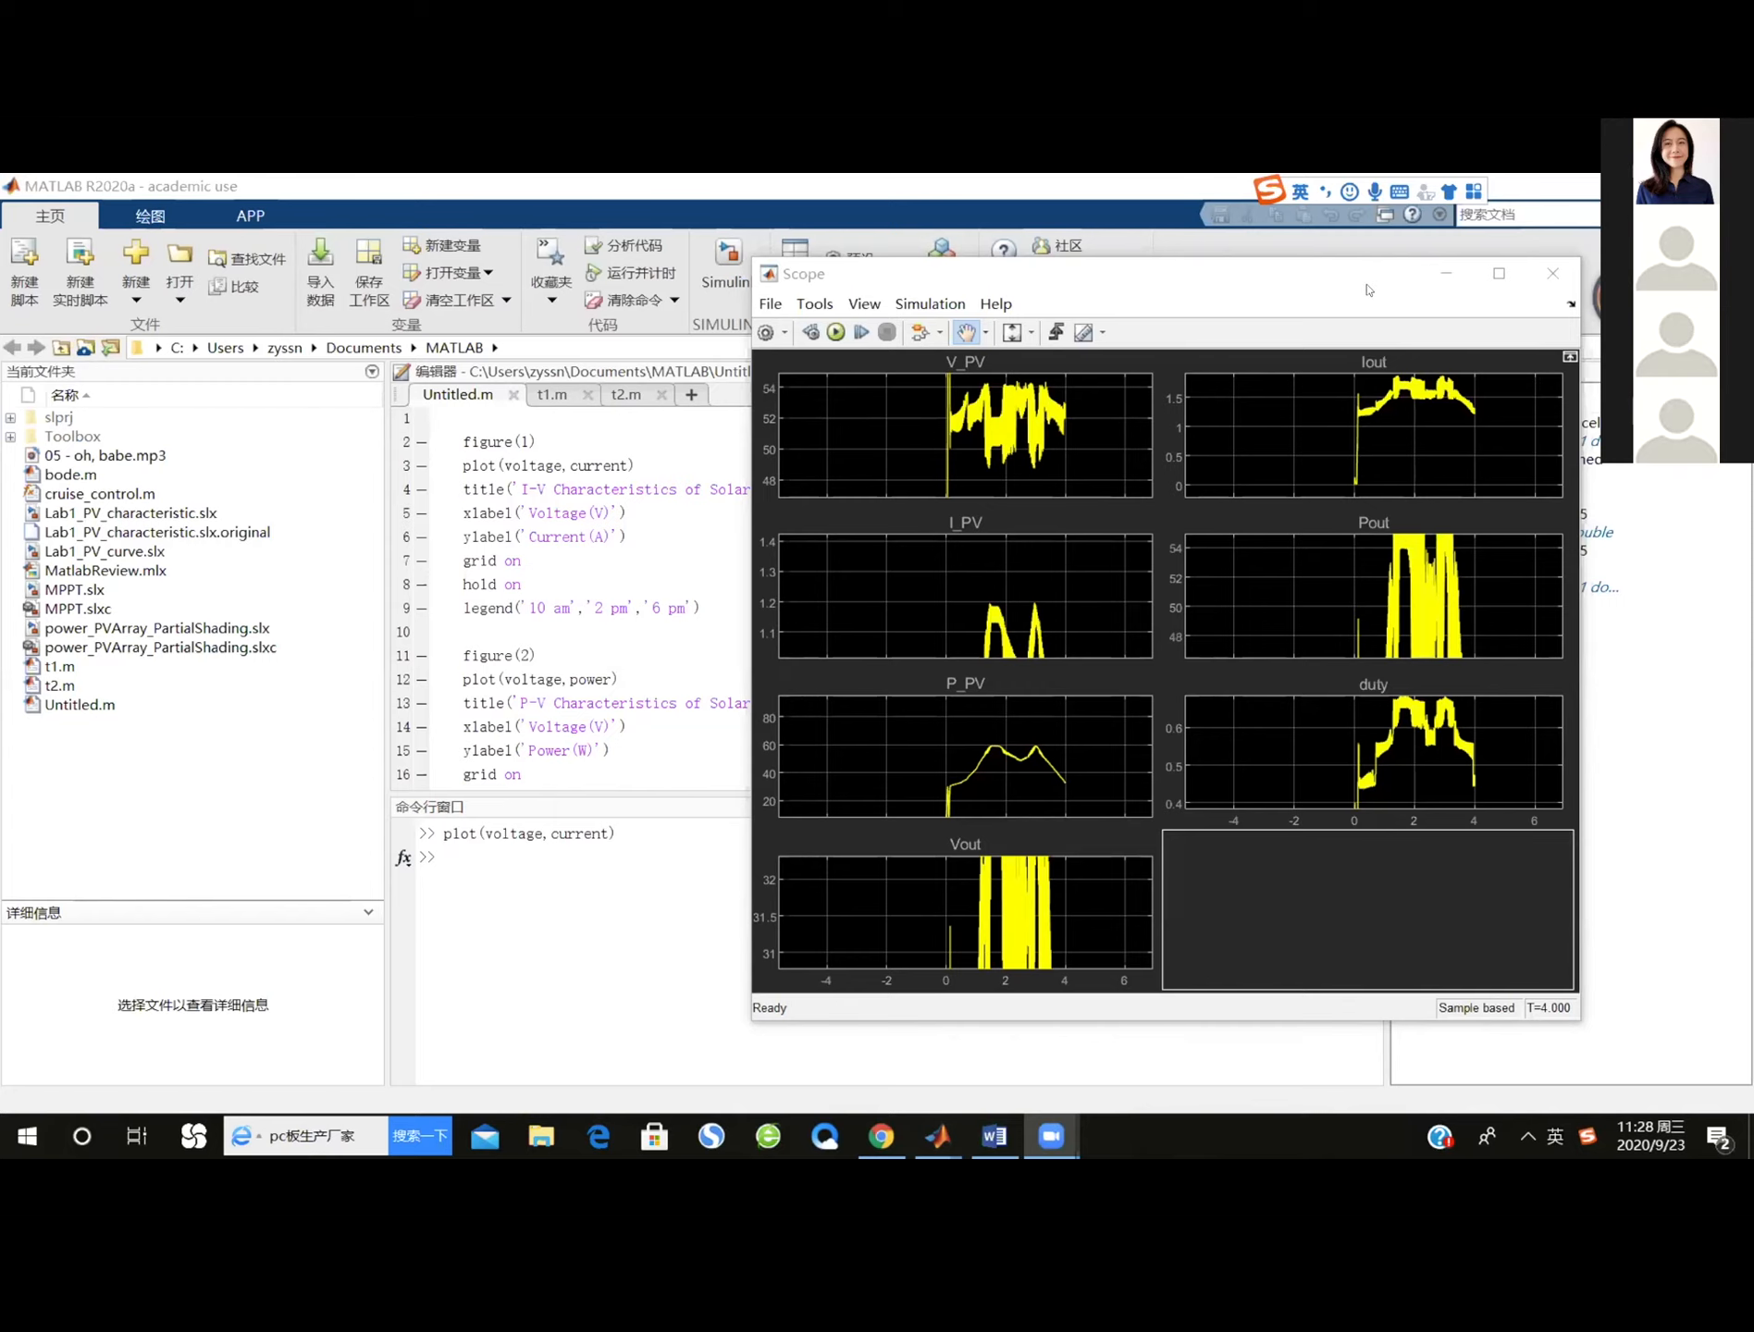
left_click_drag(1367, 289, 1225, 288)
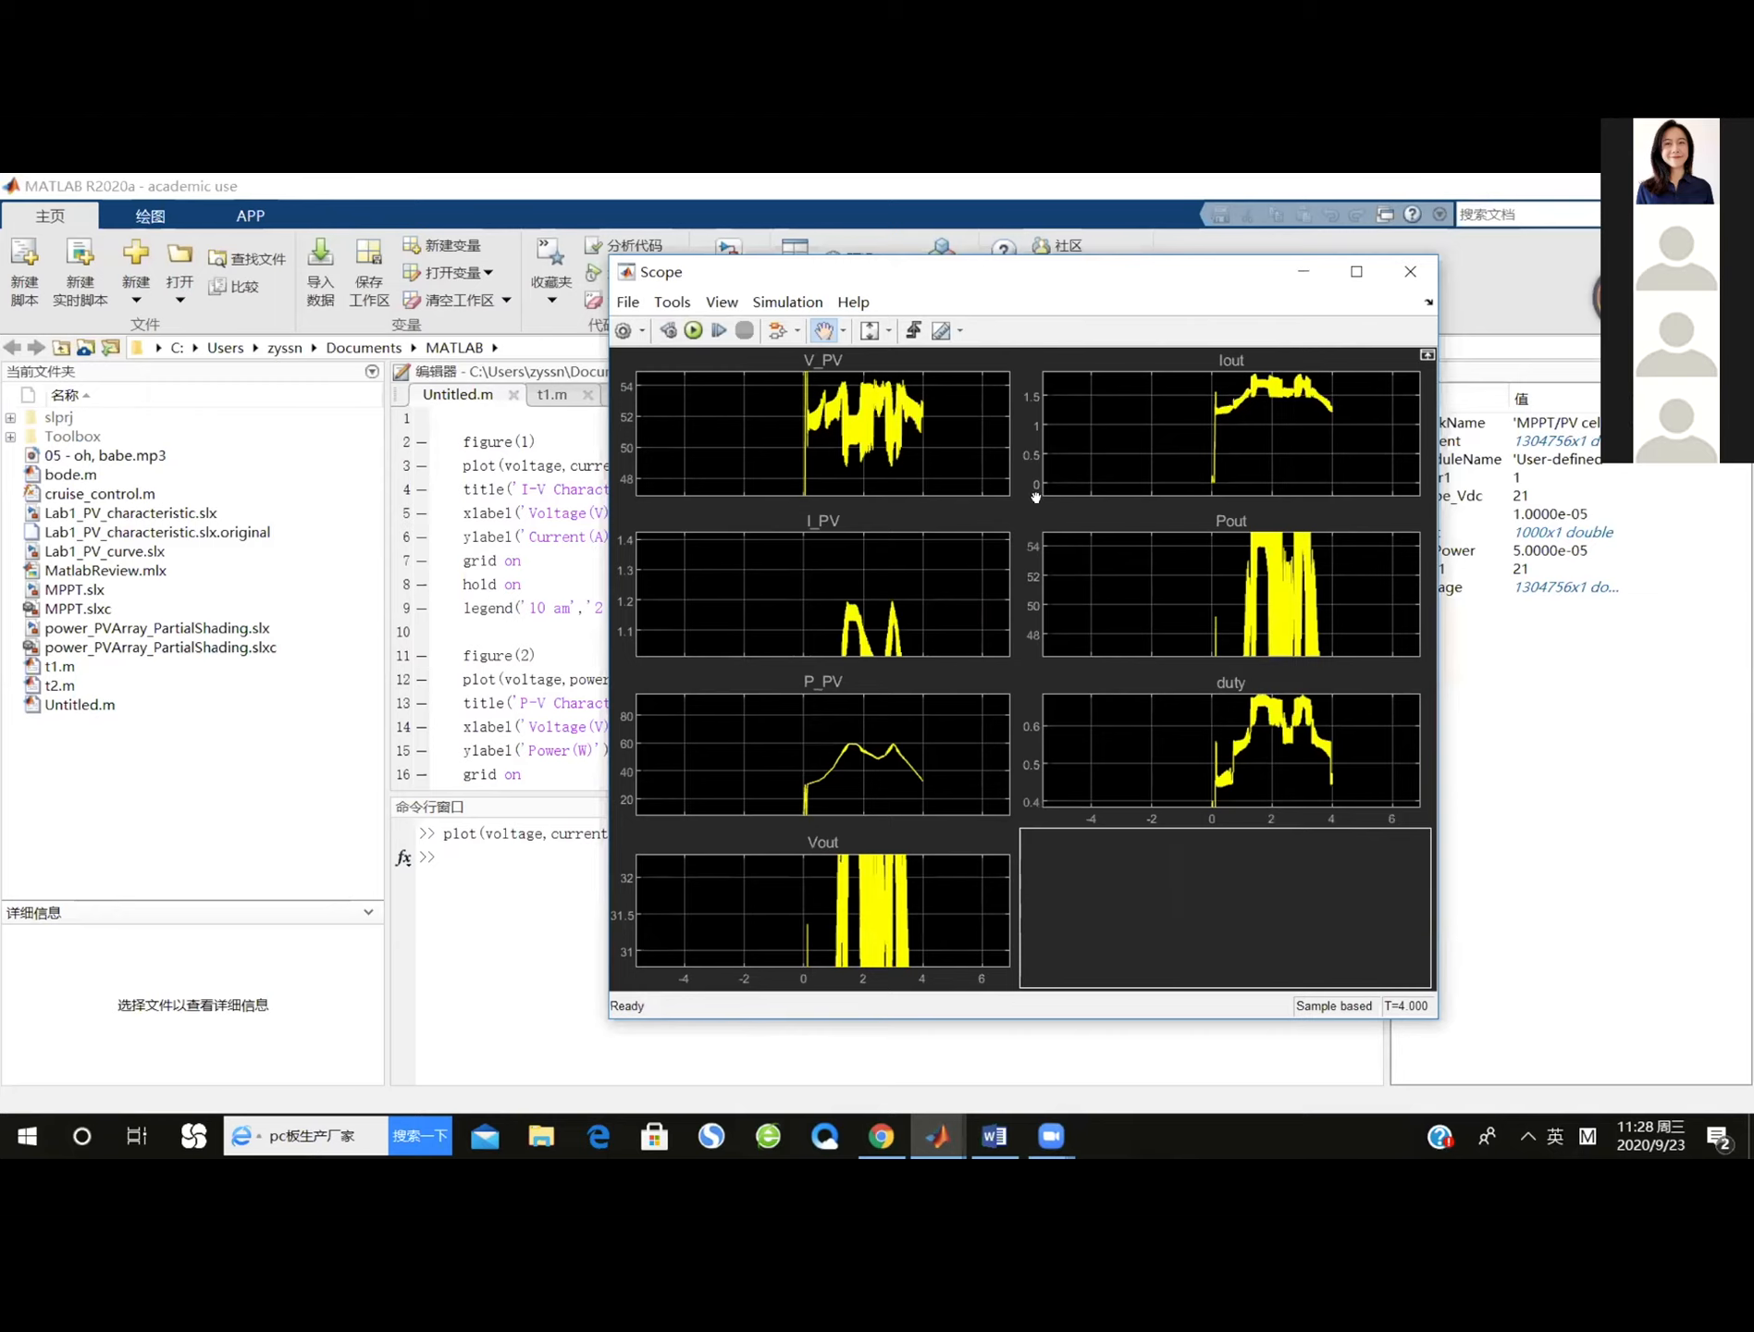
left_click(782, 334)
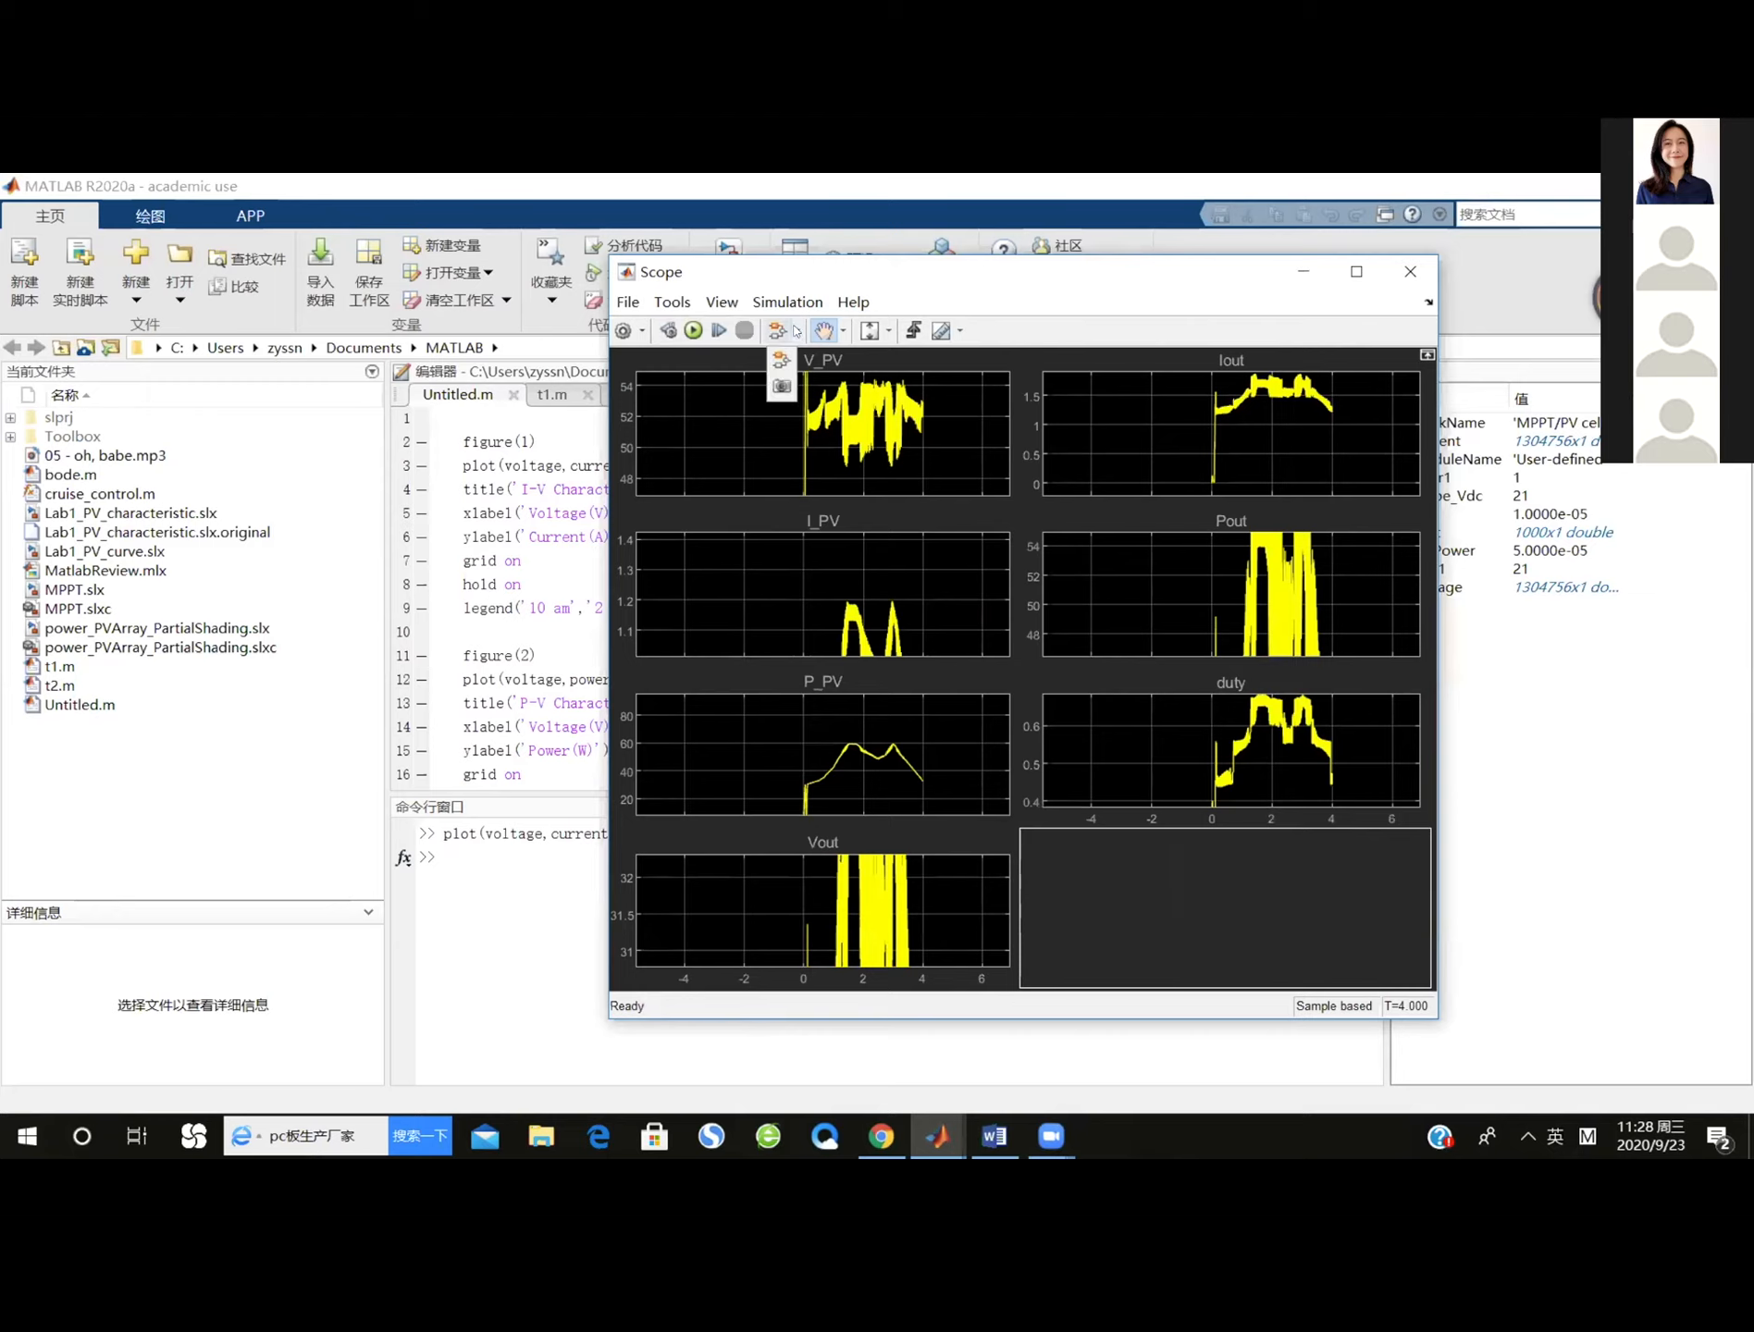
left_click(630, 303)
left_click(630, 303)
left_click(788, 302)
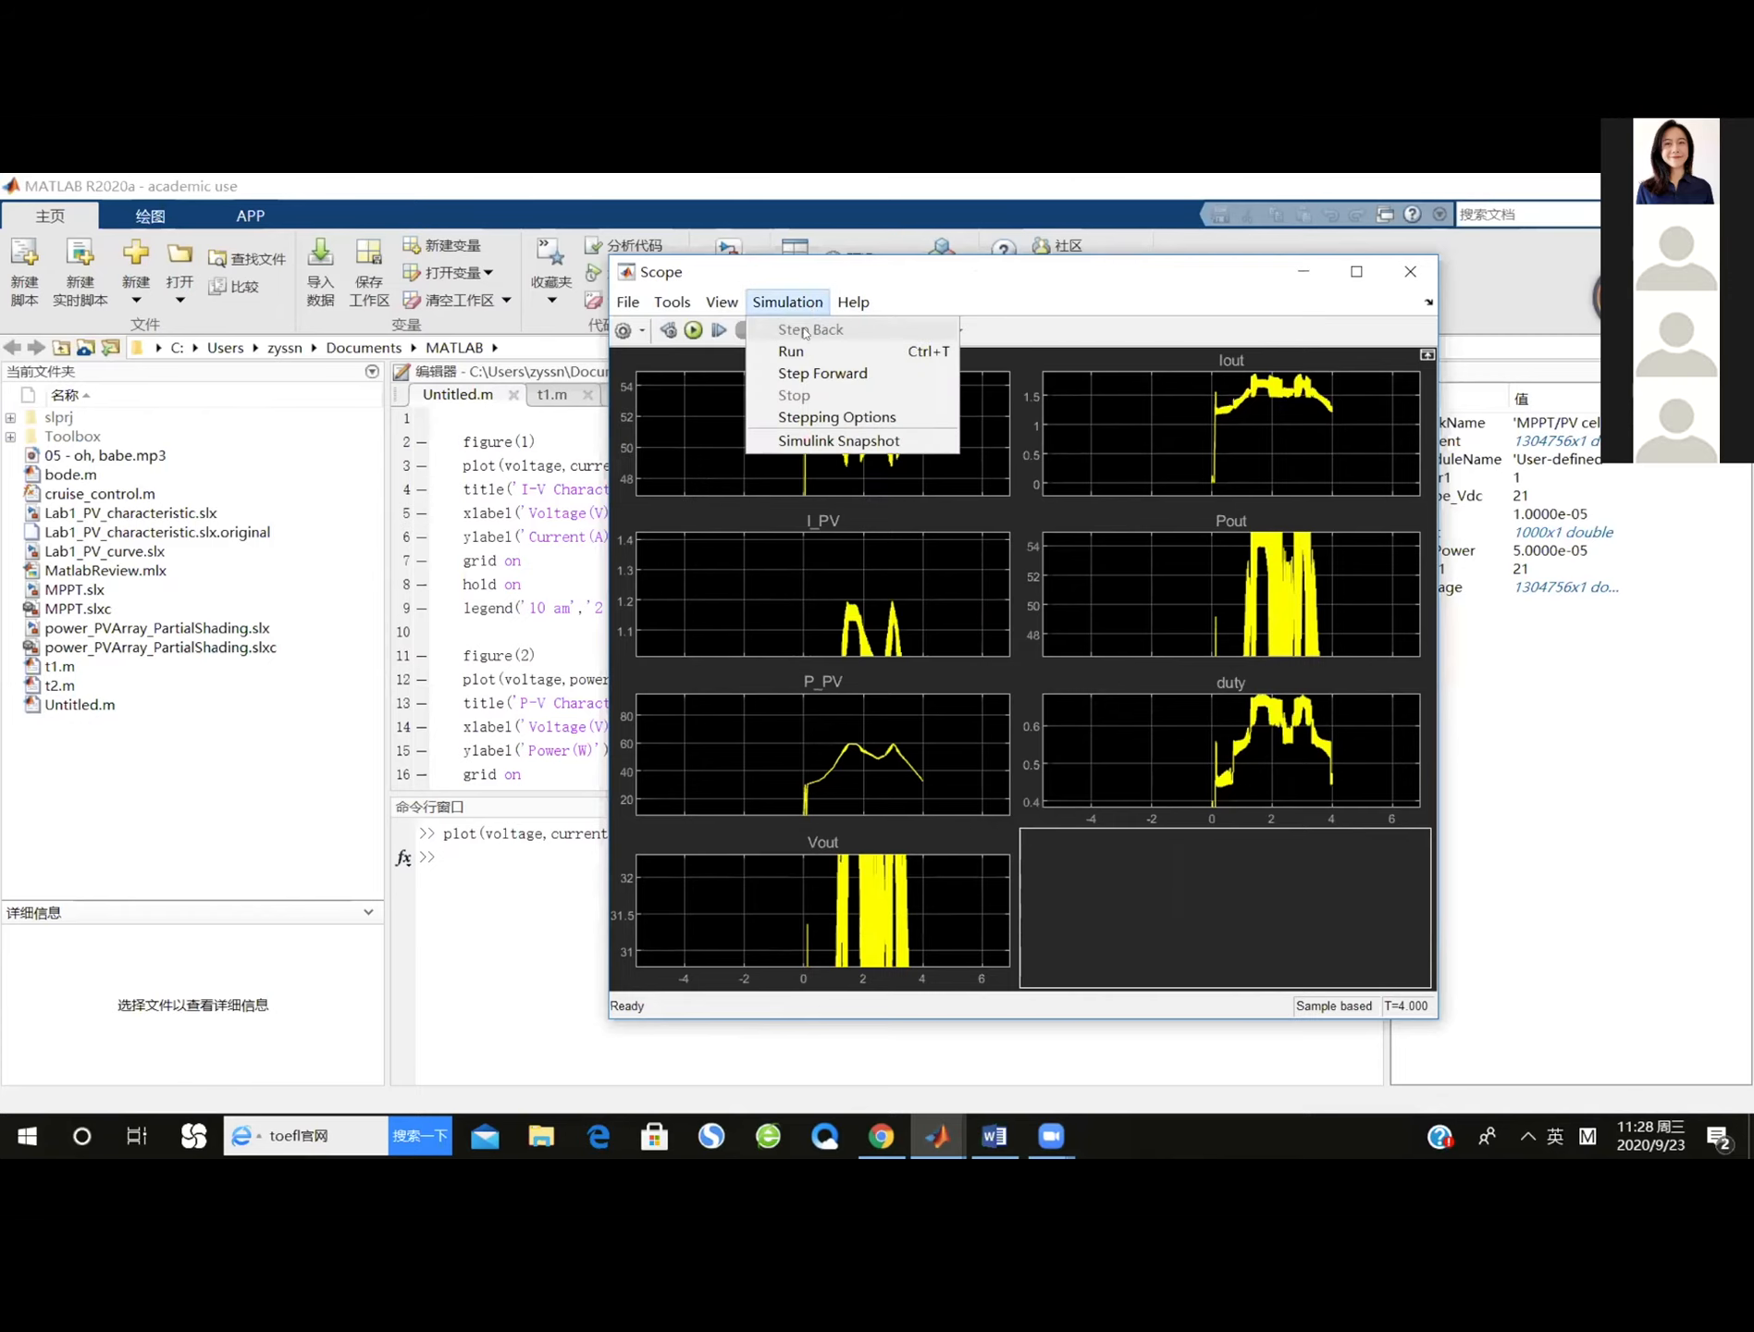
left_click(1027, 270)
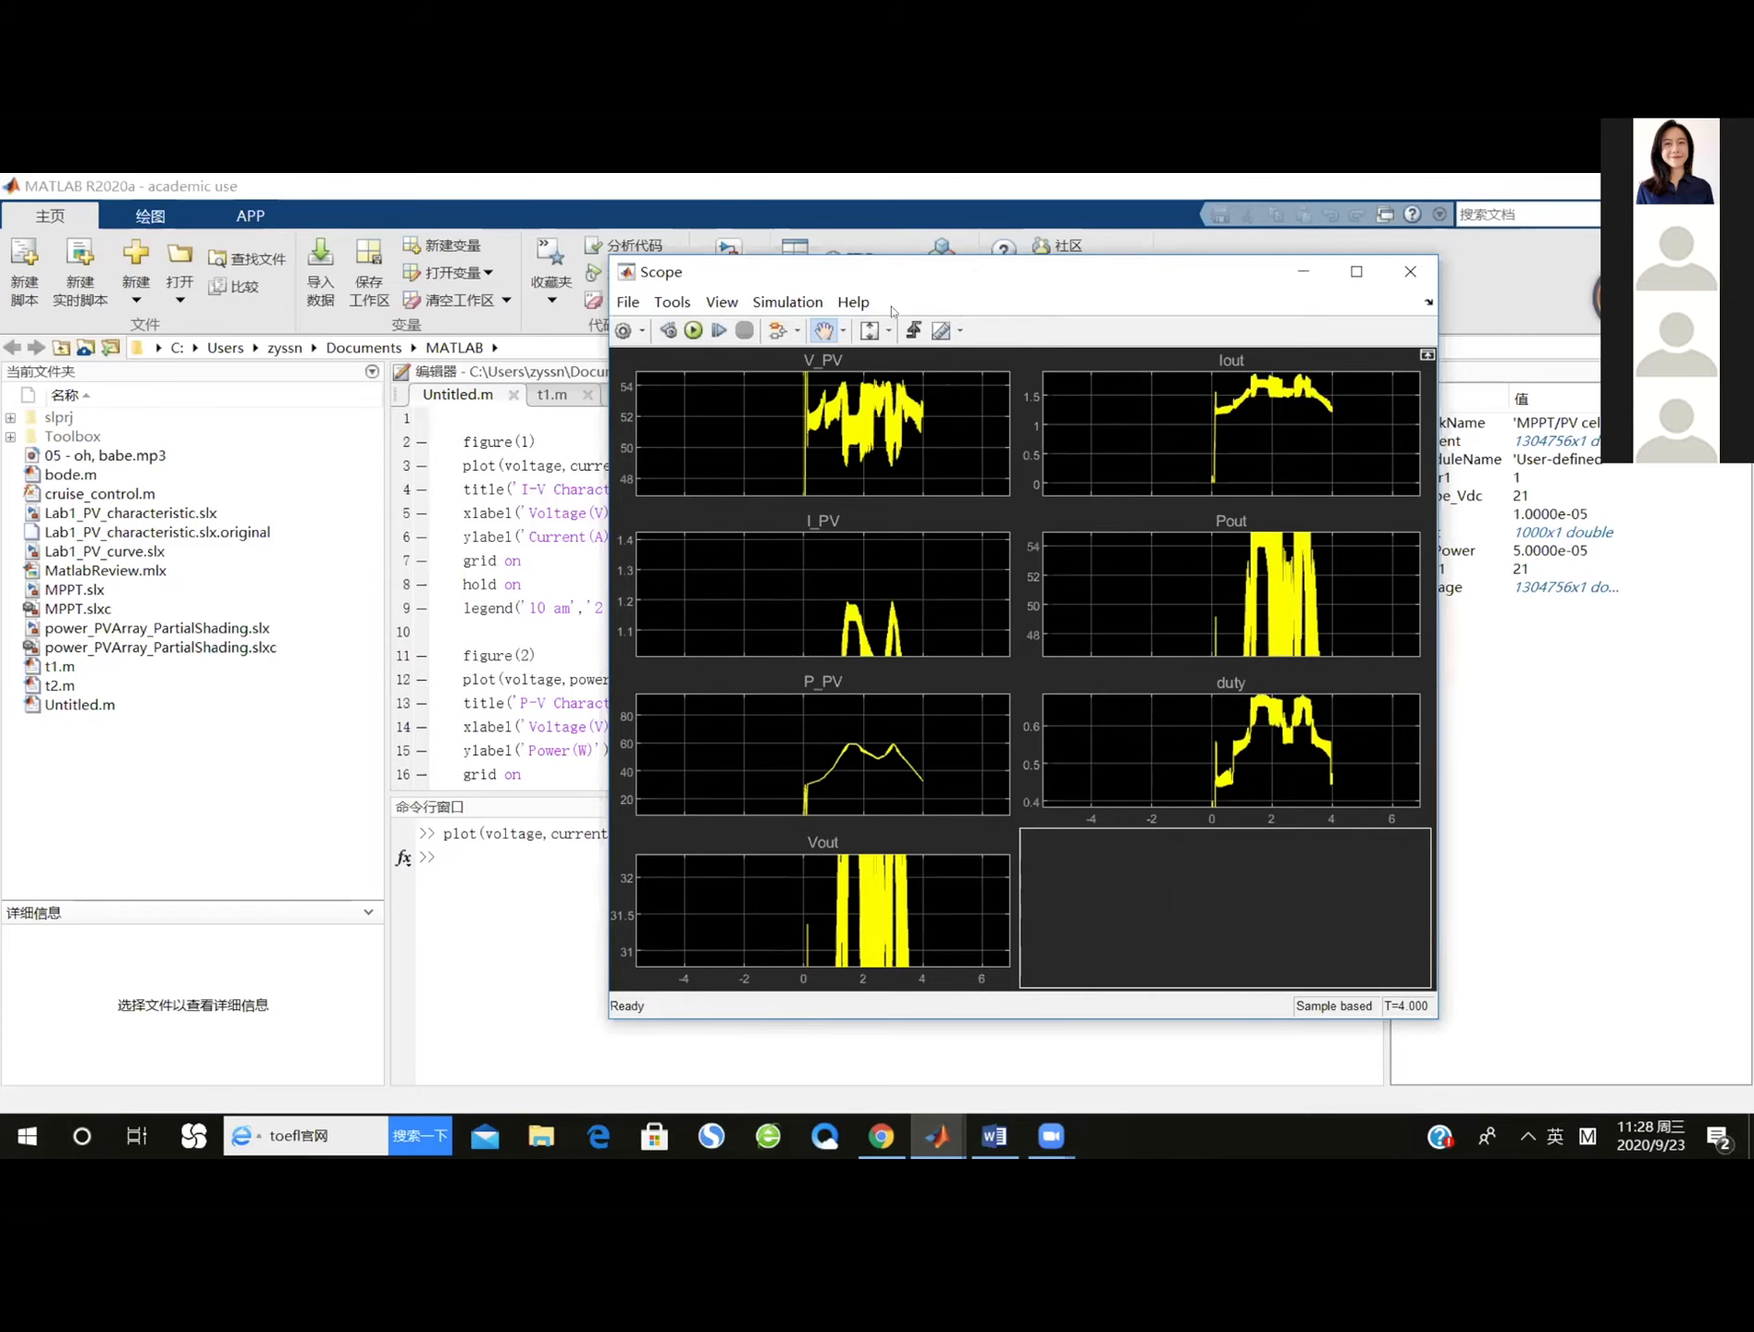
Zoom the scope's duty plot to about 0.5 to 5 s, pan across it, and zoom back out.
left_click(843, 331)
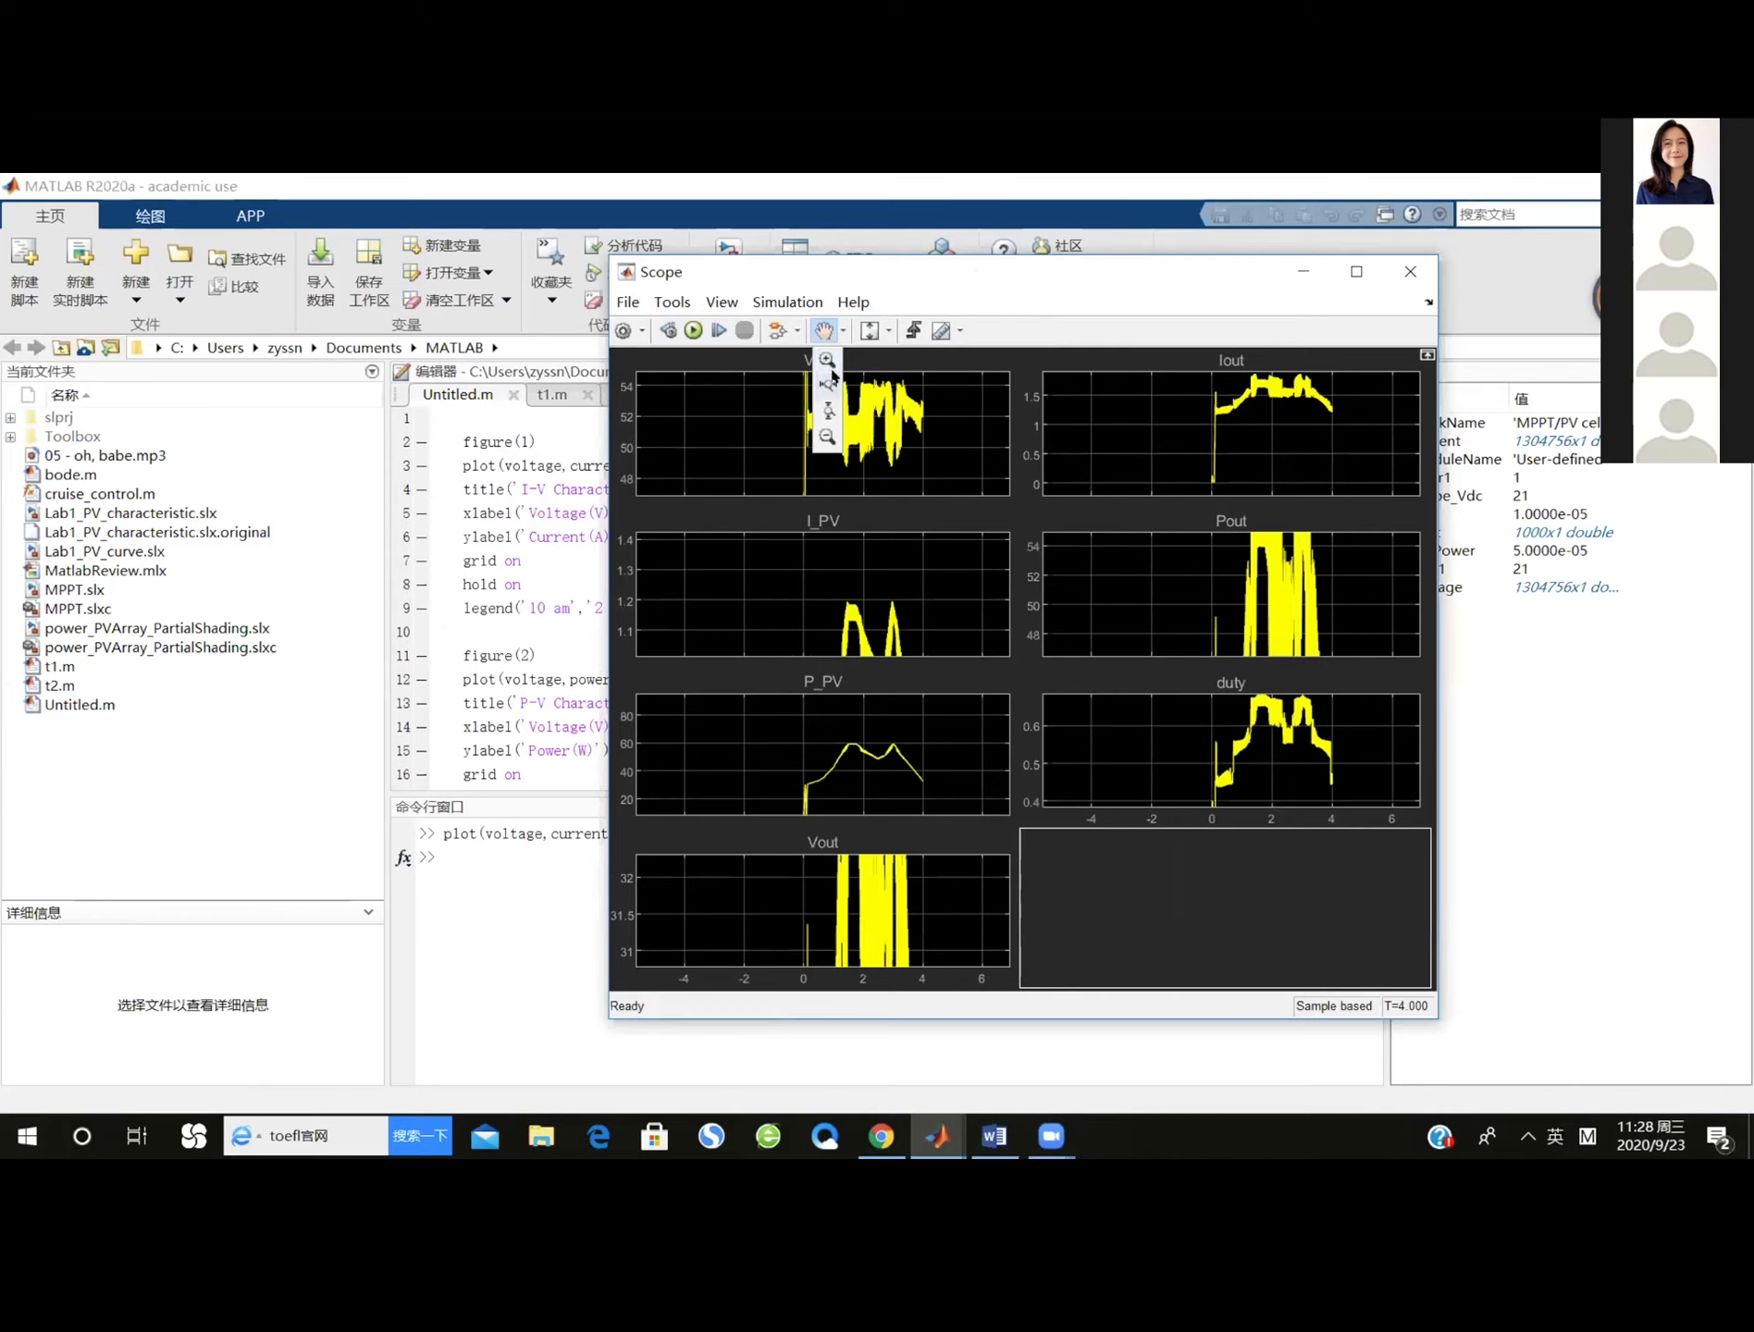
left_click(829, 364)
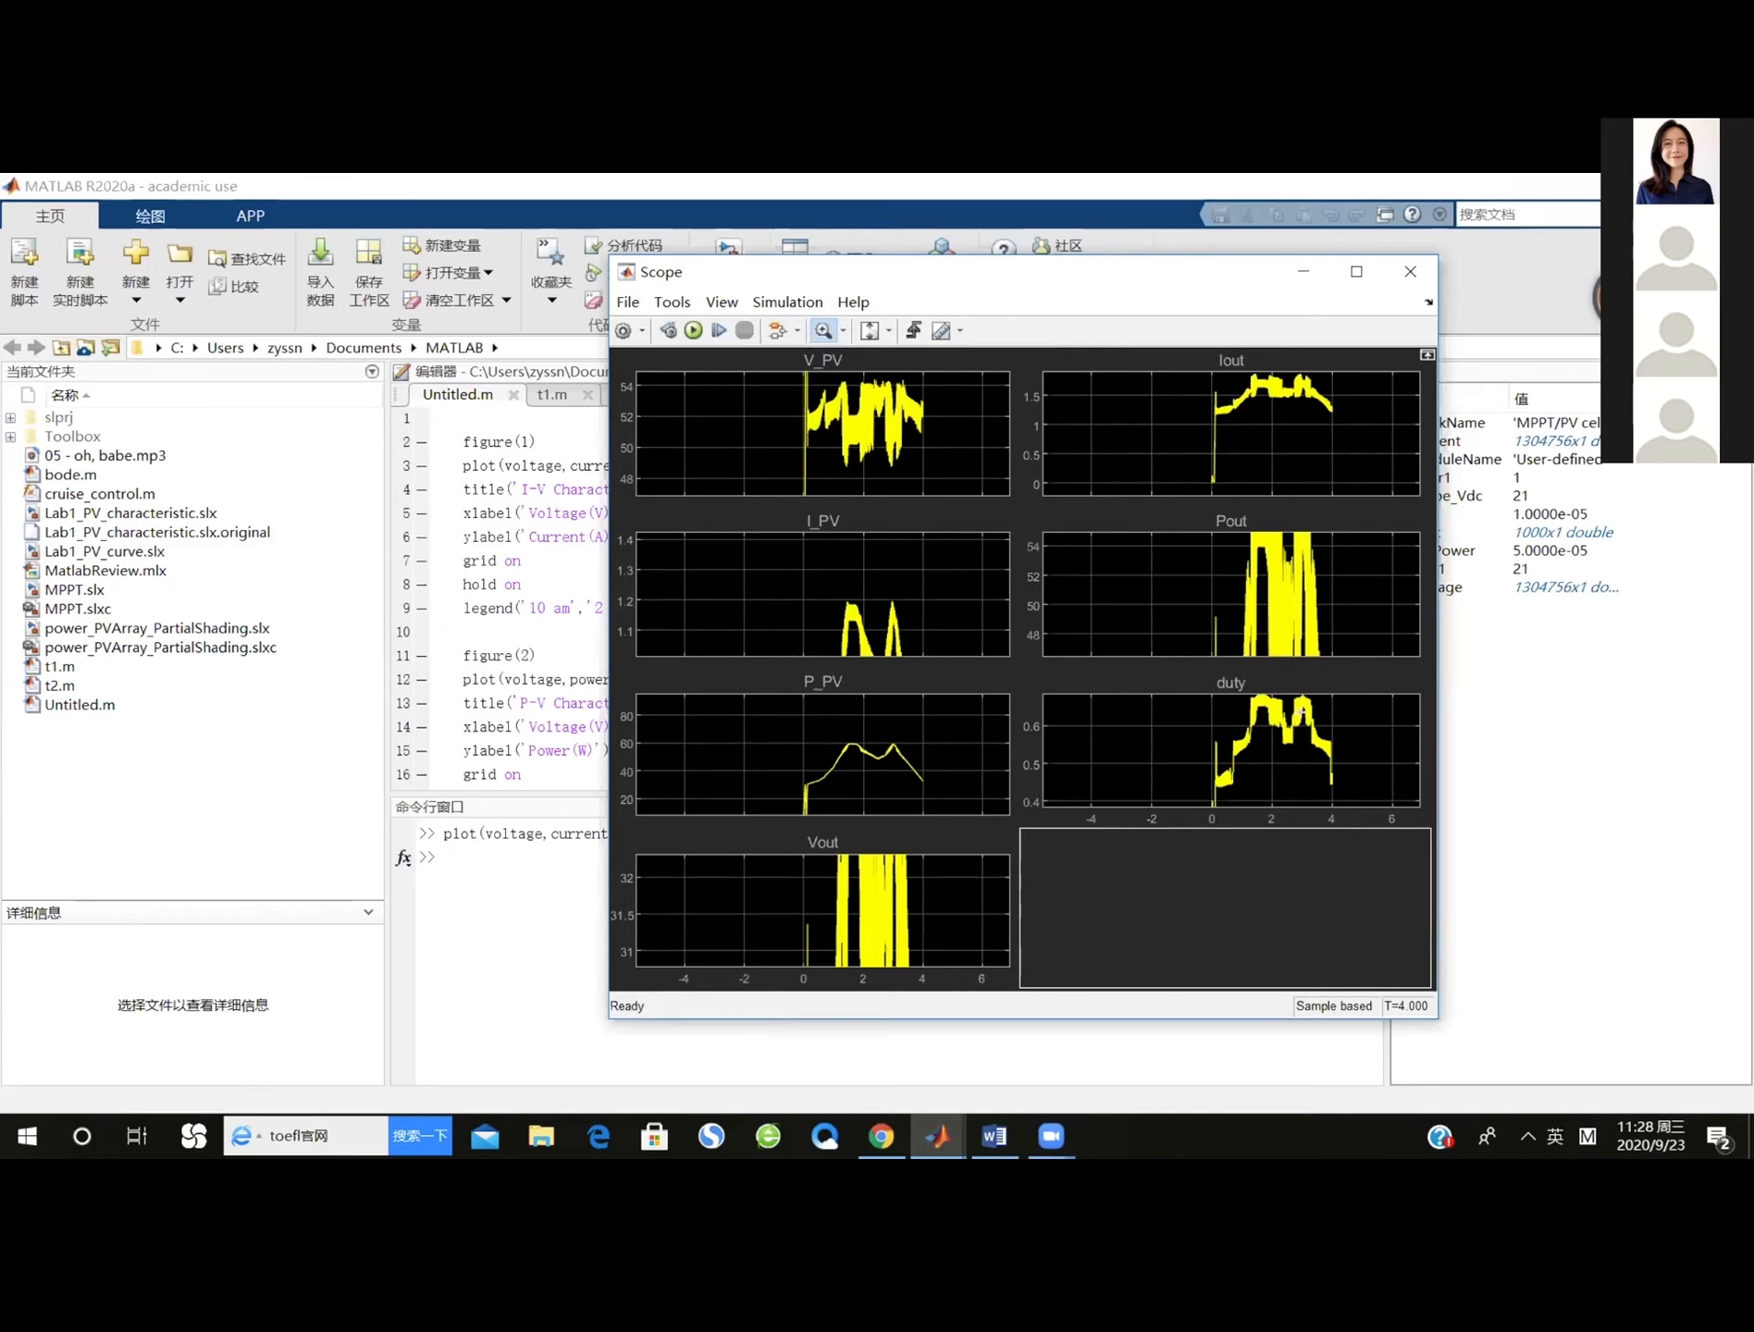
left_click_drag(1212, 699, 1332, 759)
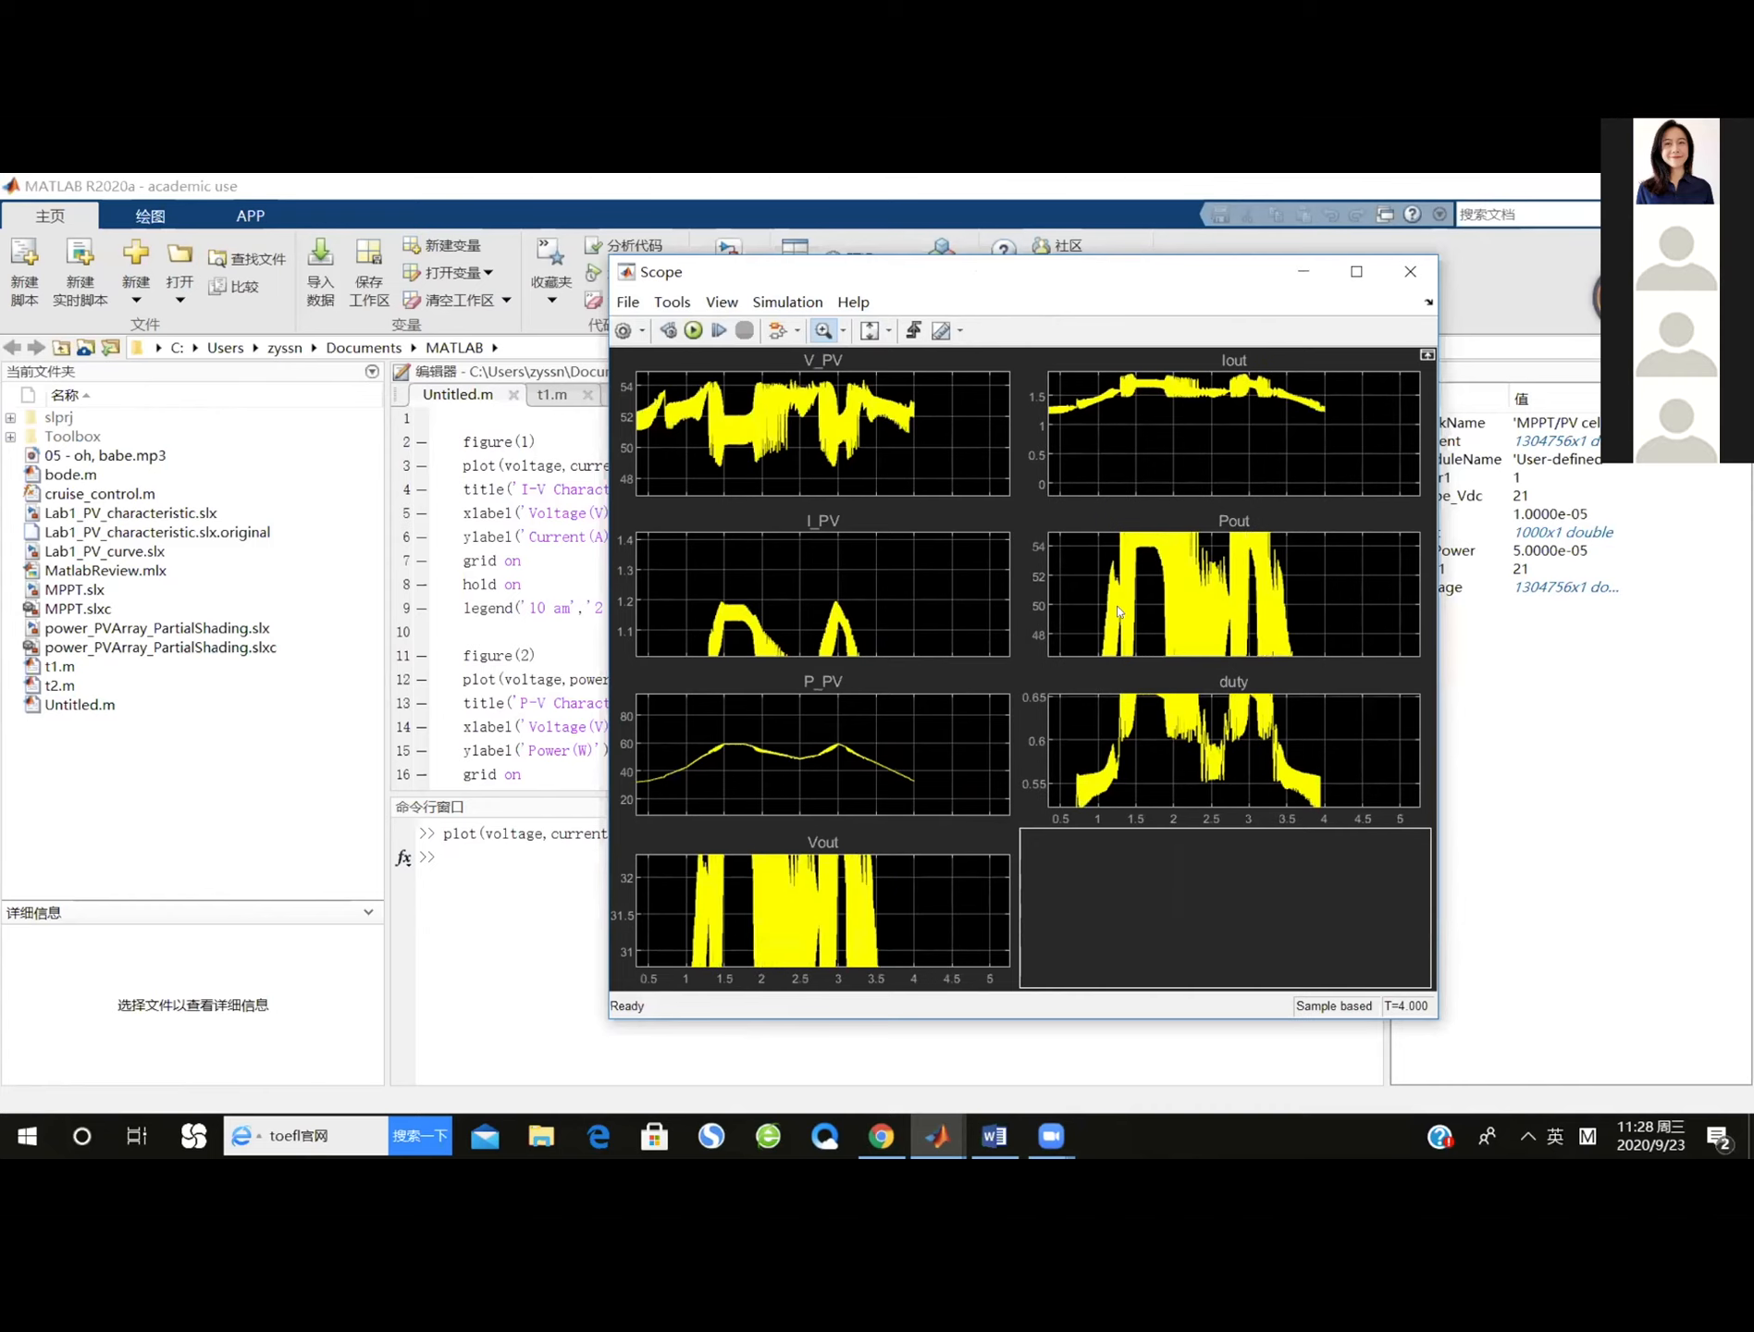
left_click(843, 331)
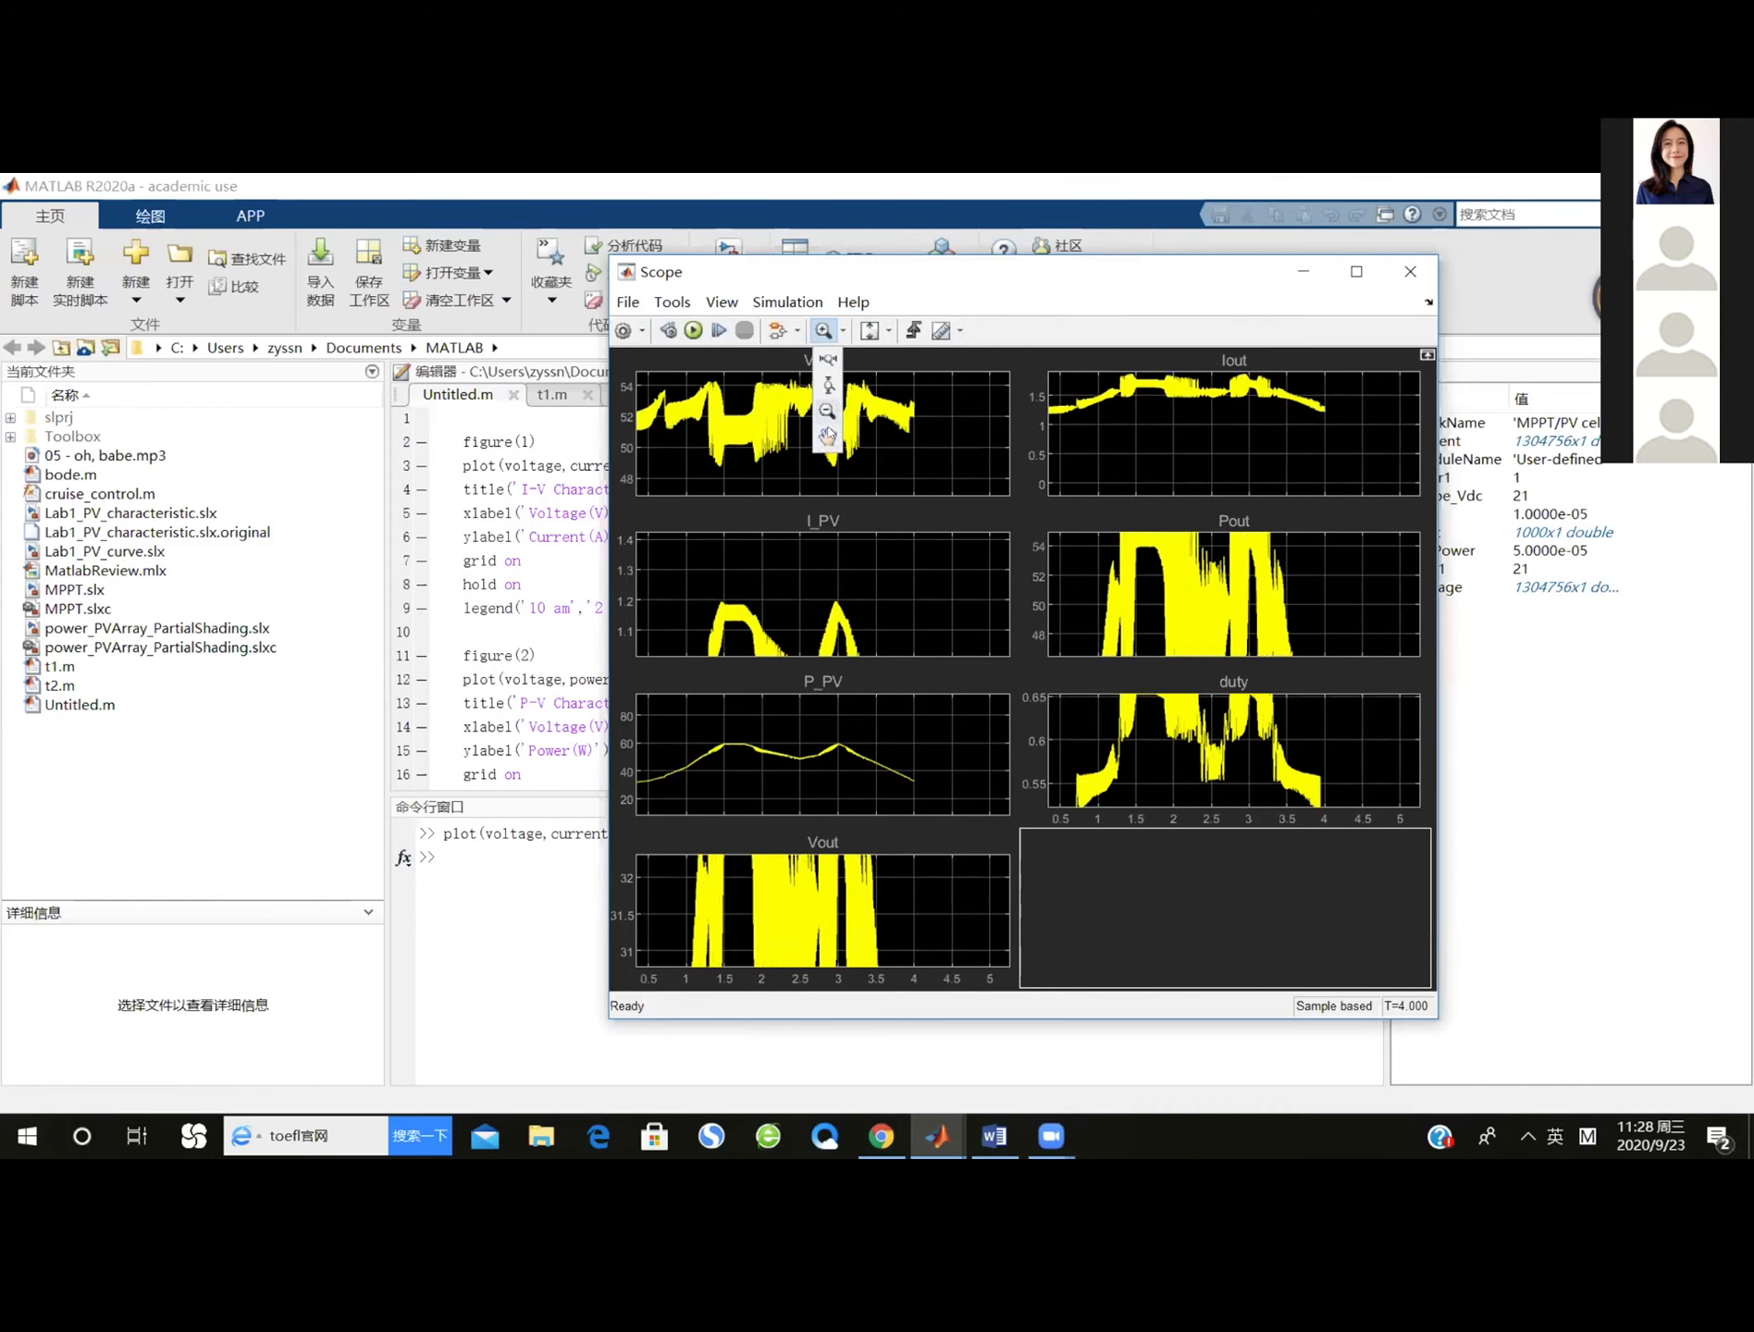
left_click(827, 436)
left_click_drag(1201, 743, 1248, 797)
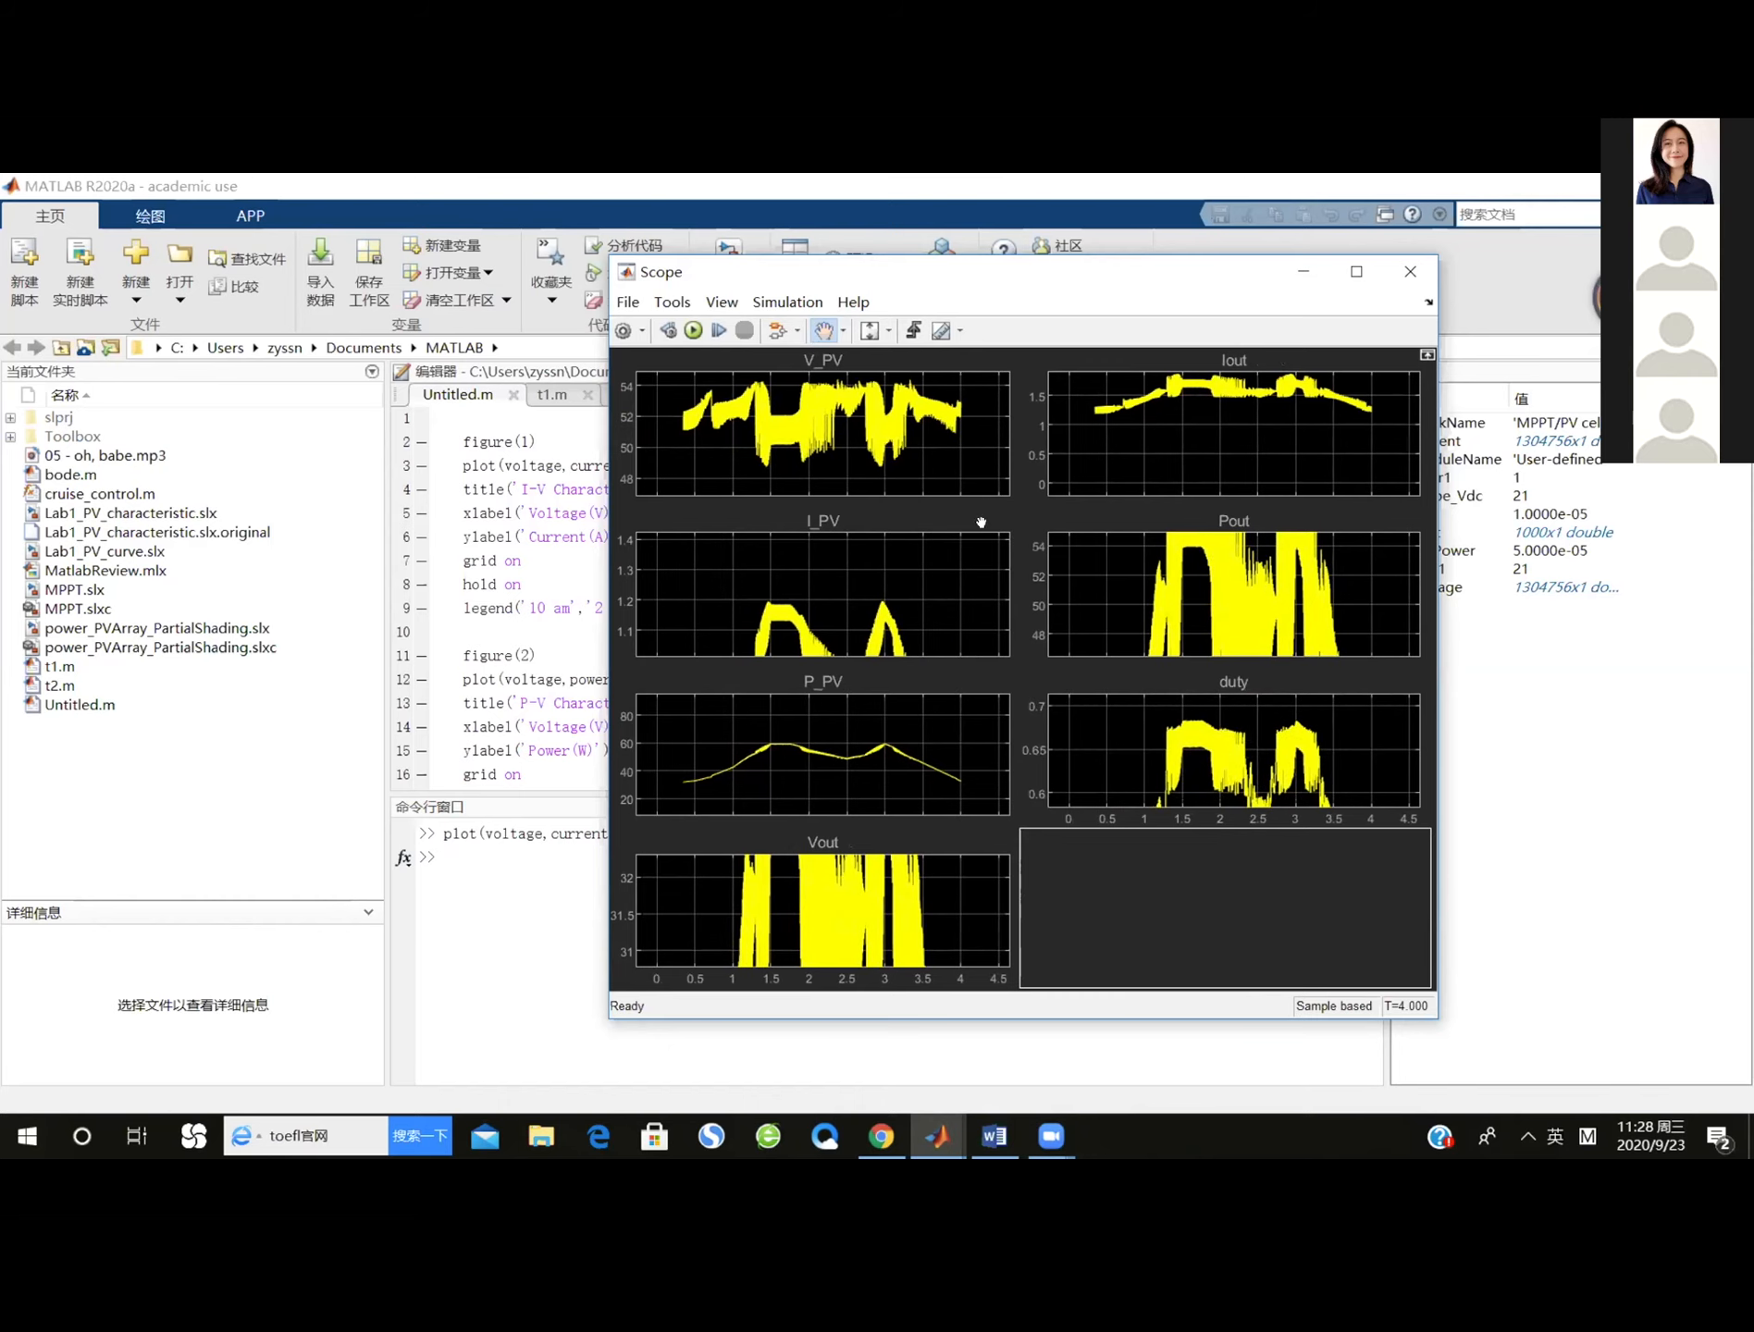
left_click(843, 330)
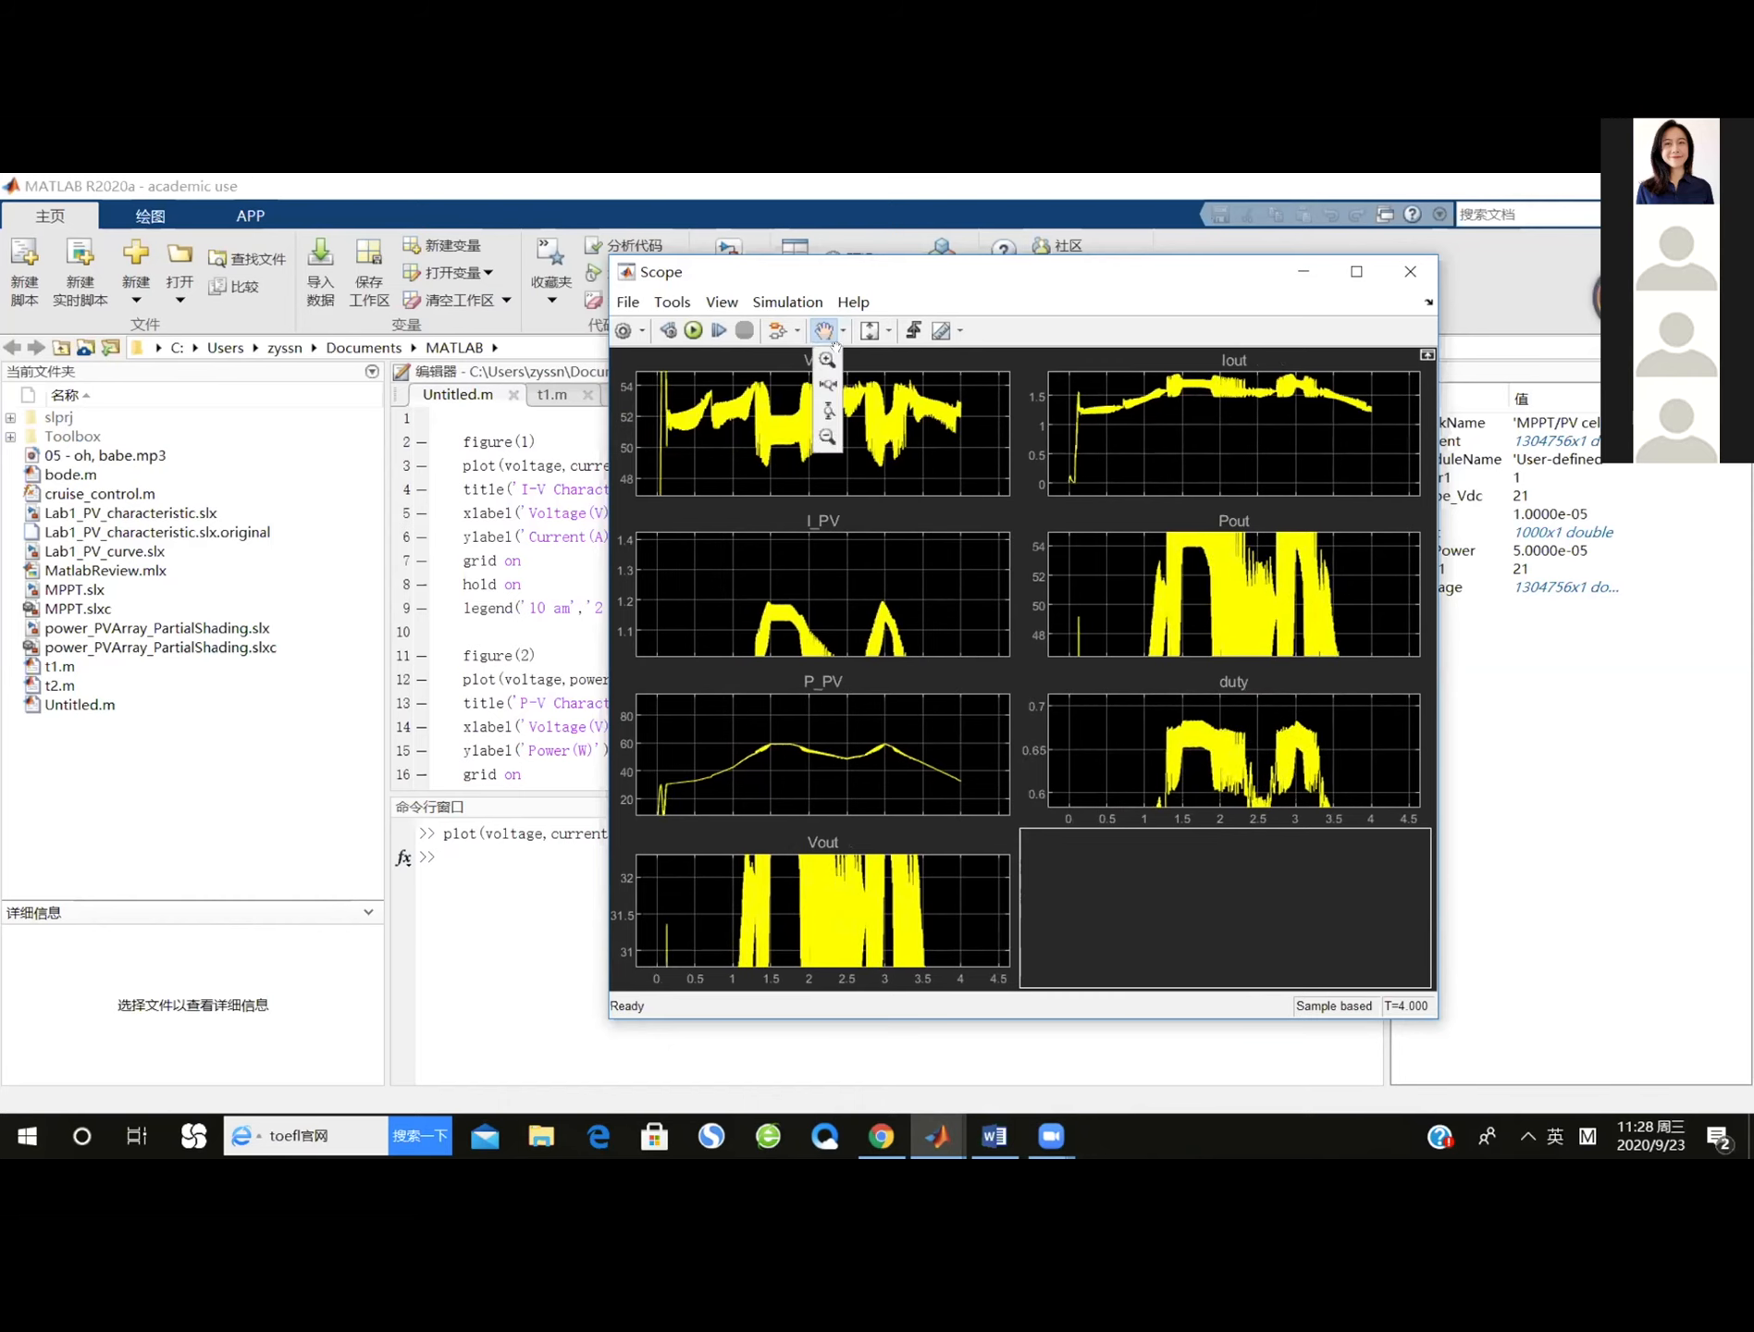
left_click(1222, 702)
left_click(1302, 777)
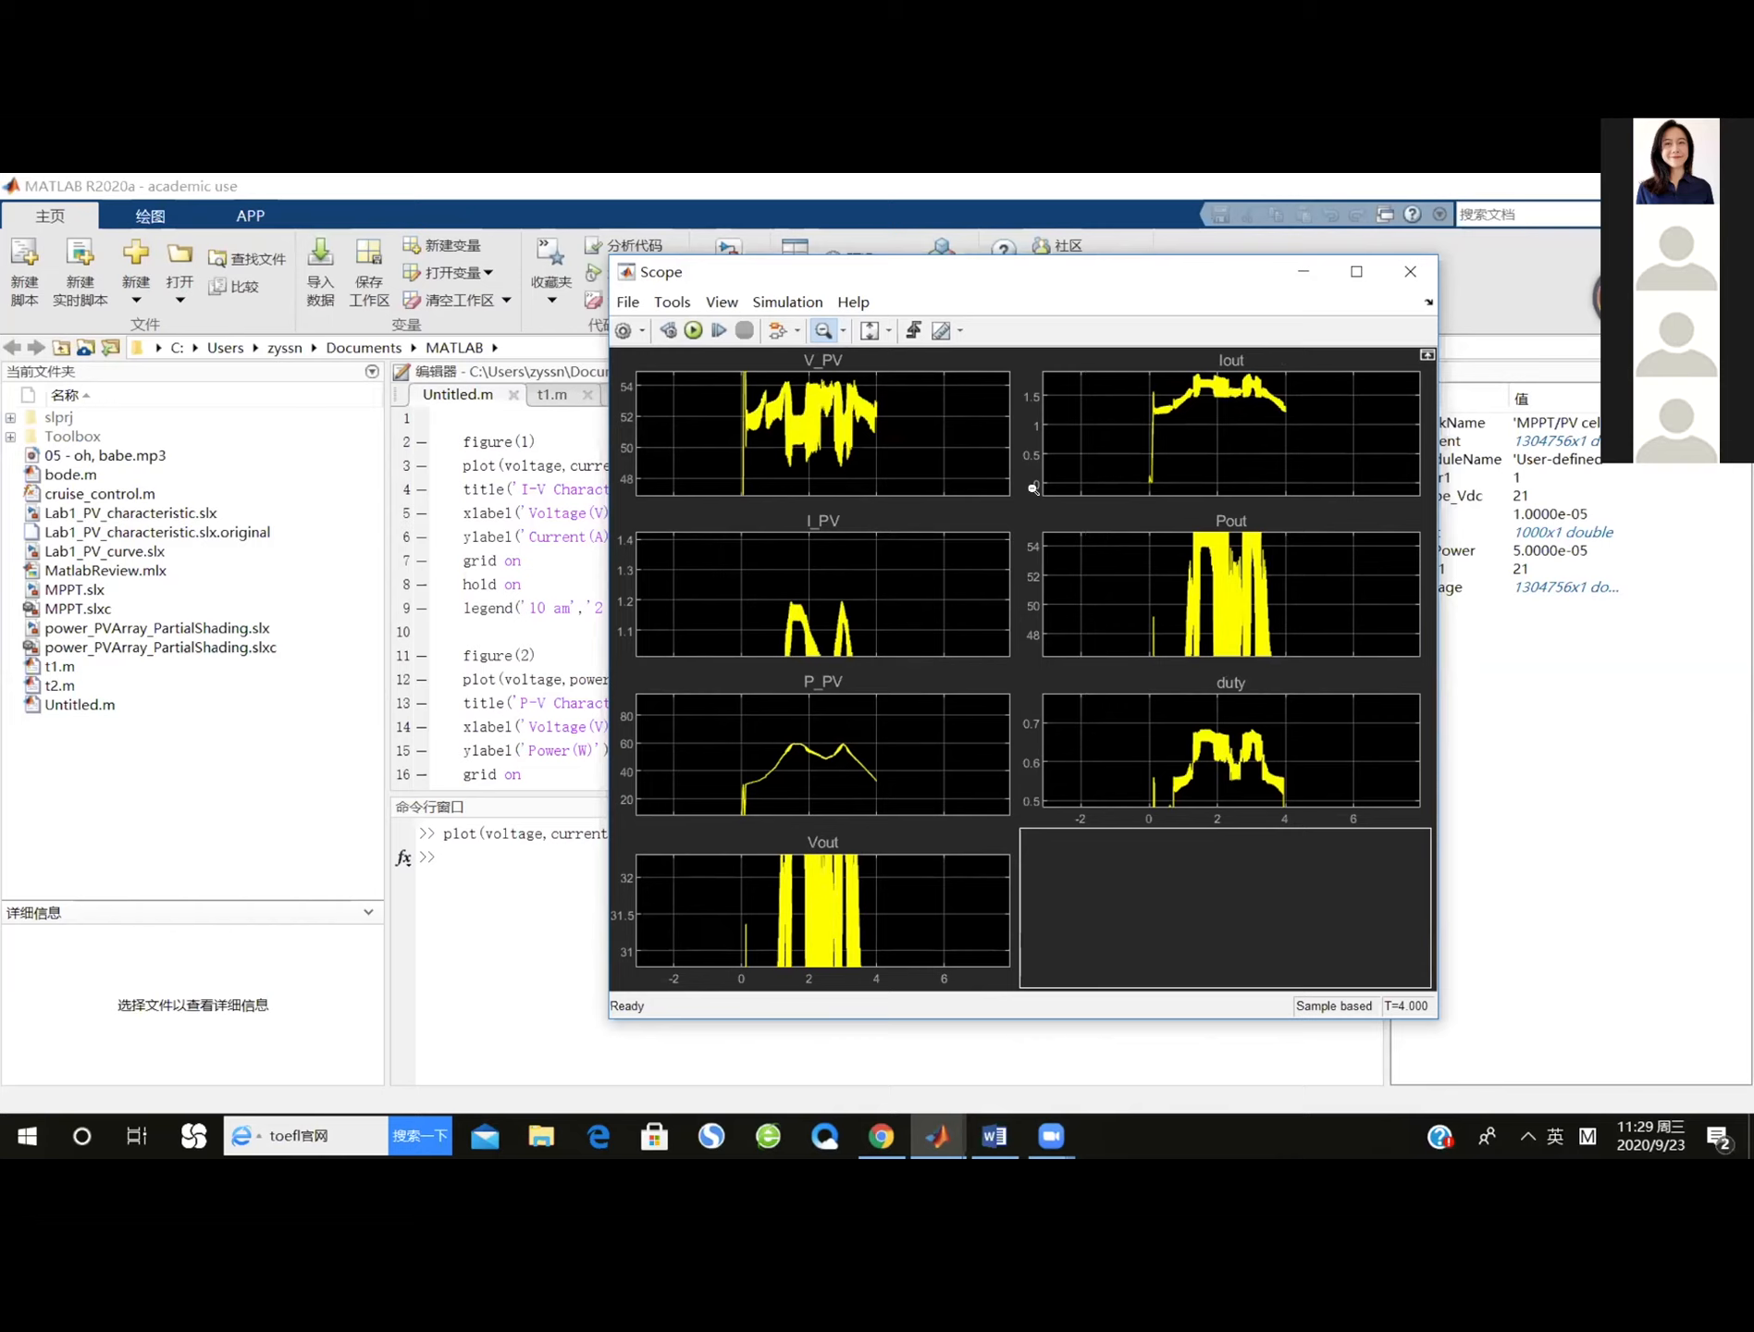
Switch to the MPPT Simulink model and bring its scope back in front of the diagram.
left_click(843, 331)
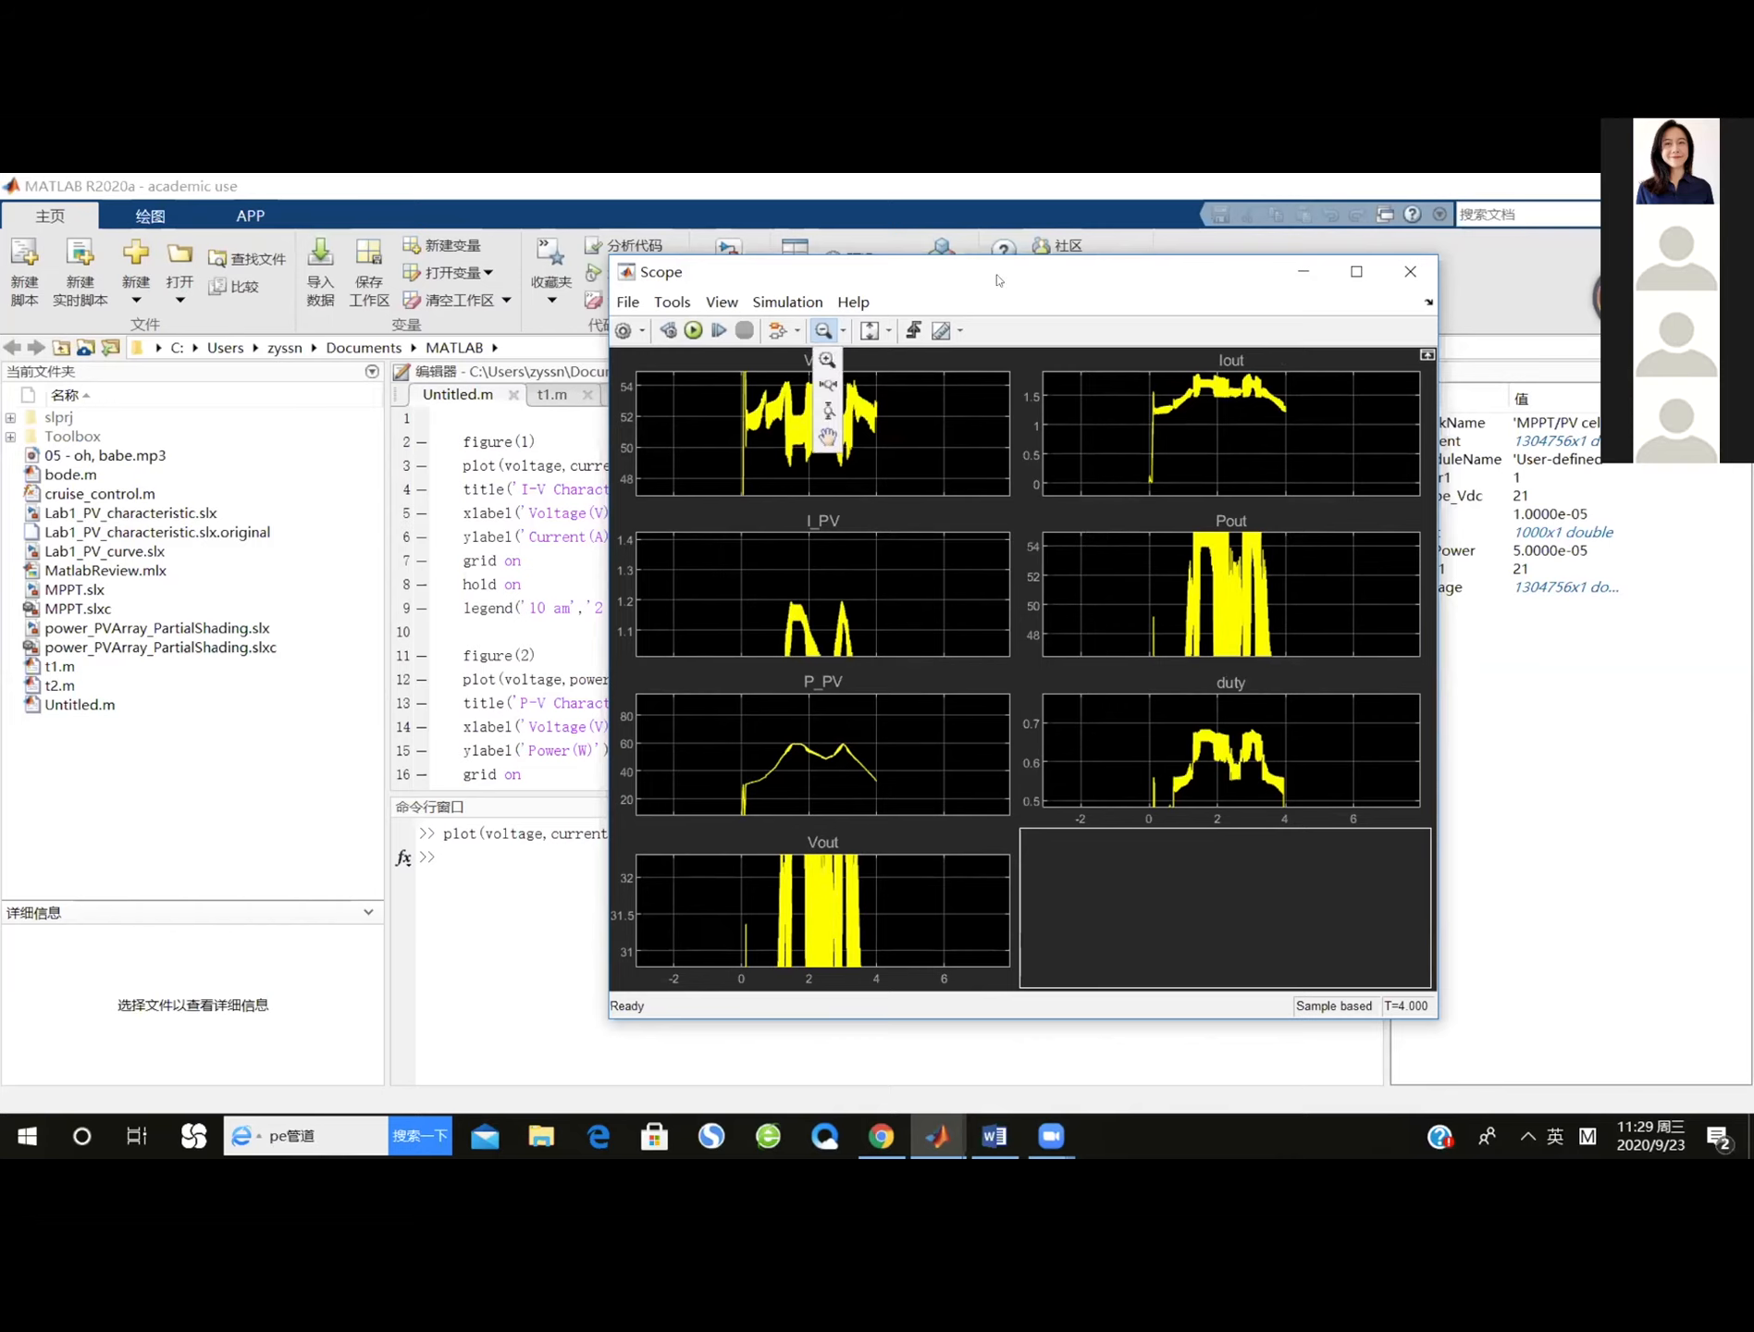
left_click(943, 1136)
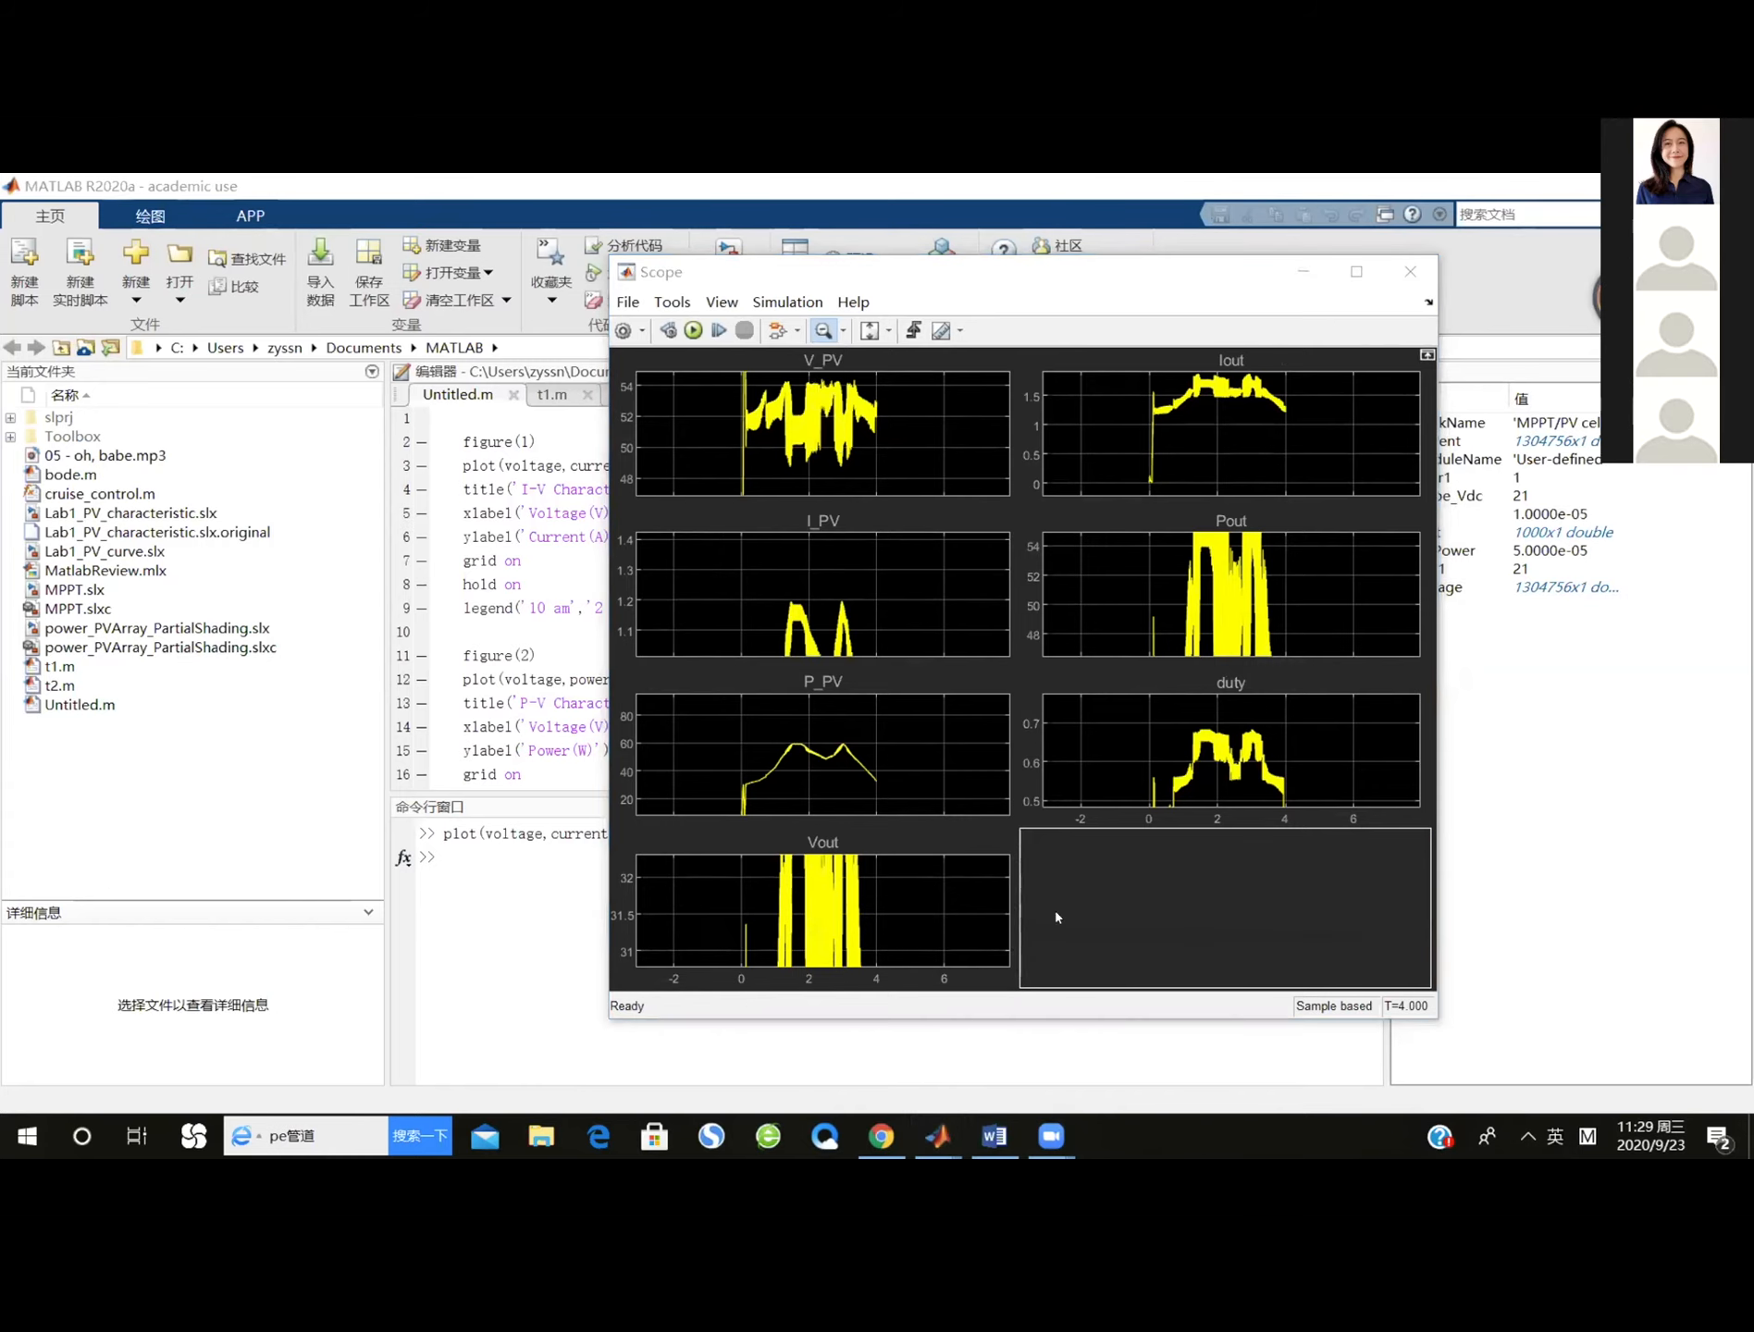
left_click(937, 1136)
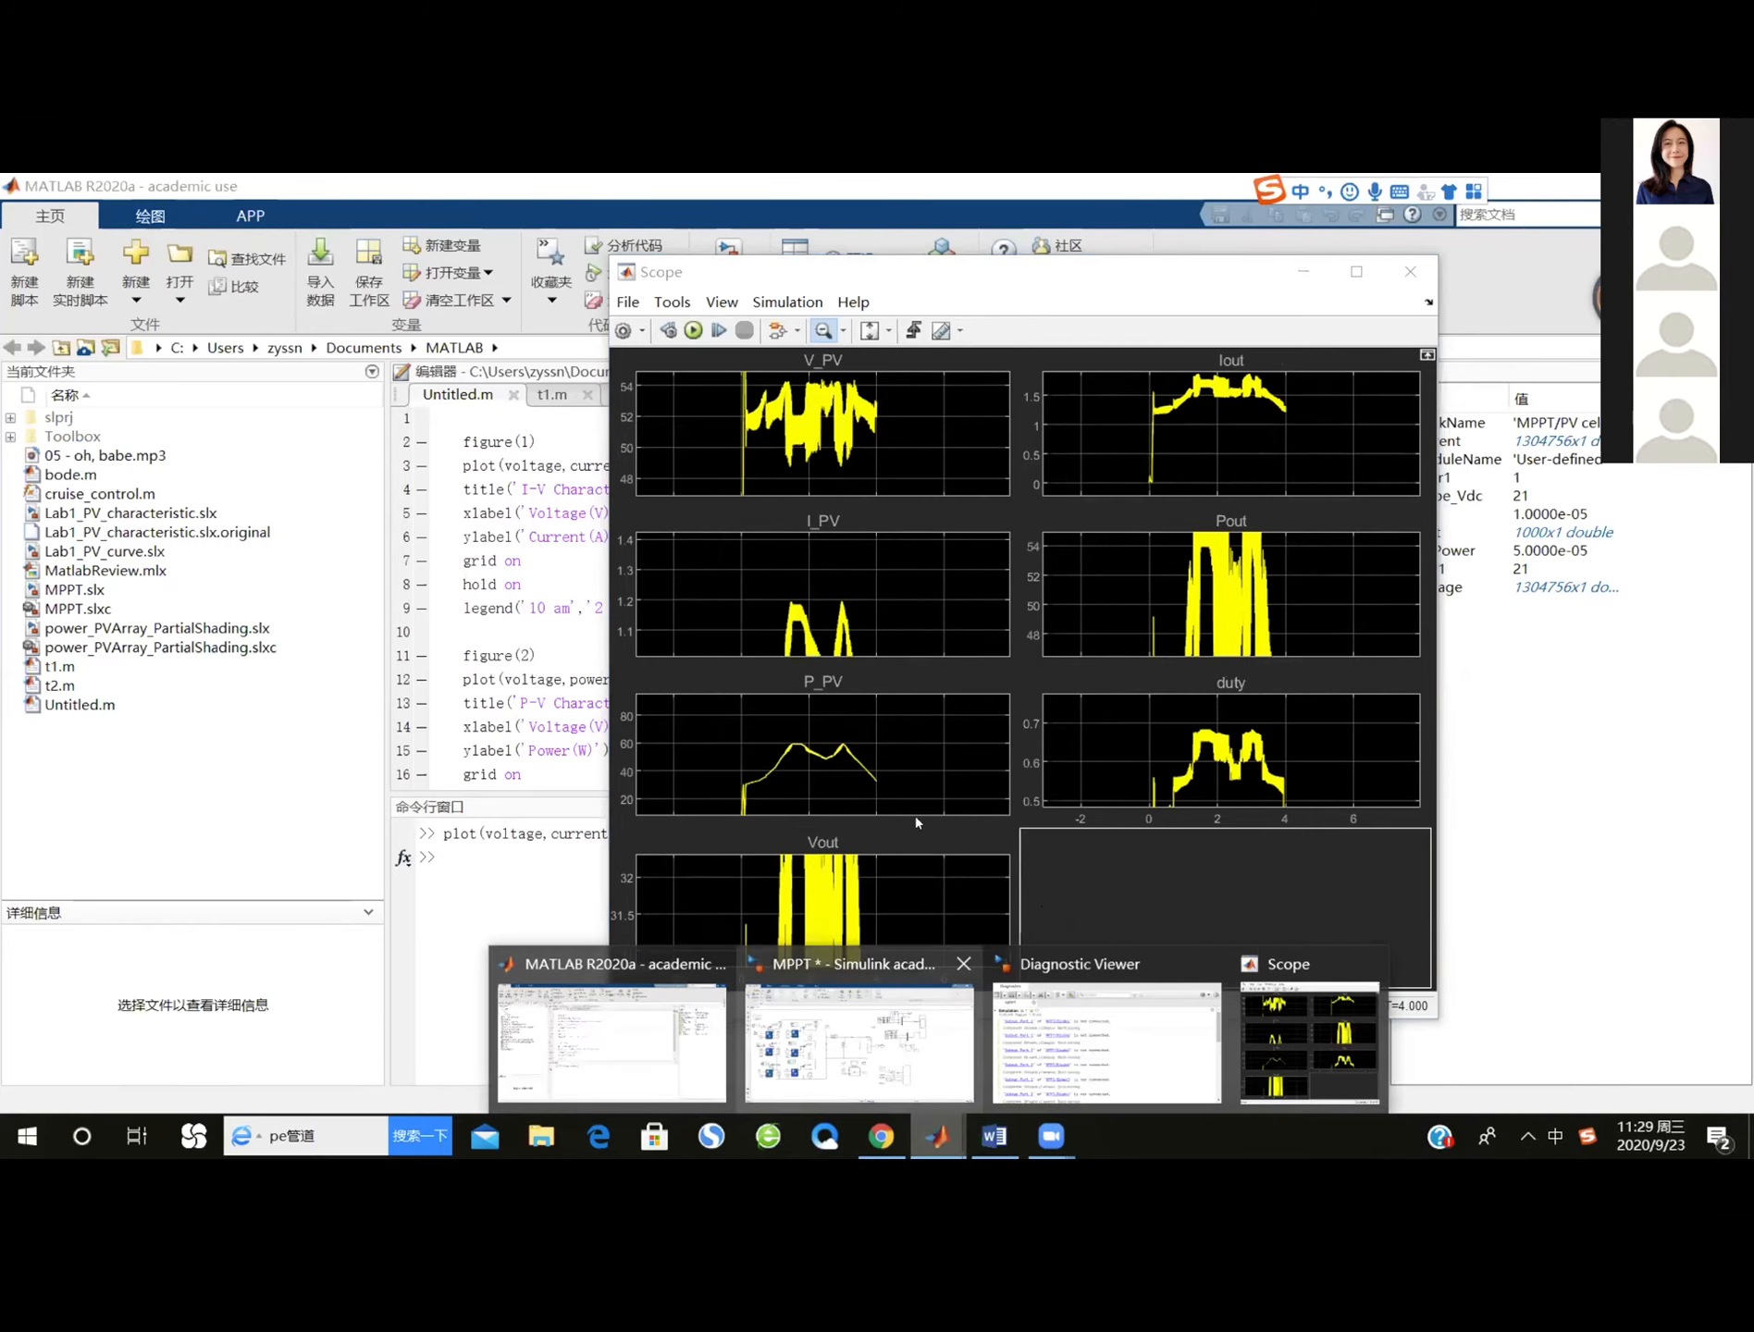
left_click(860, 1041)
mouse_move(939, 1136)
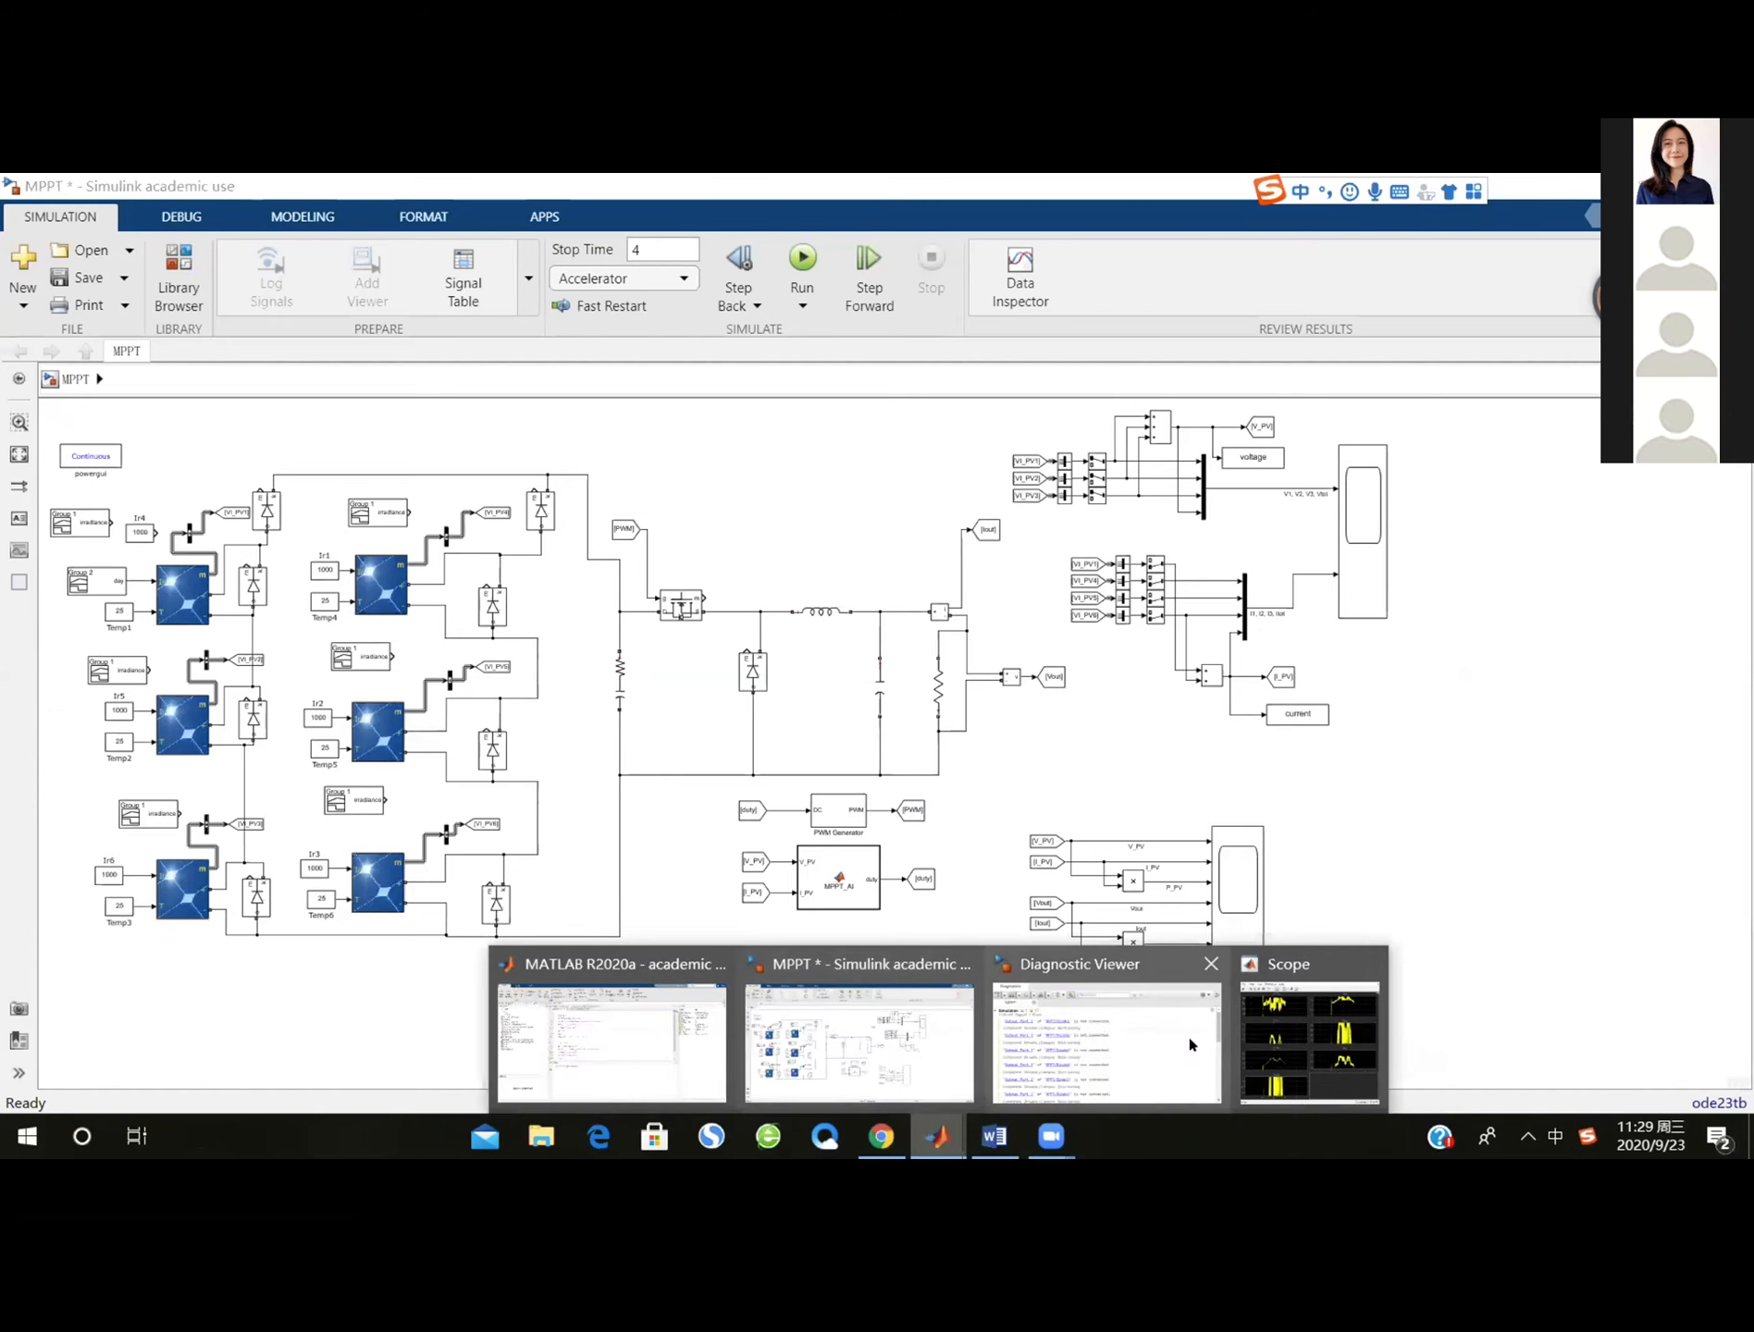
left_click(1288, 1008)
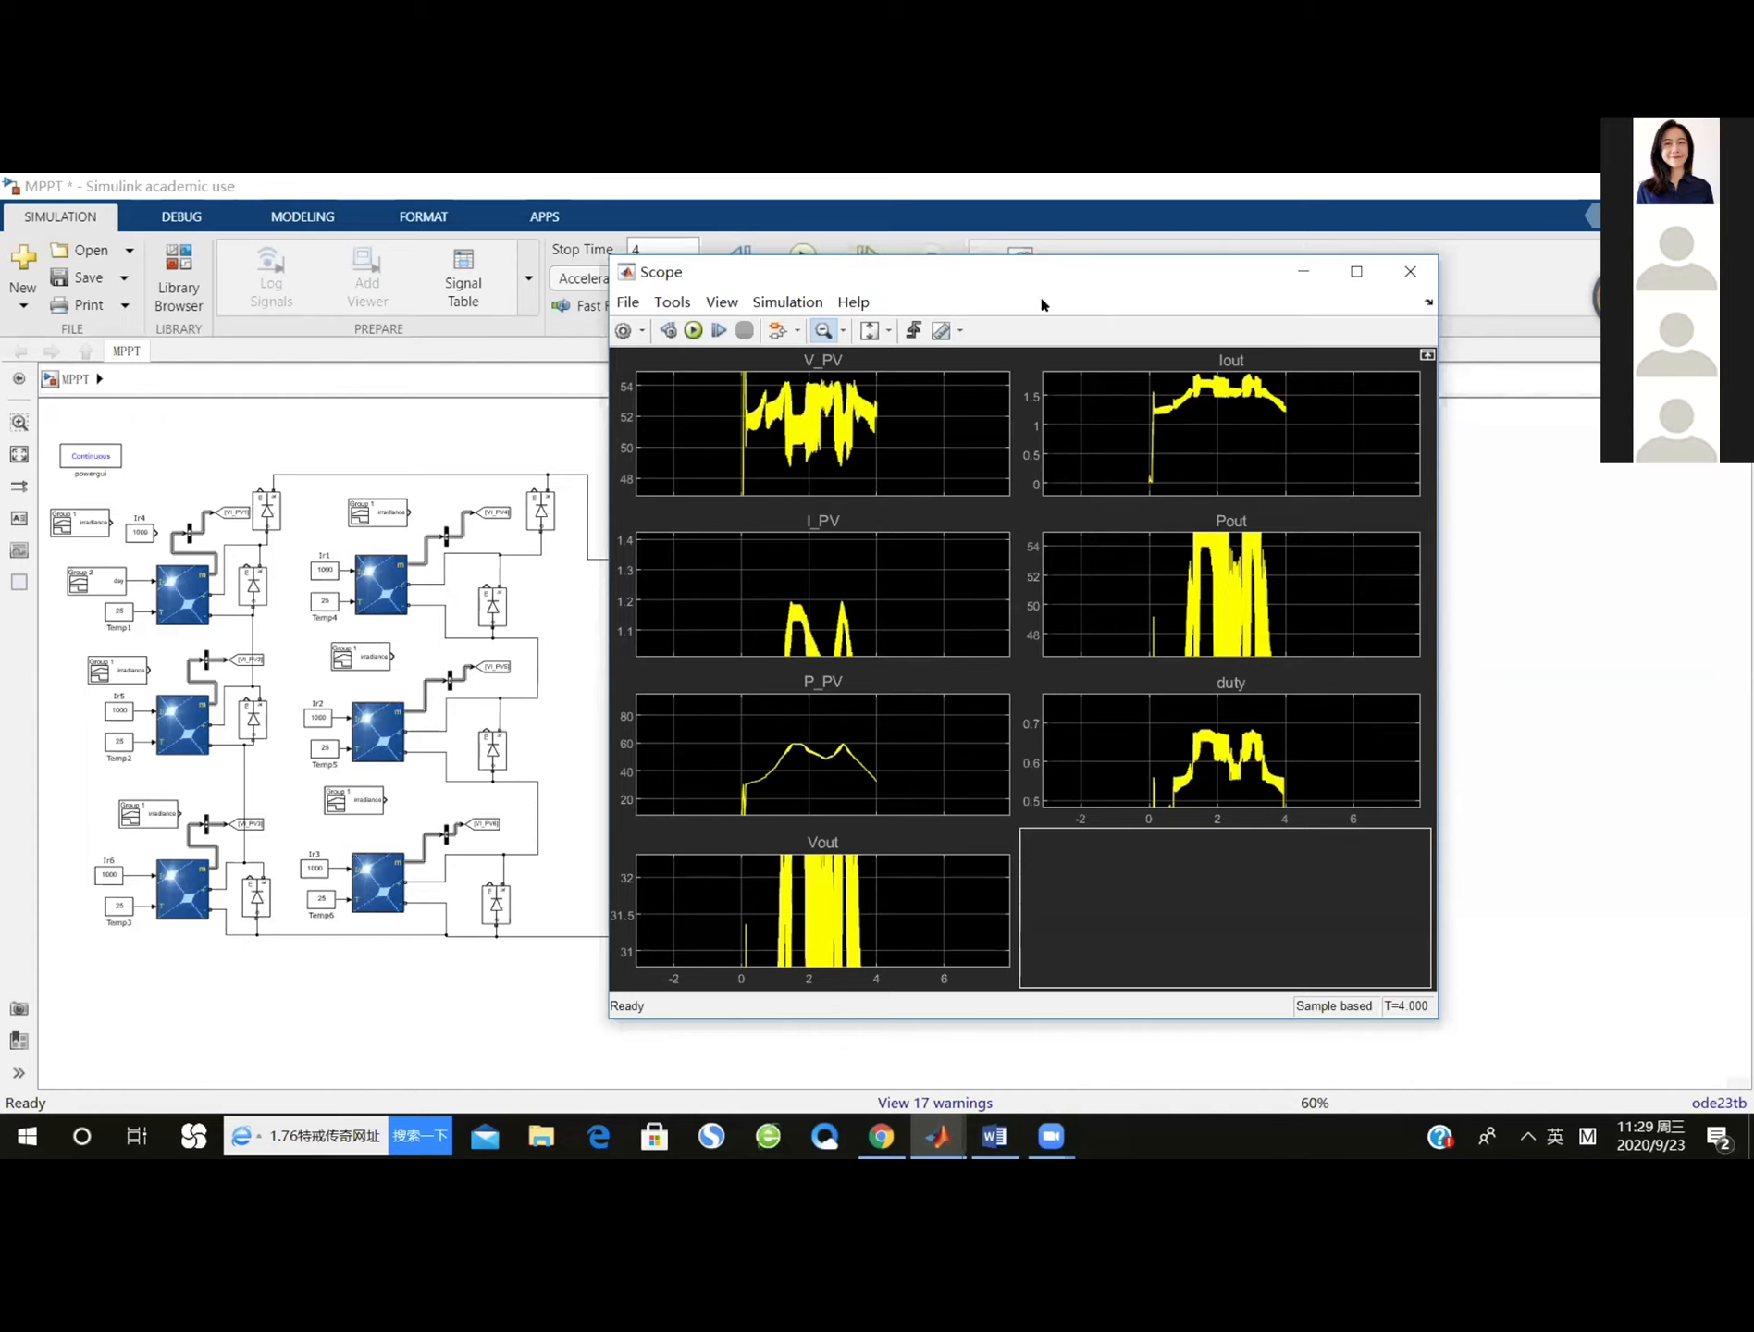
Disconnect the Group 2 signal builder from the PV module beside Temp1 and move the block above it, next to powergui.
left_click_drag(1076, 271, 1317, 272)
left_click(109, 578)
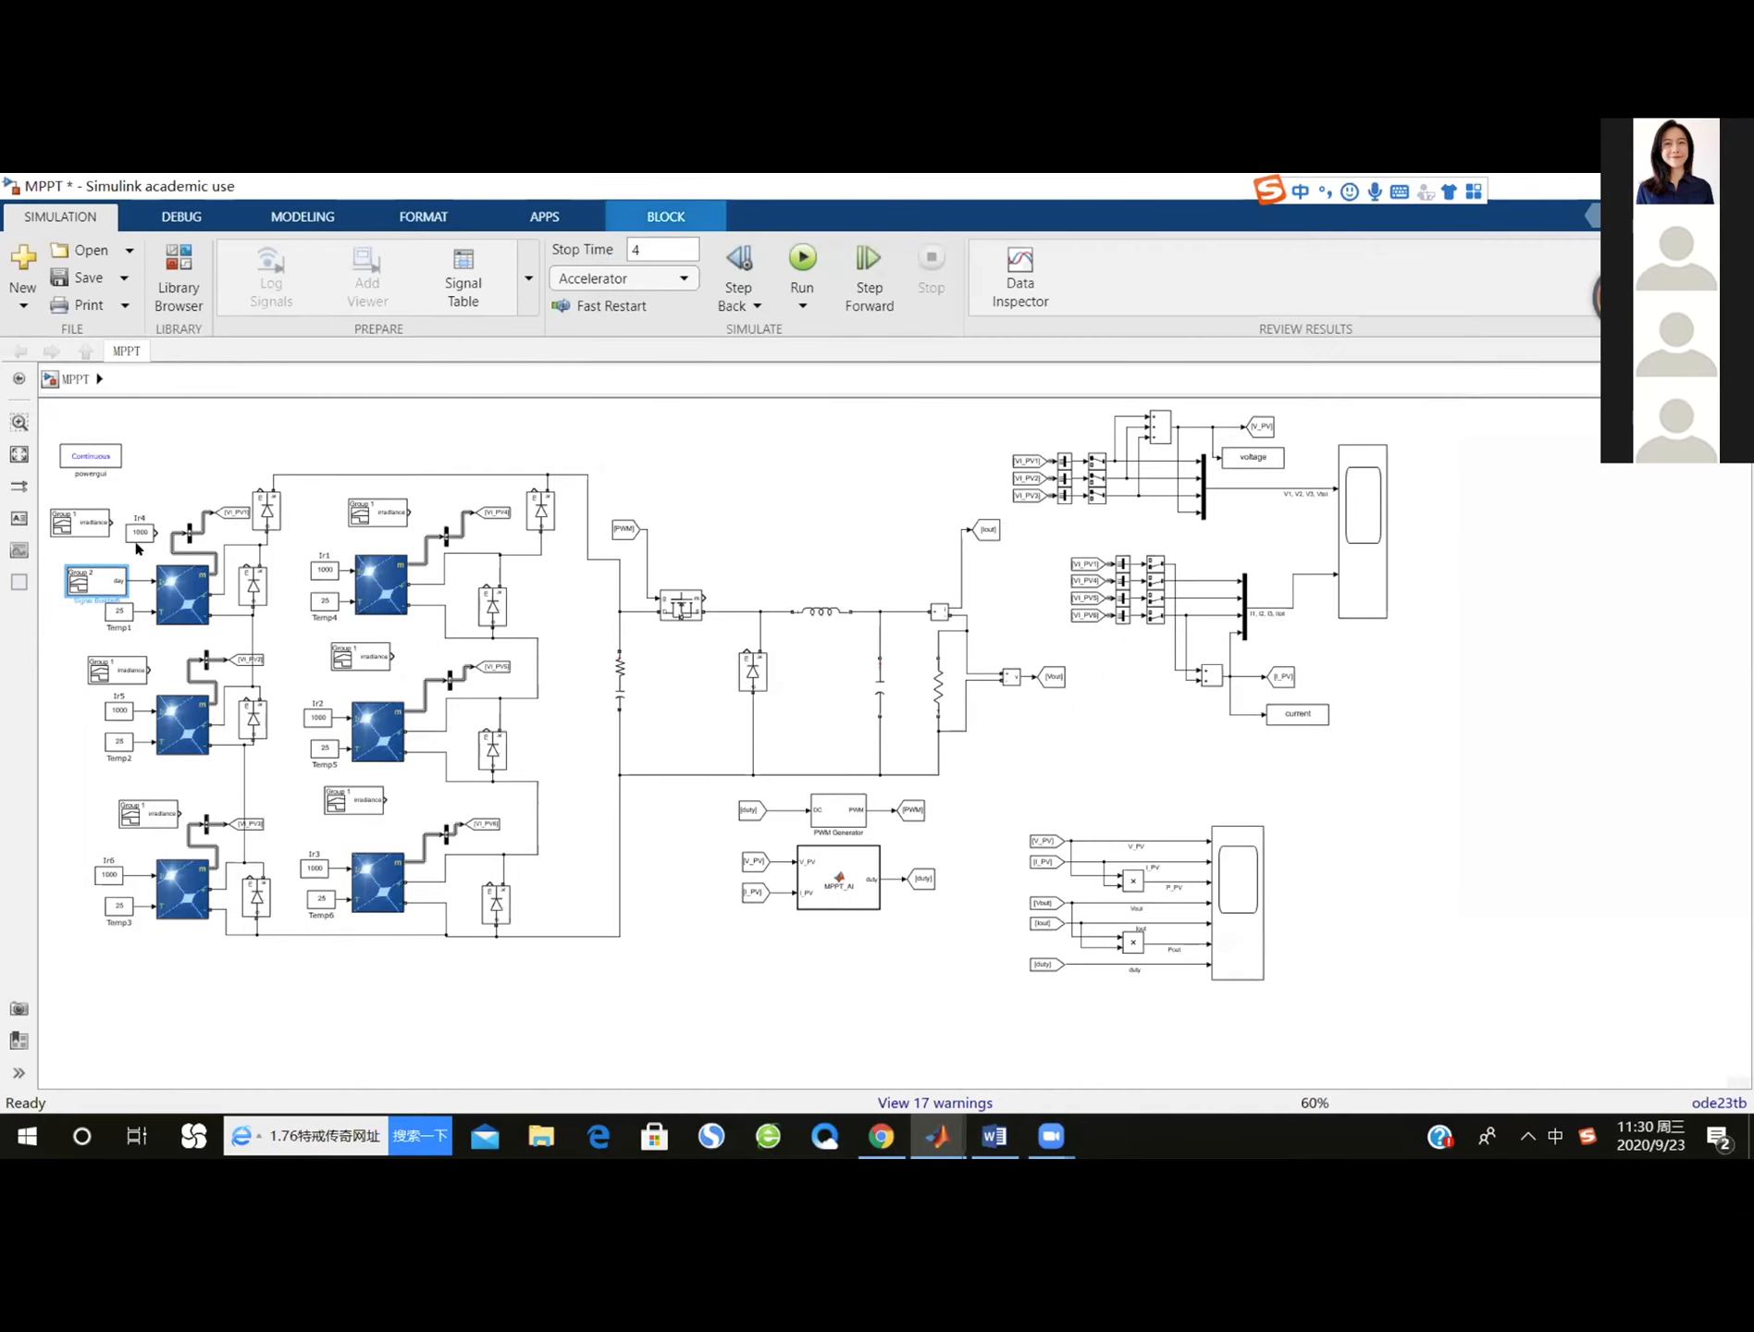
left_click(138, 582)
key("Delete")
left_click_drag(105, 581, 180, 461)
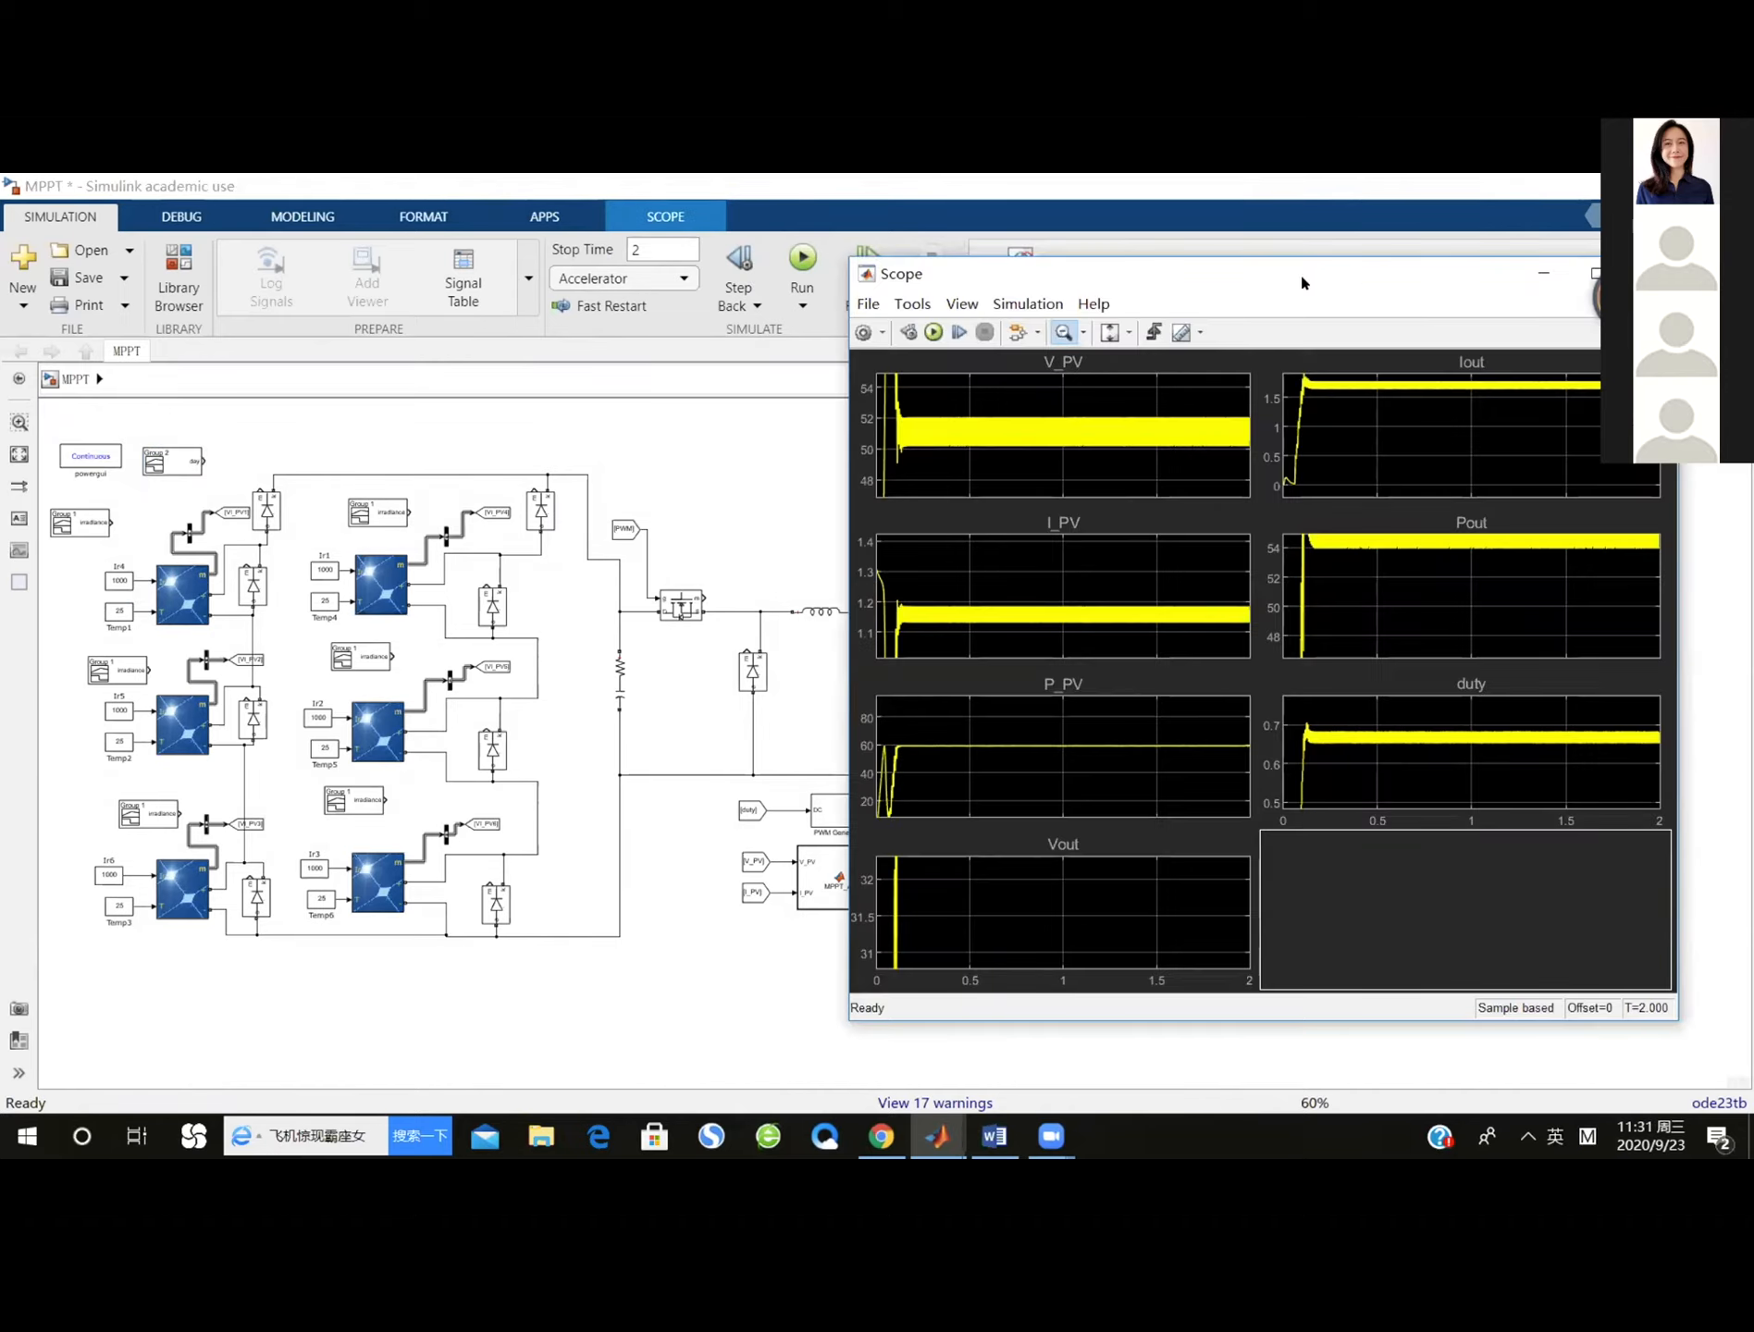
View the scope traces of the 2 s simulation, and check the parameters of the load resistor at the converter output.
left_click_drag(1301, 283, 1055, 271)
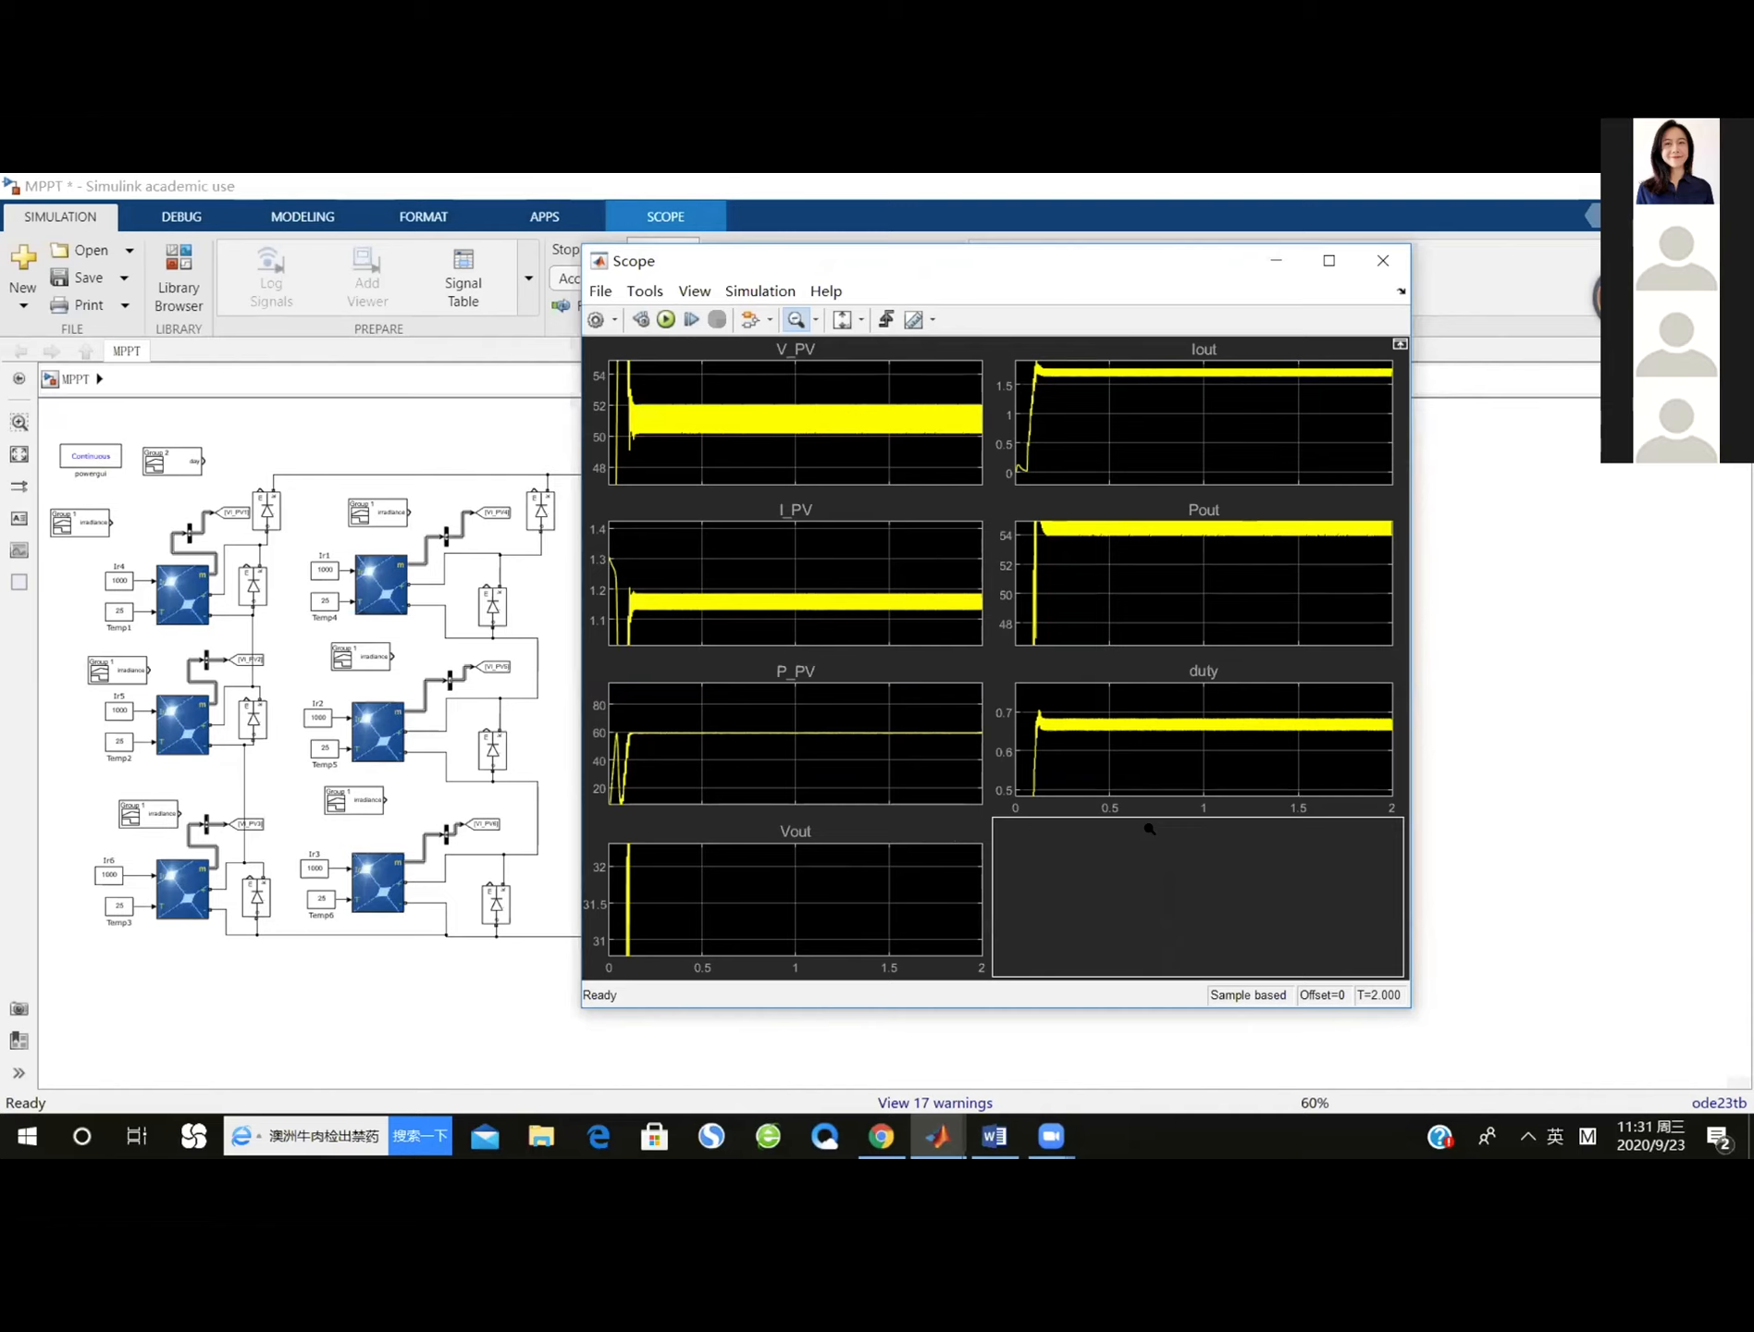
left_click_drag(1137, 273, 1632, 311)
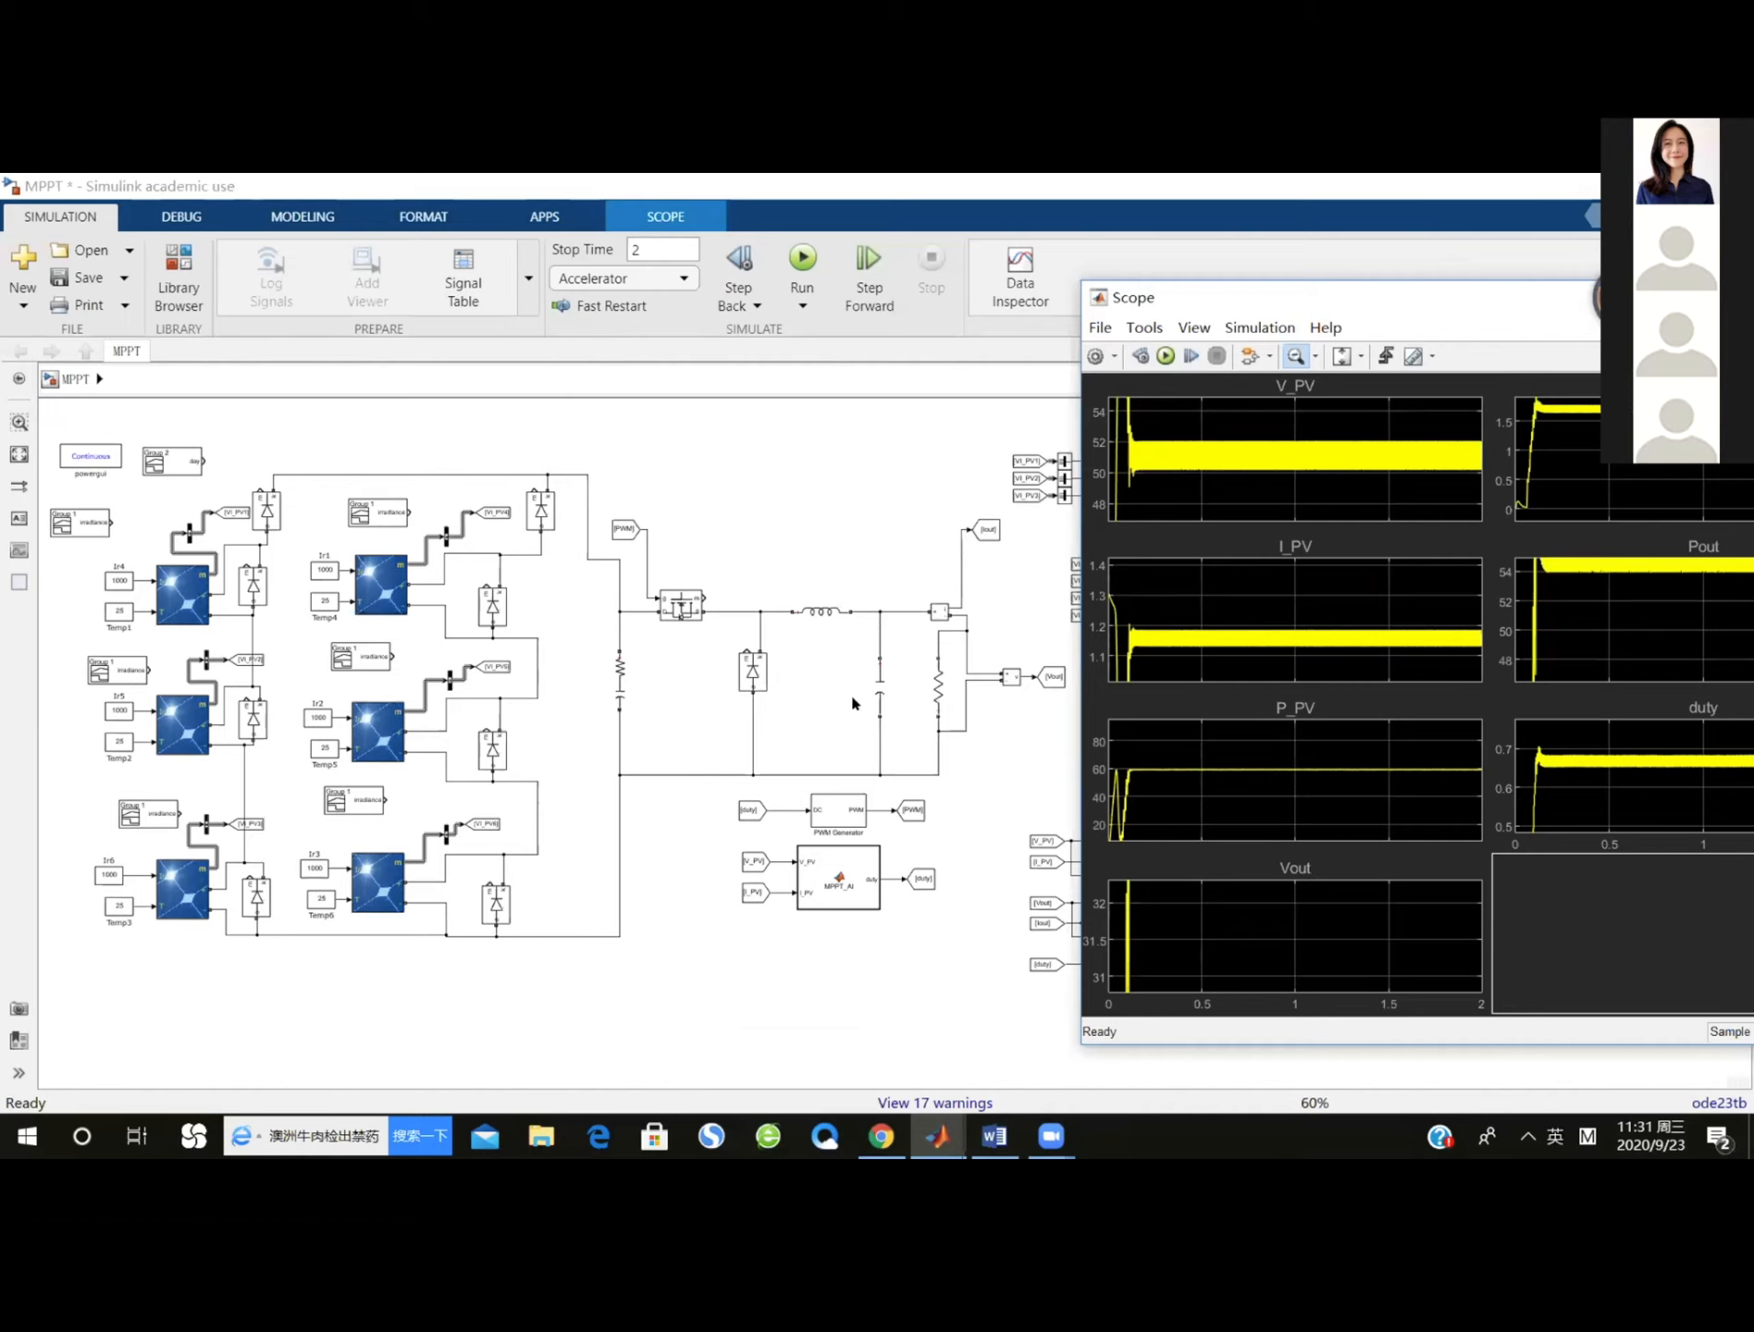
left_click(622, 672)
left_click(938, 685)
left_click(937, 689)
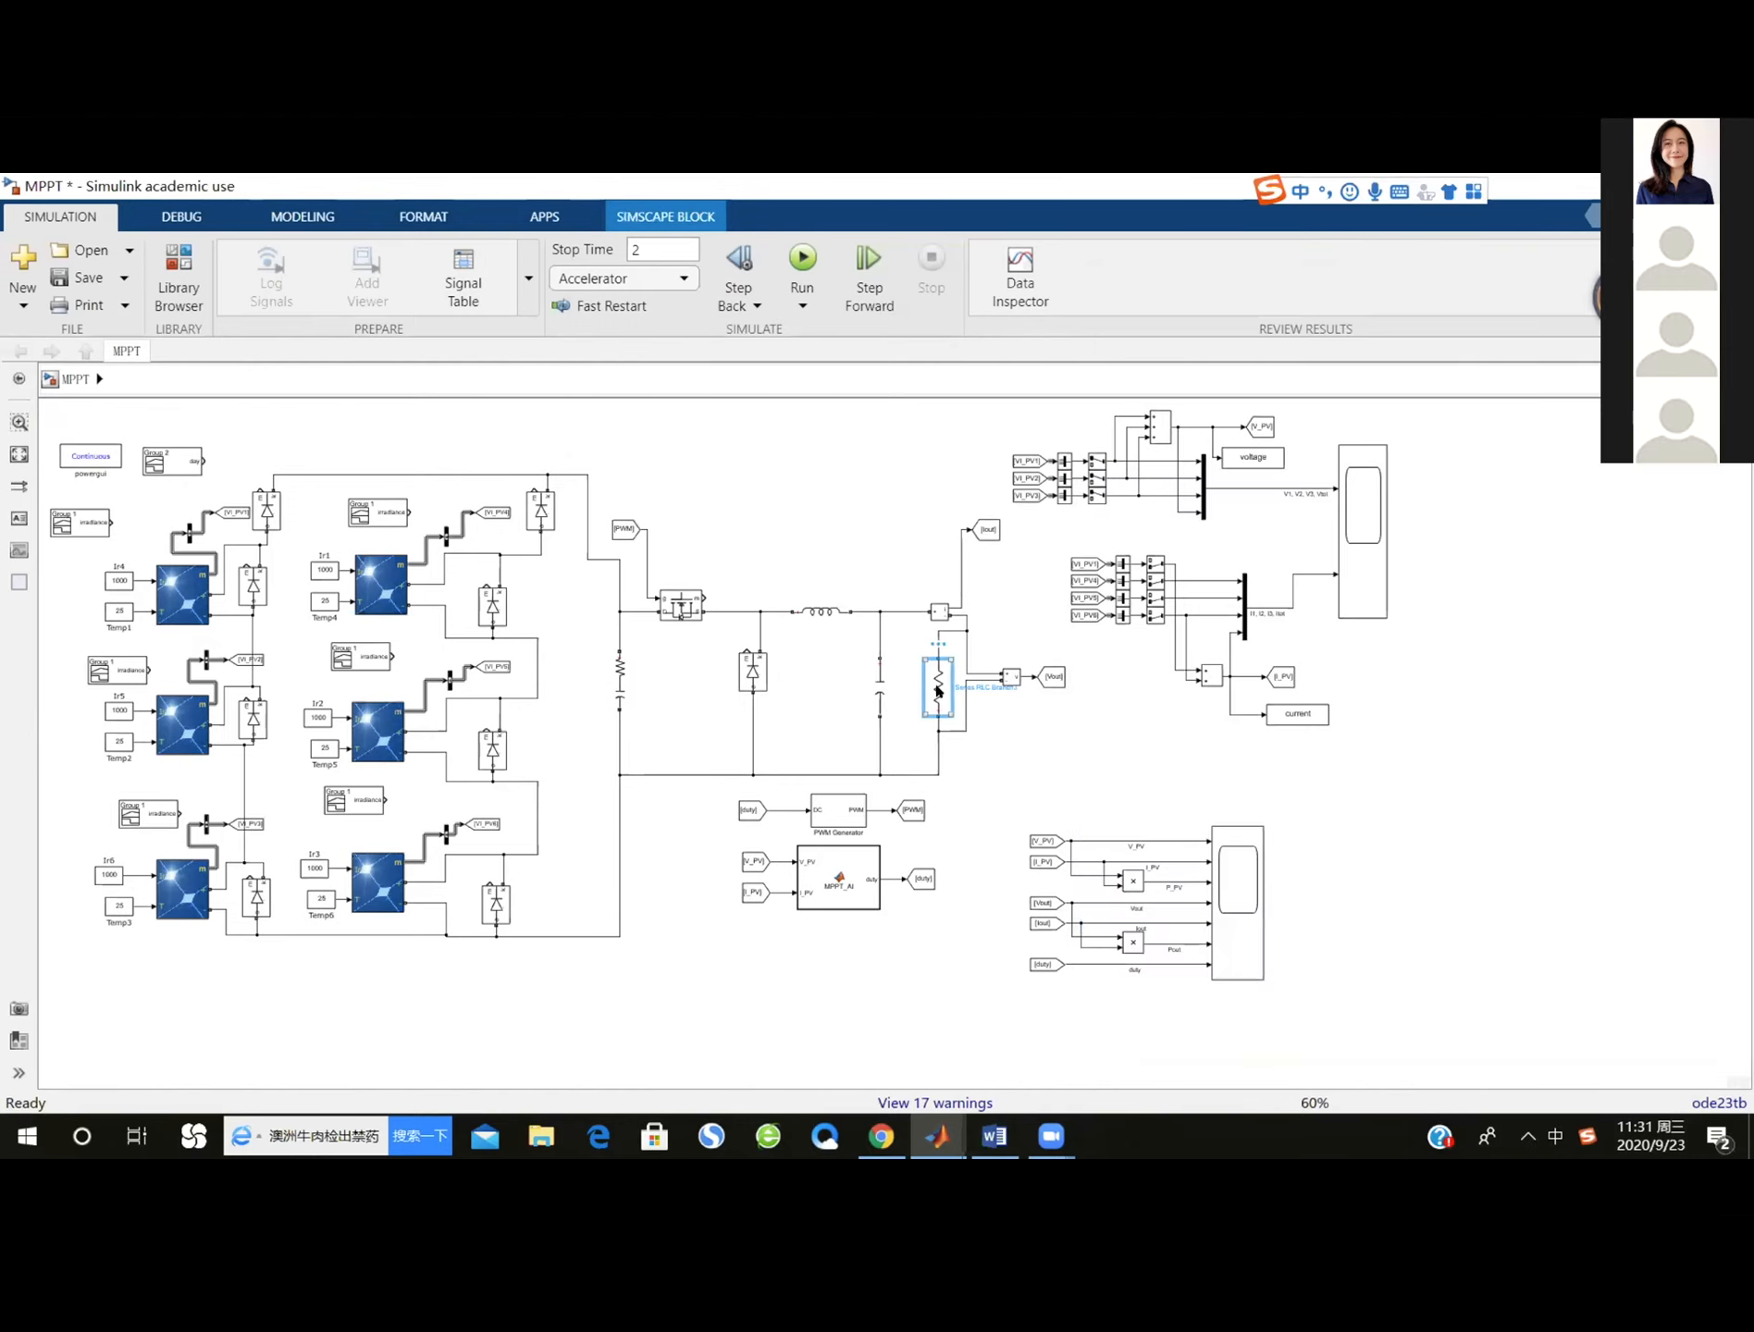
double_click(939, 701)
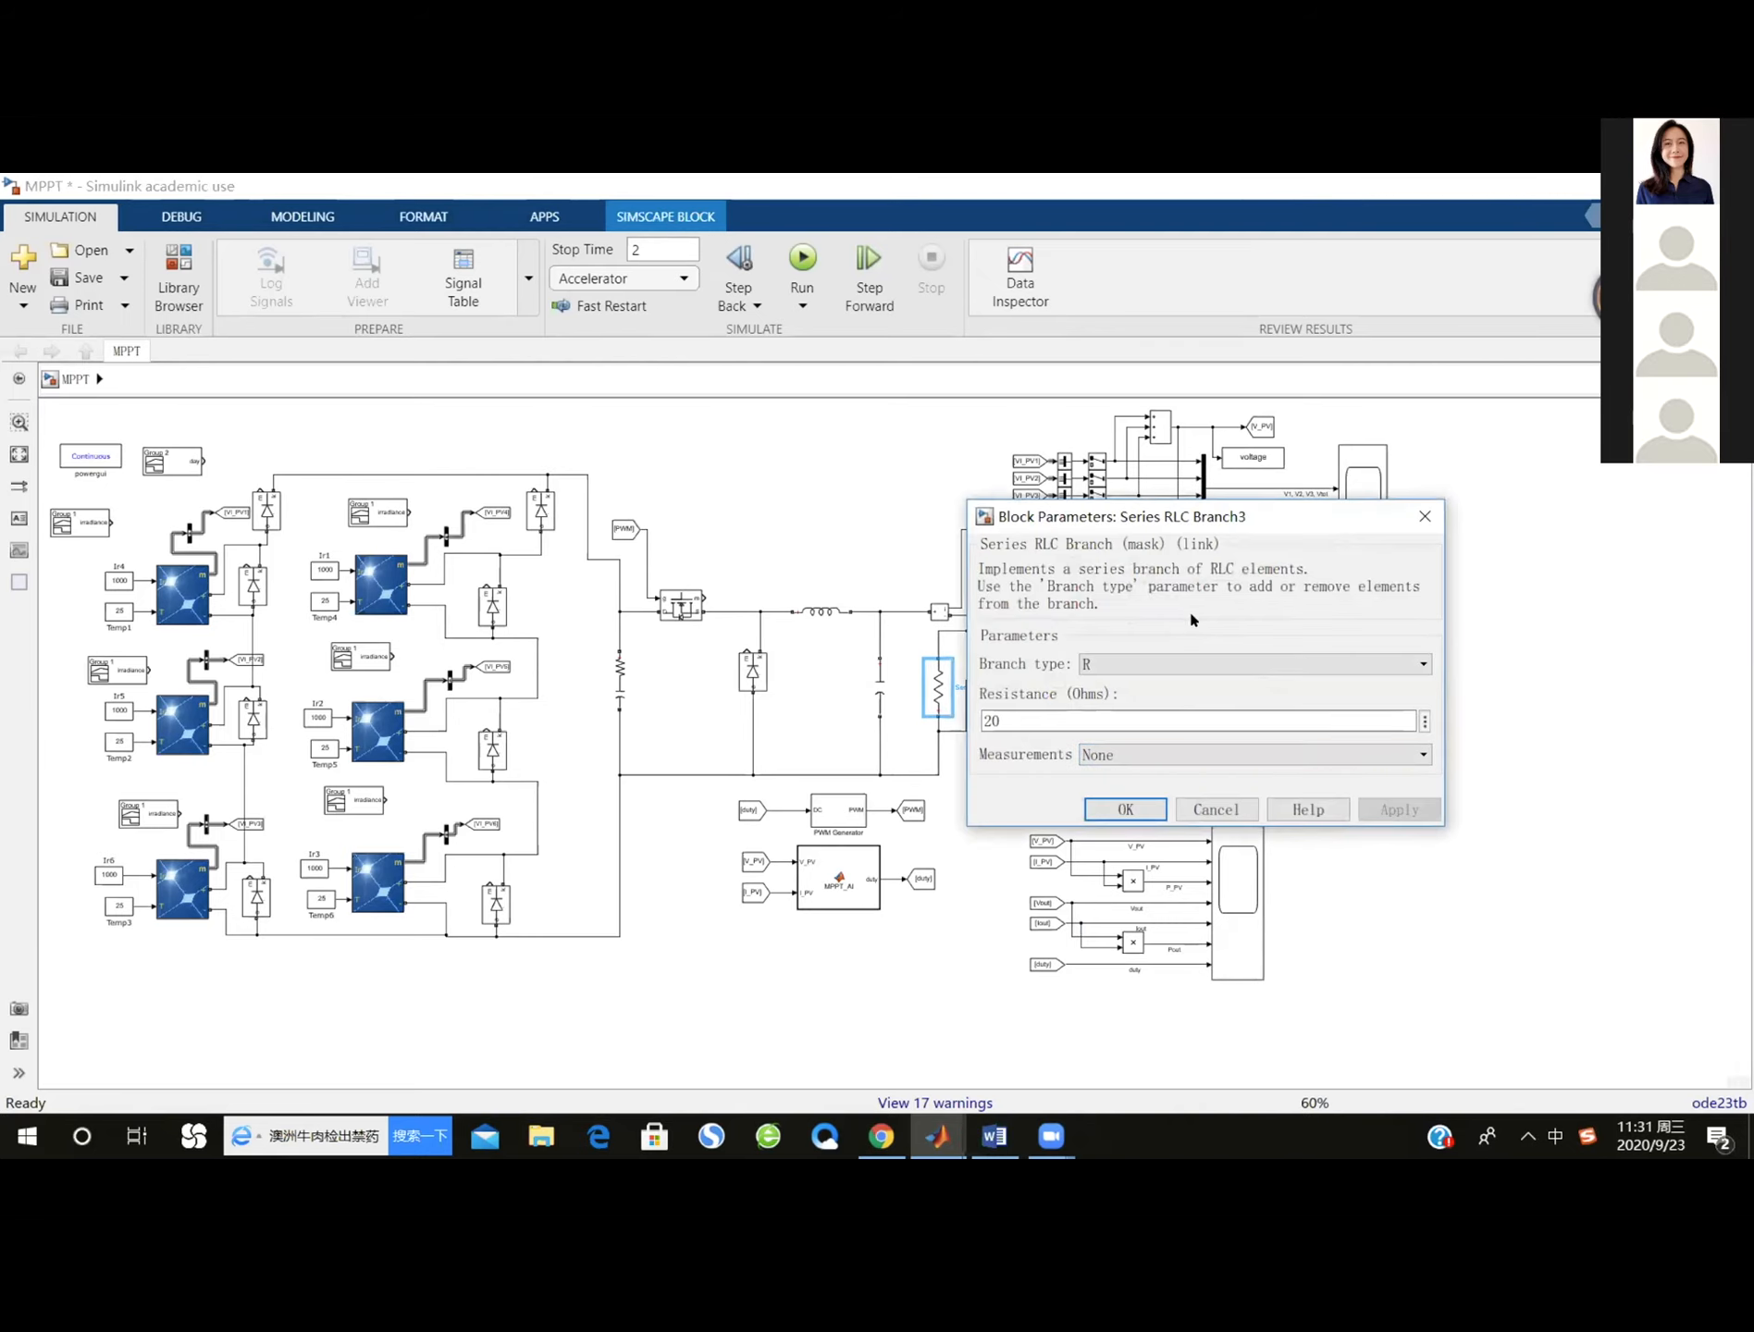
left_click(1091, 715)
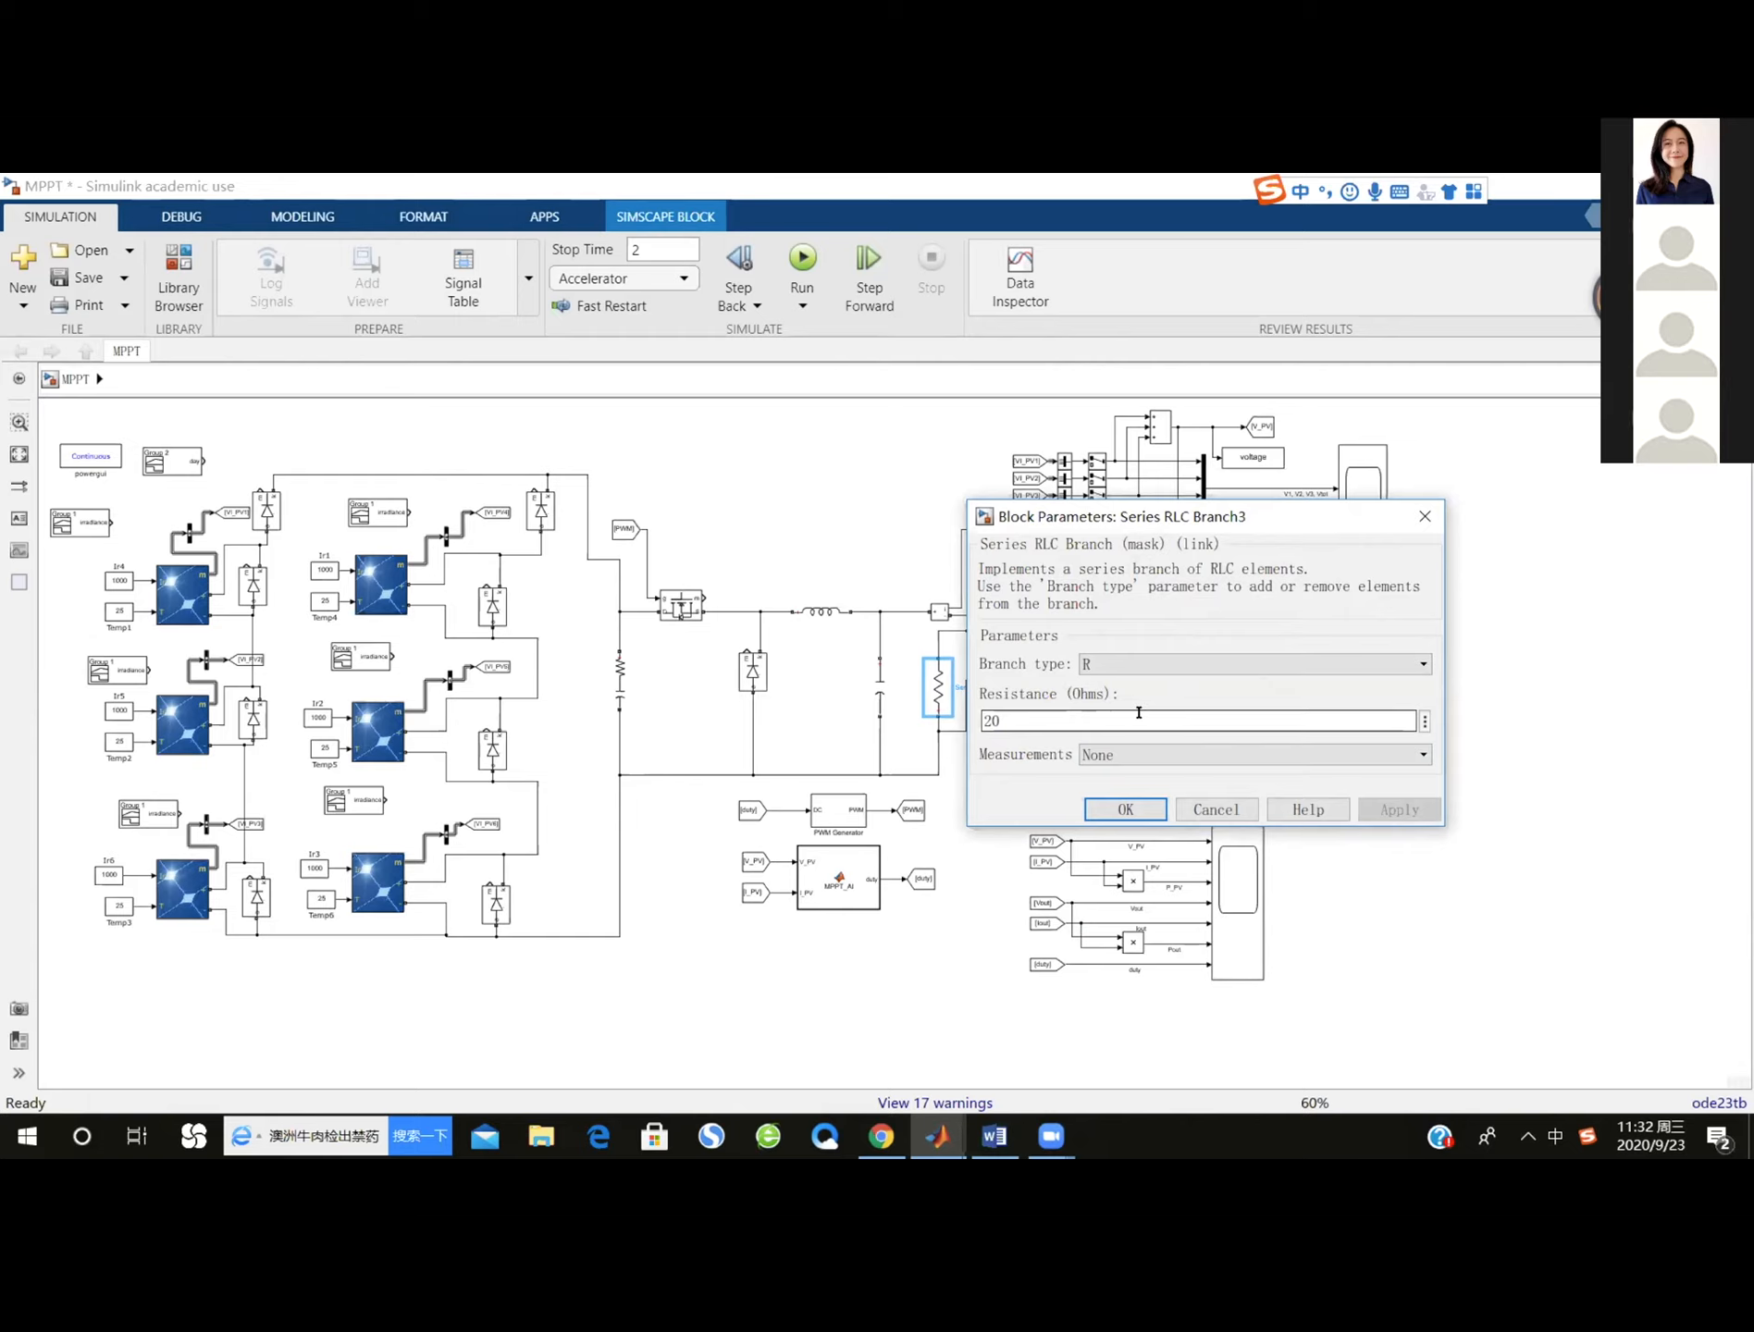
left_click(1125, 809)
Check the parameters of the Series RLC Branch at the converter input, and bring the scope back to examine its traces.
left_click(621, 682)
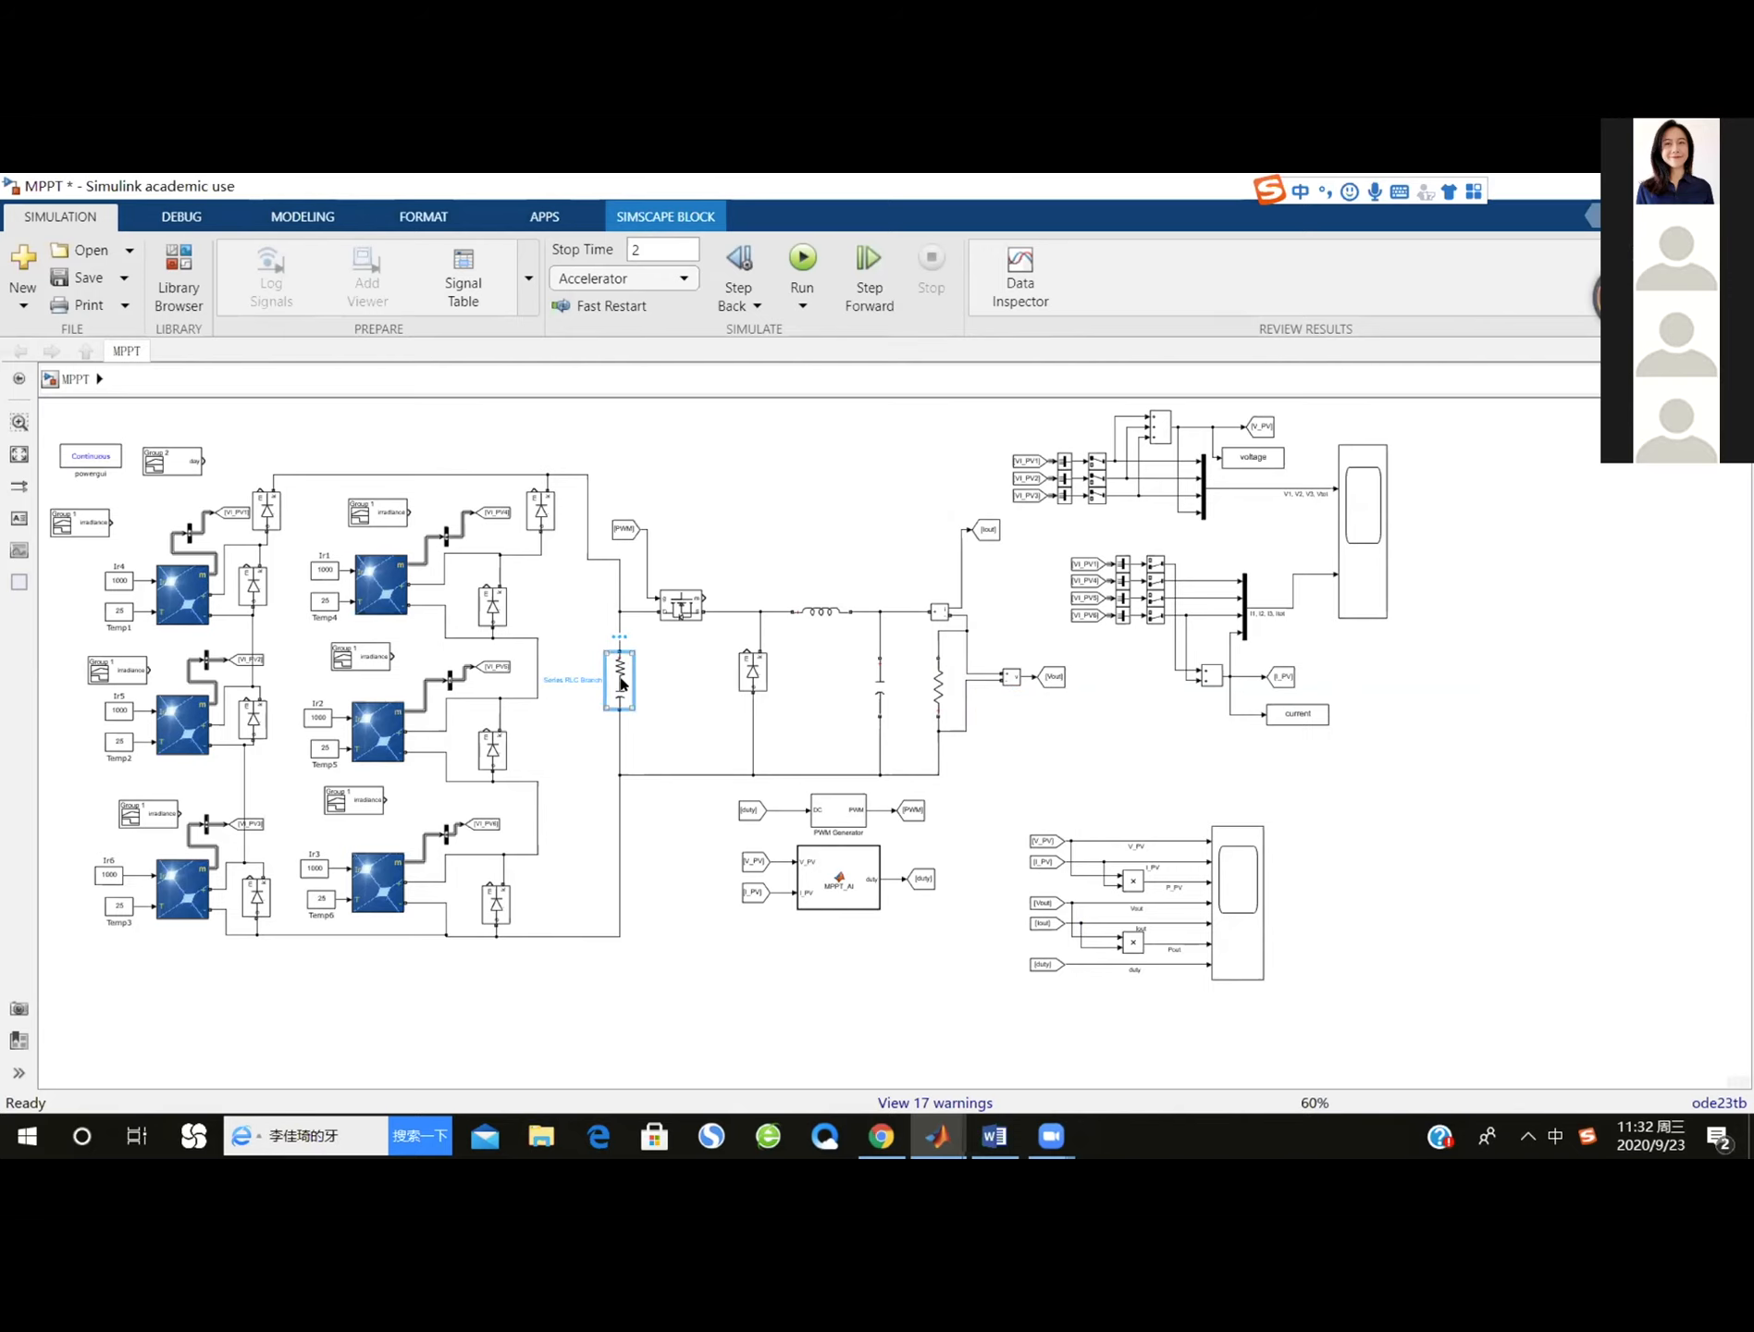
double_click(621, 682)
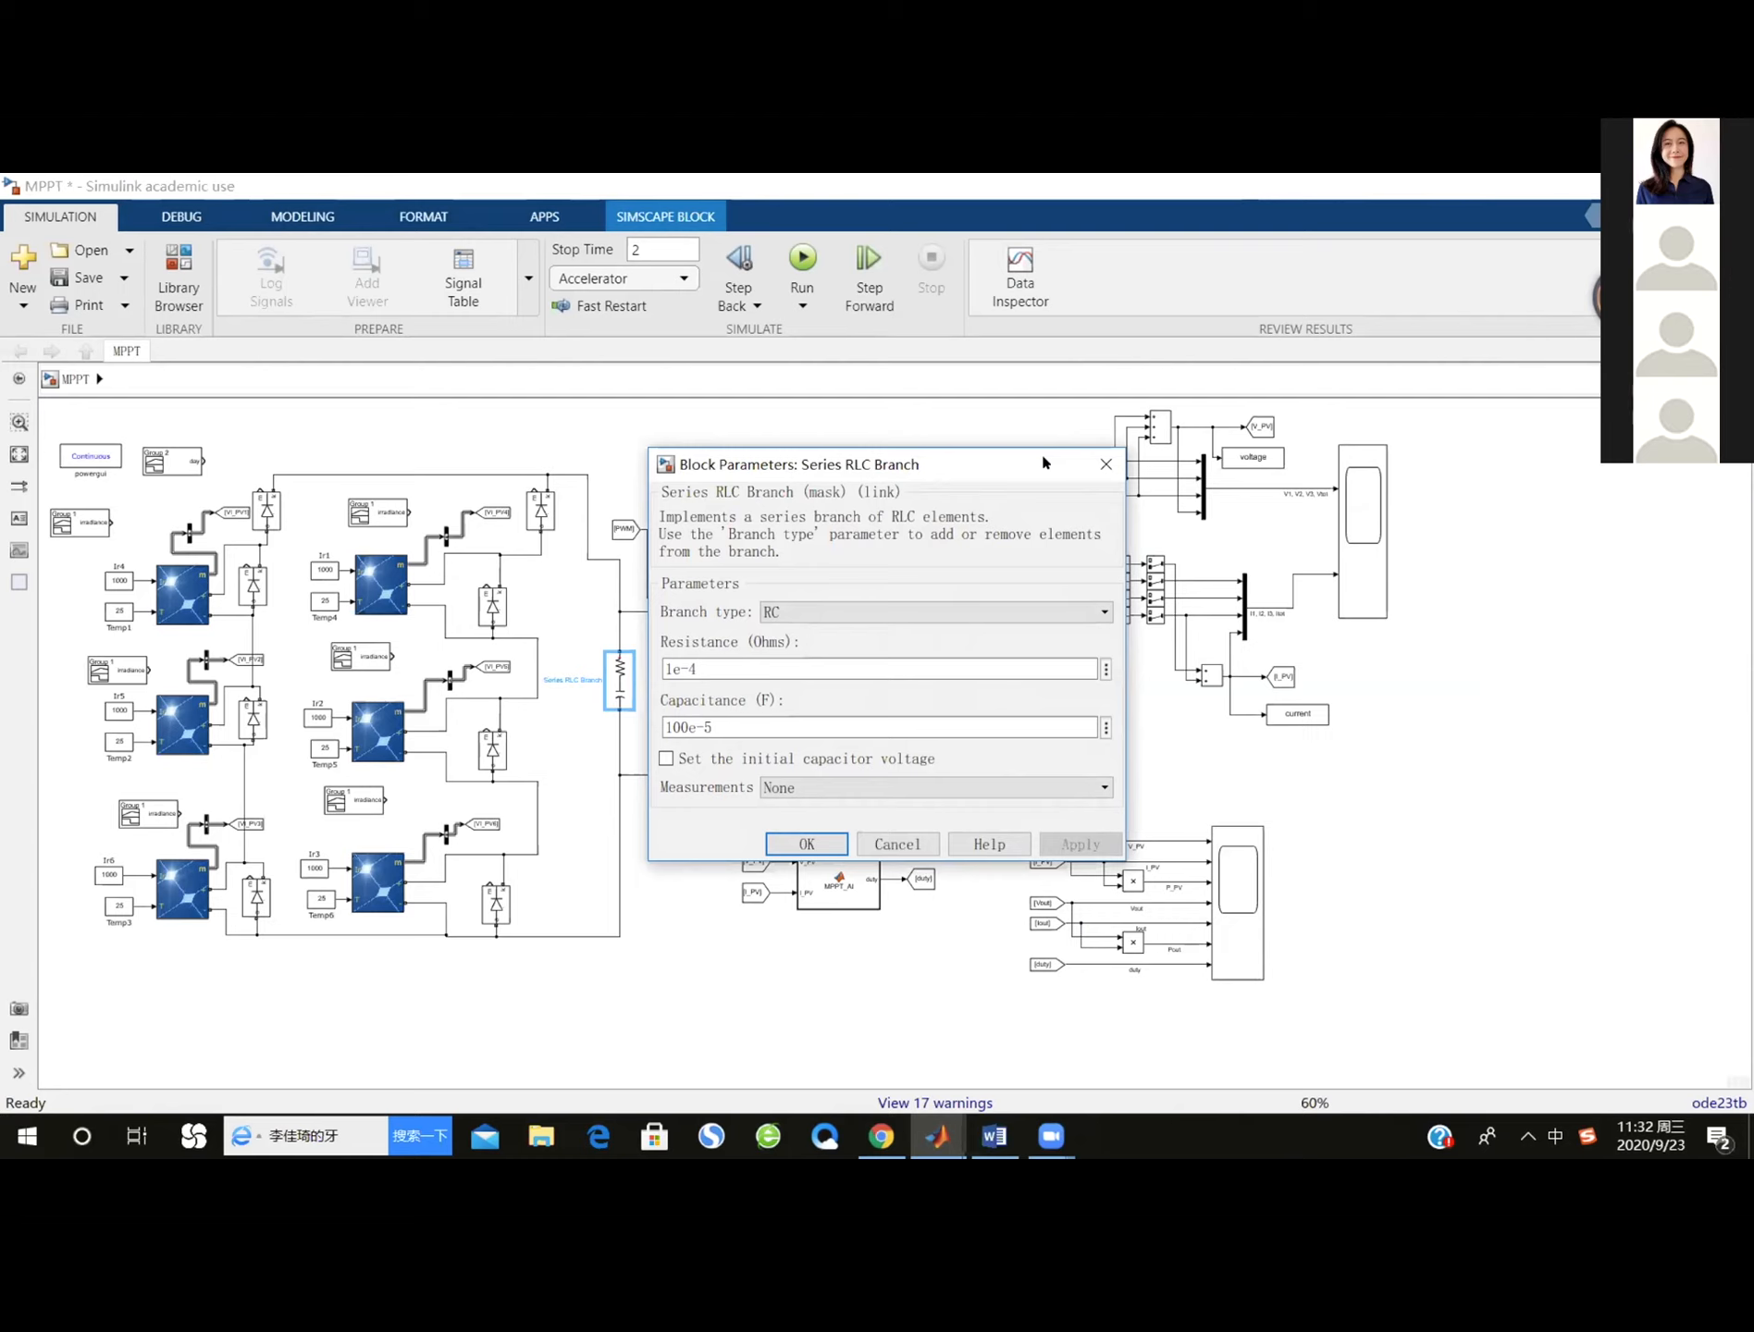
left_click_drag(1043, 462, 1220, 457)
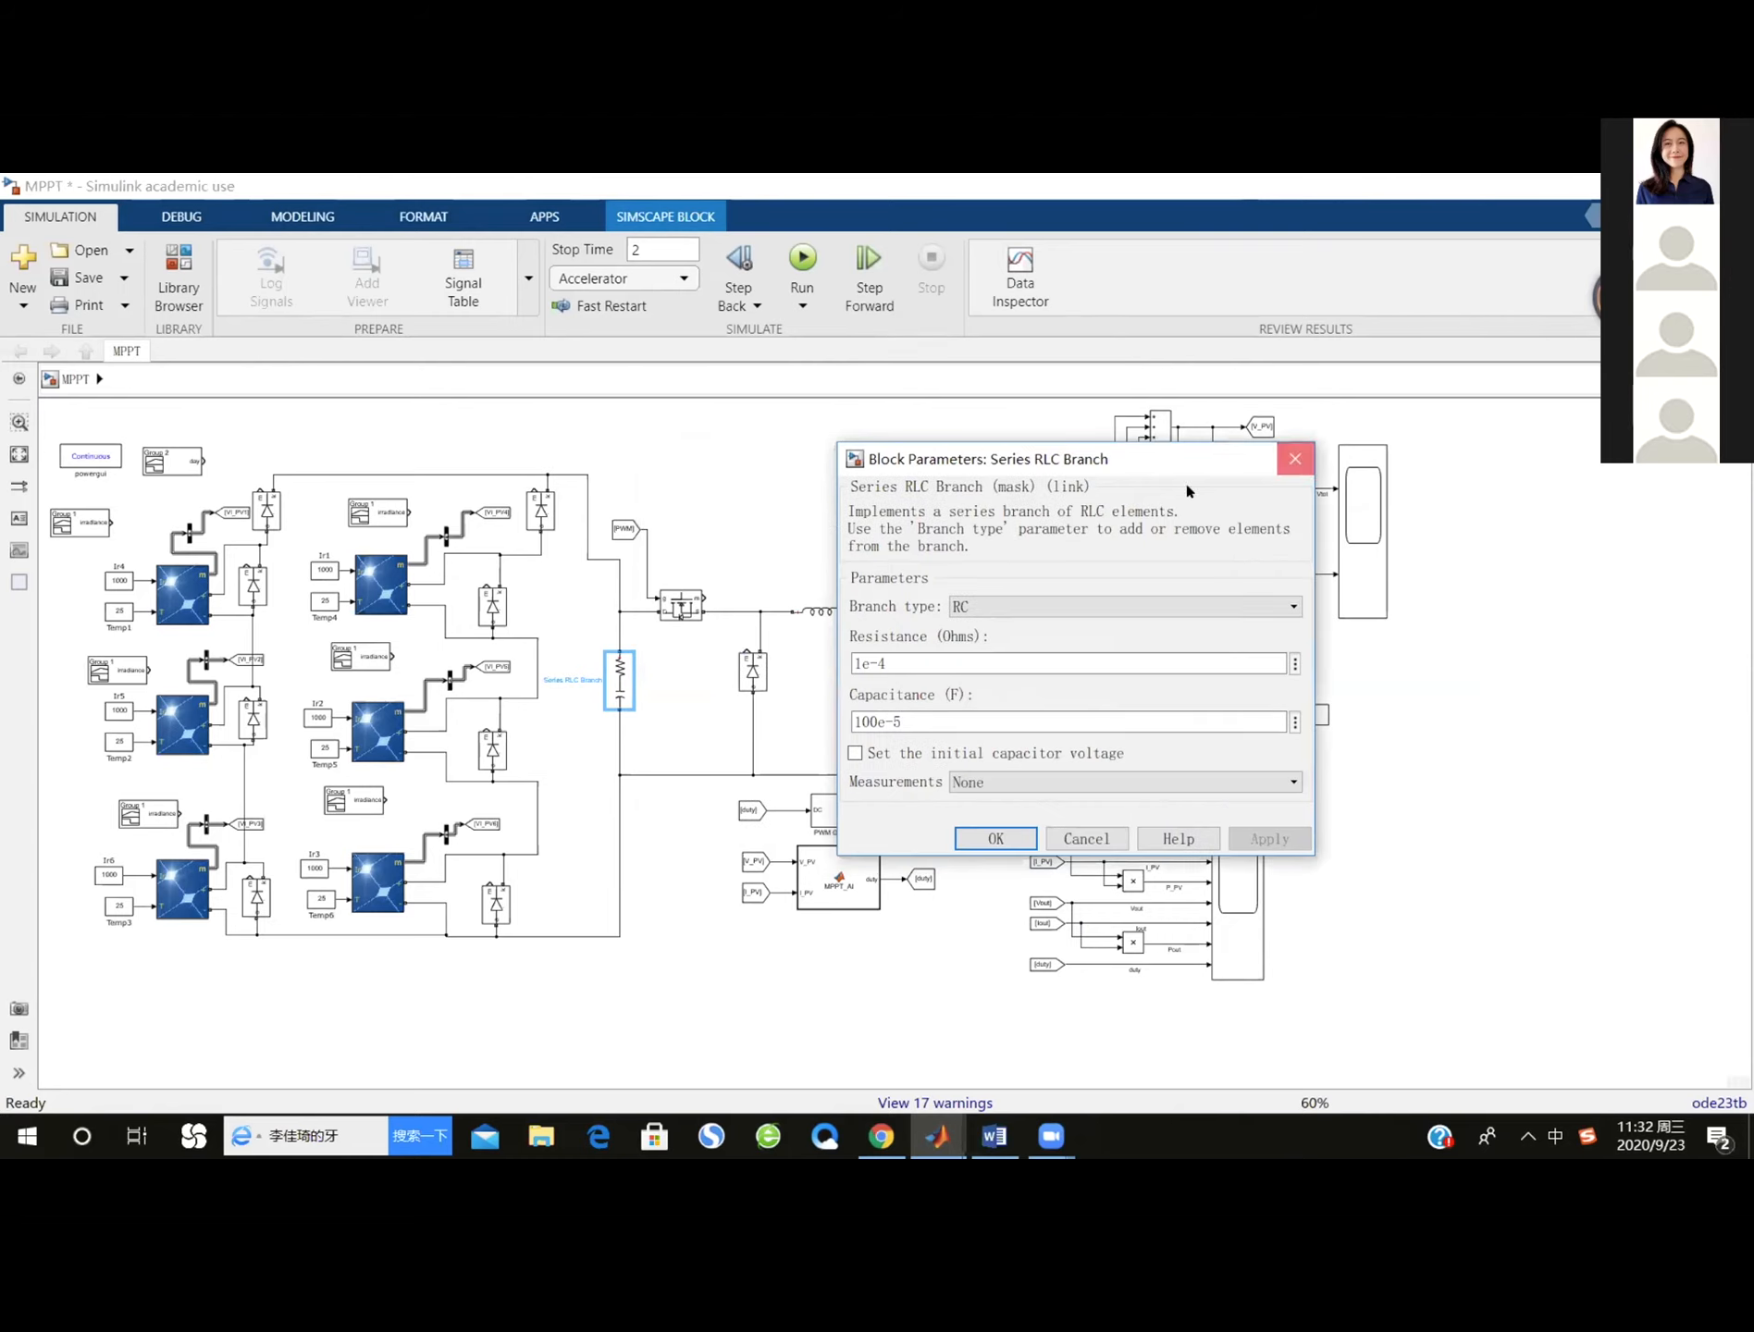
left_click(1294, 459)
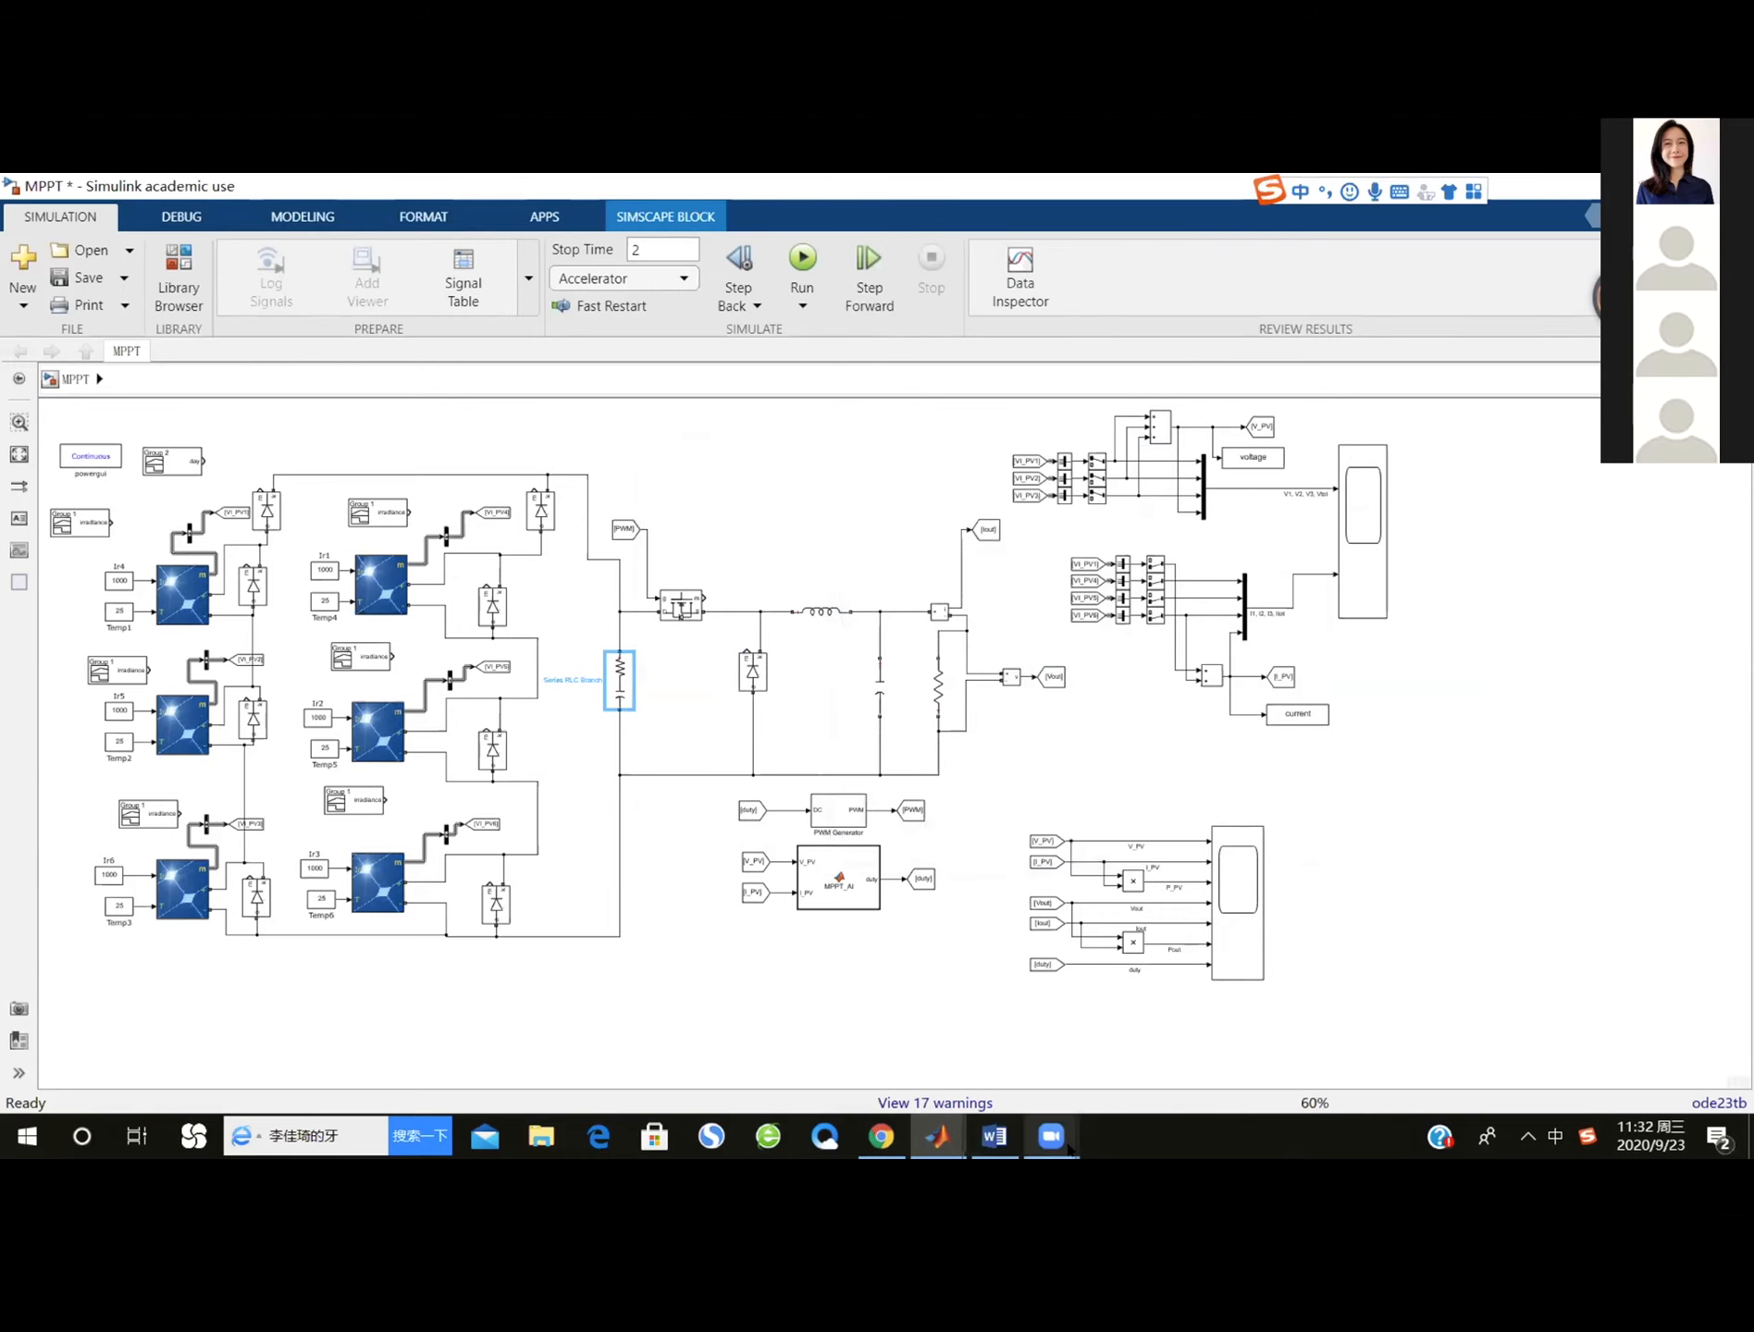
mouse_move(988, 1135)
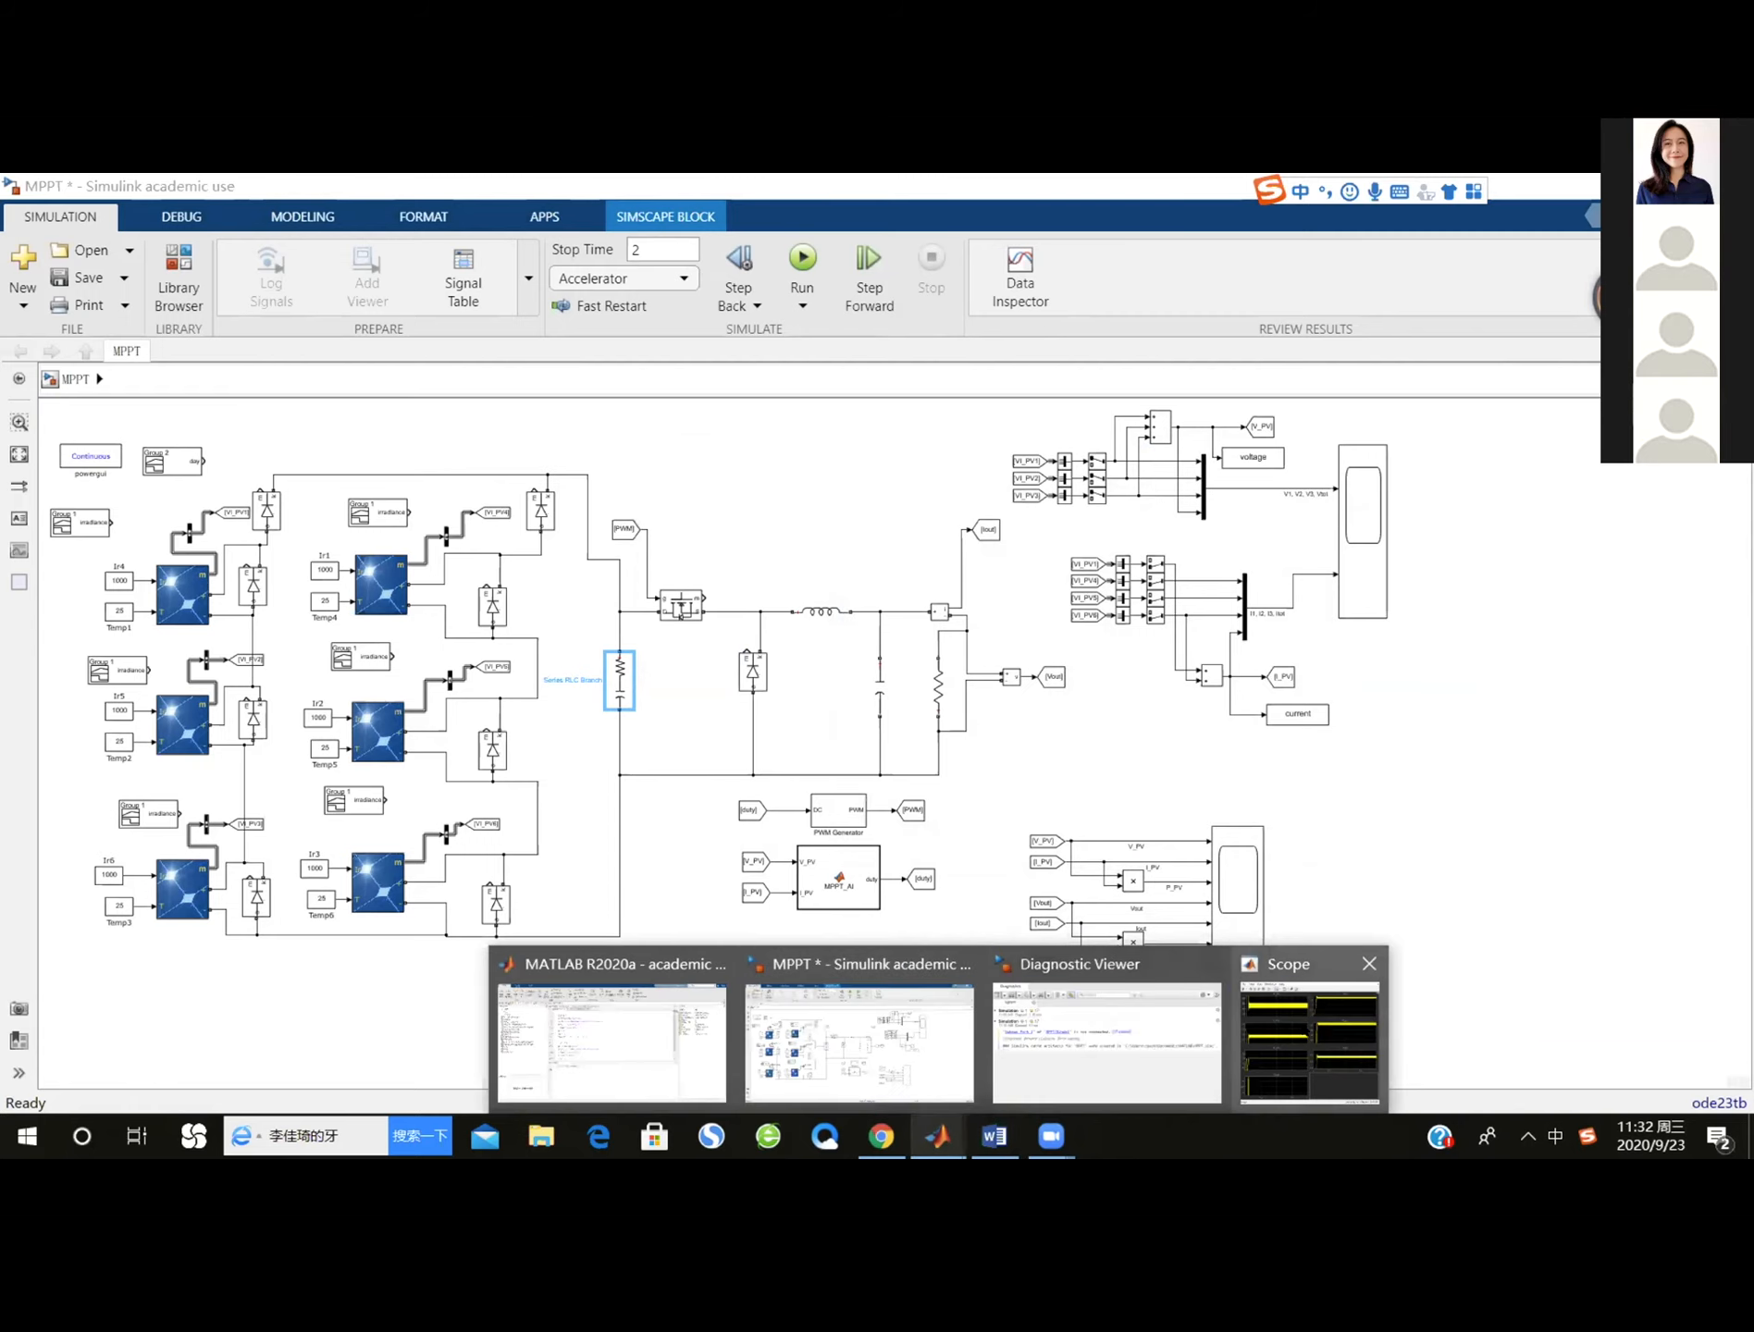
left_click(1309, 1045)
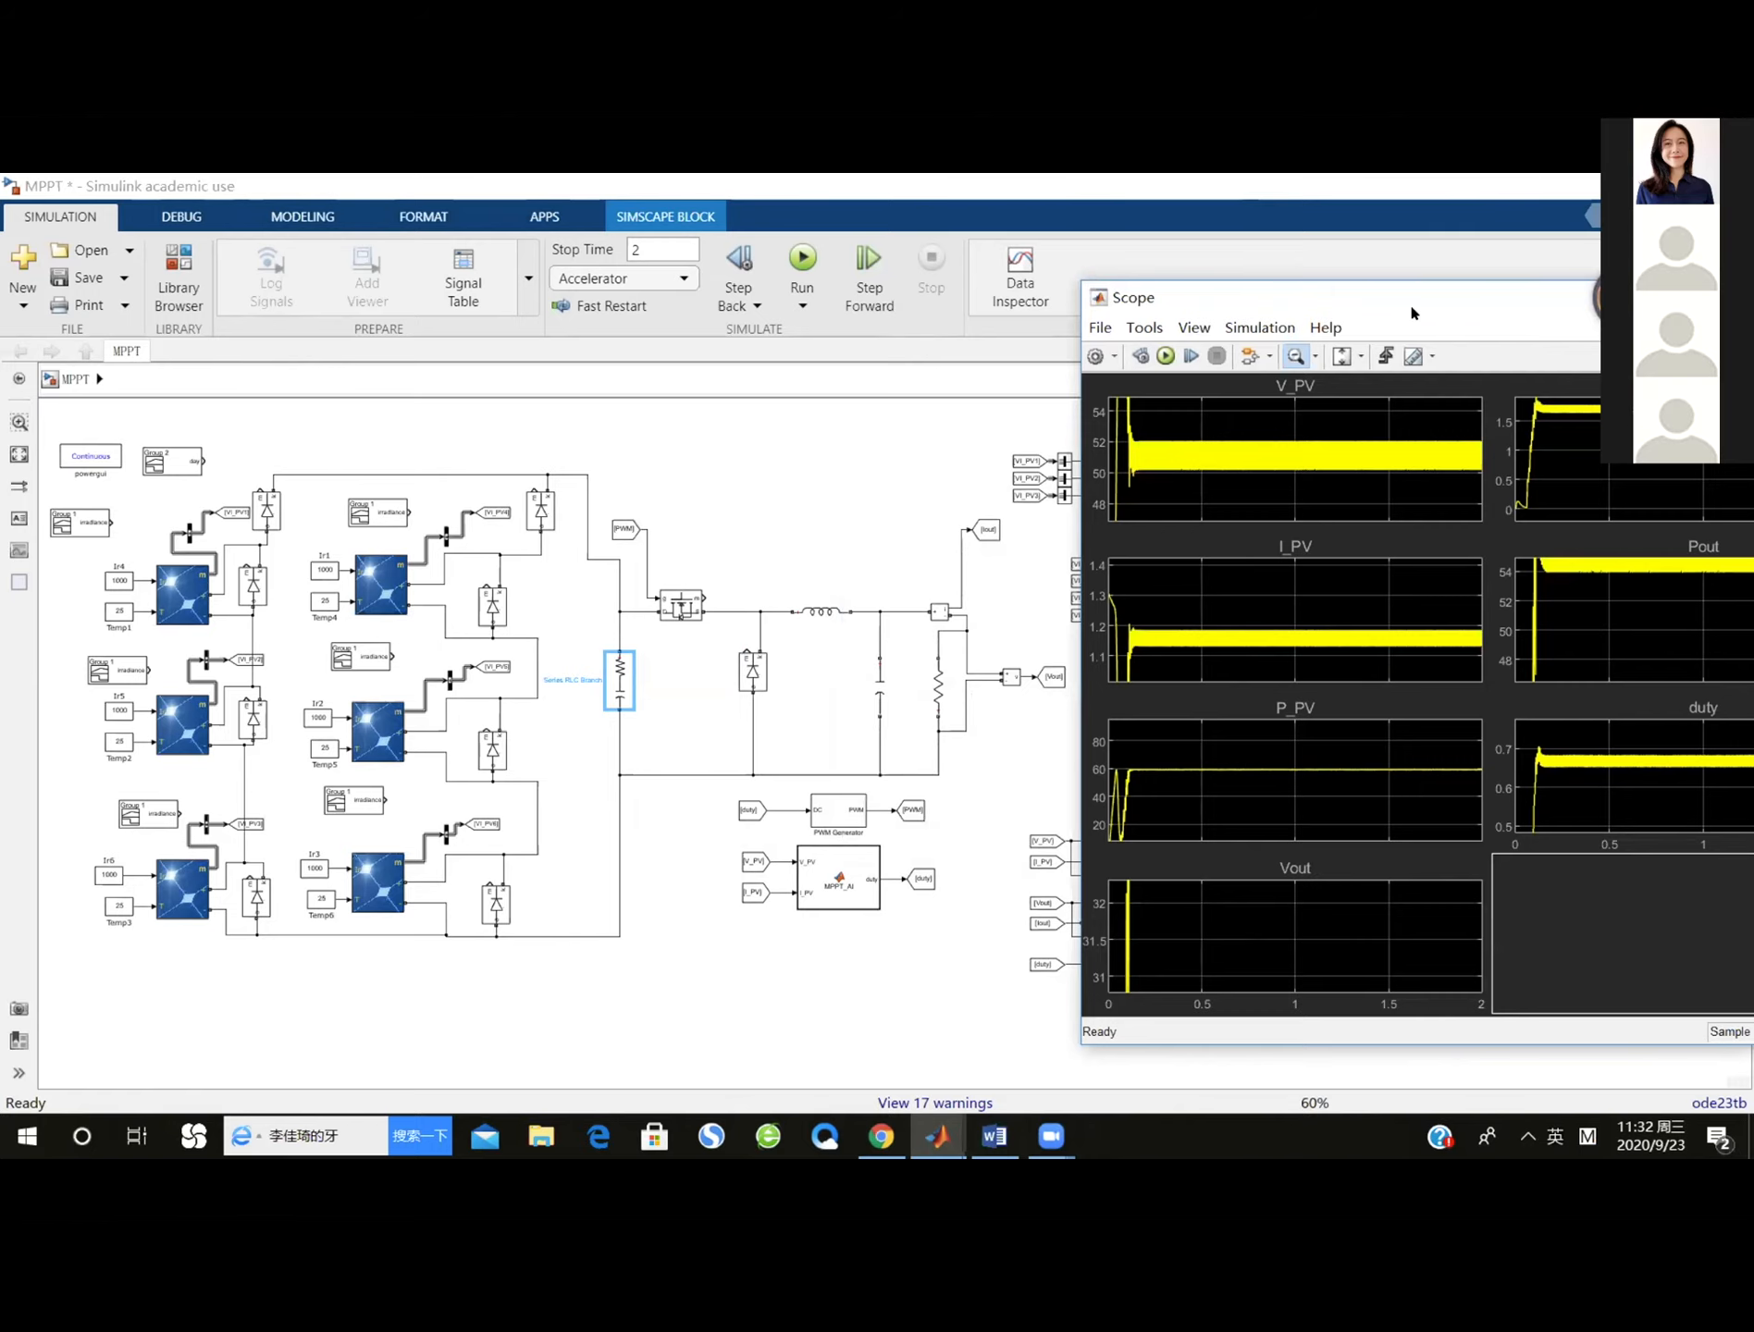
left_click_drag(1413, 313, 1189, 267)
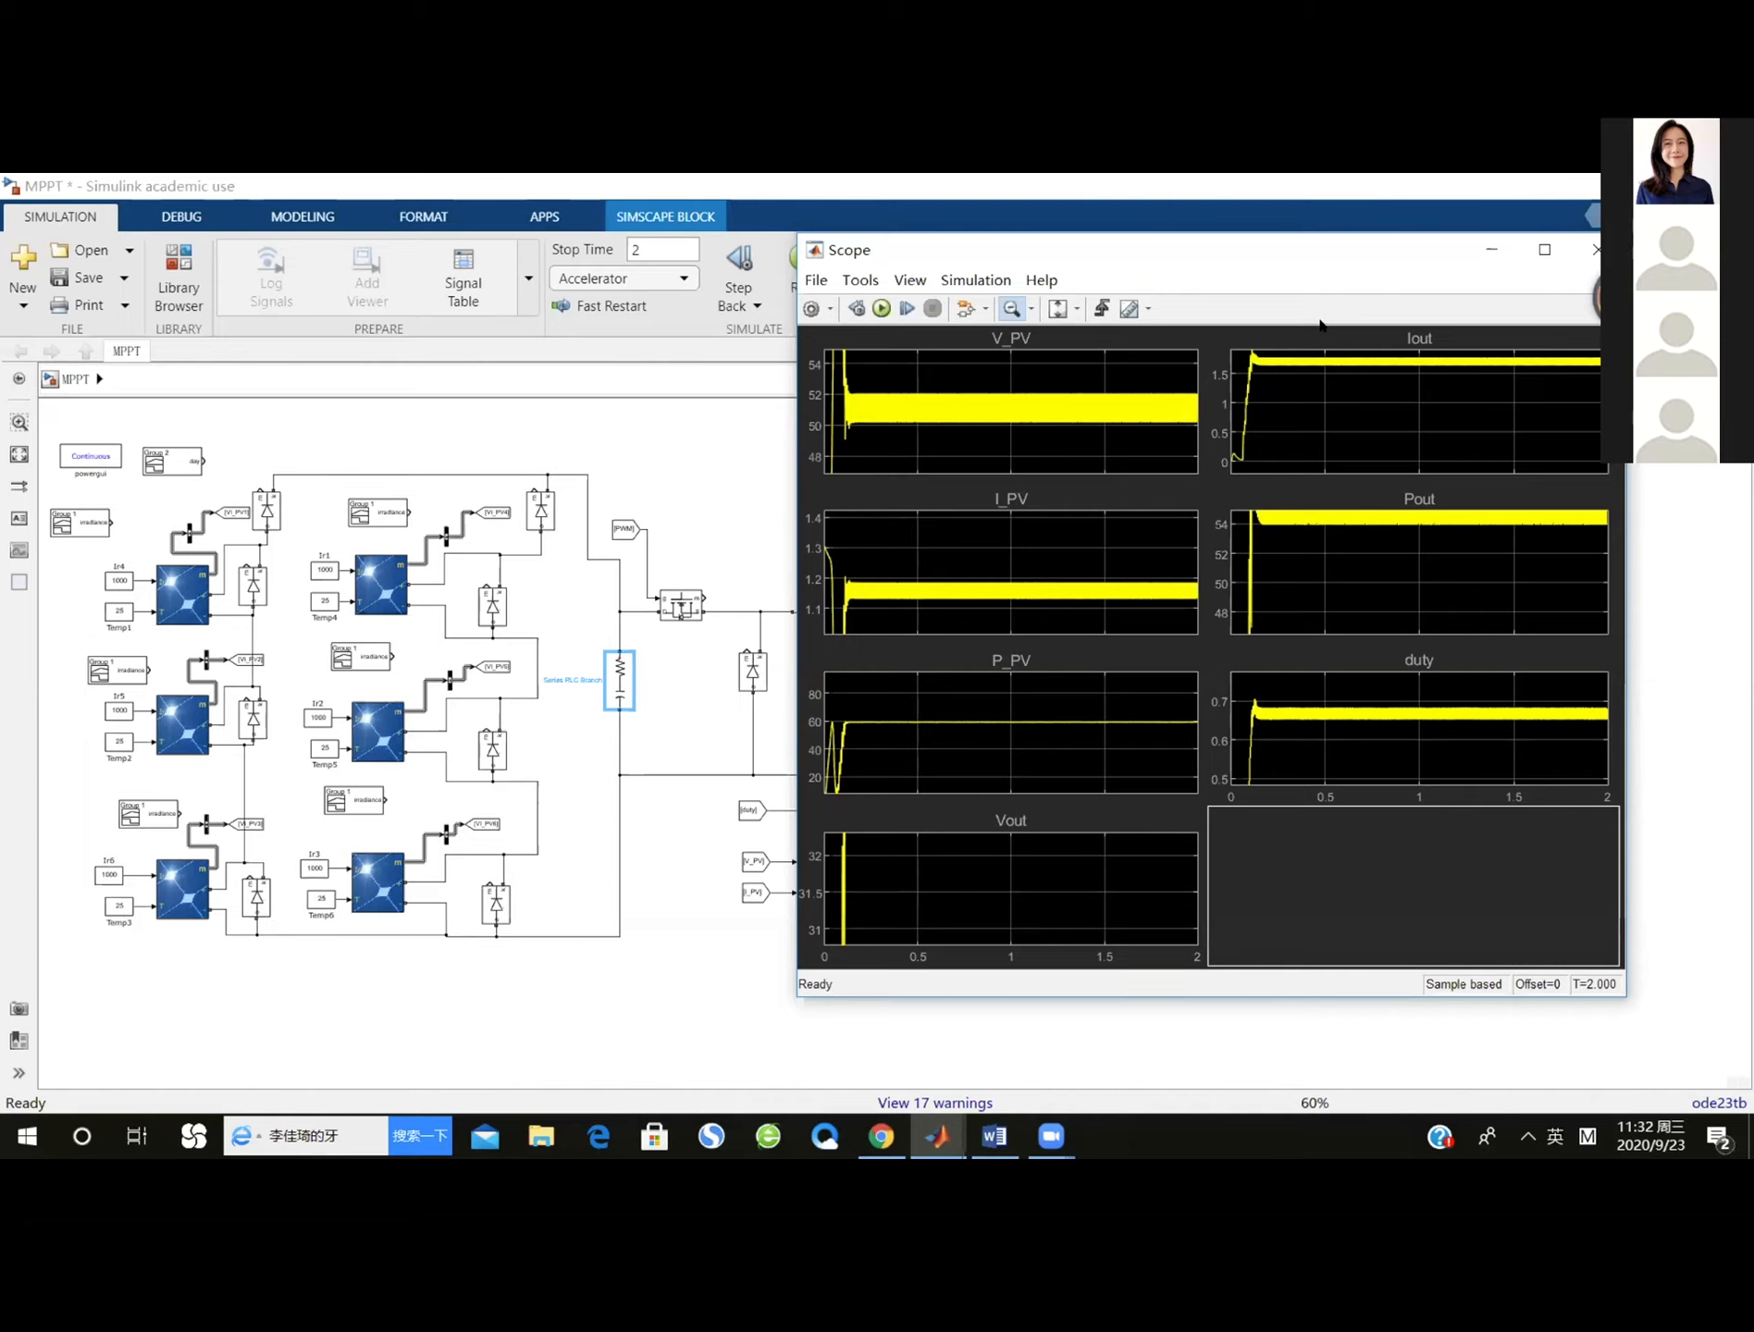
Replace the Ir4 constant at the PV module beside Temp1 with the Group 1 irradiance signal builder, moving the constant above it.
left_click(119, 712)
left_click(113, 580)
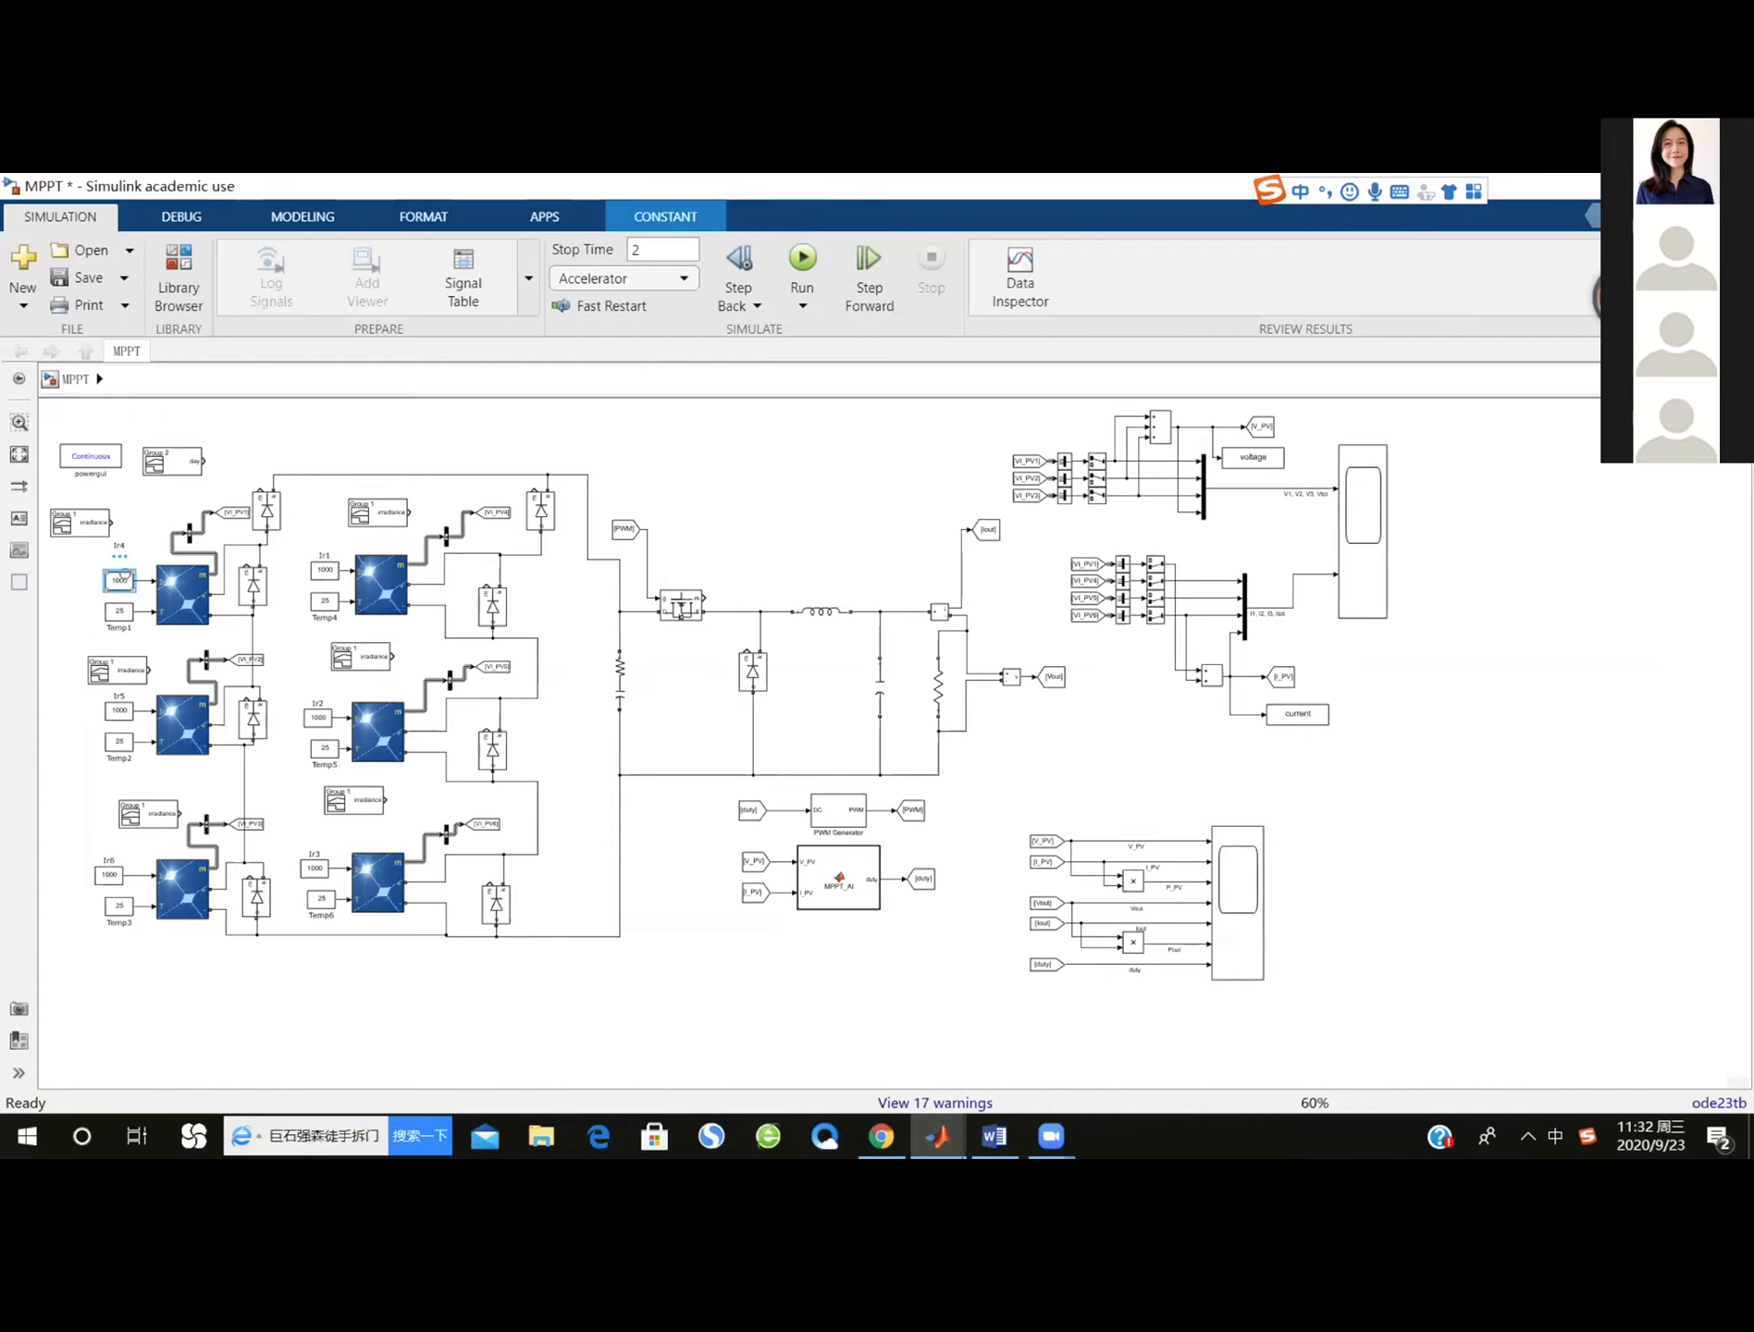
left_click(146, 579)
left_click(137, 583)
left_click(145, 581)
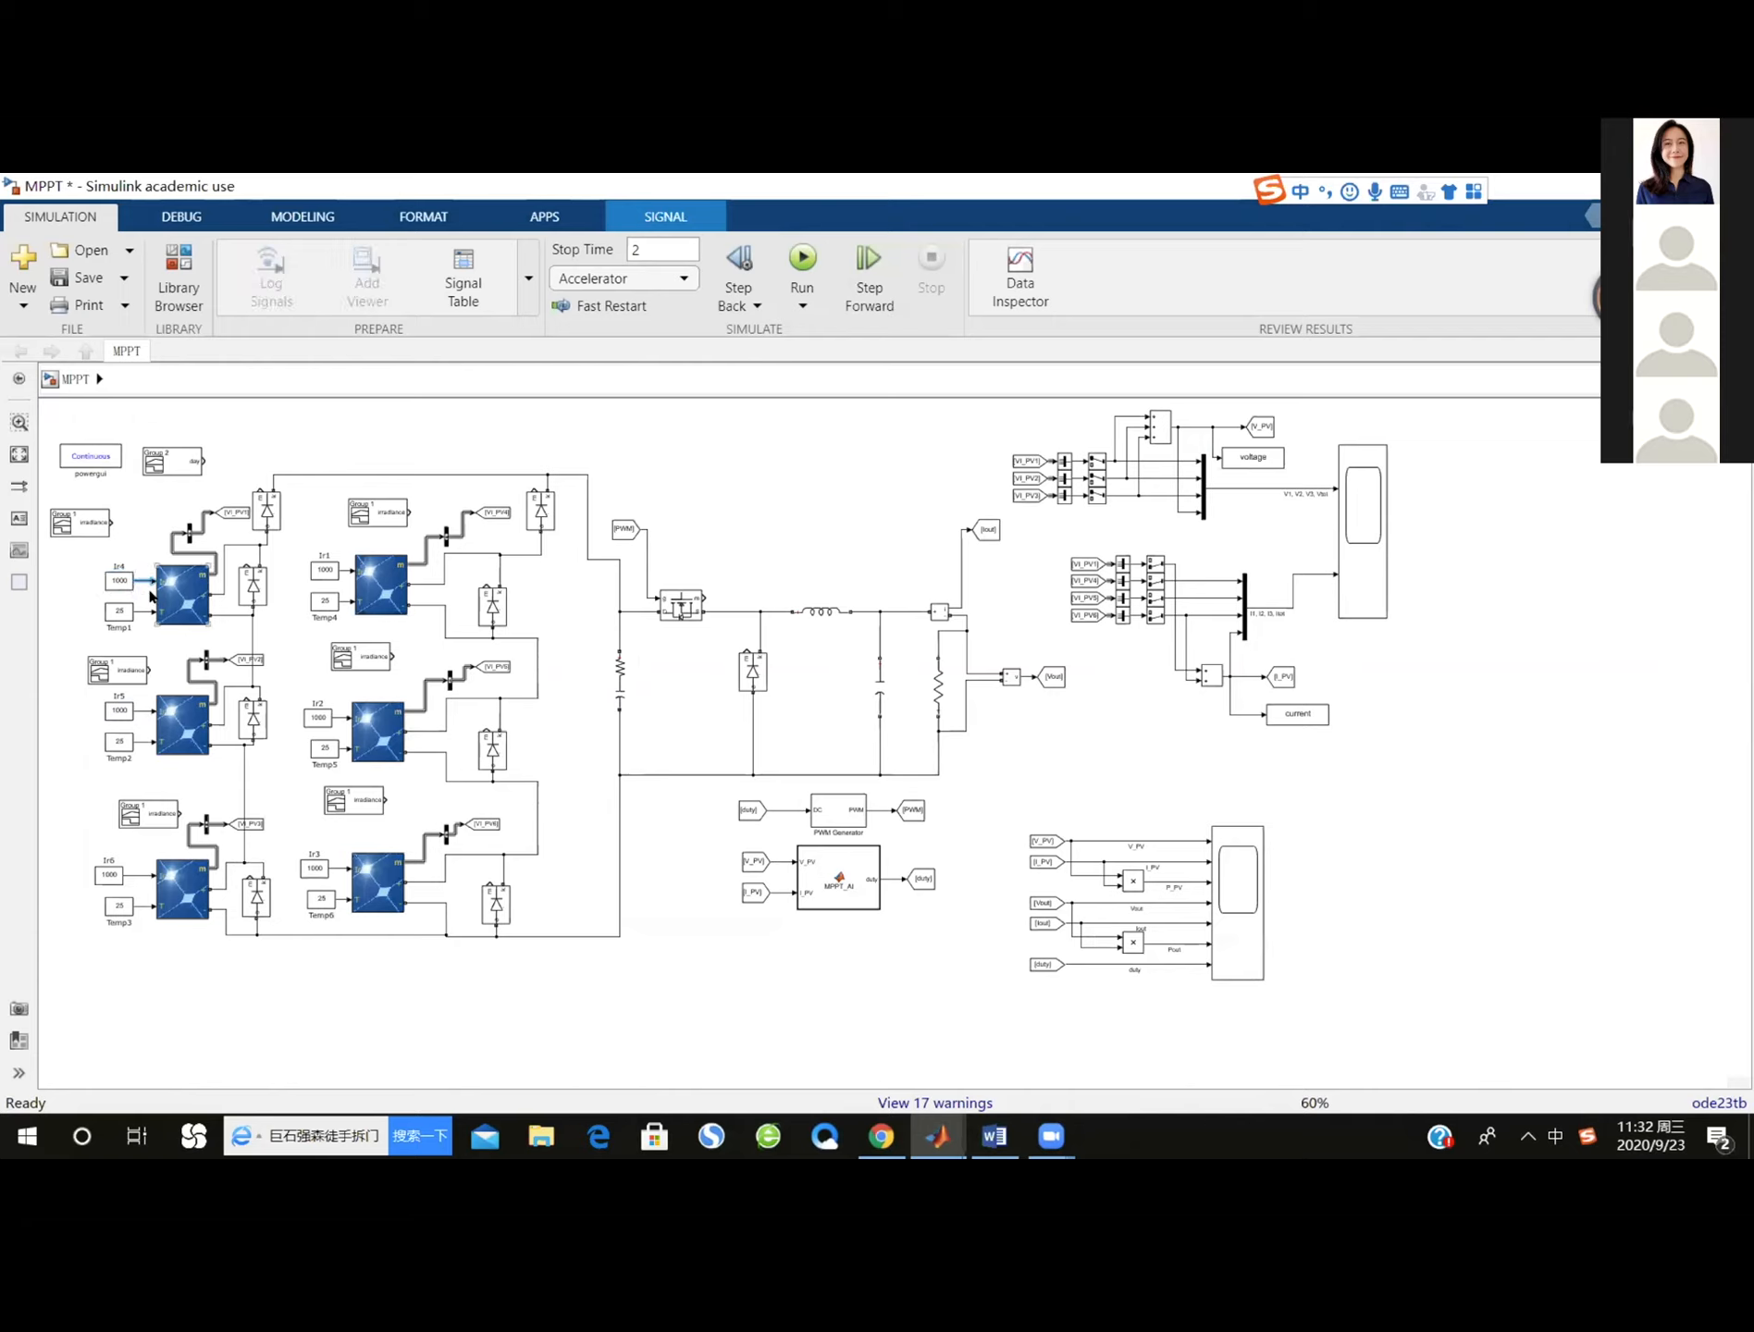
left_click(131, 580)
mouse_move(119, 586)
left_mouse_down()
mouse_move(149, 528)
mouse_move(106, 567)
left_mouse_up()
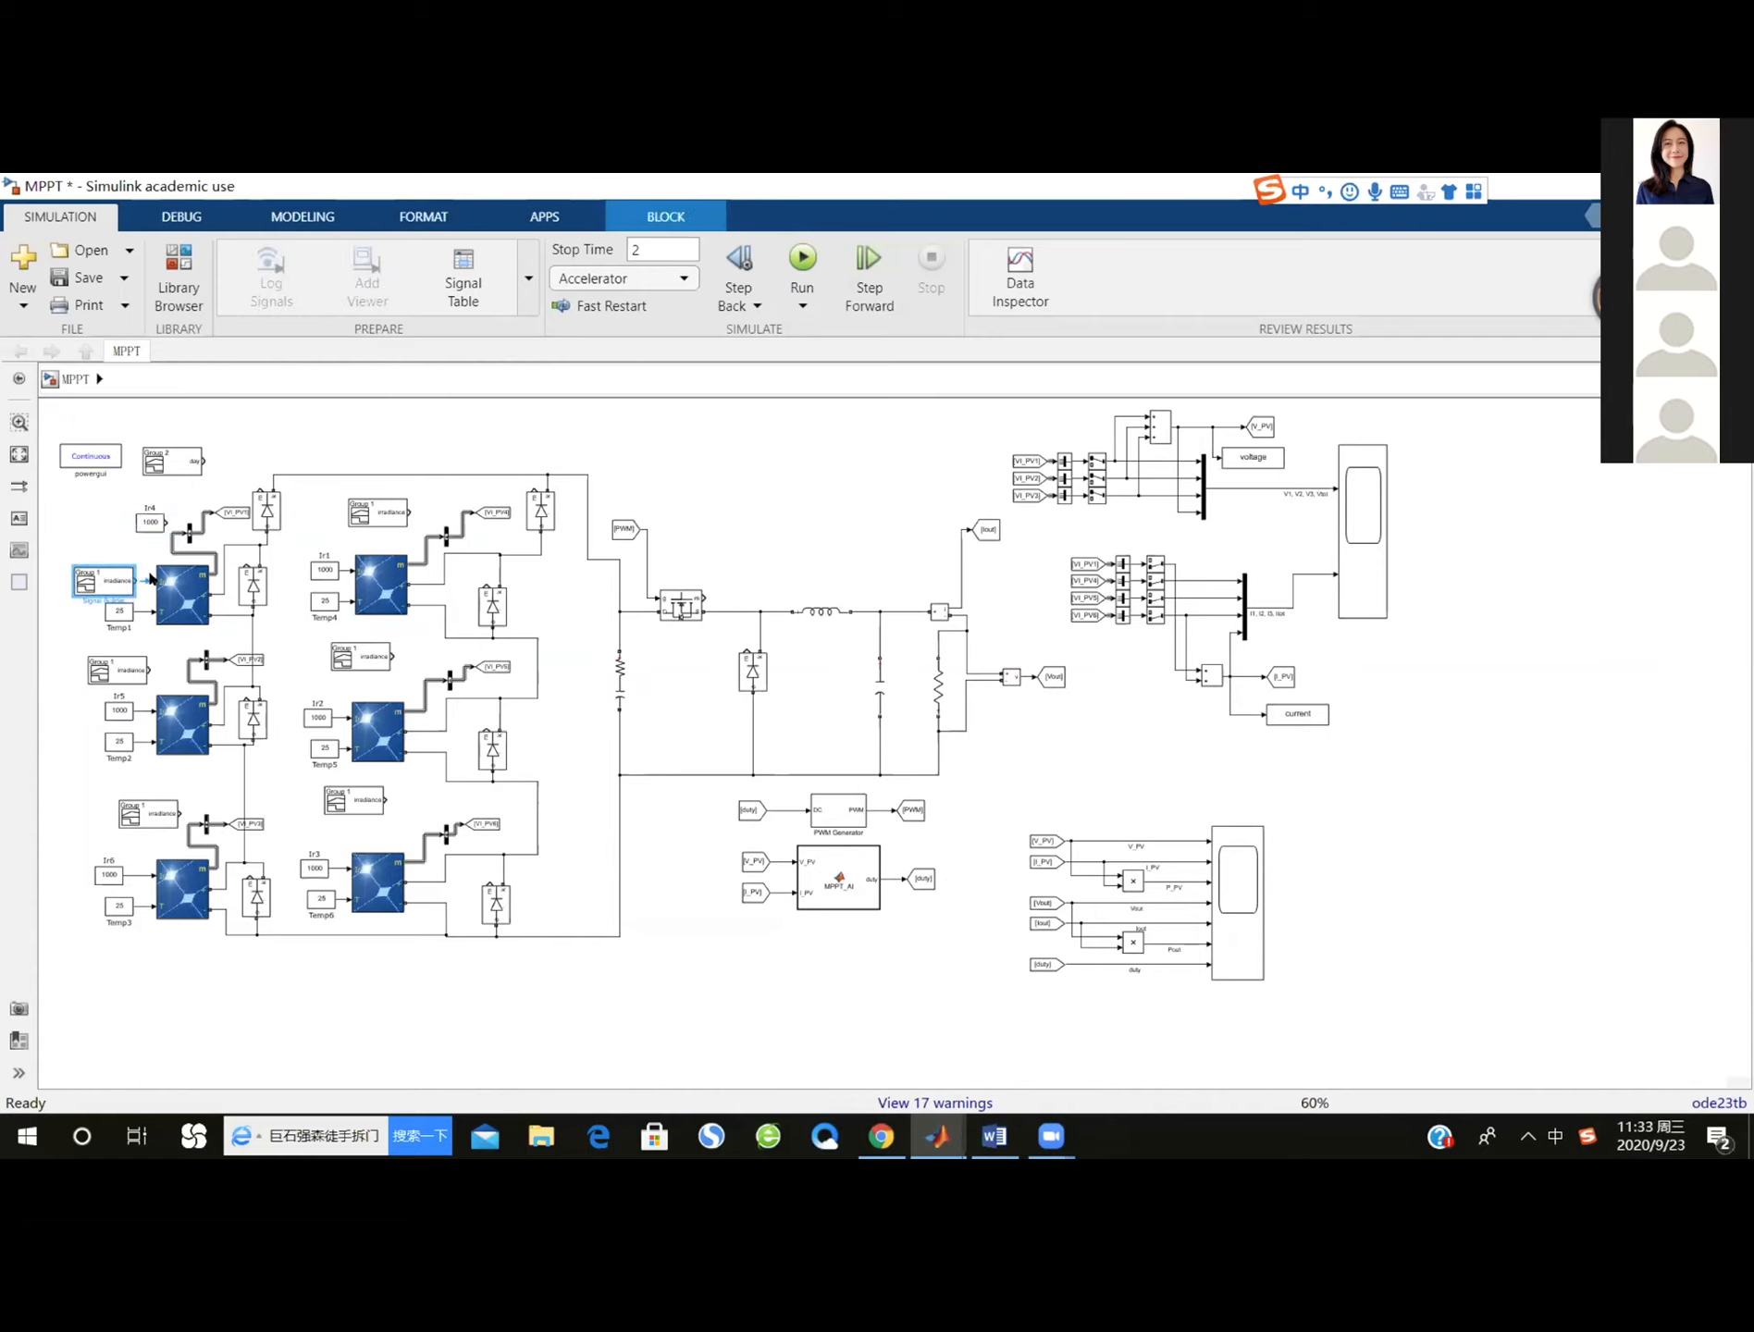
left_click(141, 589)
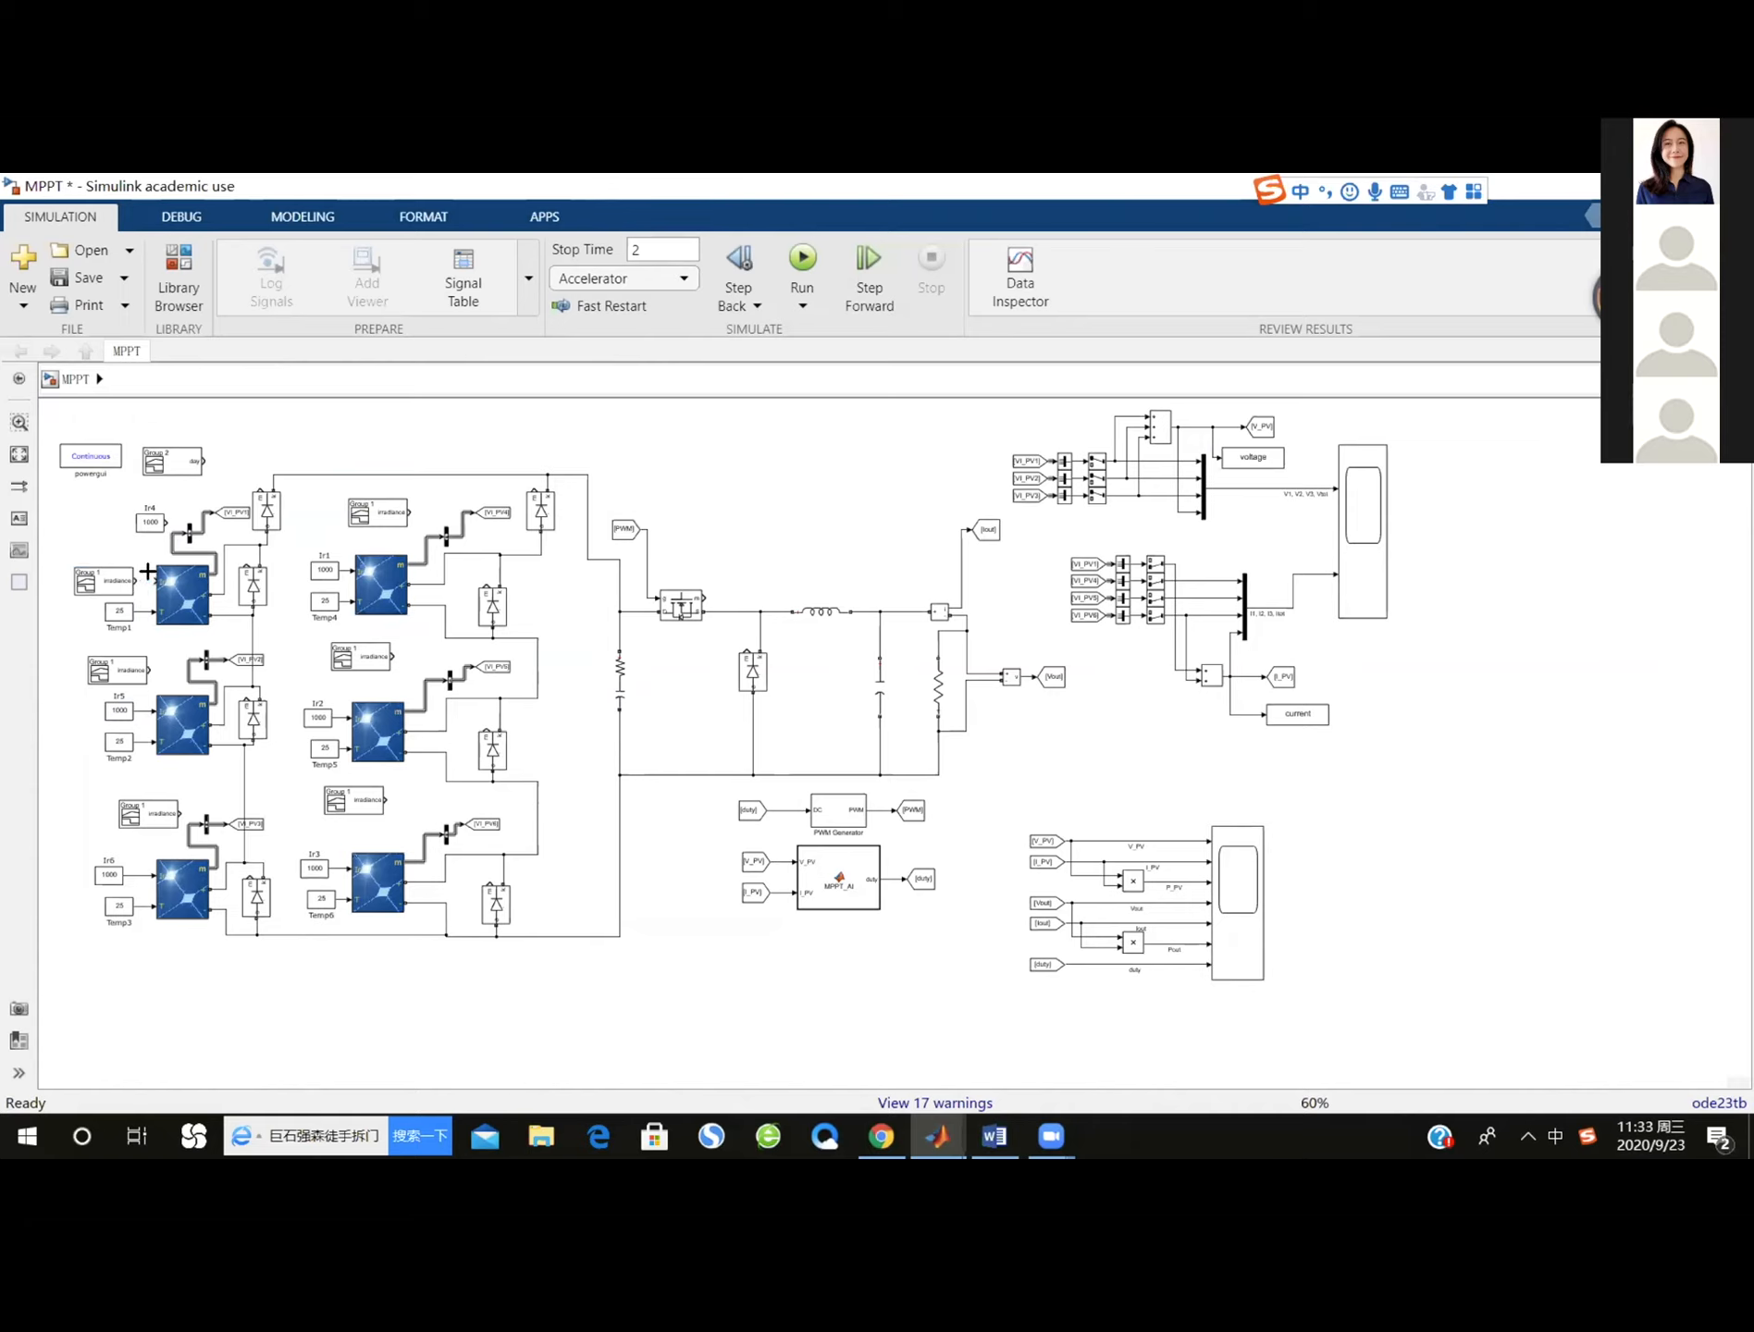
Disconnect the Ir5 irradiance constant from the PV module beside Temp2.
left_click(139, 709)
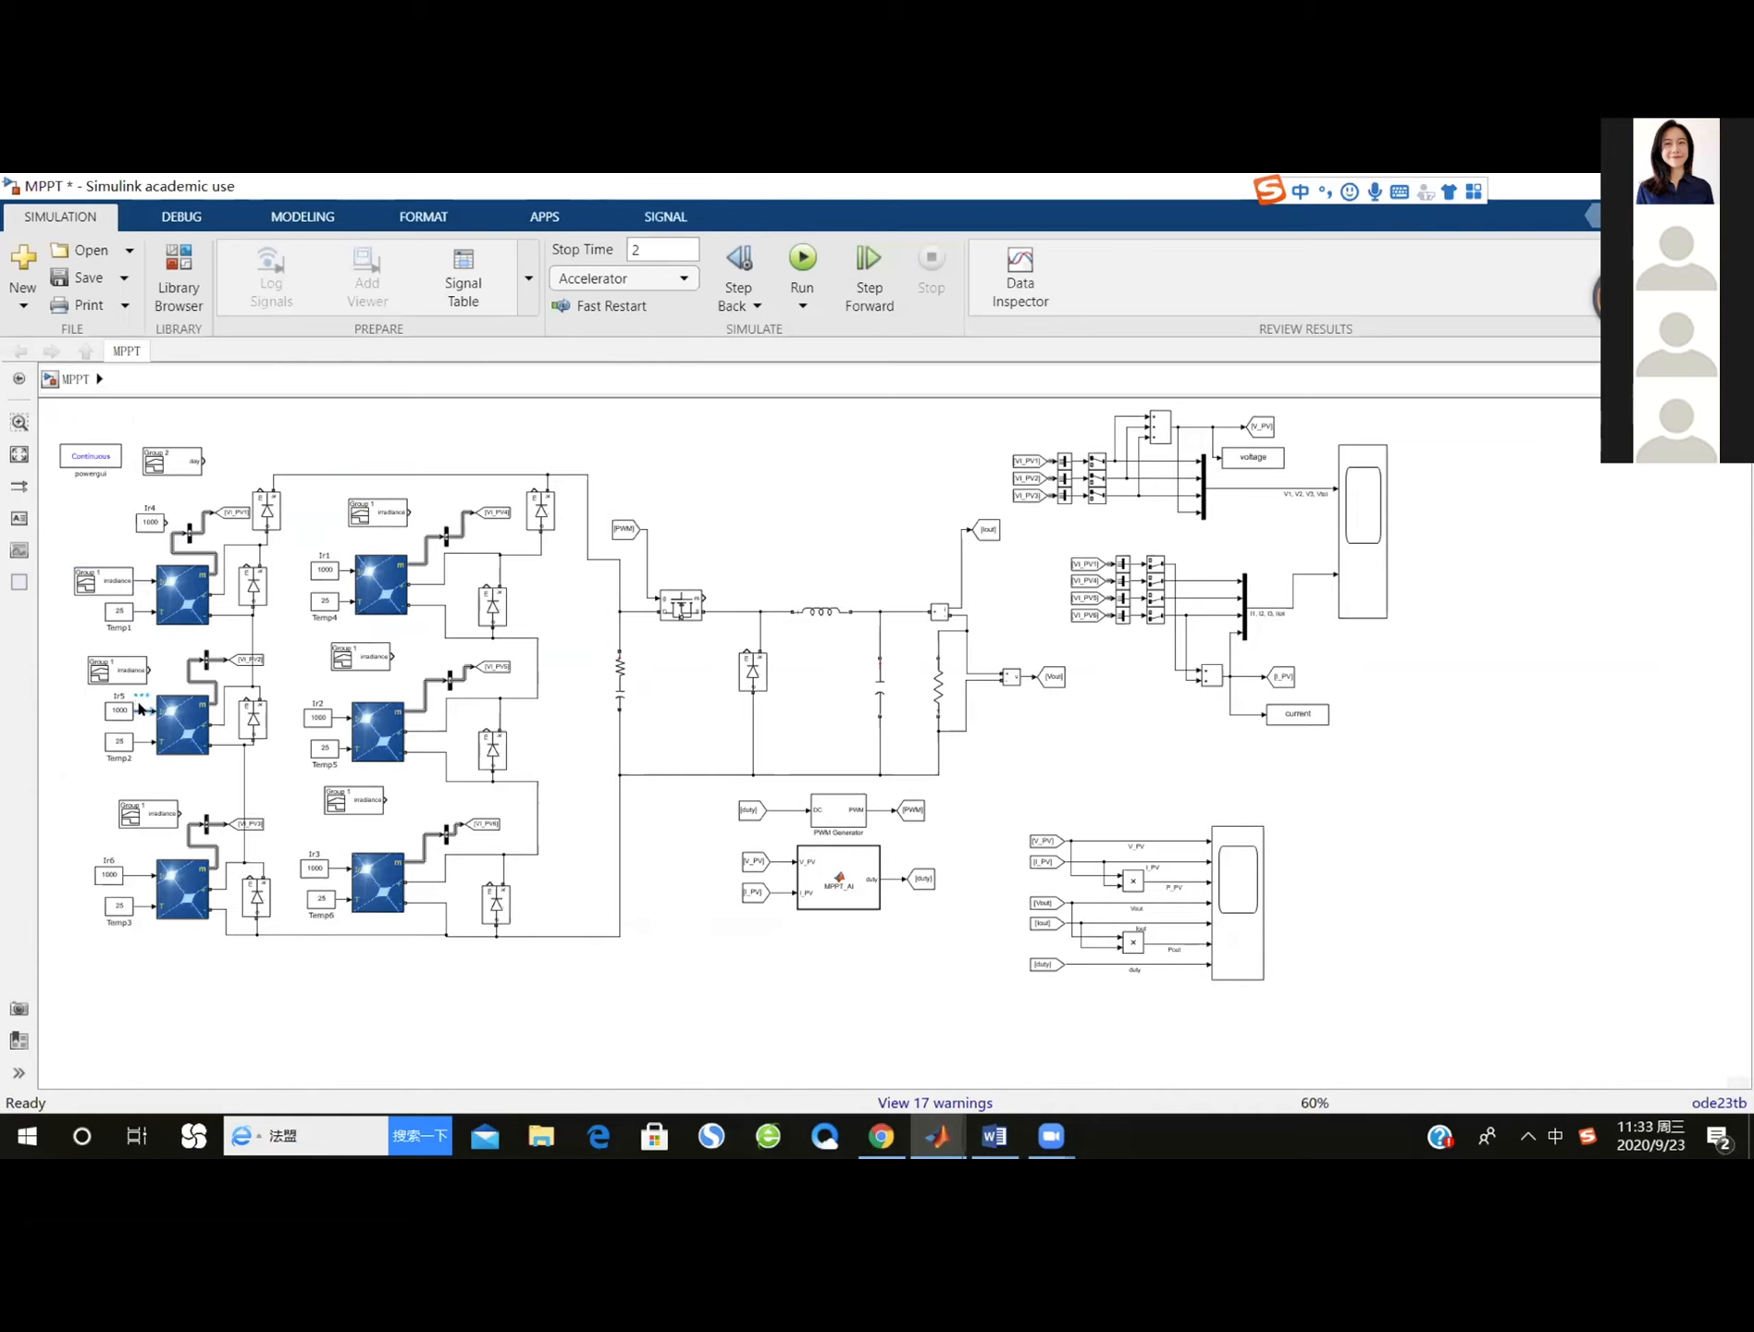